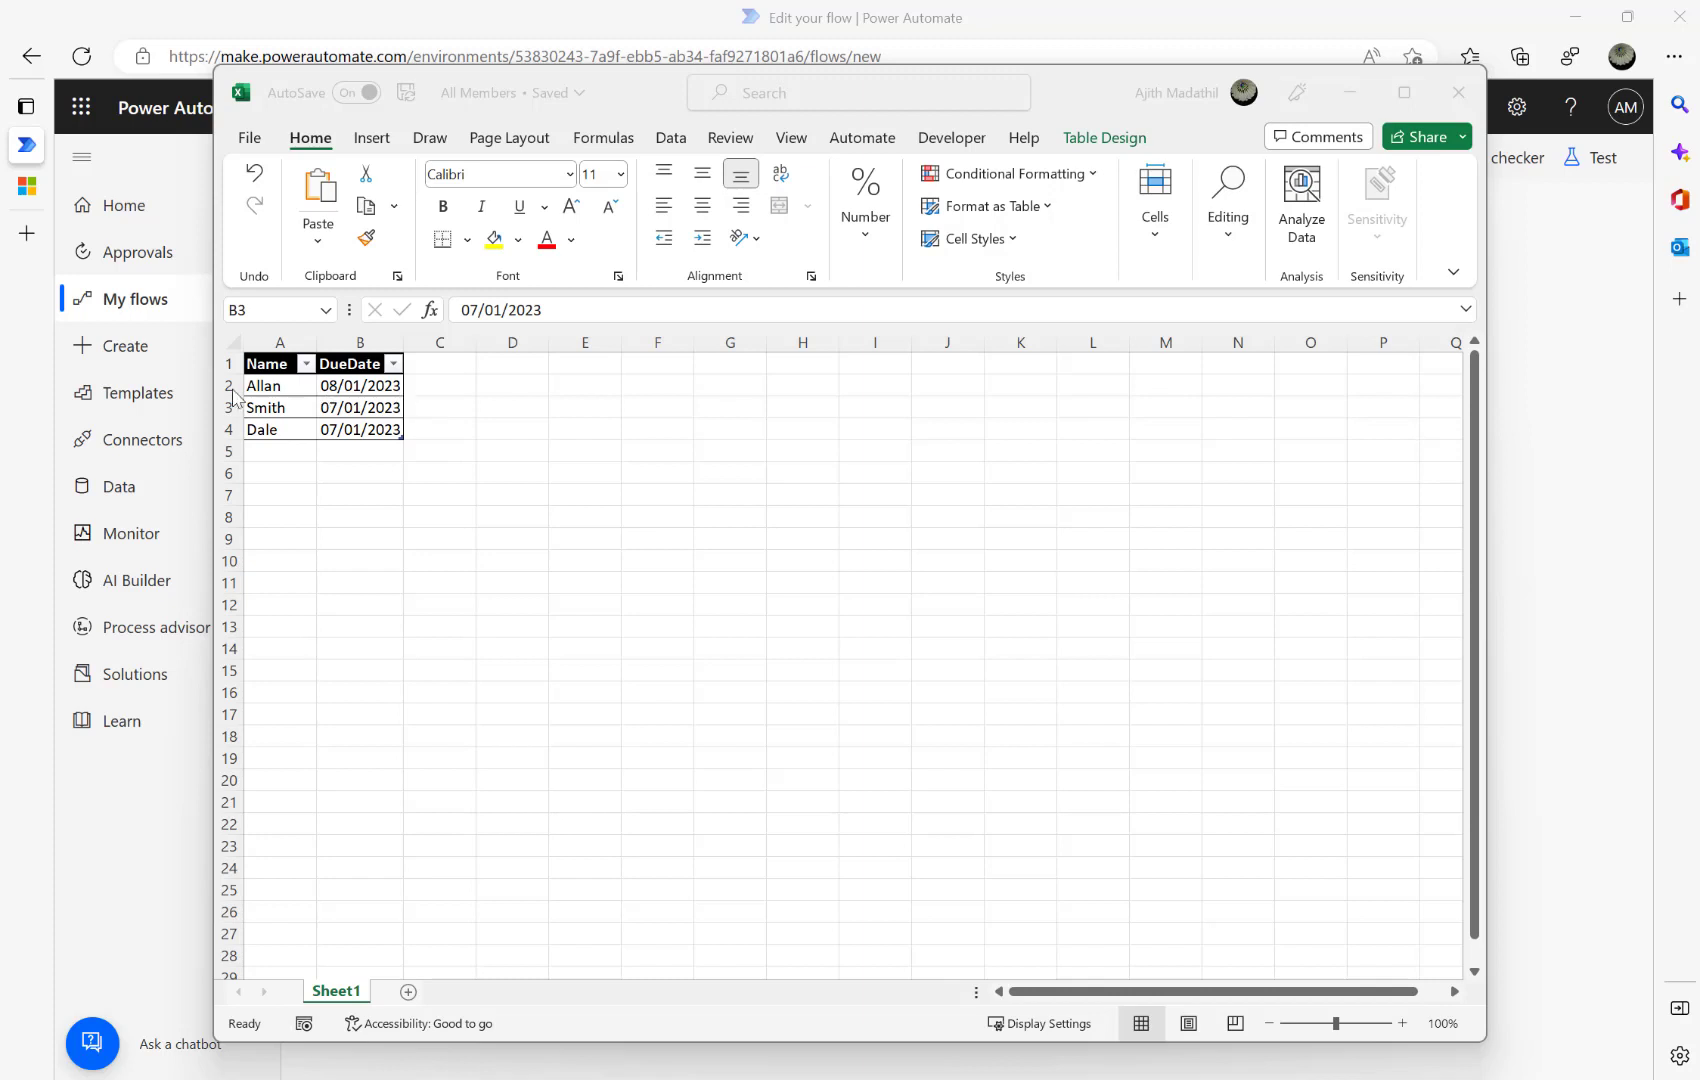
Examine the rows of names and due dates in the All Members workbook's table.
{"action": "left_click", "coordinate": [233, 418]}
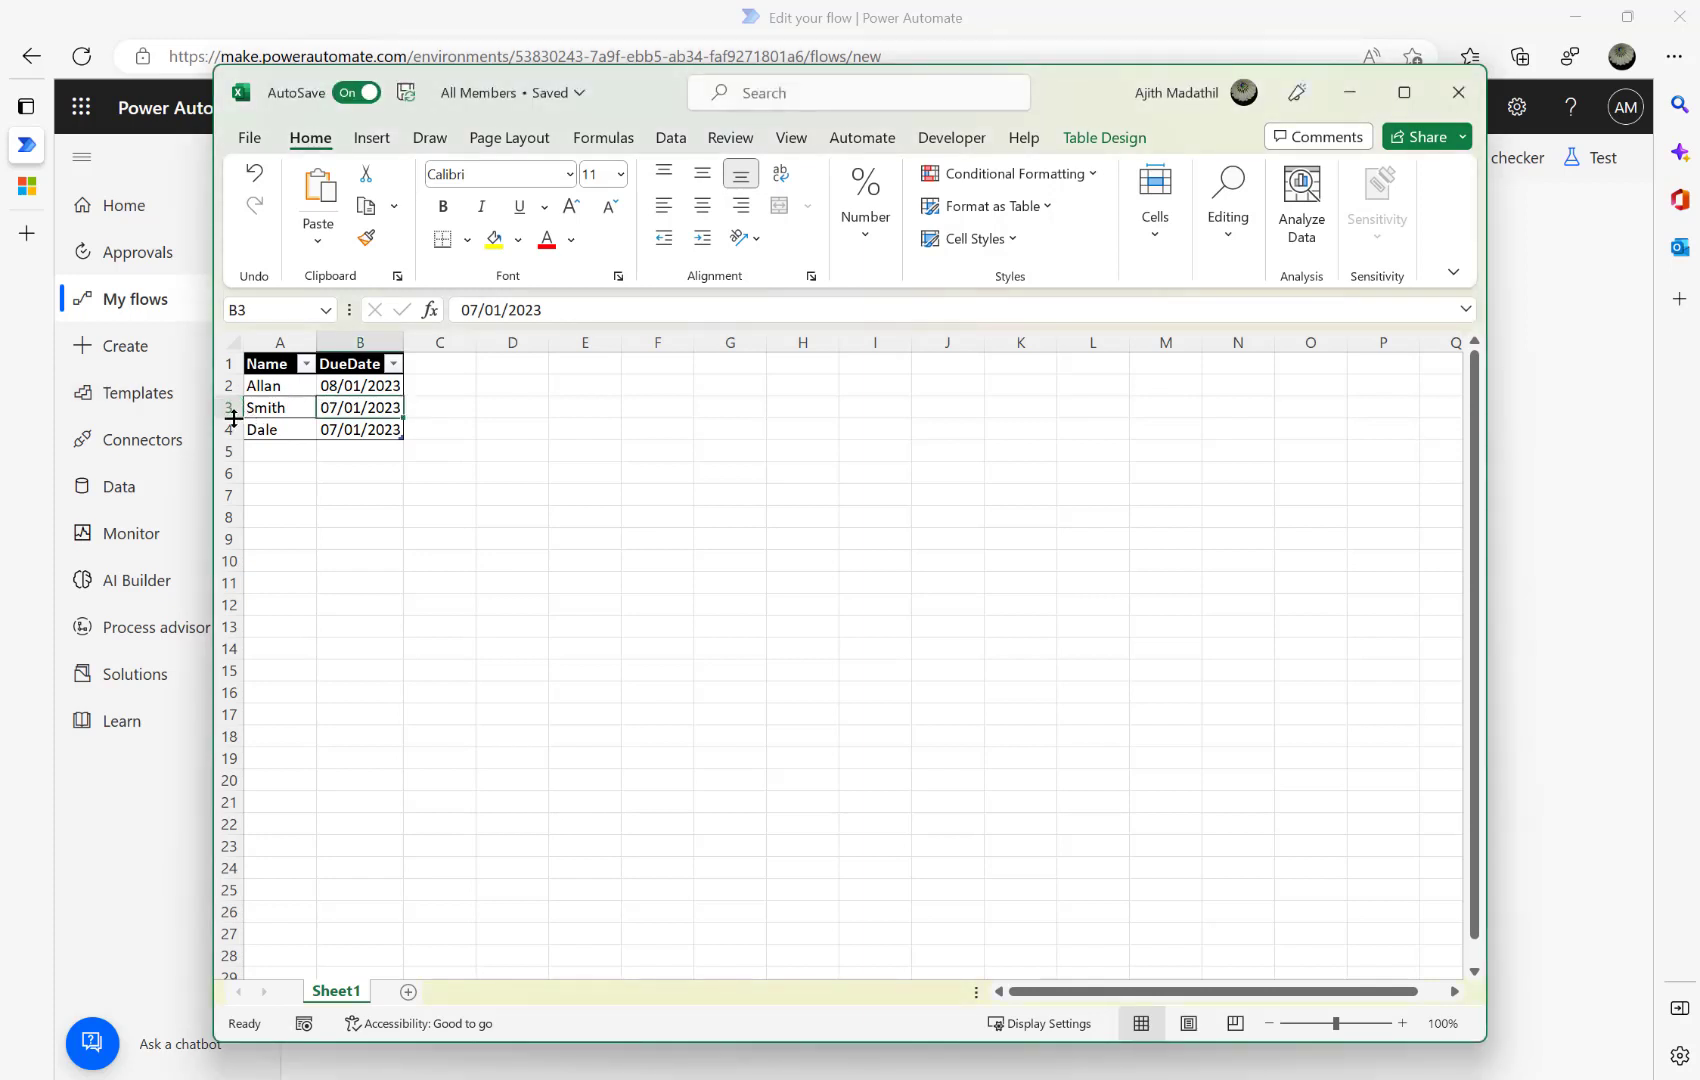
{"action": "left_click", "coordinate": [262, 410]}
{"action": "left_click", "coordinate": [250, 431]}
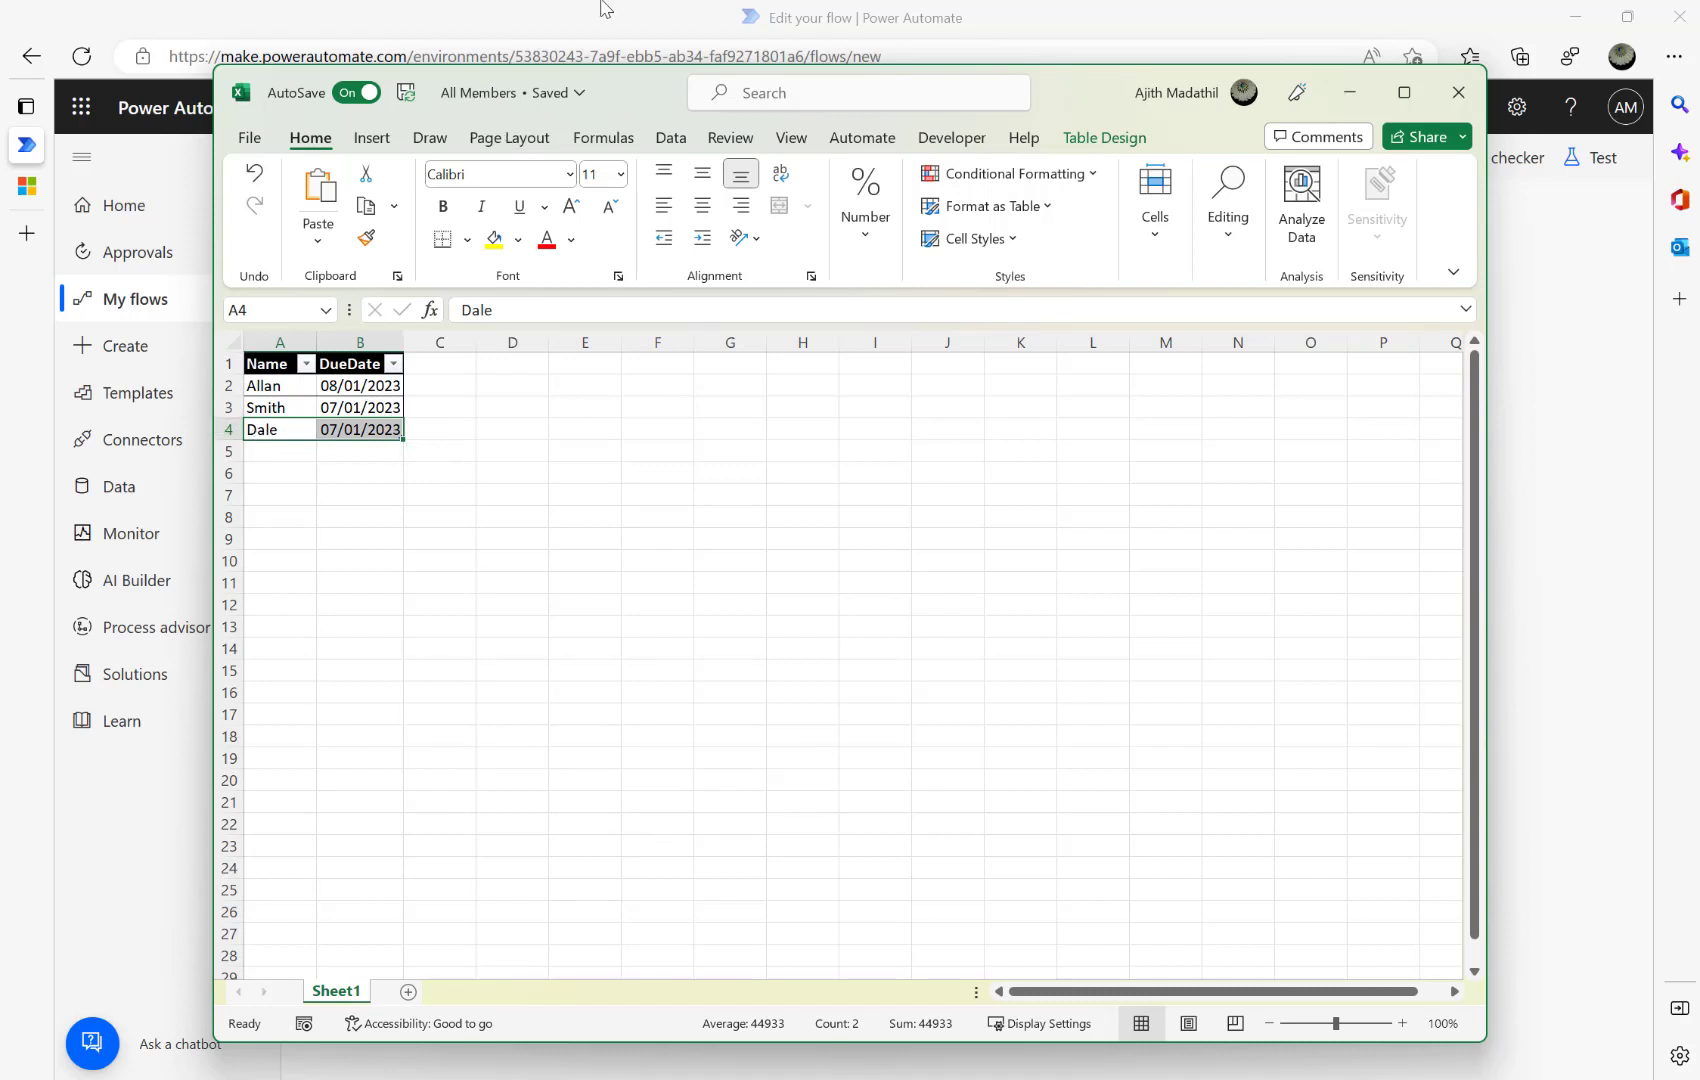
Switch to the excel filter flow in Power Automate and delete its manual trigger.
{"action": "left_click", "coordinate": [548, 12]}
{"action": "left_click", "coordinate": [1293, 228]}
{"action": "left_click", "coordinate": [1356, 549]}
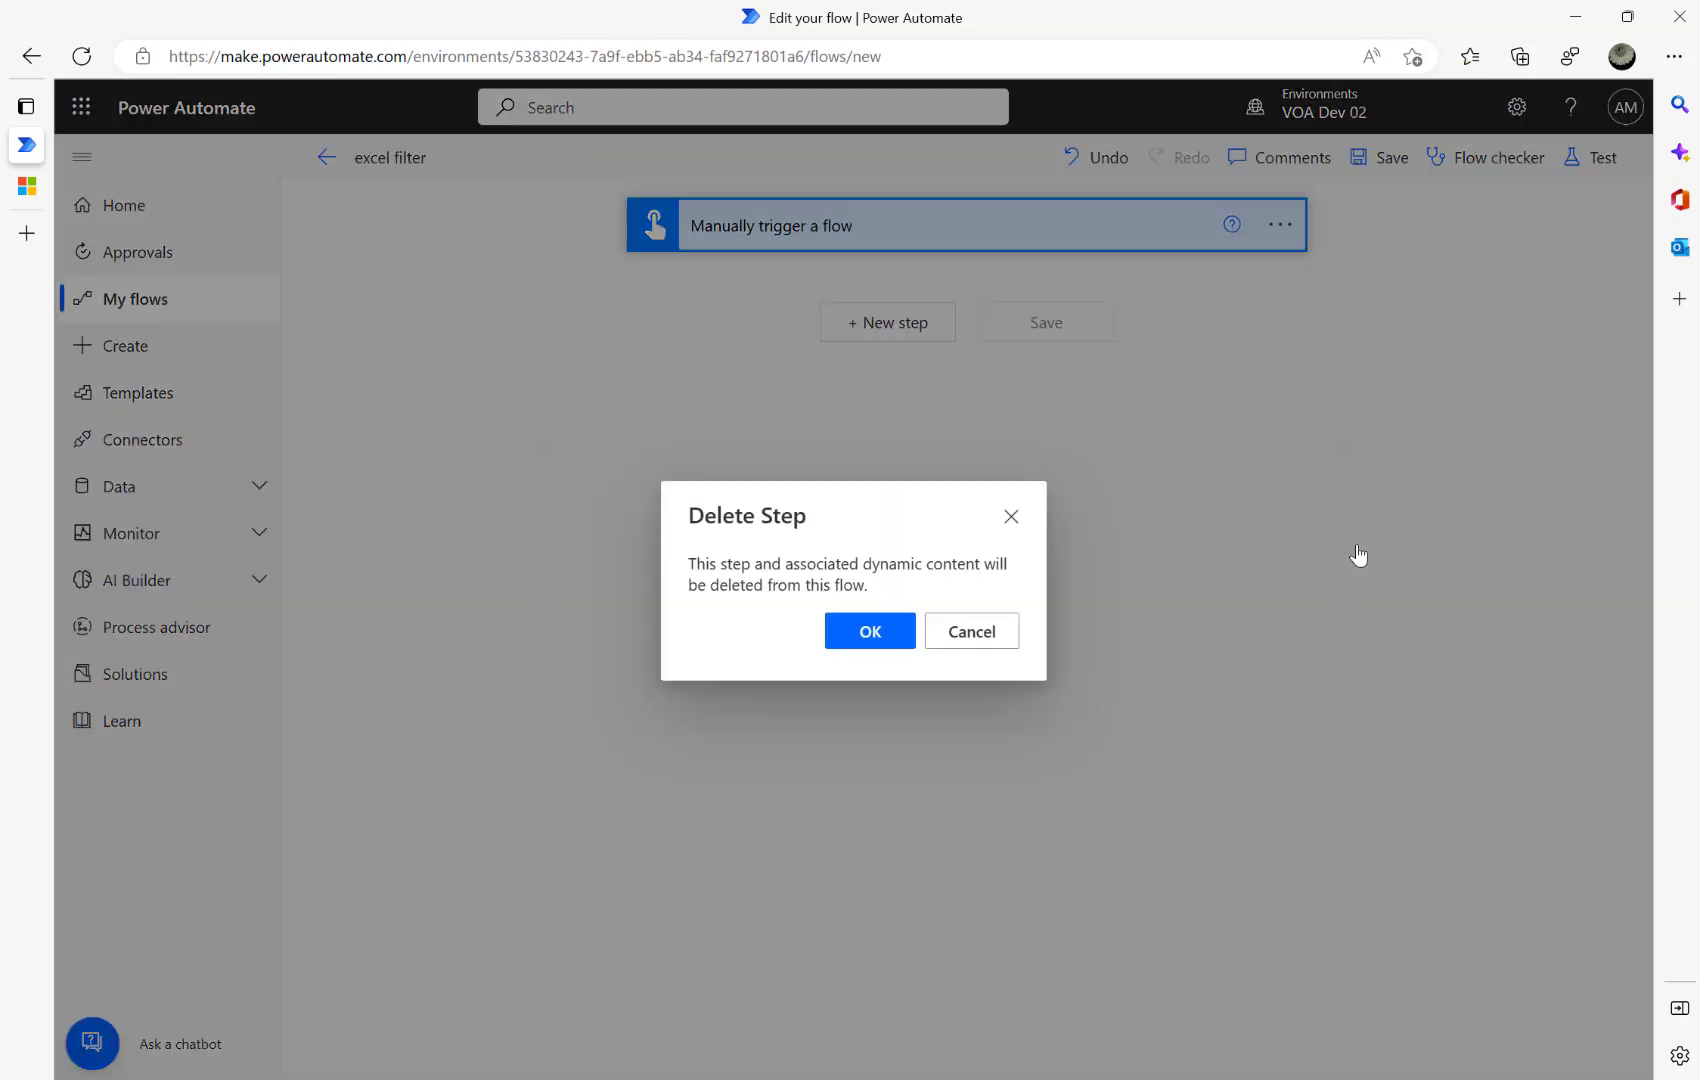
{"action": "left_click", "coordinate": [871, 630]}
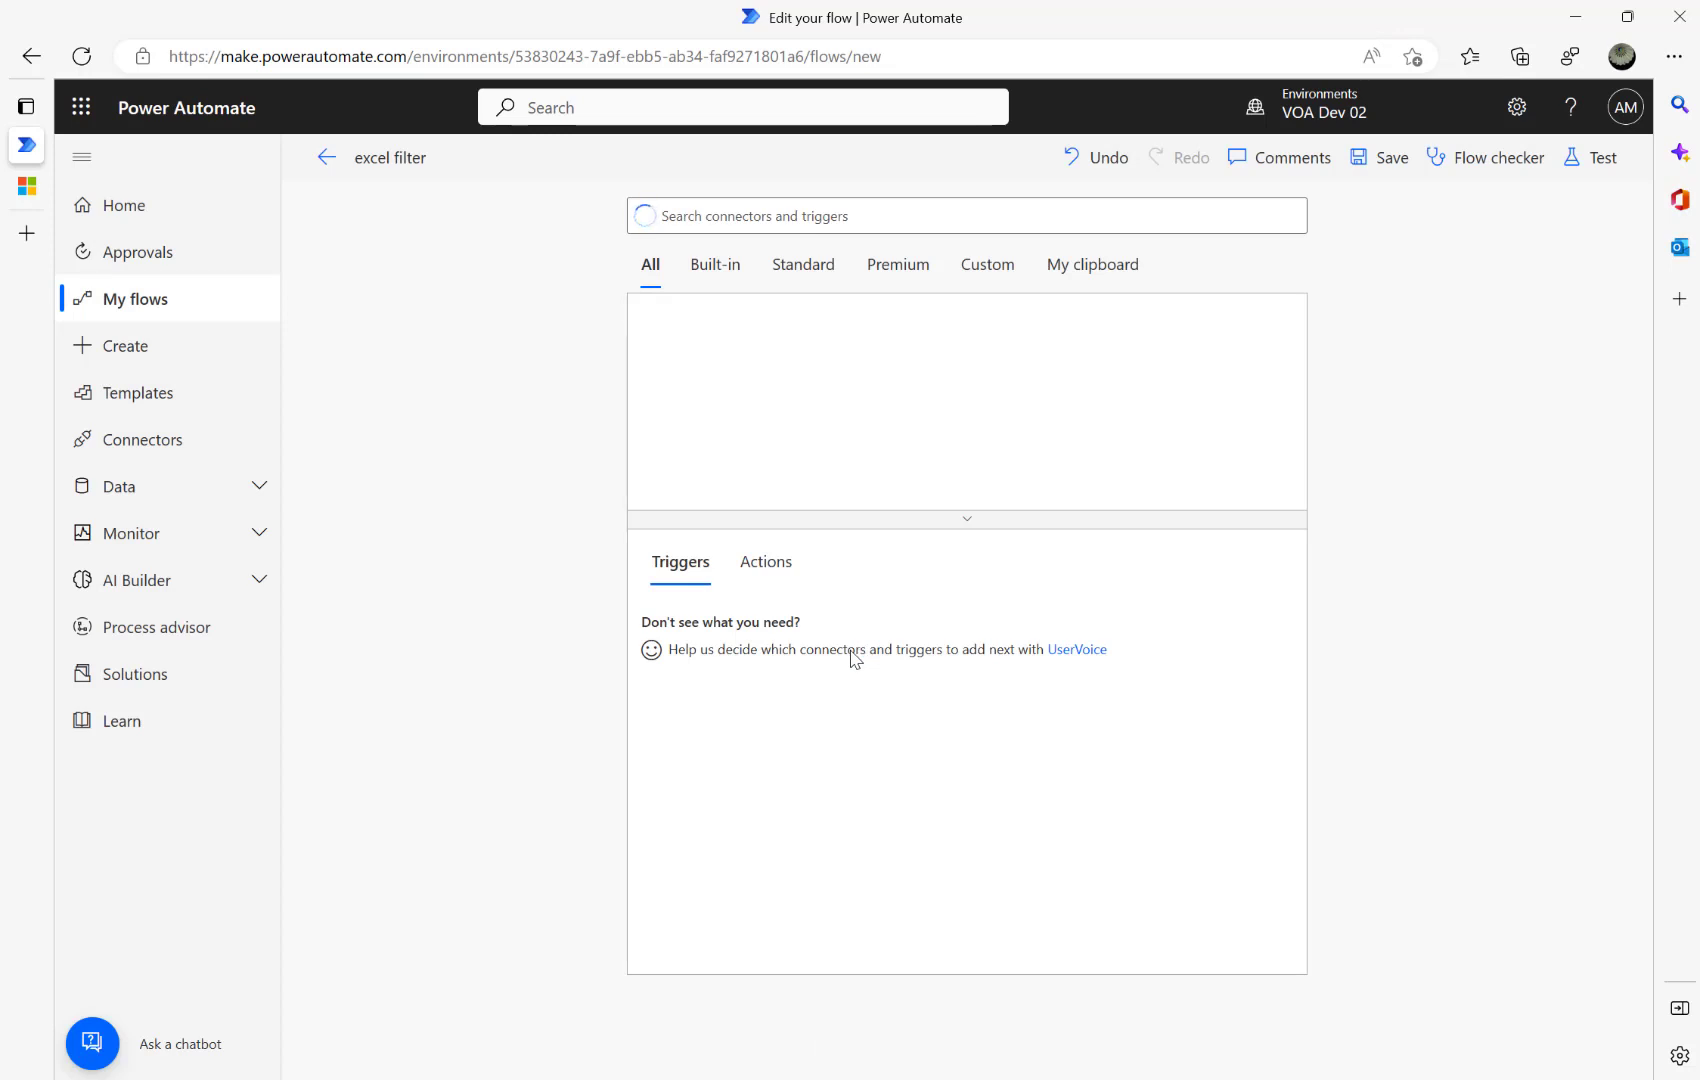
Add a Schedule Recurrence trigger to the flow and set its frequency to Day.
{"action": "left_click", "coordinate": [1340, 975]}
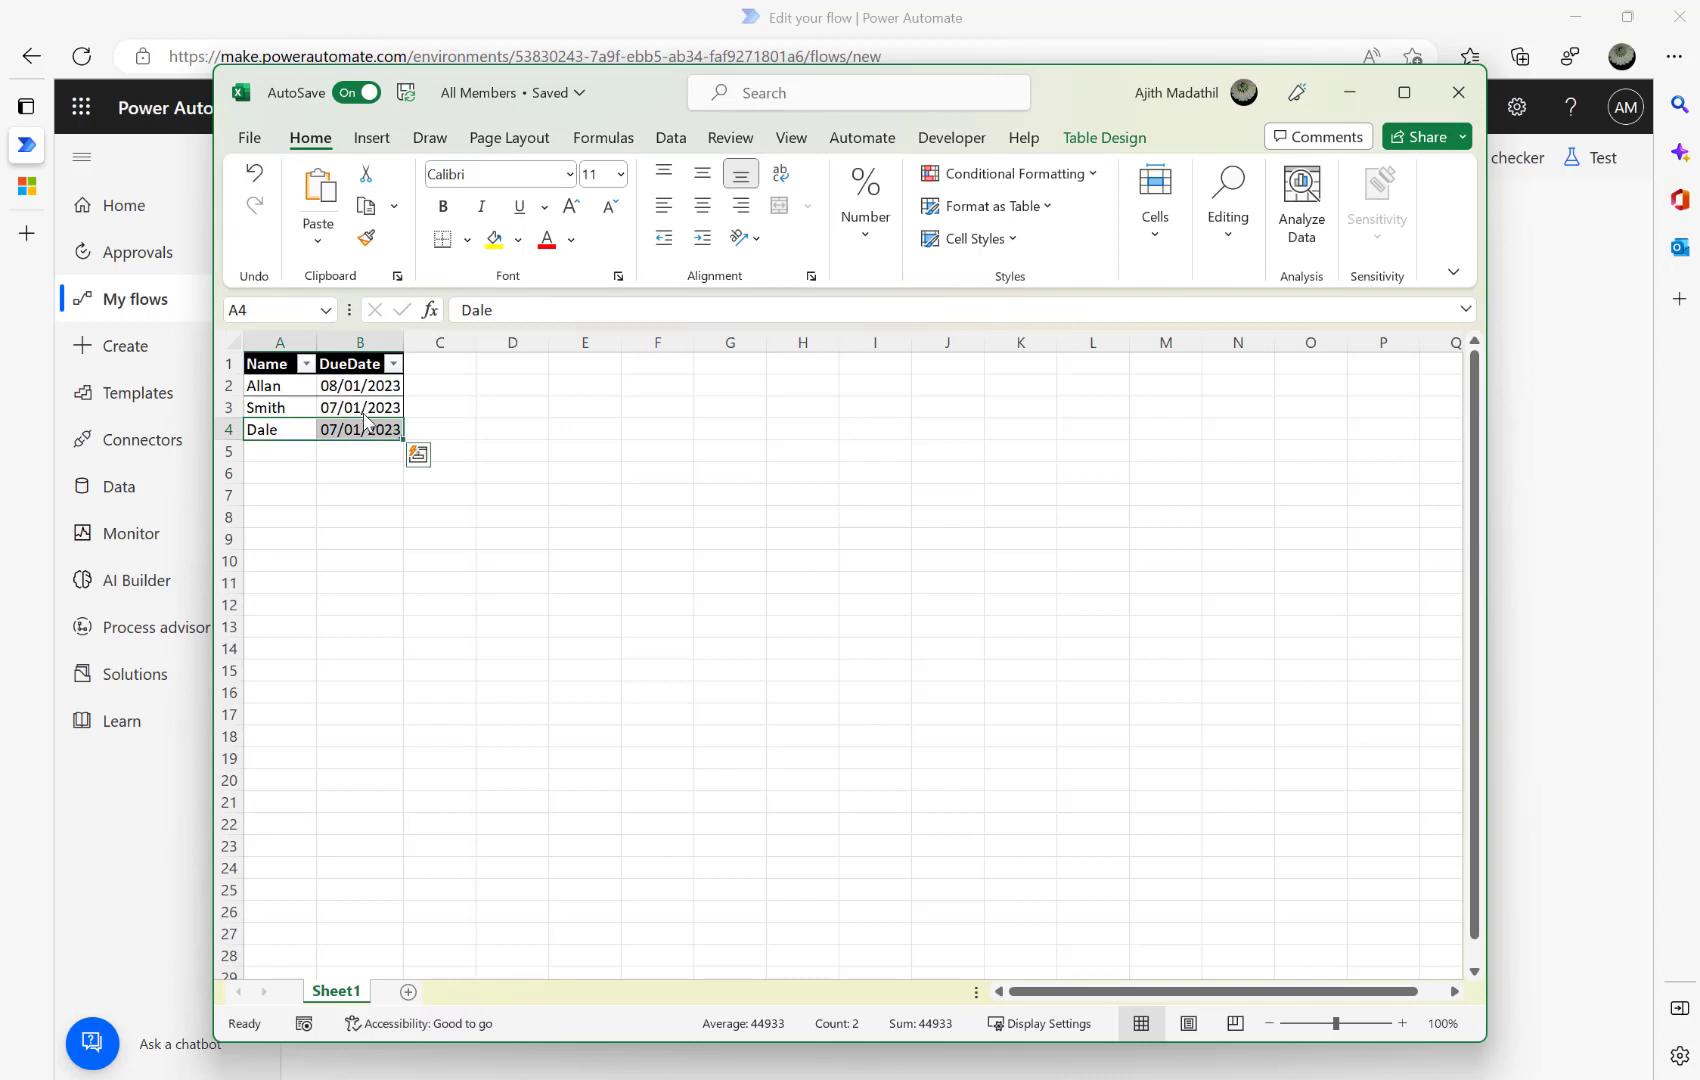
{"action": "left_click", "coordinate": [600, 28]}
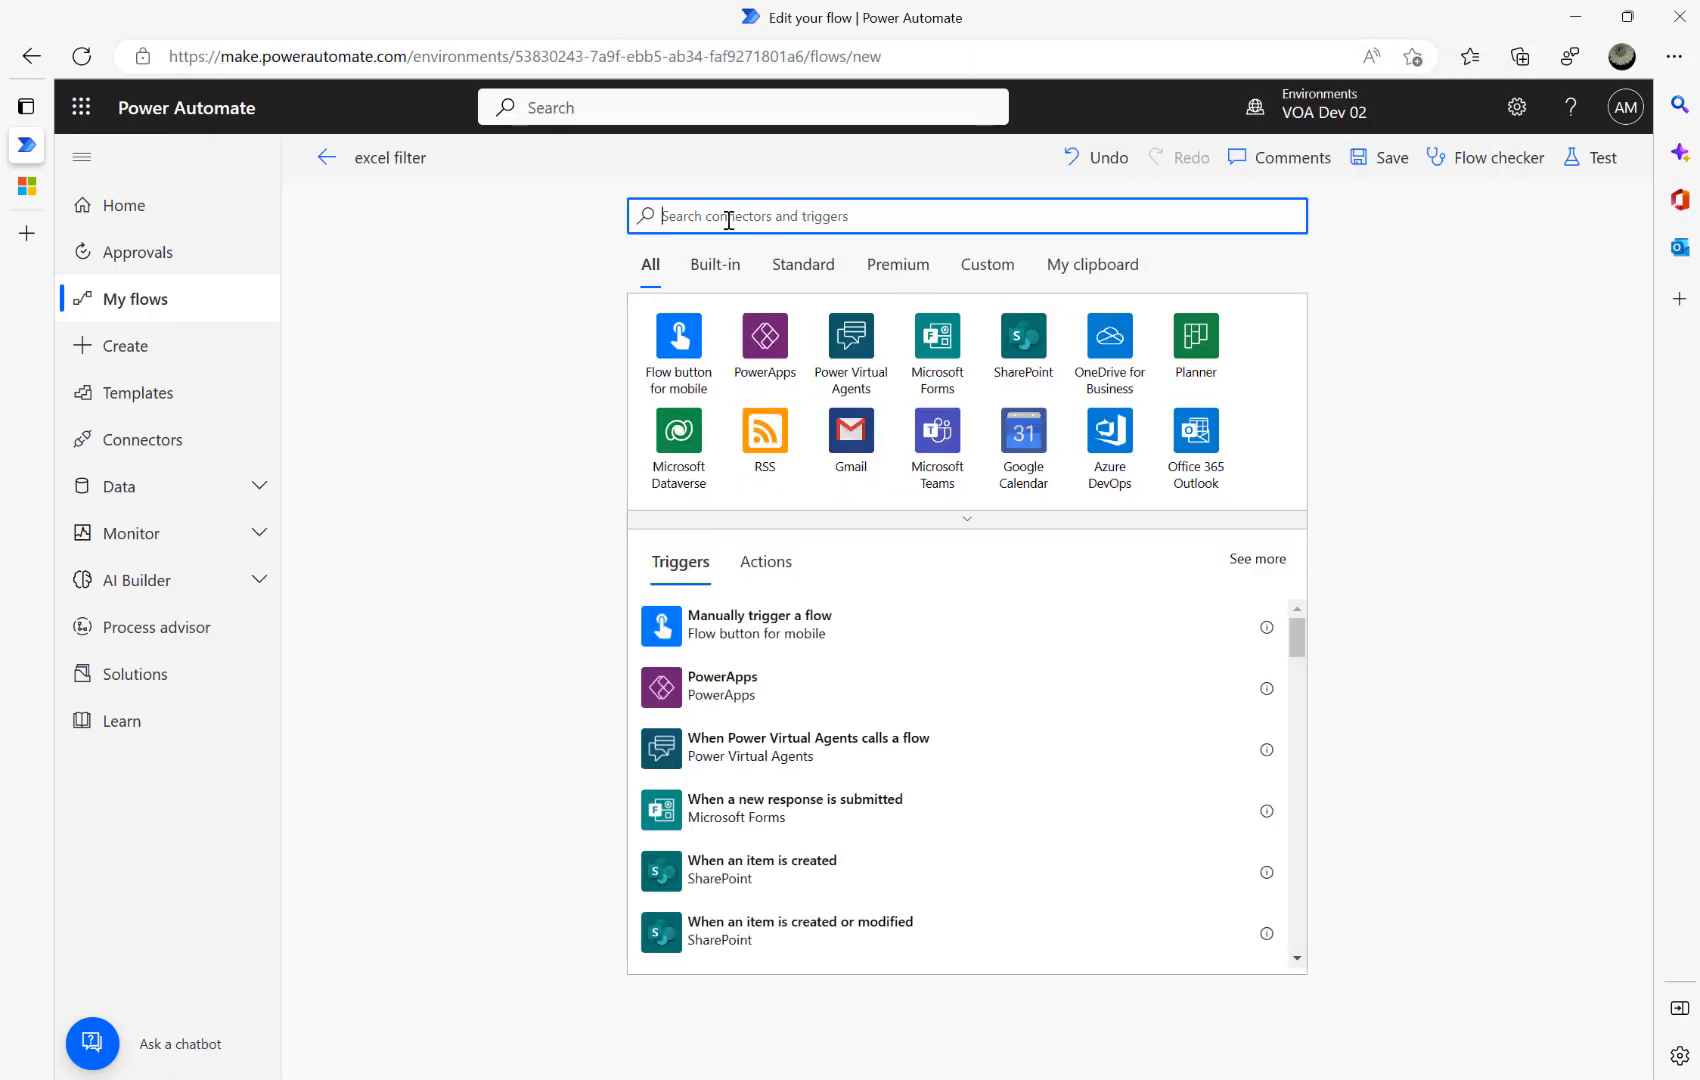
{"action": "type", "text": "rec"}
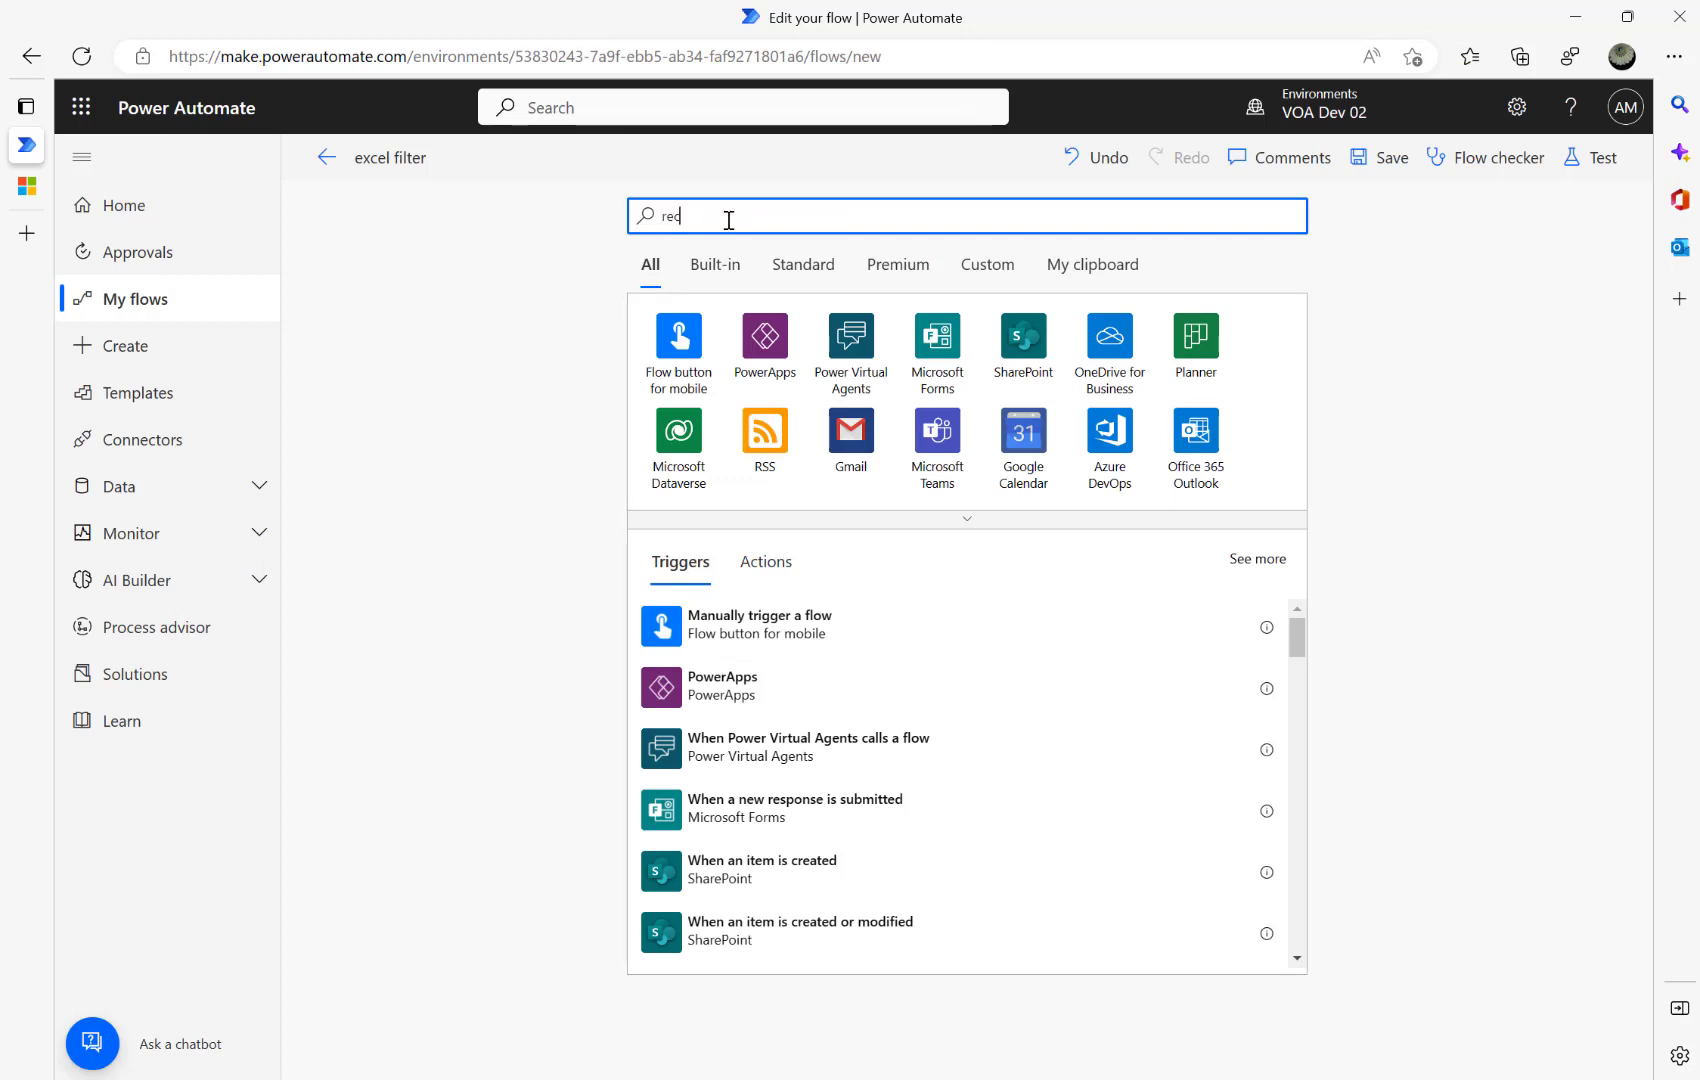
{"action": "type", "text": "u"}
{"action": "left_click", "coordinate": [762, 340]}
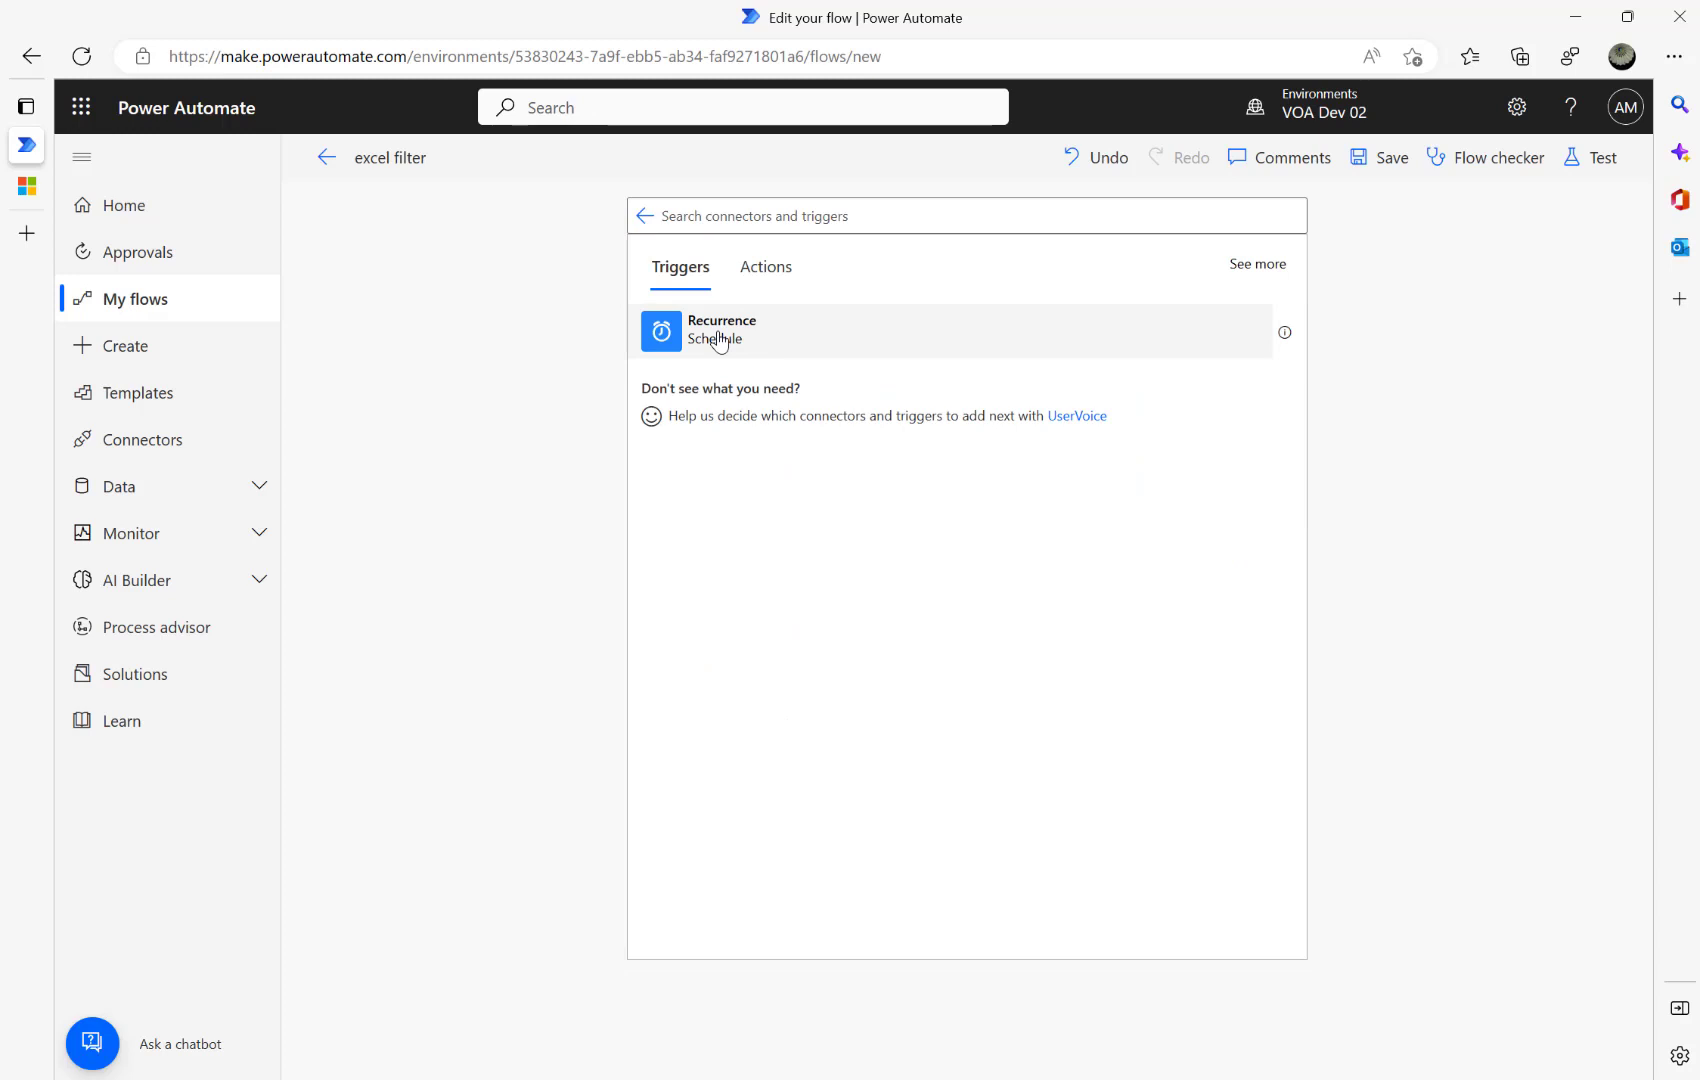
{"action": "left_click", "coordinate": [718, 338]}
{"action": "left_click", "coordinate": [1260, 300]}
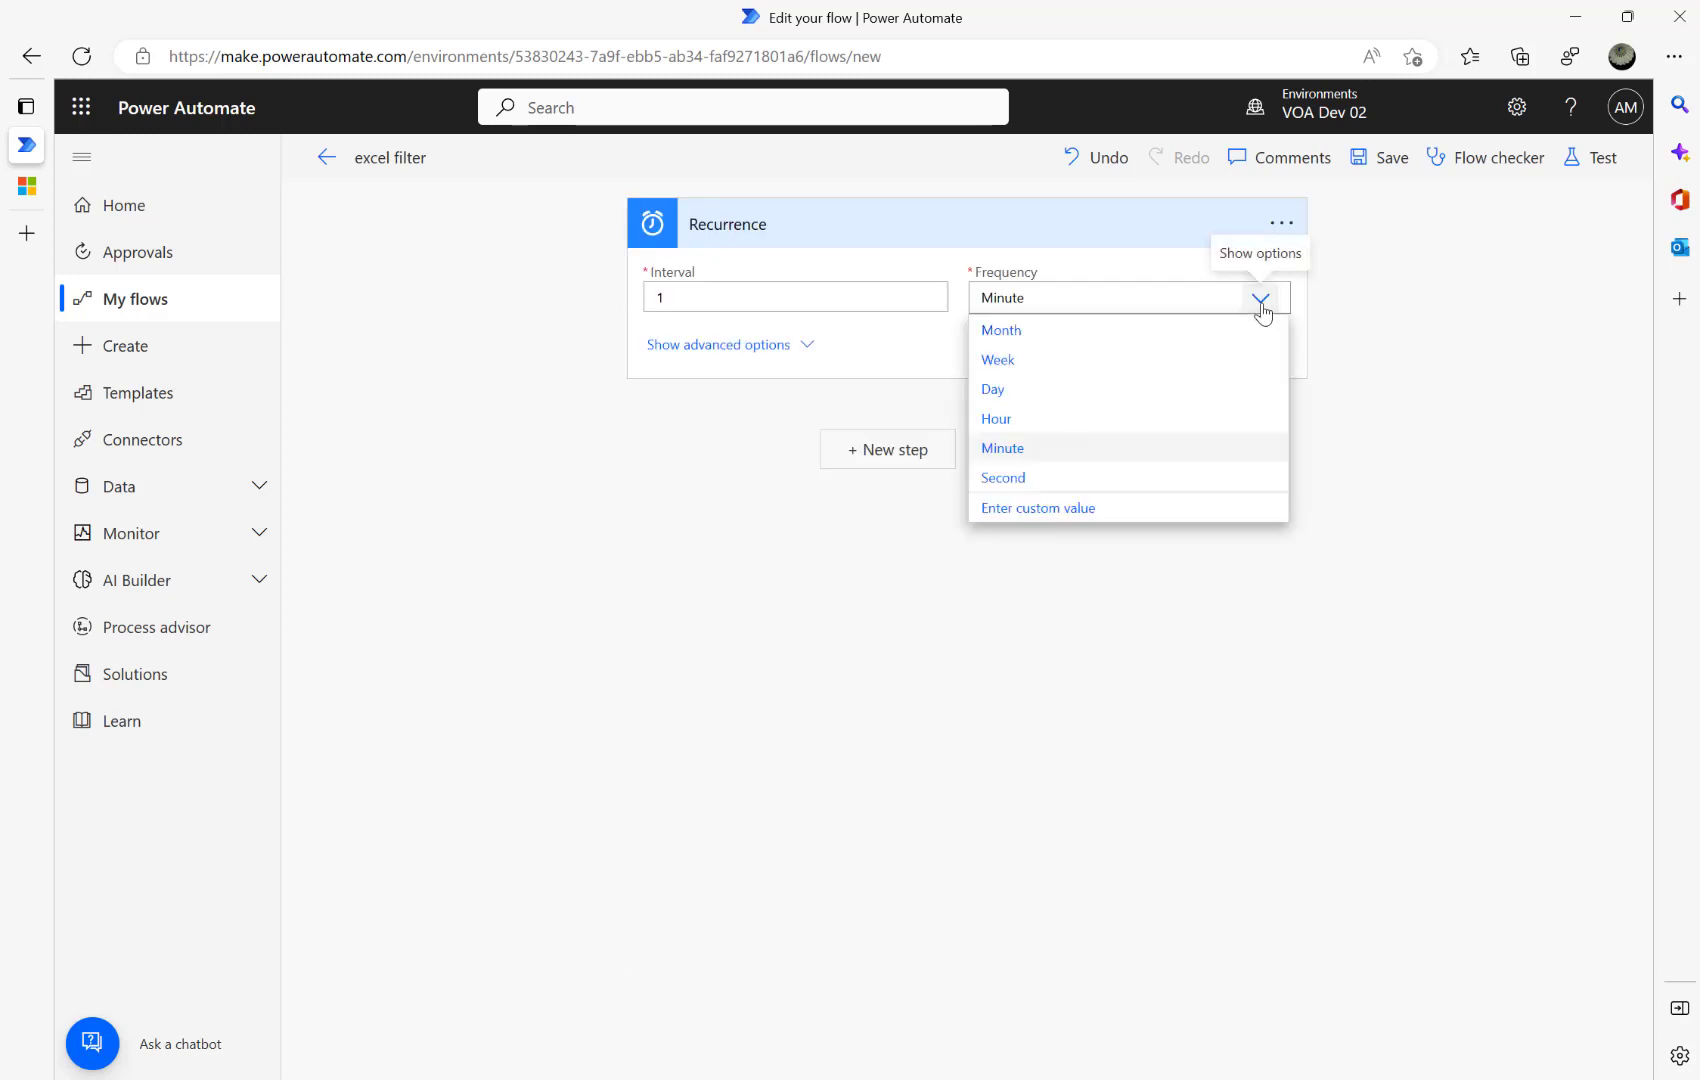
{"action": "left_click", "coordinate": [1000, 392]}
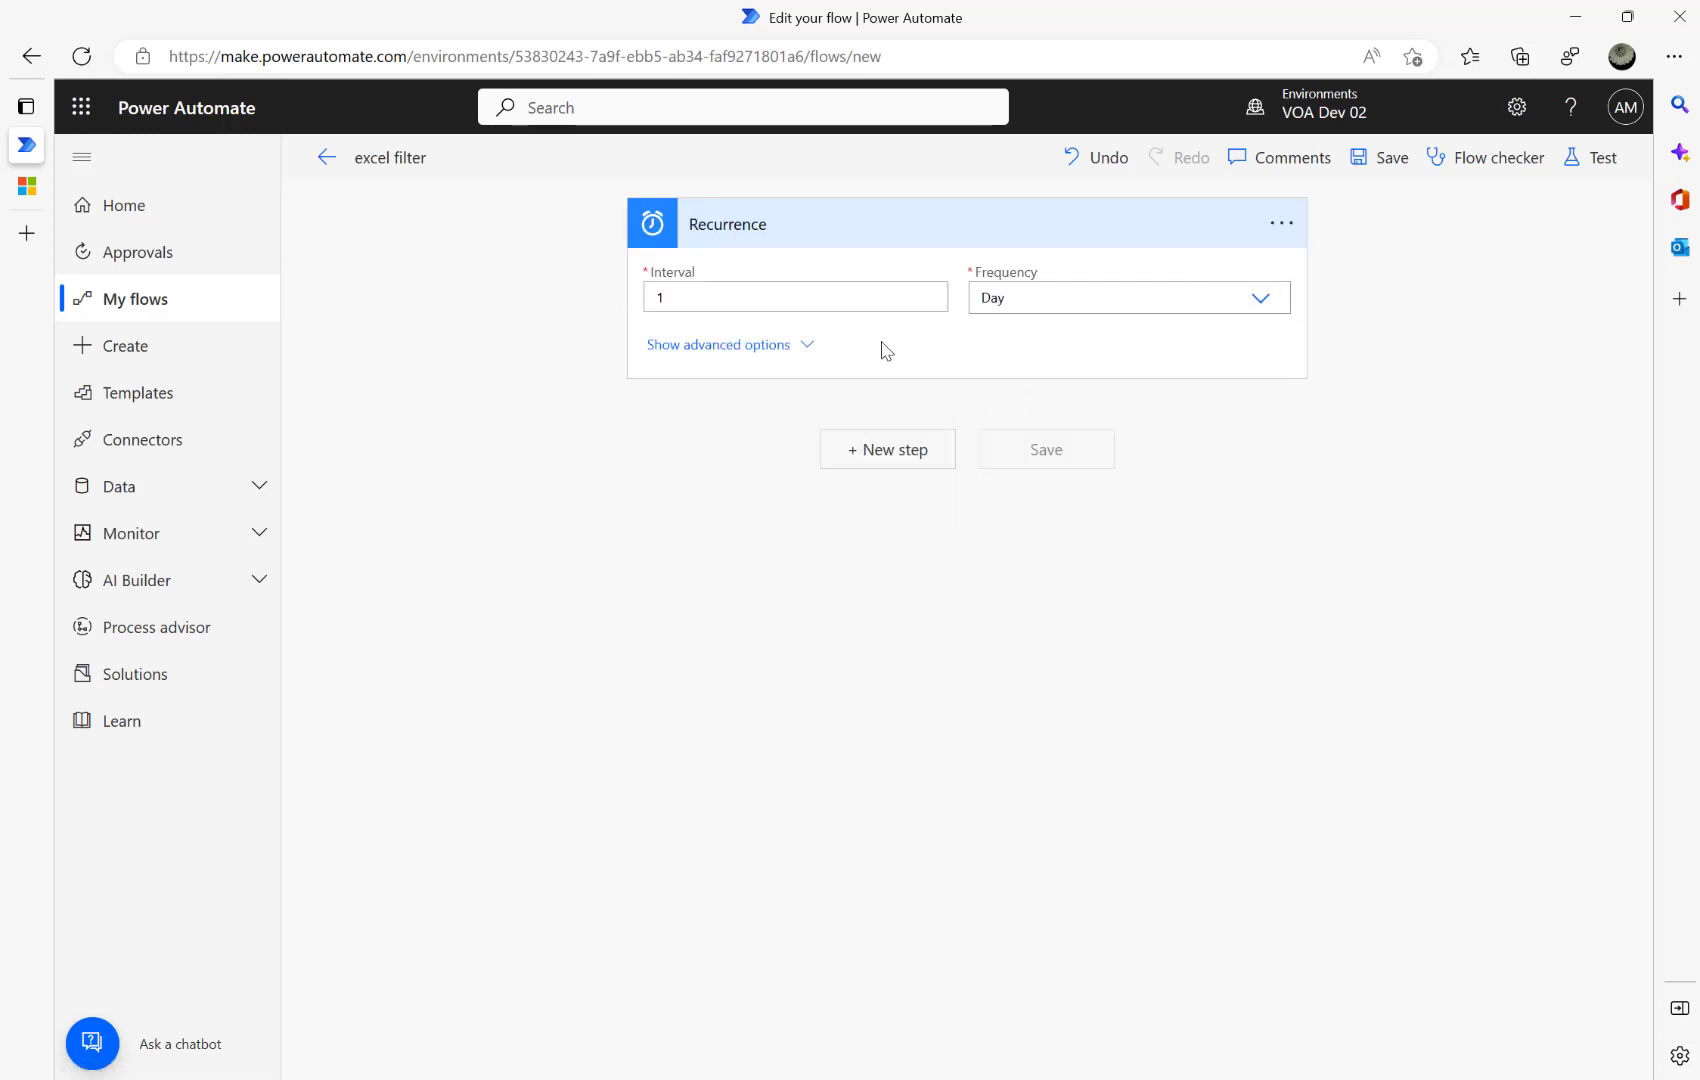
Add the Excel Online (Business) action "List rows present in a table" after the Recurrence trigger.
{"action": "left_click", "coordinate": [884, 453]}
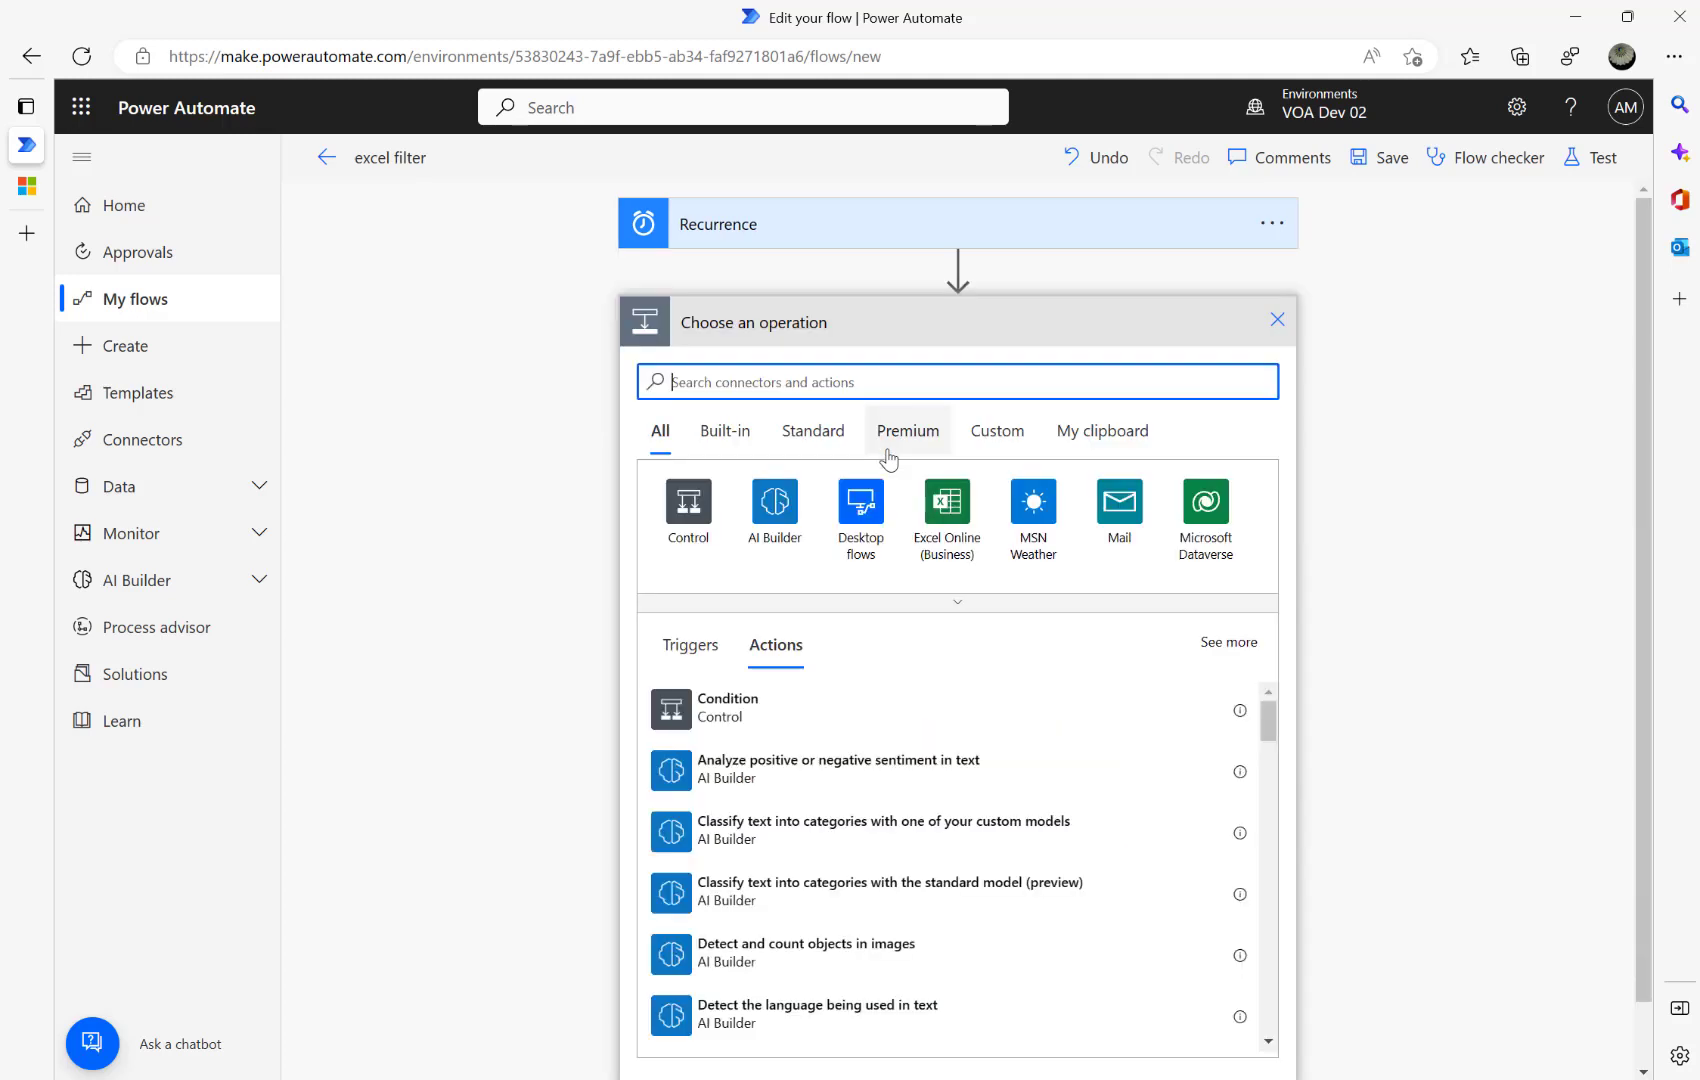
{"action": "type", "text": "excel"}
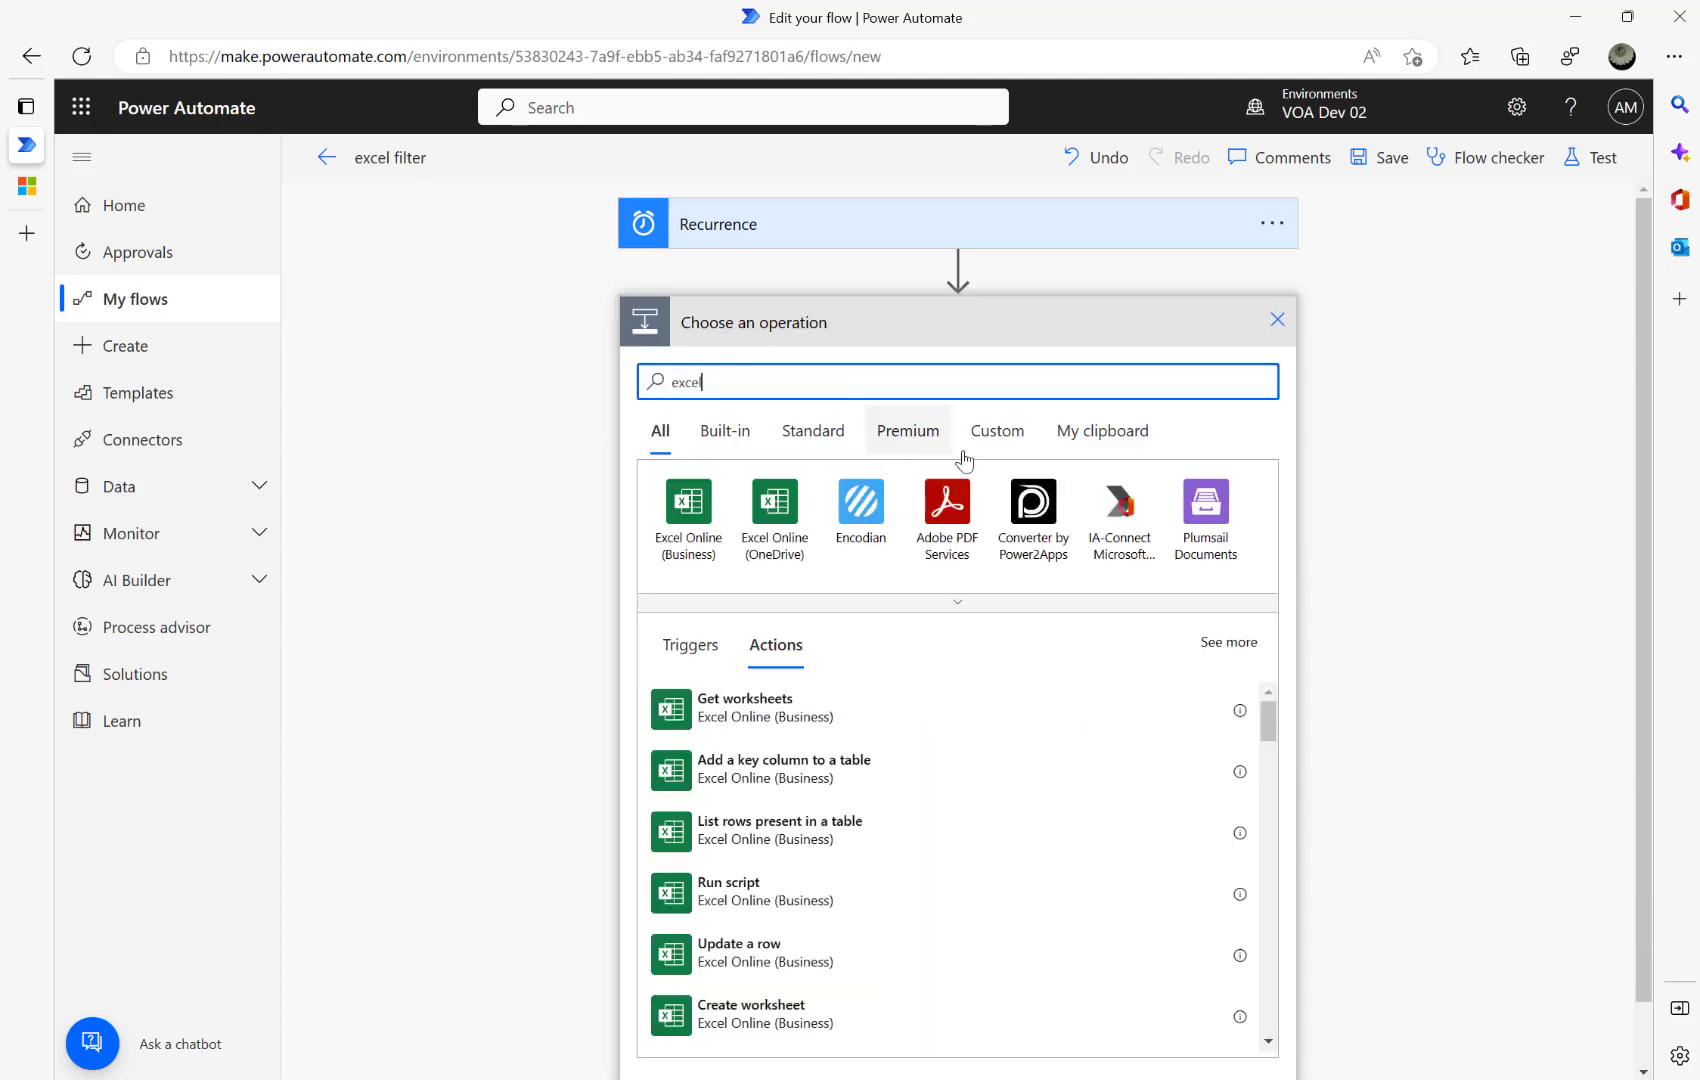
{"action": "left_click", "coordinate": [706, 516]}
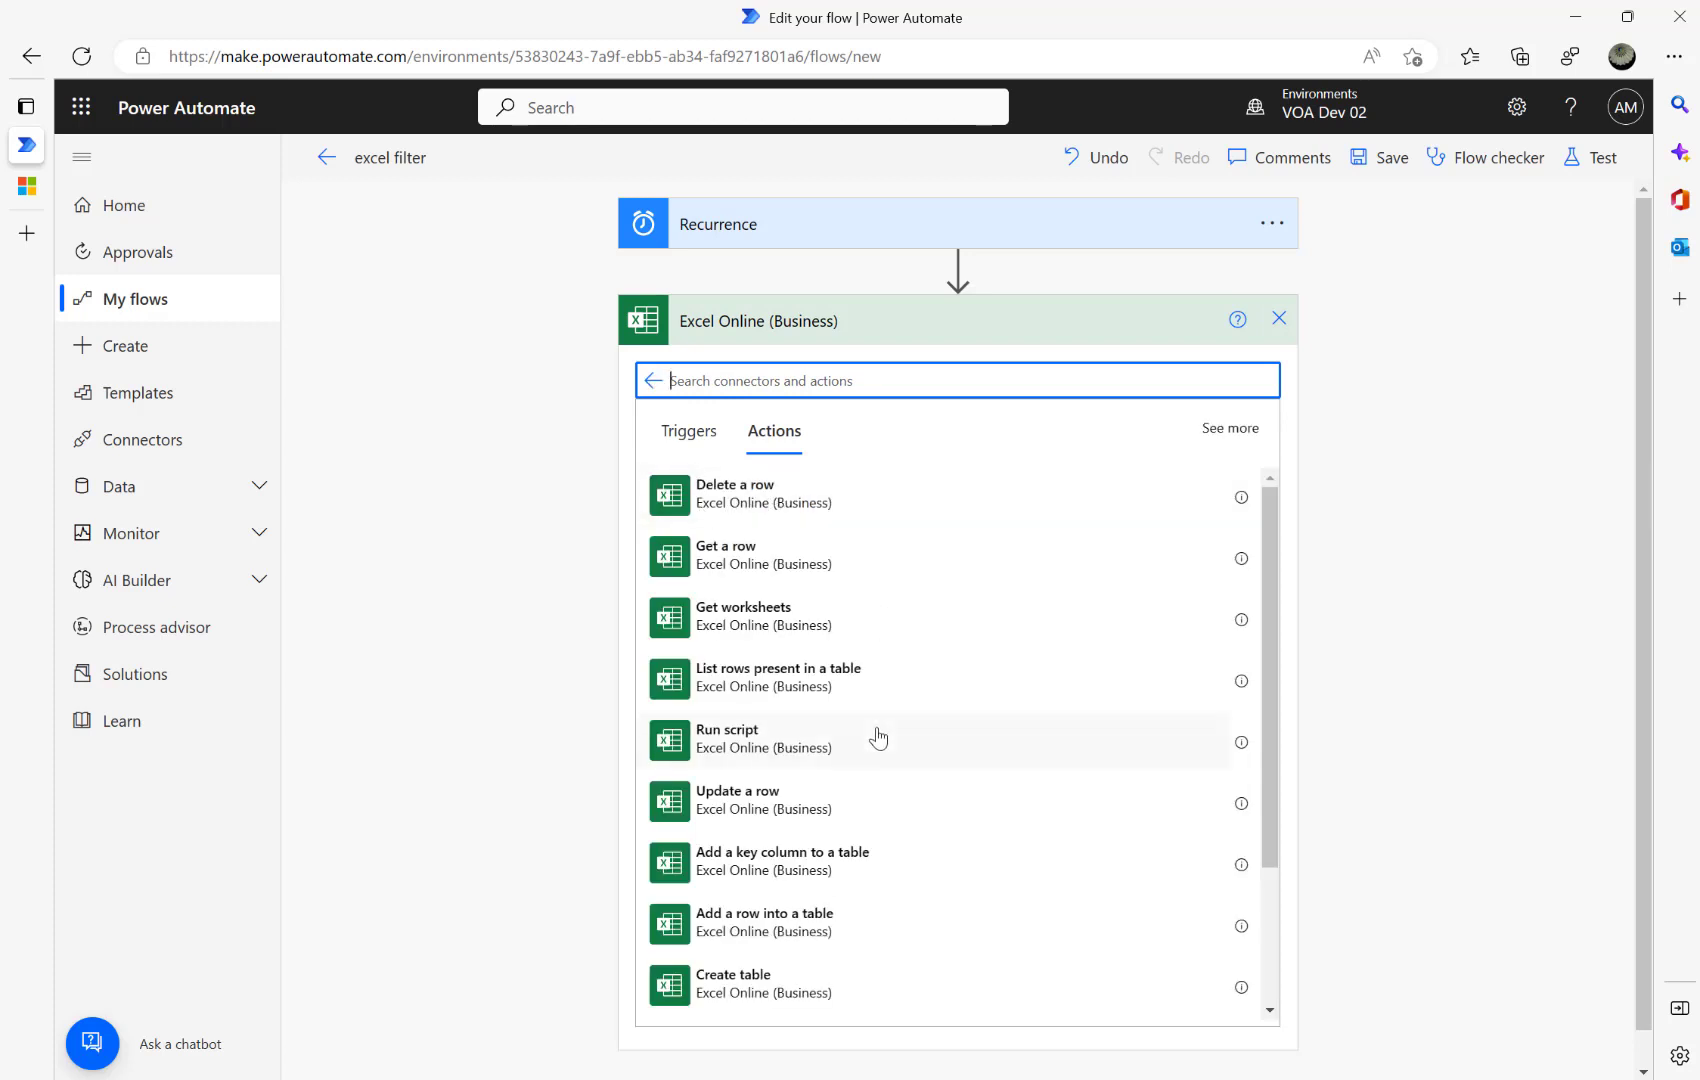
{"action": "left_click", "coordinate": [762, 678]}
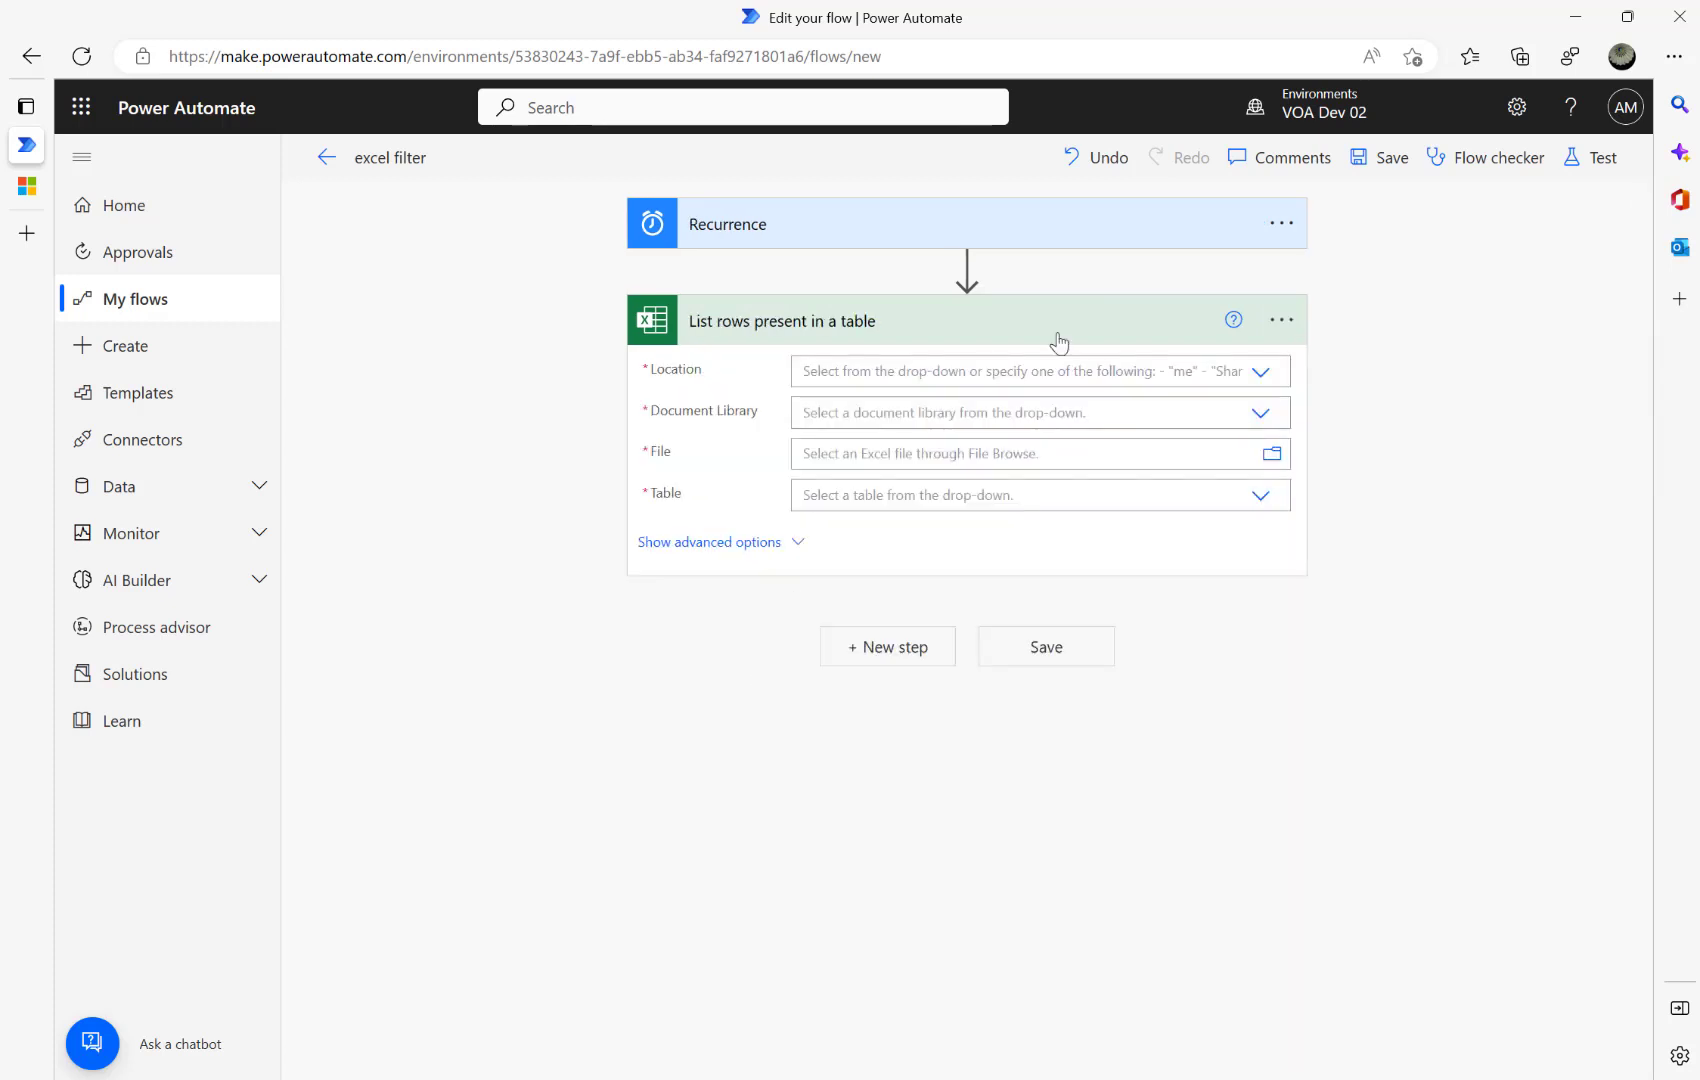
Set the list rows action's location to OneDrive for Business and its document library to OneDrive.
{"action": "left_click", "coordinate": [1268, 372]}
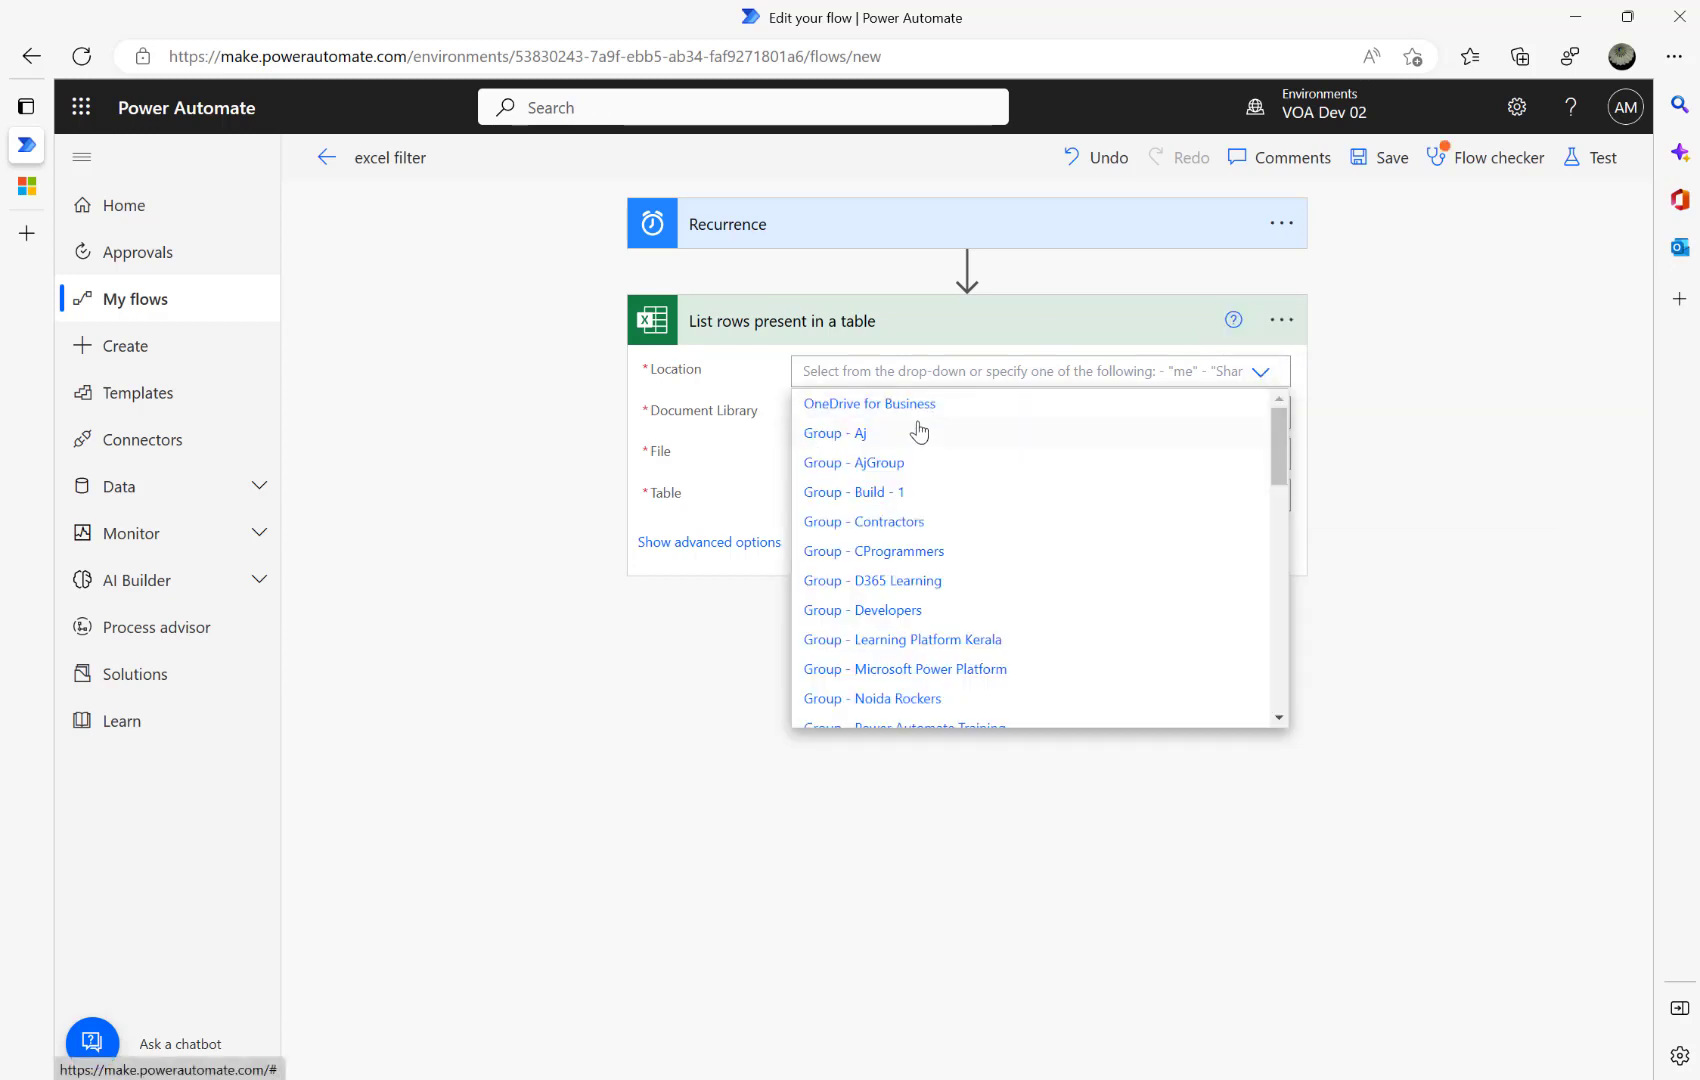
{"action": "left_click", "coordinate": [900, 405]}
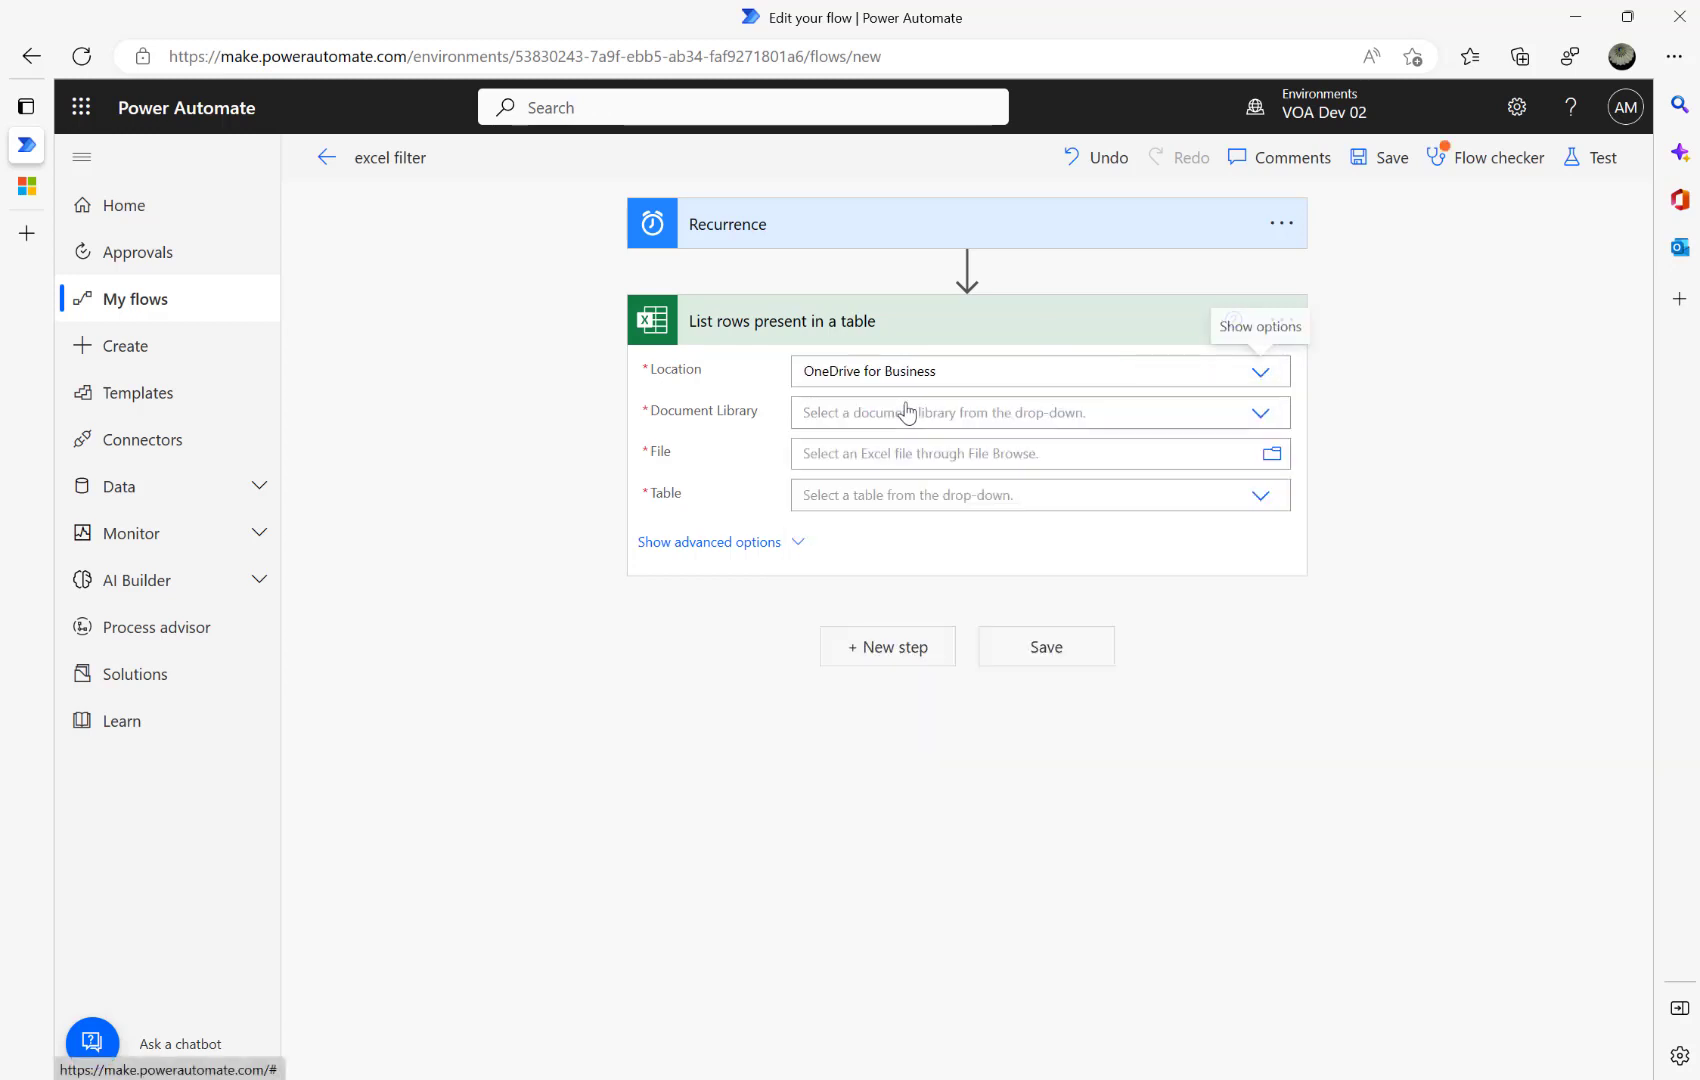
{"action": "left_click", "coordinate": [1258, 414]}
{"action": "left_click", "coordinate": [834, 448]}
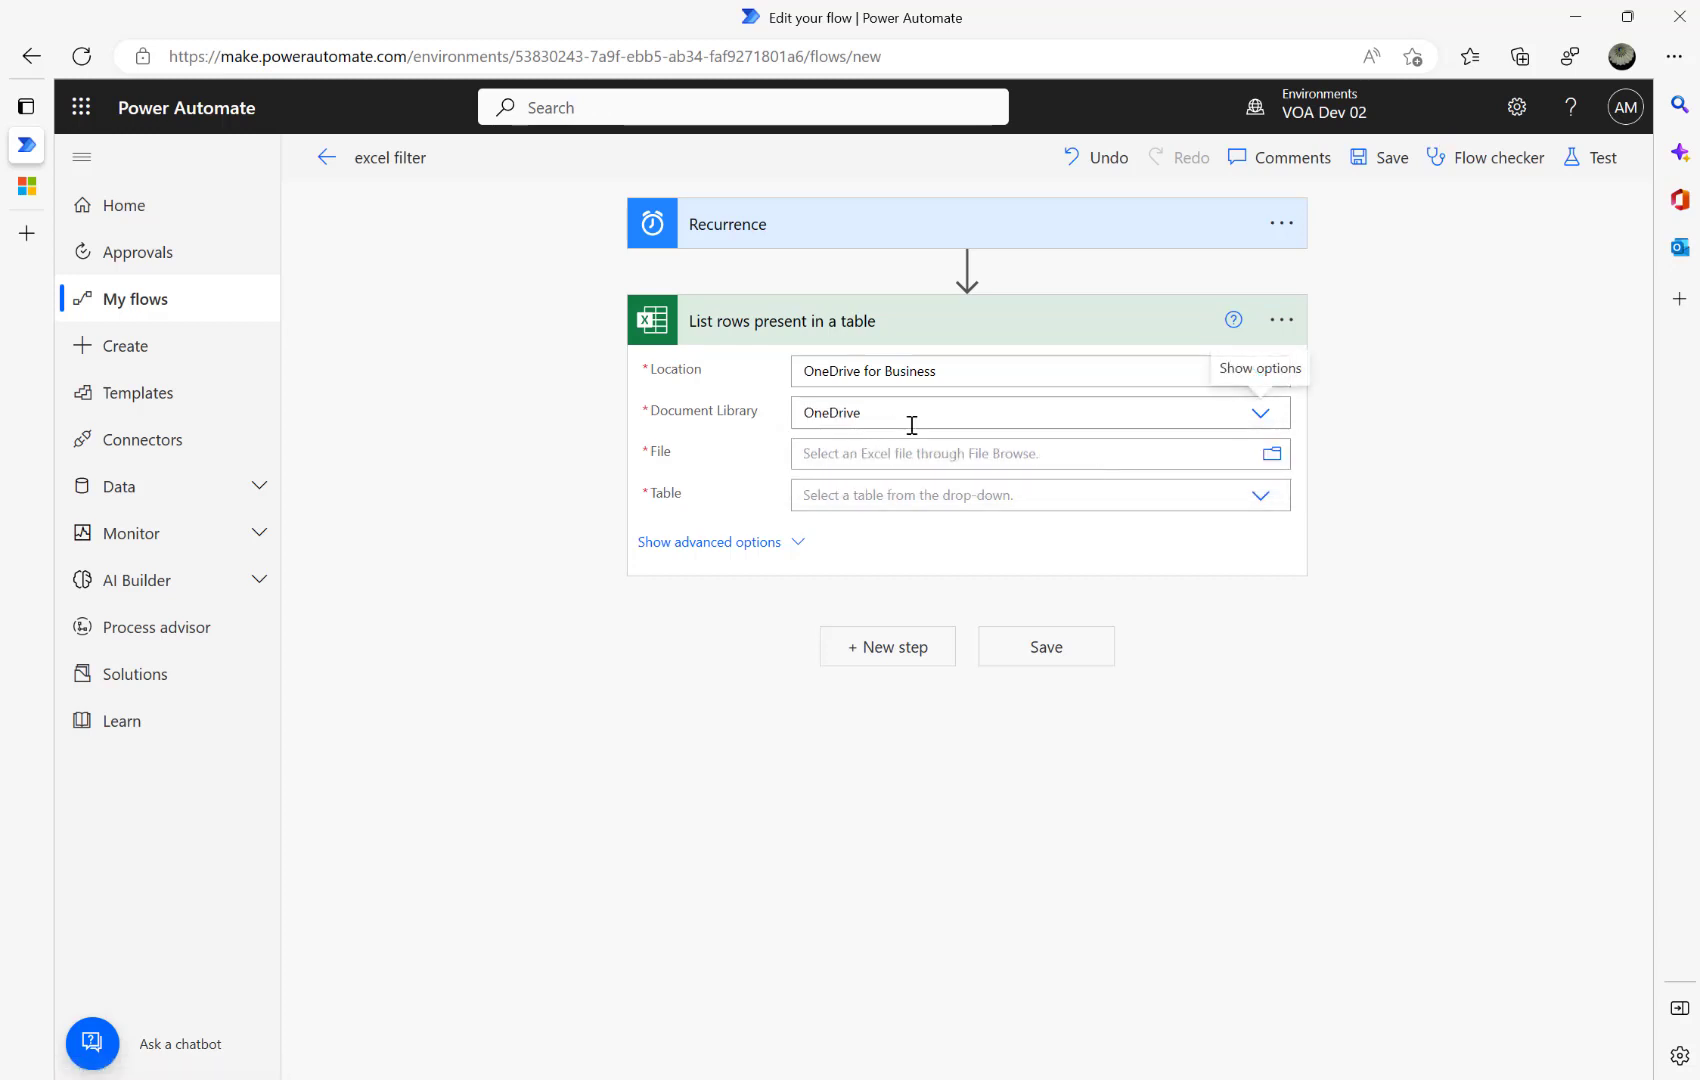
Choose /FlowDemo/All Members.xlsx as the list rows action's source file and Members as its table.
{"action": "left_click", "coordinate": [1272, 453]}
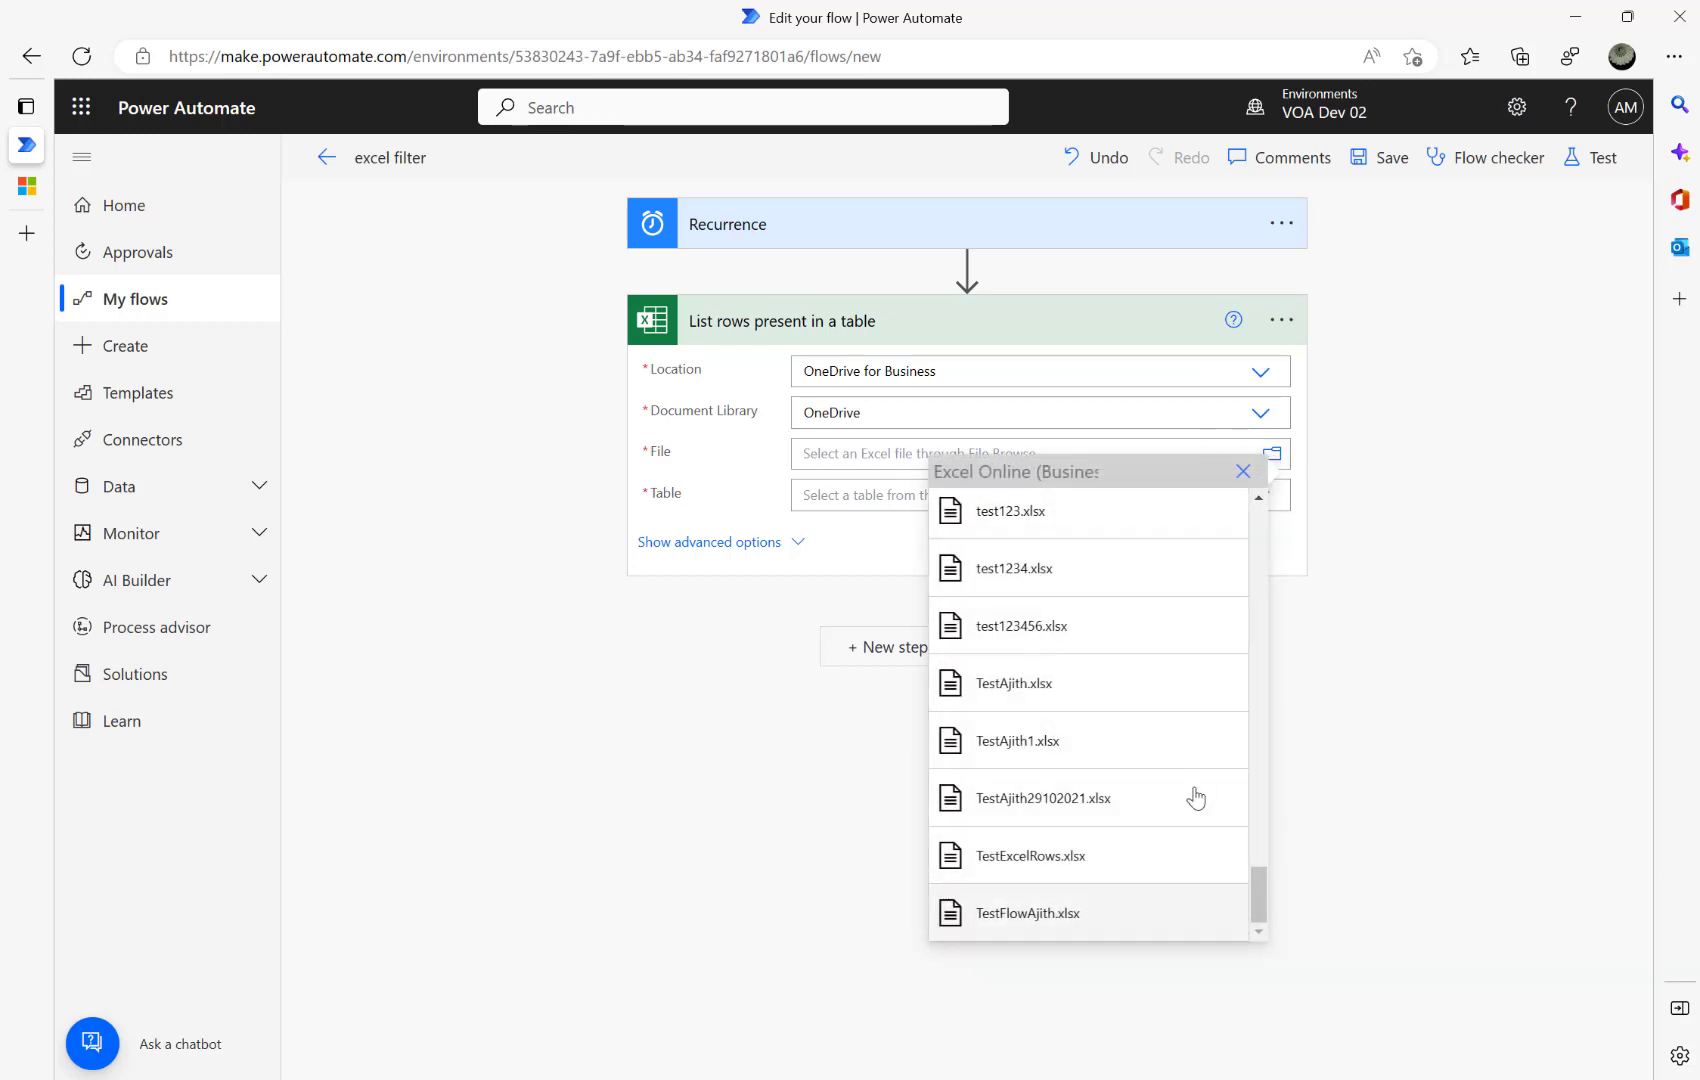
{"action": "left_click_drag", "start_coordinate": [1251, 890], "coordinate": [1250, 510]}
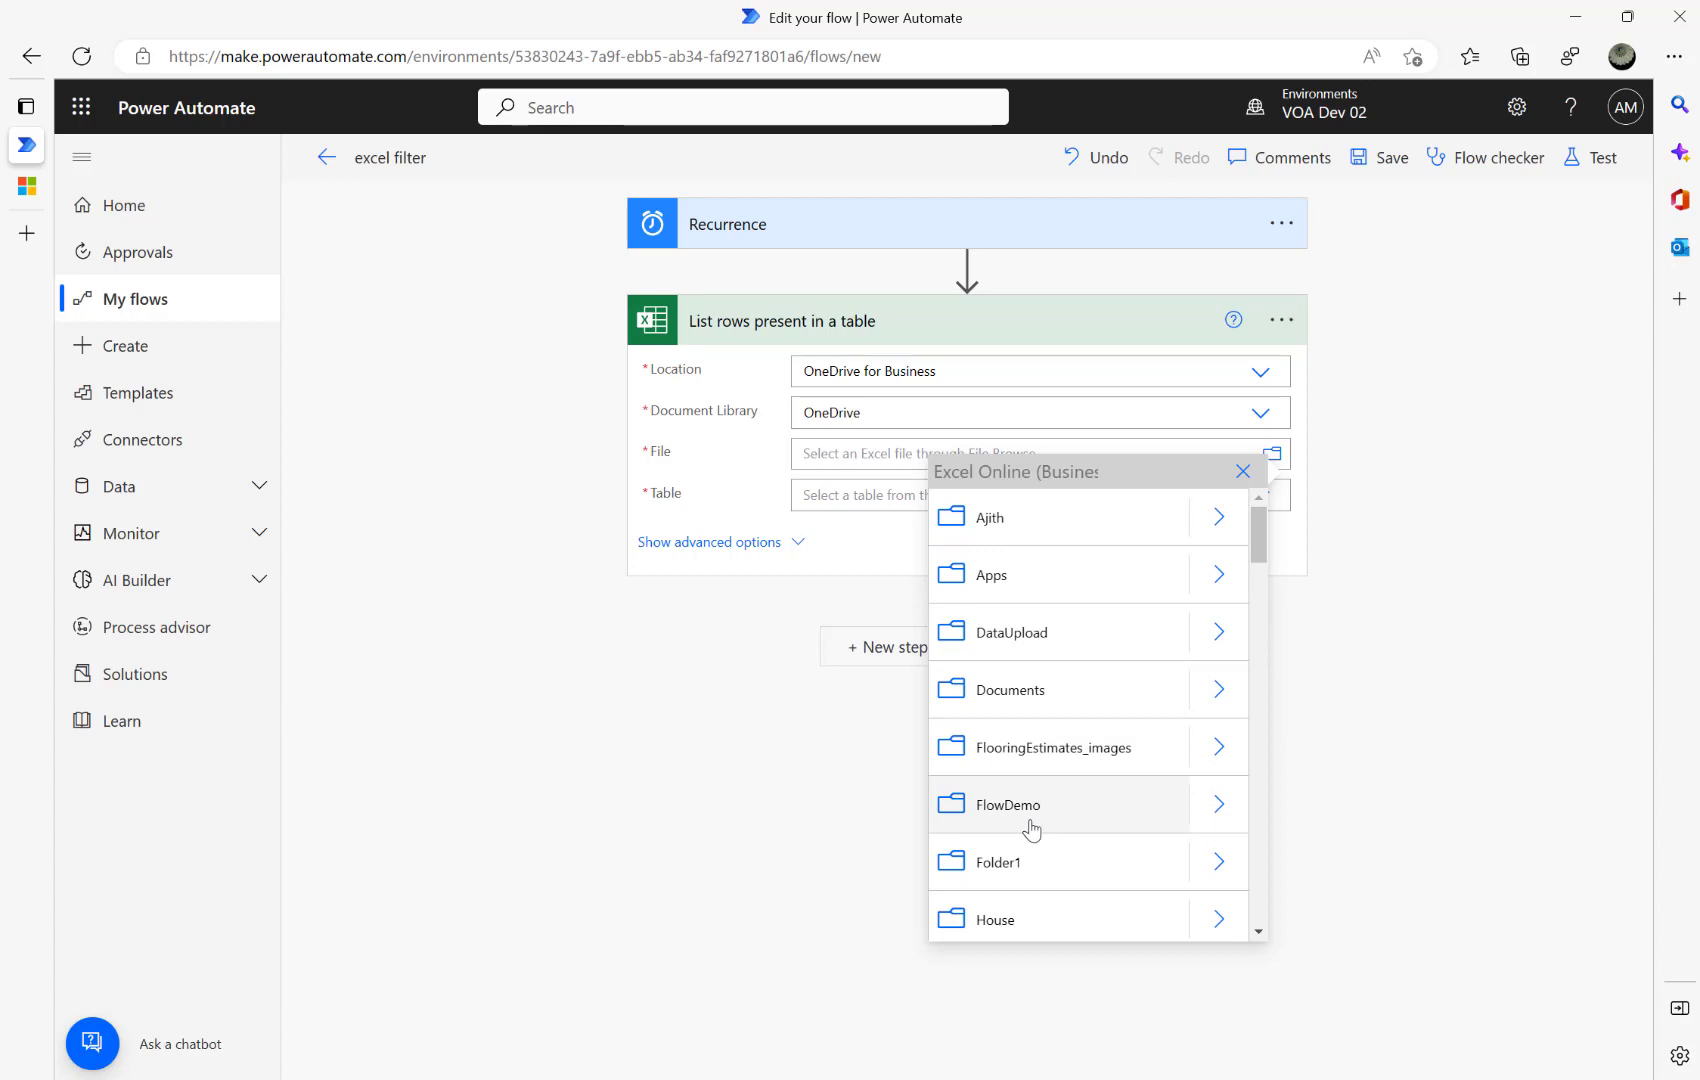
{"action": "left_click", "coordinate": [1217, 806]}
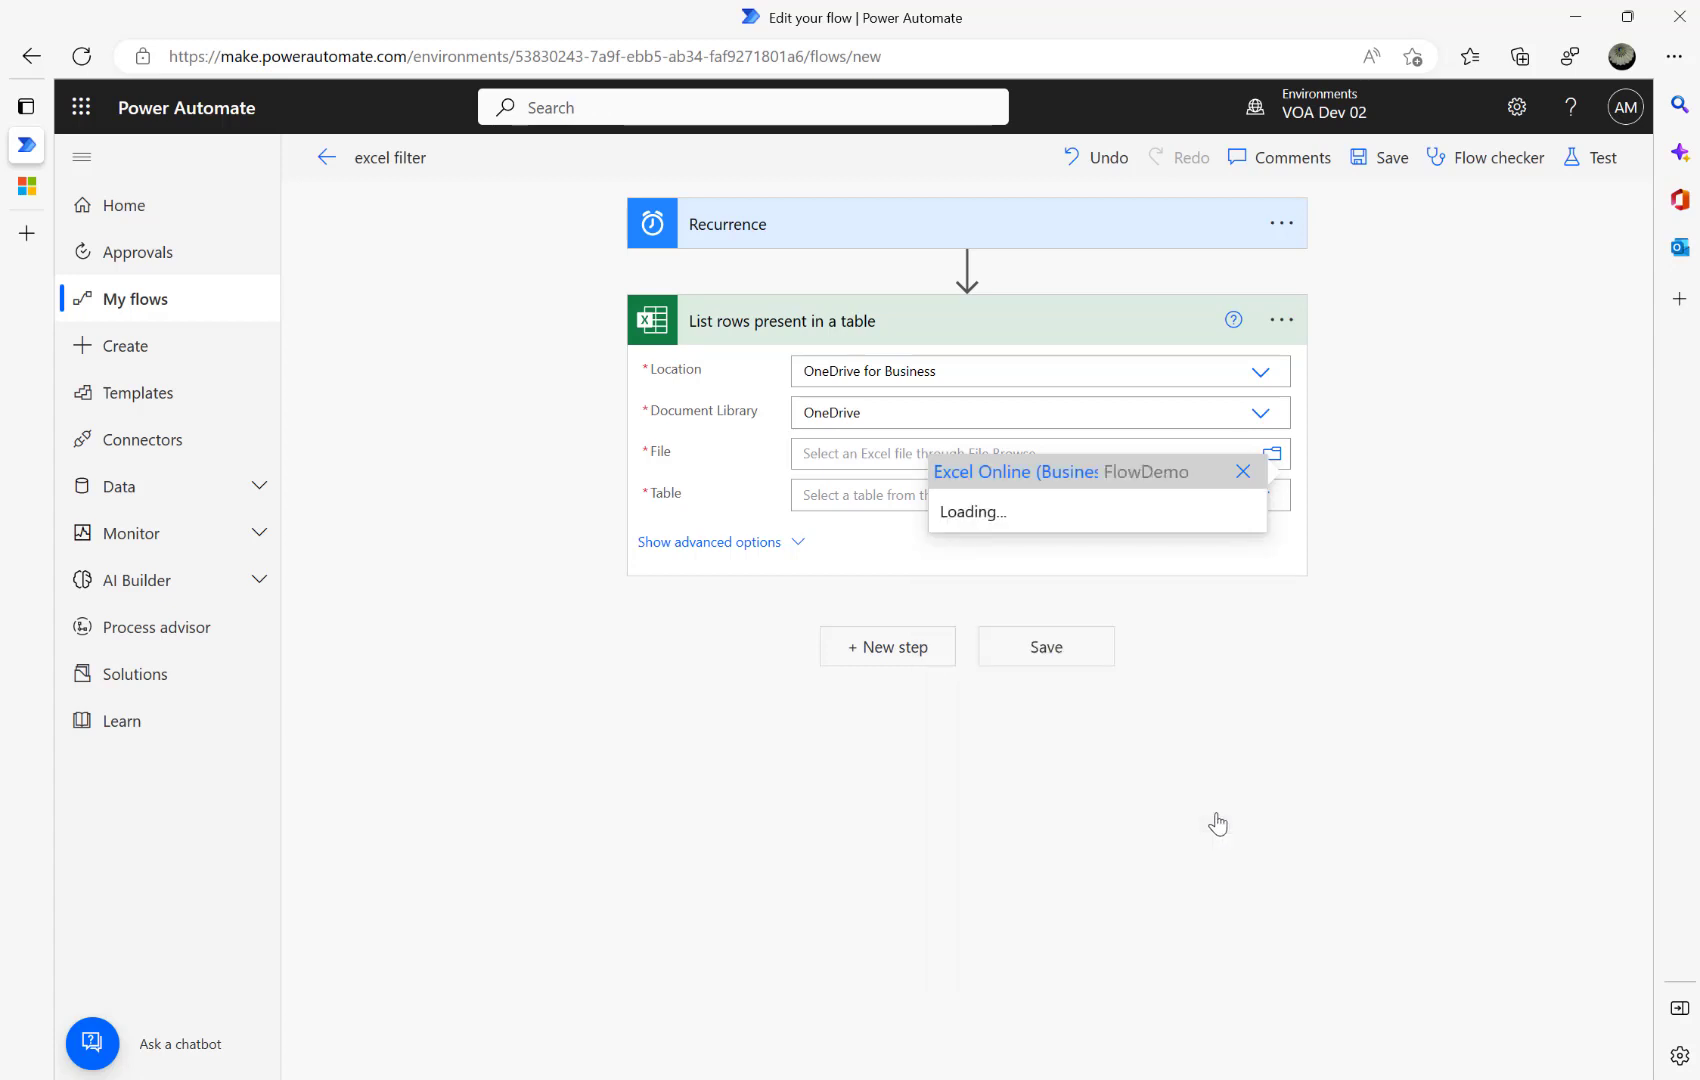
{"action": "left_click", "coordinate": [1006, 518]}
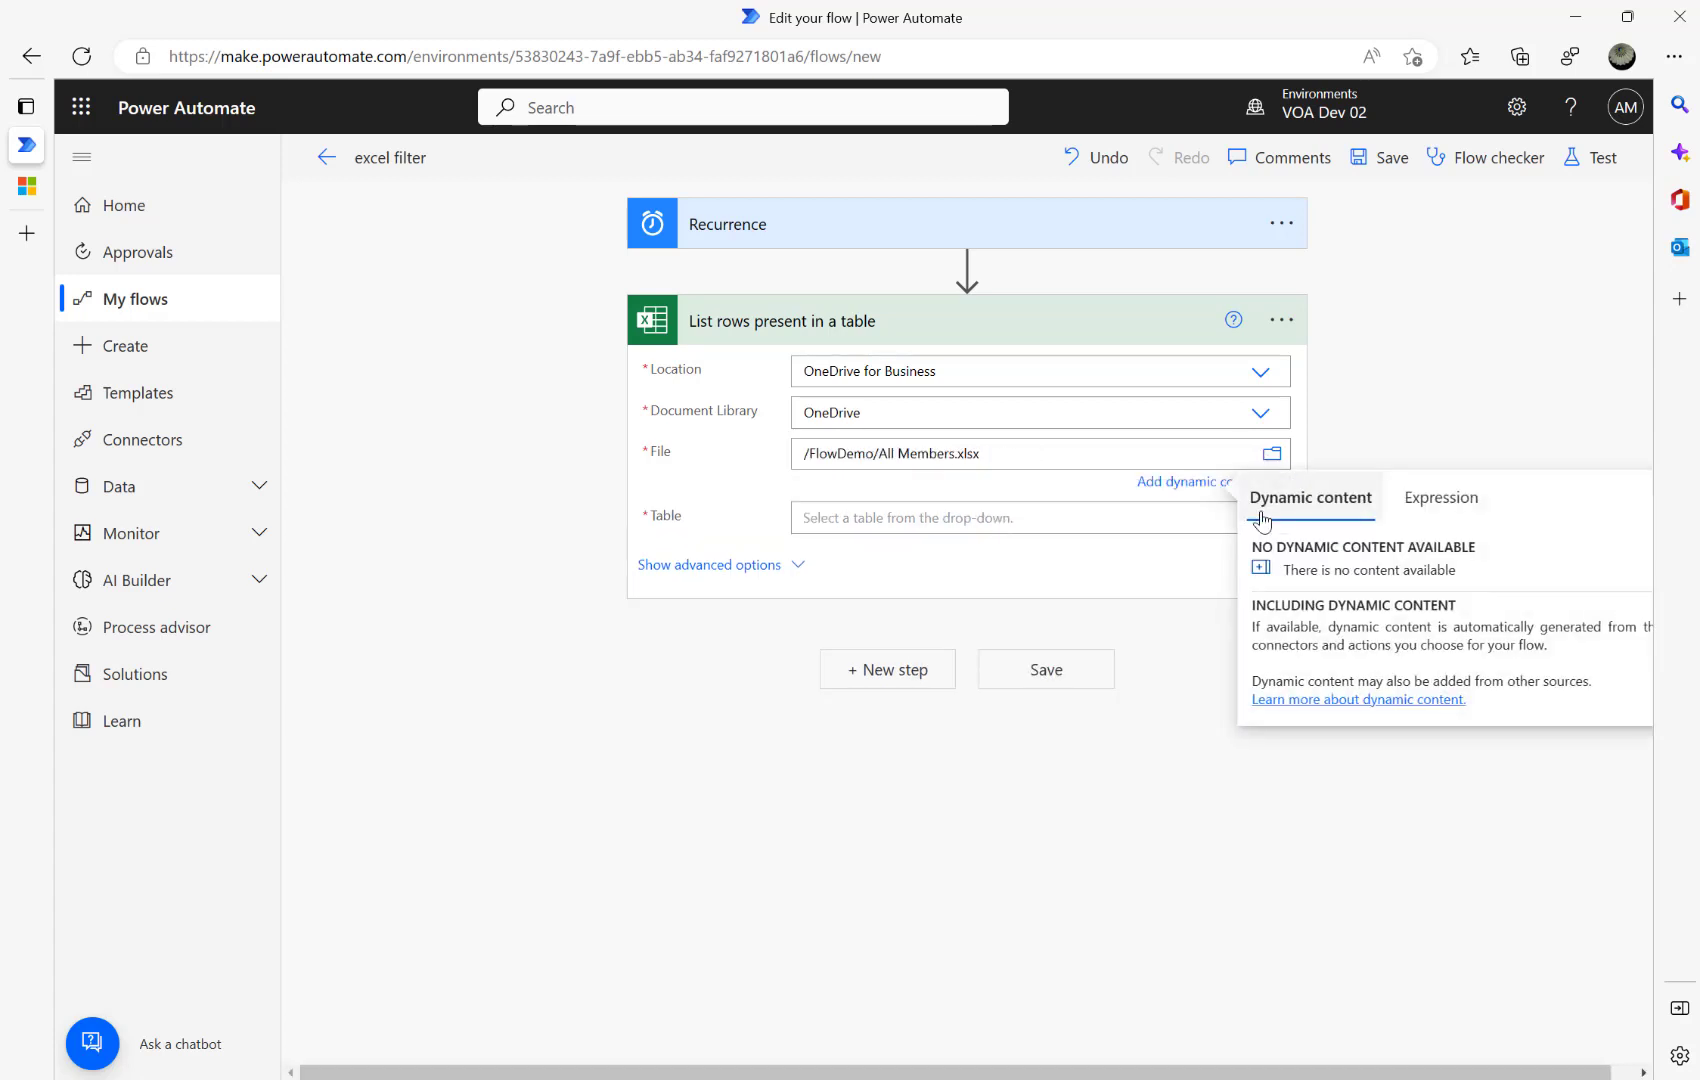
{"action": "left_click", "coordinate": [765, 453]}
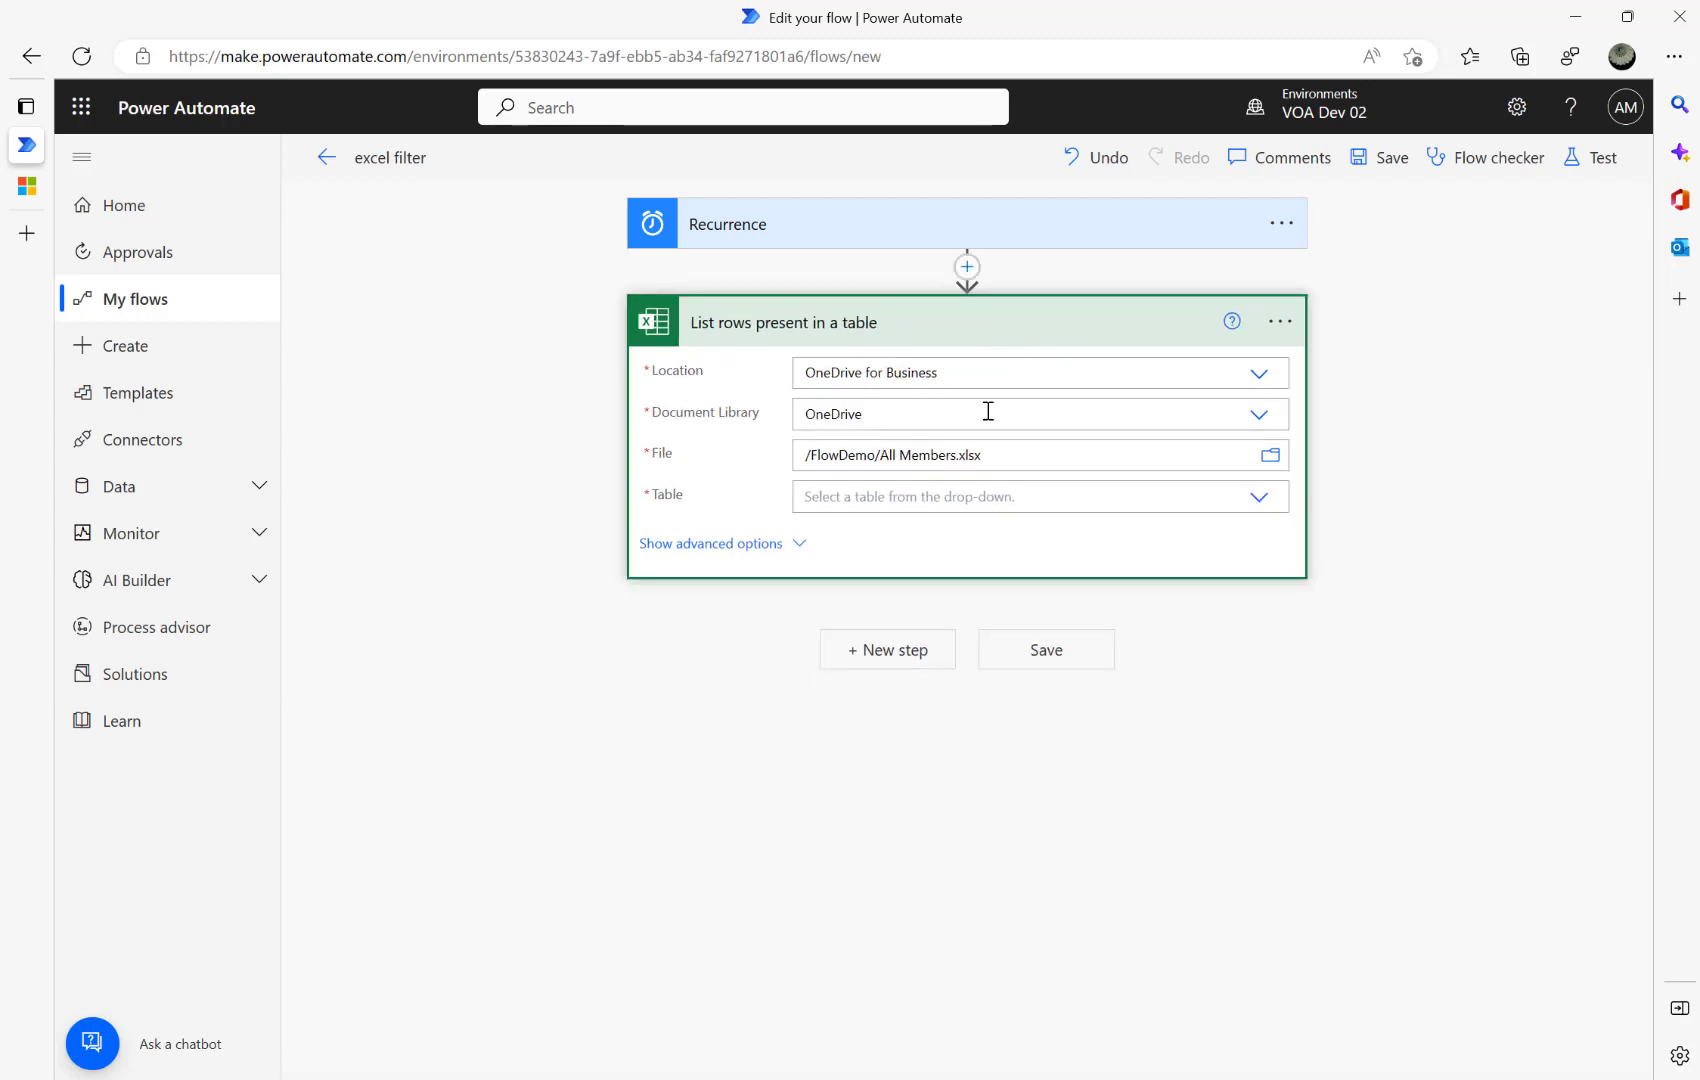
{"action": "left_click", "coordinate": [1258, 497]}
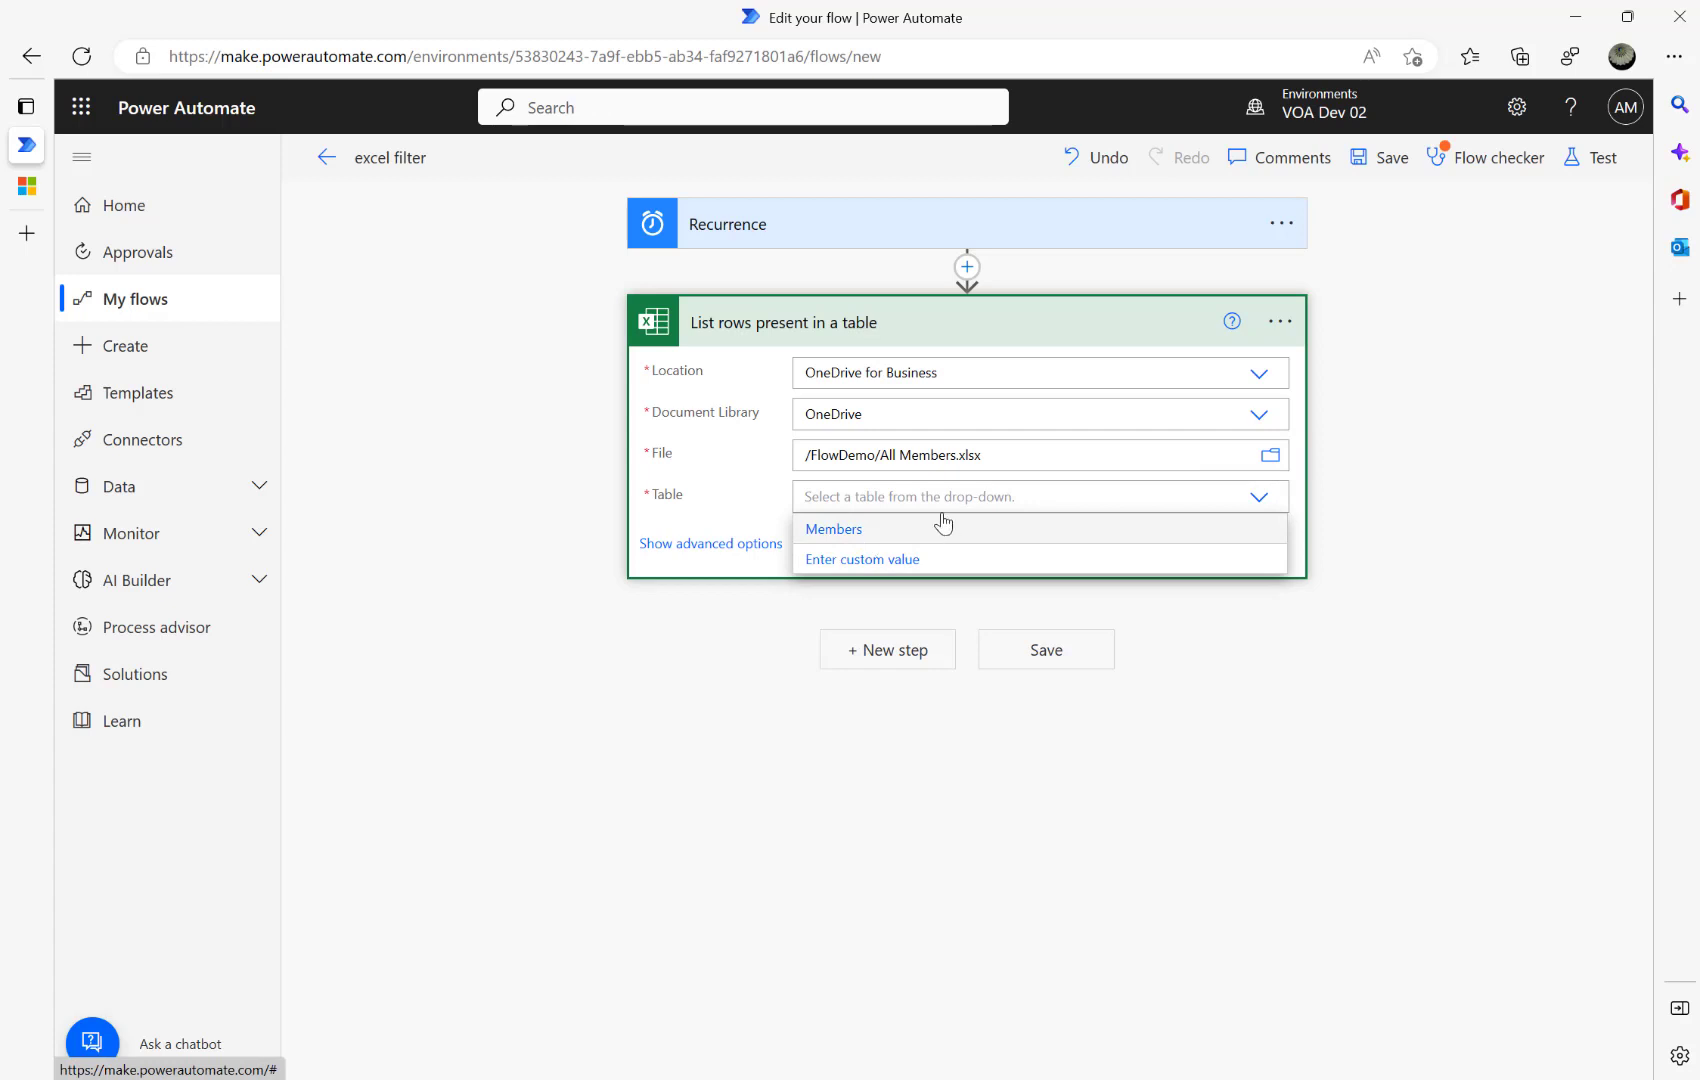
{"action": "left_click", "coordinate": [890, 532]}
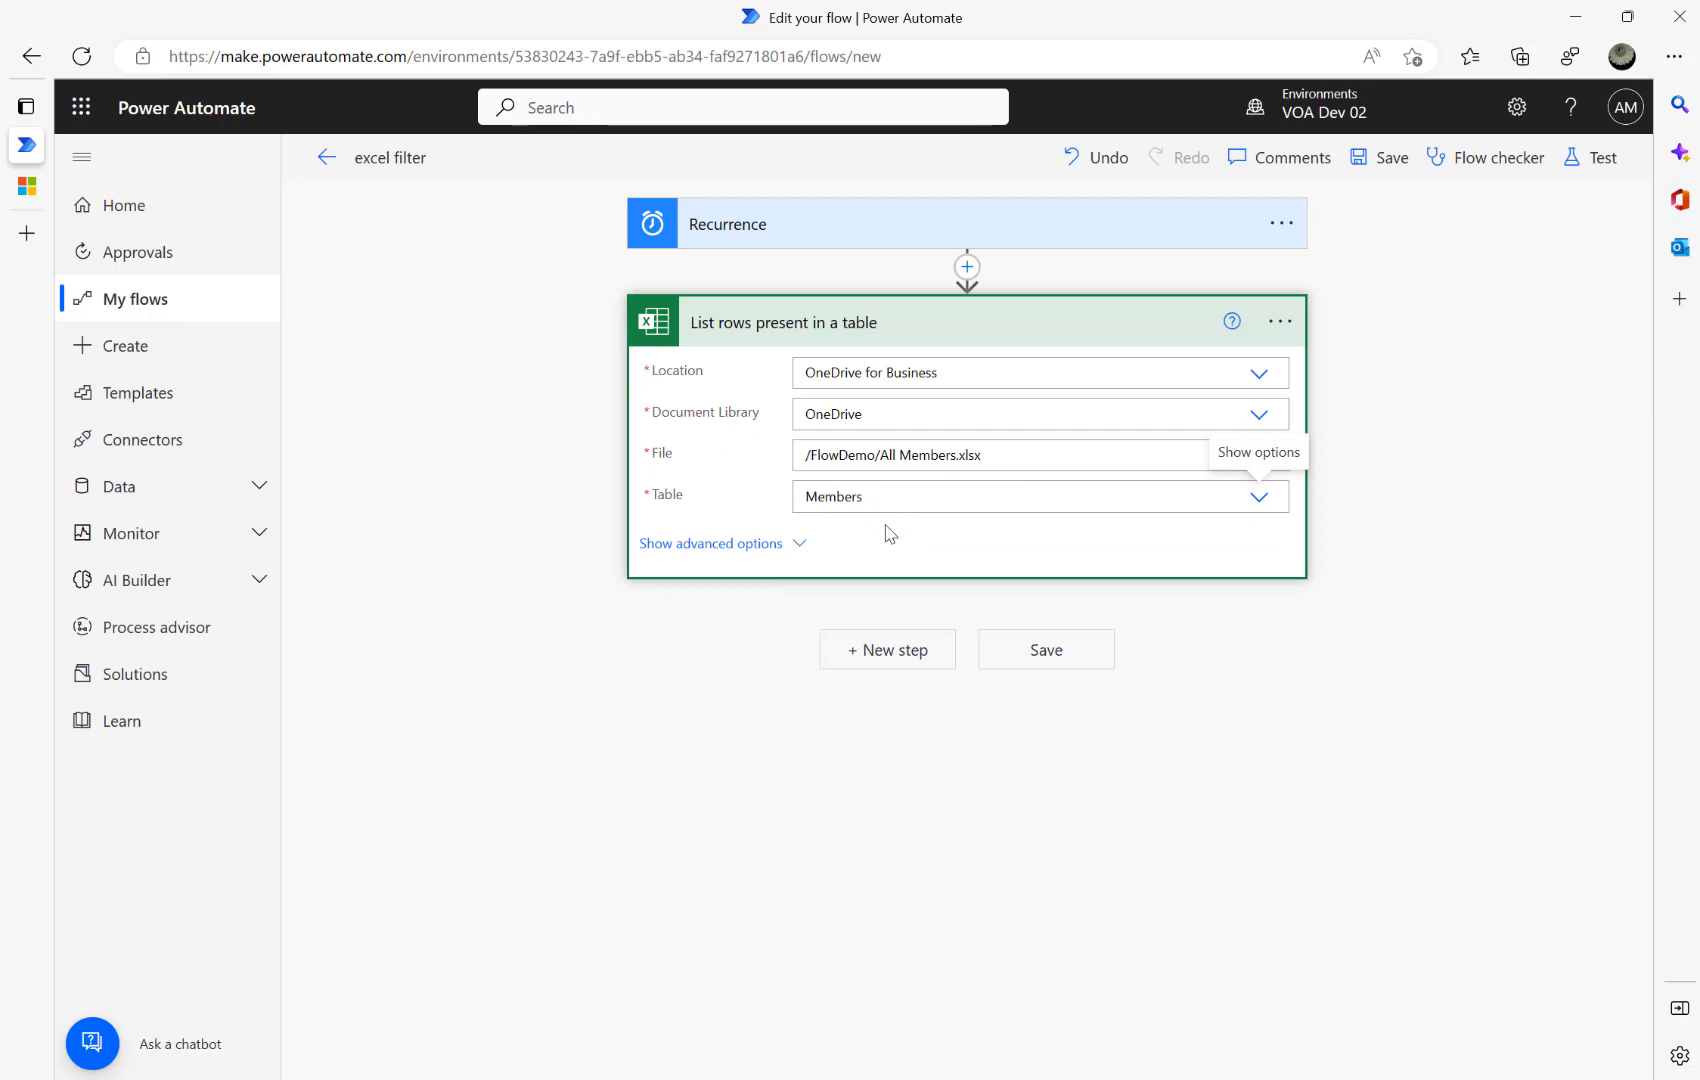
Add a Compose data operation after the list rows action, with the DueDate column as its input.
{"action": "left_click", "coordinate": [882, 656]}
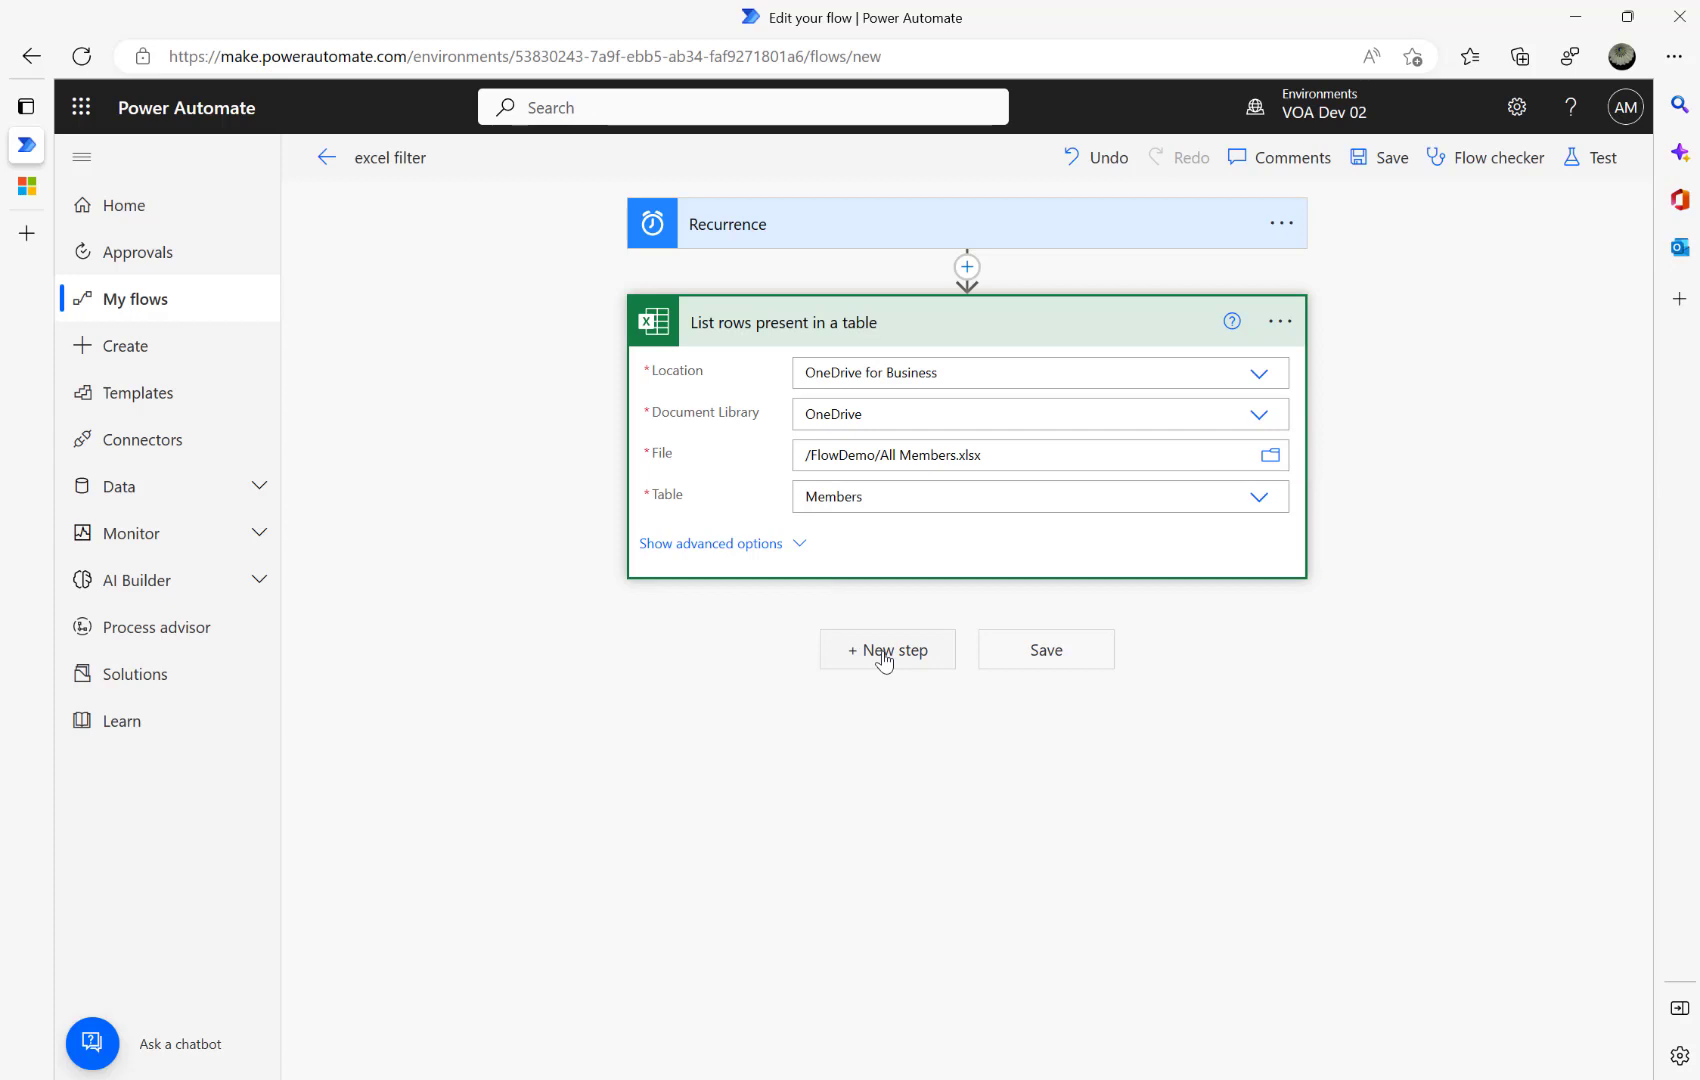
{"action": "type", "text": "compose"}
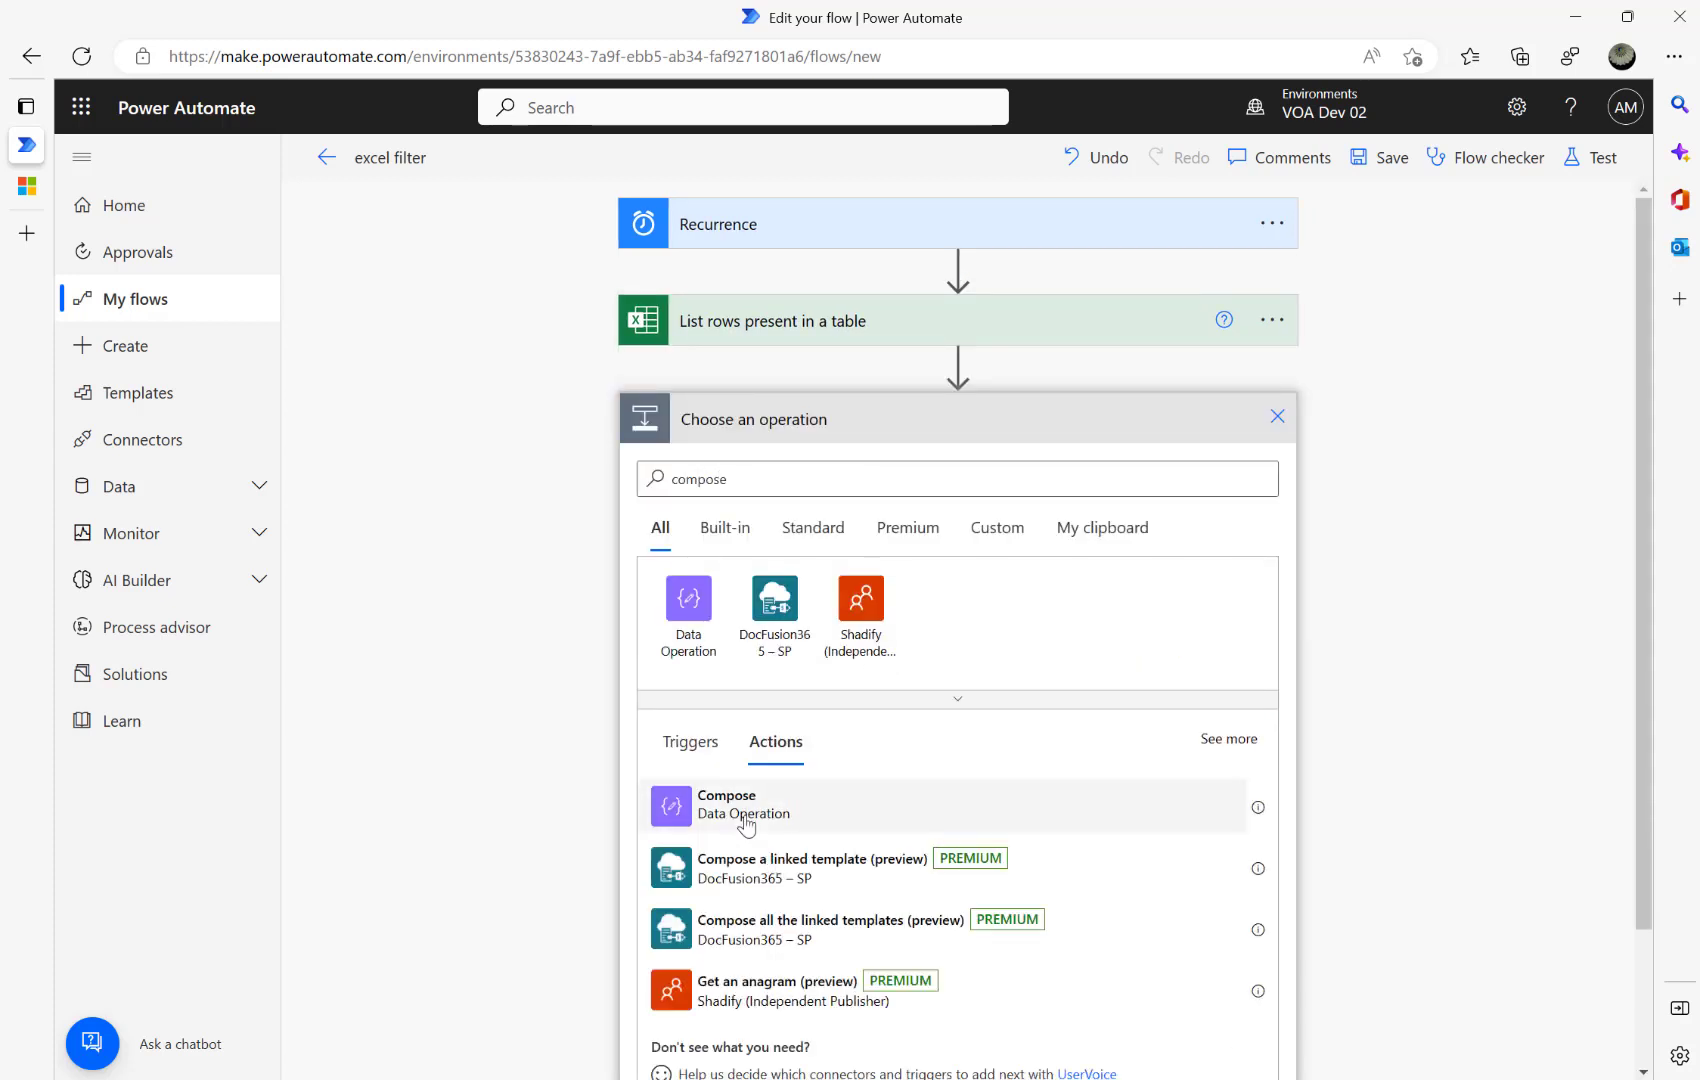
{"action": "left_click", "coordinate": [740, 803]}
{"action": "left_click", "coordinate": [825, 476]}
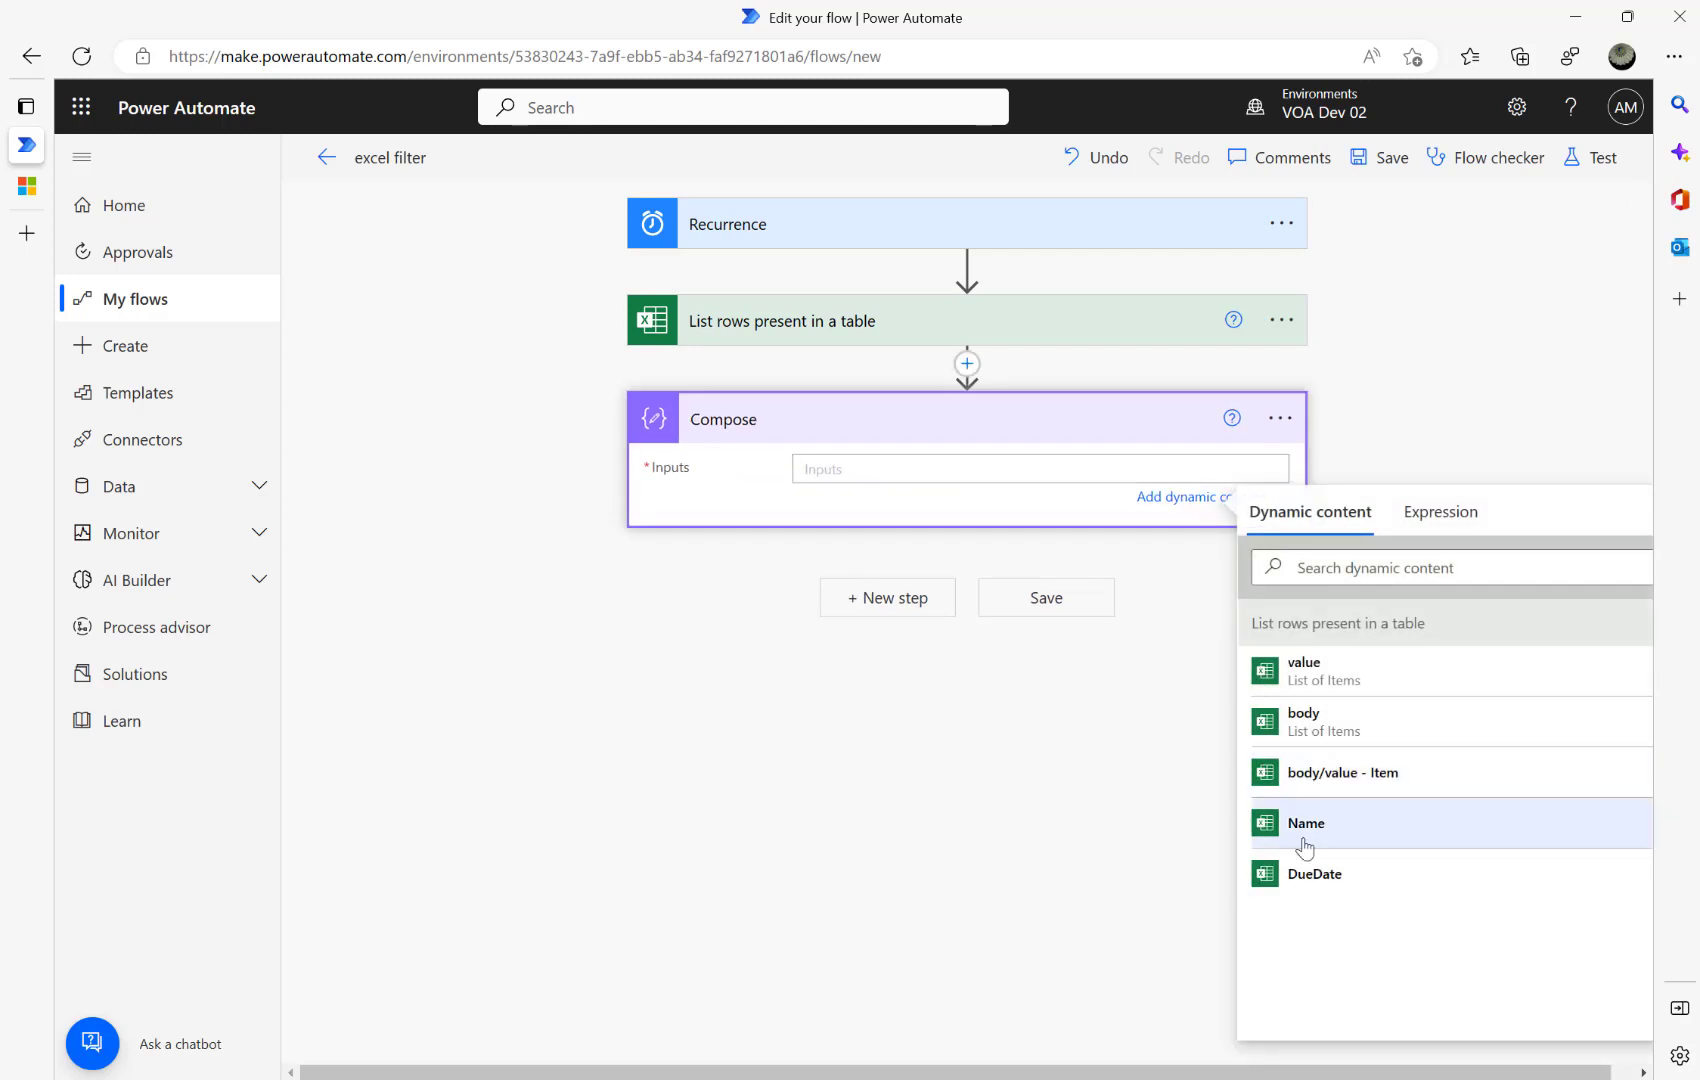
{"action": "left_click", "coordinate": [1340, 887]}
Save the flow and test it manually.
{"action": "left_click", "coordinate": [1592, 157]}
{"action": "left_click", "coordinate": [1355, 1043]}
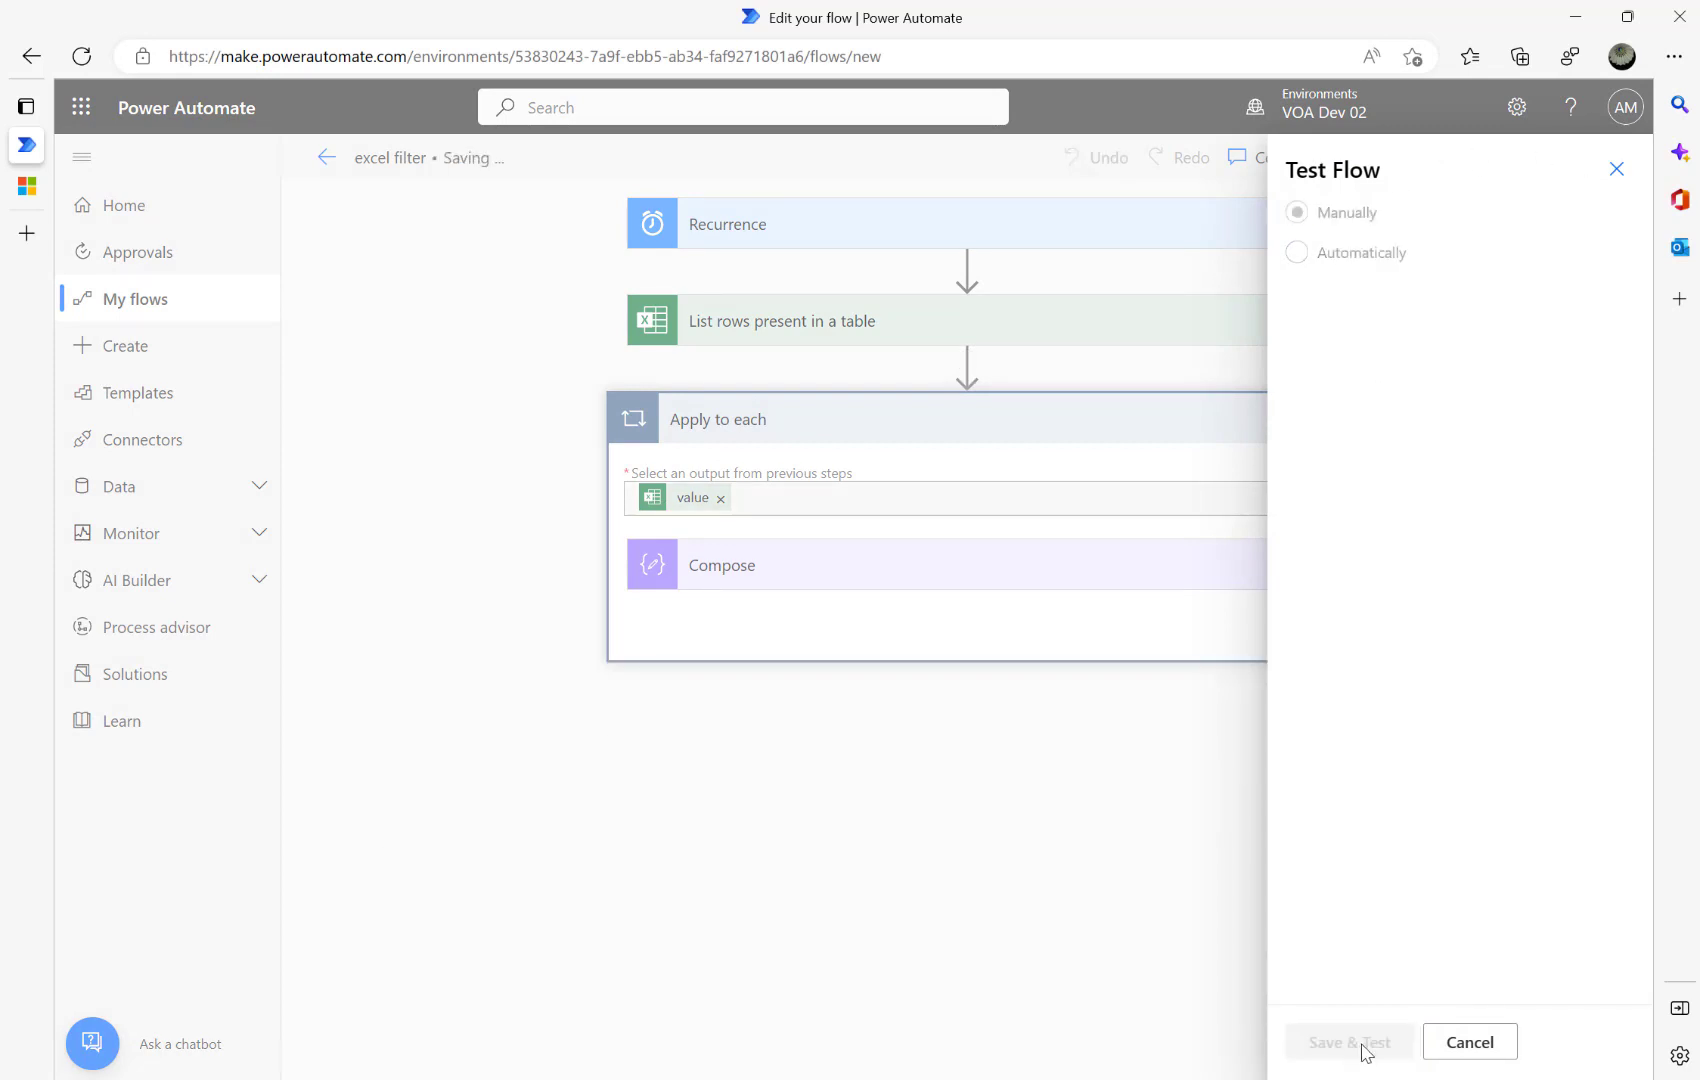
{"action": "left_click", "coordinate": [1360, 1050]}
{"action": "left_click", "coordinate": [1362, 1050]}
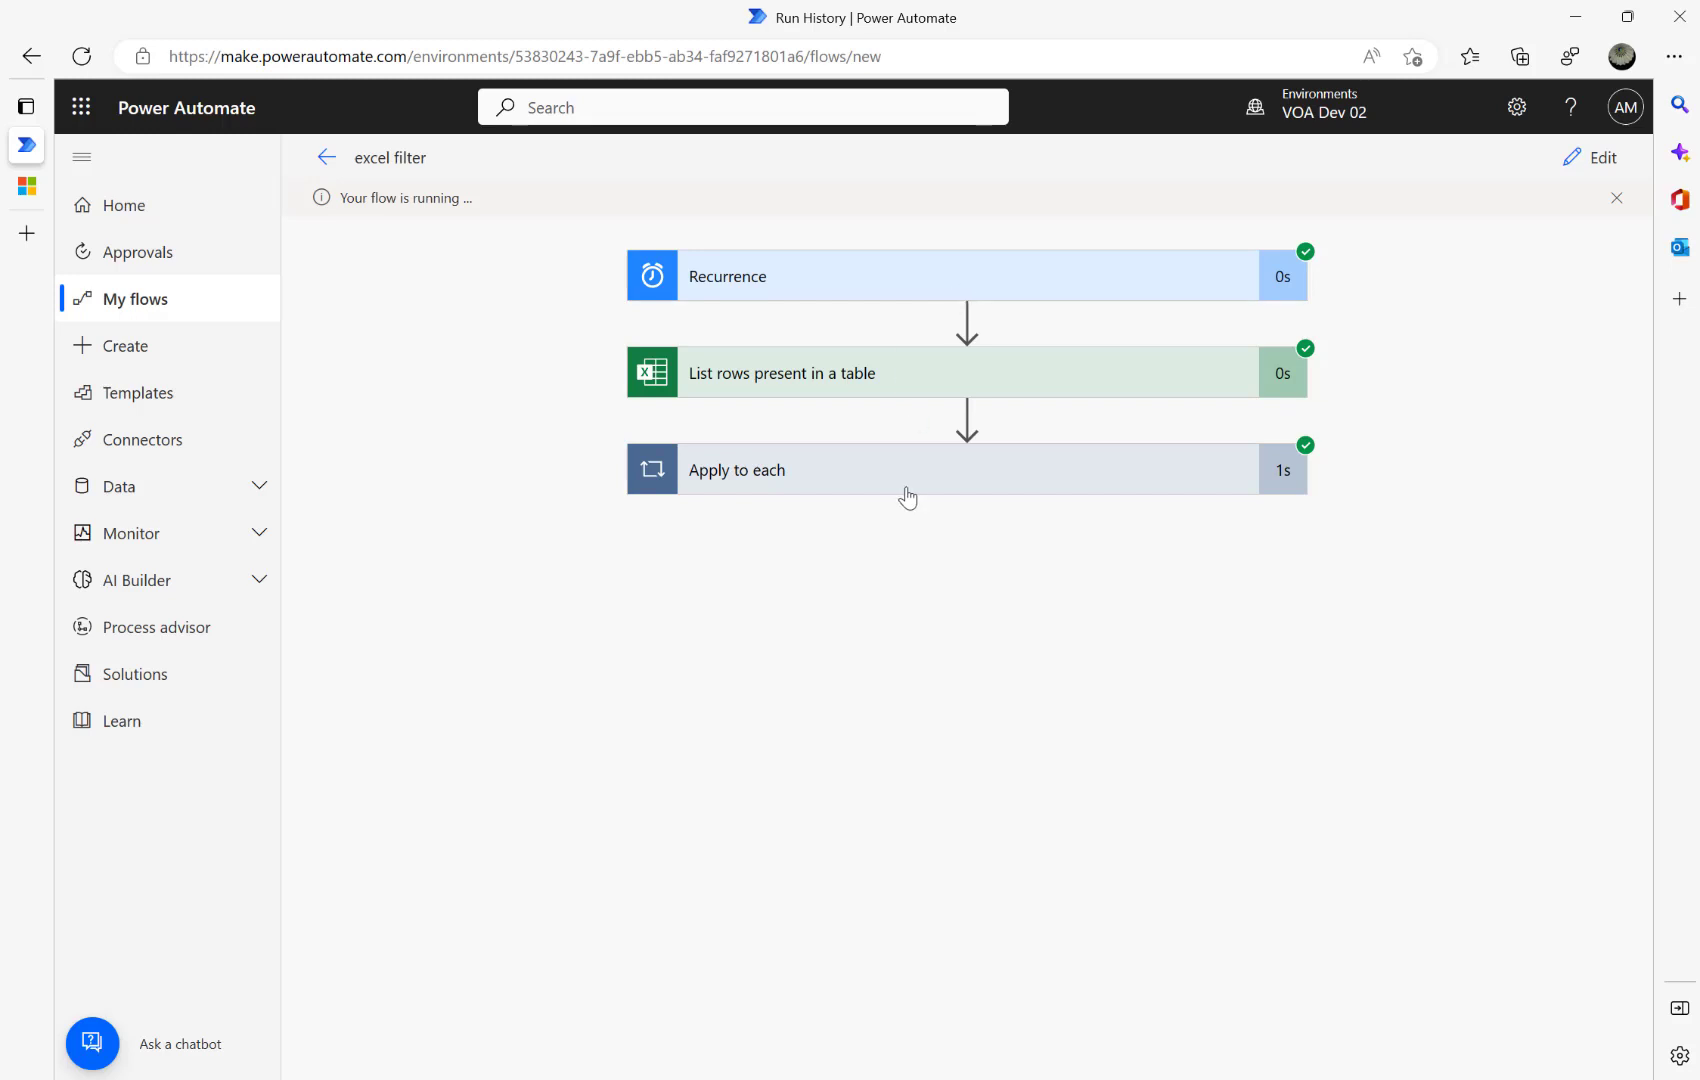
Examine the Compose inputs and outputs for all three Apply to each iterations of the test run.
{"action": "left_click", "coordinate": [907, 487]}
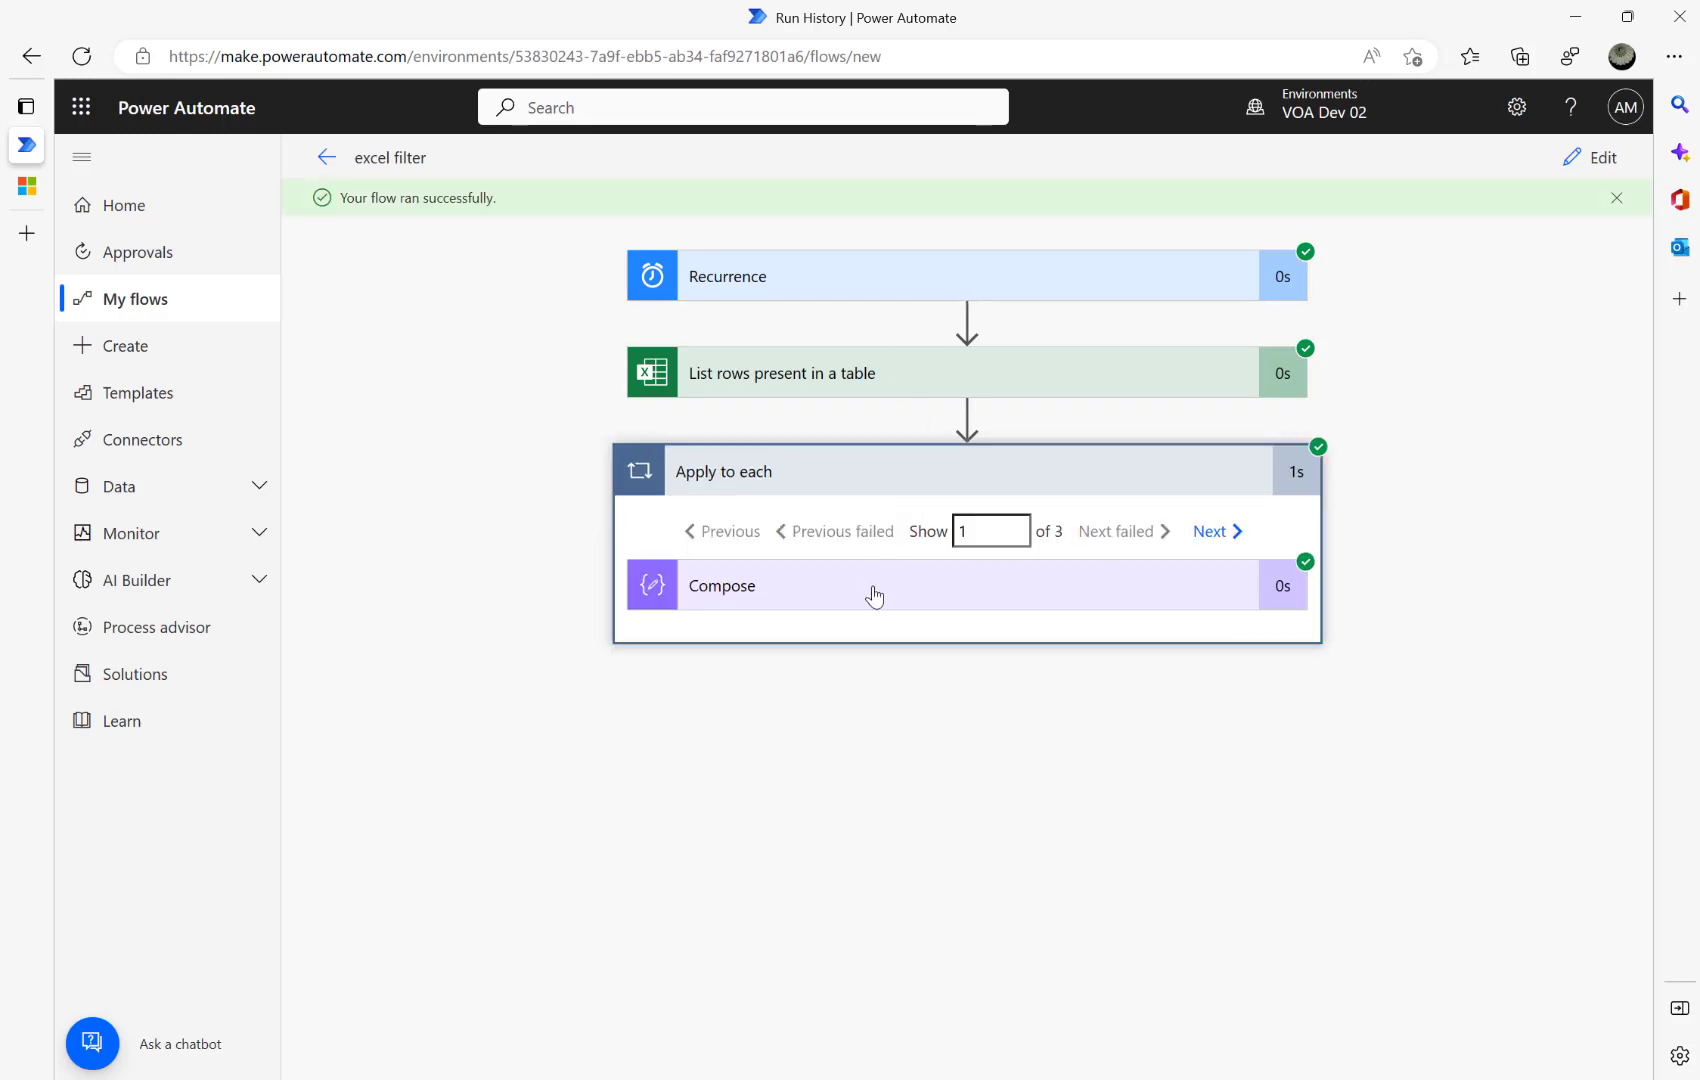
{"action": "left_click", "coordinate": [872, 594]}
{"action": "left_click_drag", "start_coordinate": [757, 746], "coordinate": [628, 746]}
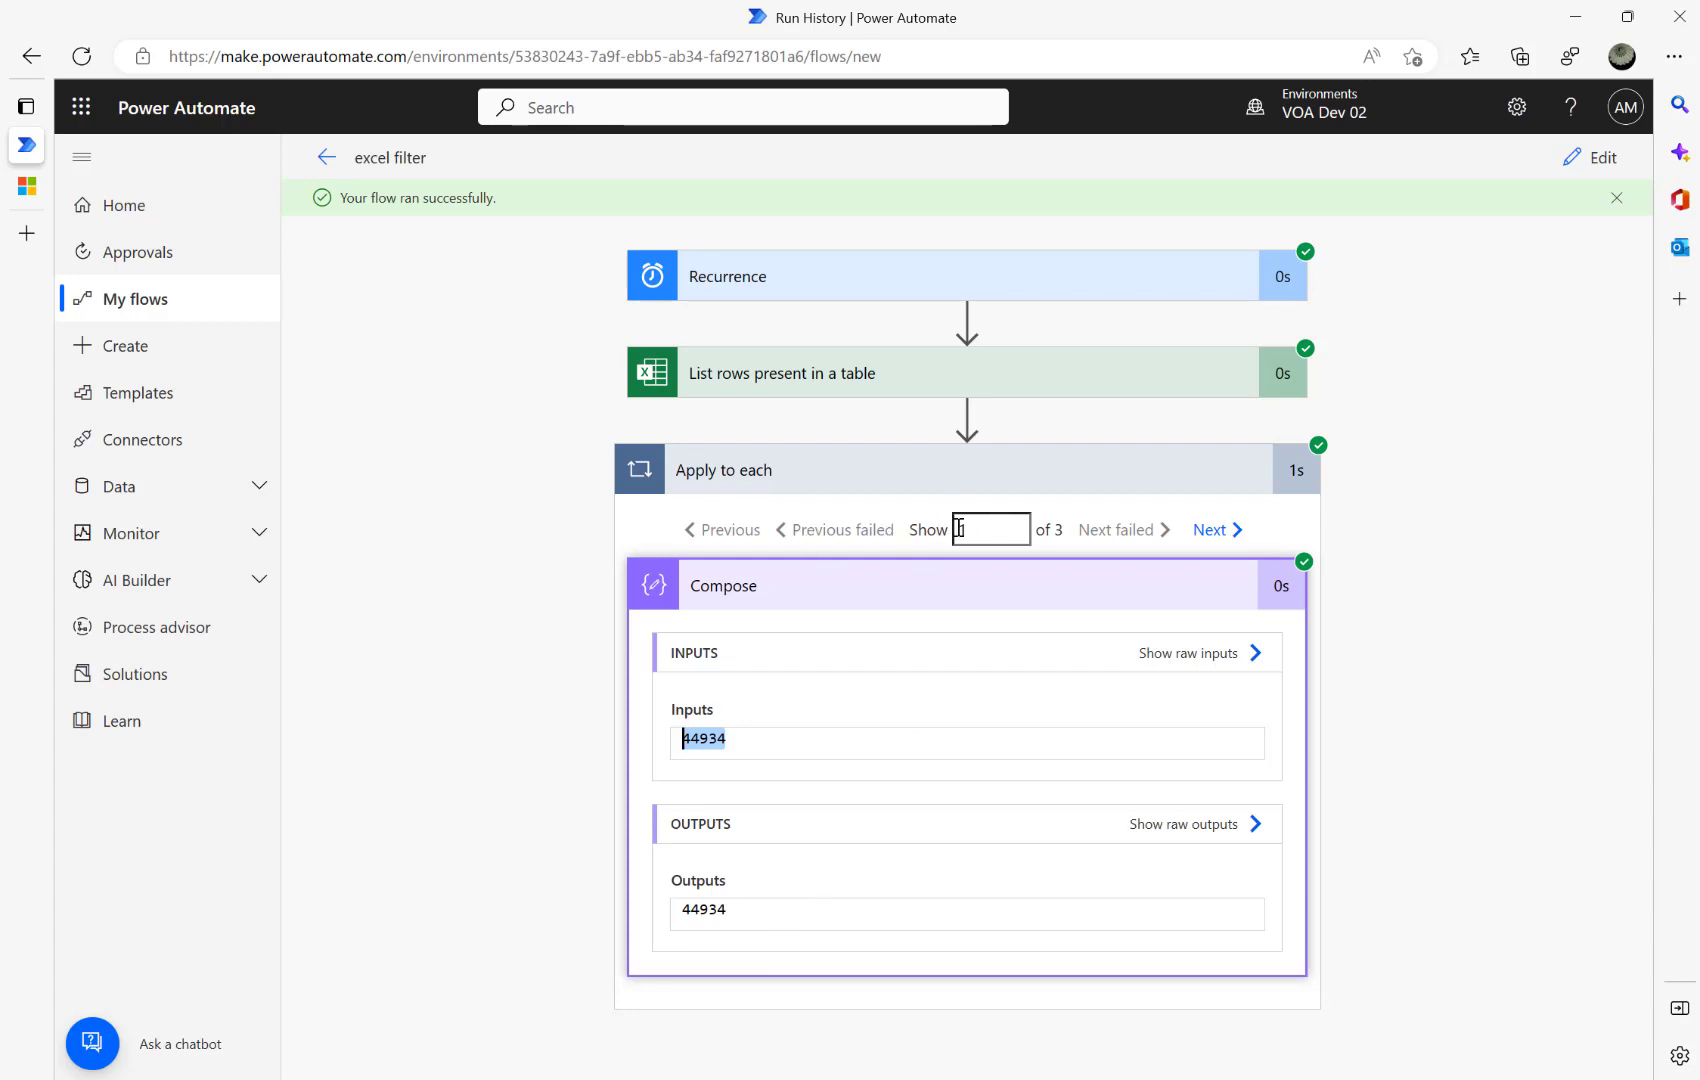
{"action": "left_click", "coordinate": [1228, 530]}
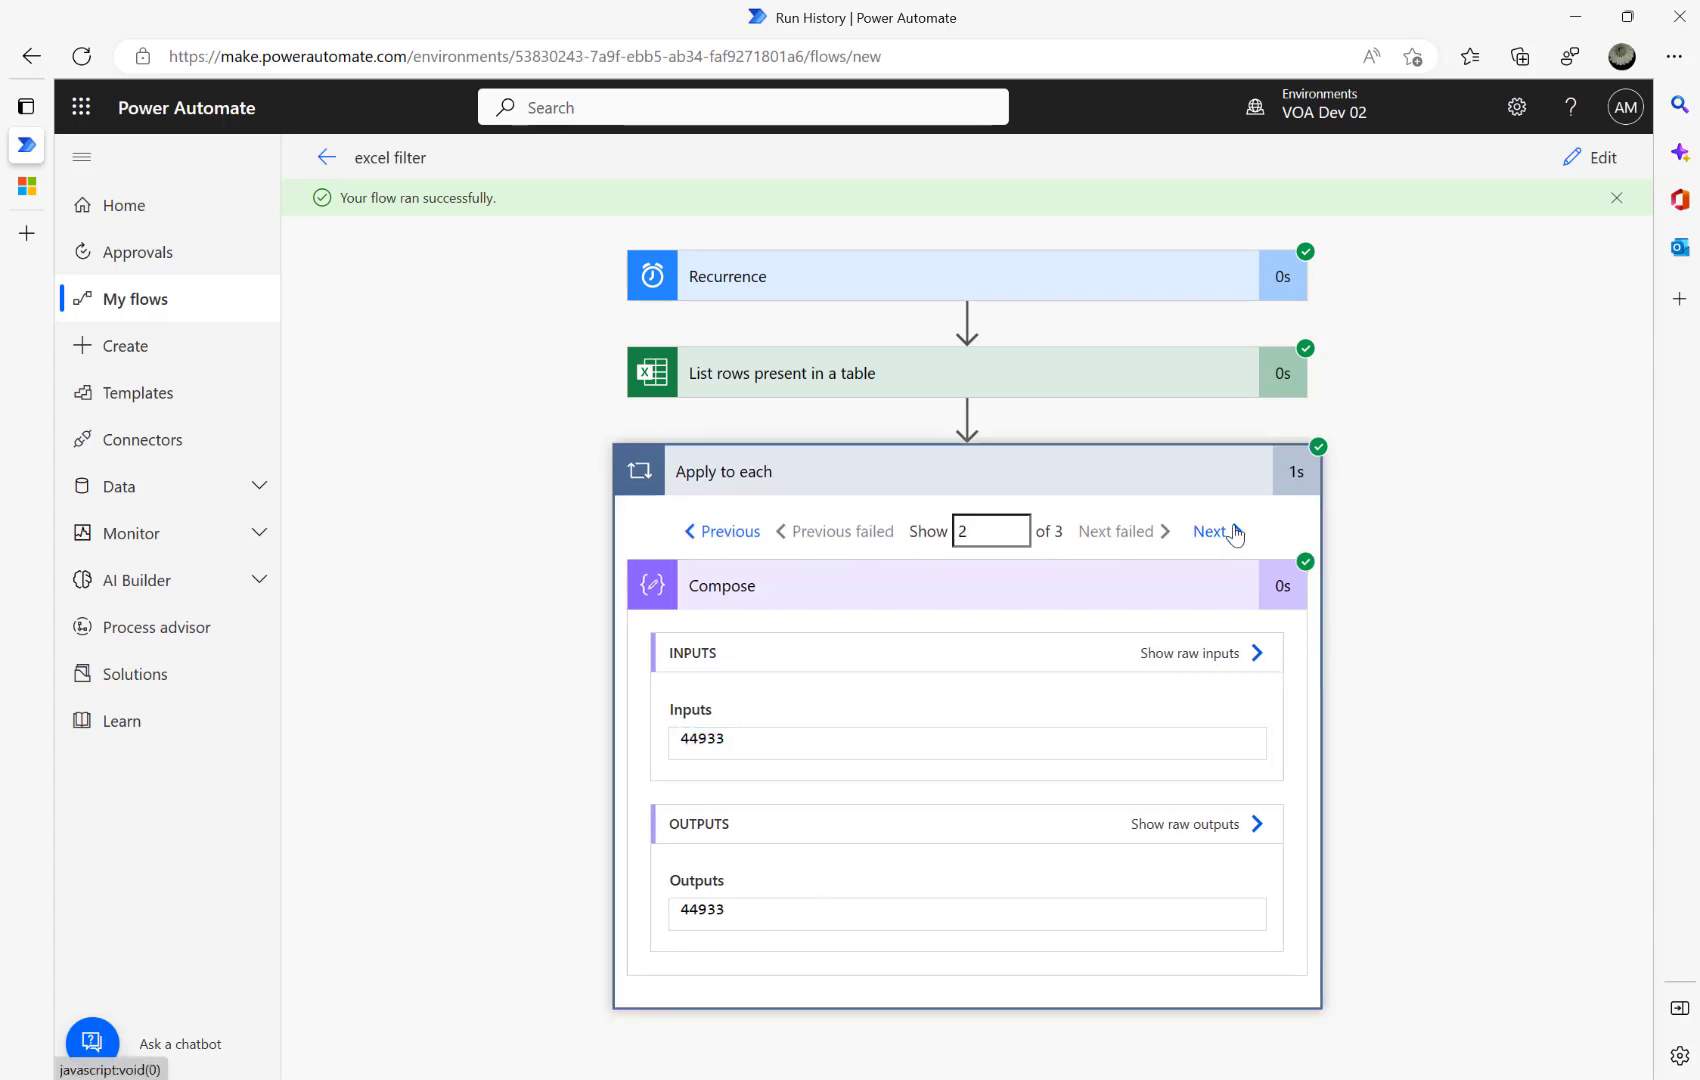
{"action": "left_click", "coordinate": [1230, 531]}
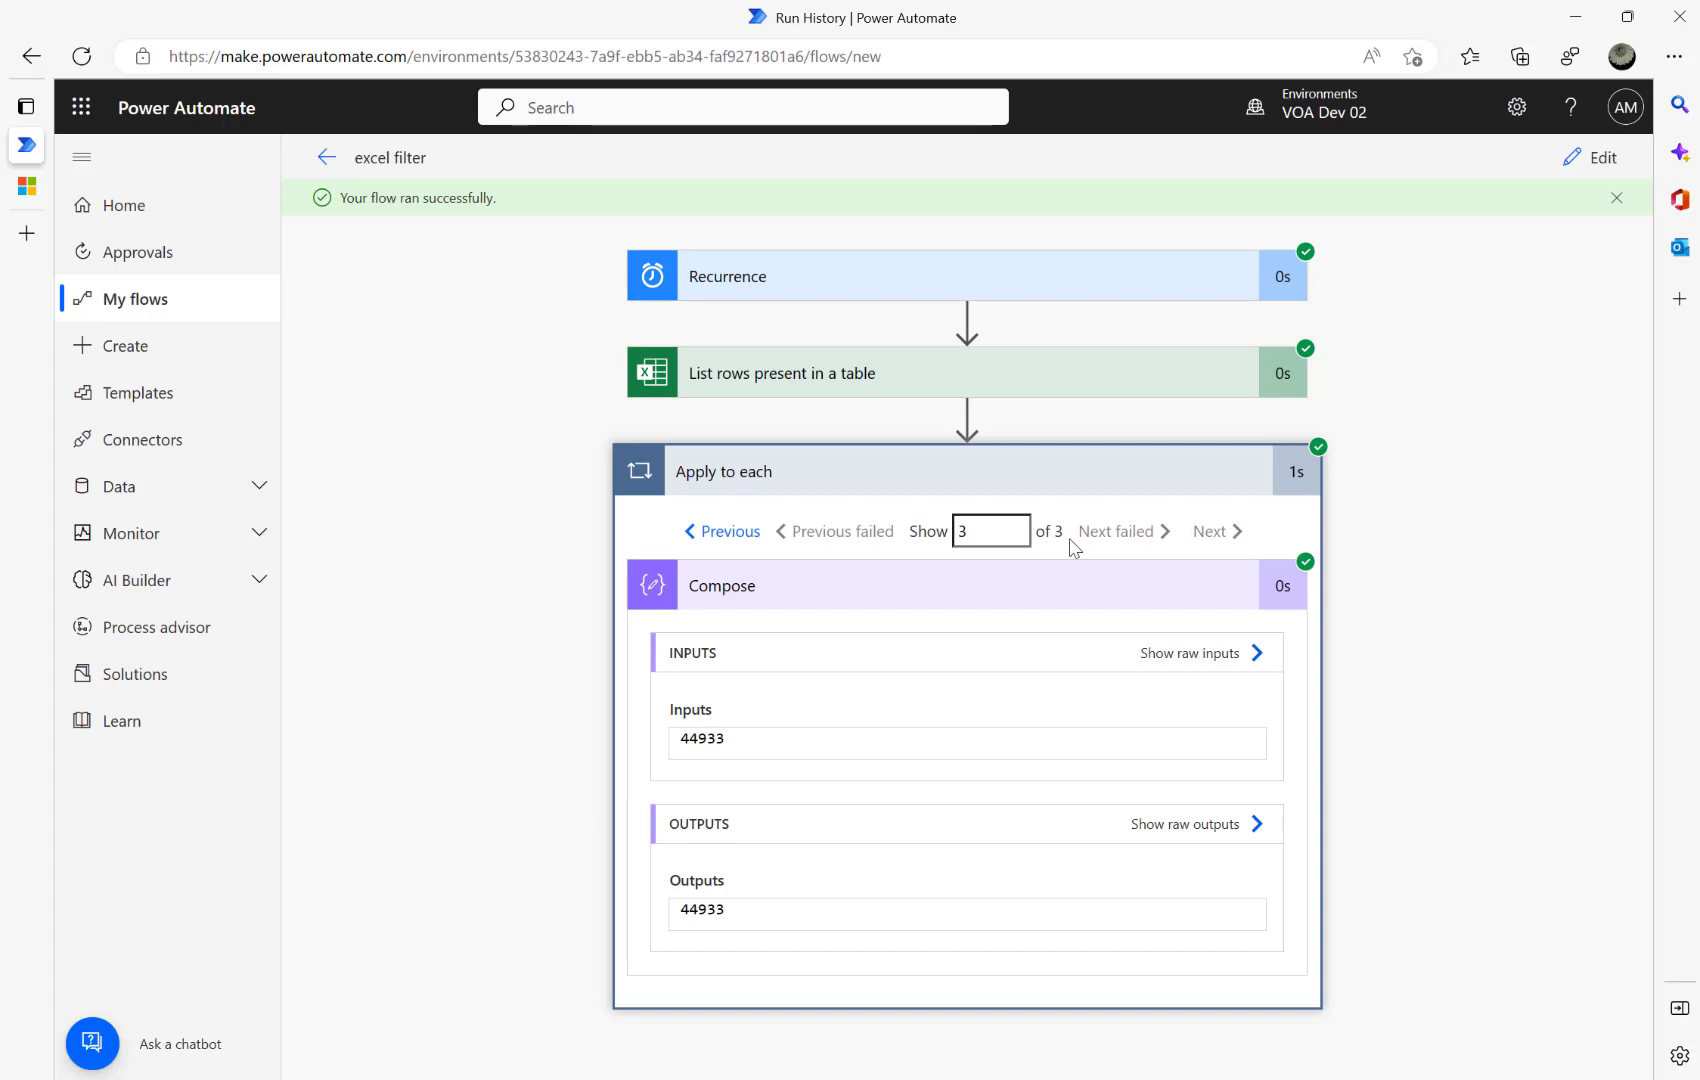
Edit the flow and set the list rows action's DateTime Format to ISO 8601 in its advanced options.
{"action": "left_click", "coordinate": [1567, 157]}
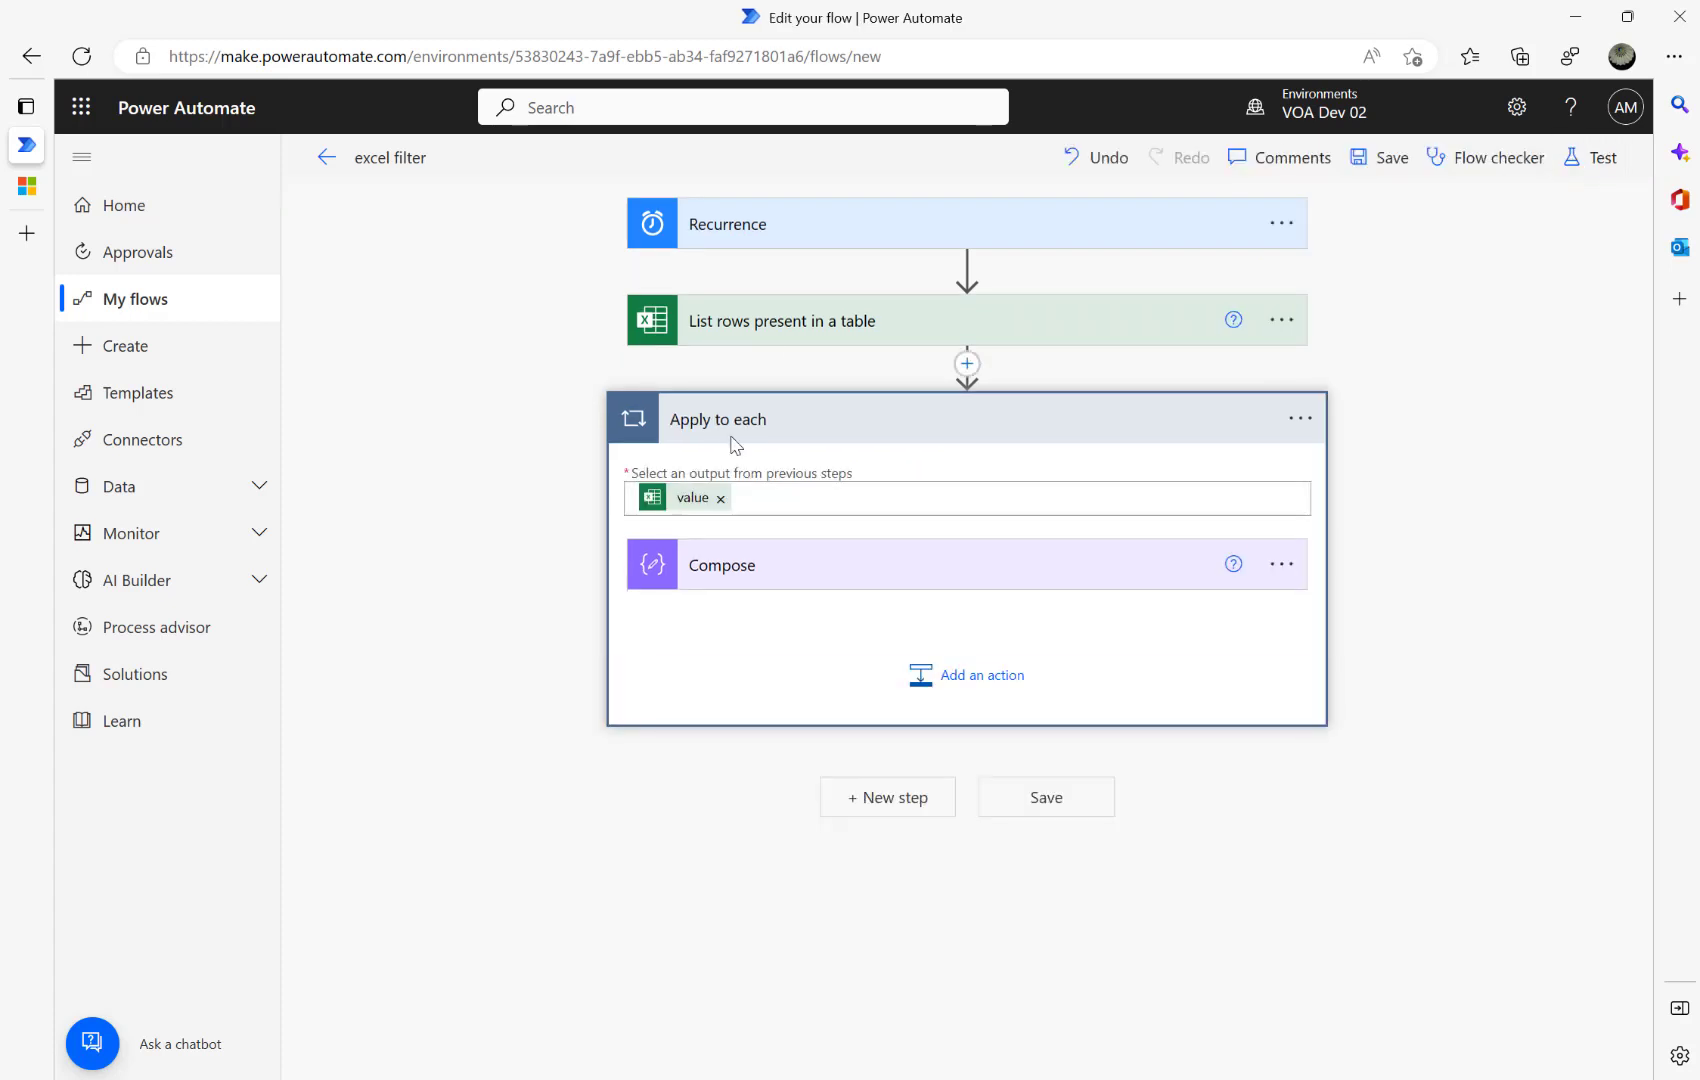
{"action": "left_click", "coordinate": [777, 336]}
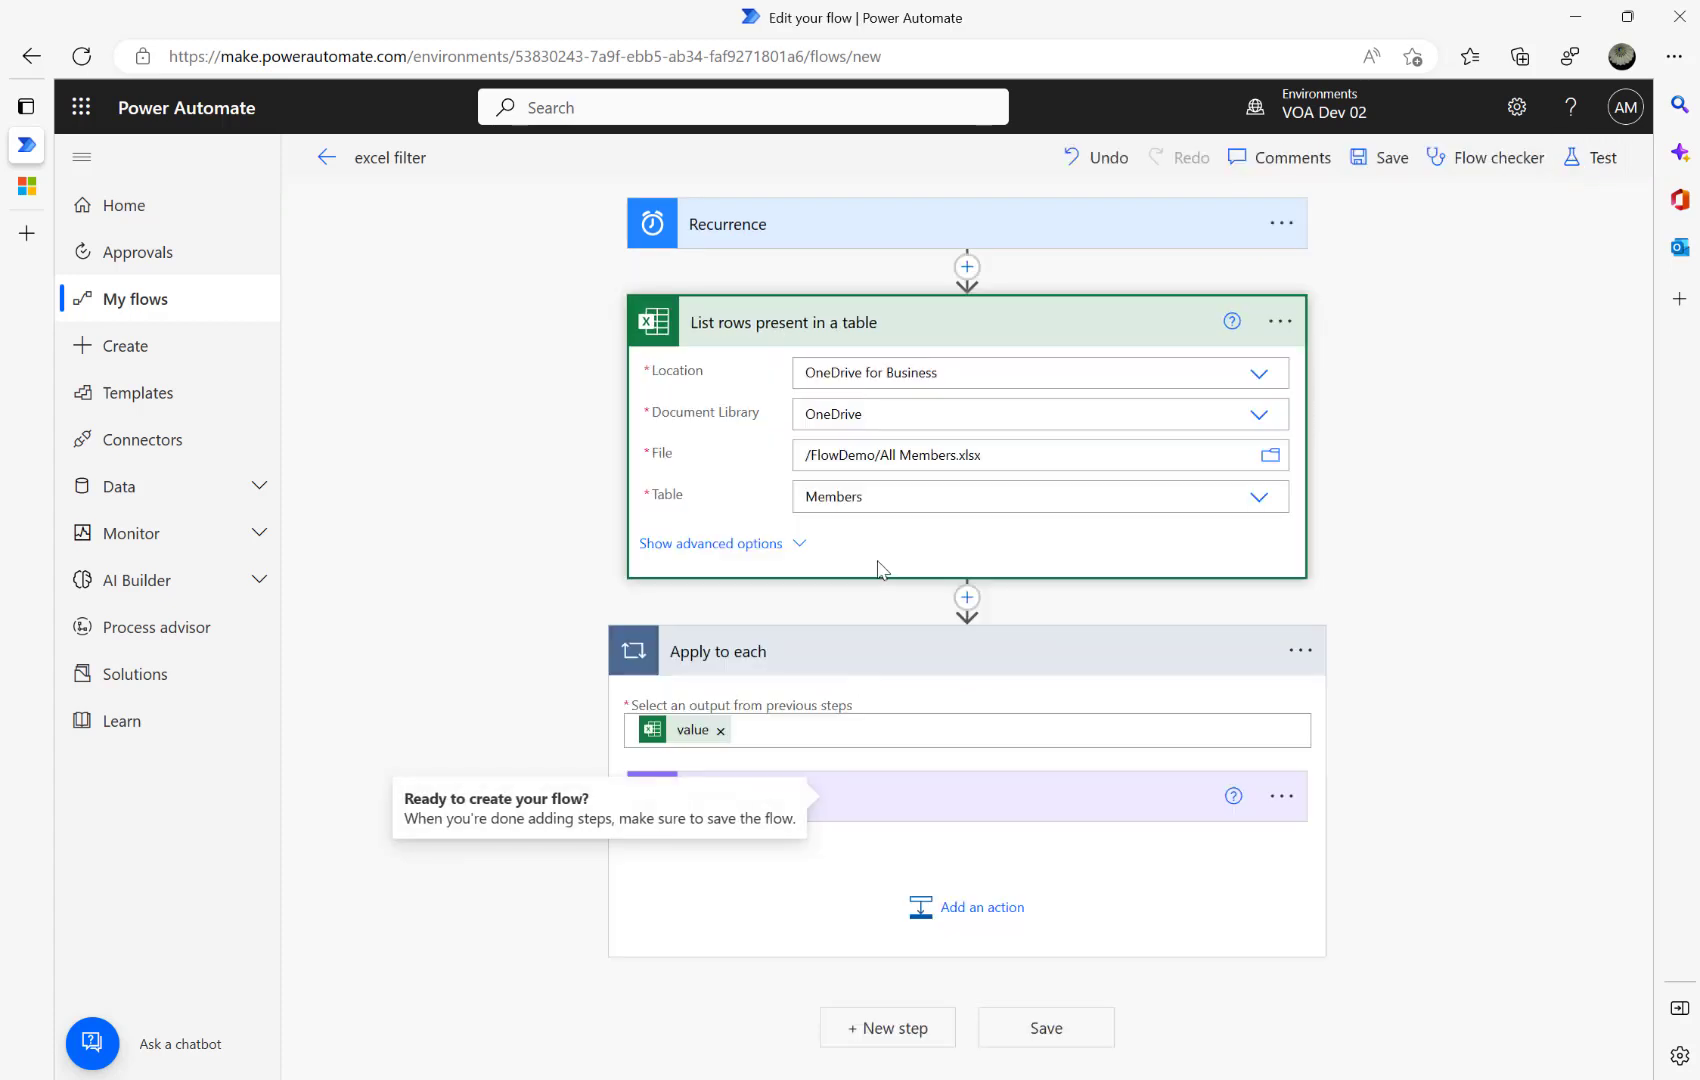
{"action": "left_click", "coordinate": [744, 560]}
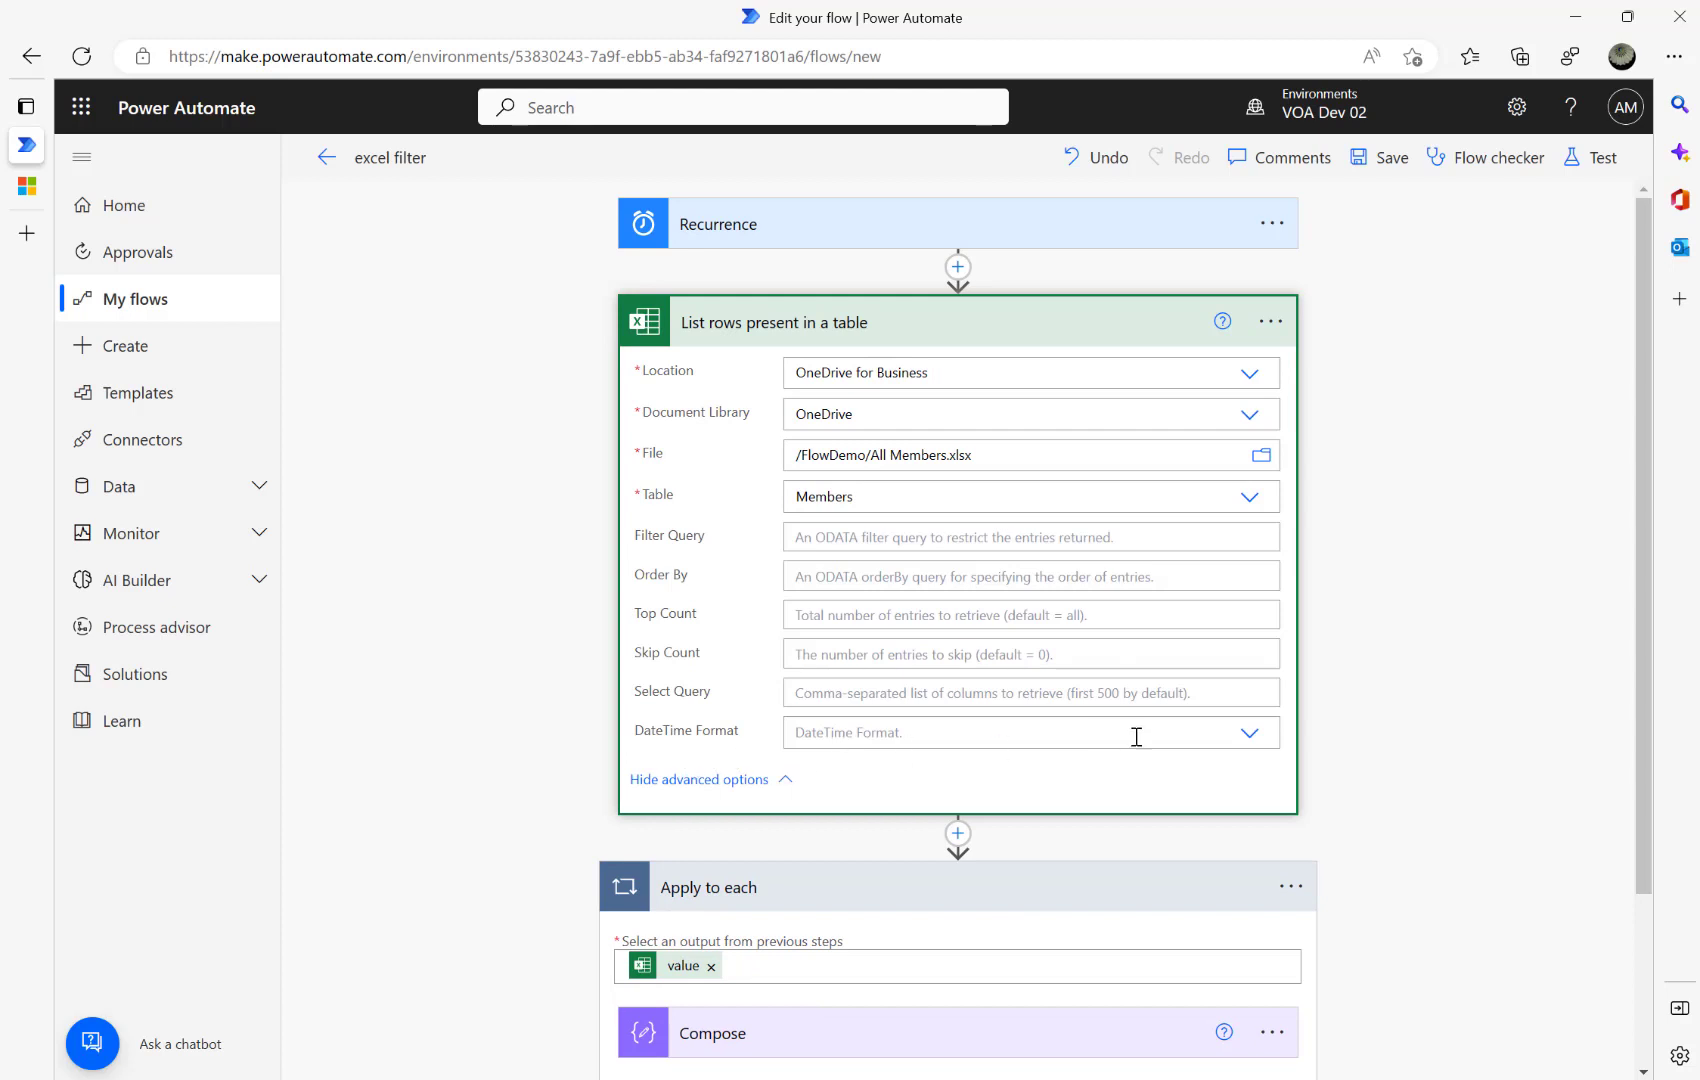
{"action": "left_click", "coordinate": [1248, 733]}
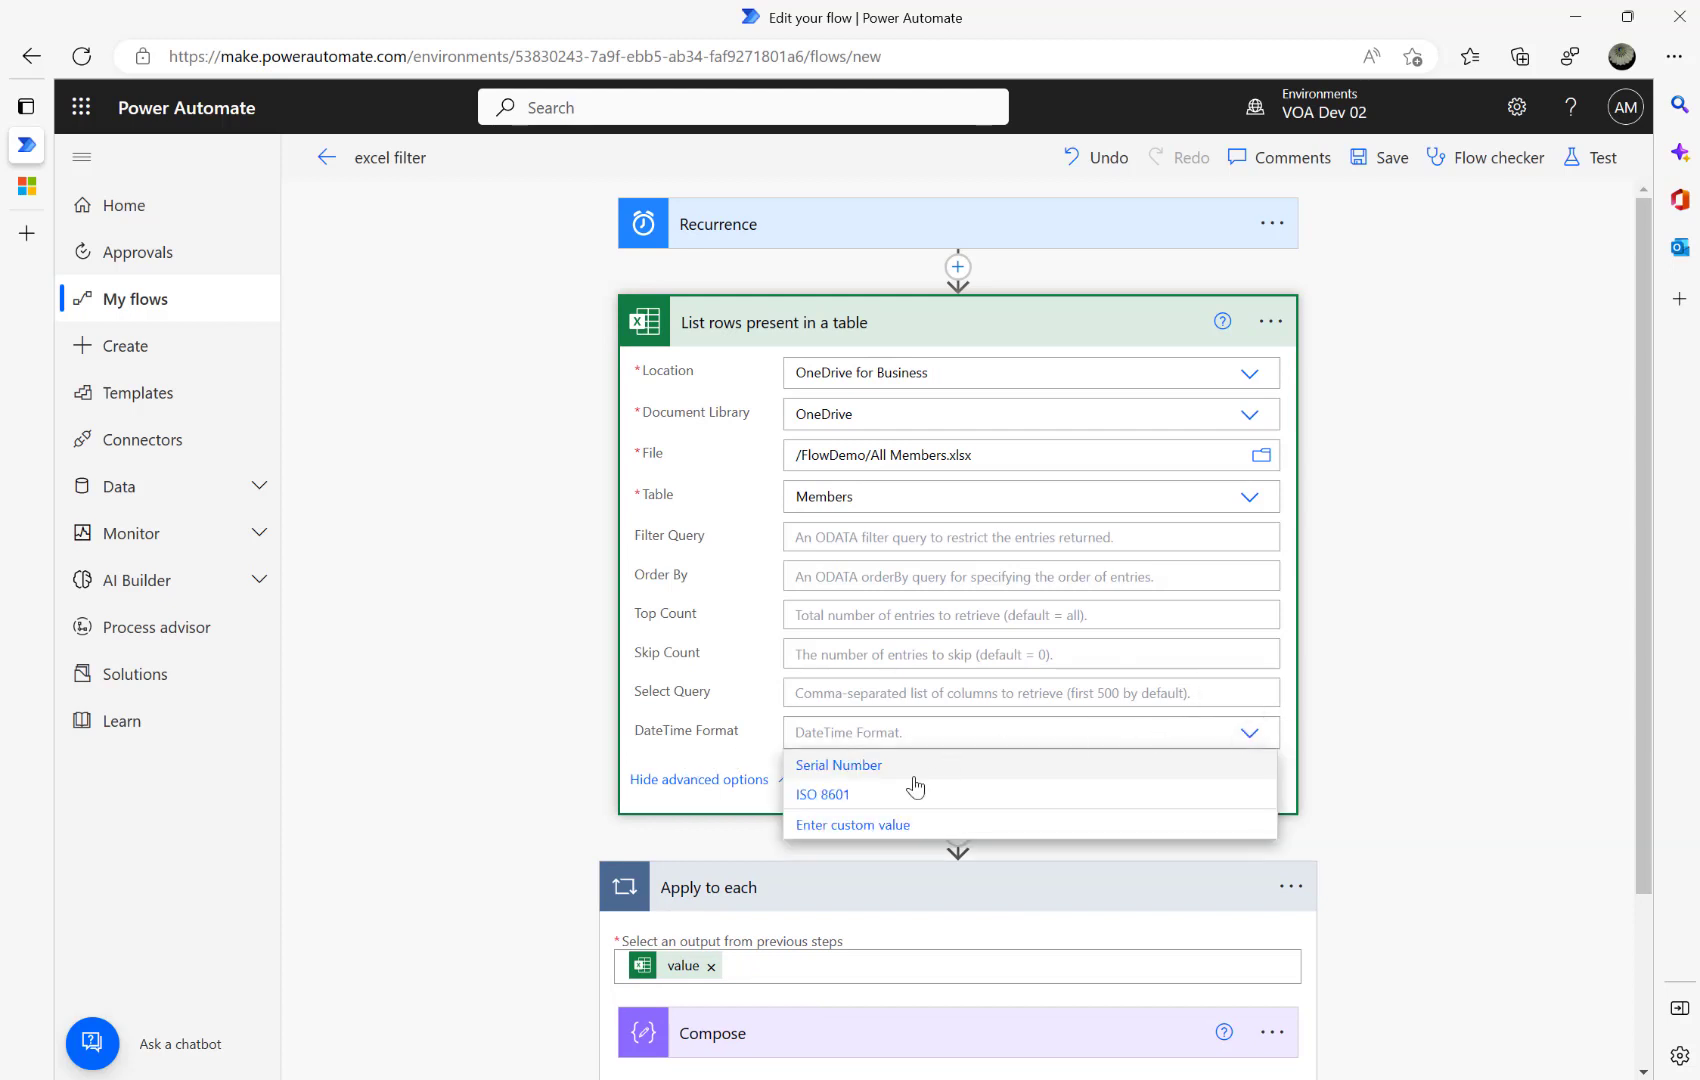
{"action": "left_click", "coordinate": [886, 765]}
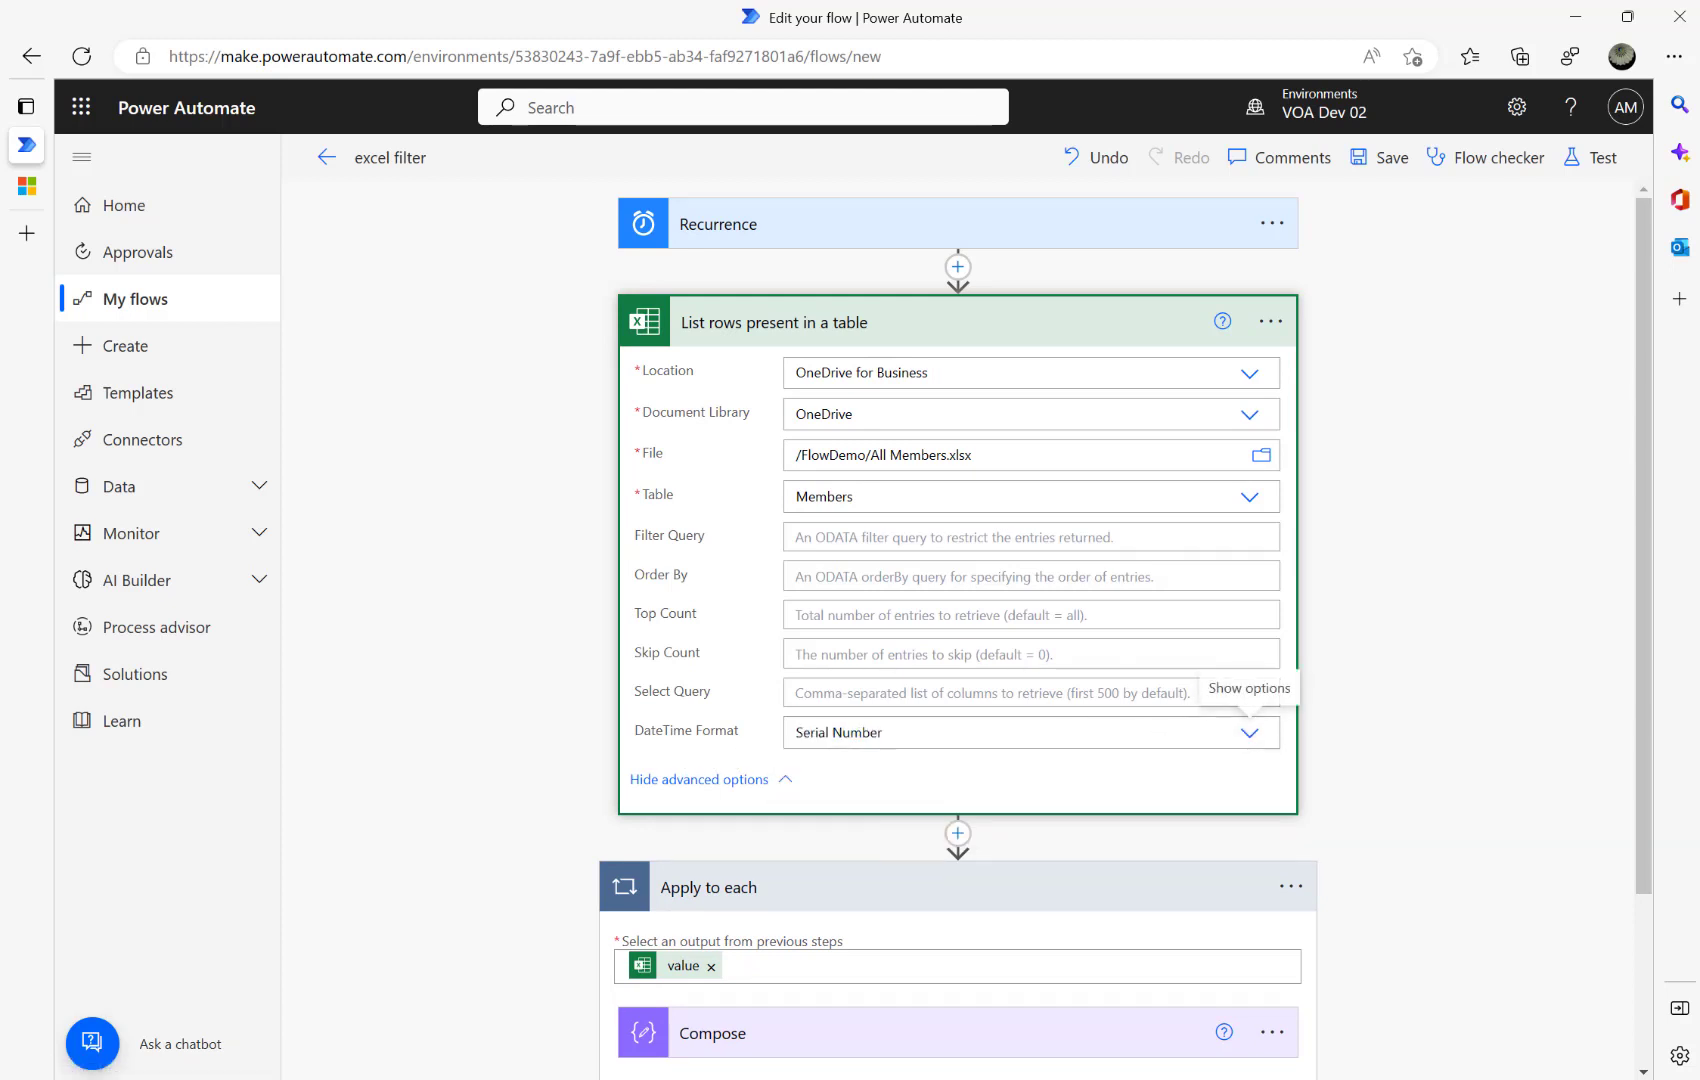
{"action": "left_click", "coordinate": [1248, 733]}
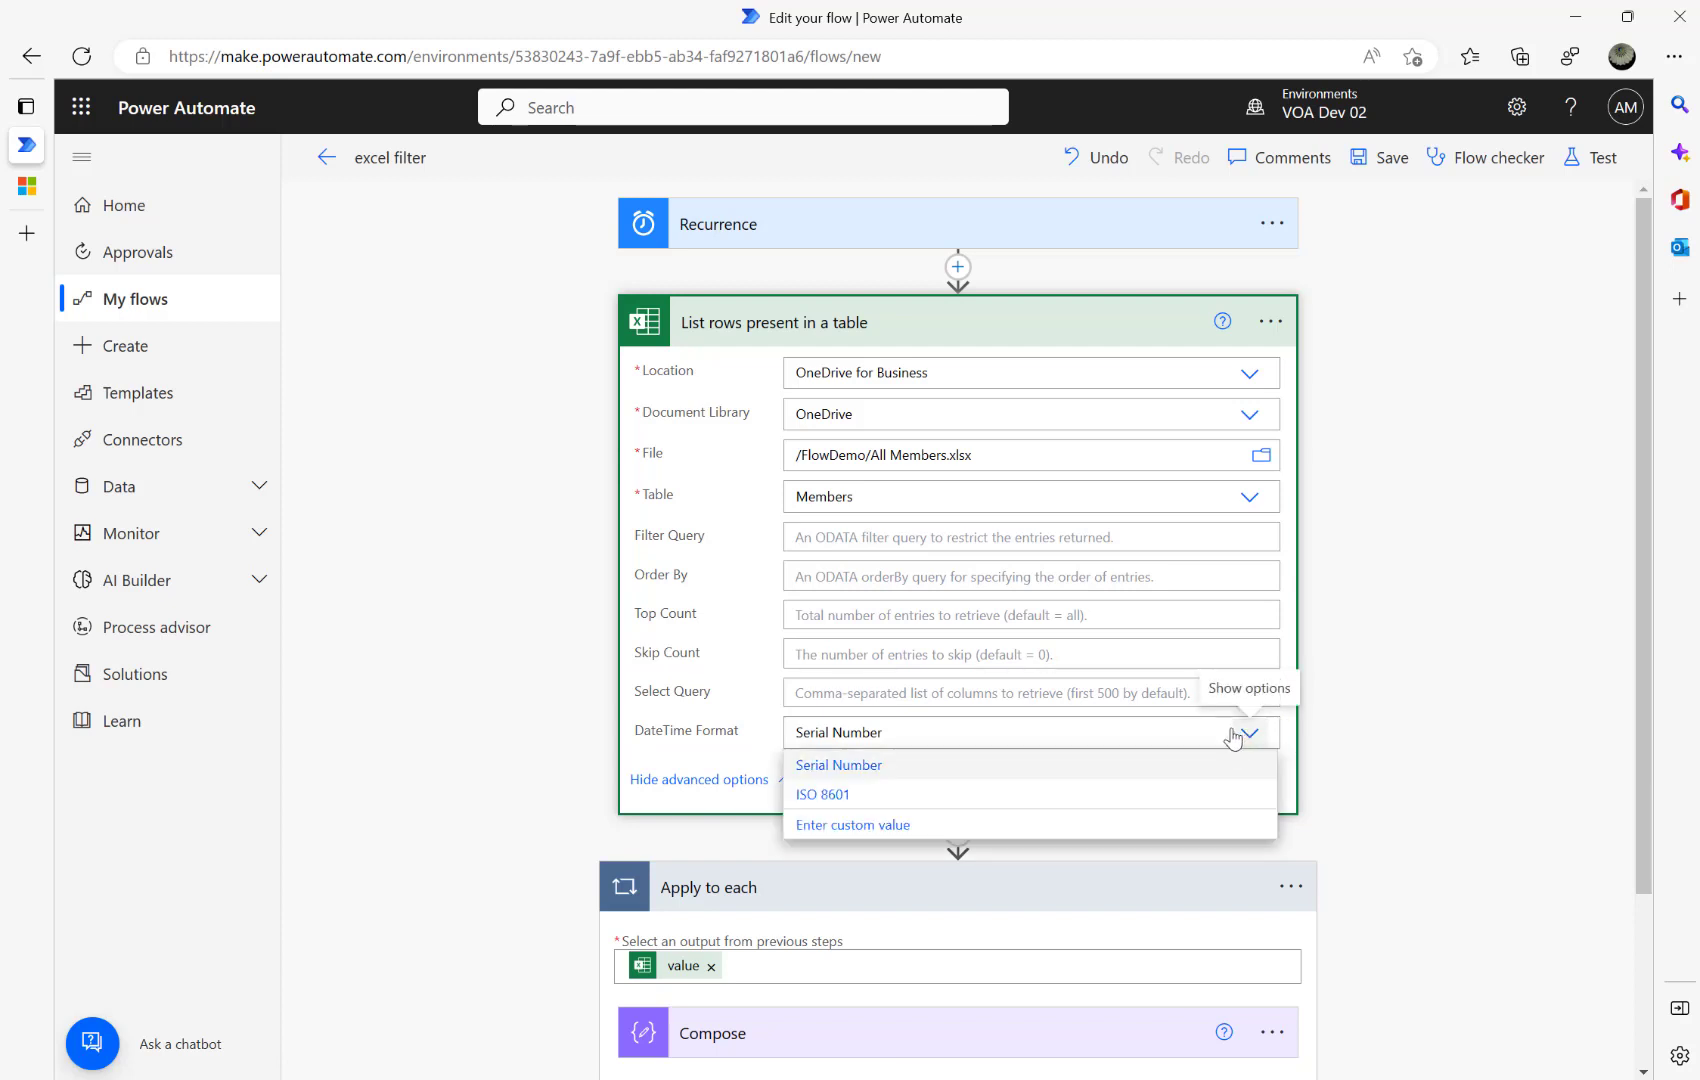
{"action": "left_click", "coordinate": [830, 794]}
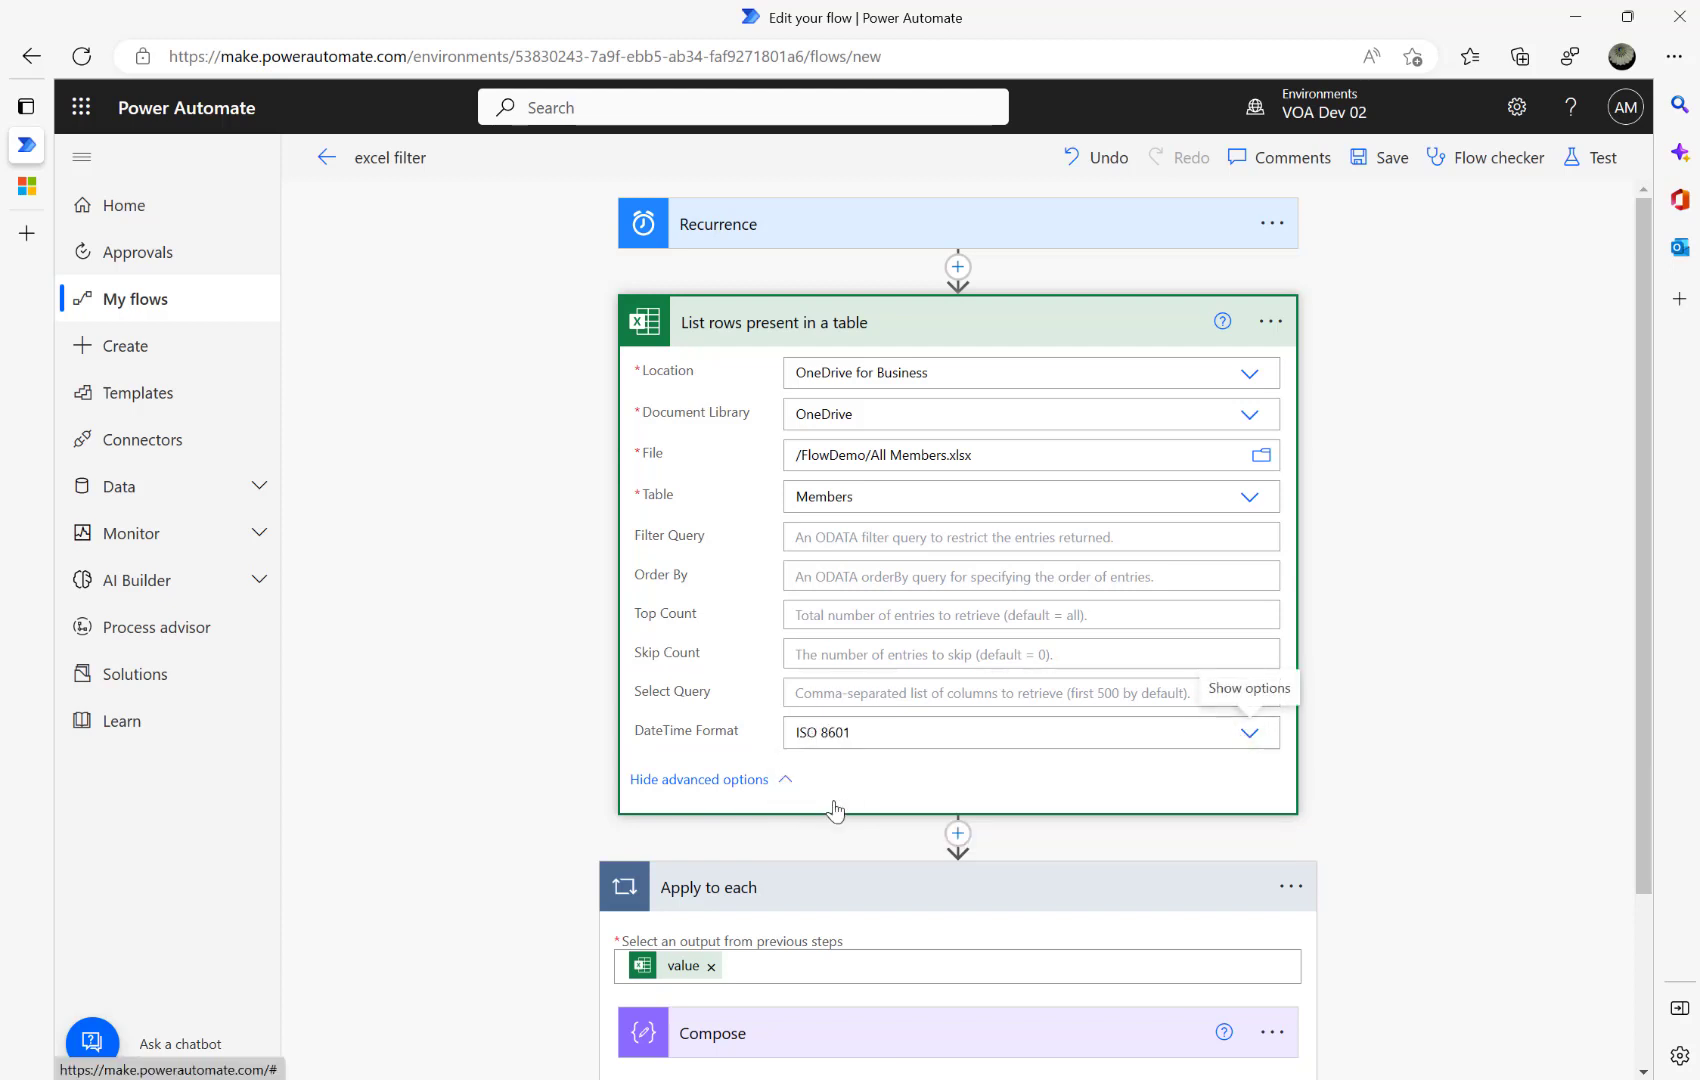
Switch to the All Members workbook in Excel and check the cell format settings of the DueDate column.
{"action": "key", "text": "alt+Tab"}
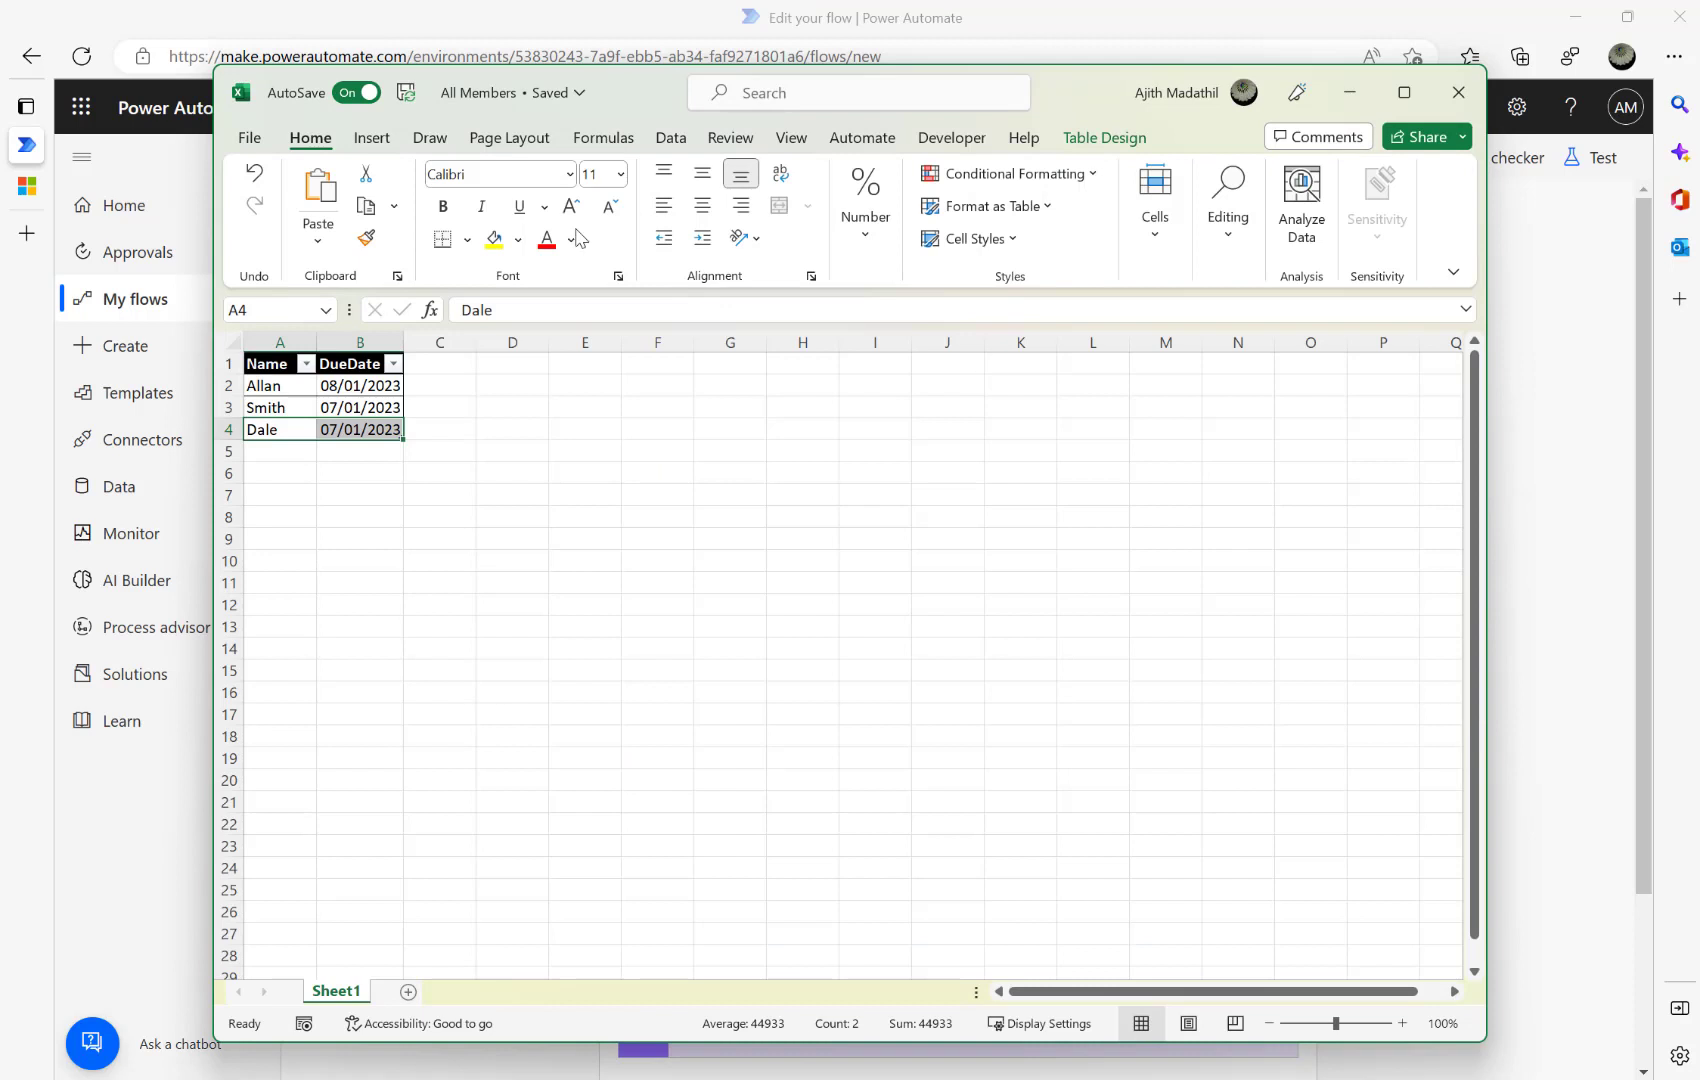
{"action": "left_click", "coordinate": [342, 342]}
{"action": "right_click", "coordinate": [344, 347]}
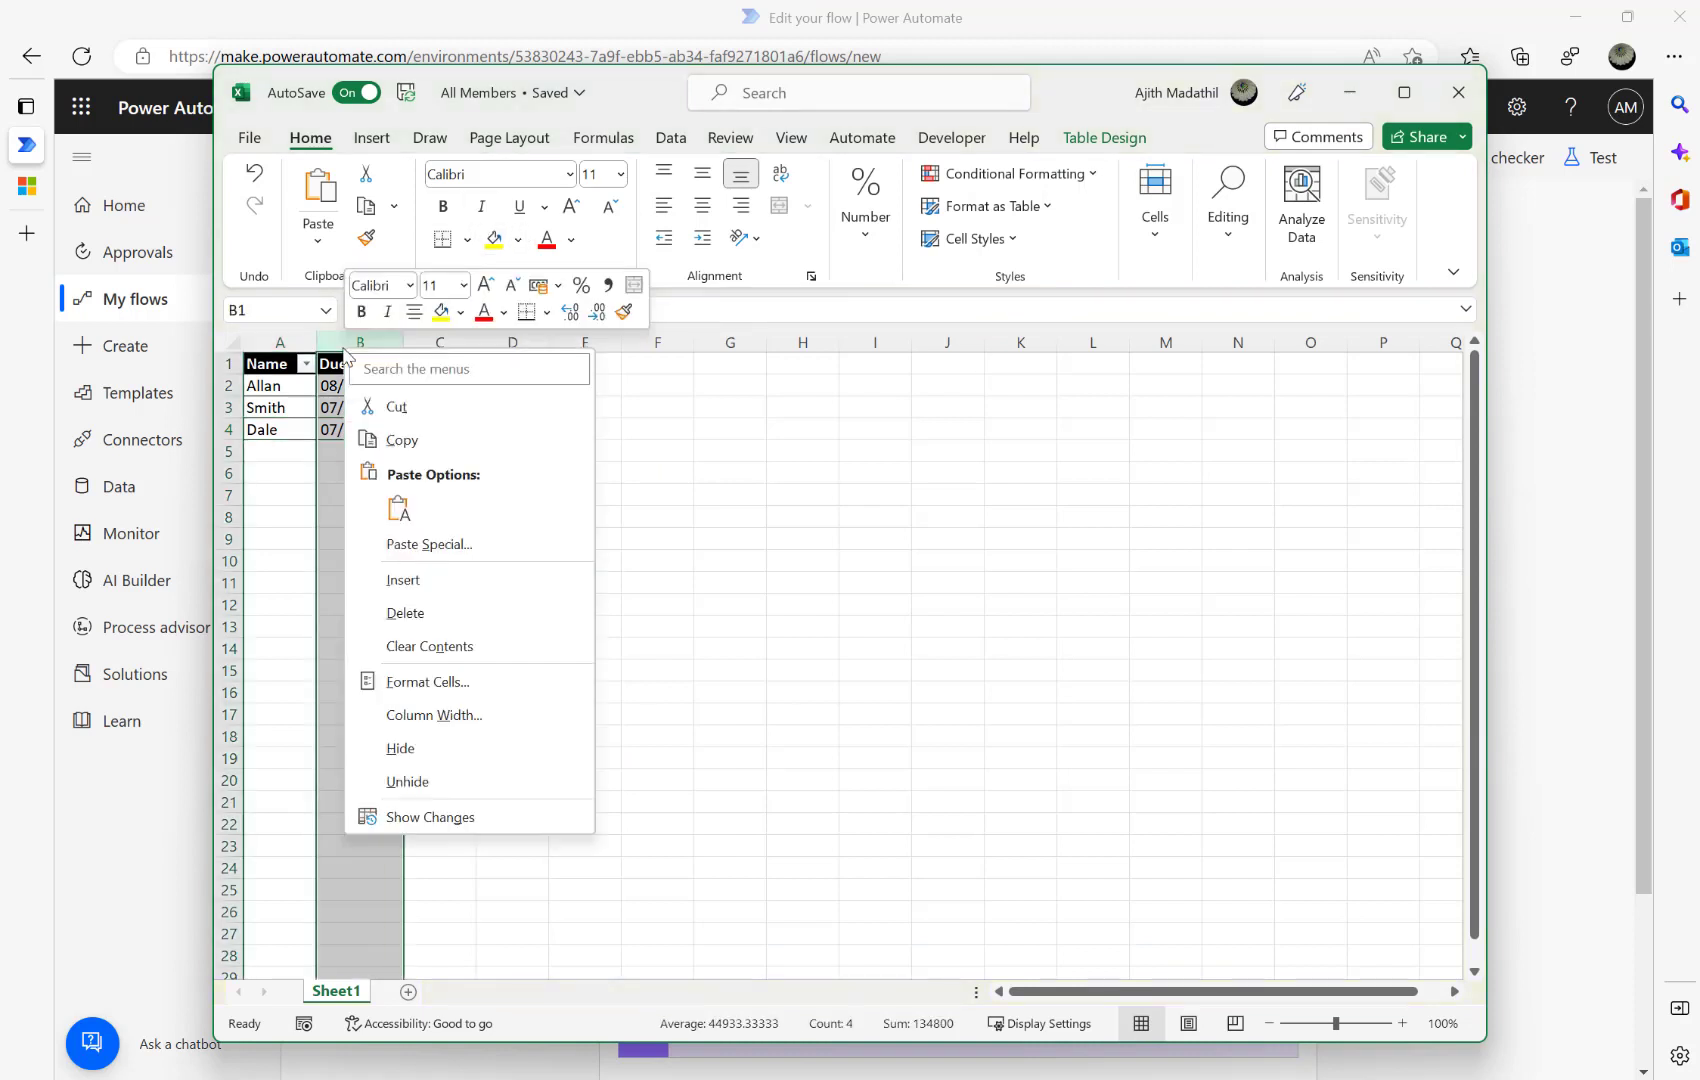
{"action": "left_click", "coordinate": [430, 682]}
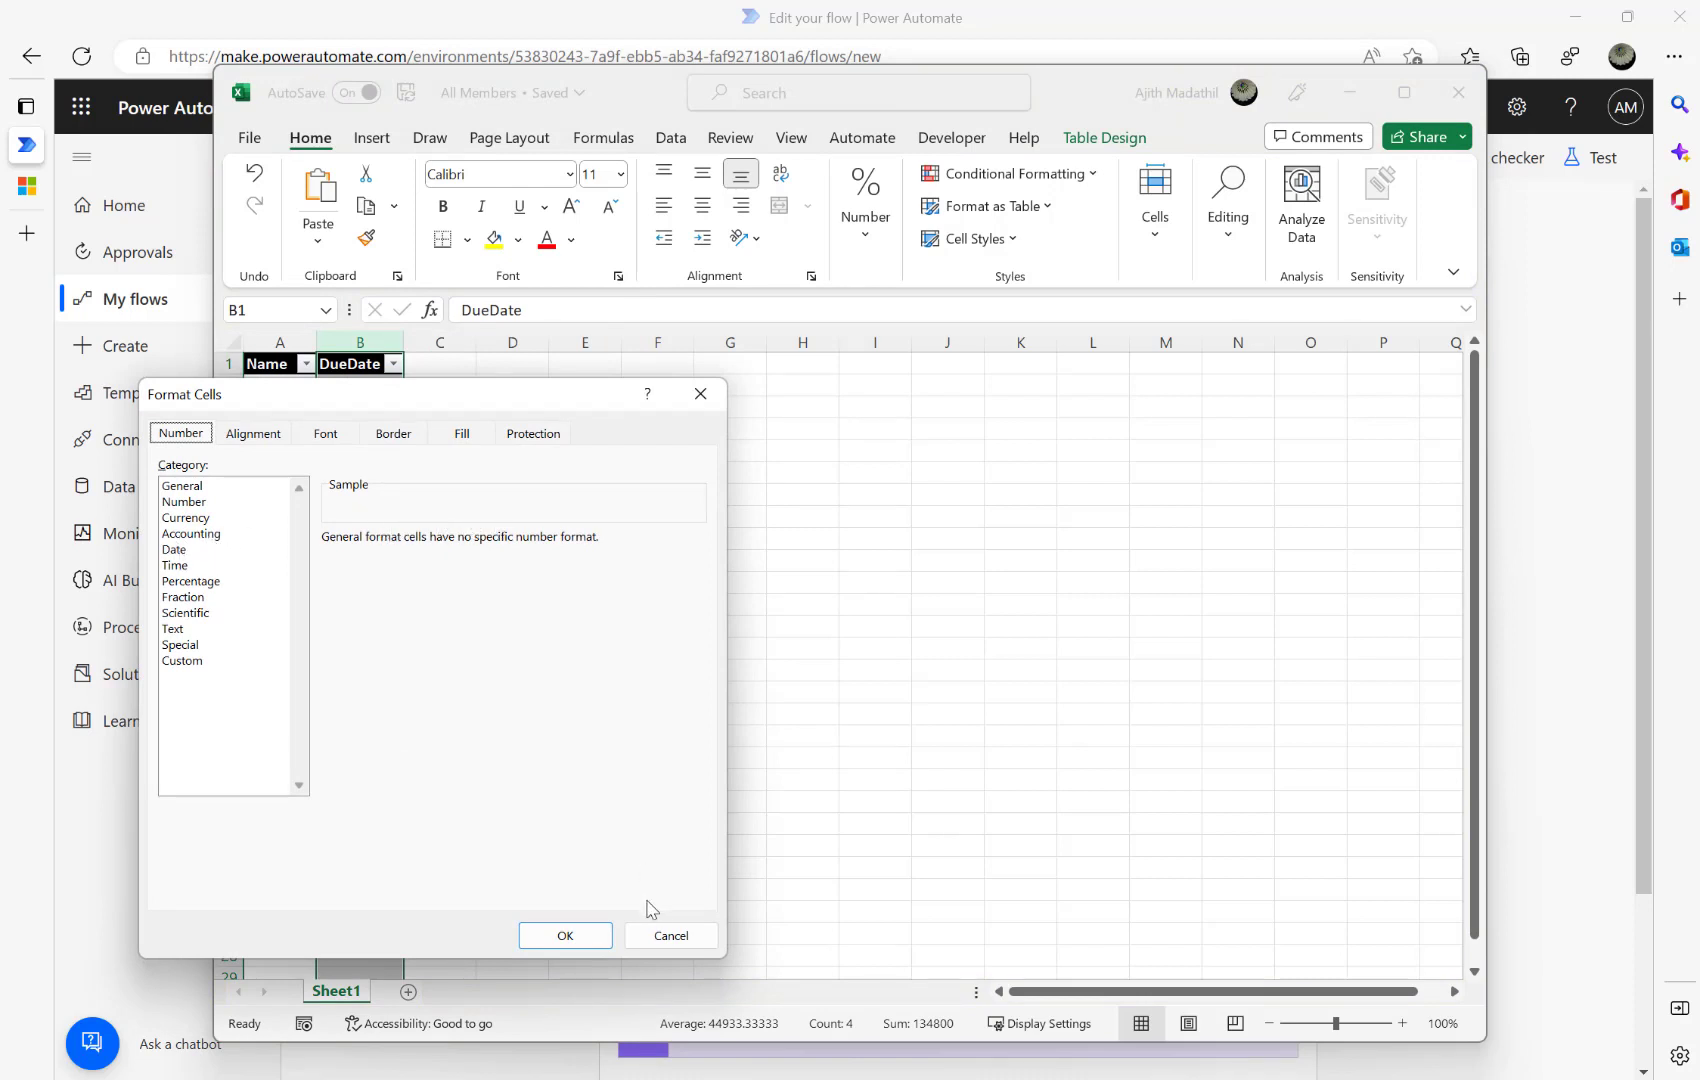
{"action": "left_click", "coordinate": [665, 935]}
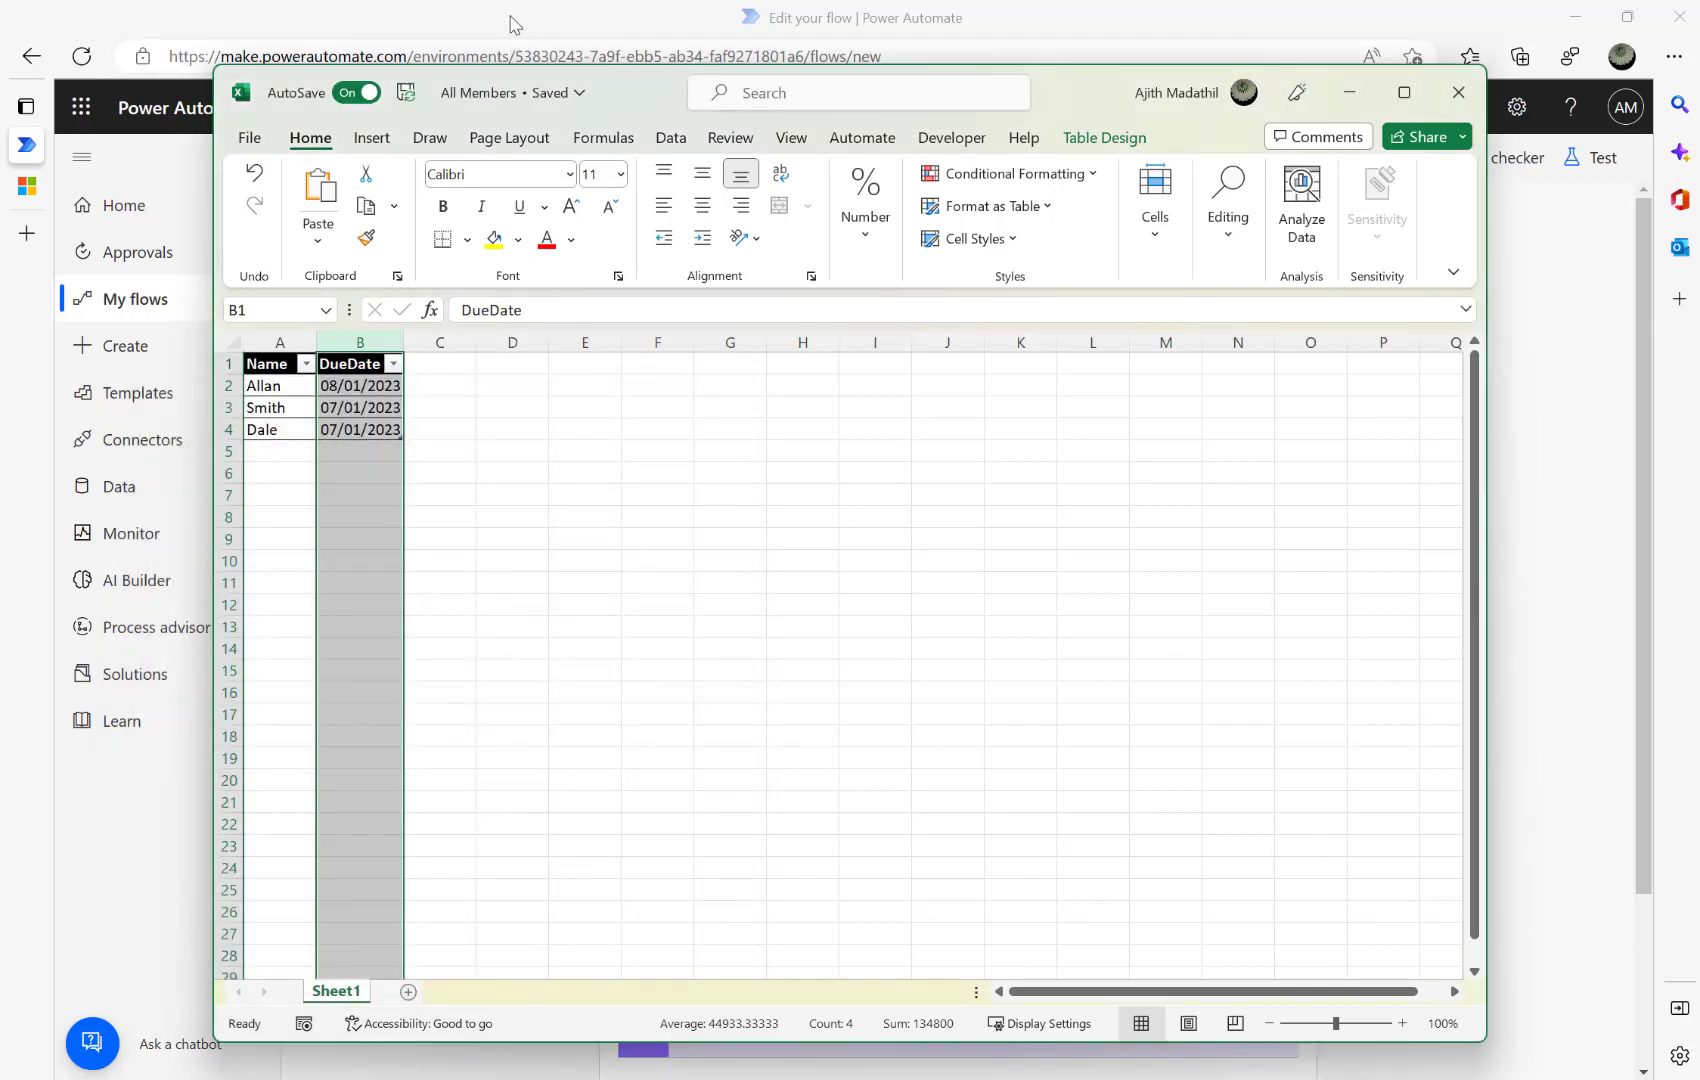
{"action": "left_click", "coordinate": [511, 24]}
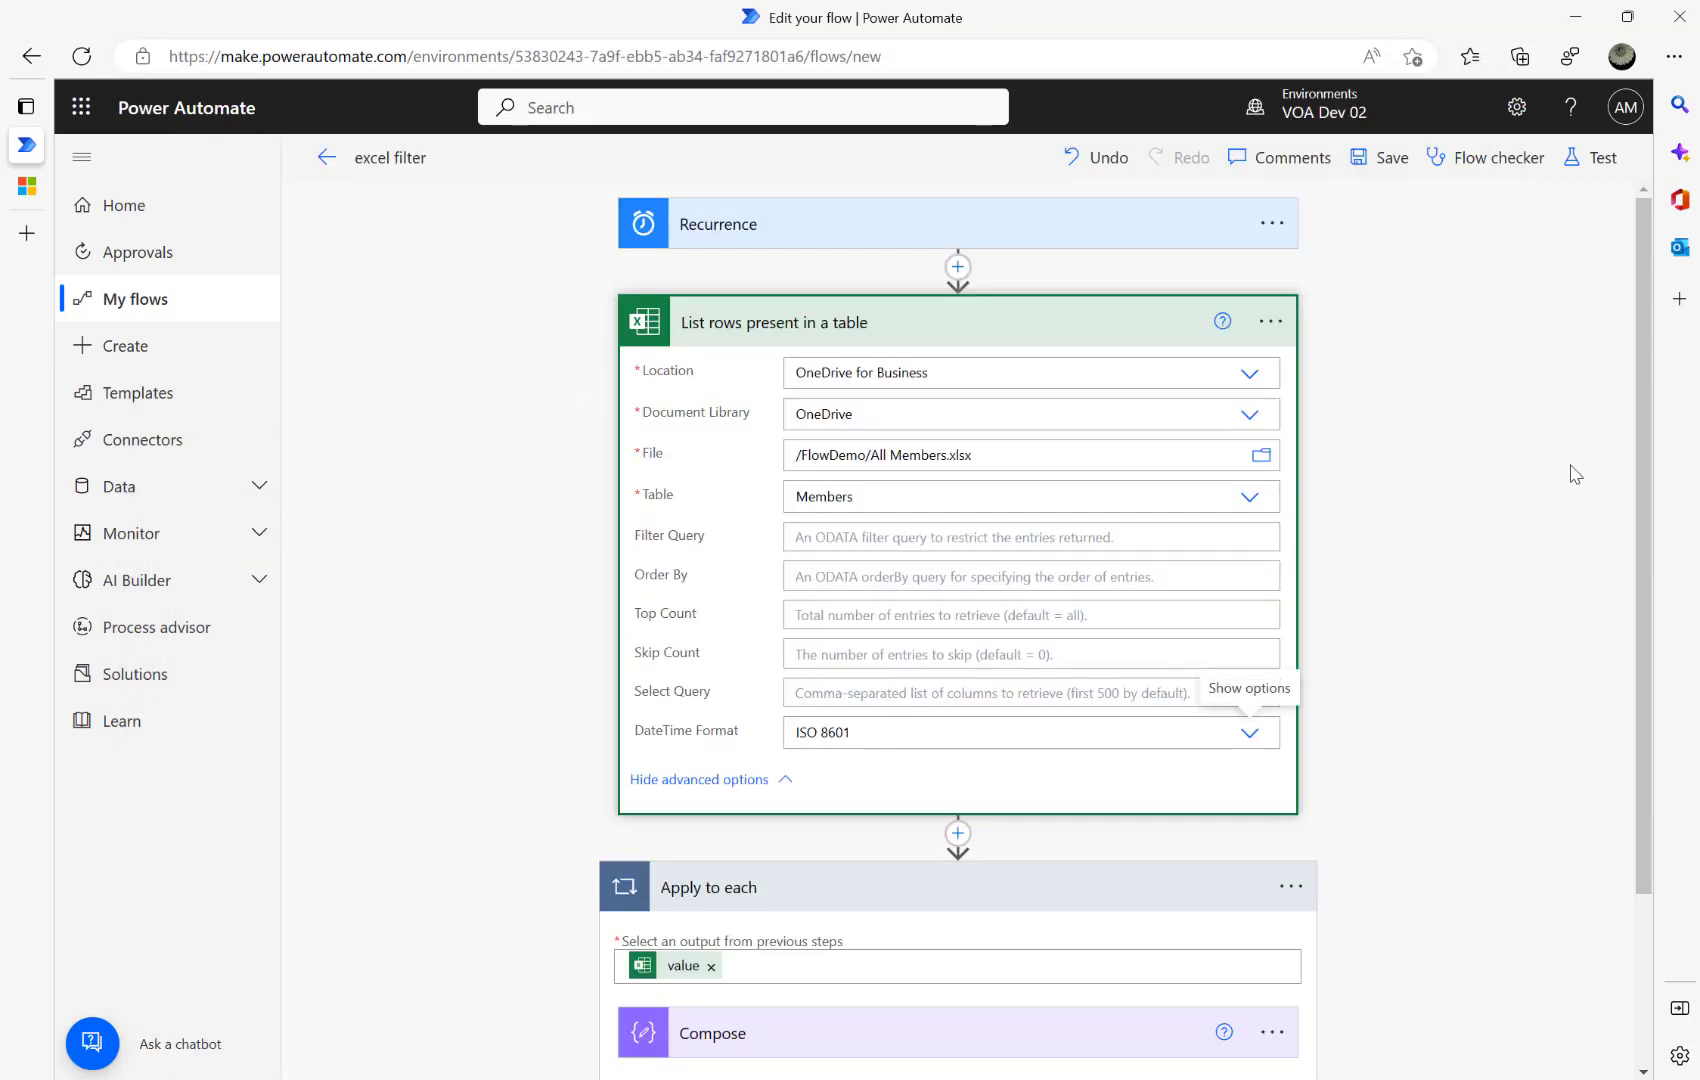
Save the flow with the new date format and run a manual test.
{"action": "scroll", "coordinate": [1575, 668], "scroll_direction": "down", "scroll_amount": 3}
{"action": "left_click", "coordinate": [1589, 158]}
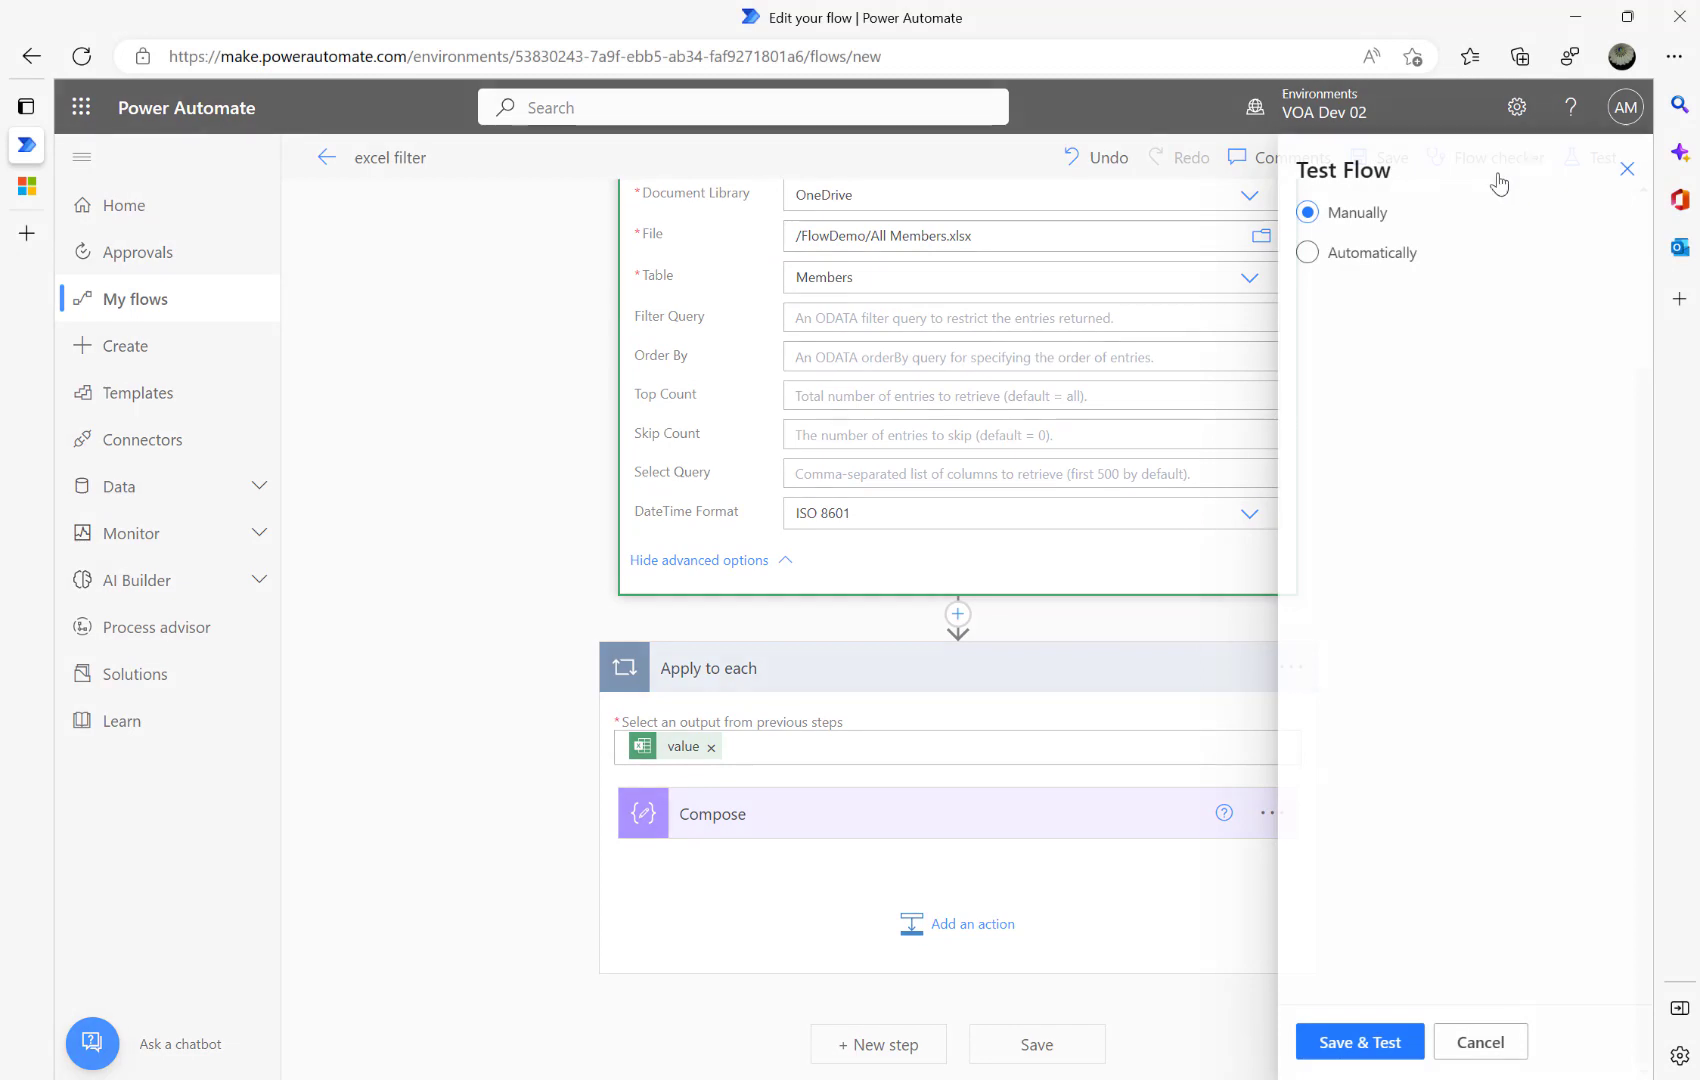
{"action": "left_click", "coordinate": [1350, 1043]}
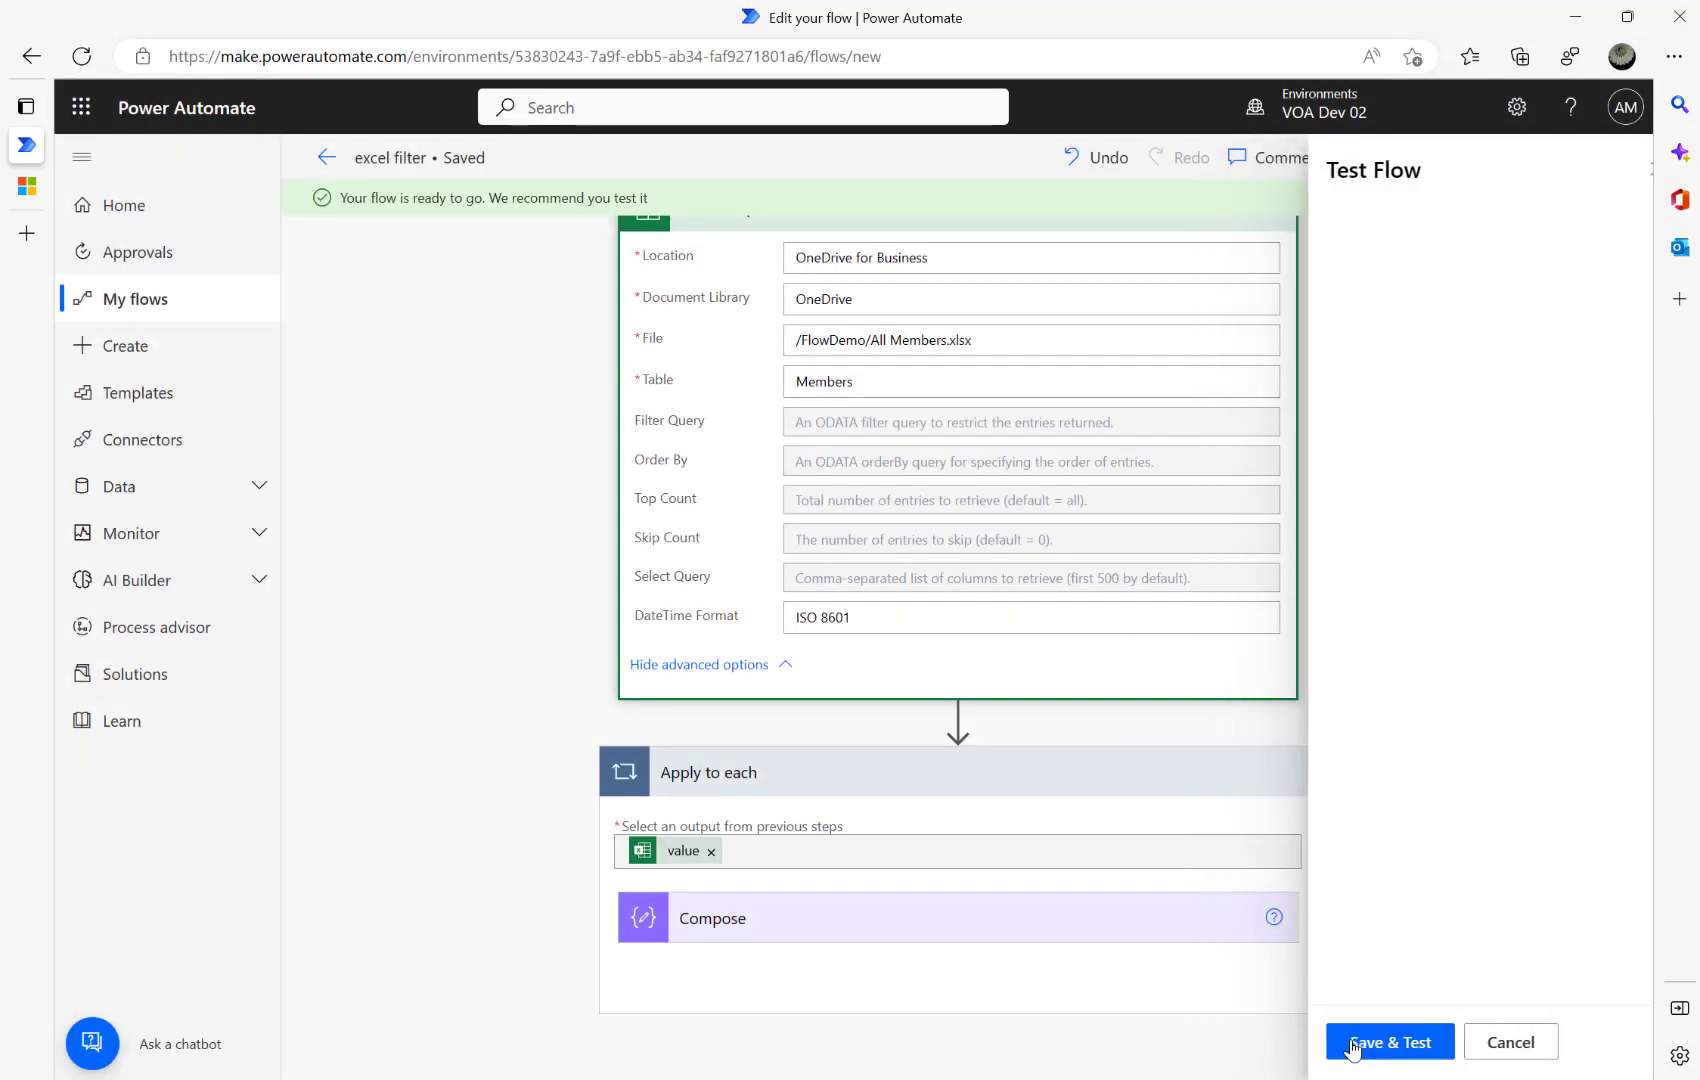
{"action": "left_click", "coordinate": [1350, 1044]}
{"action": "left_click", "coordinate": [1332, 1042]}
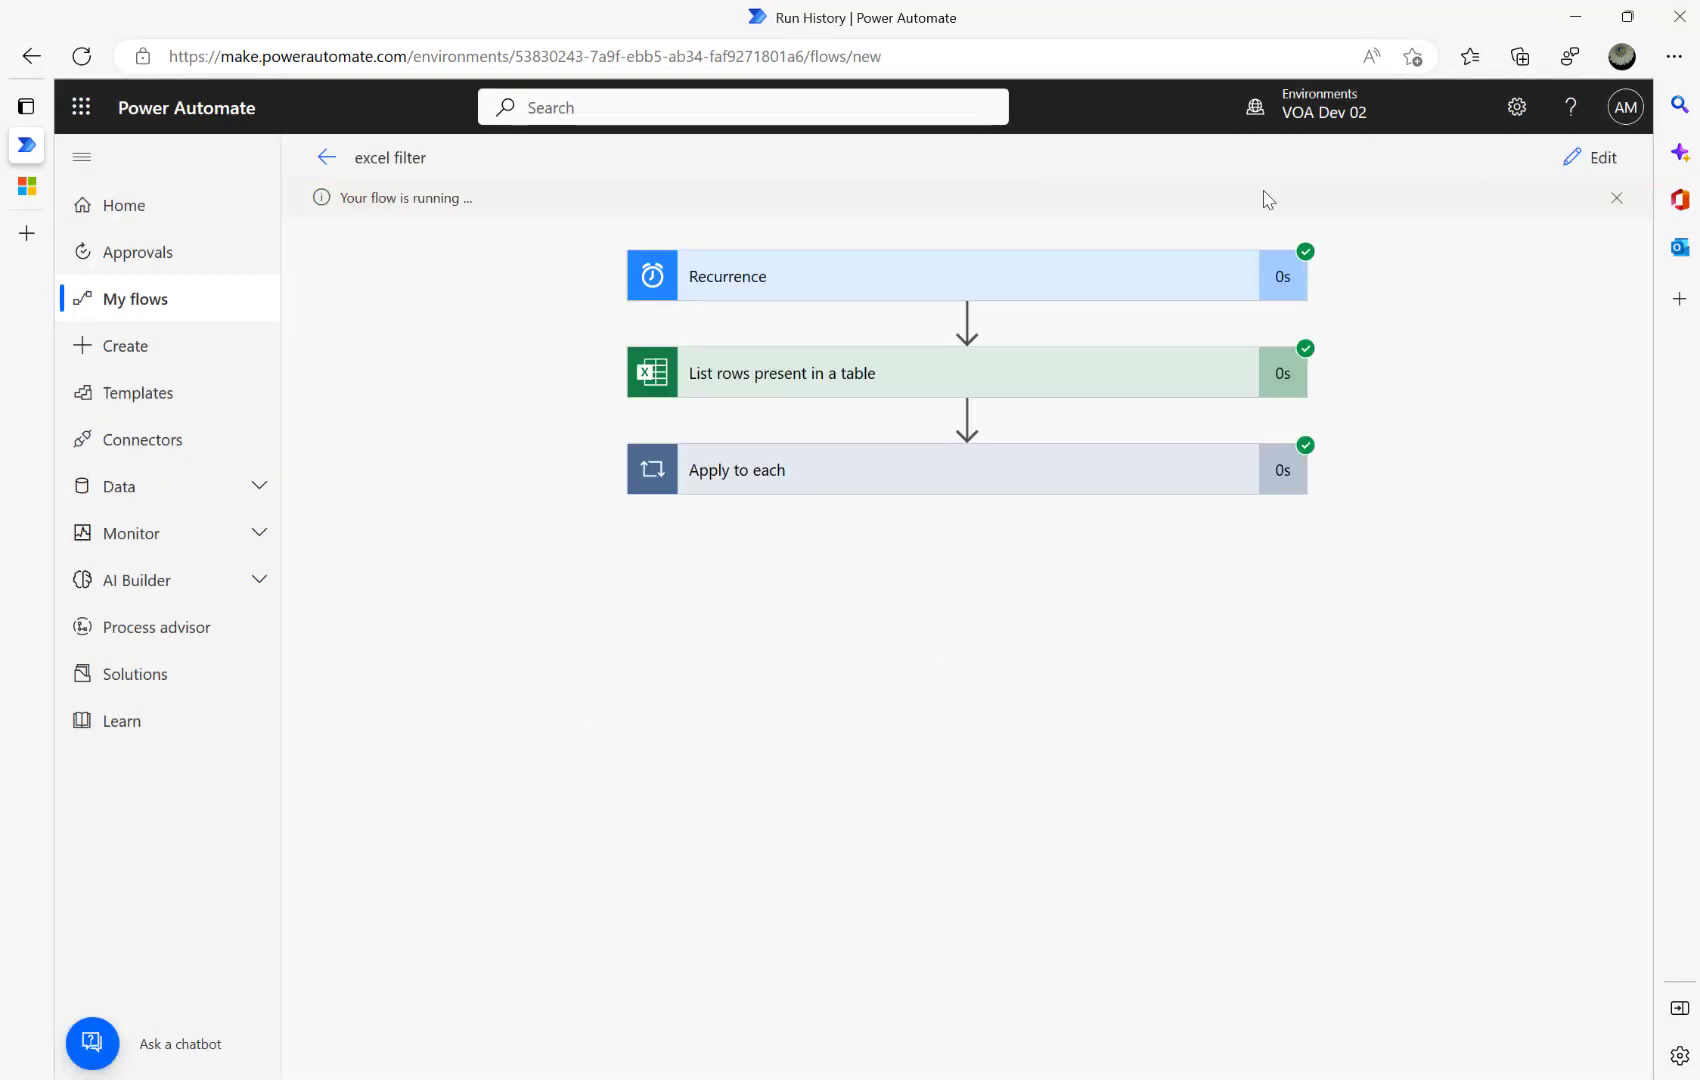
Examine the Compose values across the Apply to each iterations, comparing the first with DueDate cell B2 in the Excel workbook.
{"action": "left_click", "coordinate": [787, 476]}
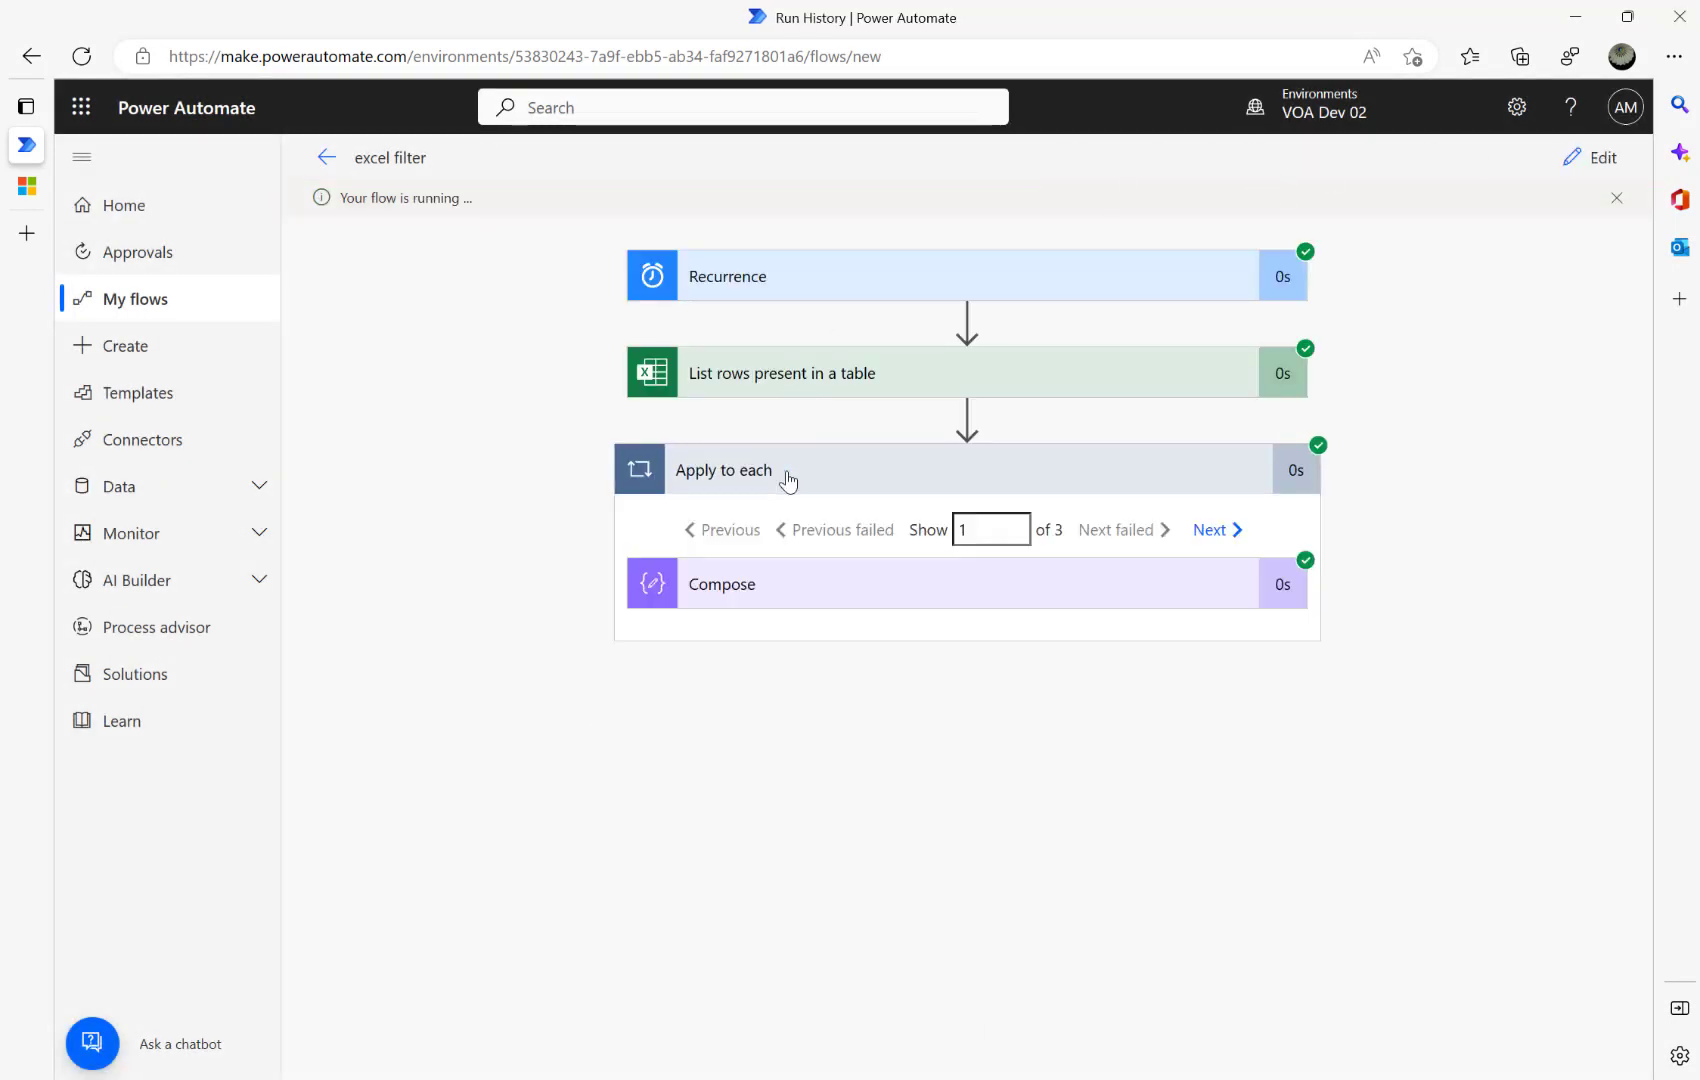
{"action": "left_click", "coordinate": [803, 591]}
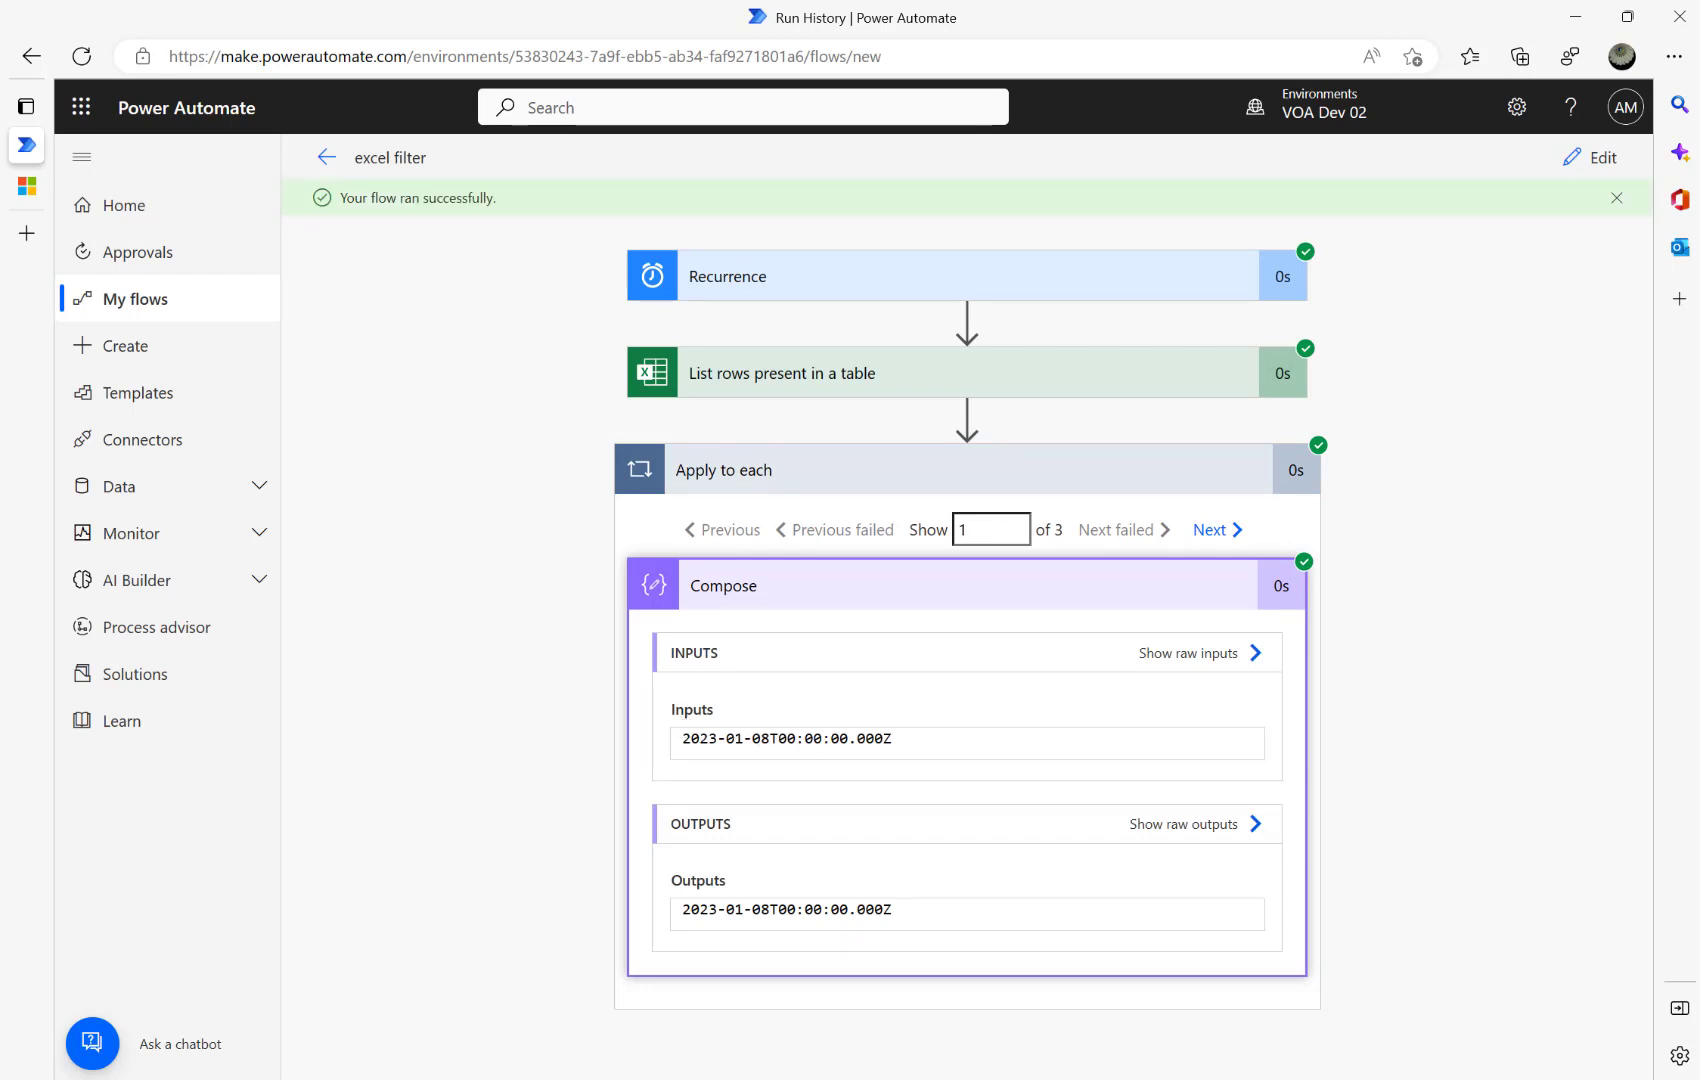
{"action": "key", "text": "alt+Tab"}
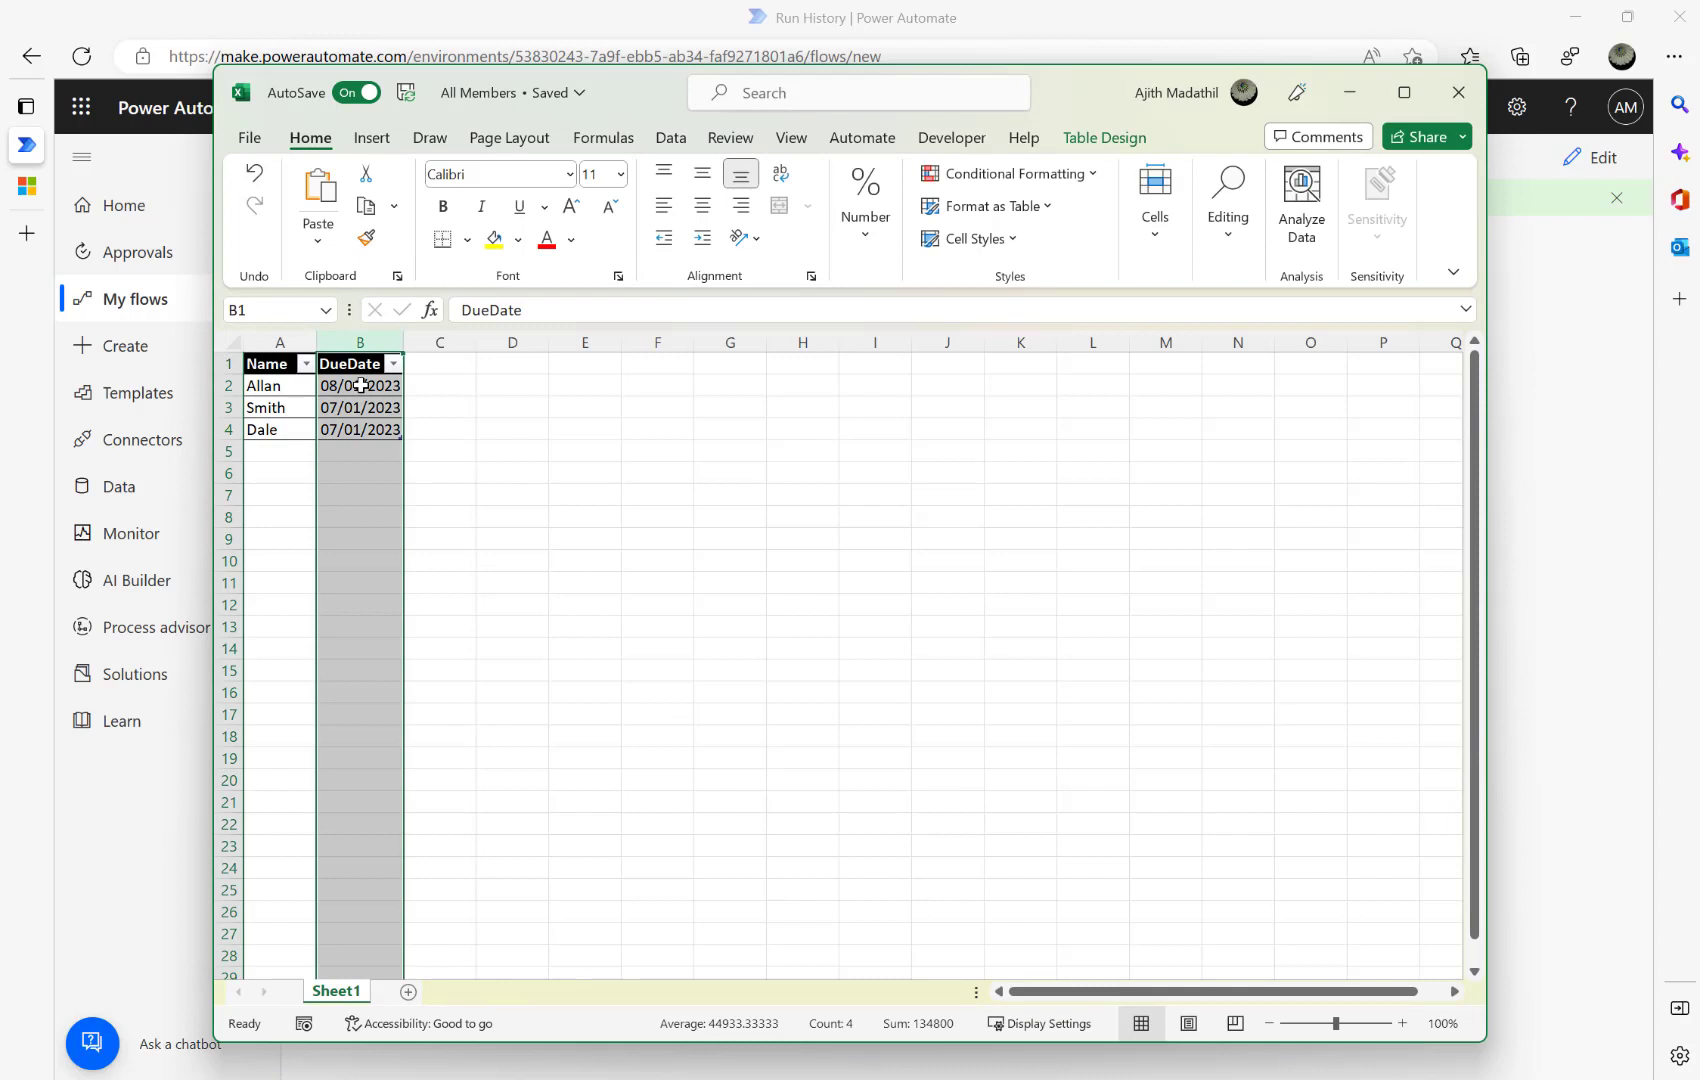
{"action": "left_click", "coordinate": [362, 386]}
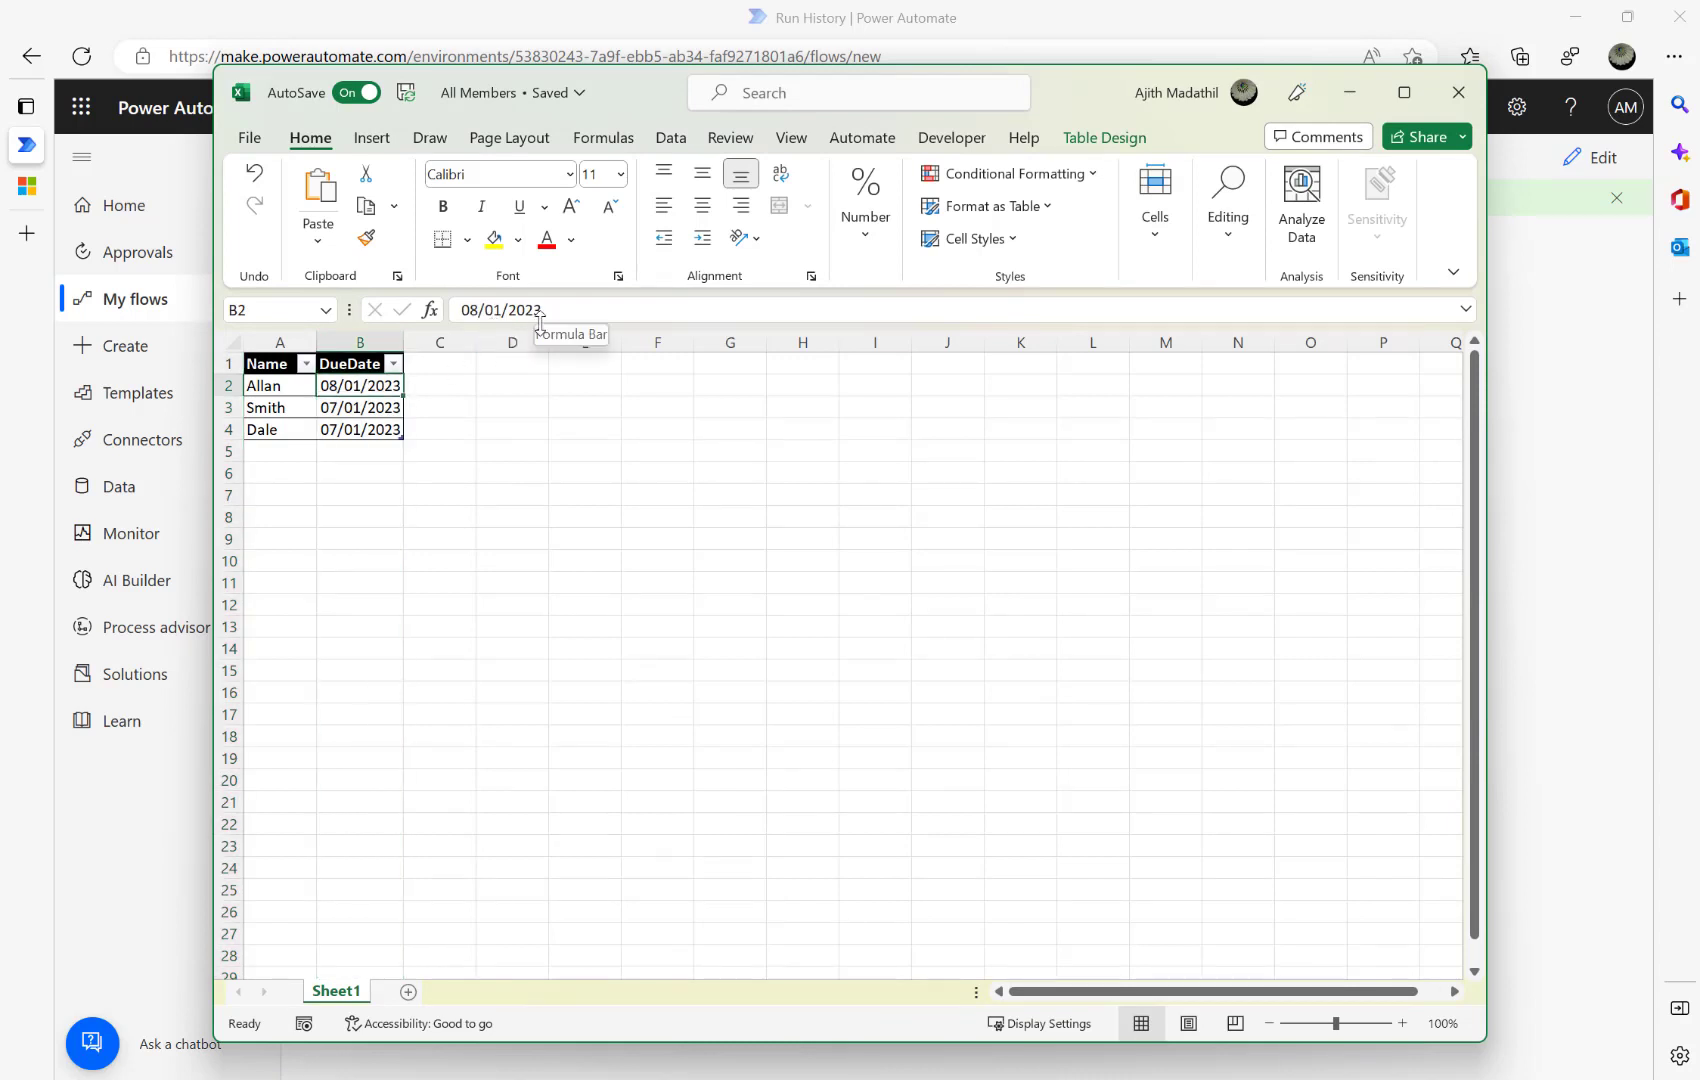
{"action": "left_click", "coordinate": [1349, 92]}
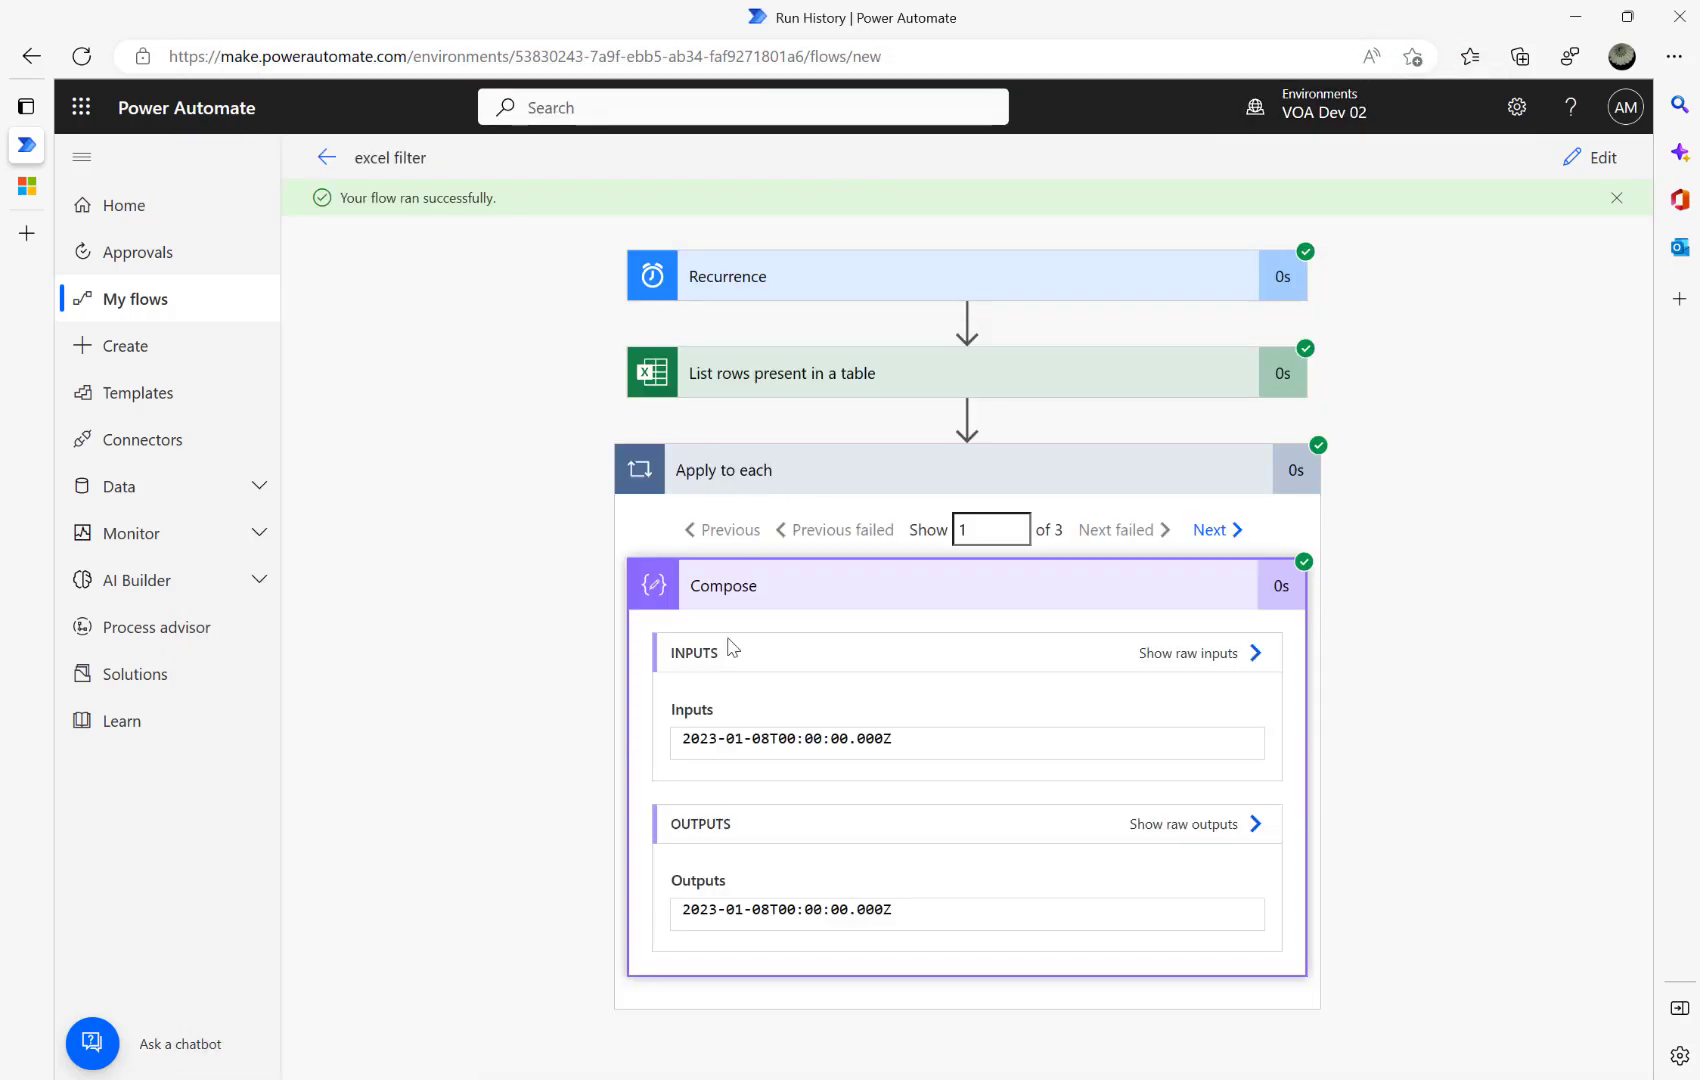
{"action": "left_click_drag", "start_coordinate": [781, 740], "coordinate": [901, 737]}
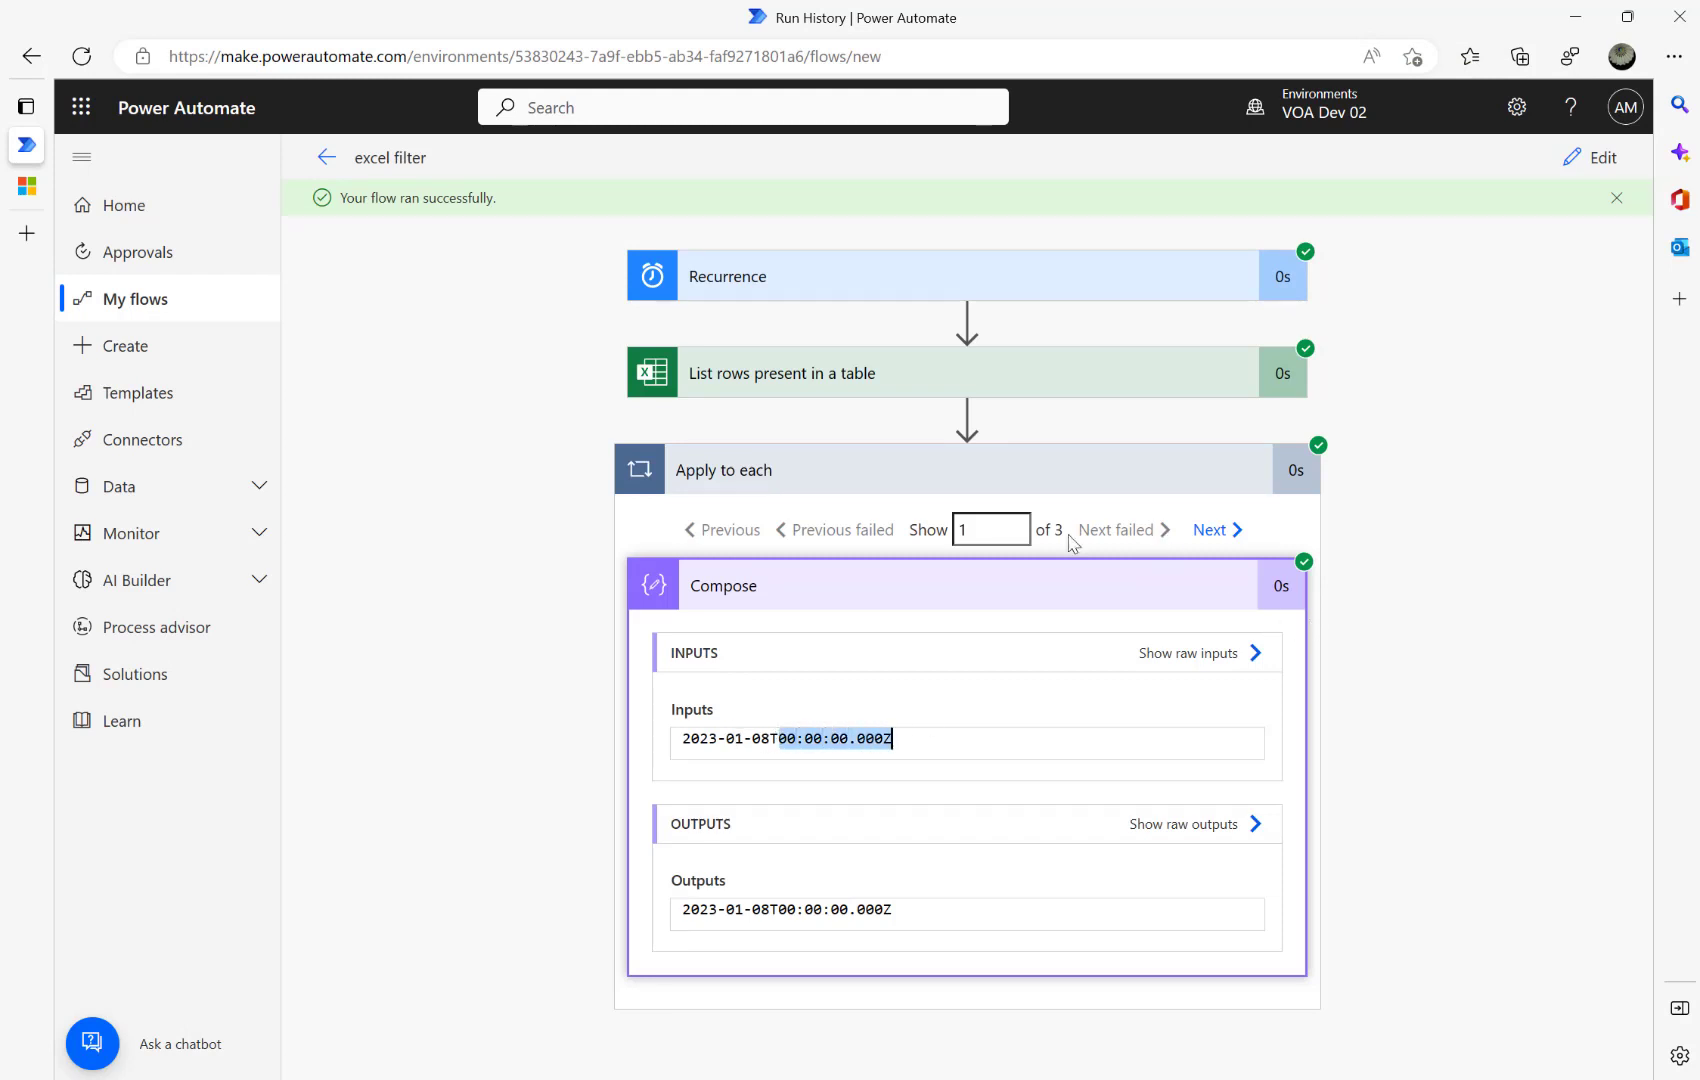
{"action": "left_click", "coordinate": [1210, 531]}
{"action": "left_click", "coordinate": [1210, 531]}
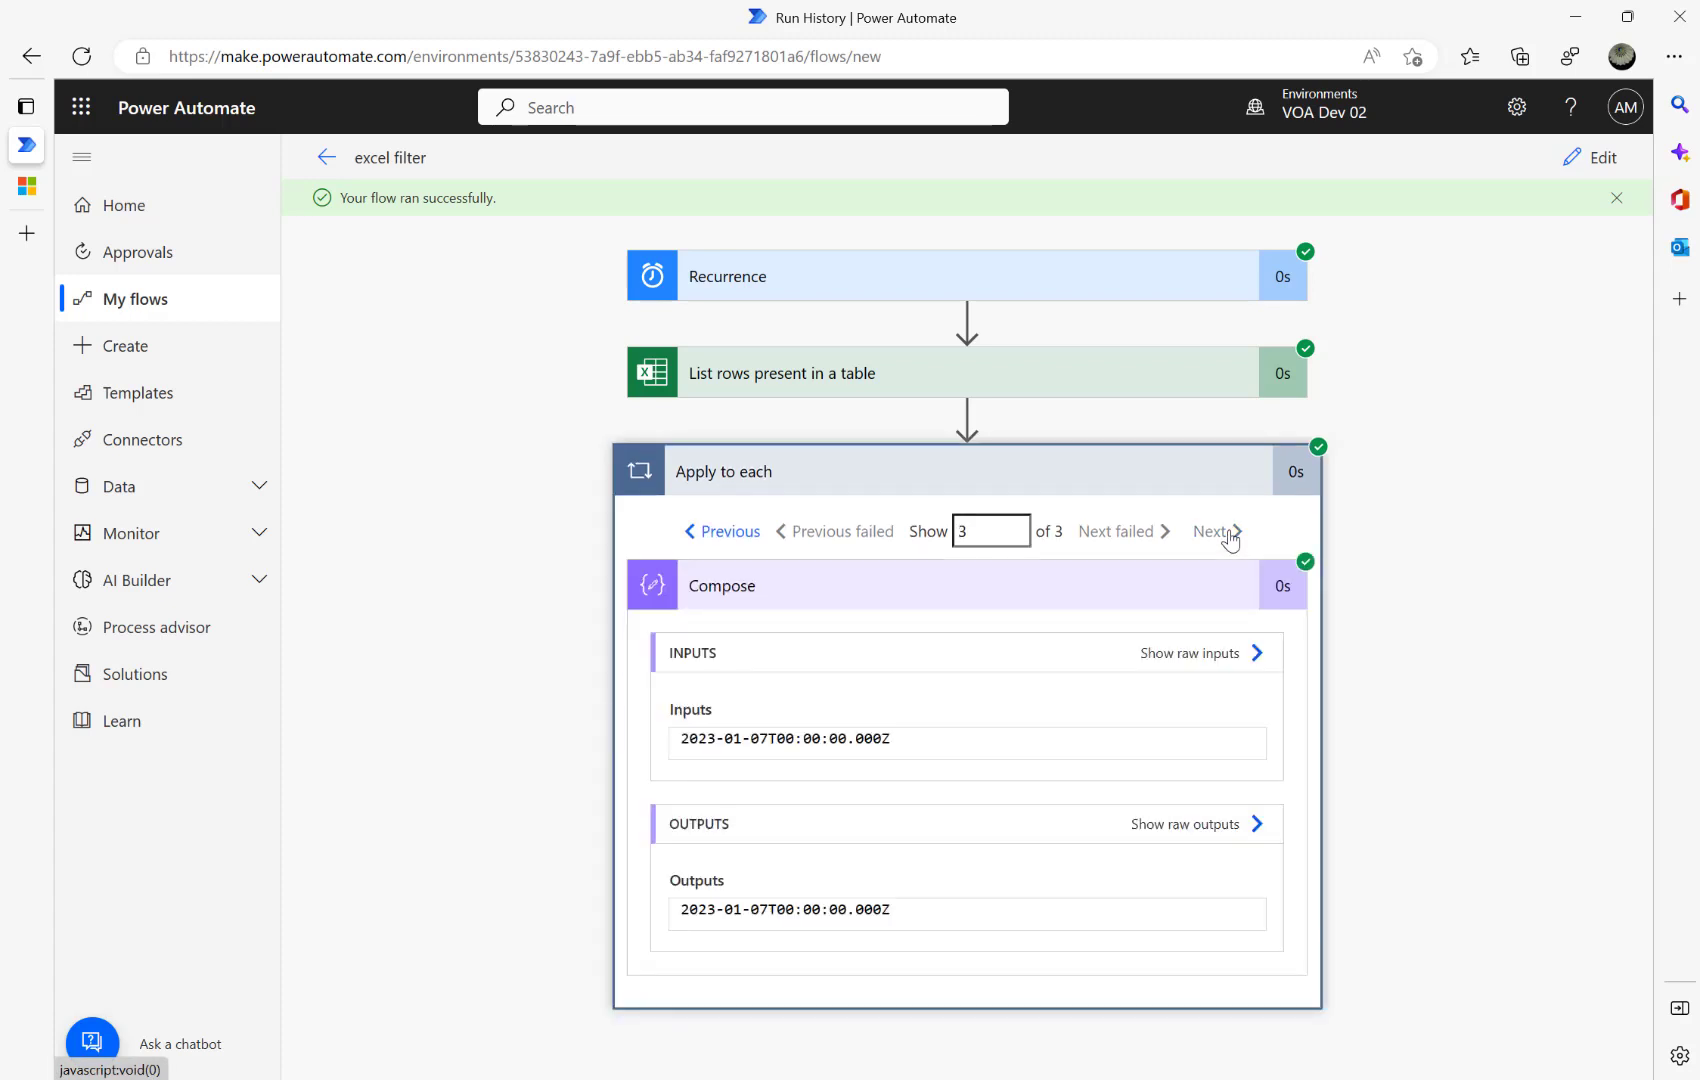
Return to editing the flow and delete the Apply to each loop together with its Compose action.
{"action": "left_click", "coordinate": [1575, 157]}
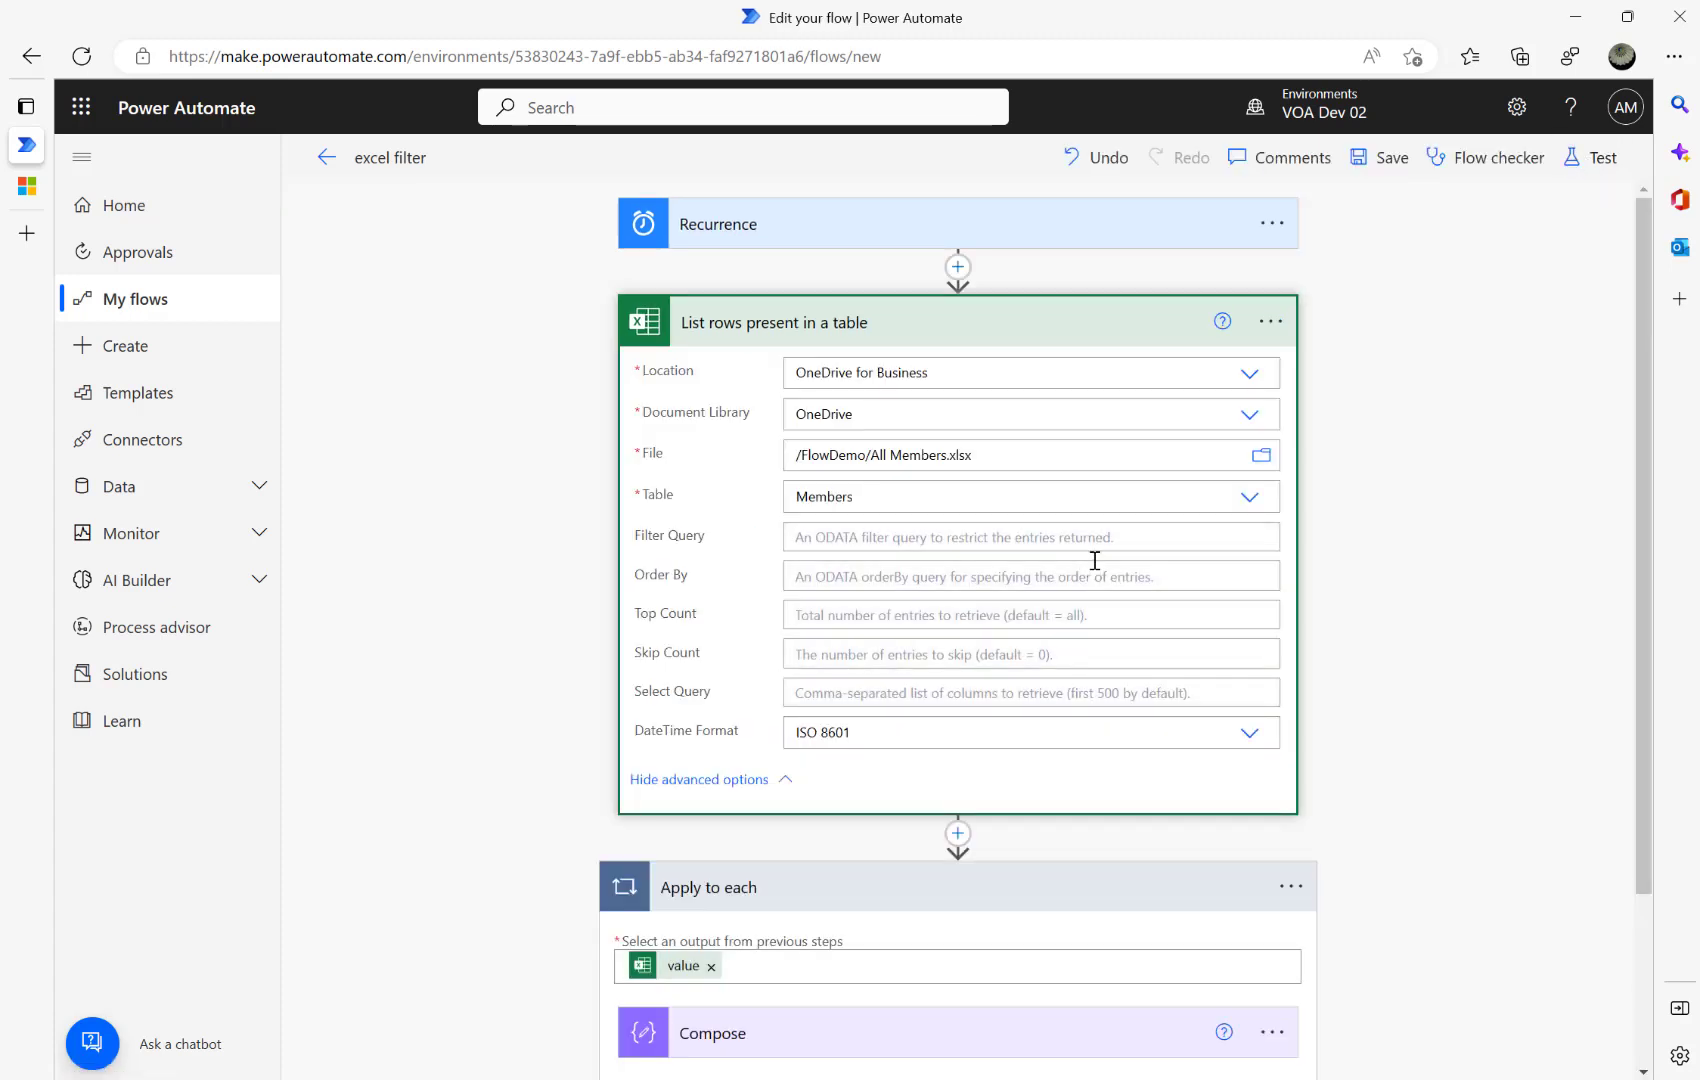
{"action": "scroll", "coordinate": [1000, 540], "scroll_direction": "down", "scroll_amount": 2}
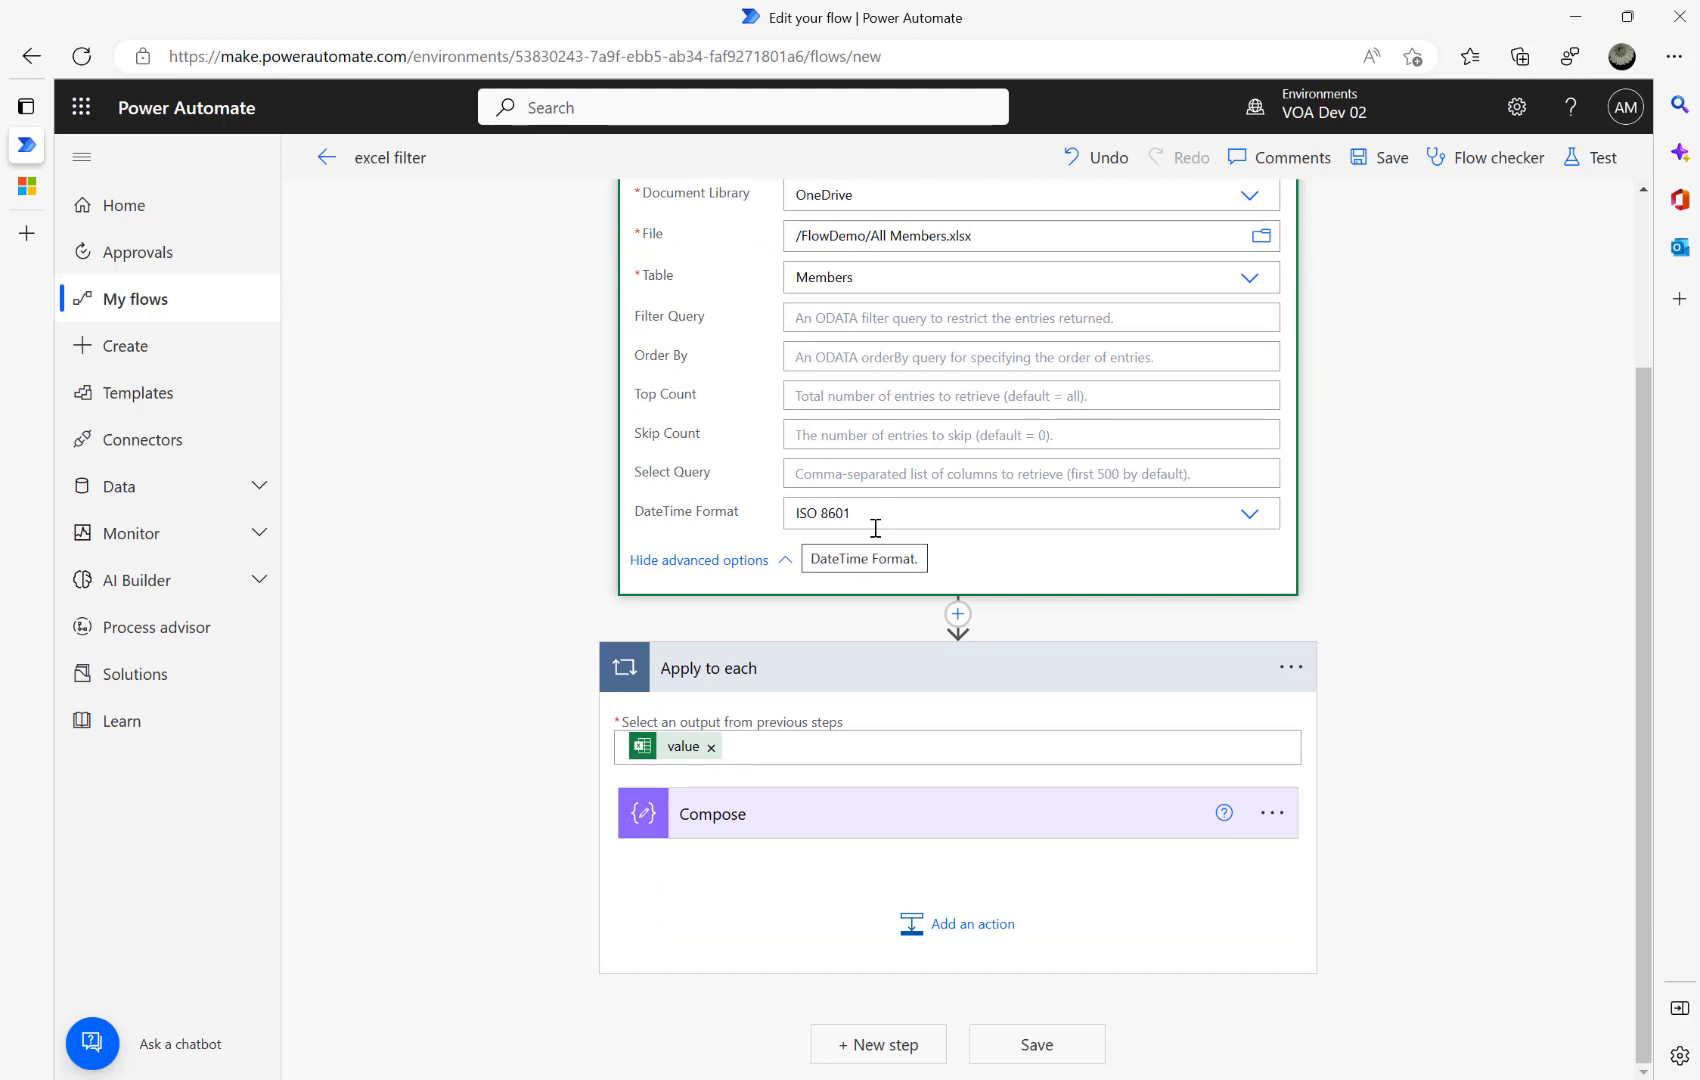
{"action": "left_click", "coordinate": [1290, 680]}
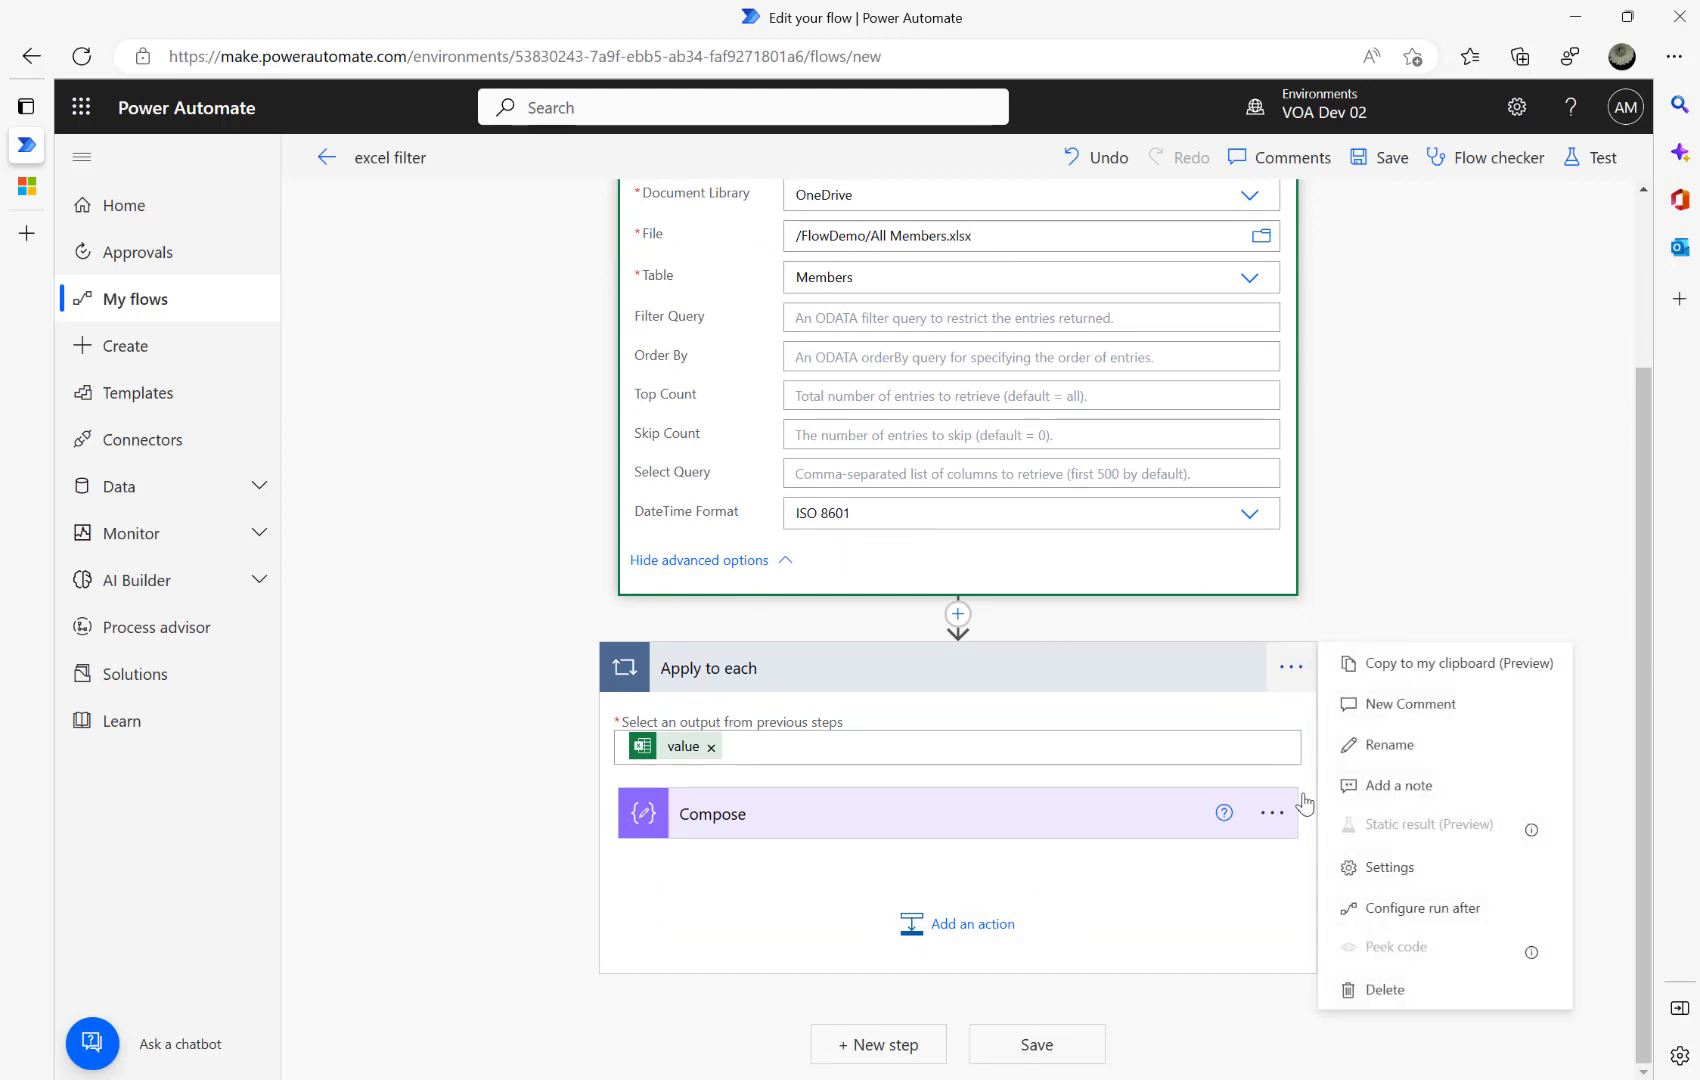
{"action": "left_click", "coordinate": [1290, 664]}
{"action": "left_click", "coordinate": [1385, 990]}
{"action": "left_click", "coordinate": [869, 634]}
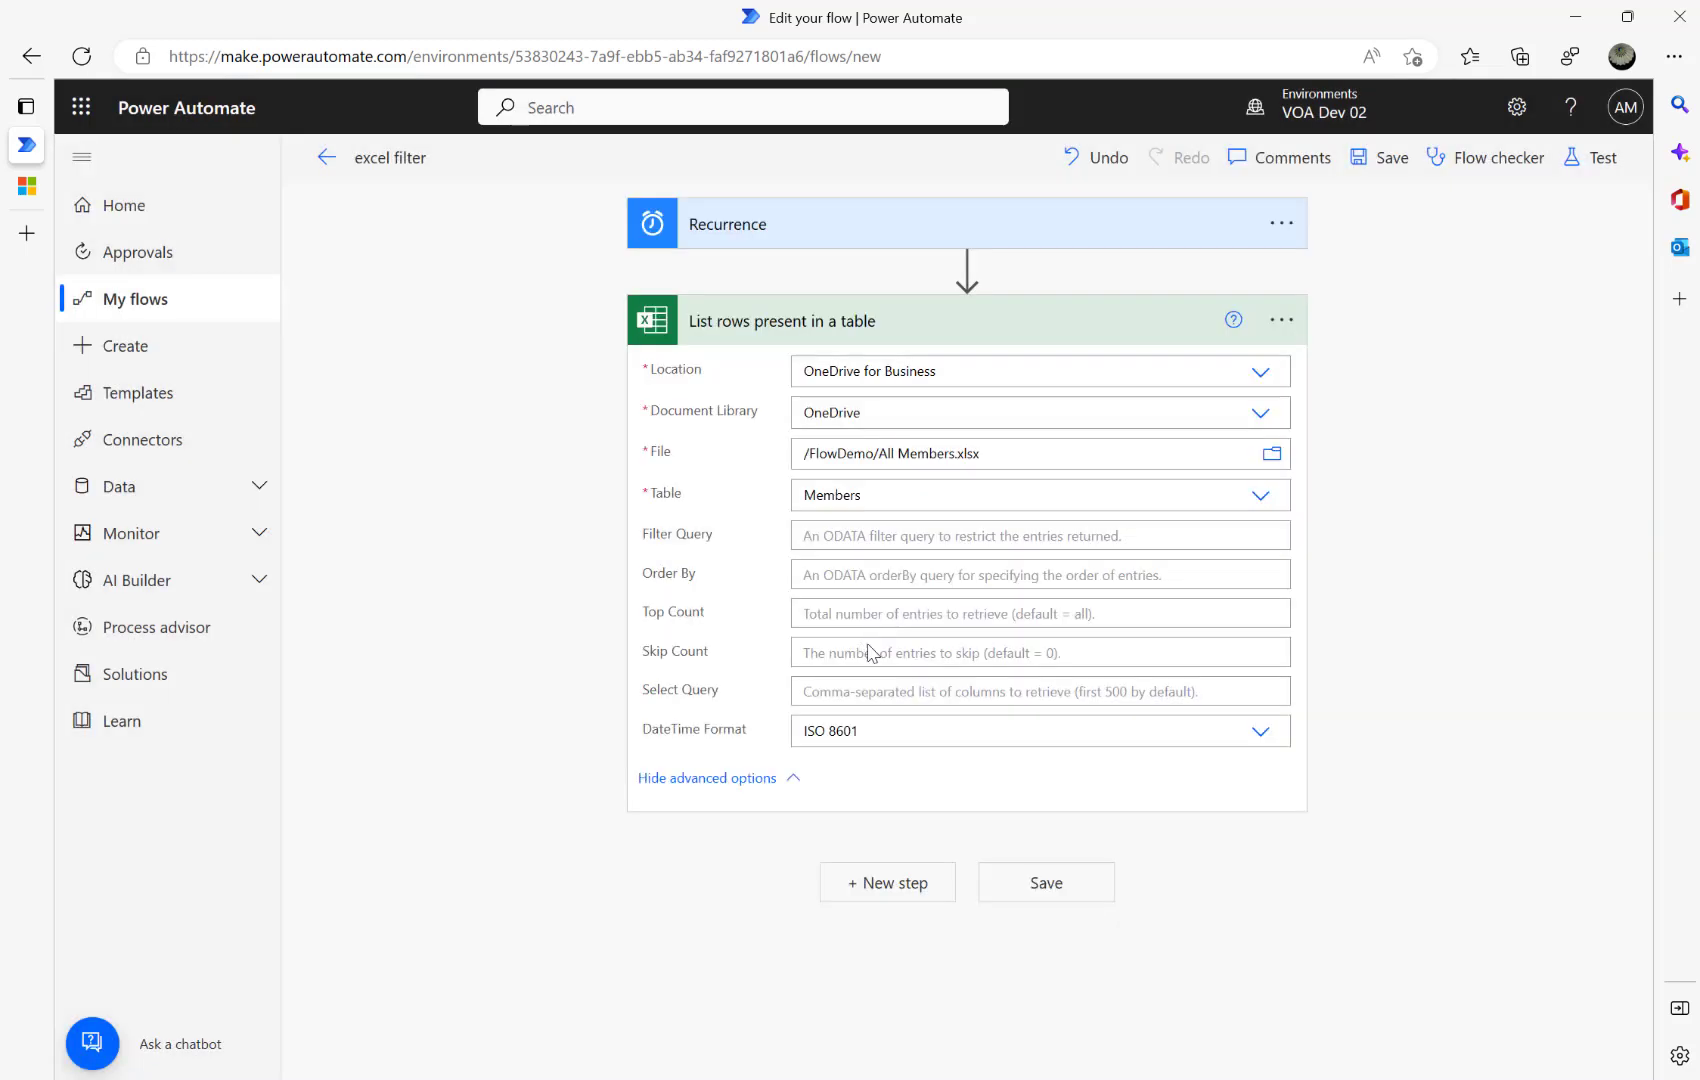
Add a Filter array operation after the list rows action, with the list rows value output as its From array.
{"action": "left_click", "coordinate": [903, 898]}
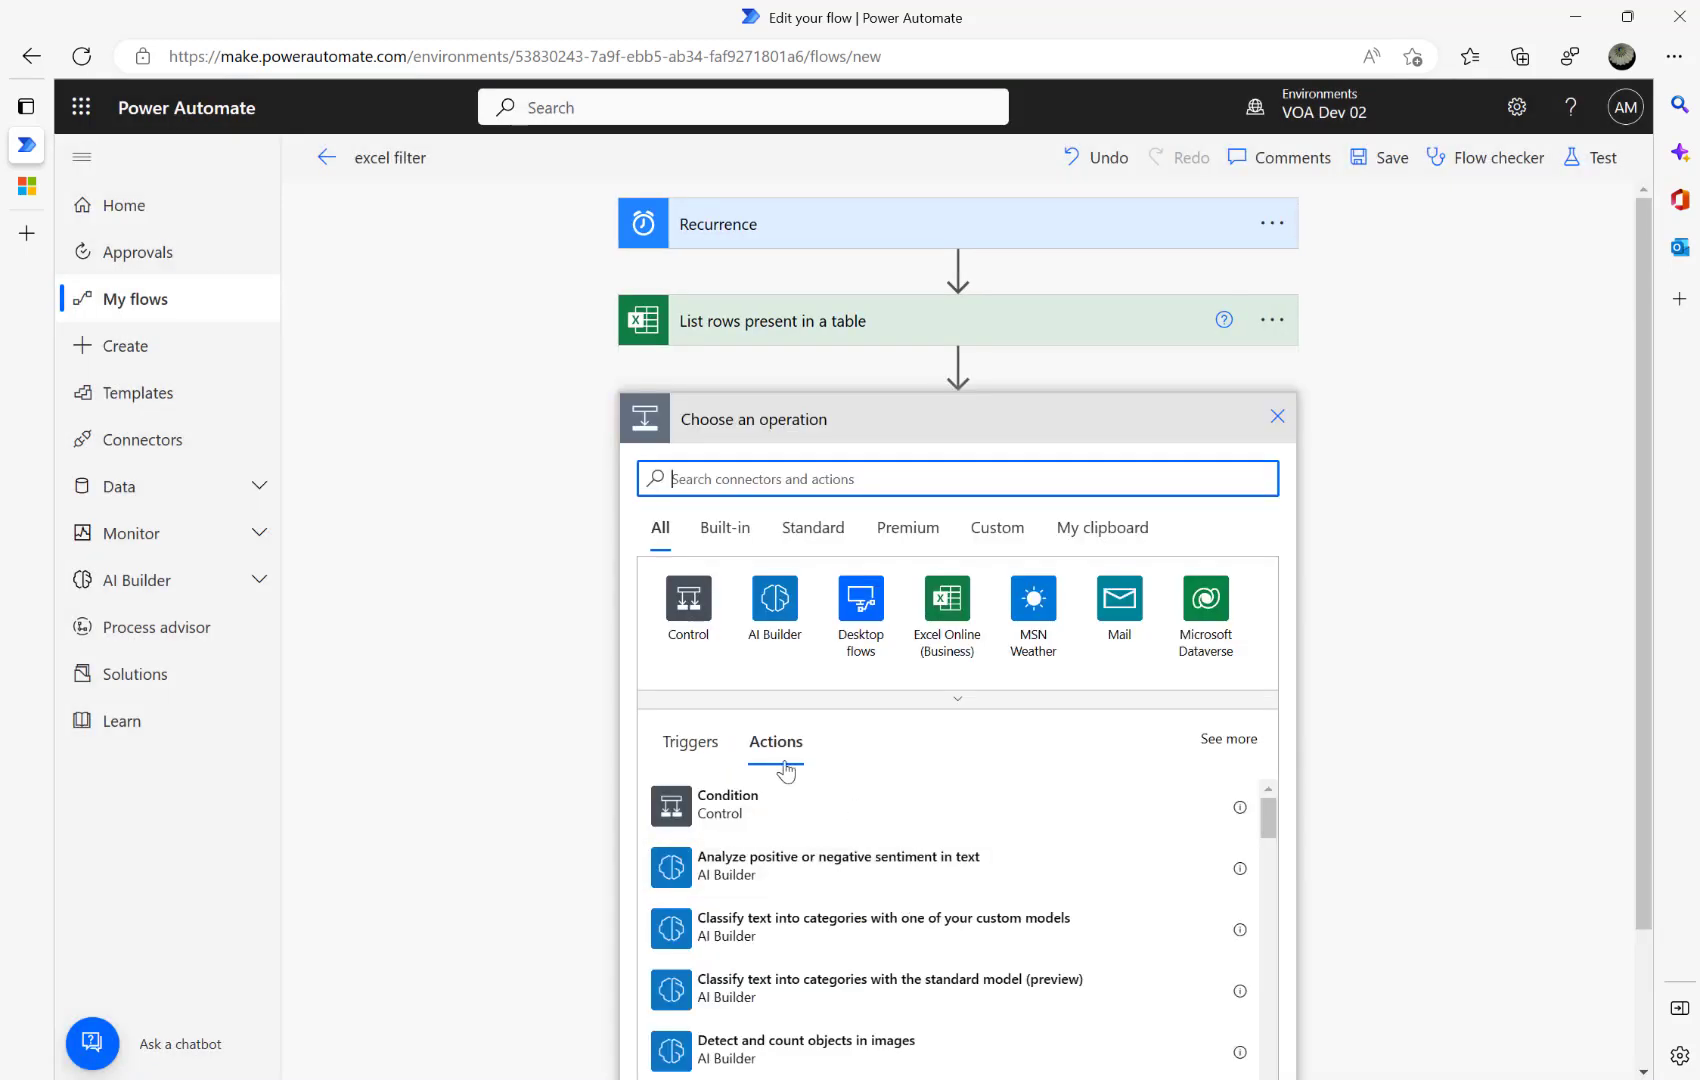
{"action": "type", "text": "filter"}
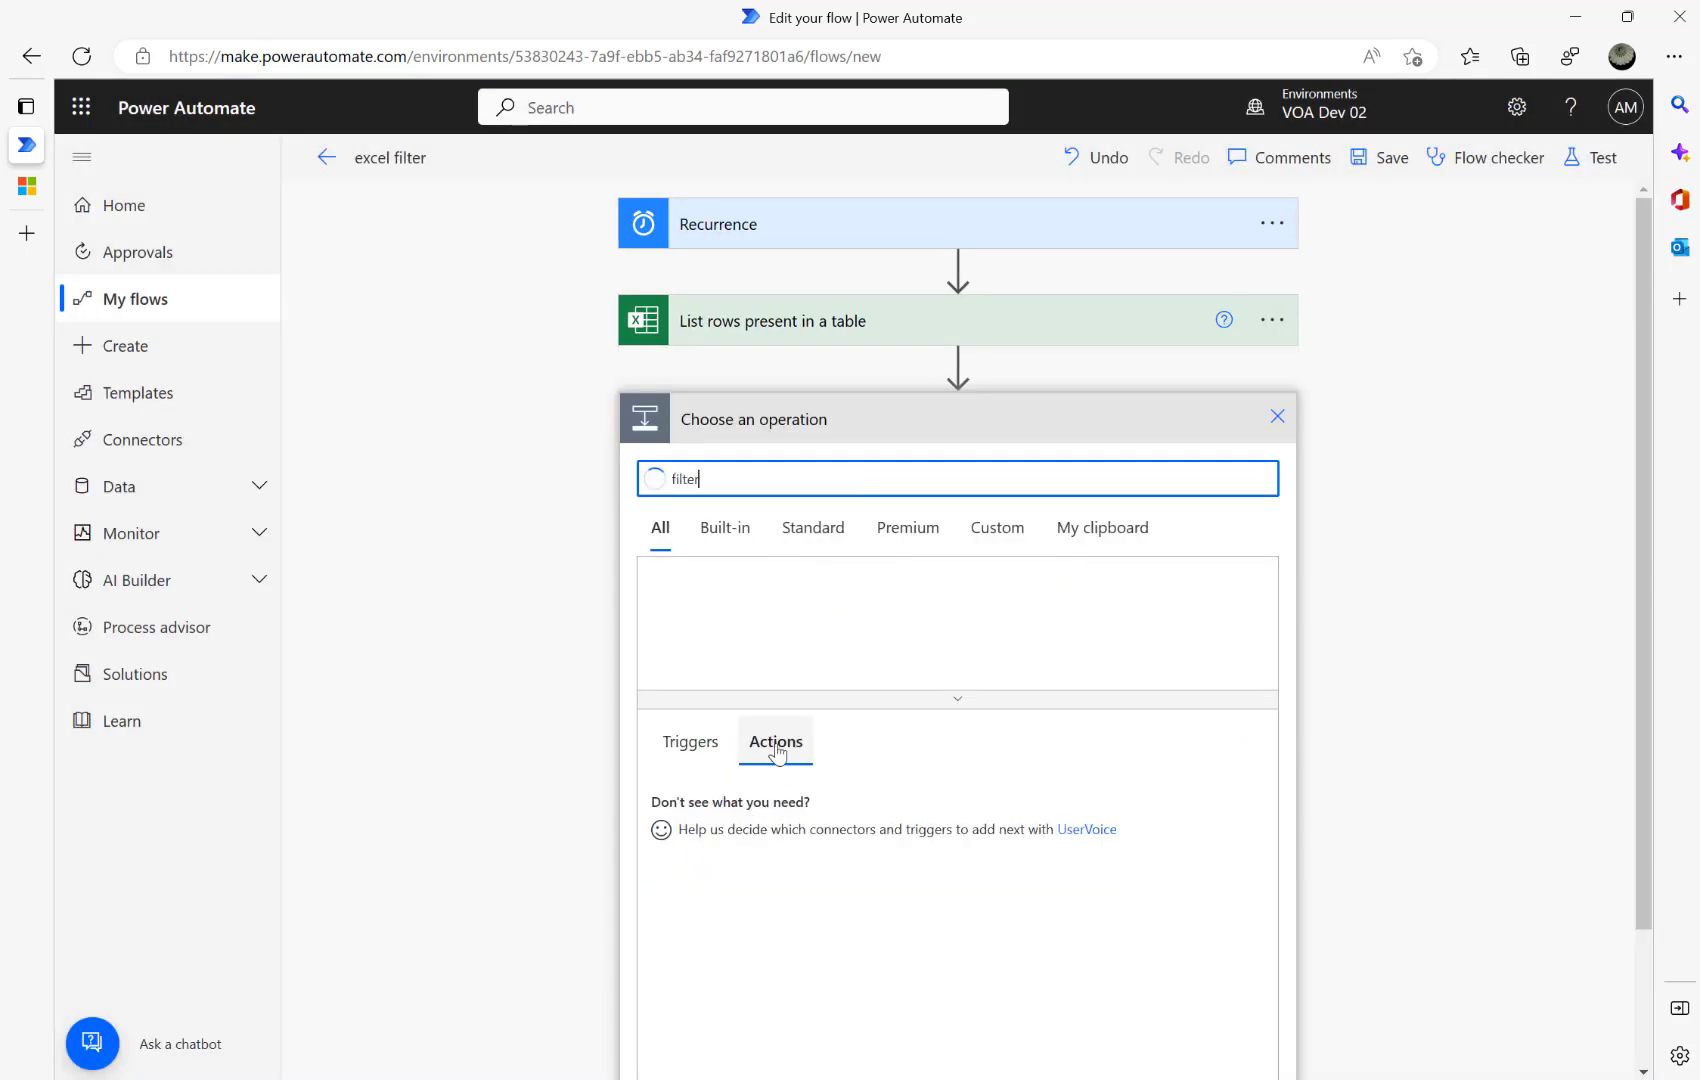
{"action": "left_click", "coordinate": [724, 818]}
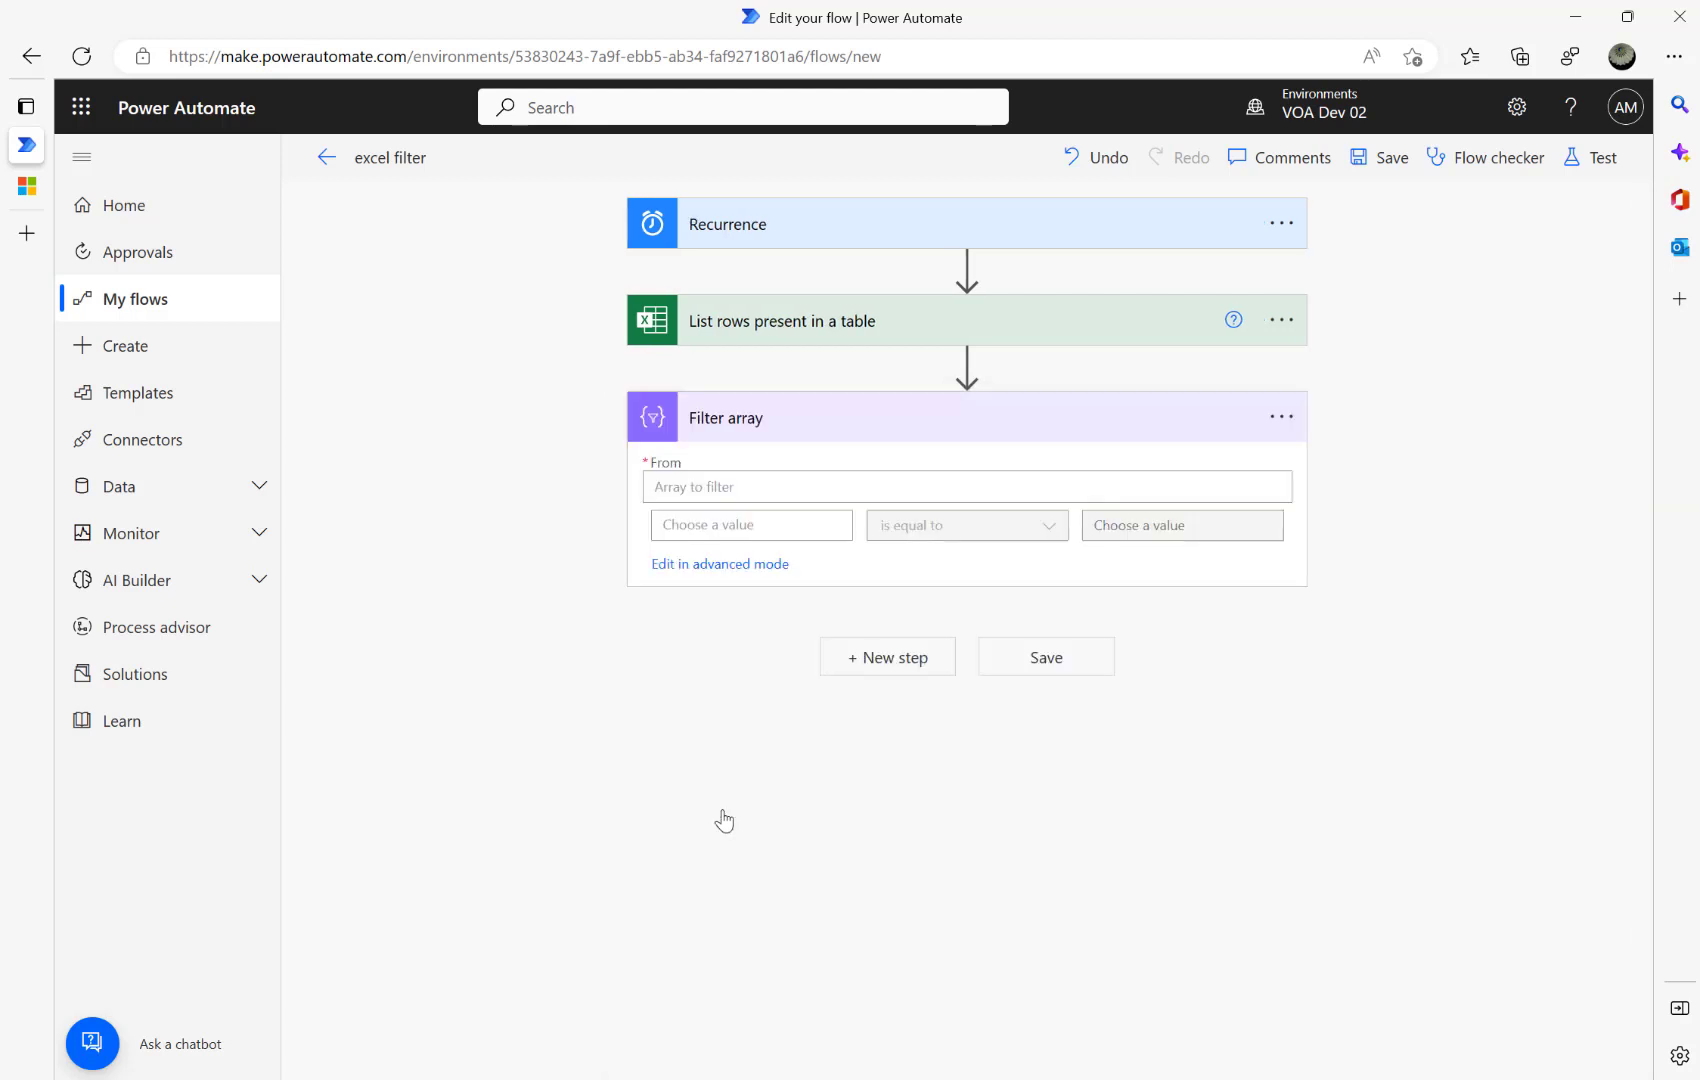
{"action": "left_click", "coordinate": [805, 487]}
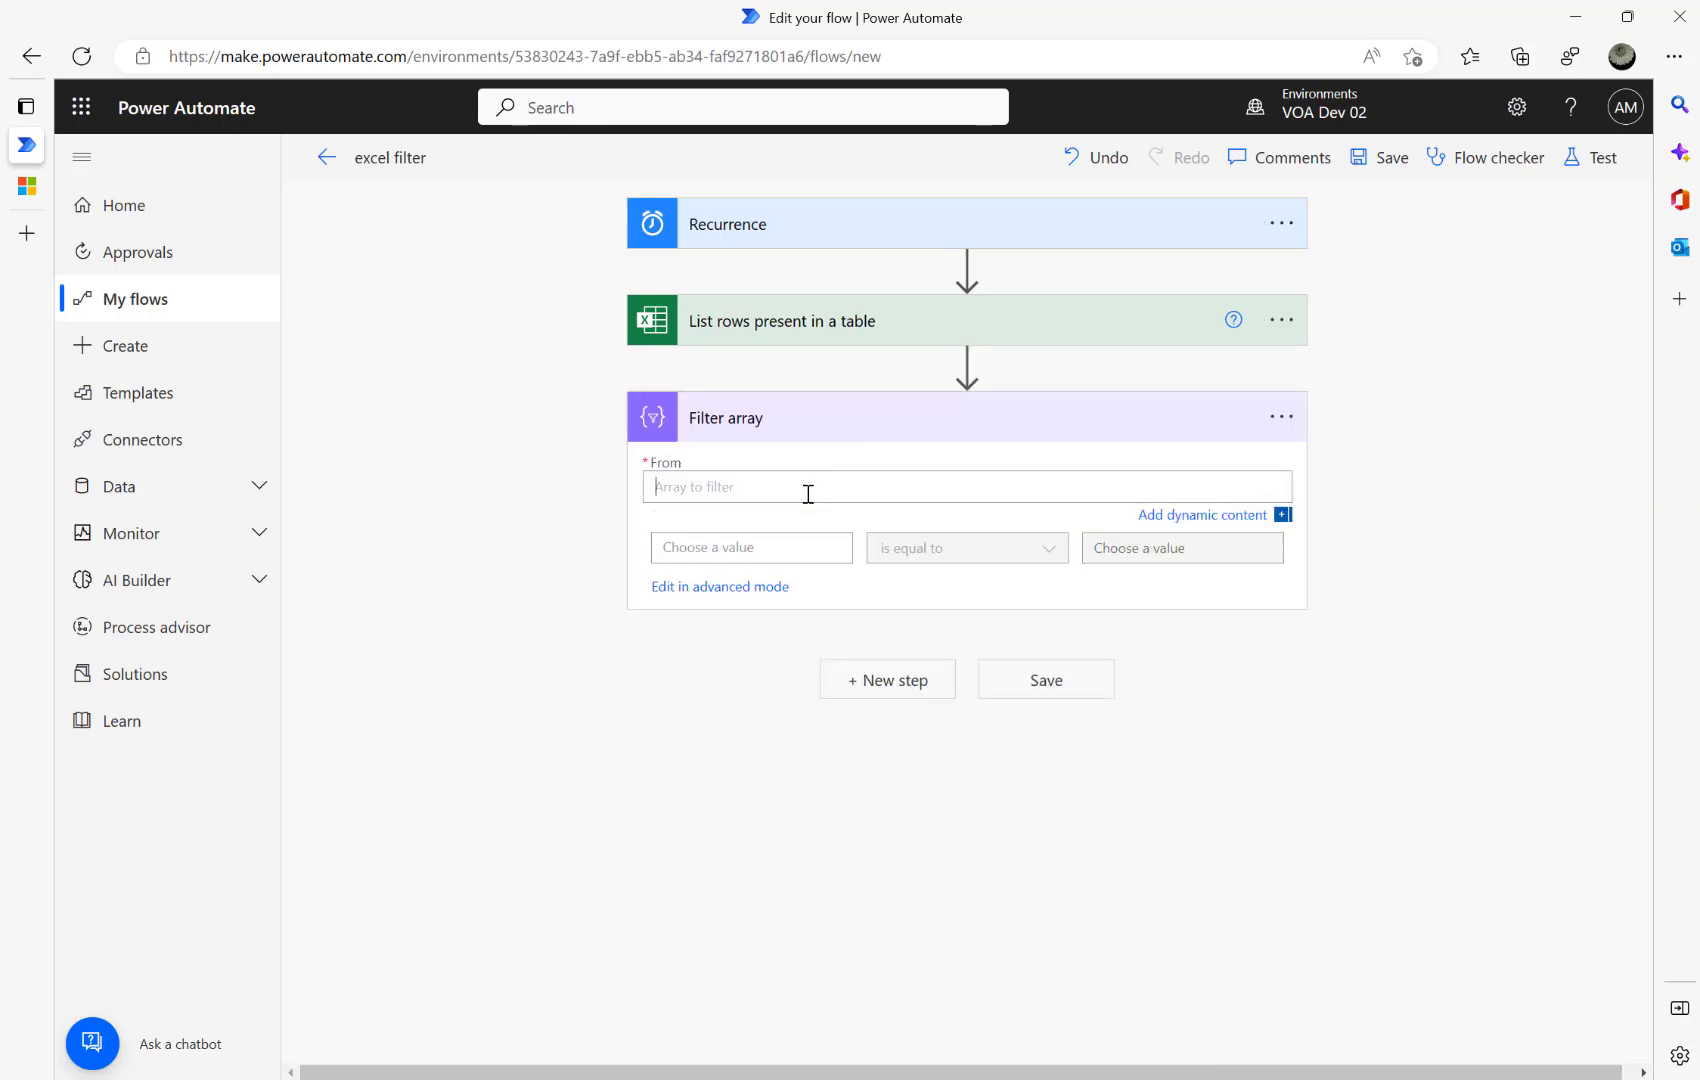
{"action": "left_click", "coordinate": [1318, 705]}
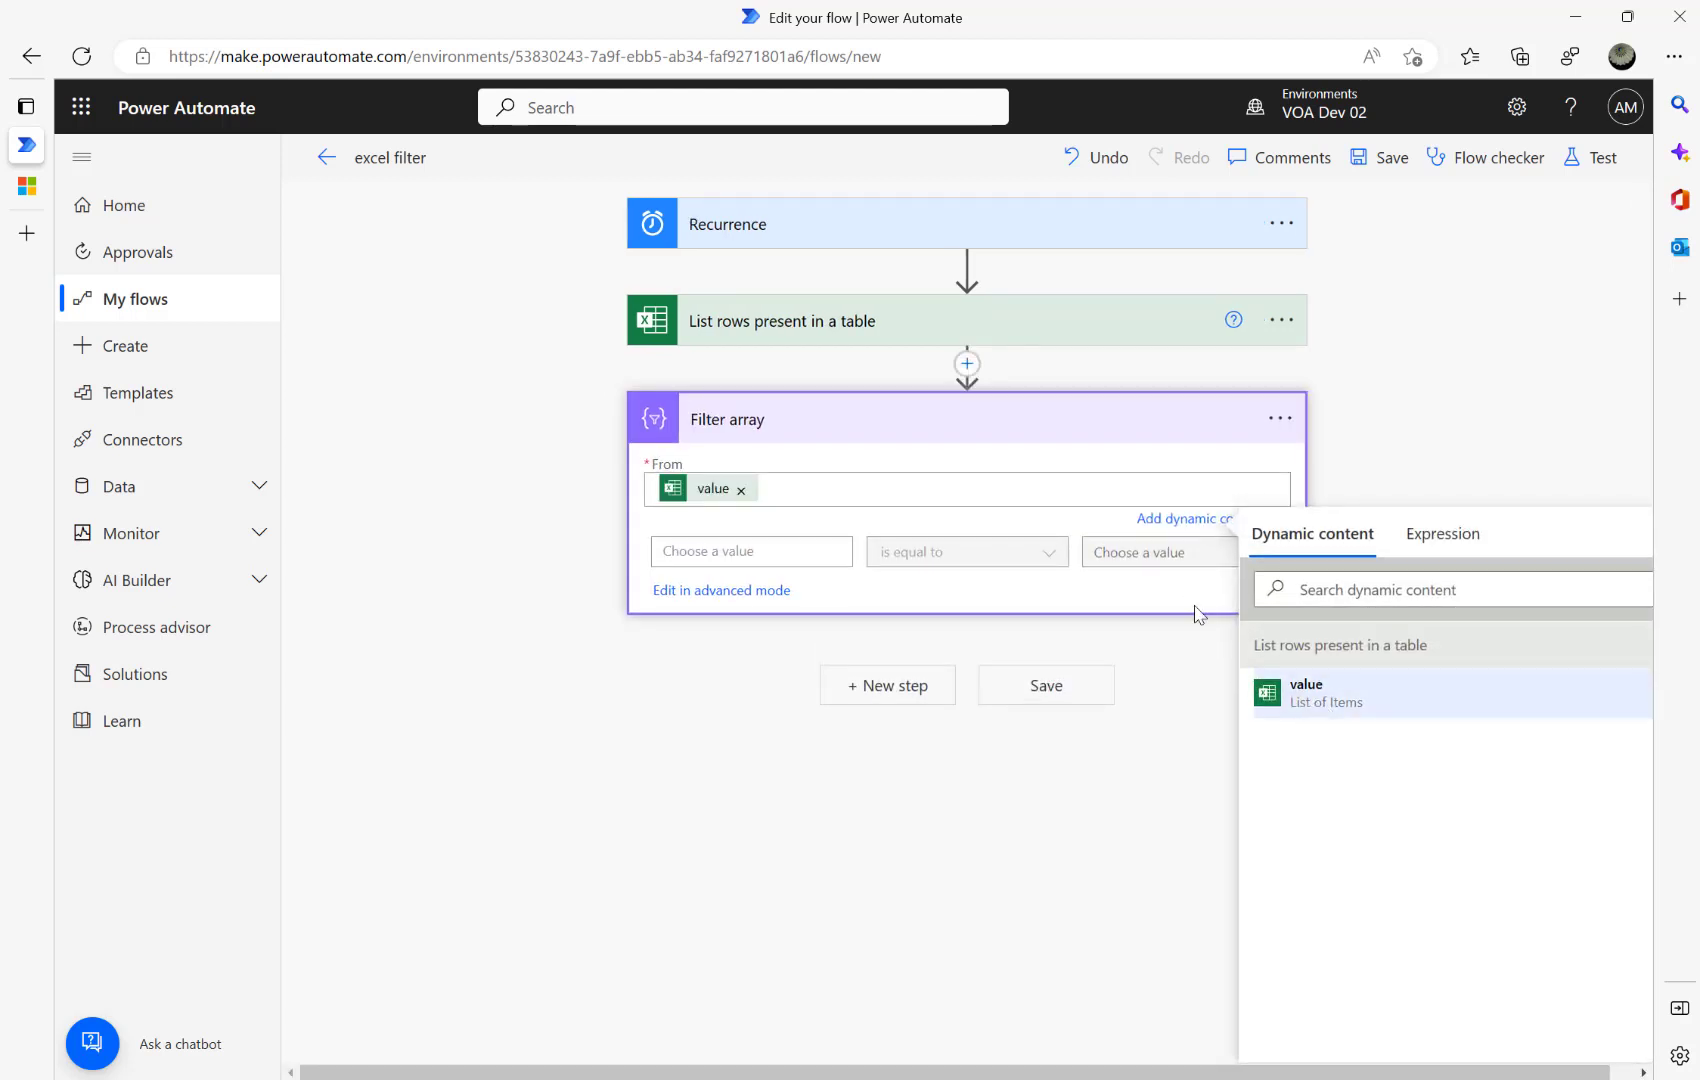
Enter the expression formatDateTime(item()?['DueDate'],'yyyy-MM-dd') for the first value of the Filter array condition.
{"action": "left_click", "coordinate": [737, 556]}
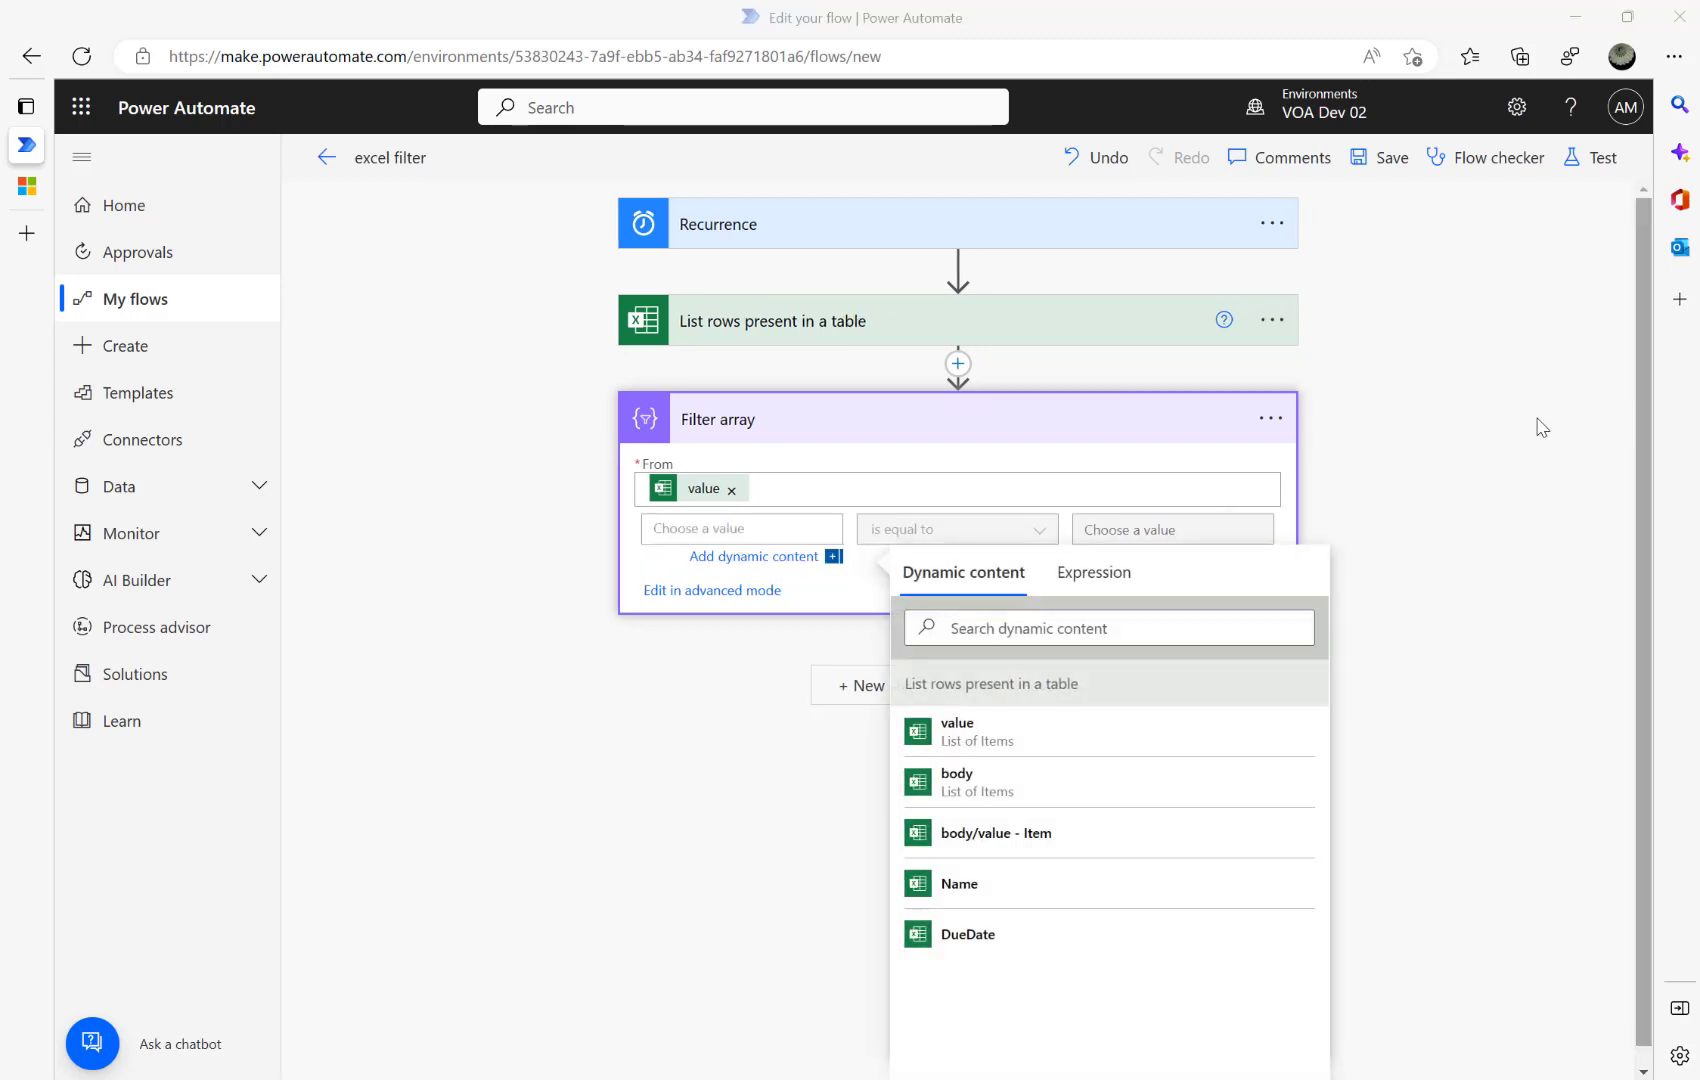
{"action": "left_click", "coordinate": [710, 527]}
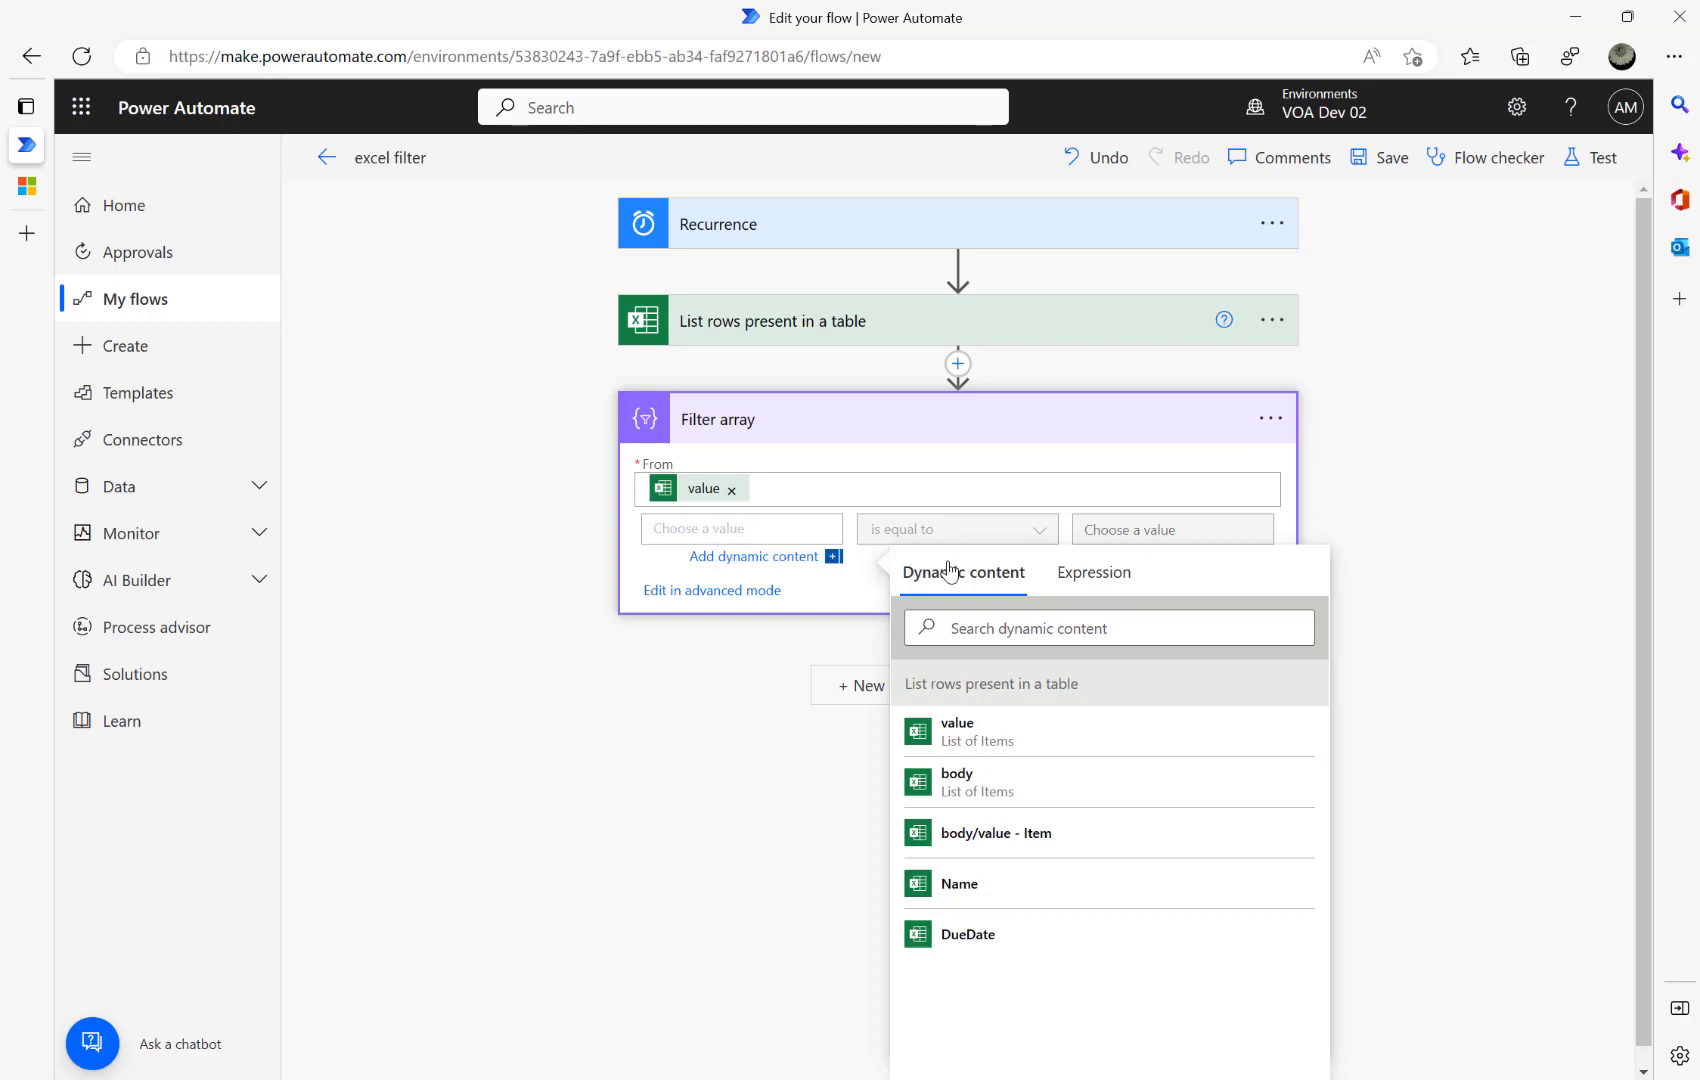
{"action": "left_click", "coordinate": [1096, 573]}
{"action": "key", "text": "ctrl+v"}
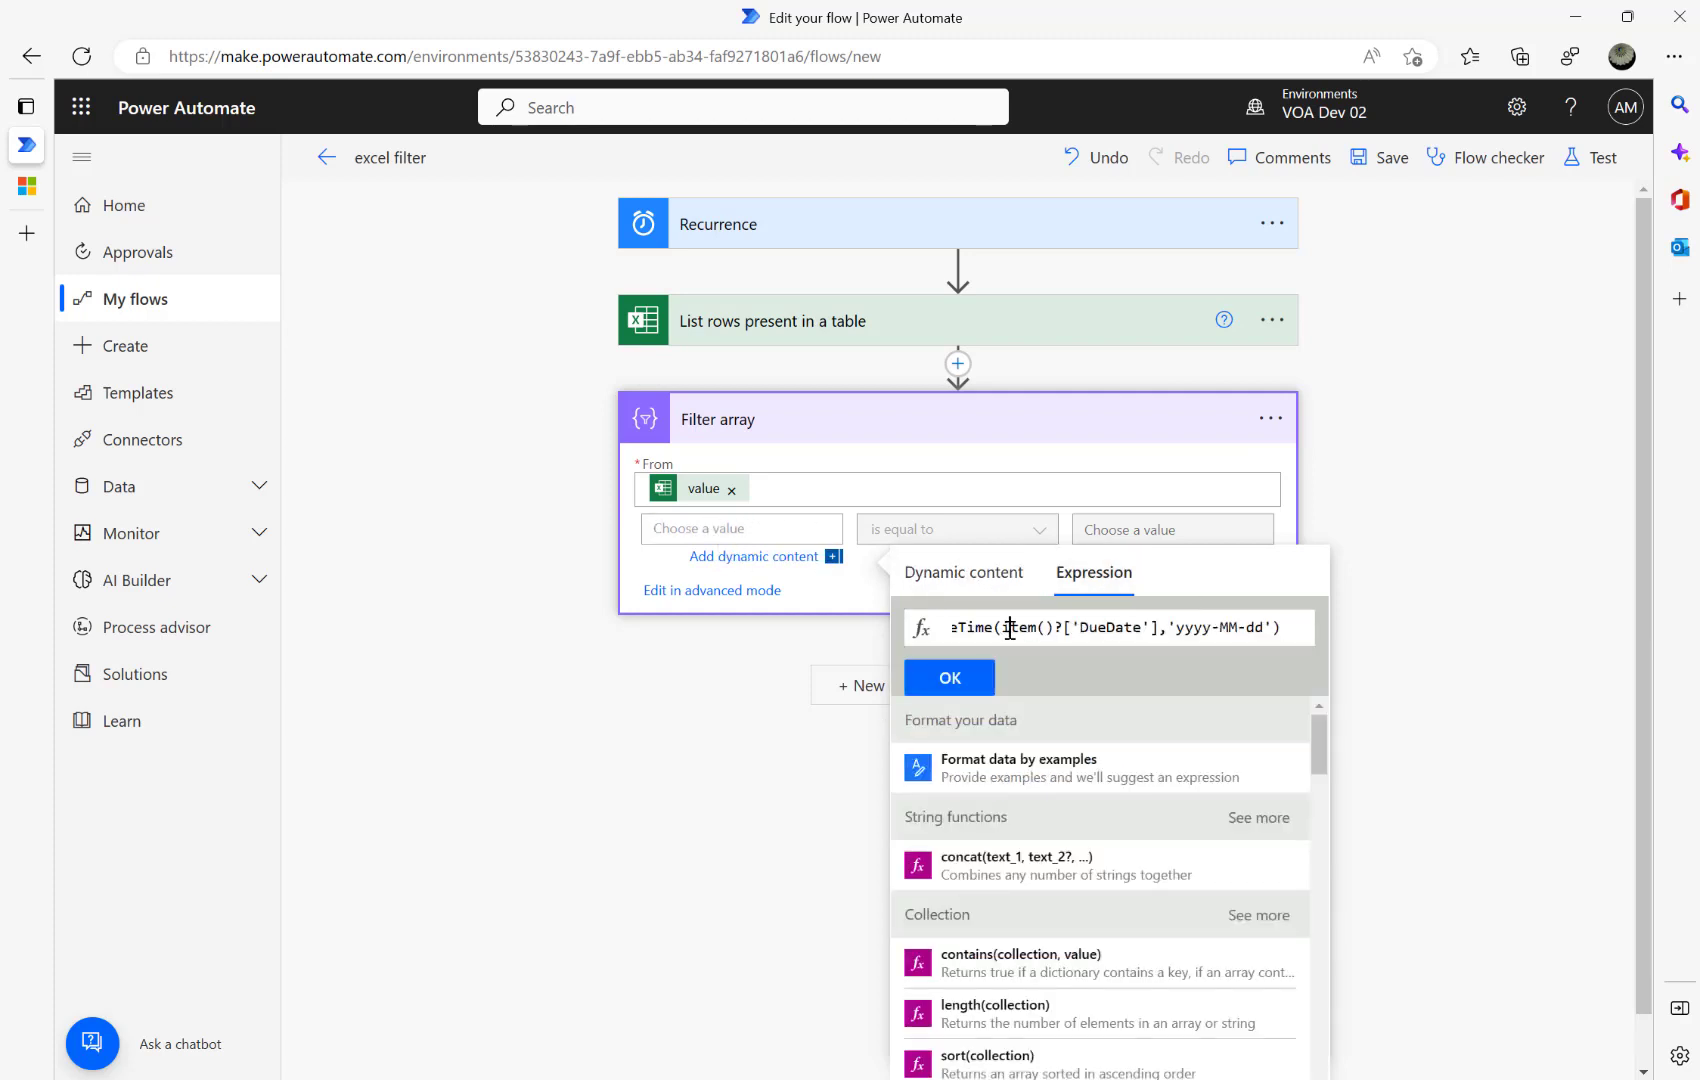
Review the DueDate formatting expression from start to end and insert it as the first value of the Filter array condition.
{"action": "key", "text": "Home"}
{"action": "key", "text": "Right"}
{"action": "key", "text": "Right"}
{"action": "key", "text": "Right"}
{"action": "key", "text": "Right"}
{"action": "key", "text": "Right"}
{"action": "key", "text": "Right"}
{"action": "key", "text": "Right"}
{"action": "key", "text": "Right"}
{"action": "key", "text": "Right"}
{"action": "key", "text": "Right"}
{"action": "key", "text": "Right"}
{"action": "key", "text": "Right"}
{"action": "key", "text": "Right"}
{"action": "key", "text": "Right"}
{"action": "key", "text": "Right"}
{"action": "key", "text": "Right"}
{"action": "key", "text": "Right"}
{"action": "key", "text": "Right"}
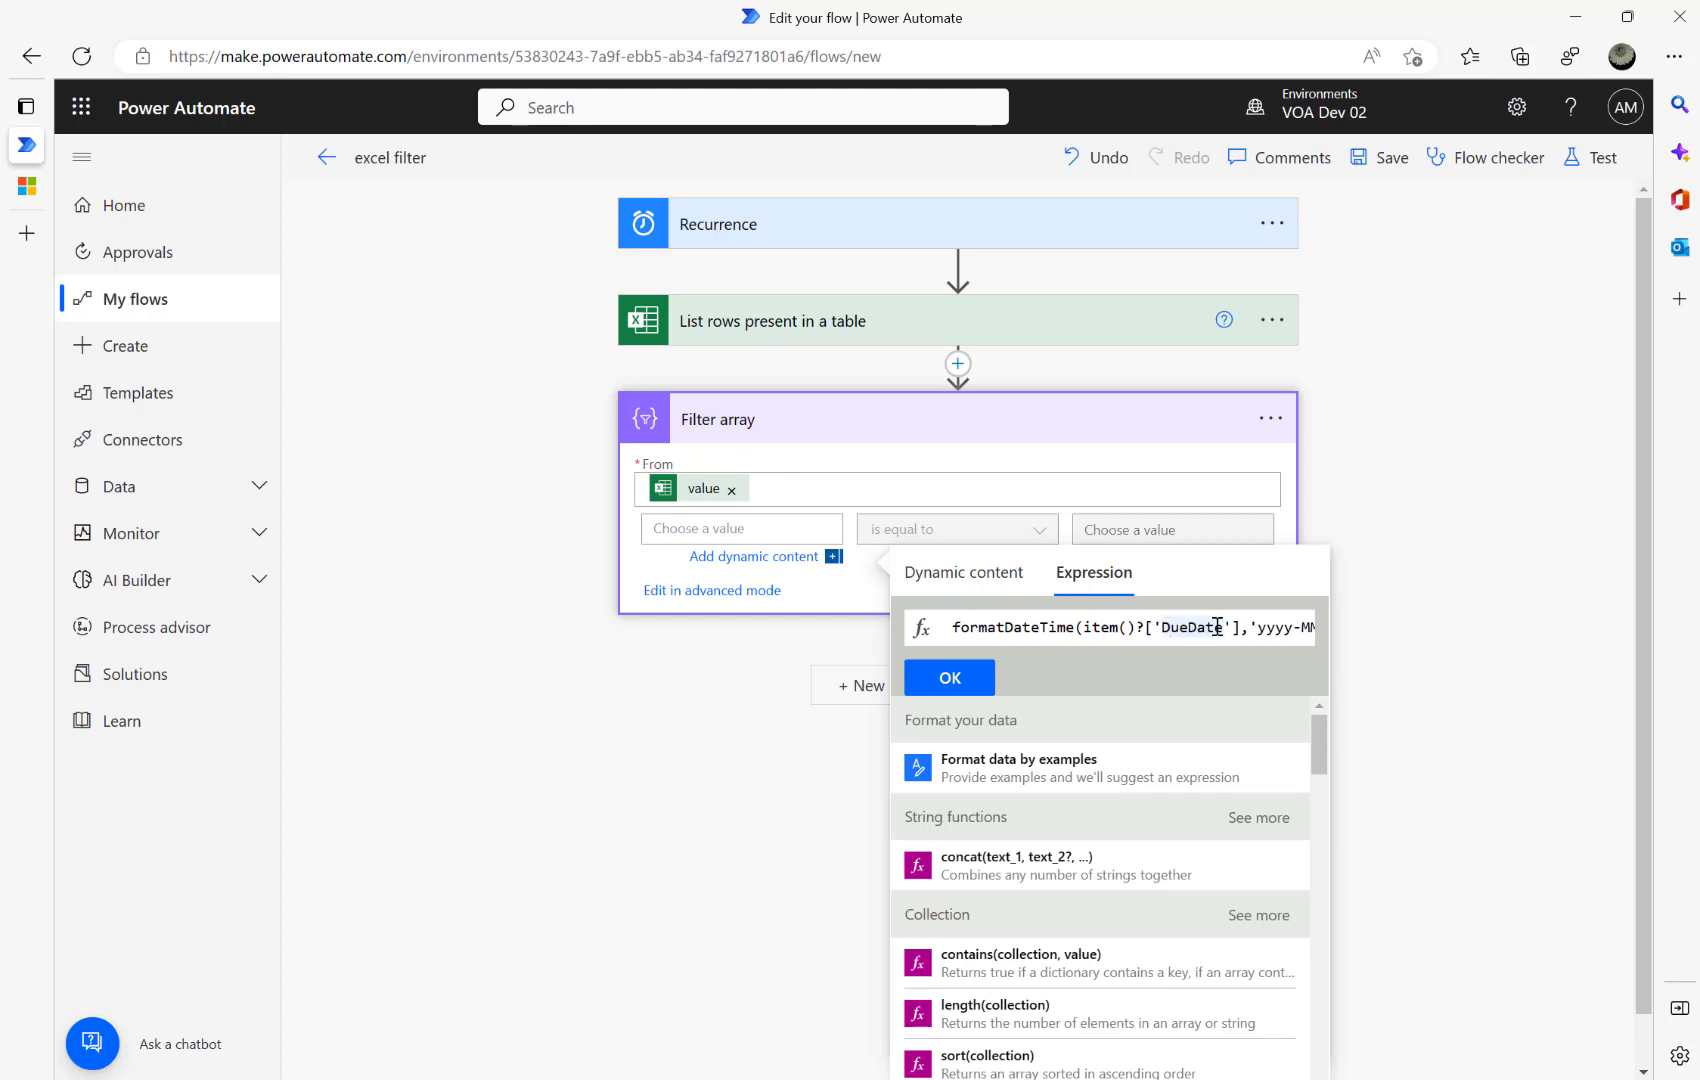
{"action": "key", "text": "End"}
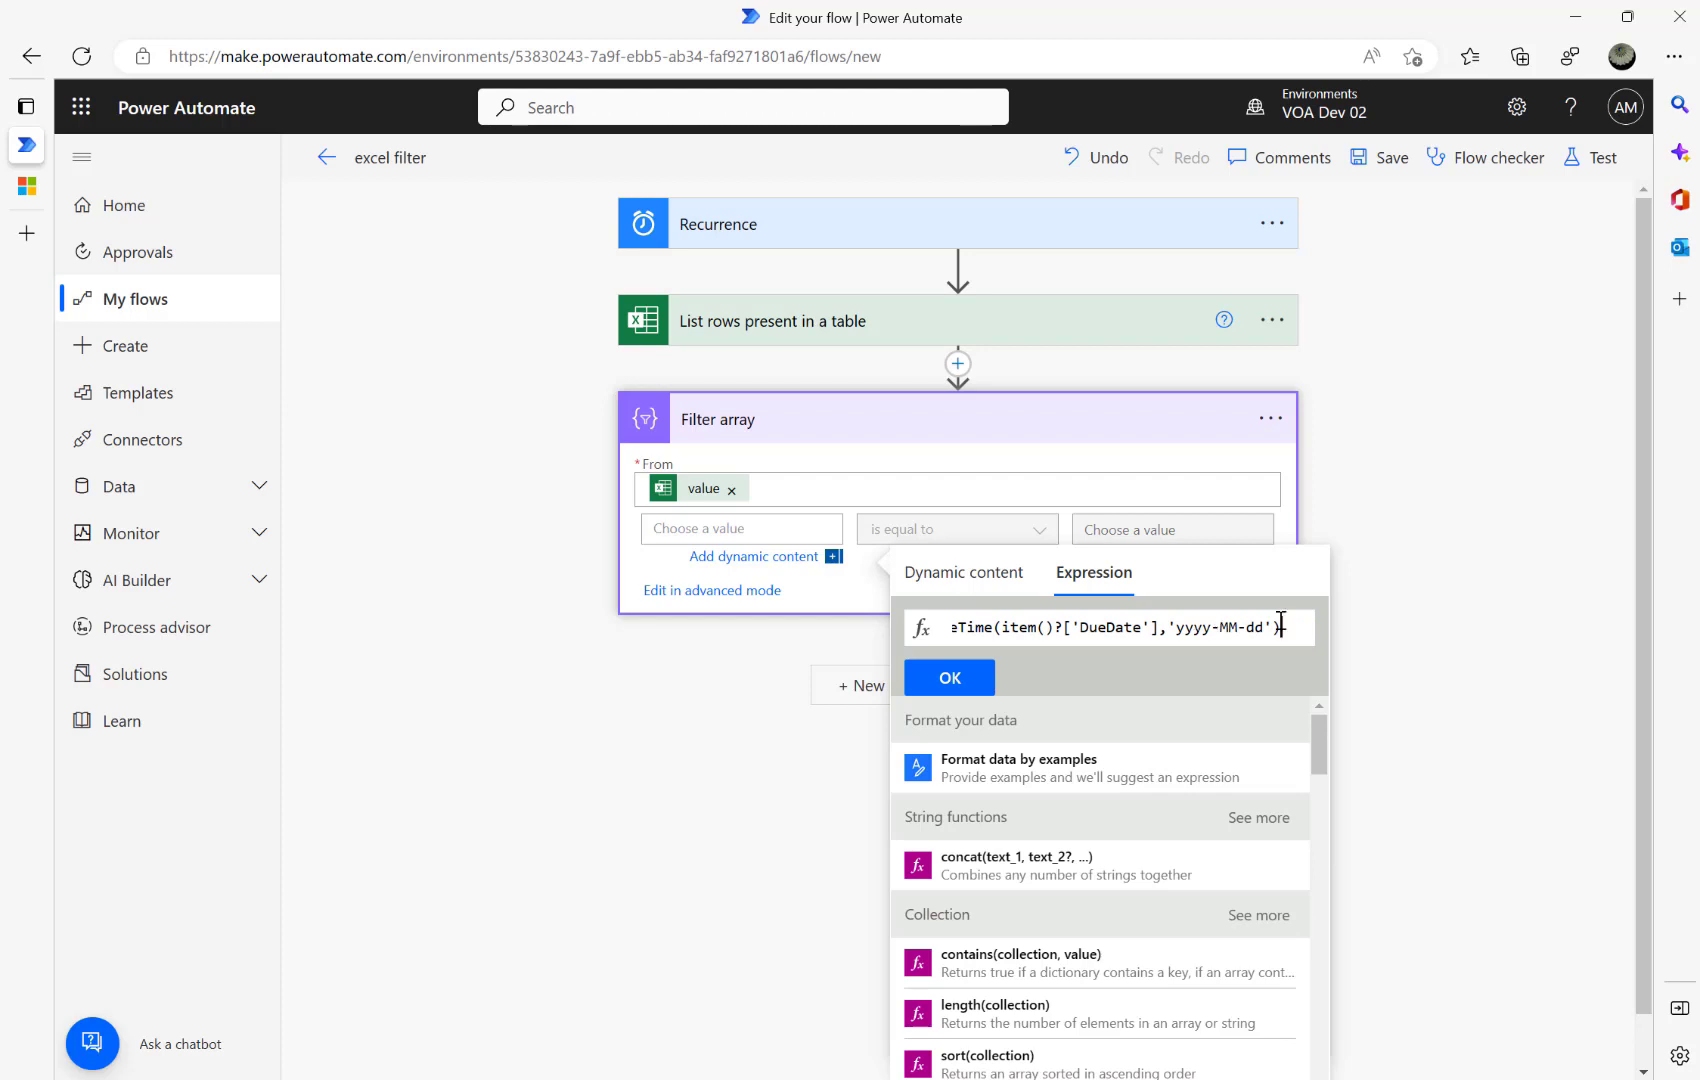
{"action": "left_click", "coordinate": [950, 678]}
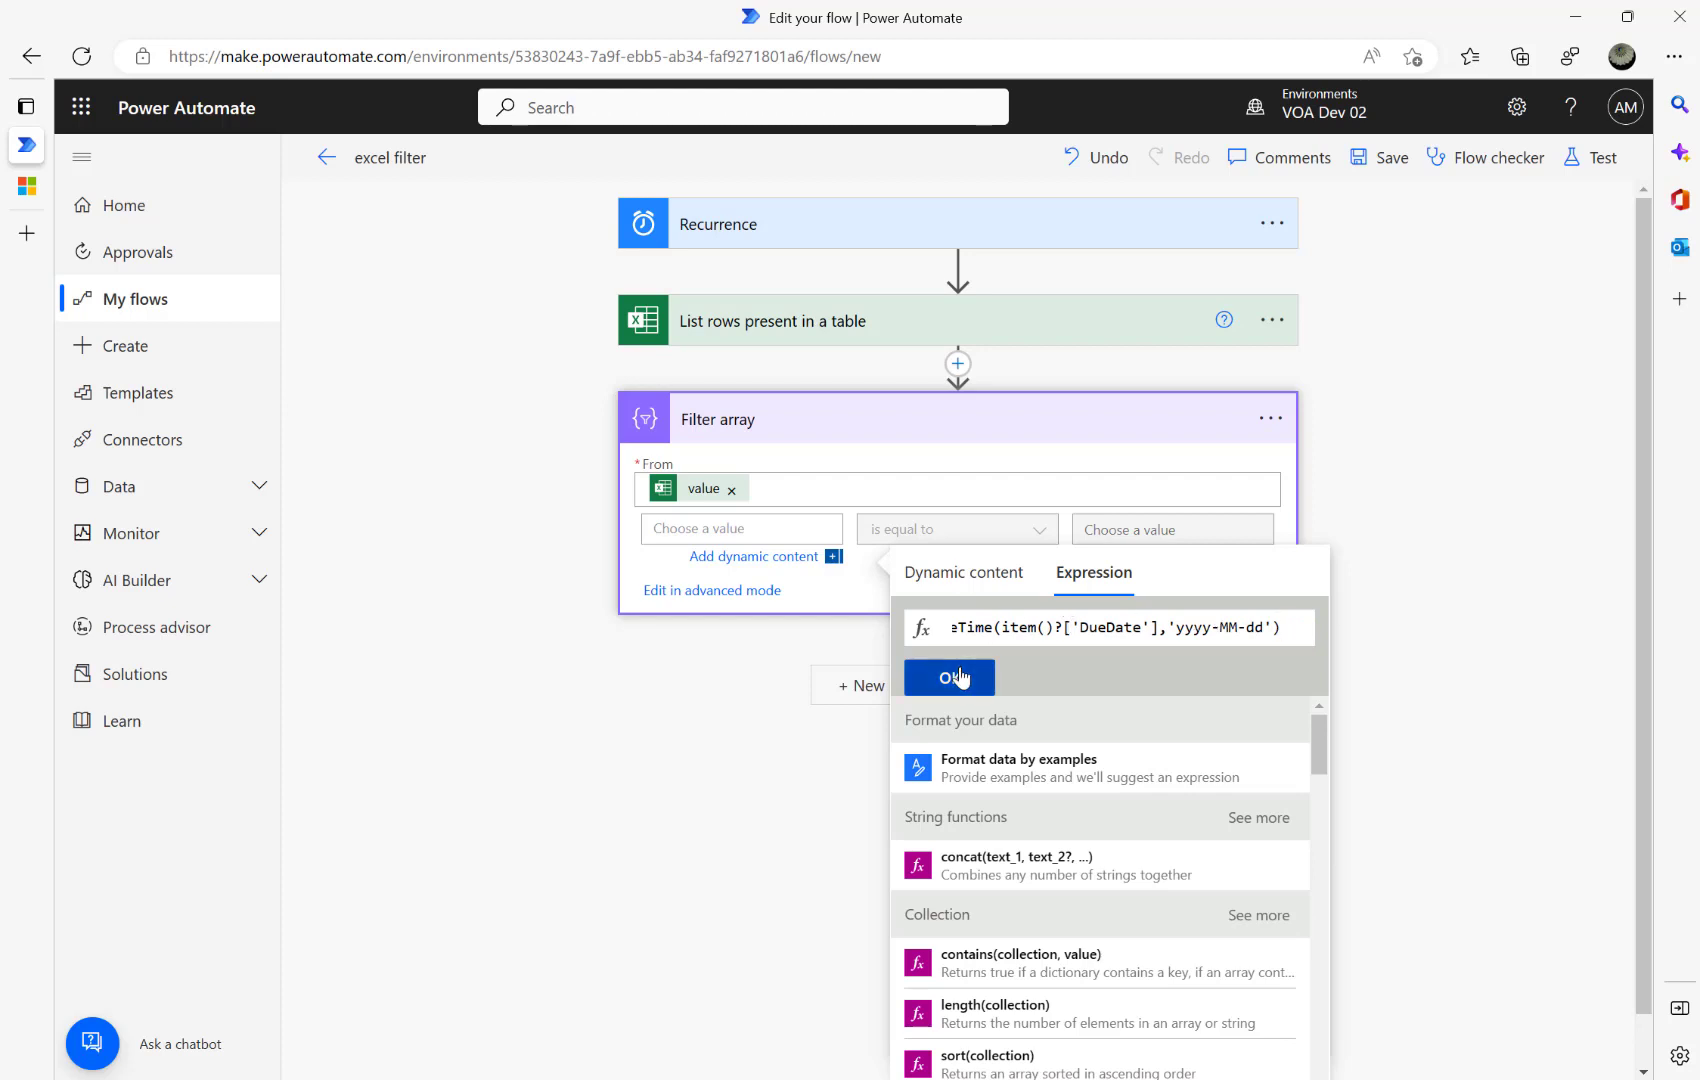
Set the second value of the Filter array condition to the expression formatDateTime(utcNow(), 'yyyy-MM-dd').
{"action": "left_click", "coordinate": [1148, 528]}
{"action": "left_click", "coordinate": [1422, 580]}
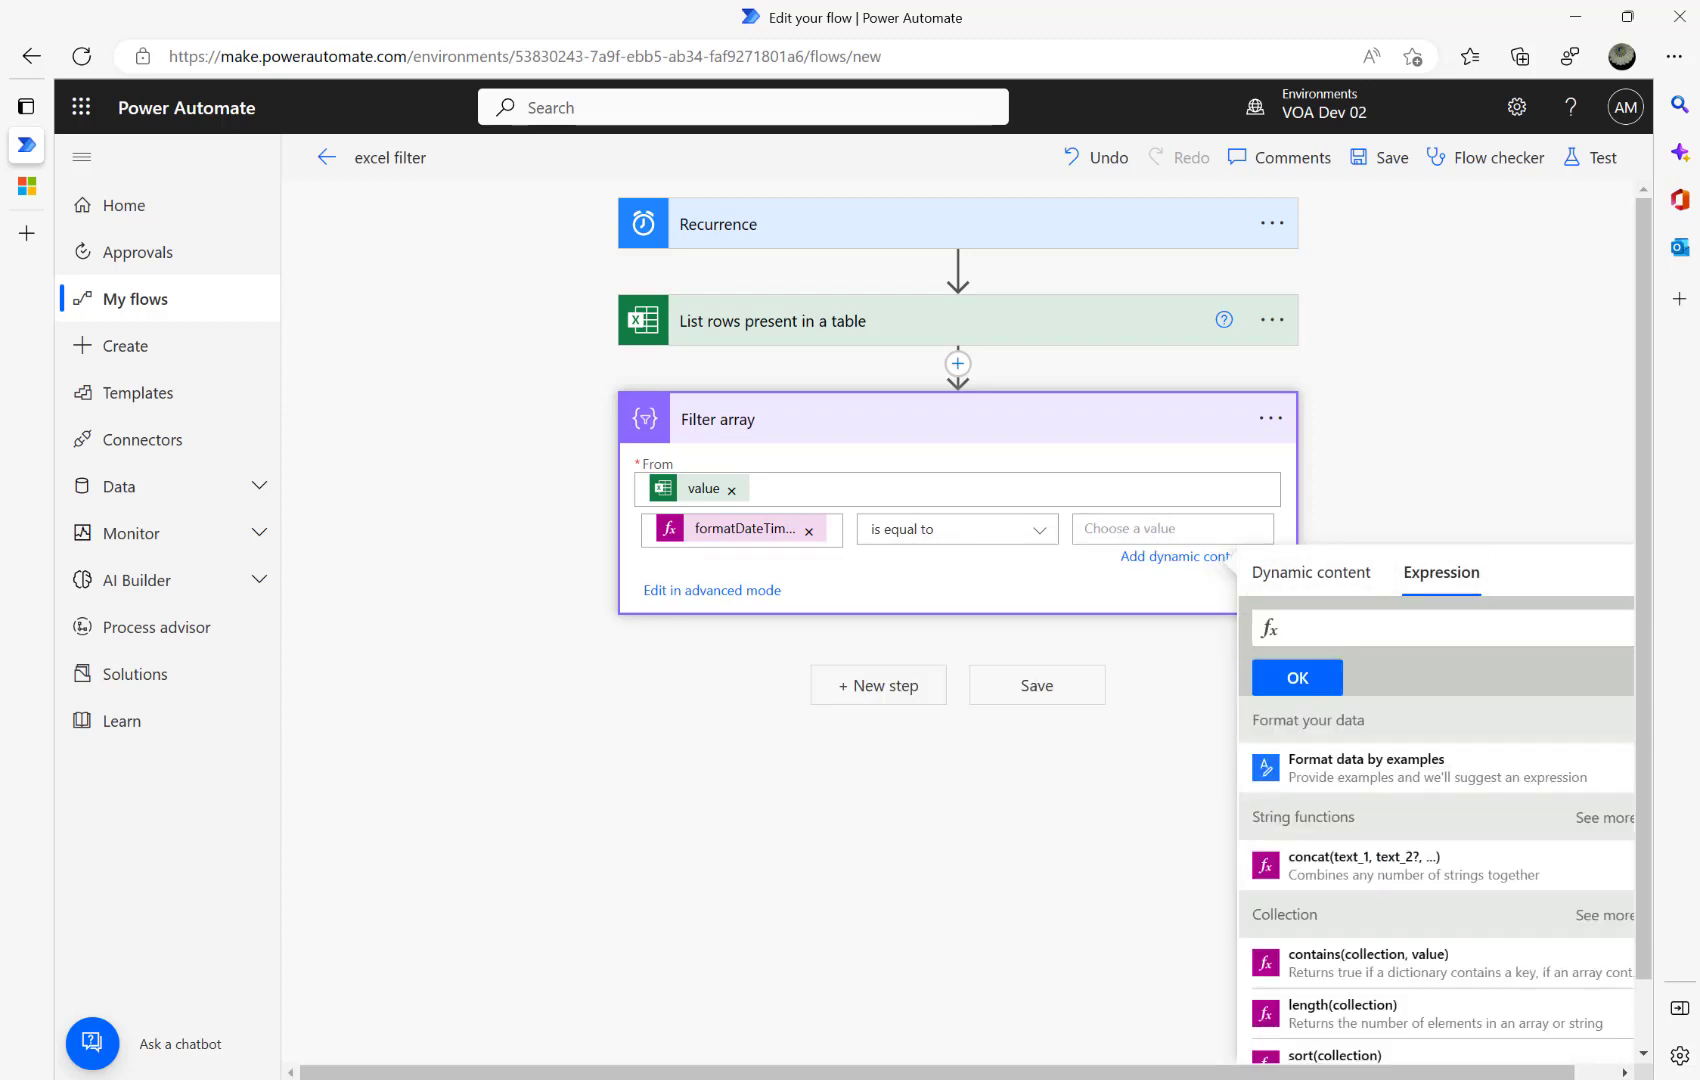
{"action": "left_click", "coordinate": [1347, 627]}
{"action": "type", "text": "formatDateTime(utcNow(), 'yyyy-MM-dd')"}
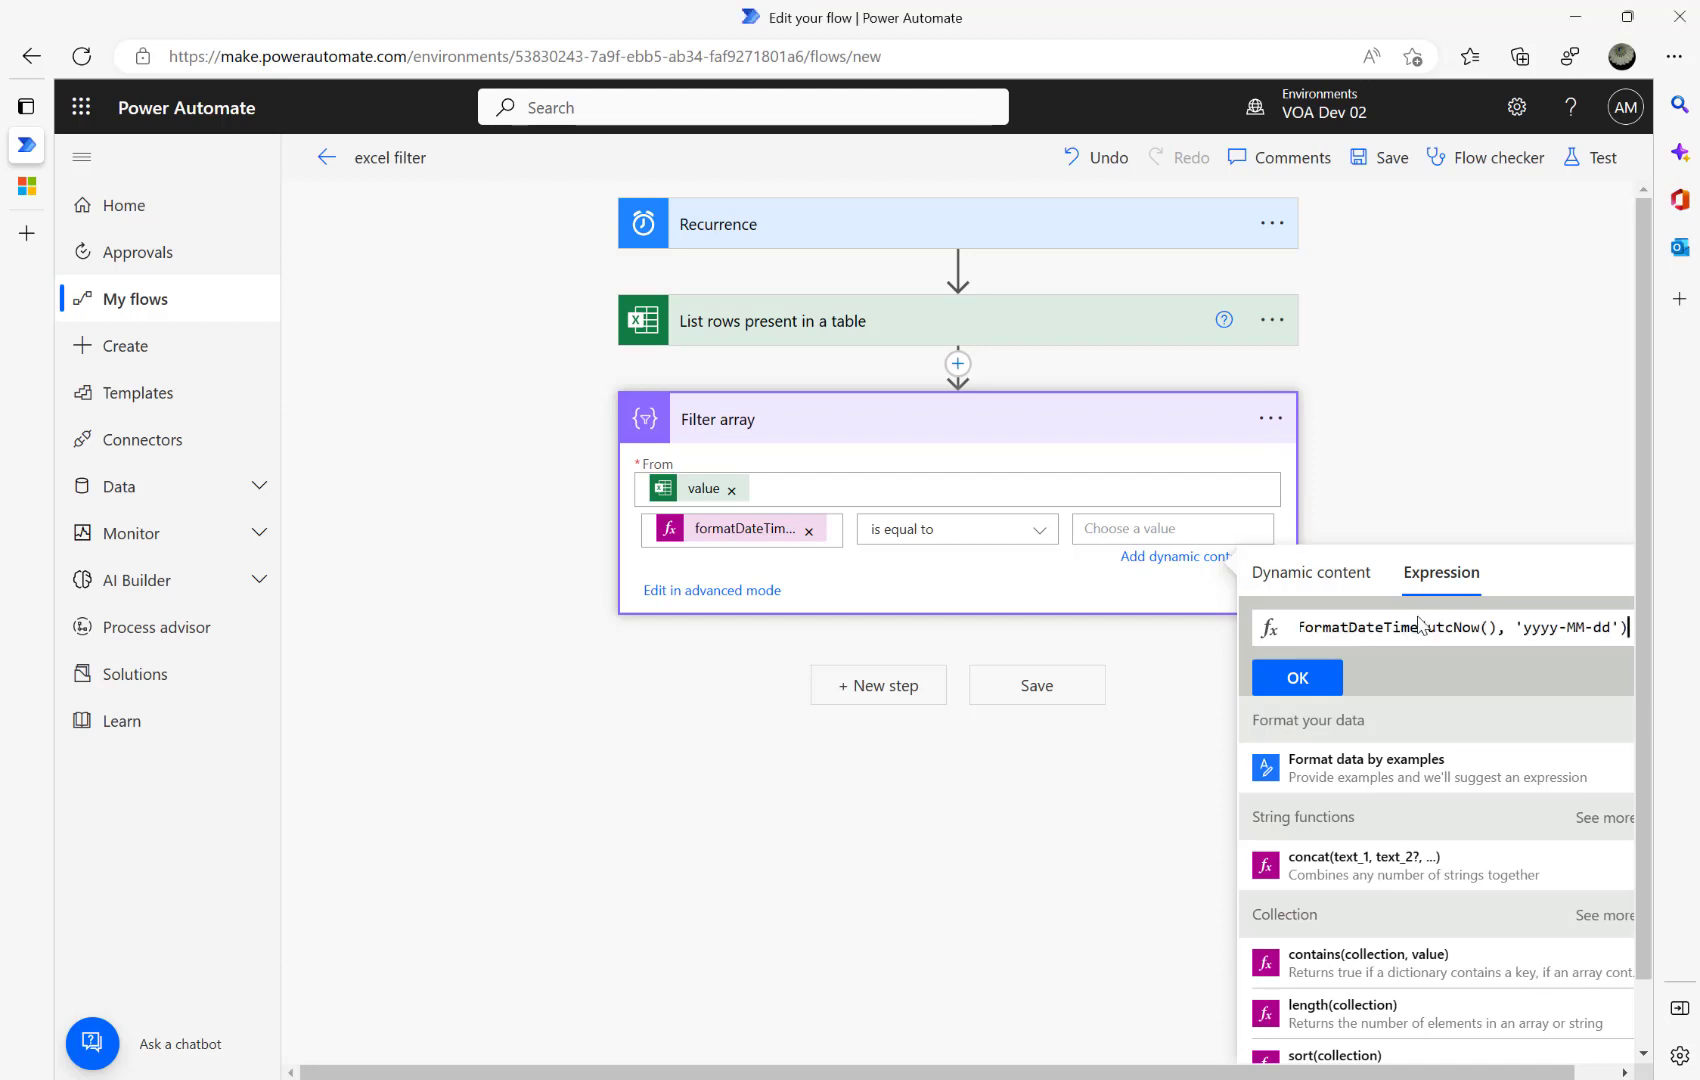
{"action": "left_click_drag", "start_coordinate": [1429, 626], "coordinate": [1498, 627]}
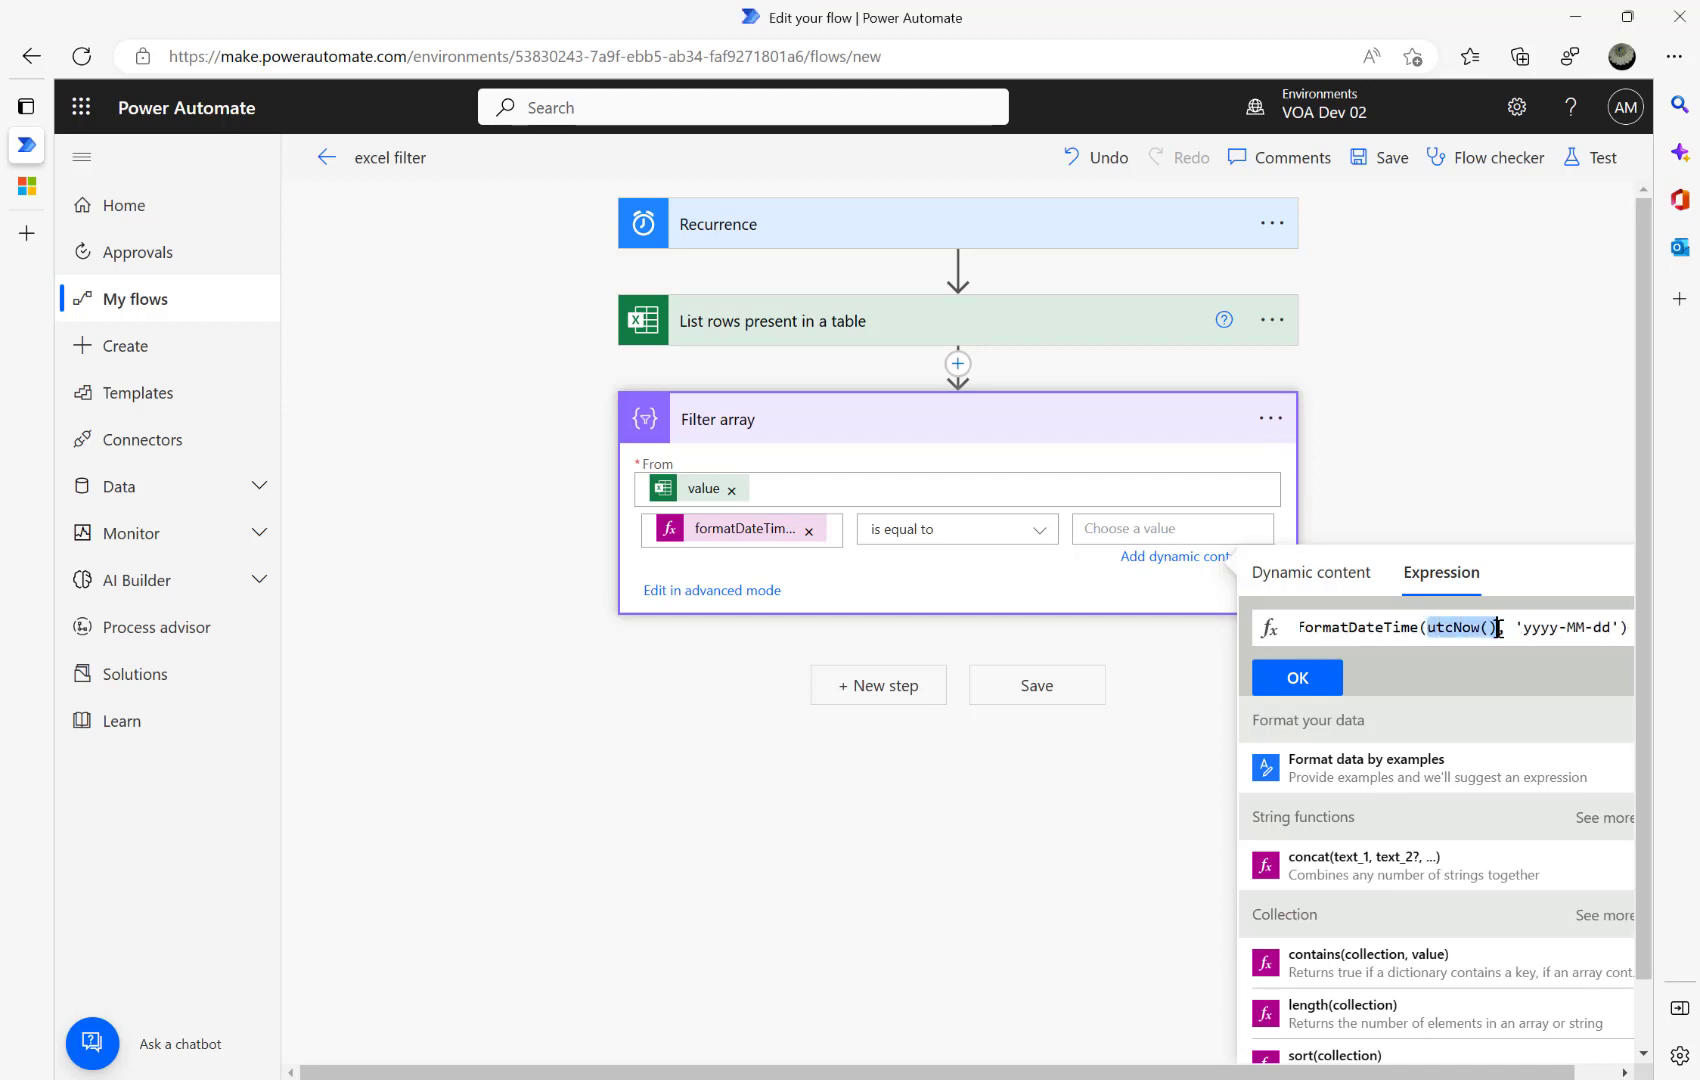
{"action": "left_click", "coordinate": [1345, 627]}
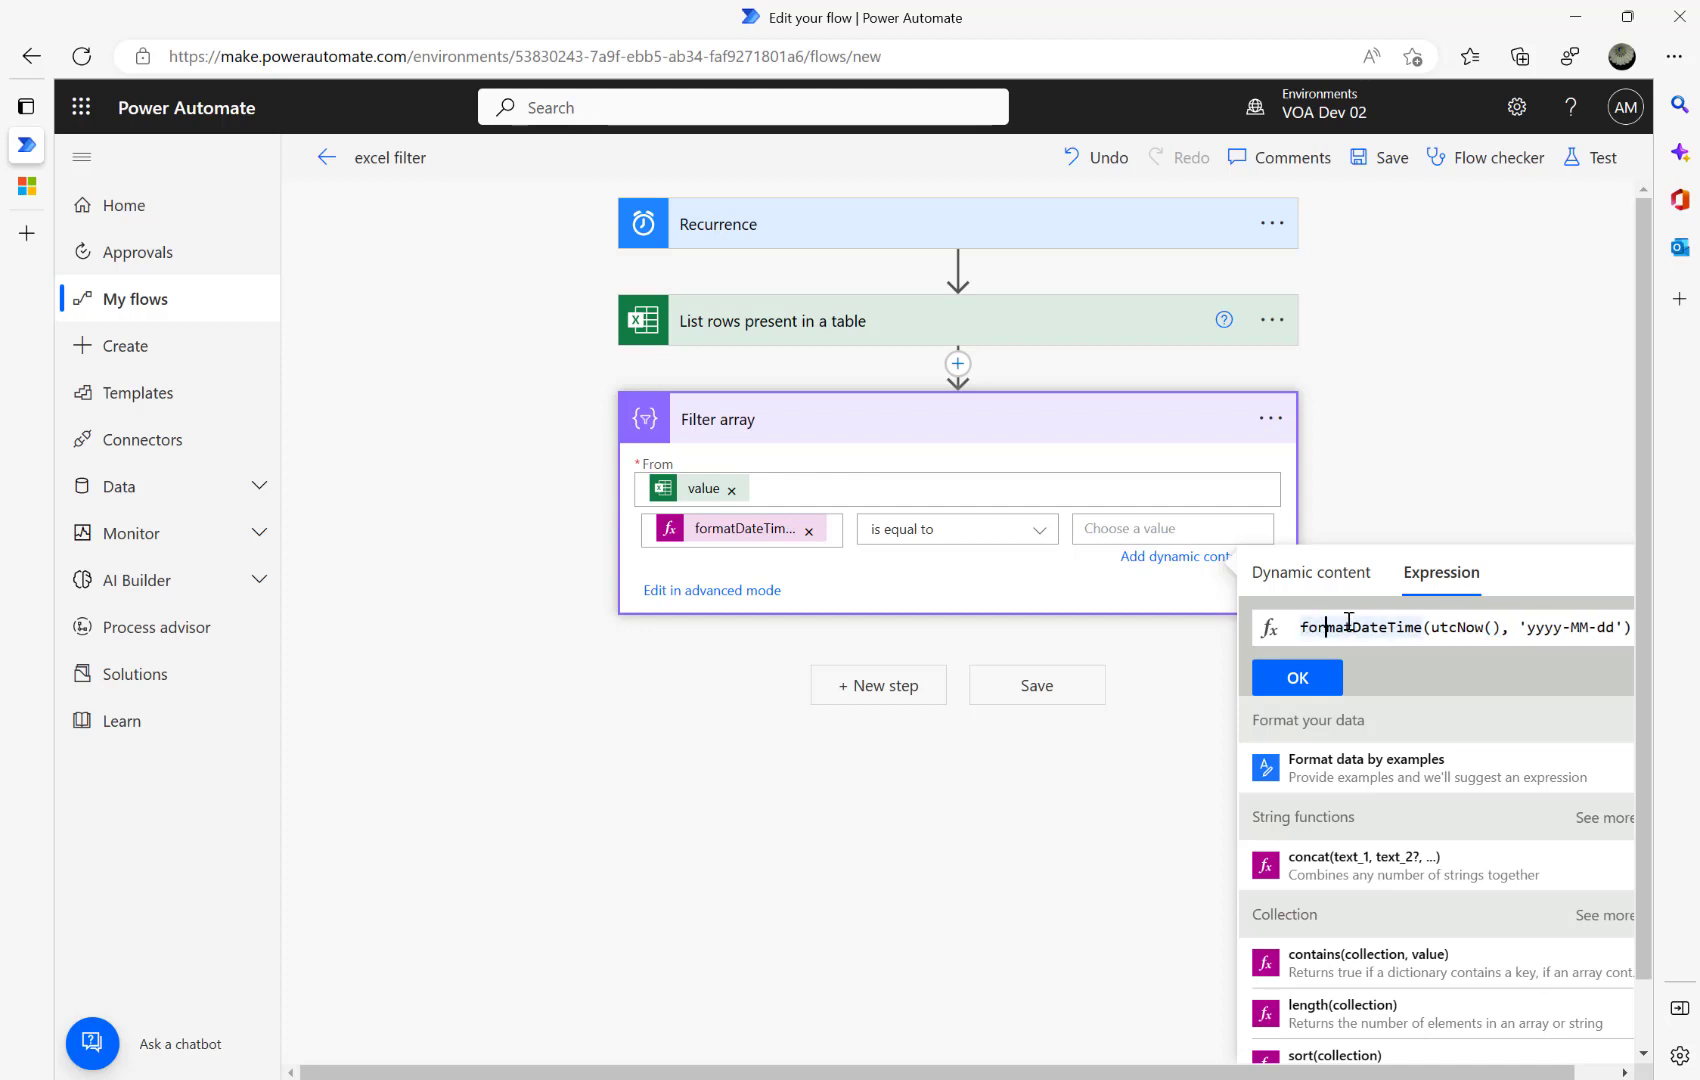
{"action": "key", "text": "Right"}
{"action": "key", "text": "Right"}
{"action": "key", "text": "Right"}
{"action": "key", "text": "Right"}
{"action": "key", "text": "Right"}
{"action": "key", "text": "Right"}
{"action": "key", "text": "Right"}
{"action": "key", "text": "Right"}
{"action": "key", "text": "Right"}
{"action": "key", "text": "Right"}
{"action": "key", "text": "Right"}
{"action": "key", "text": "Right"}
{"action": "key", "text": "Right"}
{"action": "key", "text": "Right"}
{"action": "key", "text": "Right"}
{"action": "key", "text": "Right"}
{"action": "key", "text": "Right"}
{"action": "key", "text": "Right"}
{"action": "key", "text": "Right"}
{"action": "key", "text": "Right"}
{"action": "key", "text": "Right"}
{"action": "key", "text": "Right"}
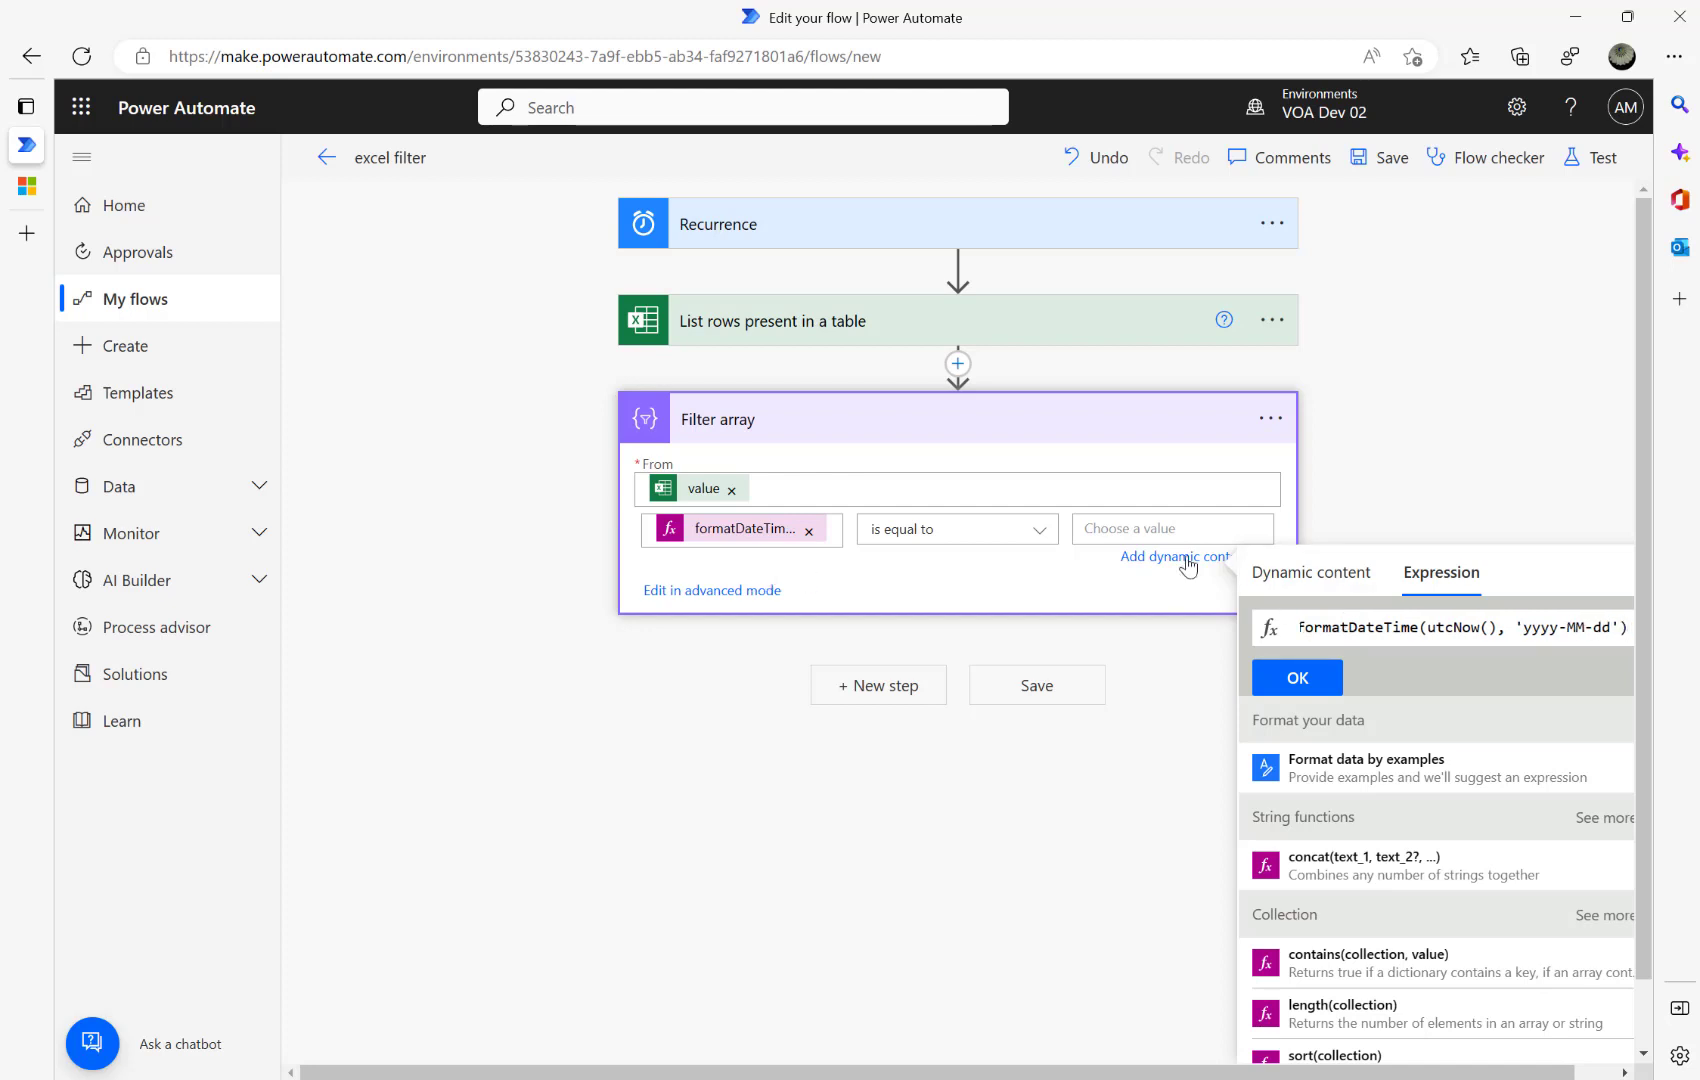
{"action": "left_click", "coordinate": [1297, 688]}
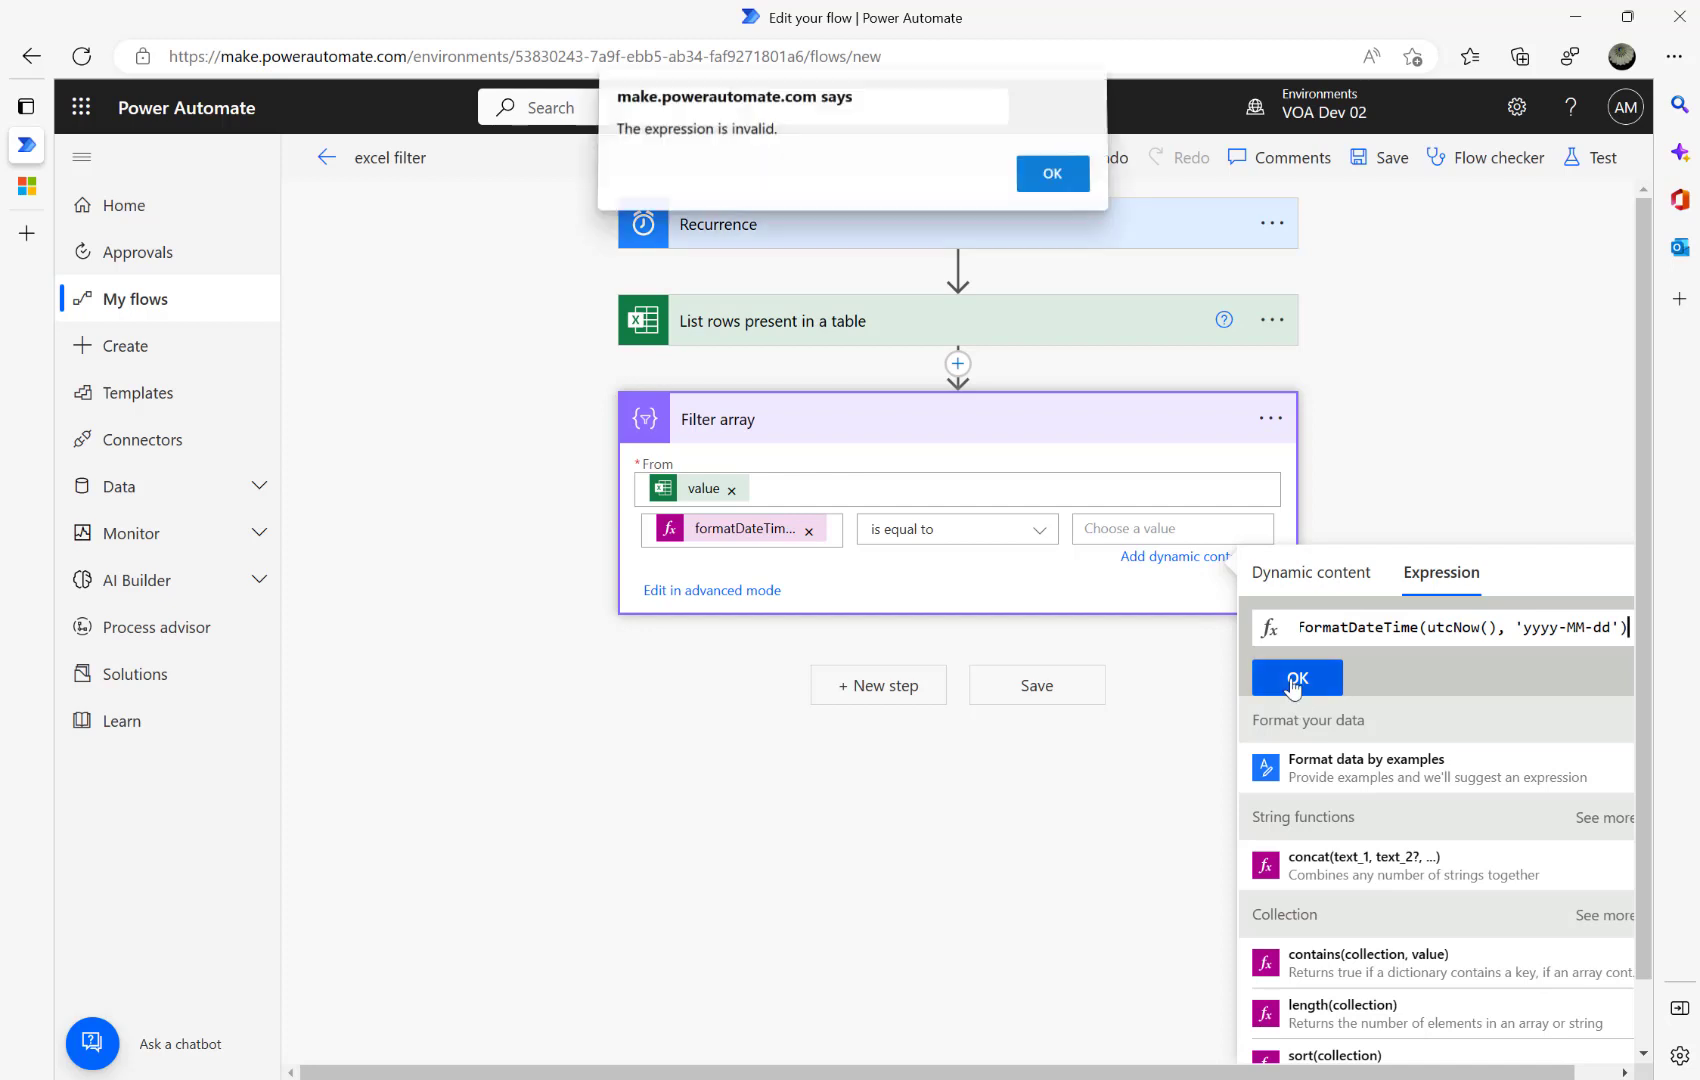
{"action": "left_click", "coordinate": [1050, 182]}
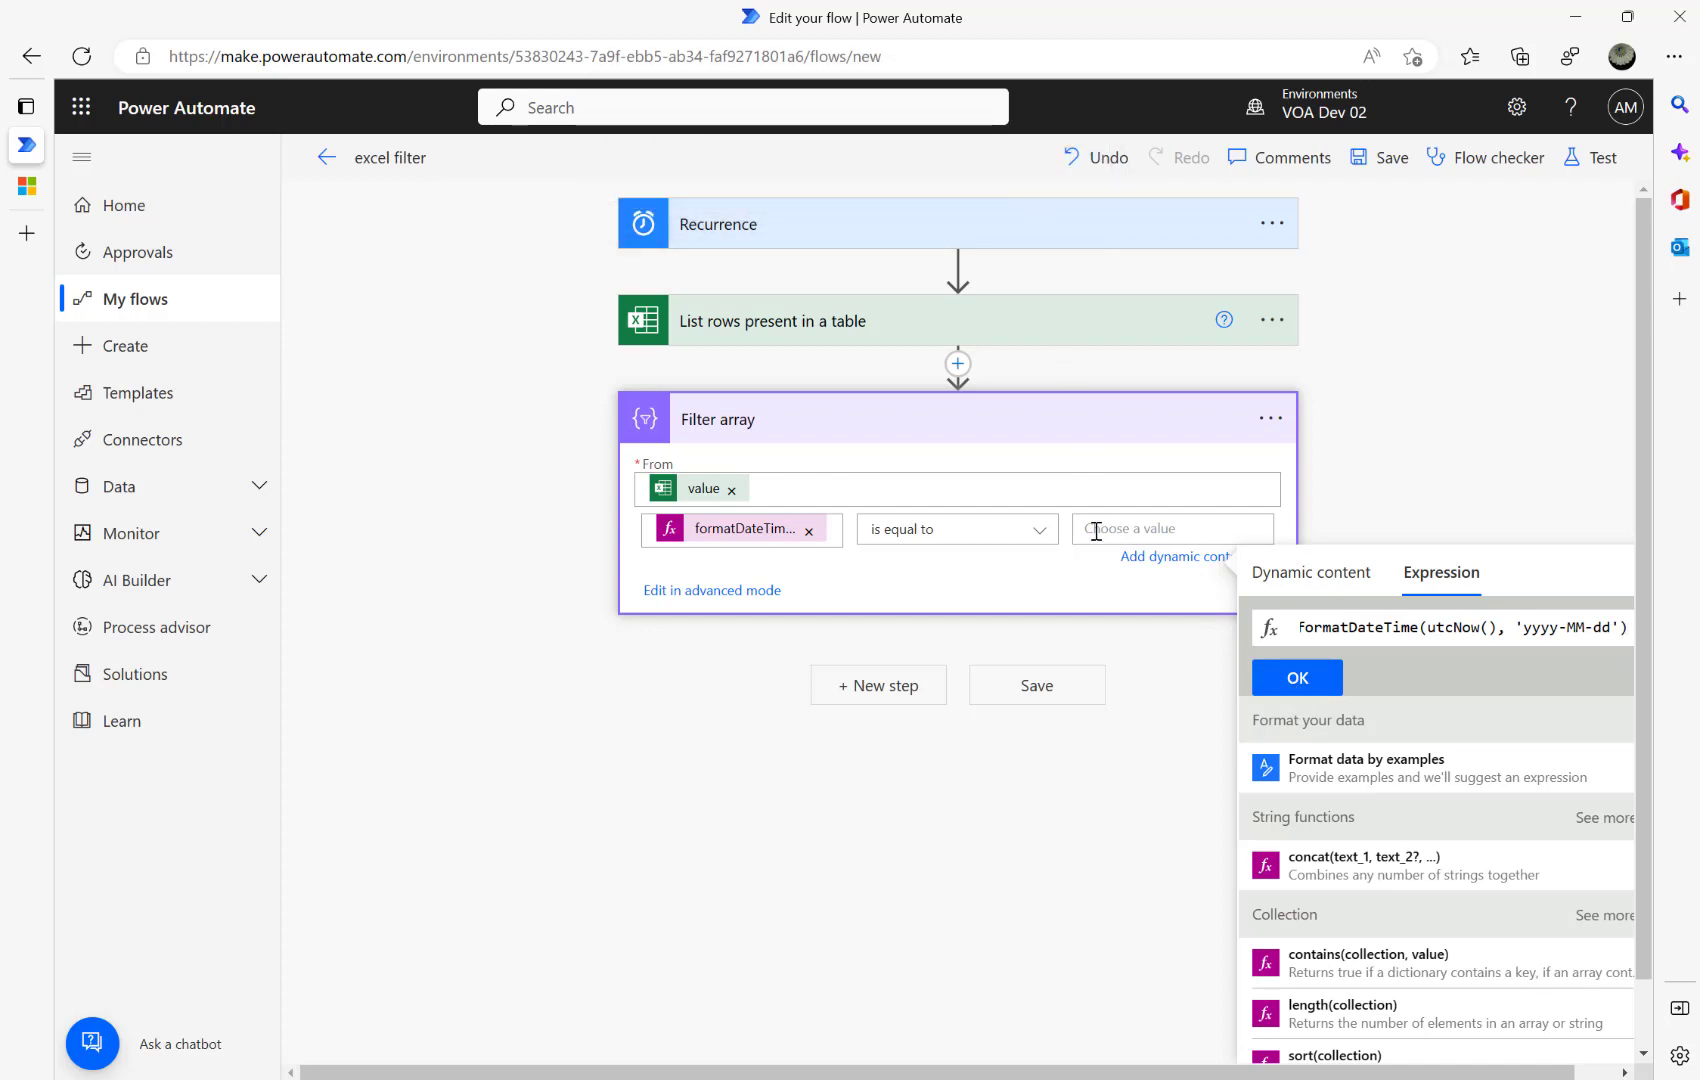
{"action": "left_click", "coordinate": [1290, 690]}
Save the flow and run it with a manual test.
{"action": "left_click", "coordinate": [1577, 172]}
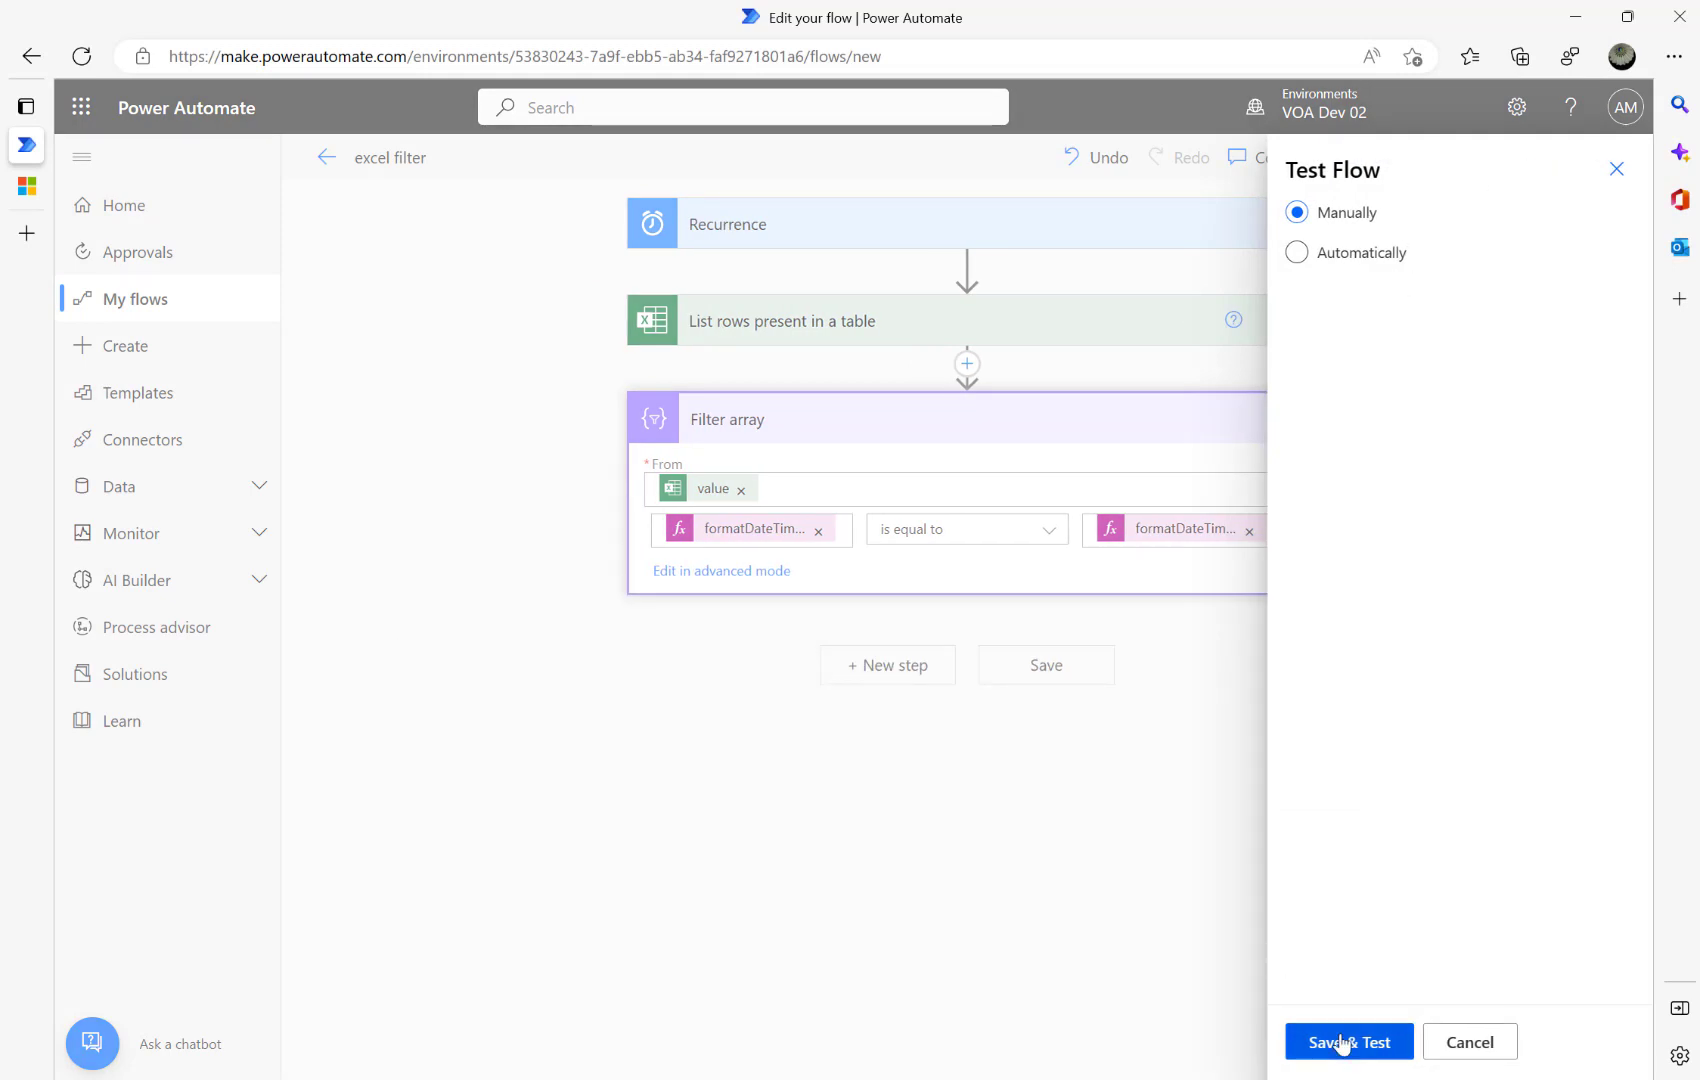
{"action": "left_click", "coordinate": [1343, 1043]}
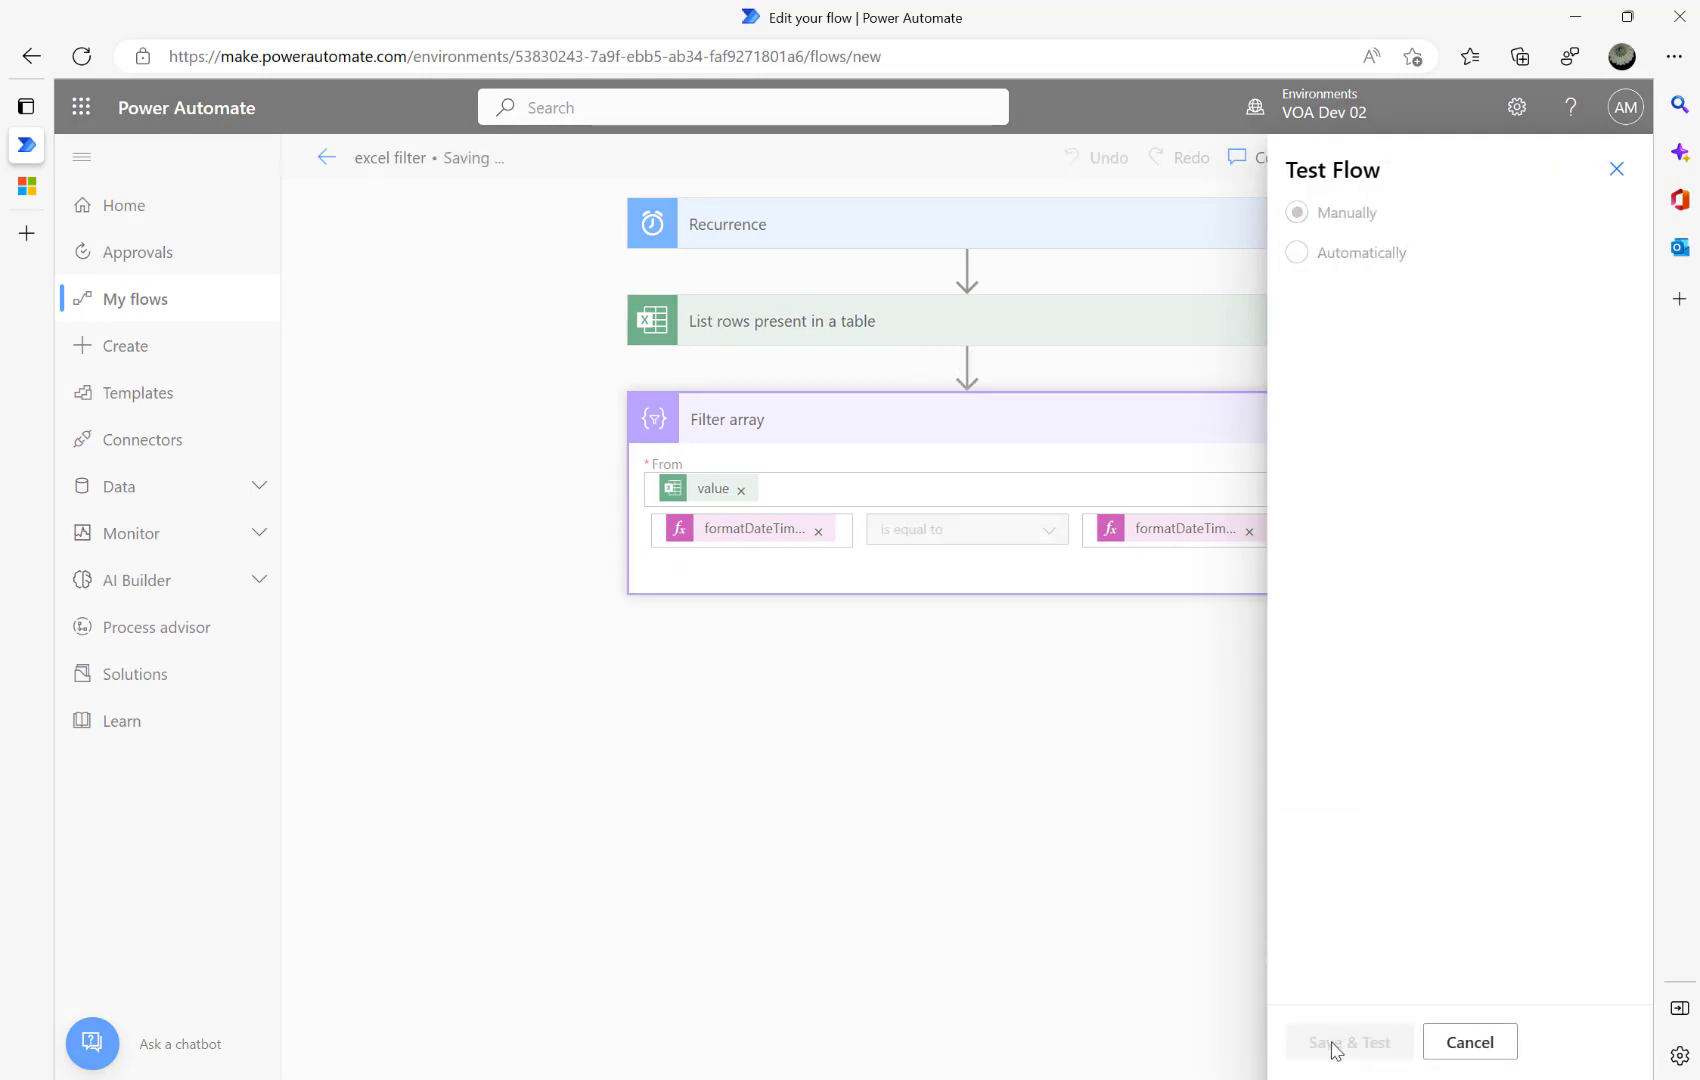
{"action": "left_click", "coordinate": [1332, 1043]}
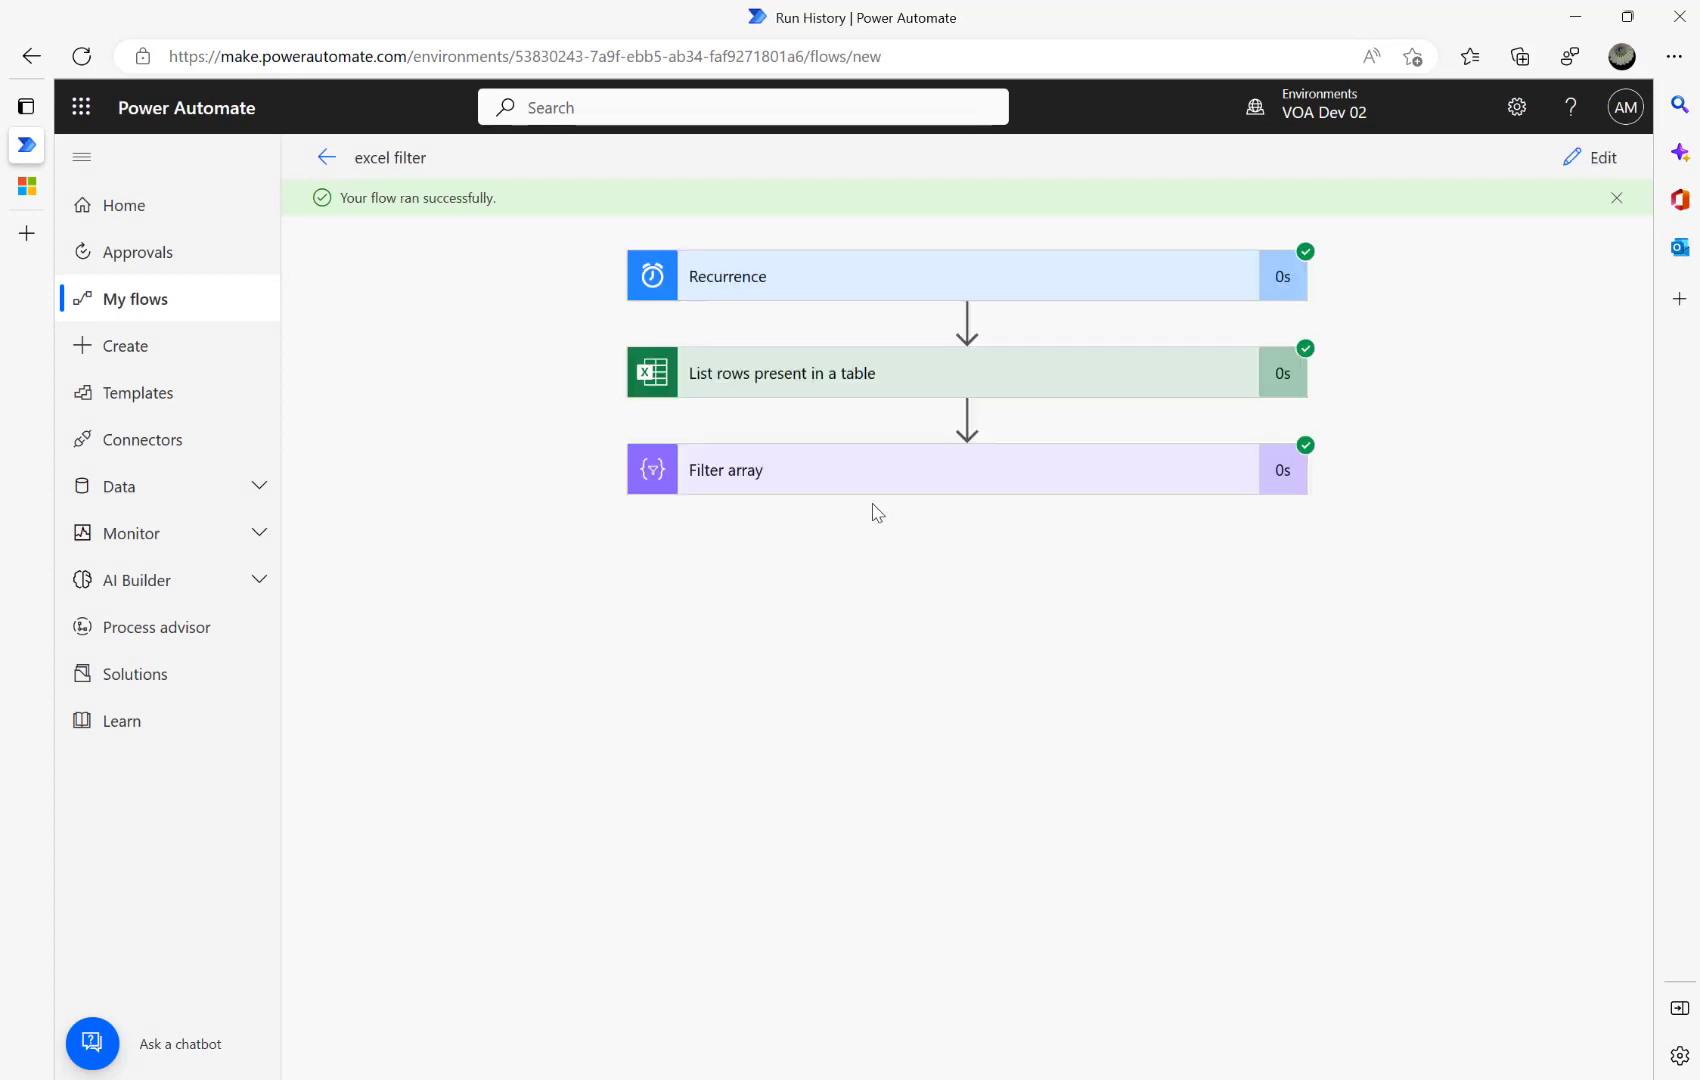
Examine the names and DueDate values of the rows in the Filter array's raw outputs.
{"action": "left_click", "coordinate": [862, 474]}
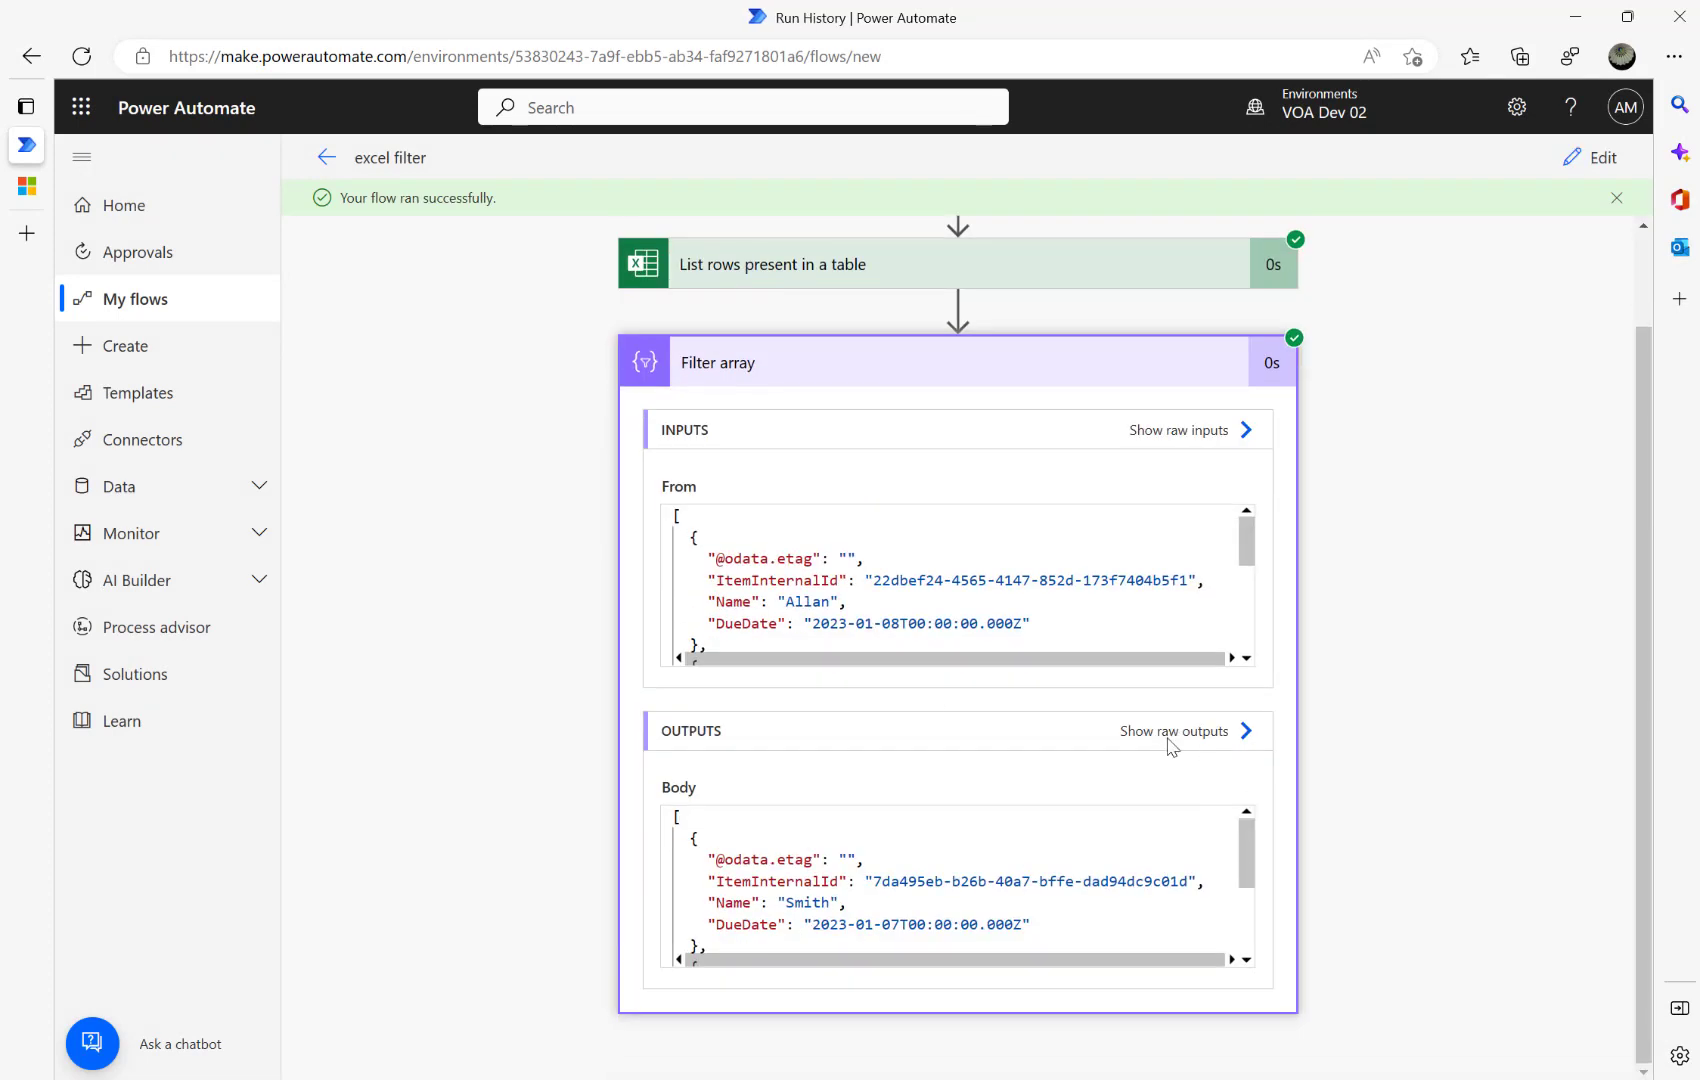
{"action": "left_click", "coordinate": [1168, 732]}
{"action": "left_click_drag", "start_coordinate": [1046, 298], "coordinate": [1422, 486]}
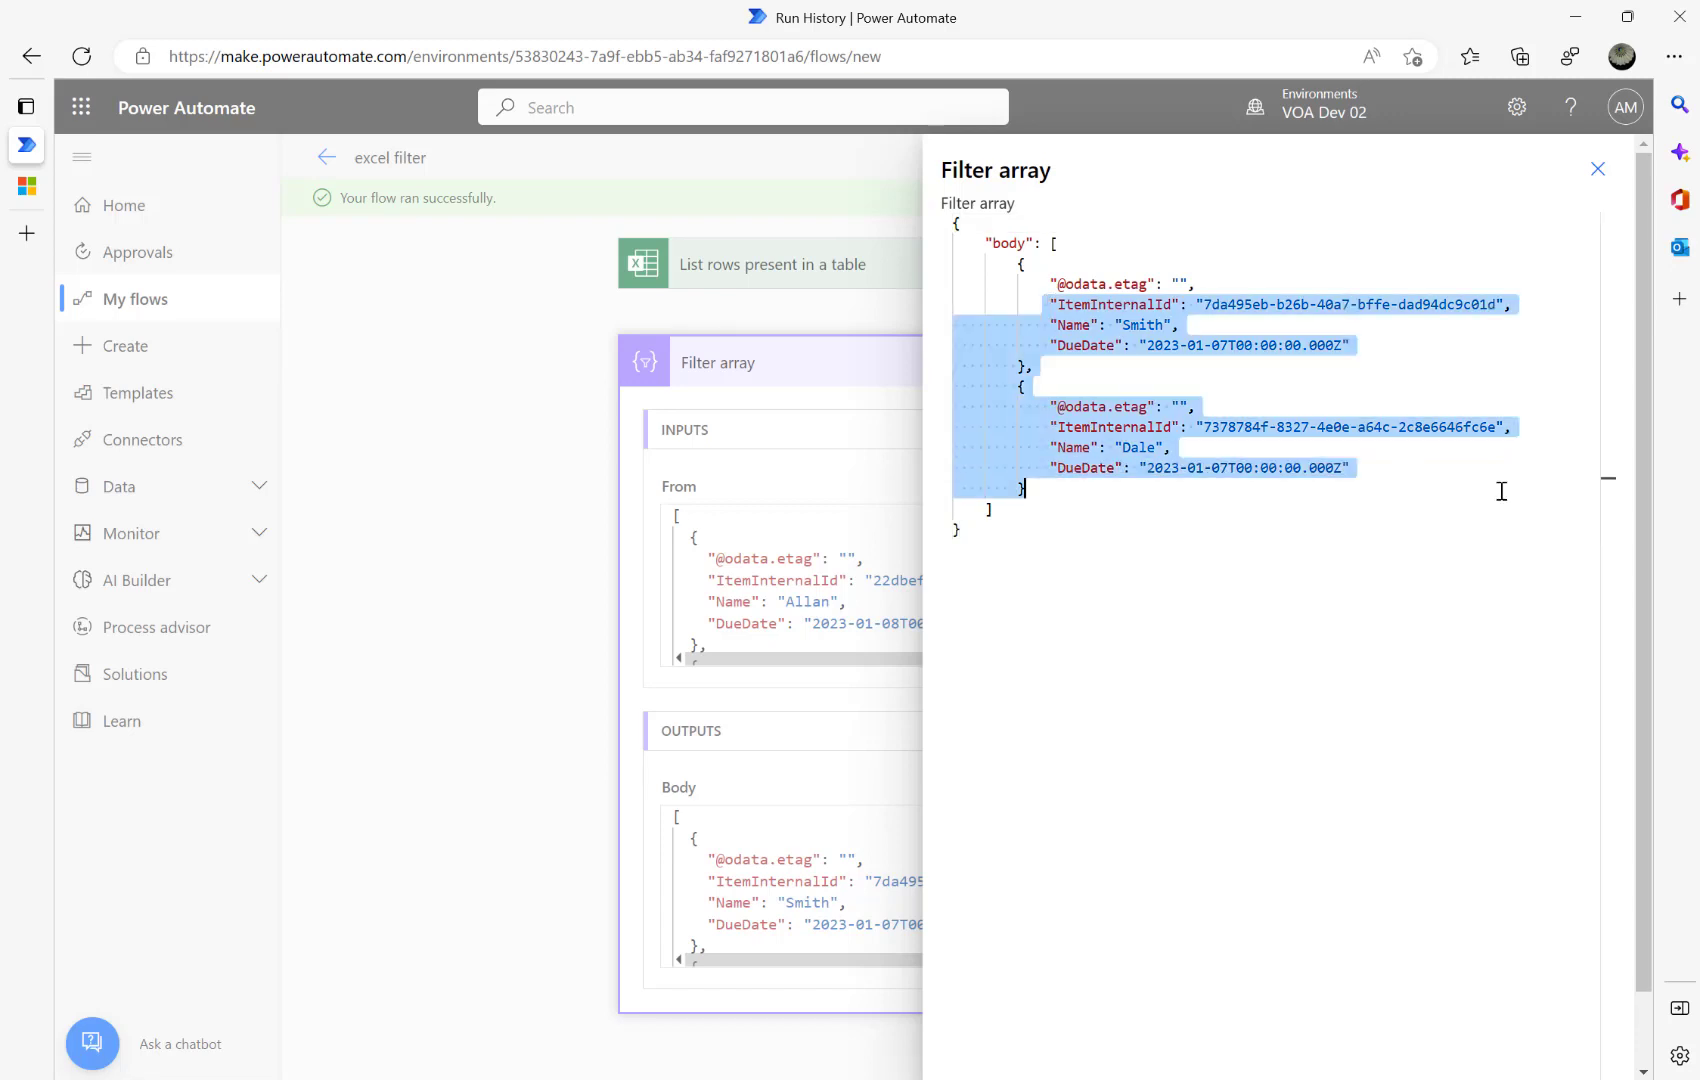
{"action": "left_click", "coordinate": [1170, 373]}
{"action": "left_click_drag", "start_coordinate": [1148, 345], "coordinate": [1335, 345]}
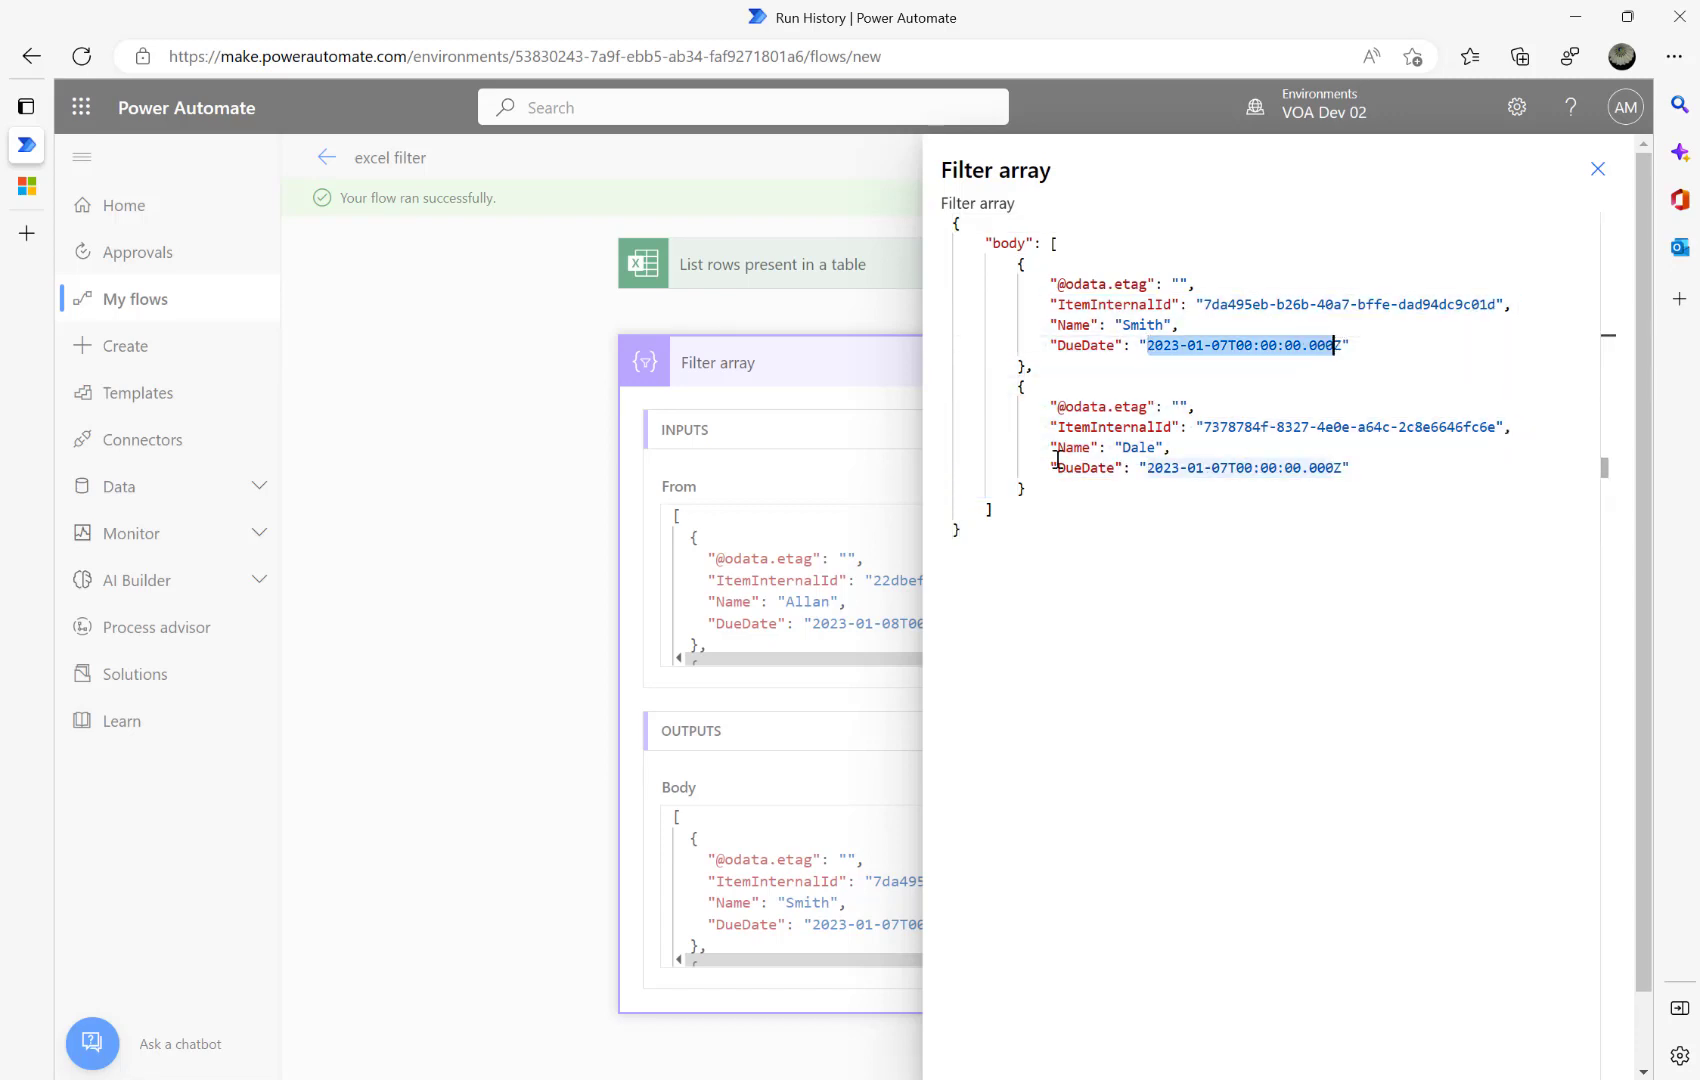
{"action": "left_click_drag", "start_coordinate": [1138, 467], "coordinate": [1342, 467]}
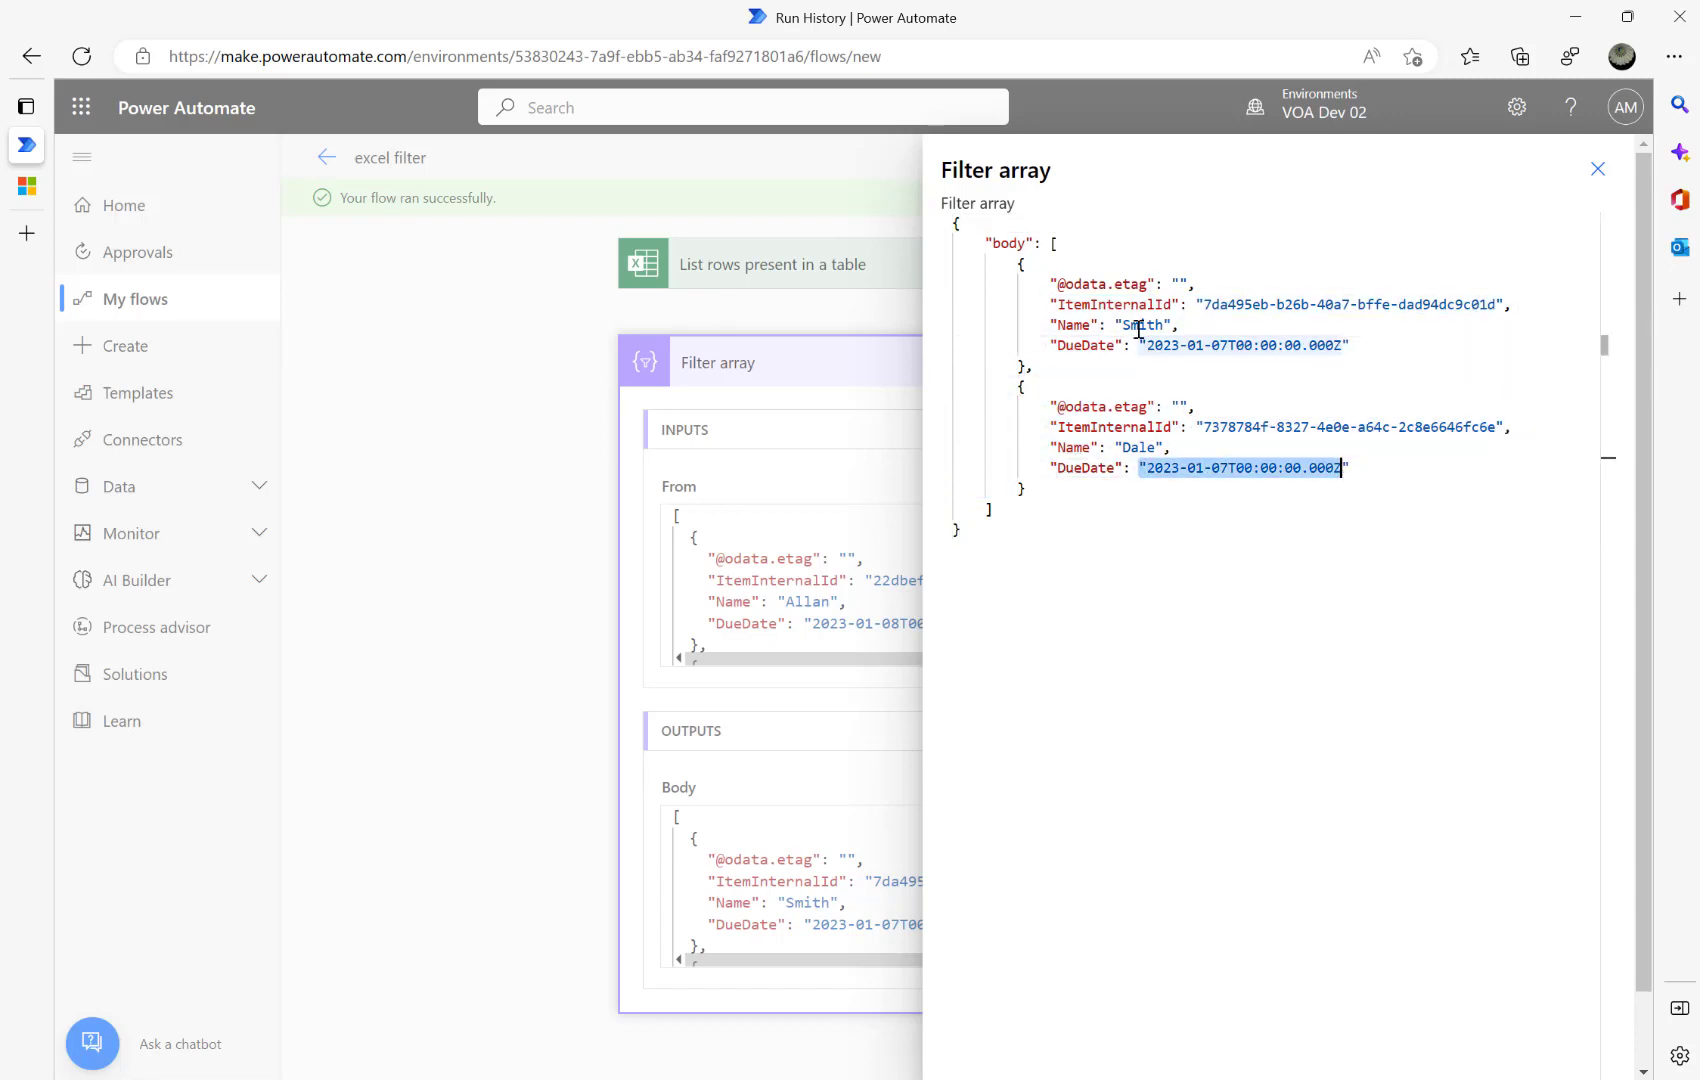
{"action": "left_click", "coordinate": [1138, 327]}
{"action": "left_click", "coordinate": [1150, 447]}
{"action": "left_click", "coordinate": [1597, 168]}
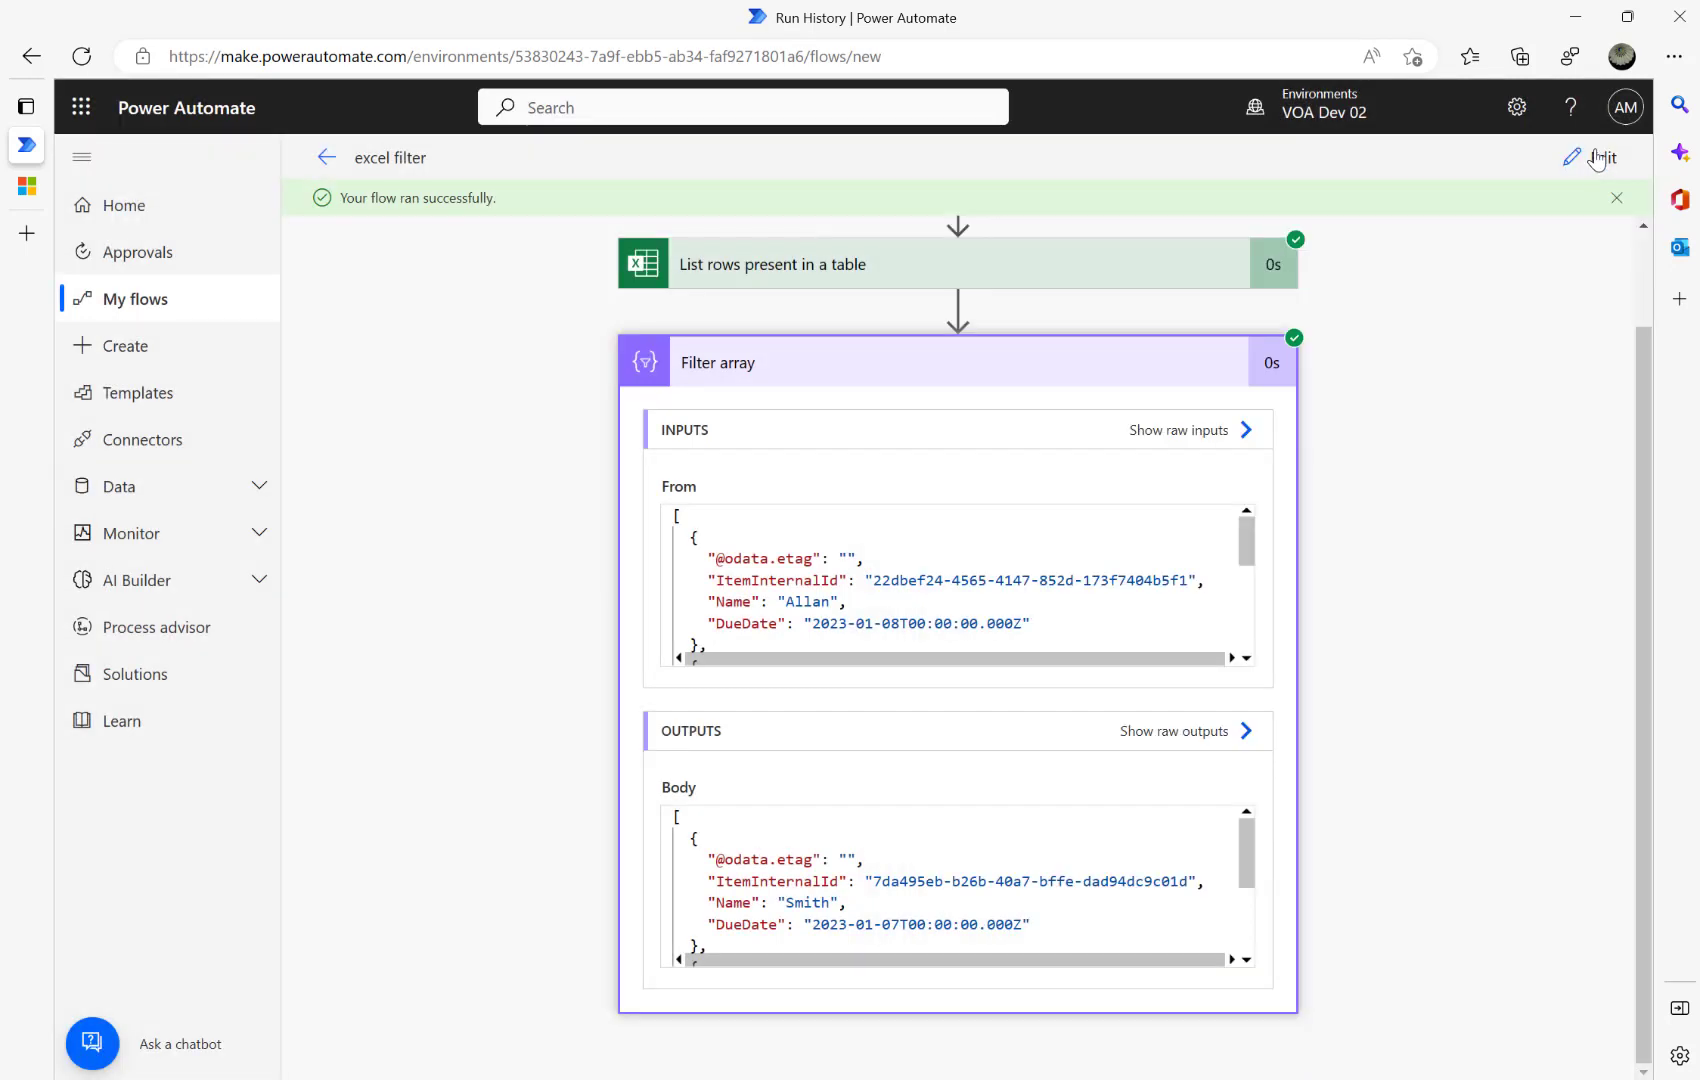
Return to editing the flow and add an Apply to each loop over the Filter array Body, containing a Compose action.
{"action": "left_click", "coordinate": [1597, 158]}
{"action": "left_click", "coordinate": [893, 666]}
{"action": "type", "text": "appl"}
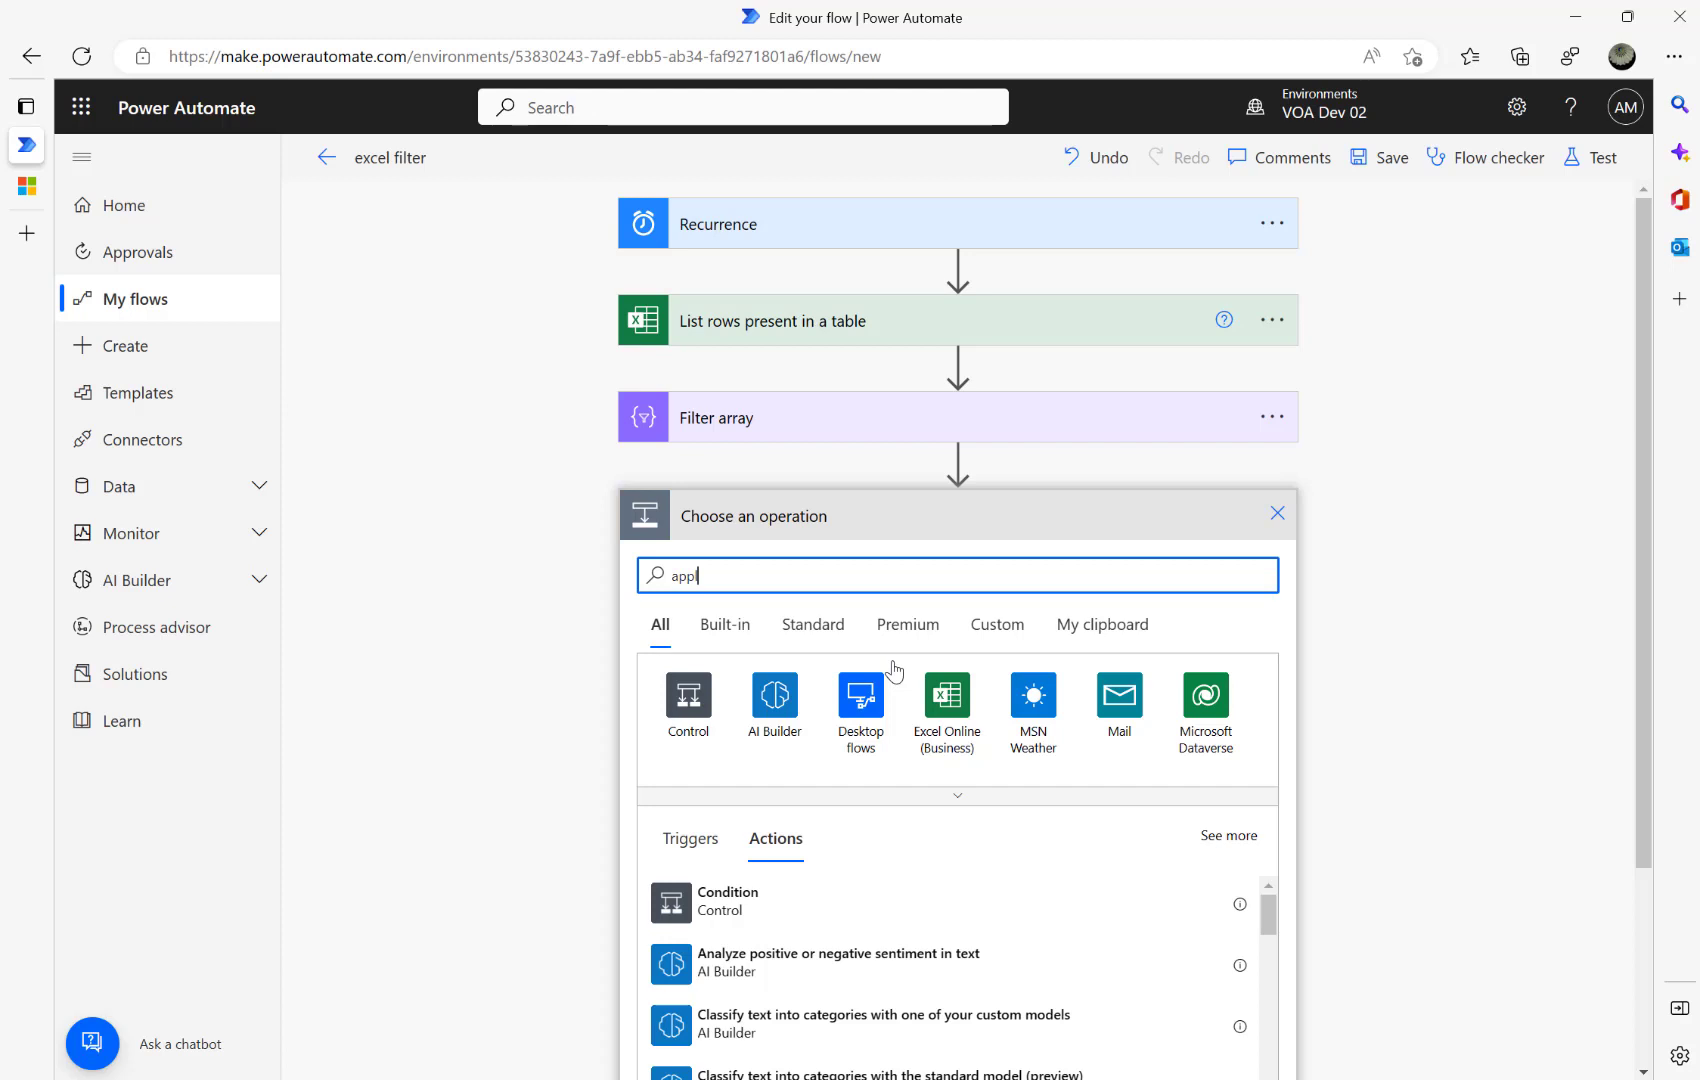
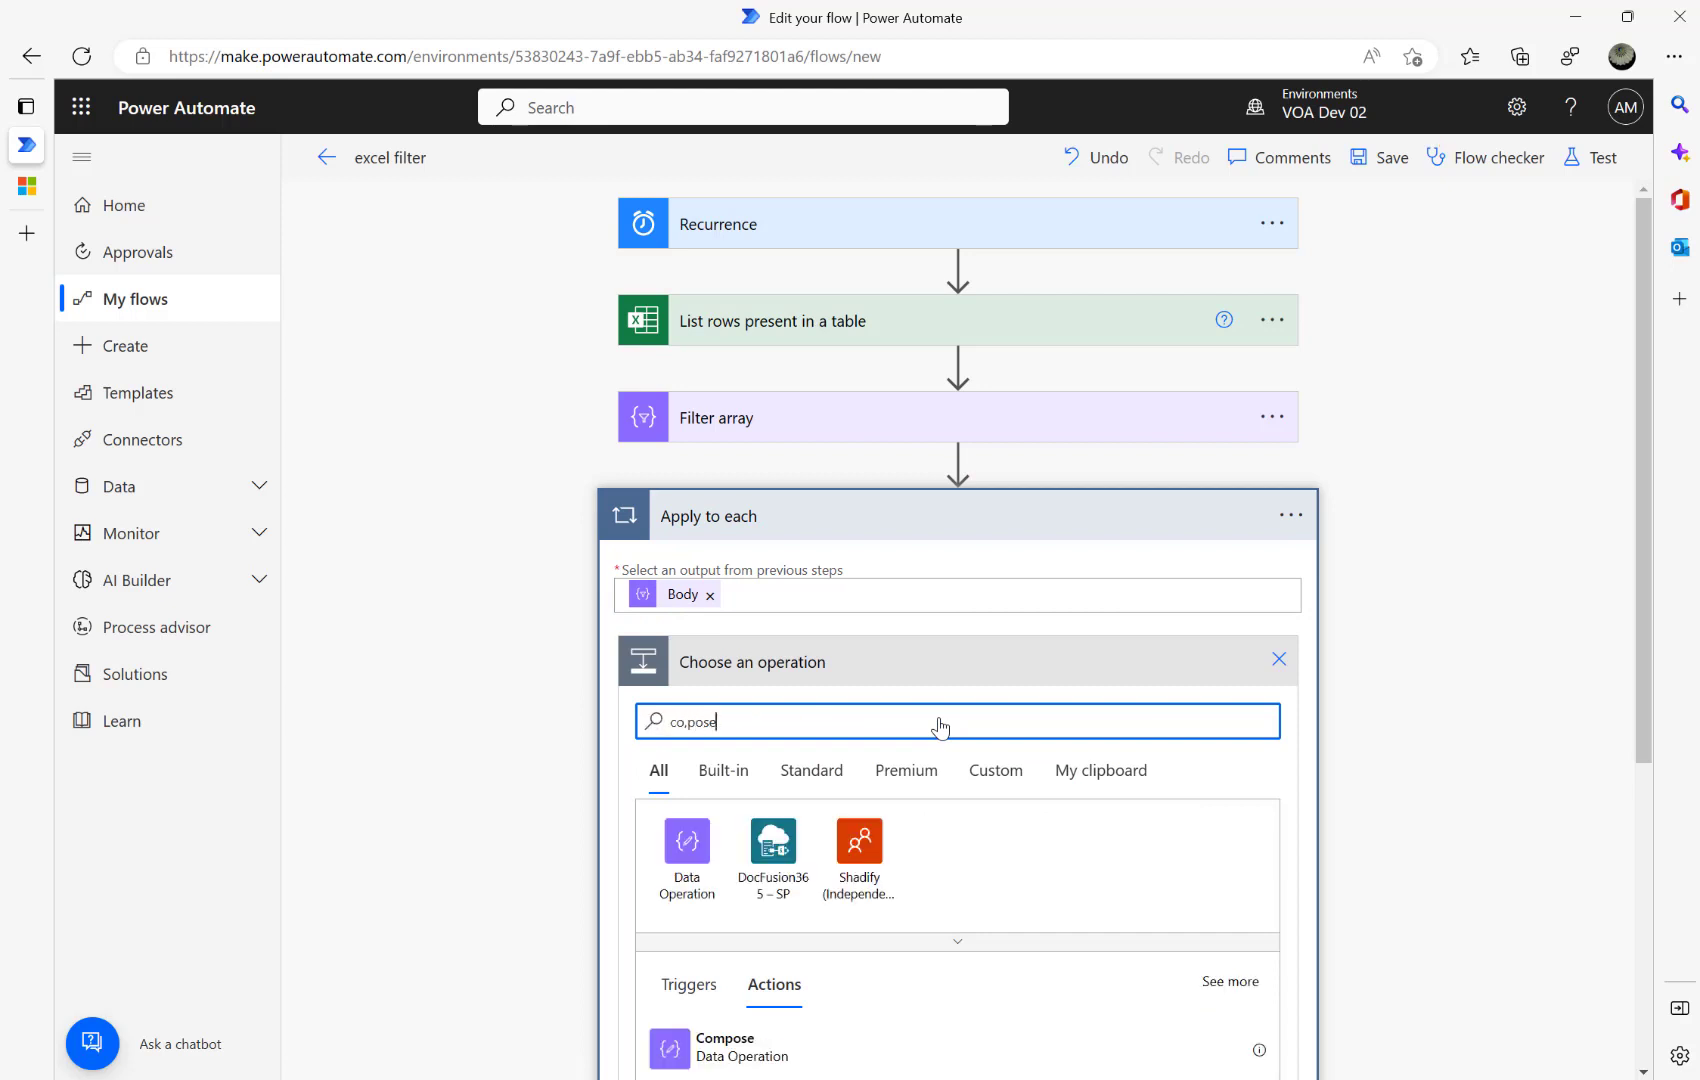
{"action": "left_click", "coordinate": [731, 1055]}
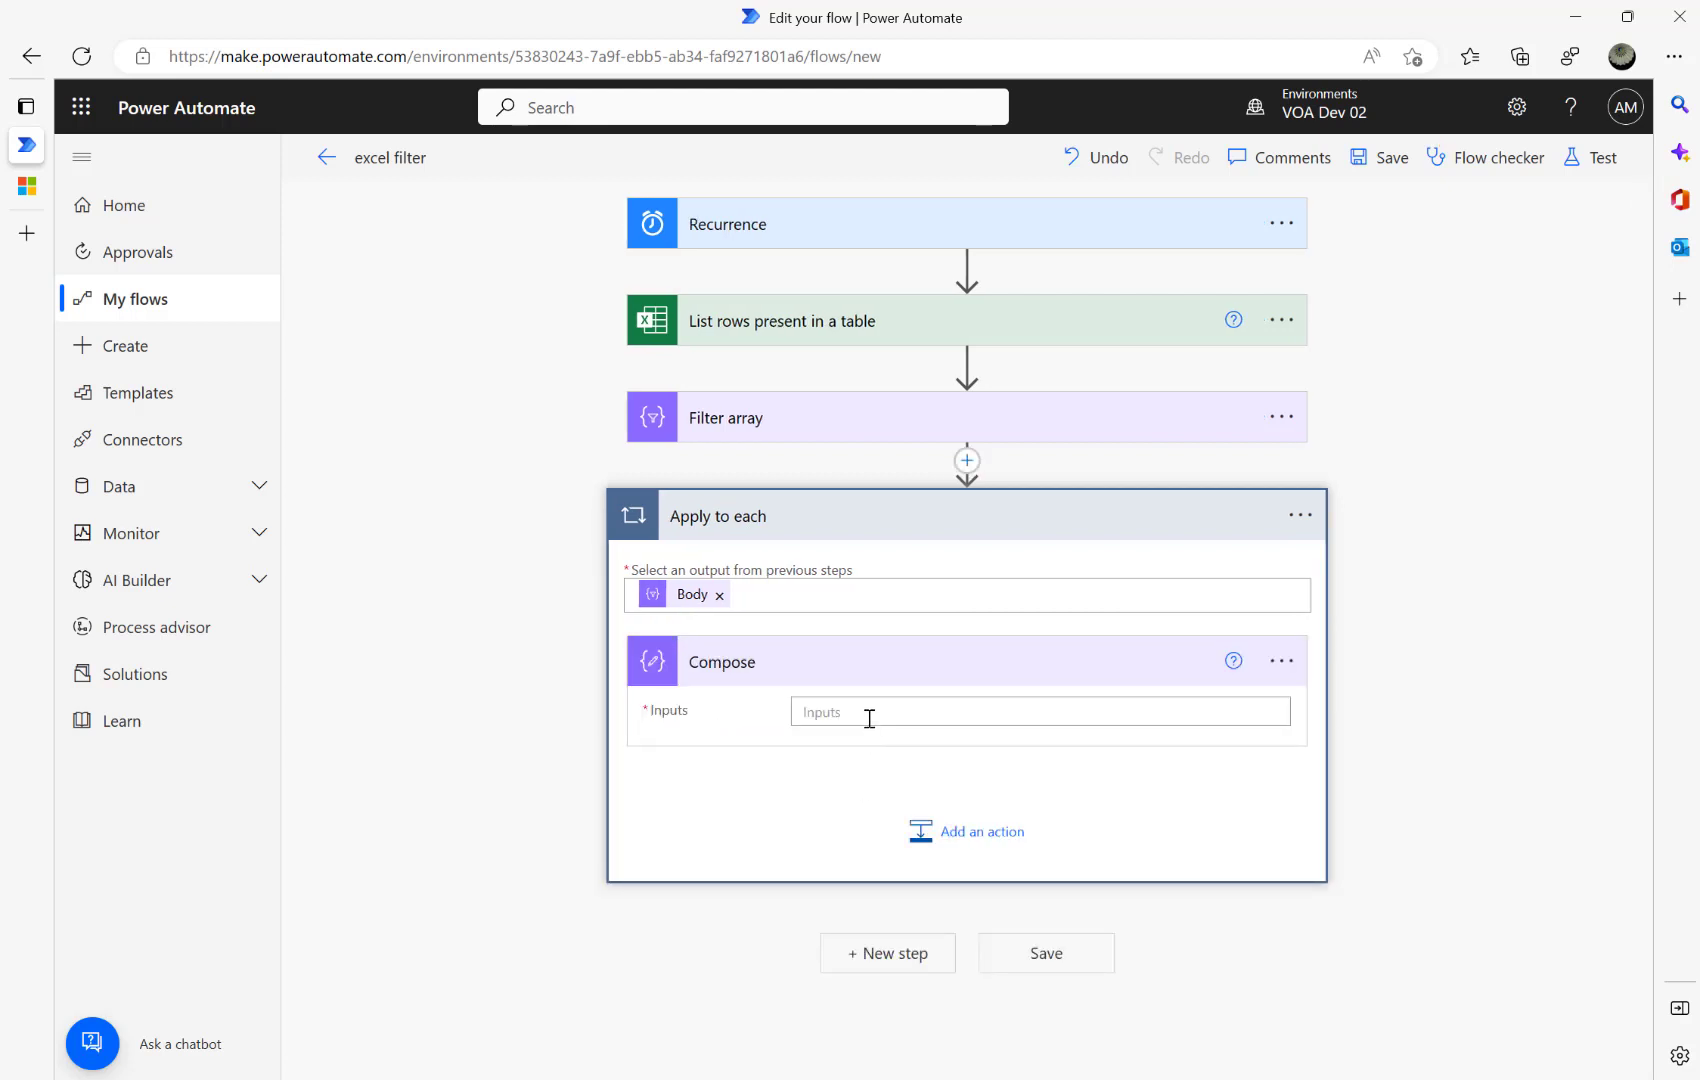
Open the expression editor for the Compose input and check the Name and DueDate column headers in the All Members Excel workbook.
{"action": "left_click", "coordinate": [868, 716]}
{"action": "left_click", "coordinate": [1440, 754]}
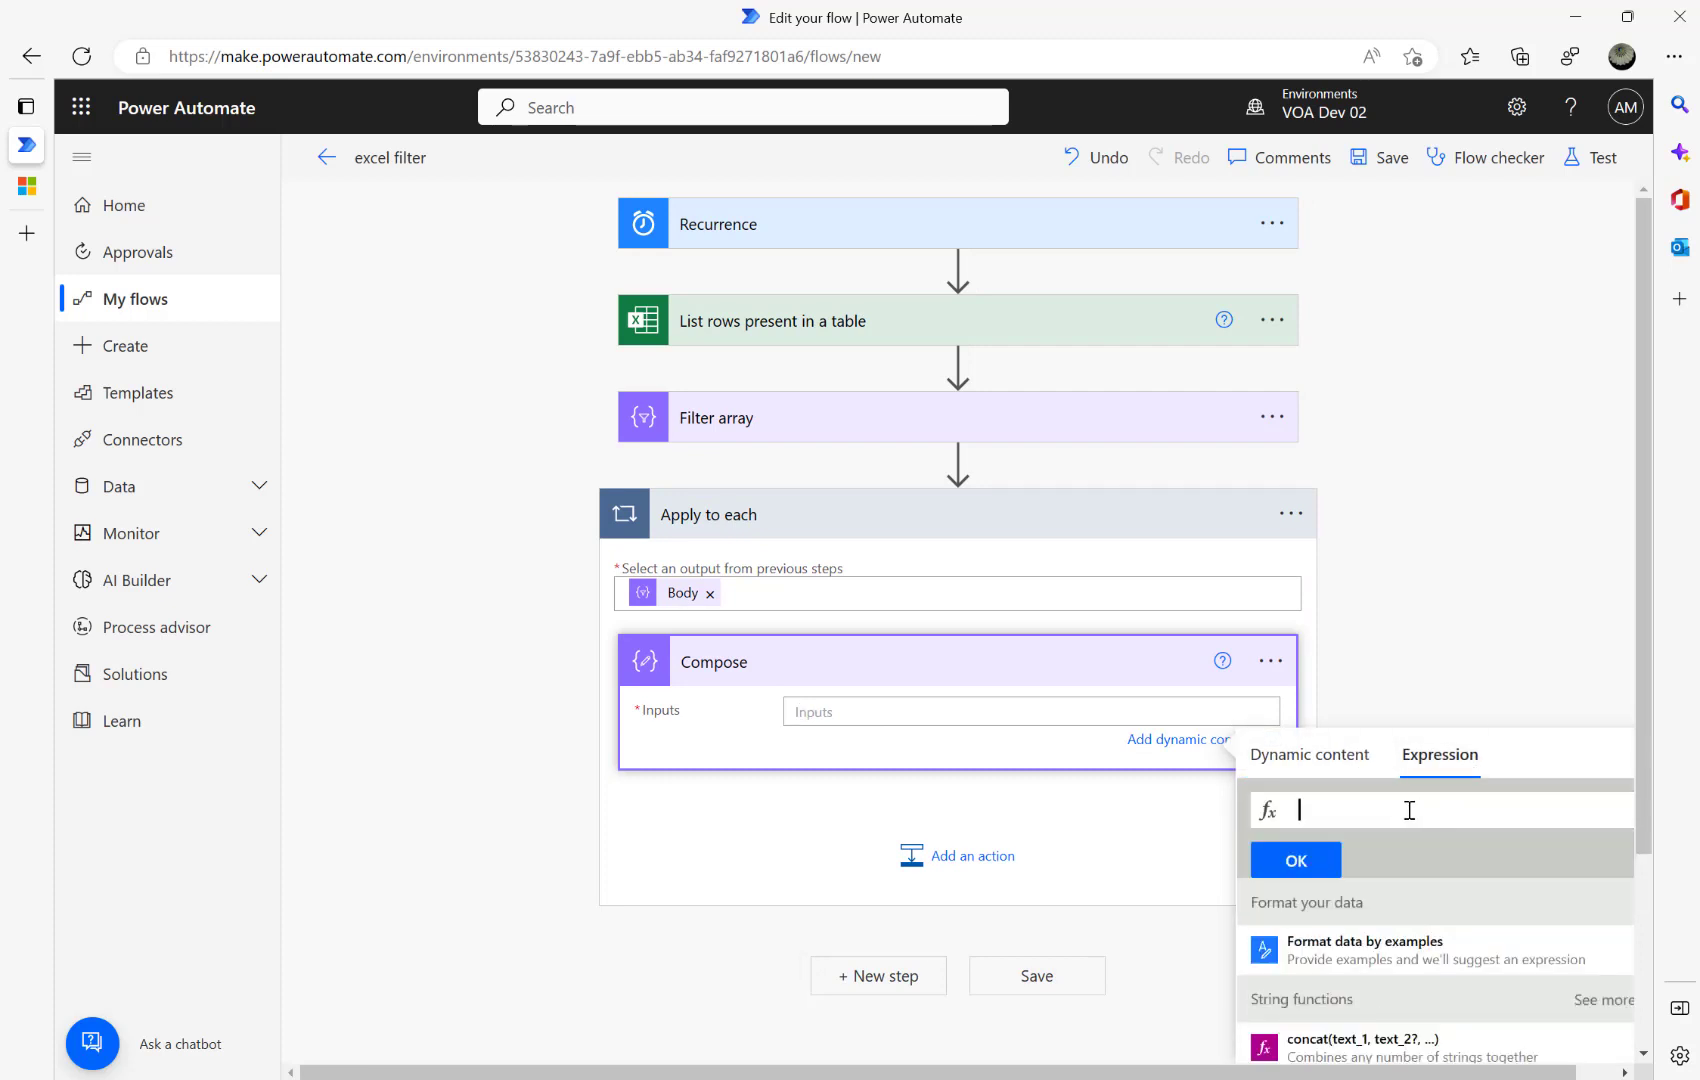
{"action": "key", "text": "alt+Tab"}
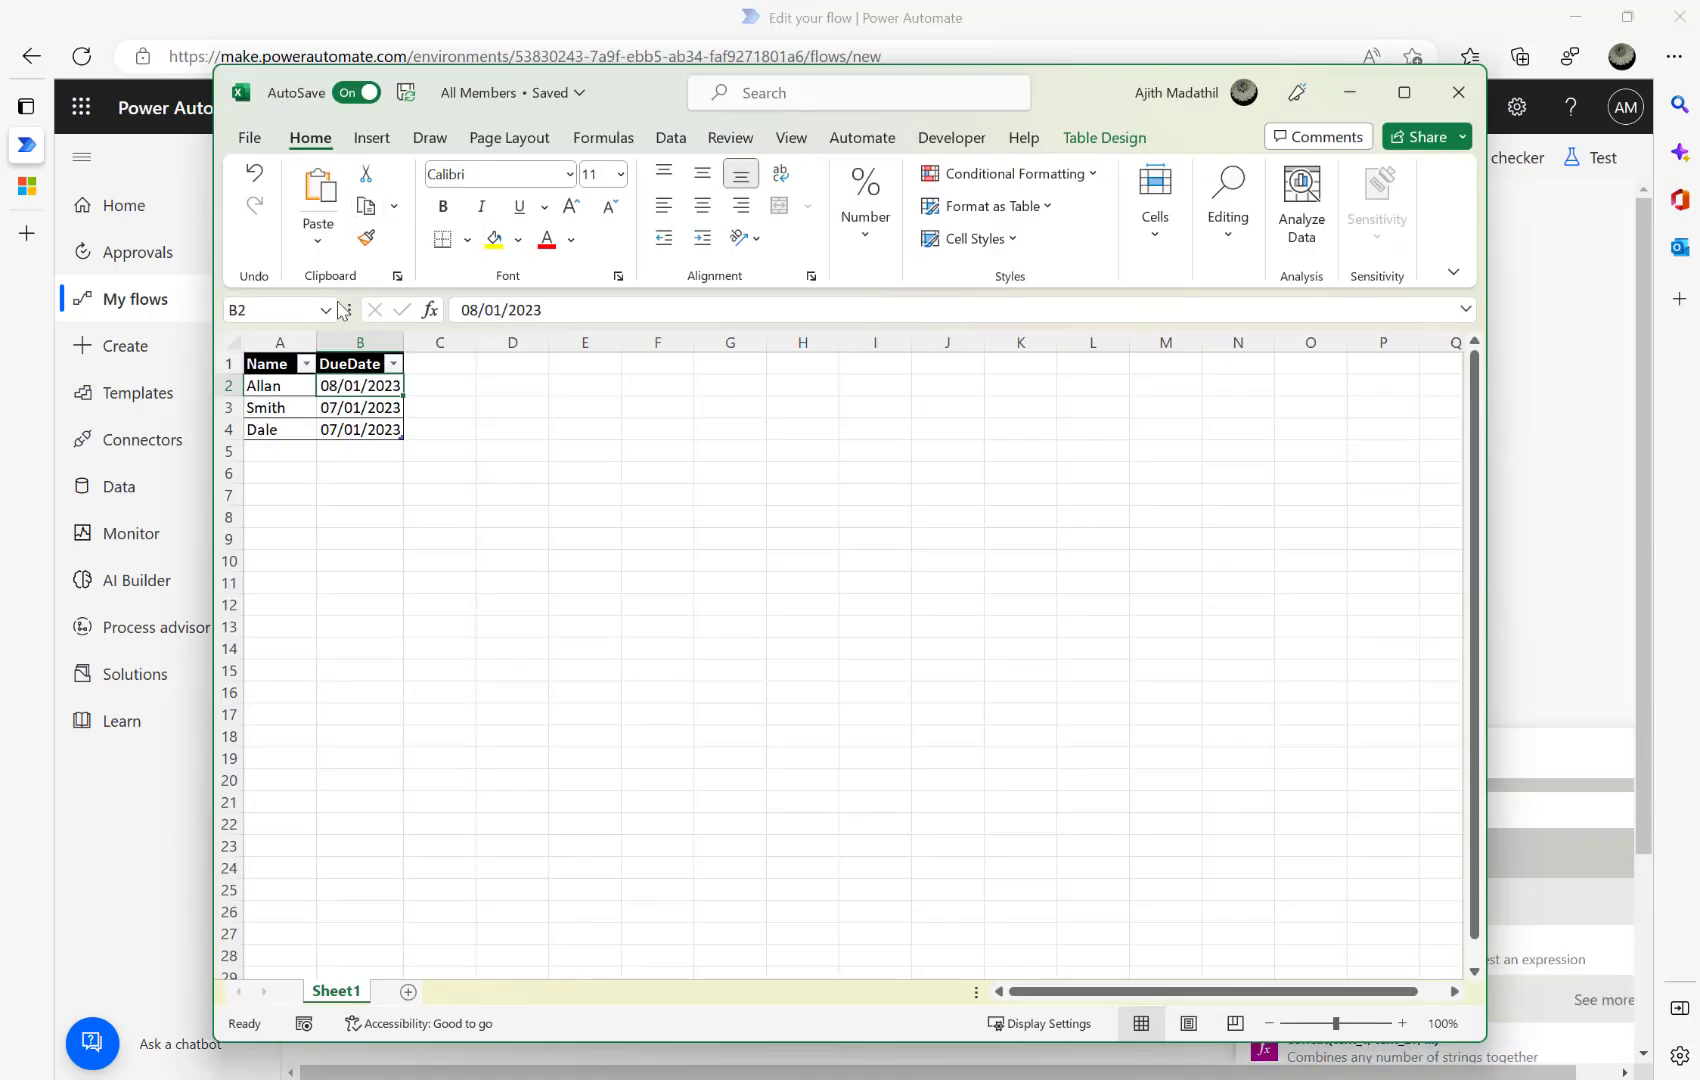
{"action": "left_click_drag", "start_coordinate": [262, 363], "coordinate": [345, 355]}
{"action": "left_click", "coordinate": [345, 370]}
{"action": "left_click", "coordinate": [345, 355]}
{"action": "left_click", "coordinate": [575, 12]}
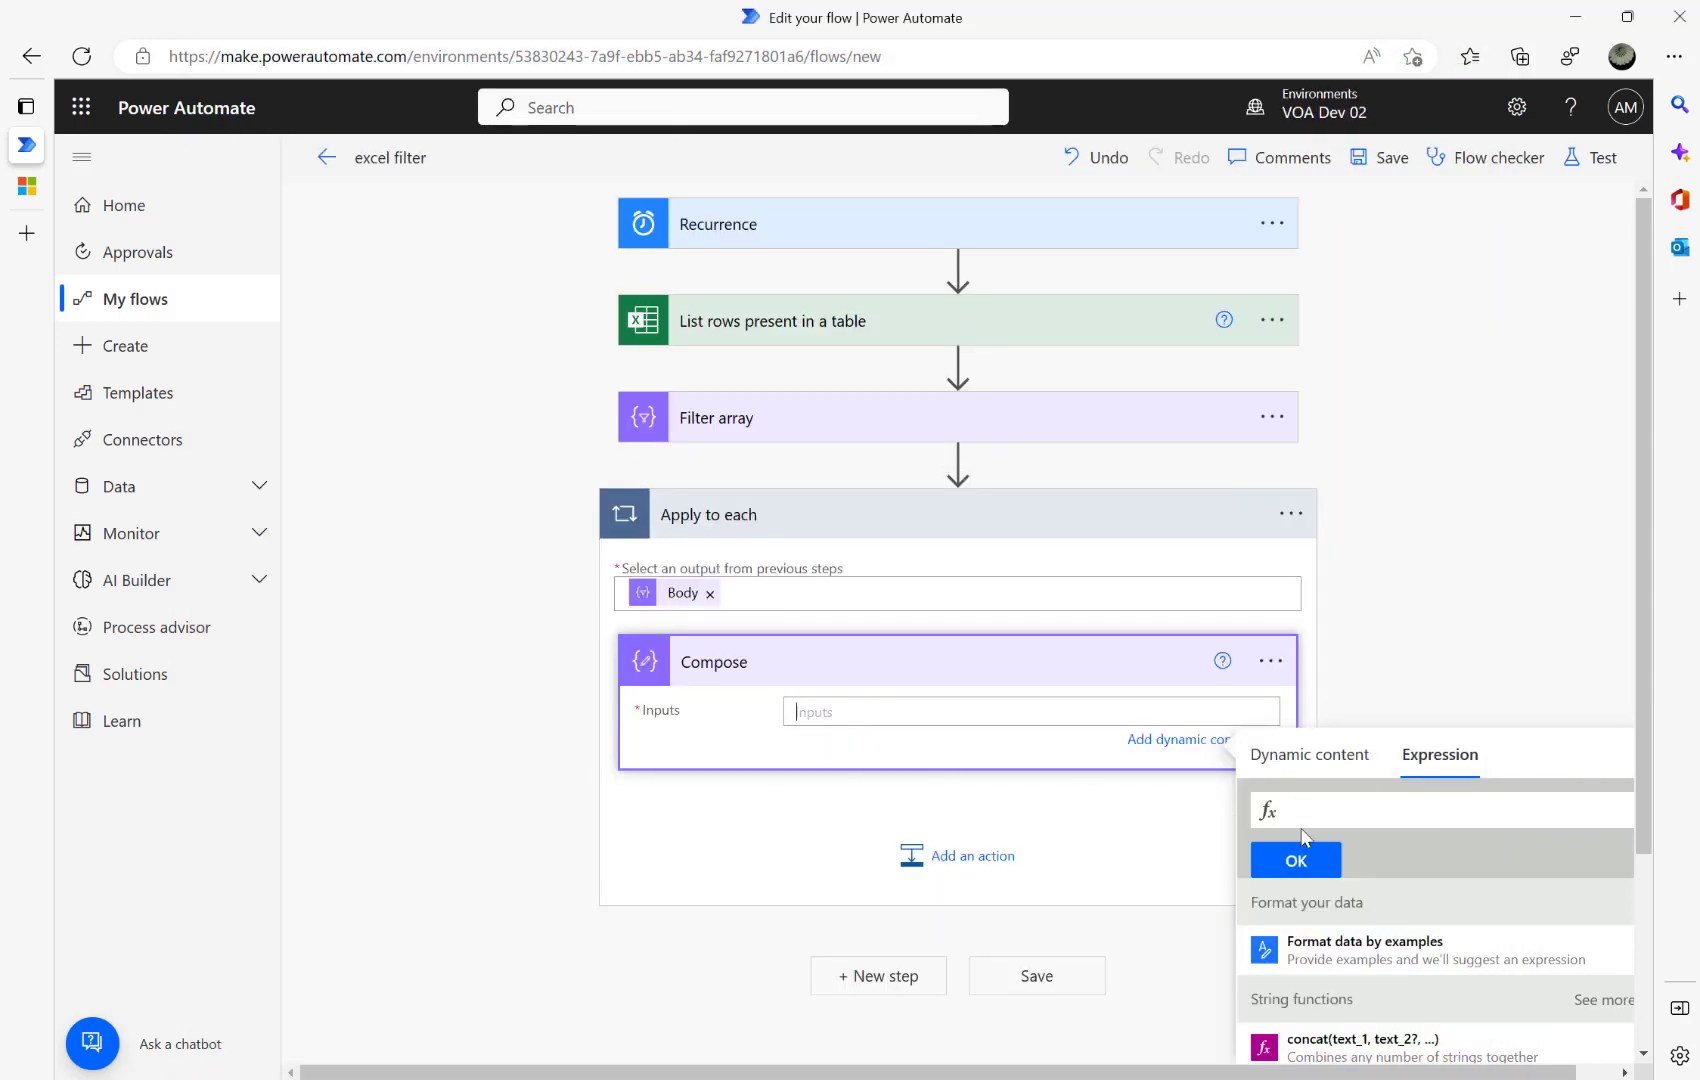
Enter the expression item()?['Name'] as the Compose input.
{"action": "left_click", "coordinate": [1335, 809]}
{"action": "type", "text": "imte"}
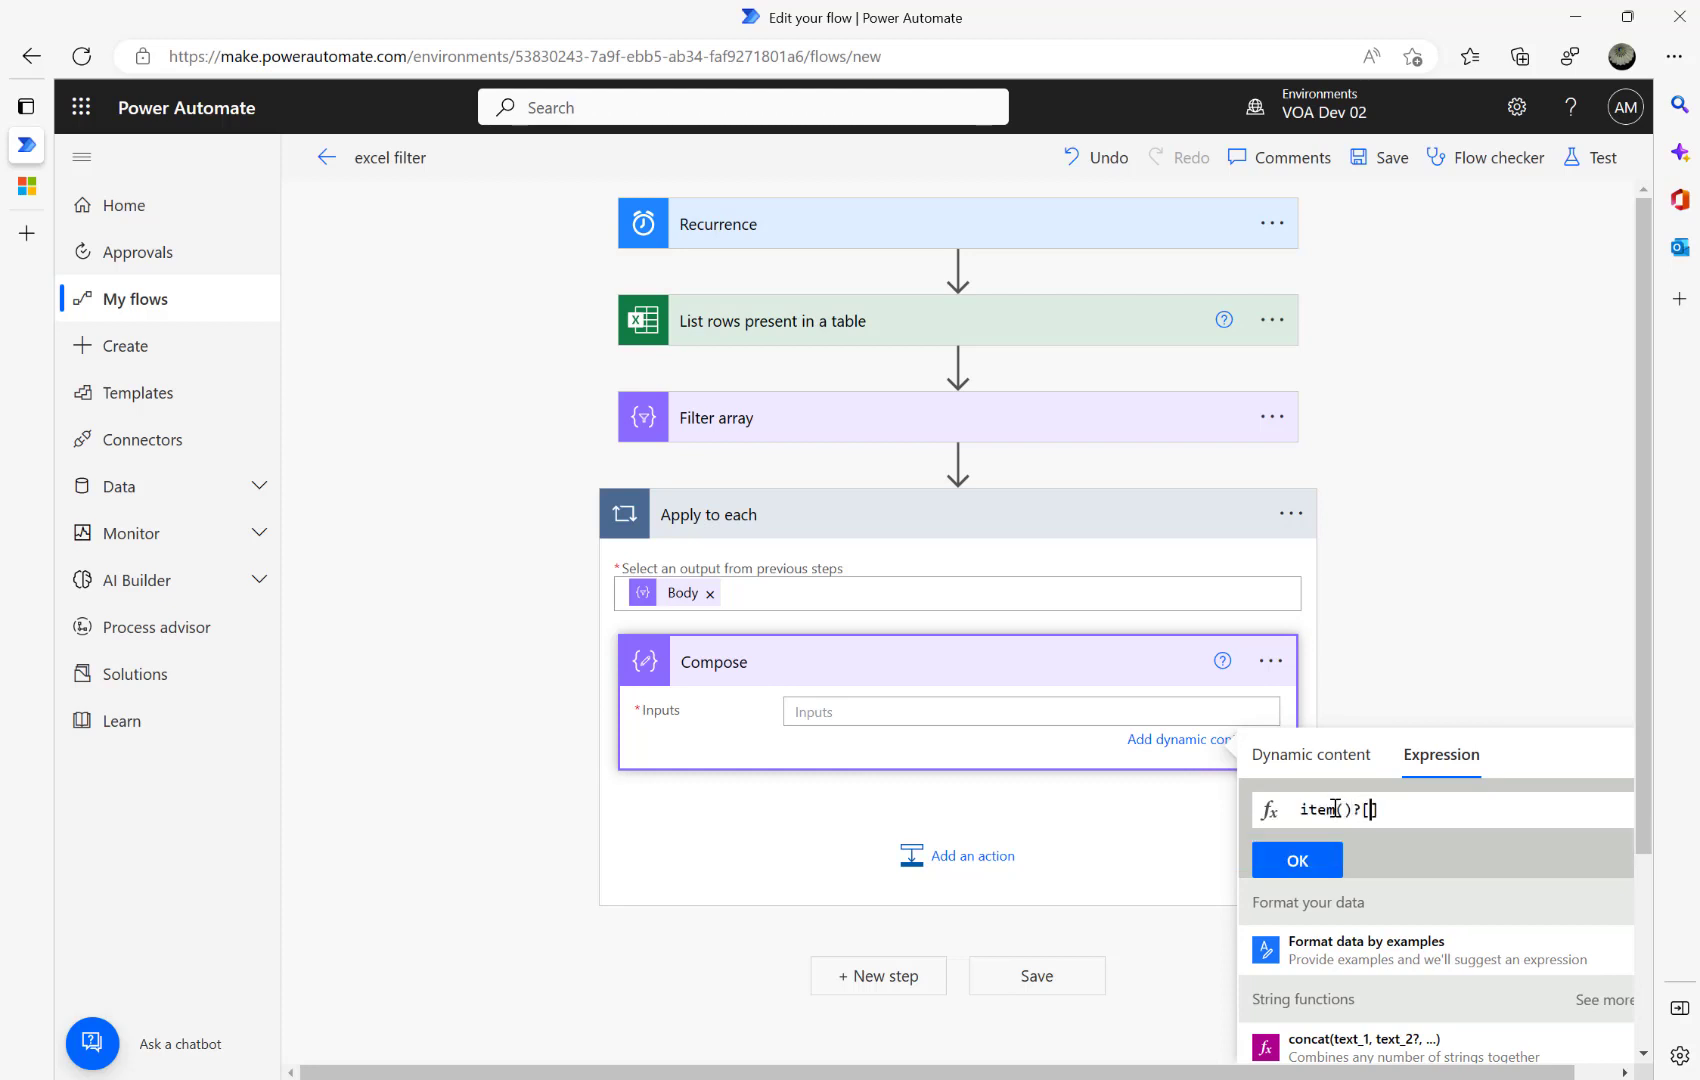
{"action": "type", "text": "'Name"}
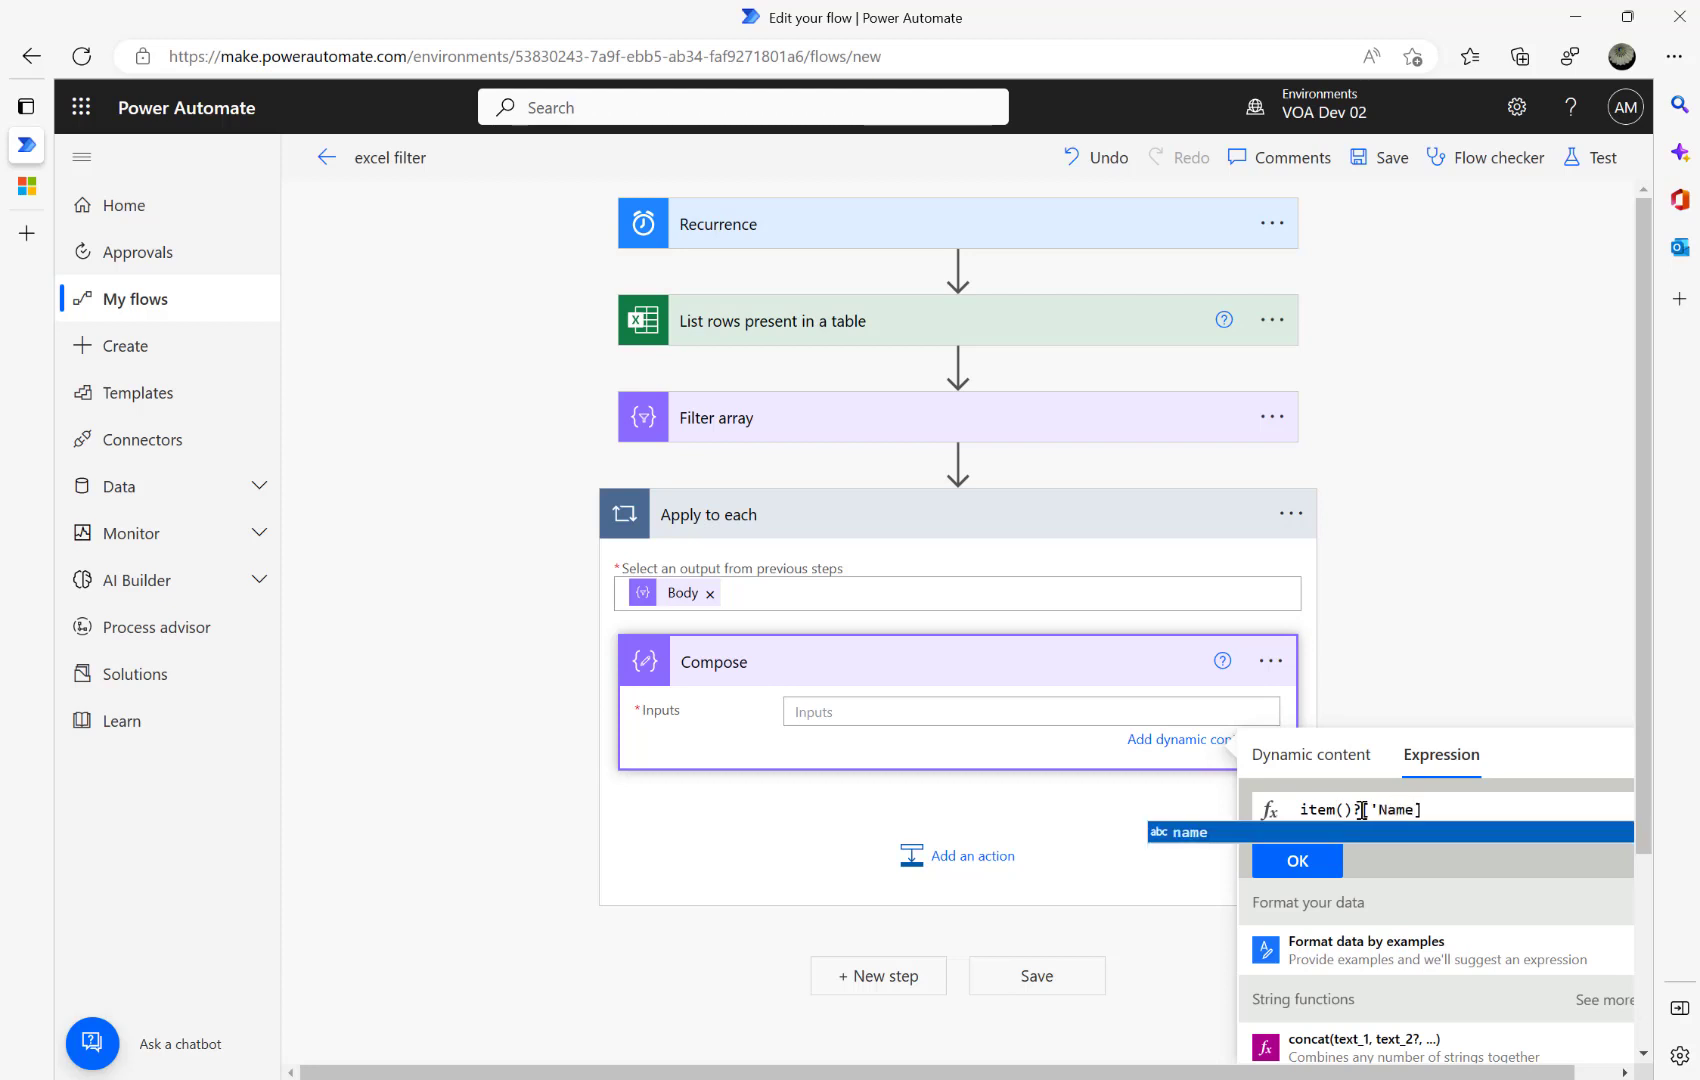
{"action": "left_click", "coordinate": [1295, 865]}
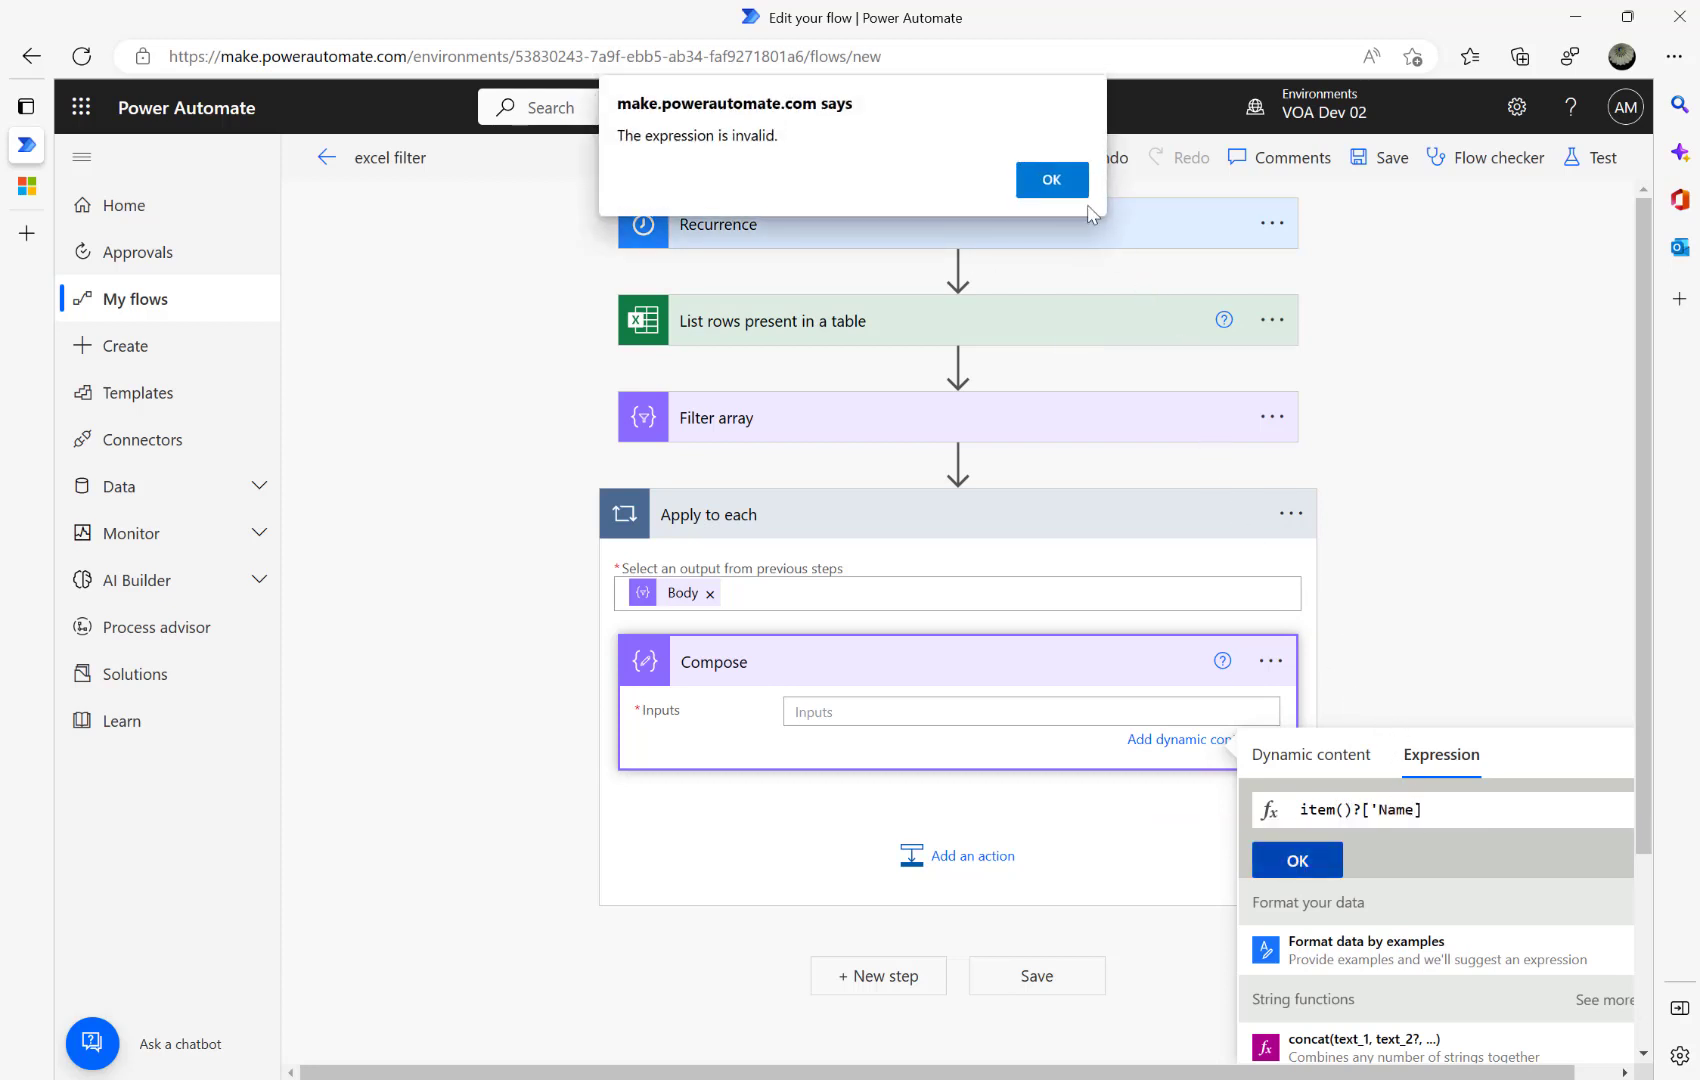
{"action": "left_click", "coordinate": [1051, 182]}
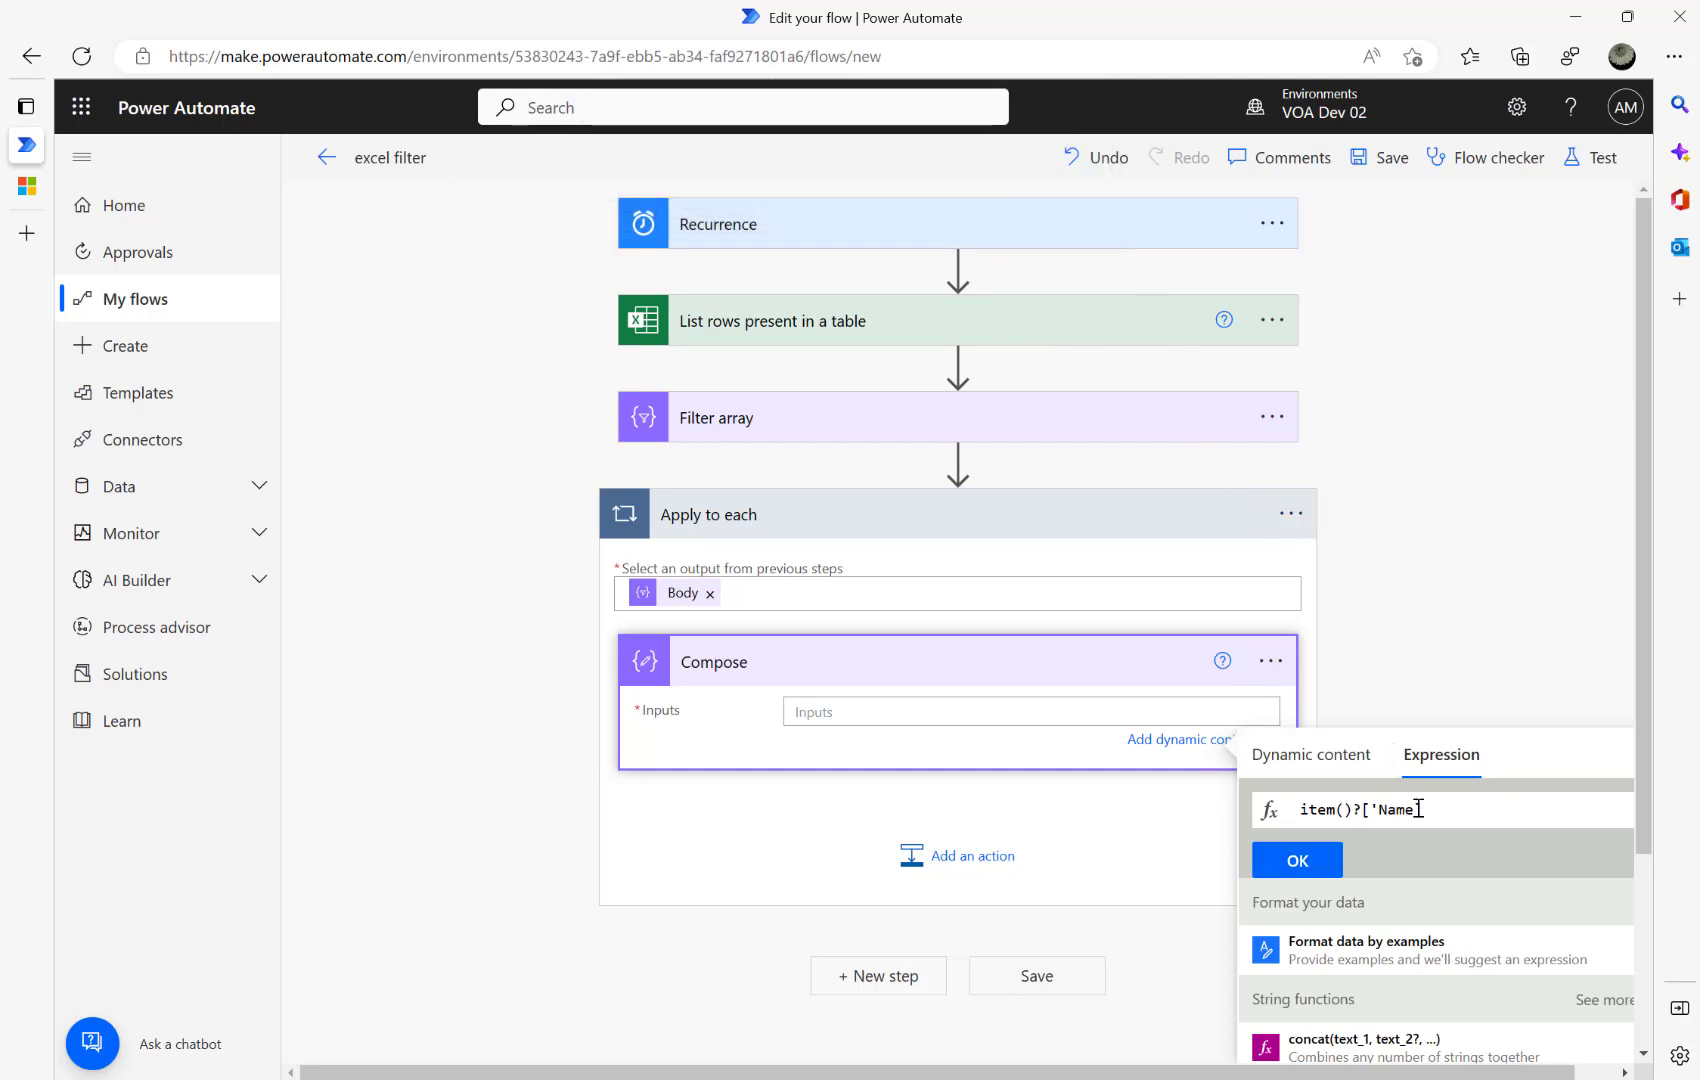
{"action": "type", "text": "'"}
{"action": "left_click", "coordinate": [1295, 868]}
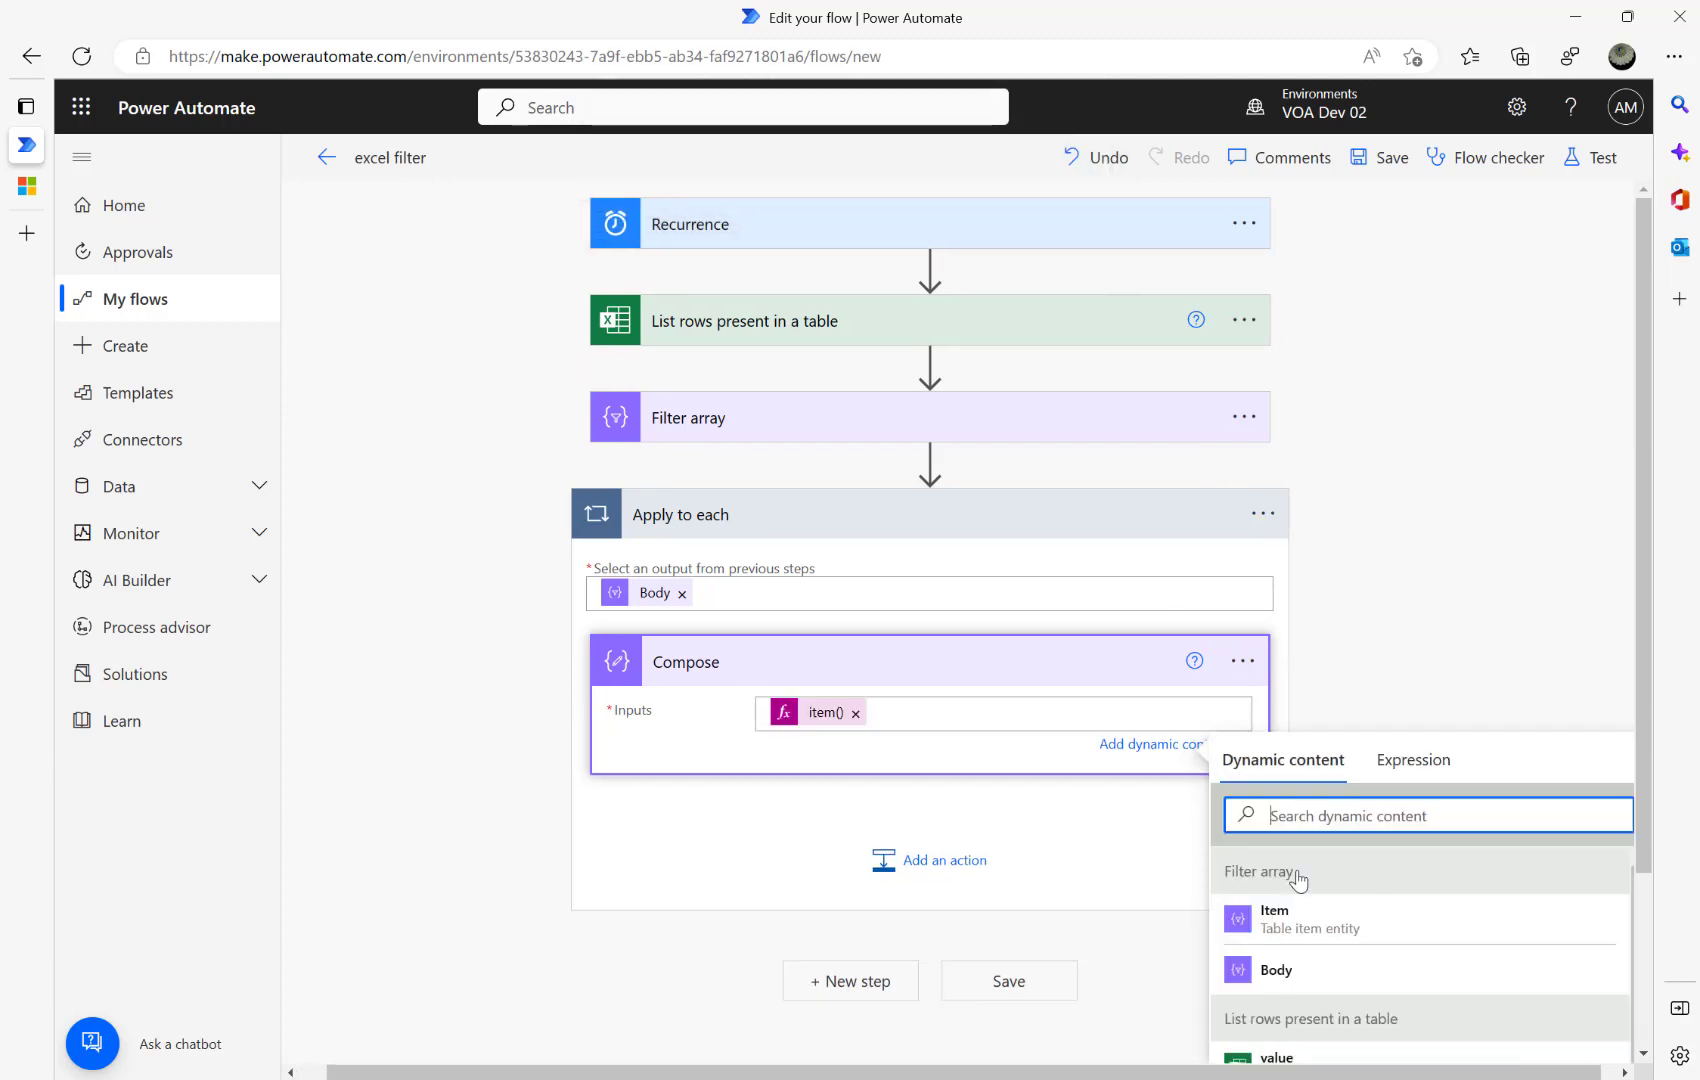
Append a hyphen and the expression item()?['DueDate'] to the Compose input after the Name expression.
{"action": "left_click", "coordinate": [928, 712]}
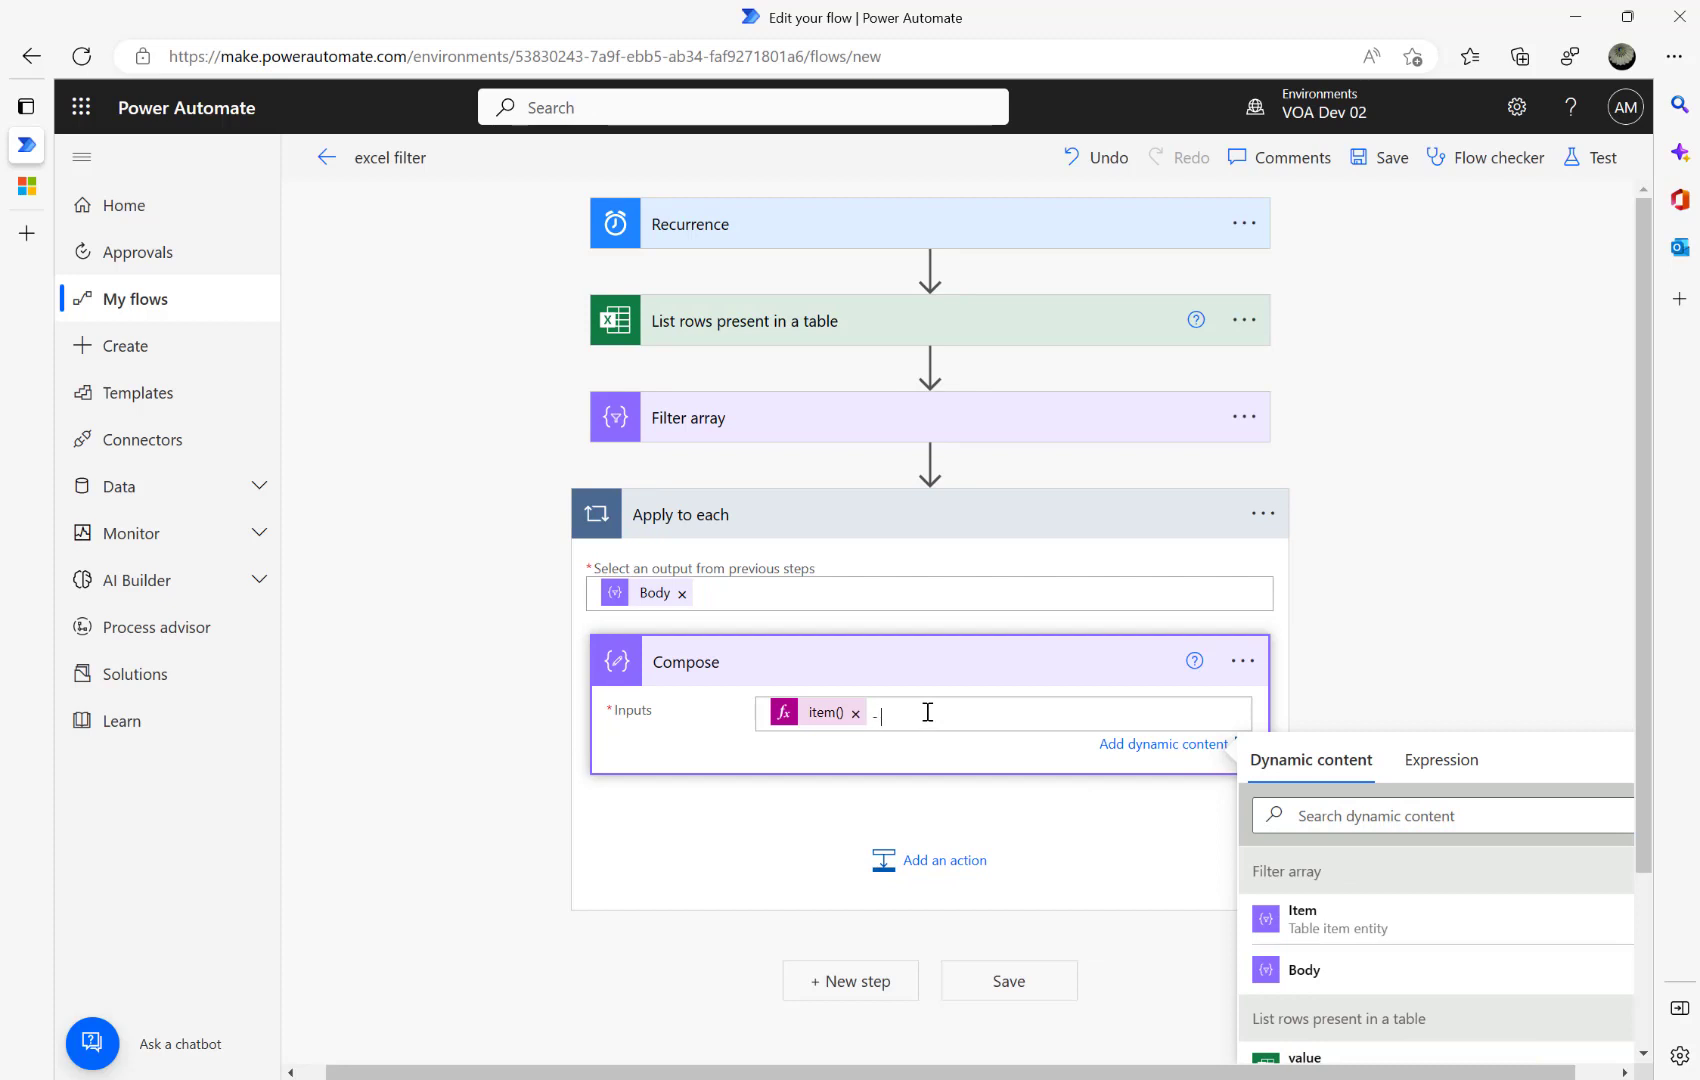
{"action": "left_click", "coordinate": [1442, 759]}
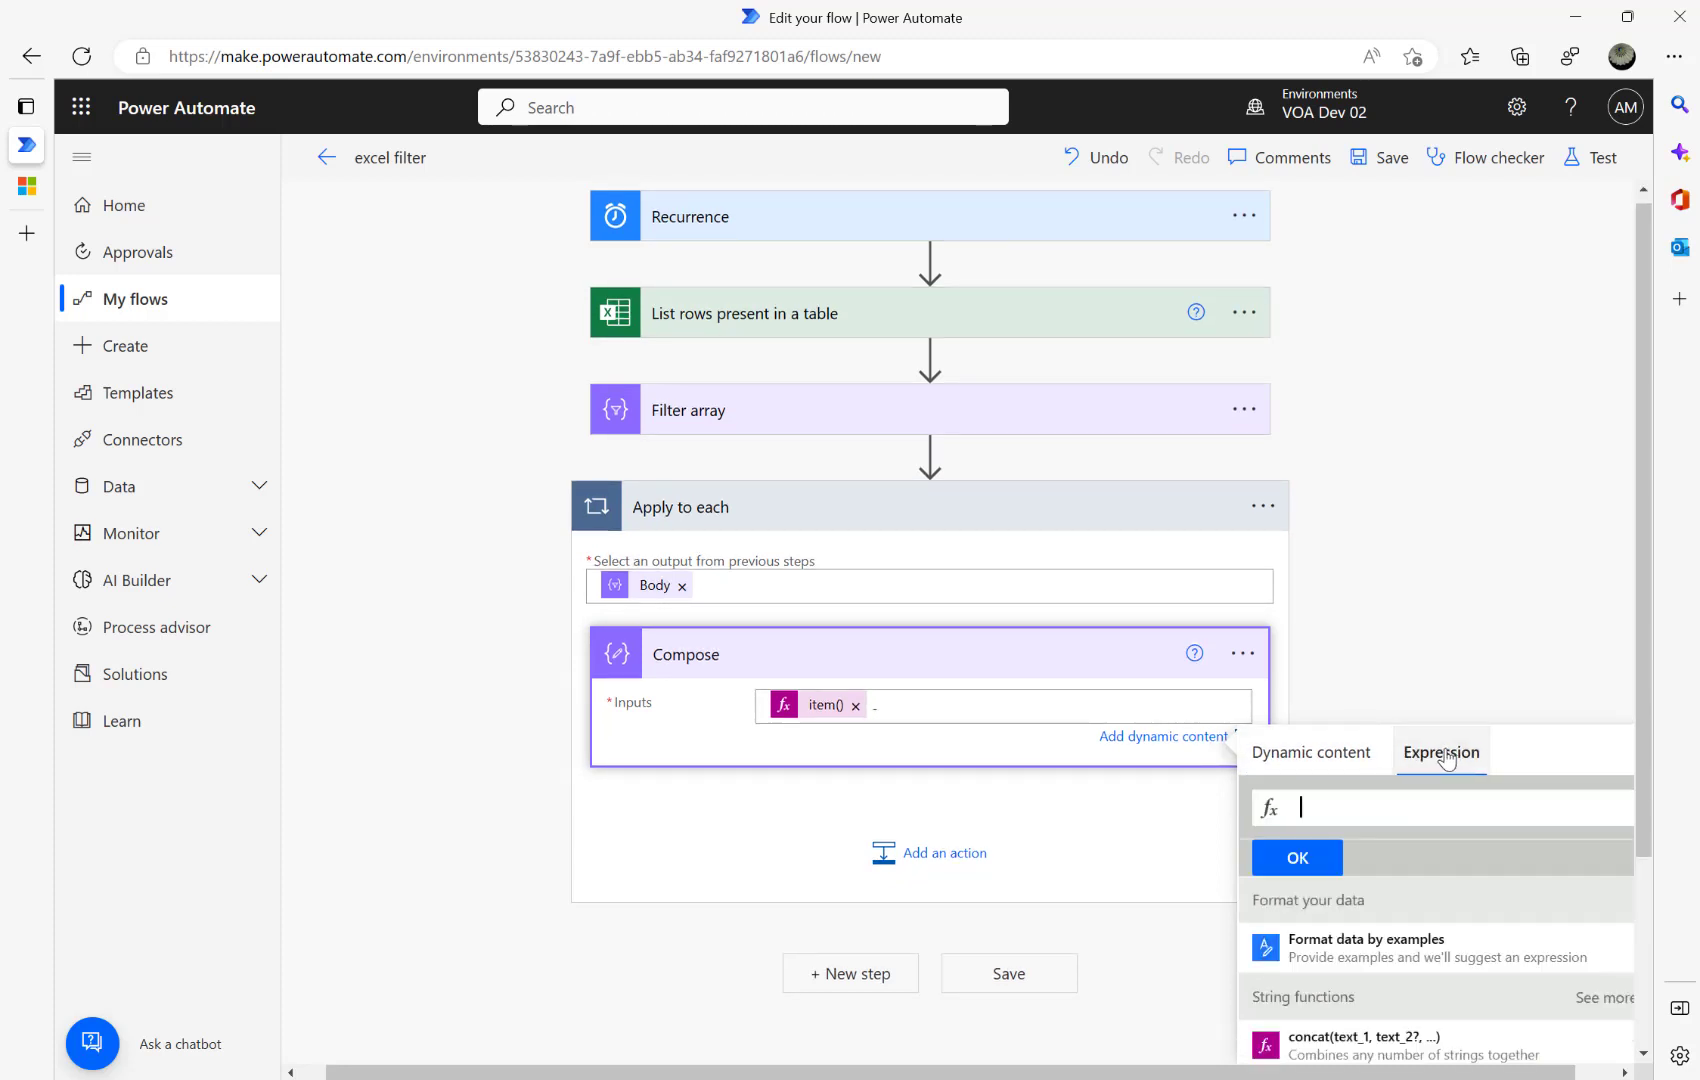
{"action": "type", "text": "item()?['DueDate"}
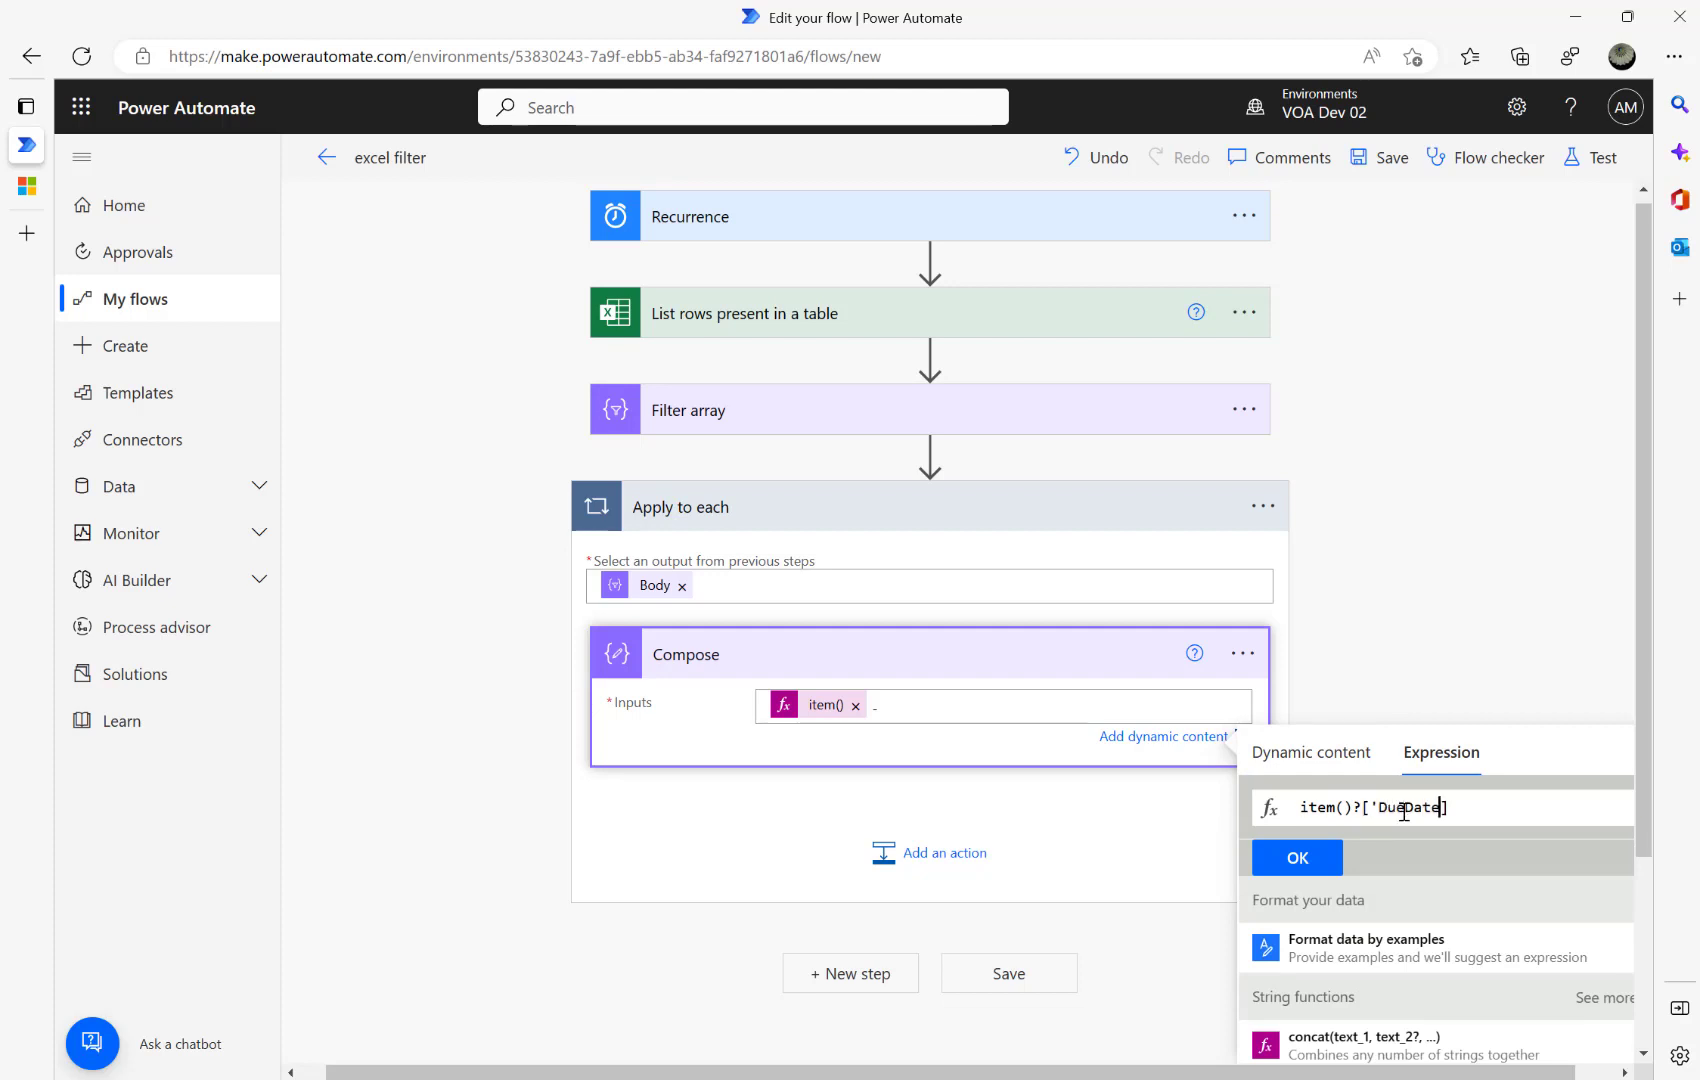
{"action": "left_click", "coordinate": [1292, 859]}
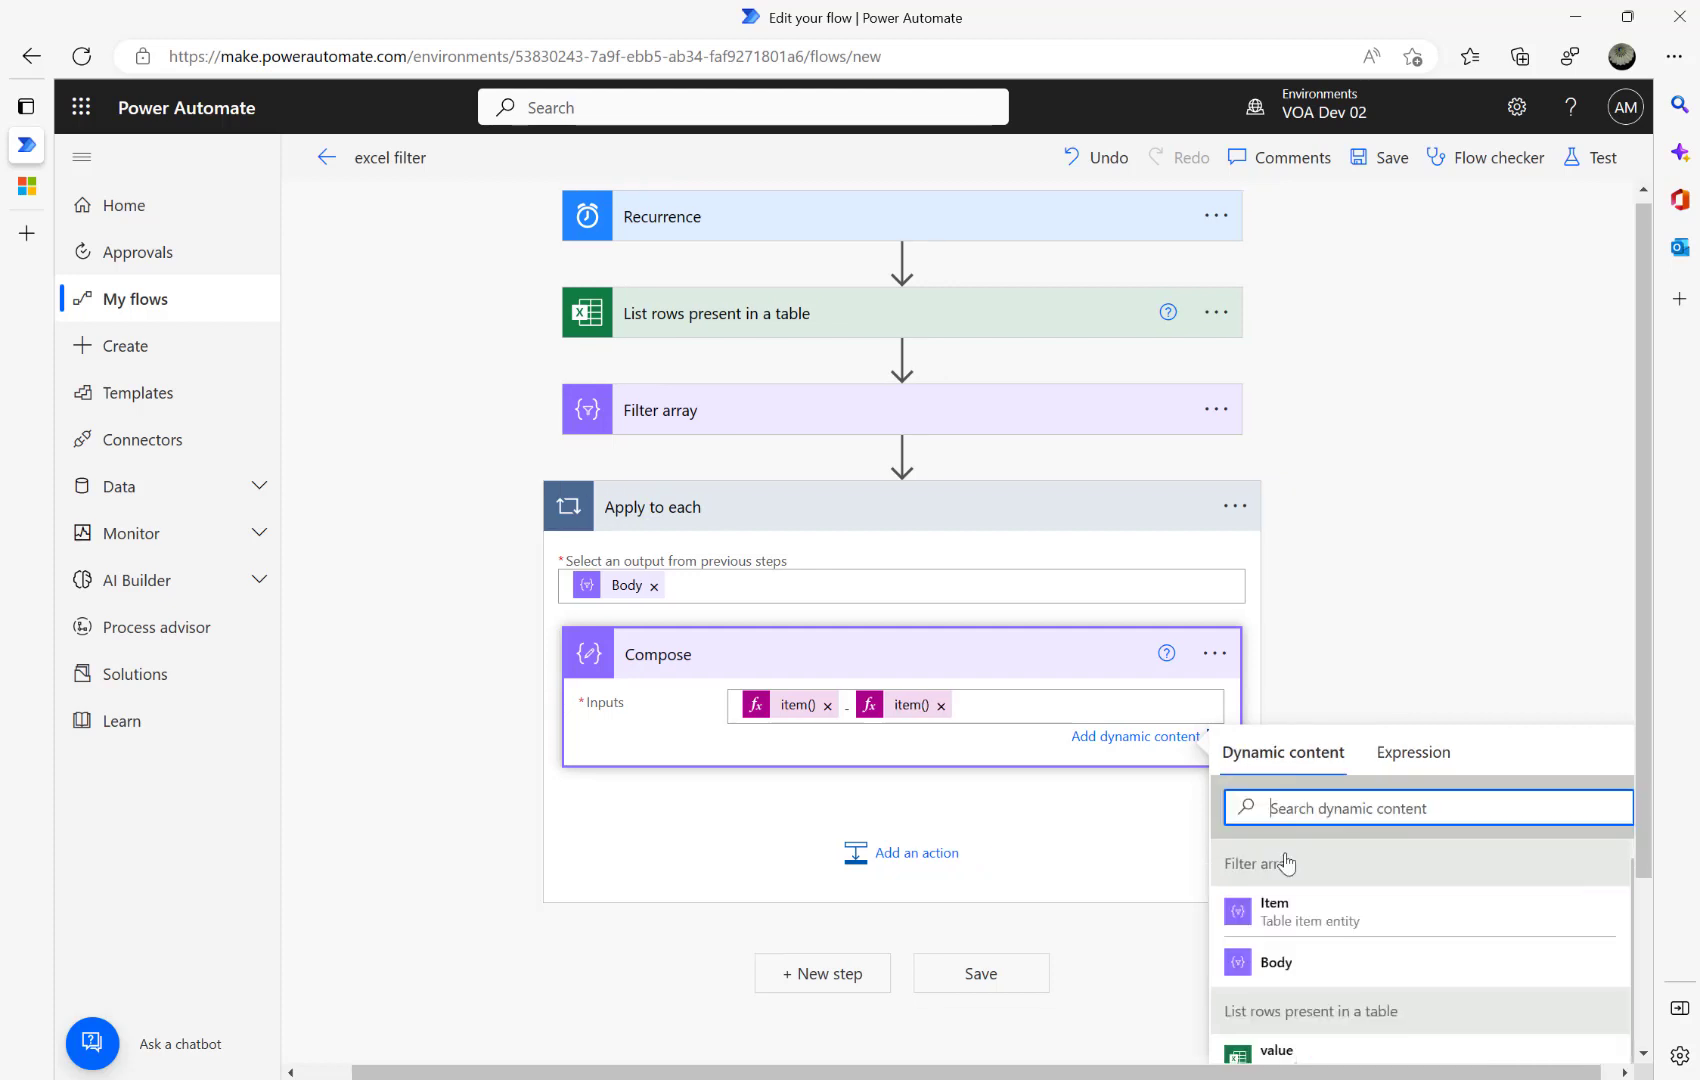
Save the flow and run it as a manual test.
{"action": "left_click", "coordinate": [1611, 172]}
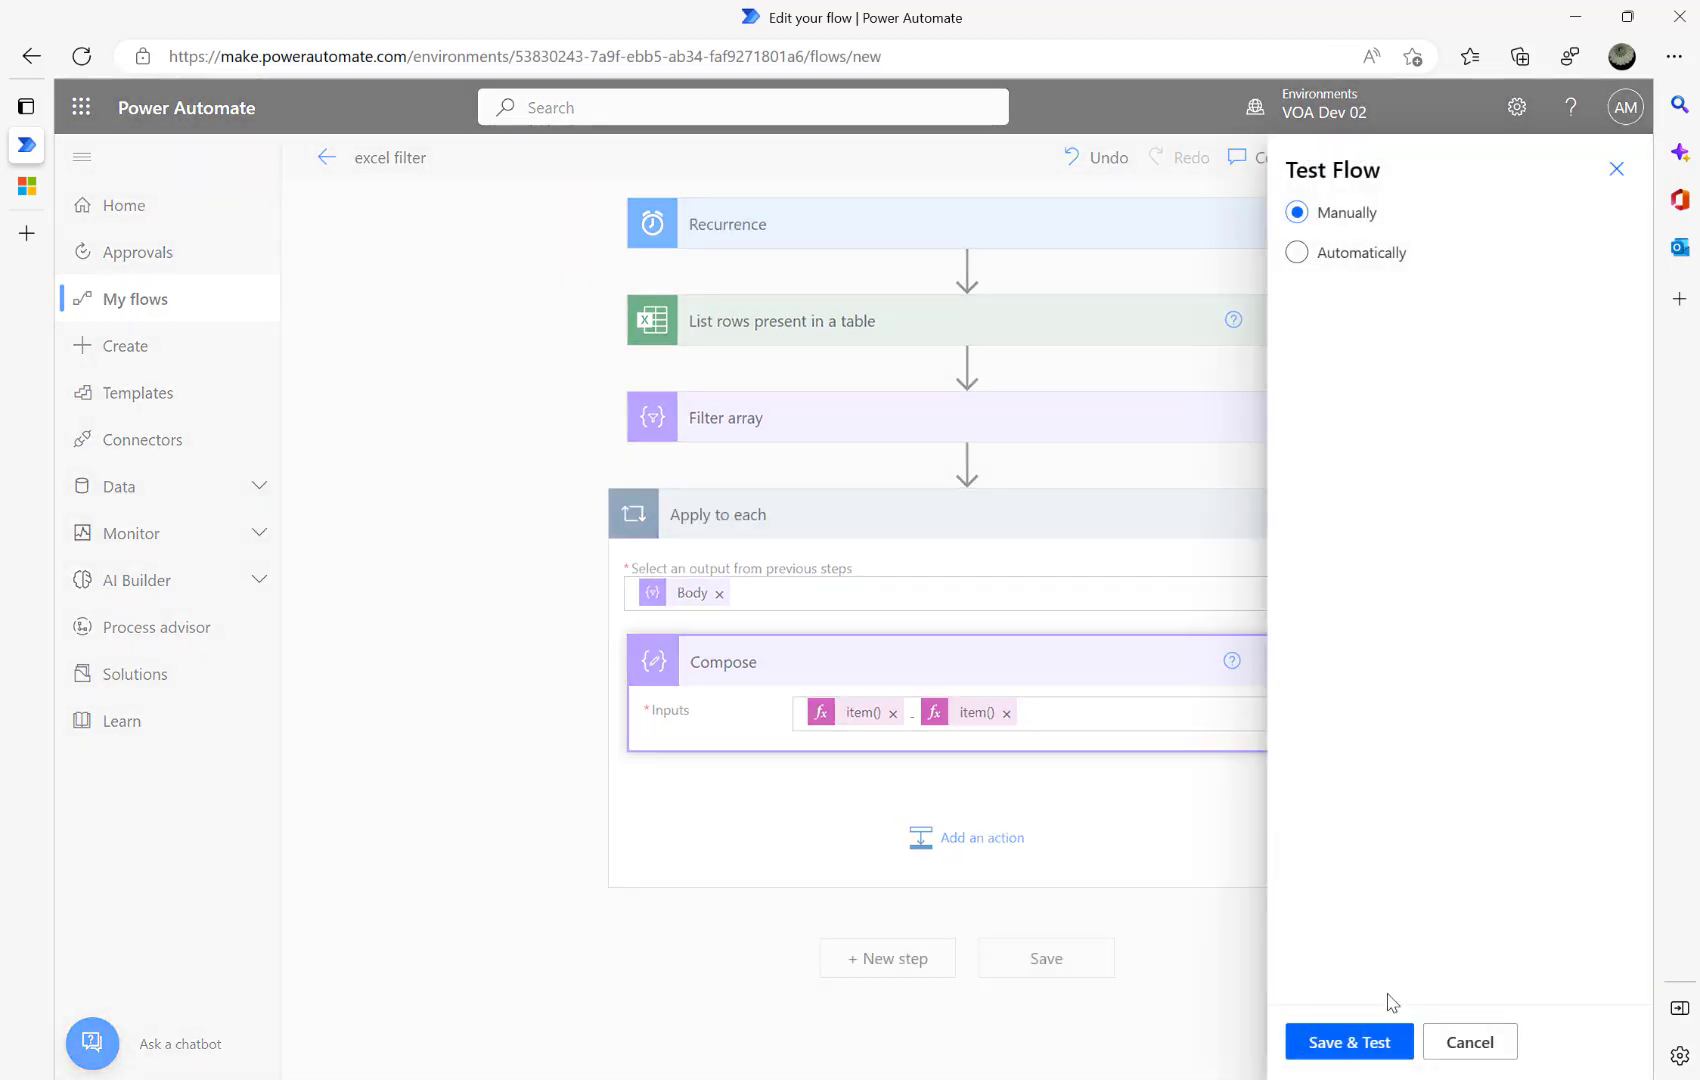
{"action": "left_click", "coordinate": [1365, 1044]}
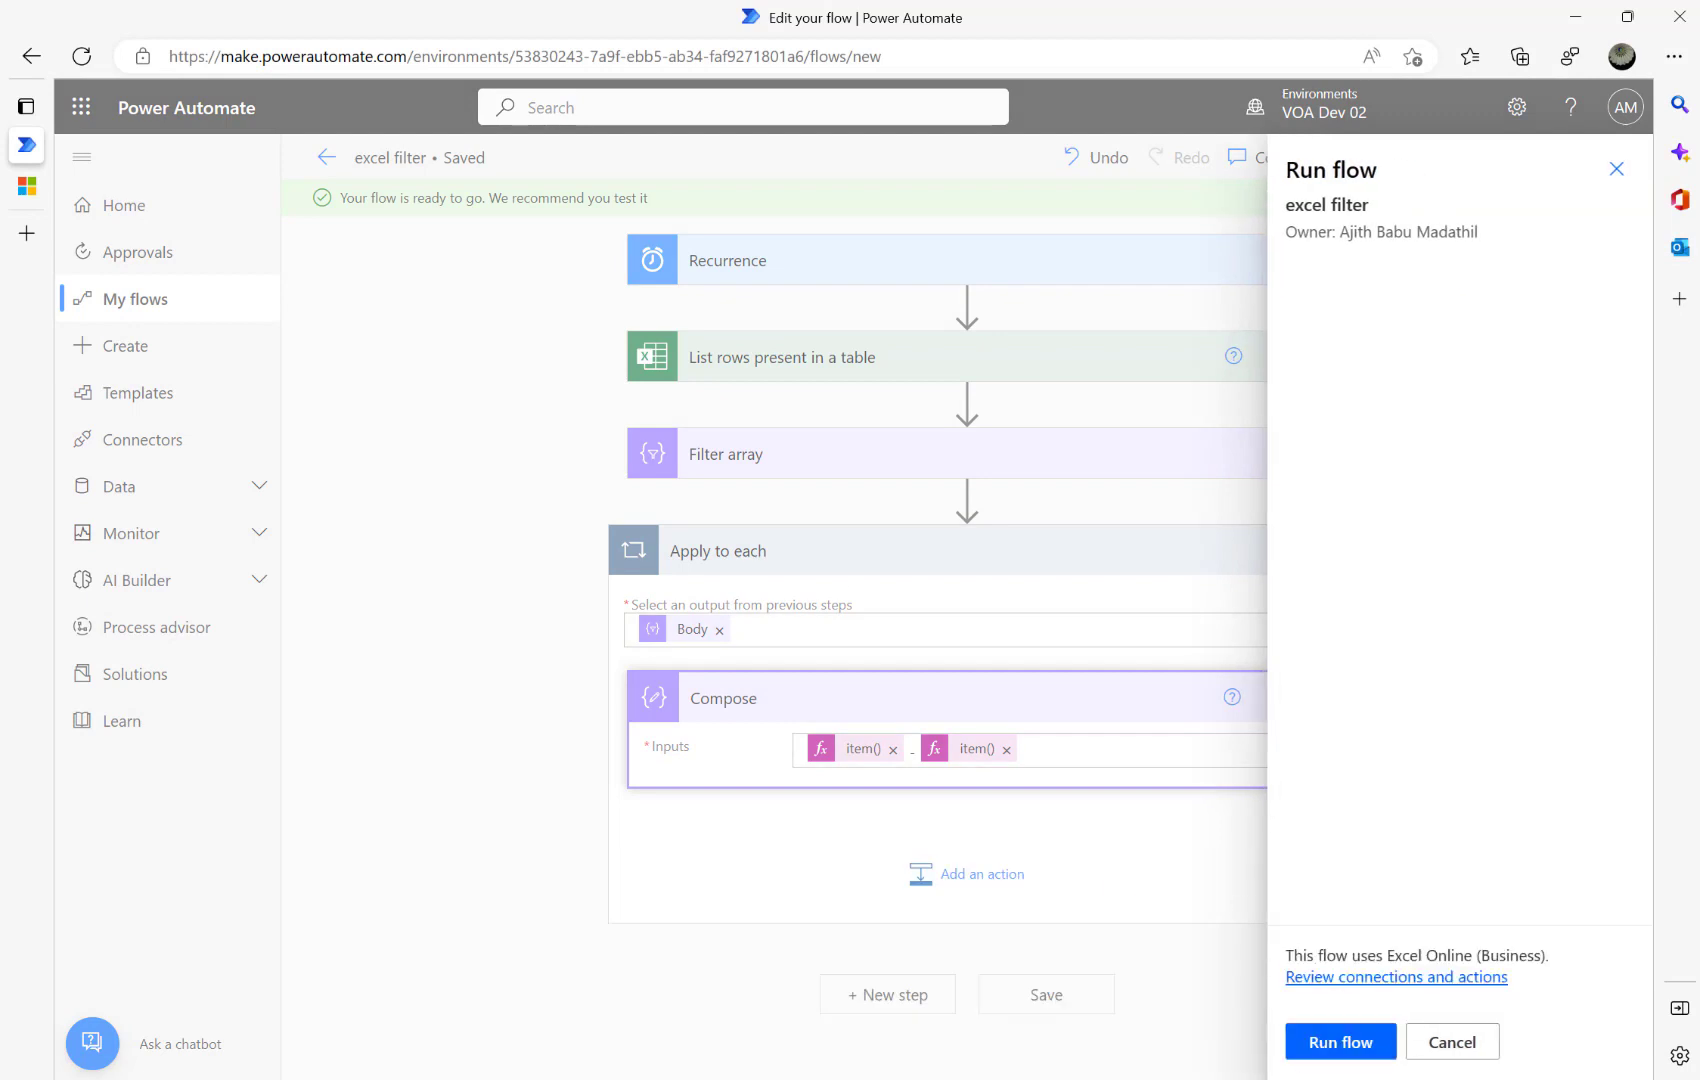
{"action": "left_click", "coordinate": [1316, 1040]}
{"action": "left_click", "coordinate": [1312, 1042]}
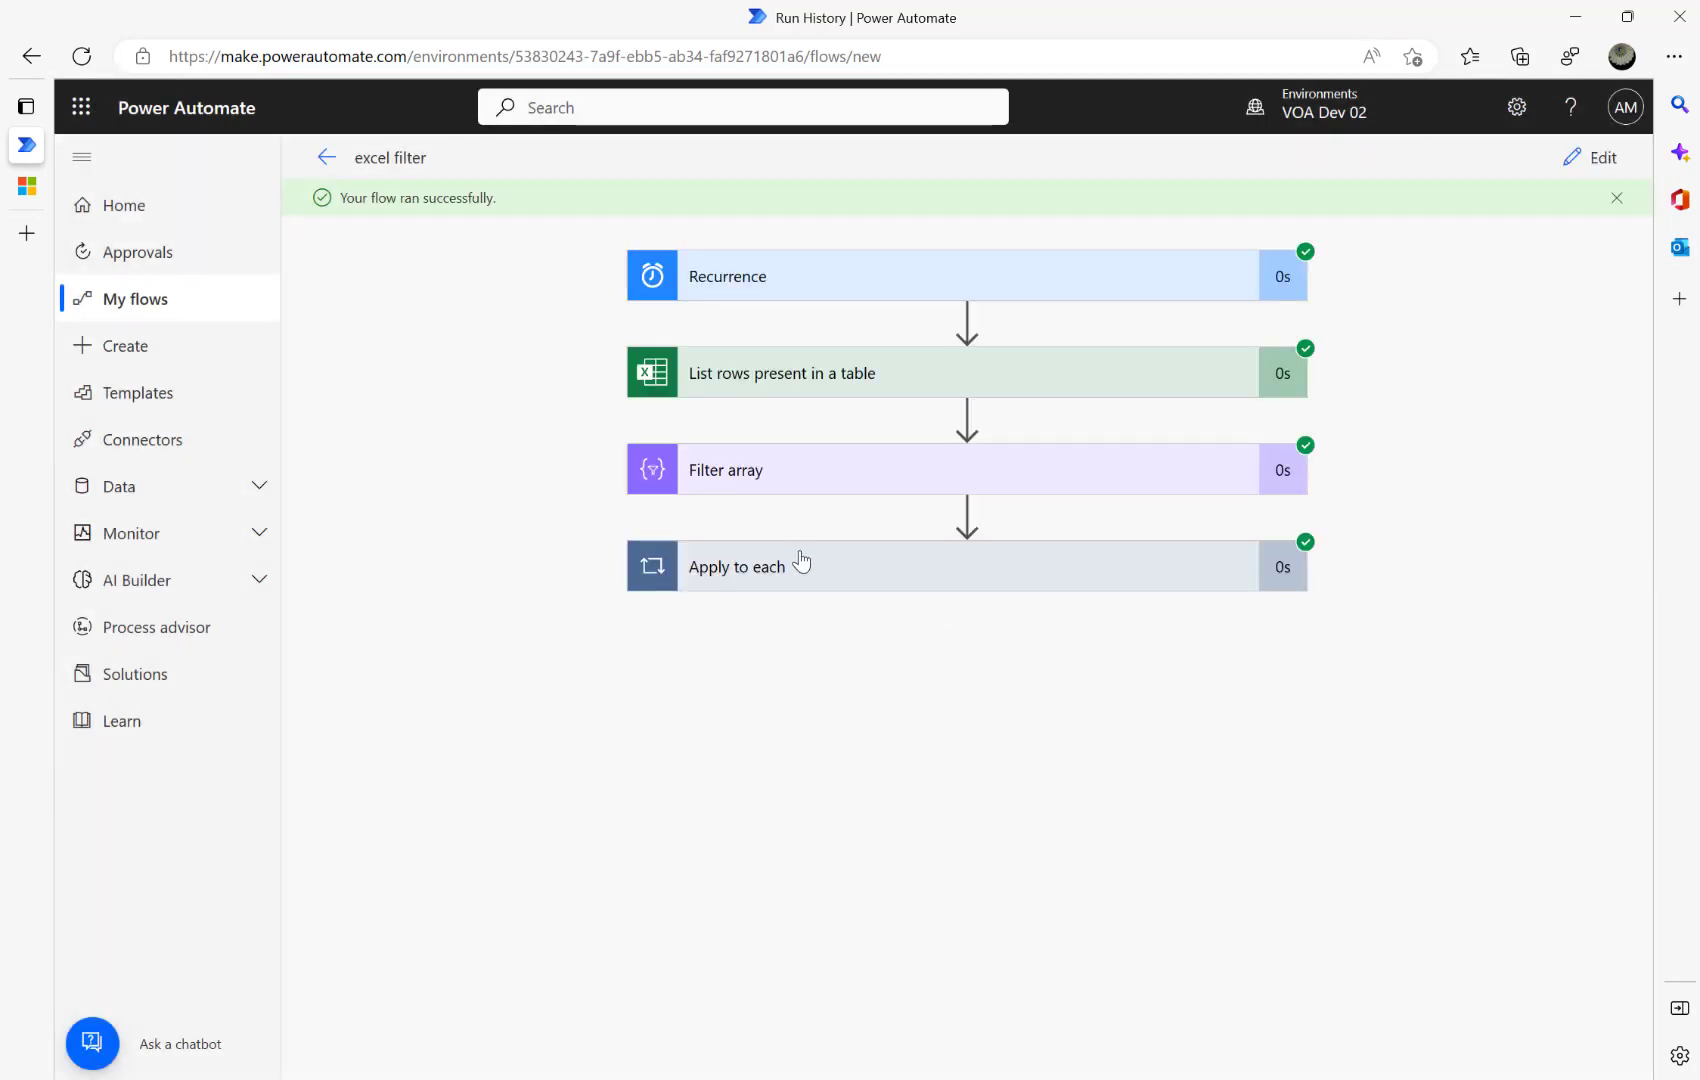
Examine the Compose inputs and outputs inside the Apply to each run, comparing them with the rows in the All Members Excel workbook.
{"action": "left_click", "coordinate": [790, 565]}
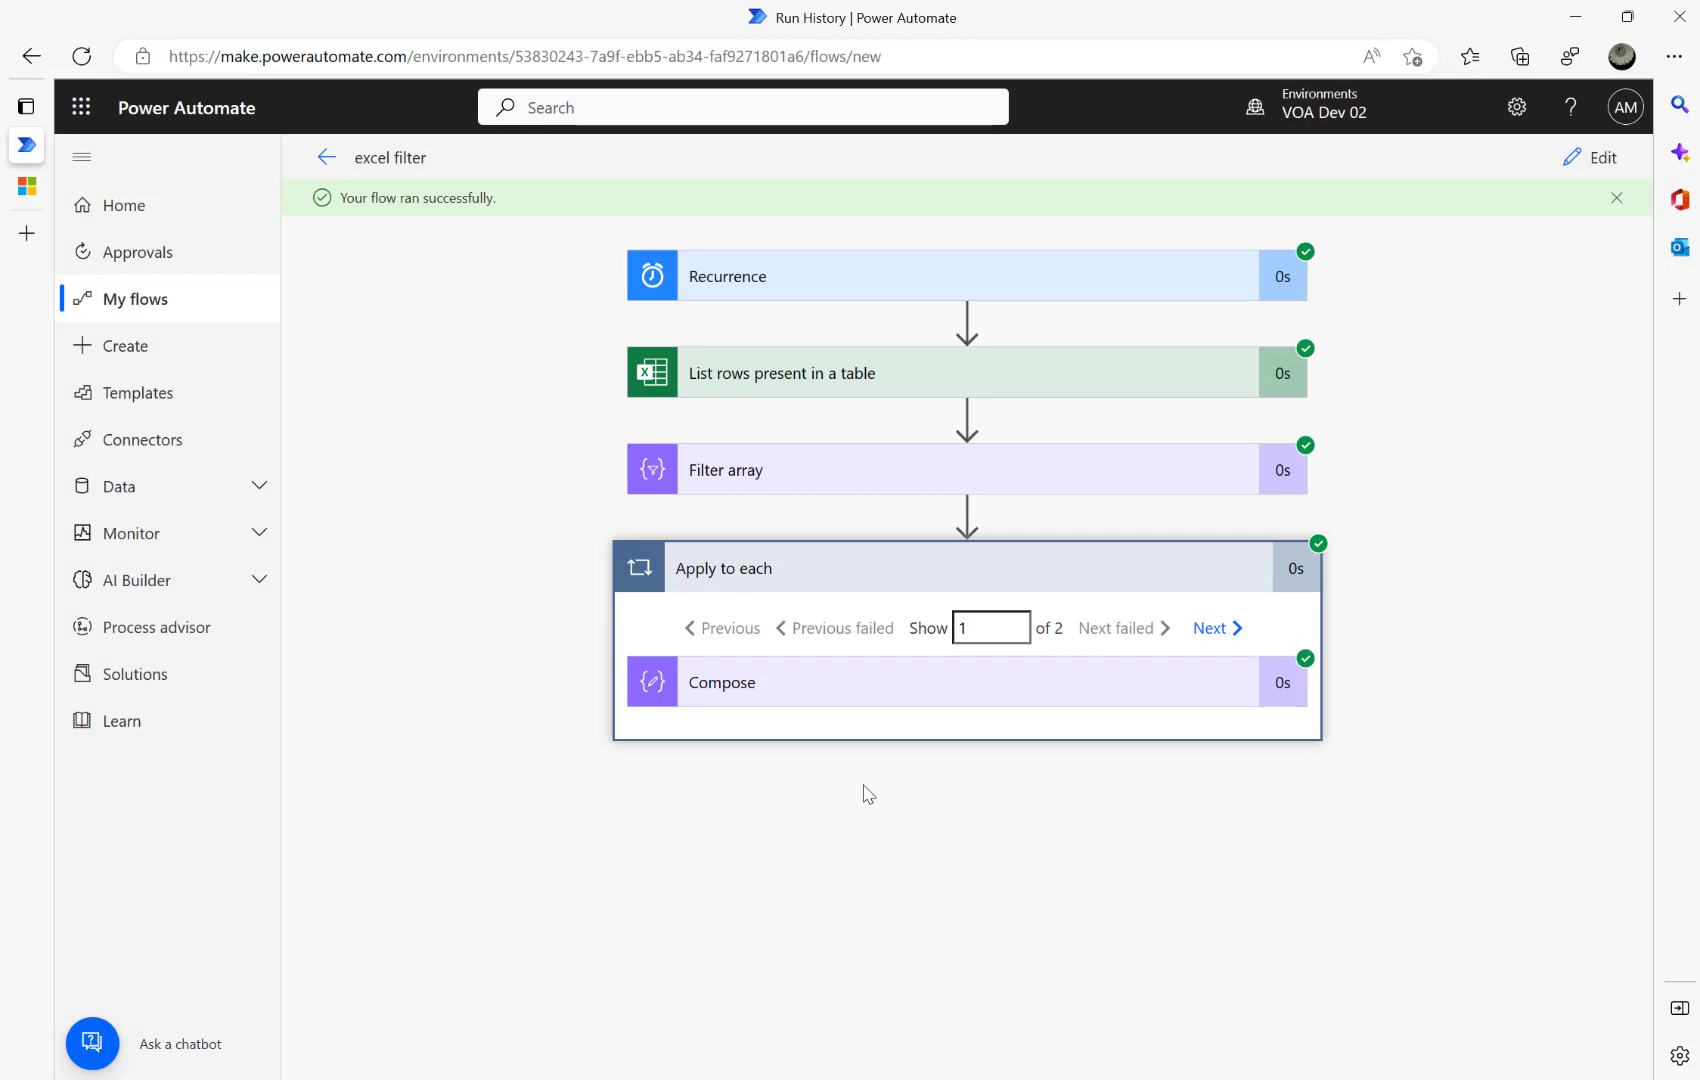
{"action": "left_click", "coordinate": [935, 677]}
{"action": "key", "text": "alt+Tab"}
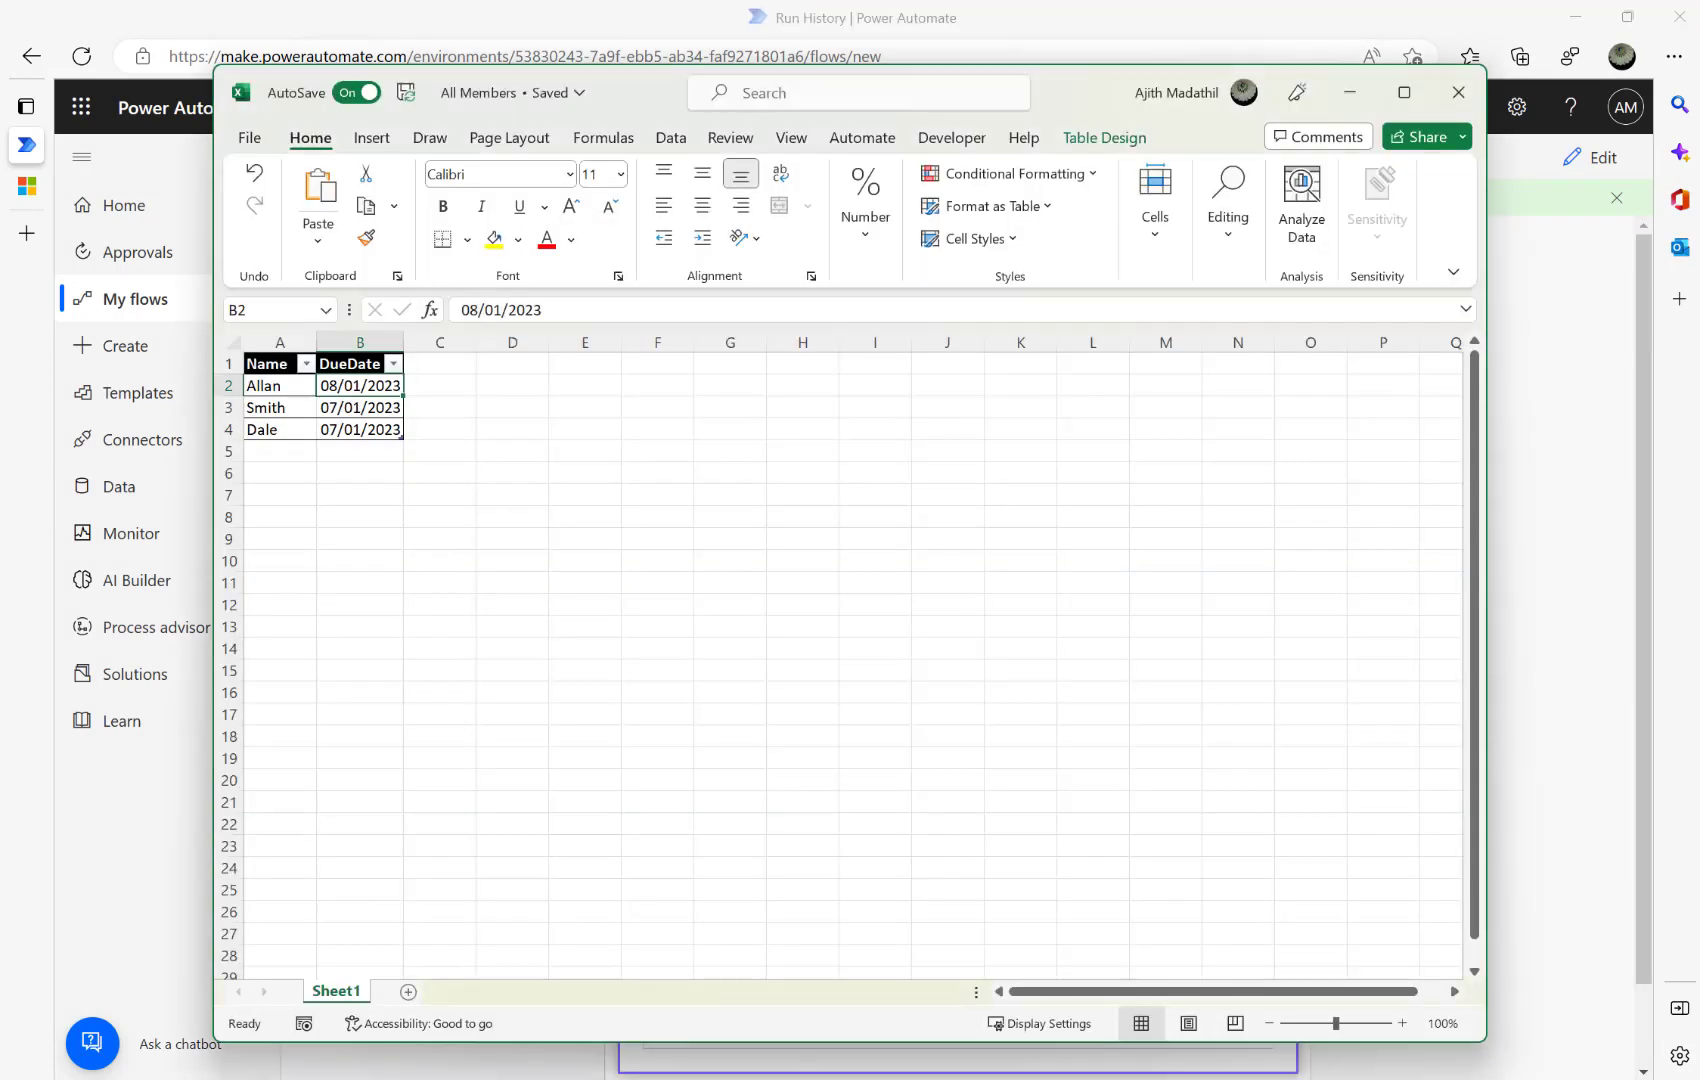
{"action": "left_click", "coordinate": [285, 407]}
{"action": "left_click", "coordinate": [286, 429]}
{"action": "key", "text": "alt+Tab"}
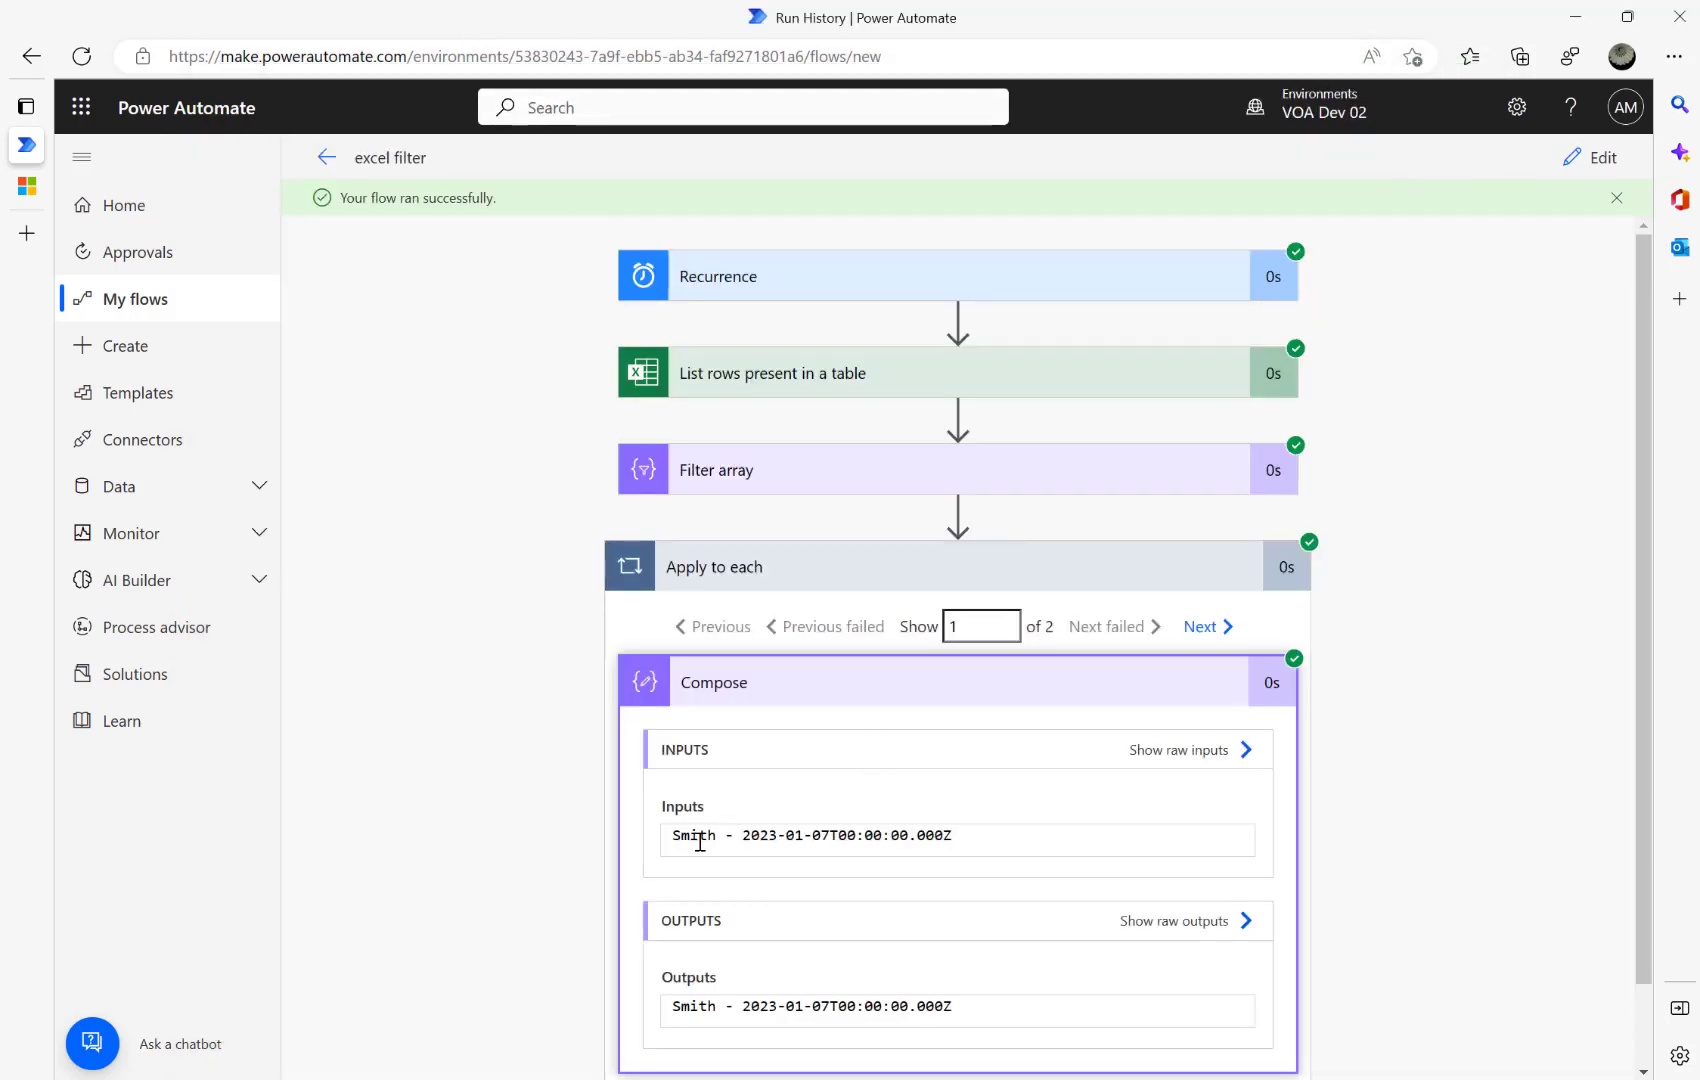
{"action": "left_click_drag", "start_coordinate": [676, 840], "coordinate": [1032, 838]}
{"action": "left_click", "coordinate": [735, 1008]}
{"action": "key", "text": "shift+End"}
{"action": "left_click", "coordinate": [742, 836]}
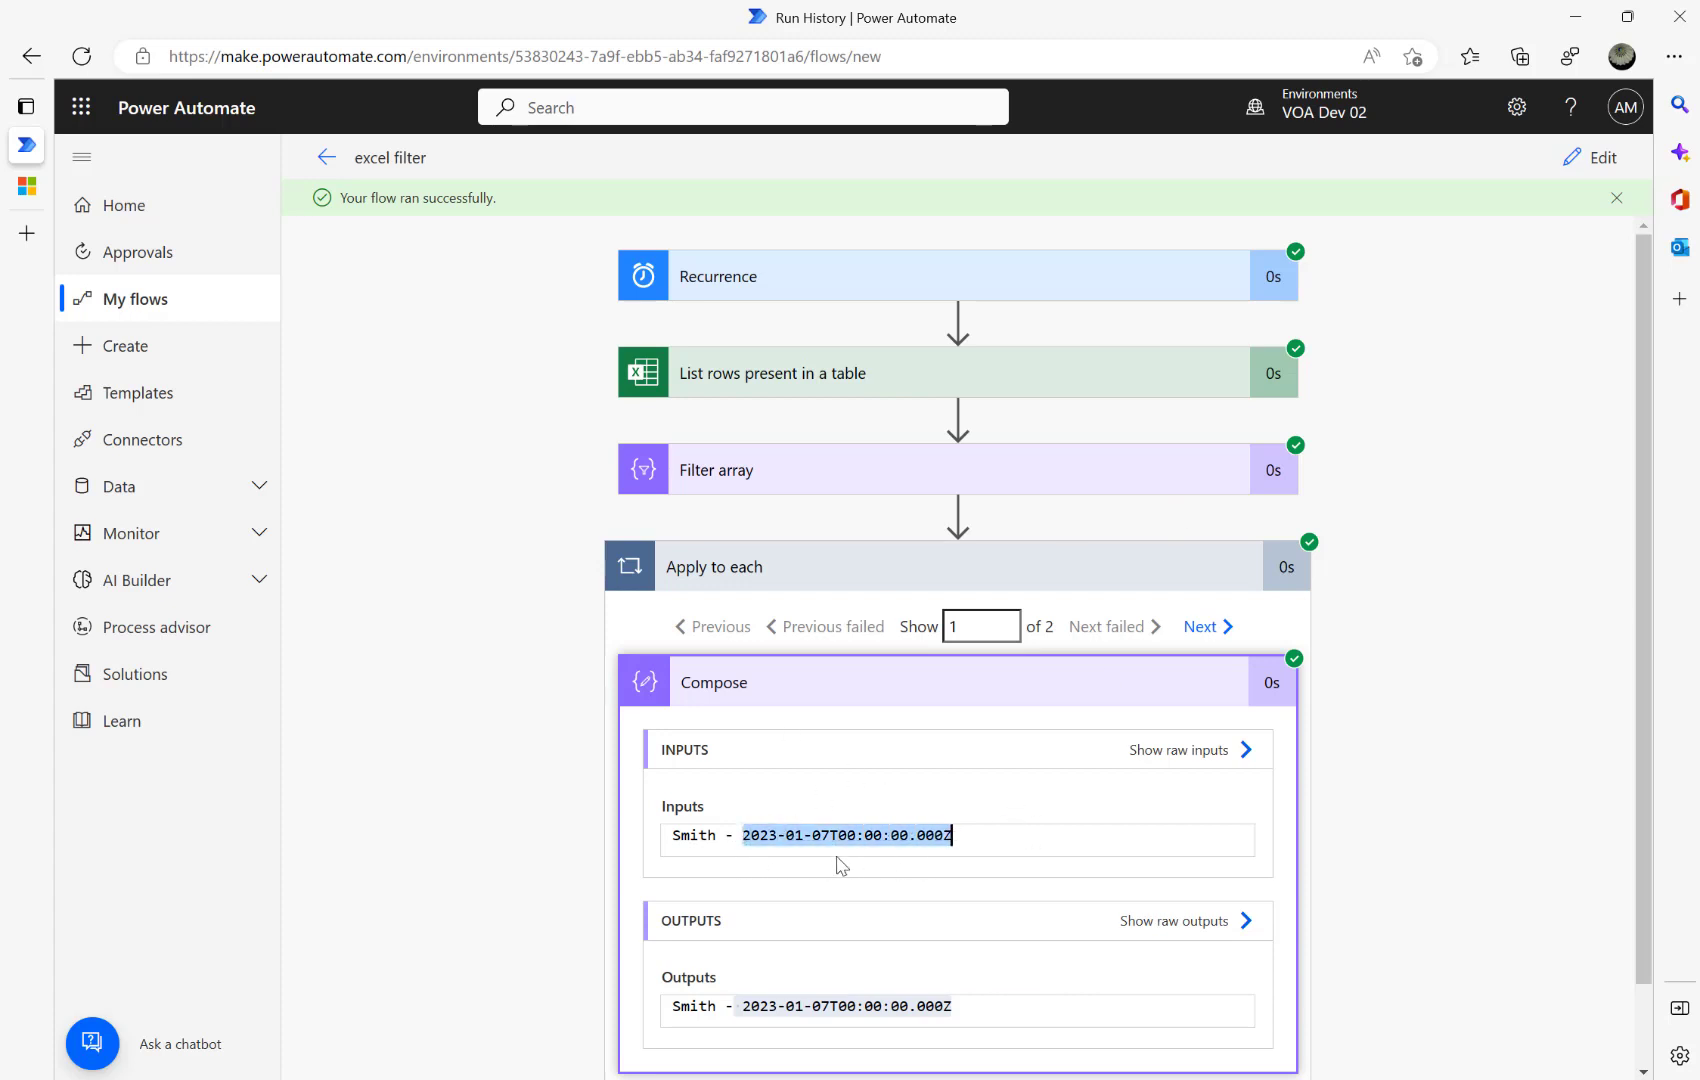
Return to editing and change the DueDate expression in the Compose input to formatDateTime(item()?['DueDate'],'dd-MM-yyyy').
{"action": "left_click", "coordinate": [1588, 158]}
{"action": "left_click", "coordinate": [956, 714]}
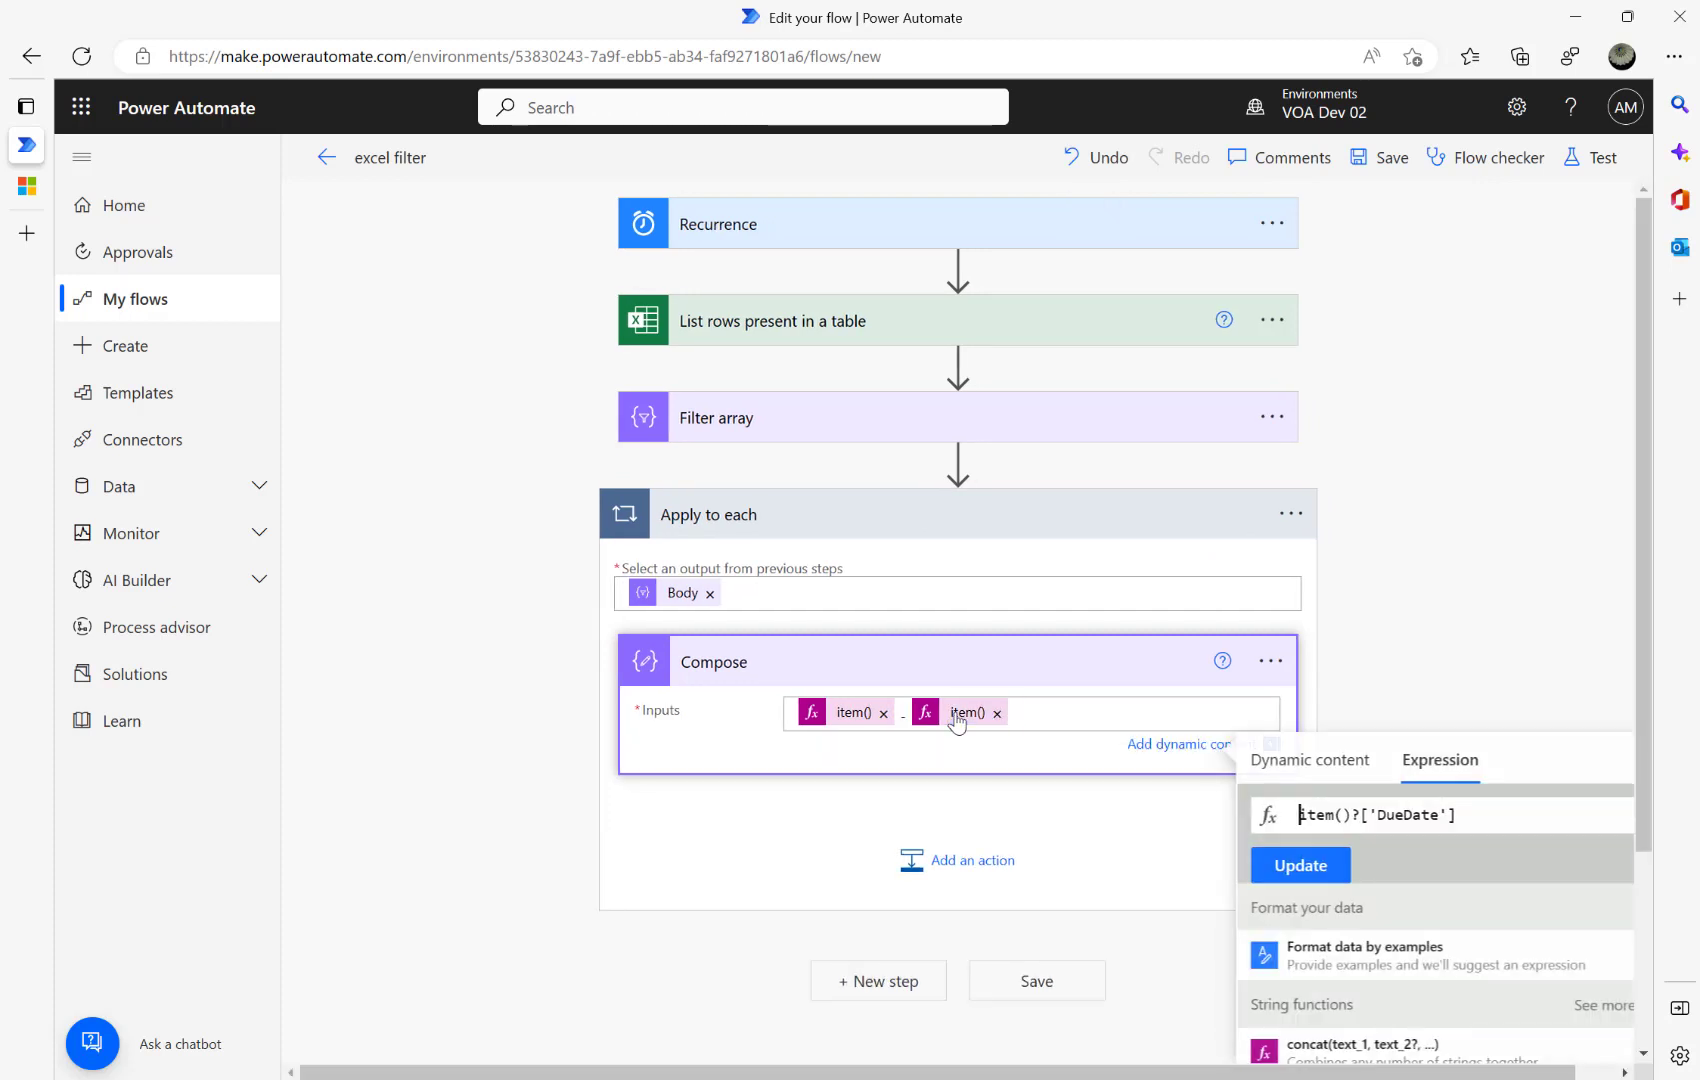
{"action": "type", "text": "format"}
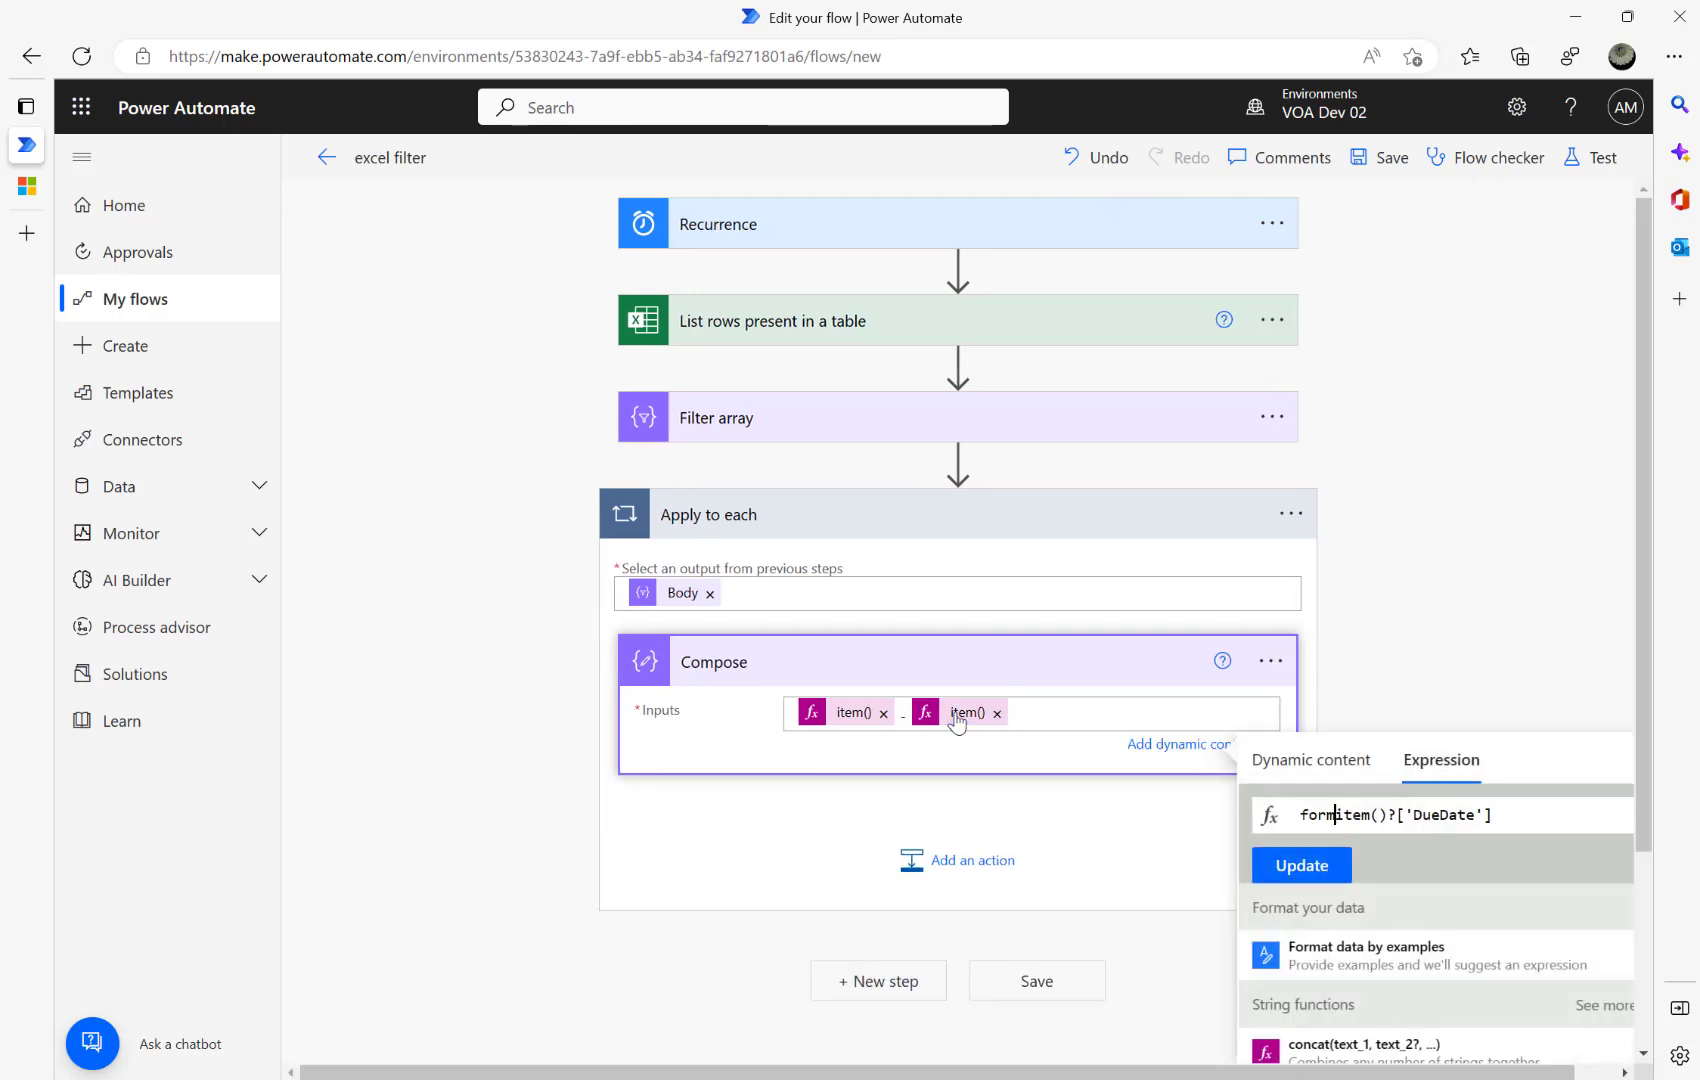
{"action": "type", "text": "DateTime("}
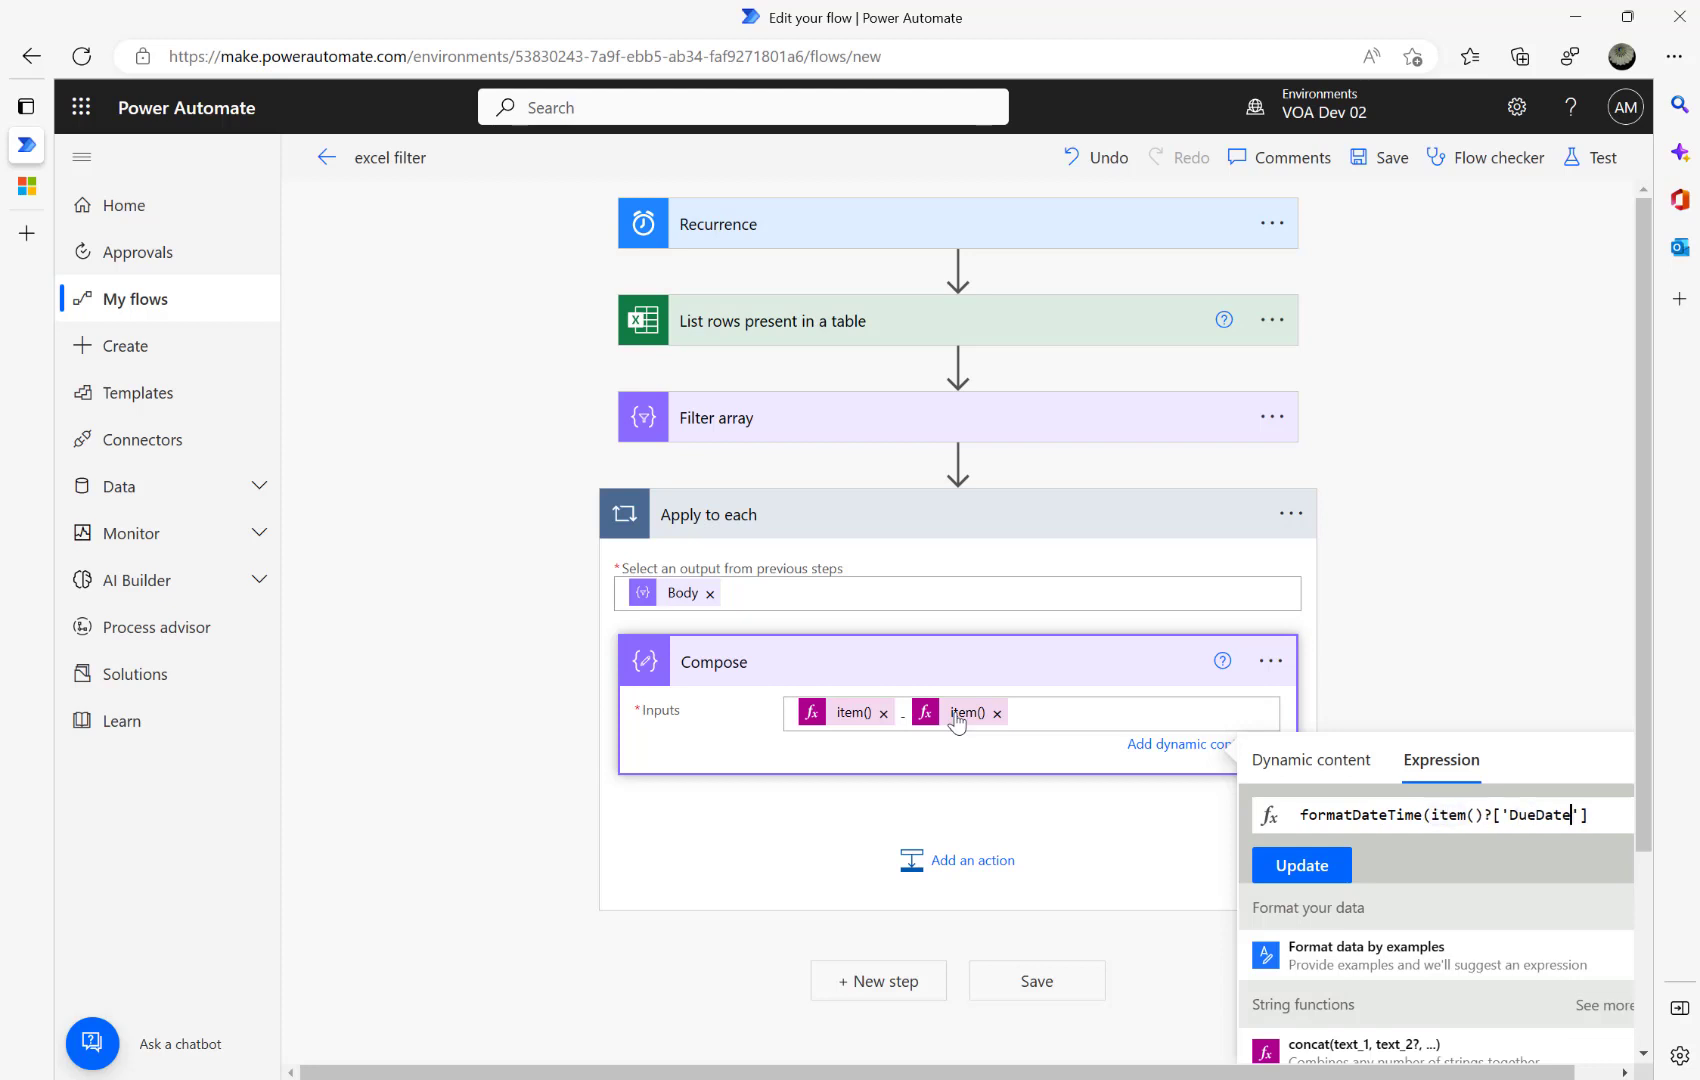
{"action": "type", "text": "'"}
{"action": "type", "text": "dd"}
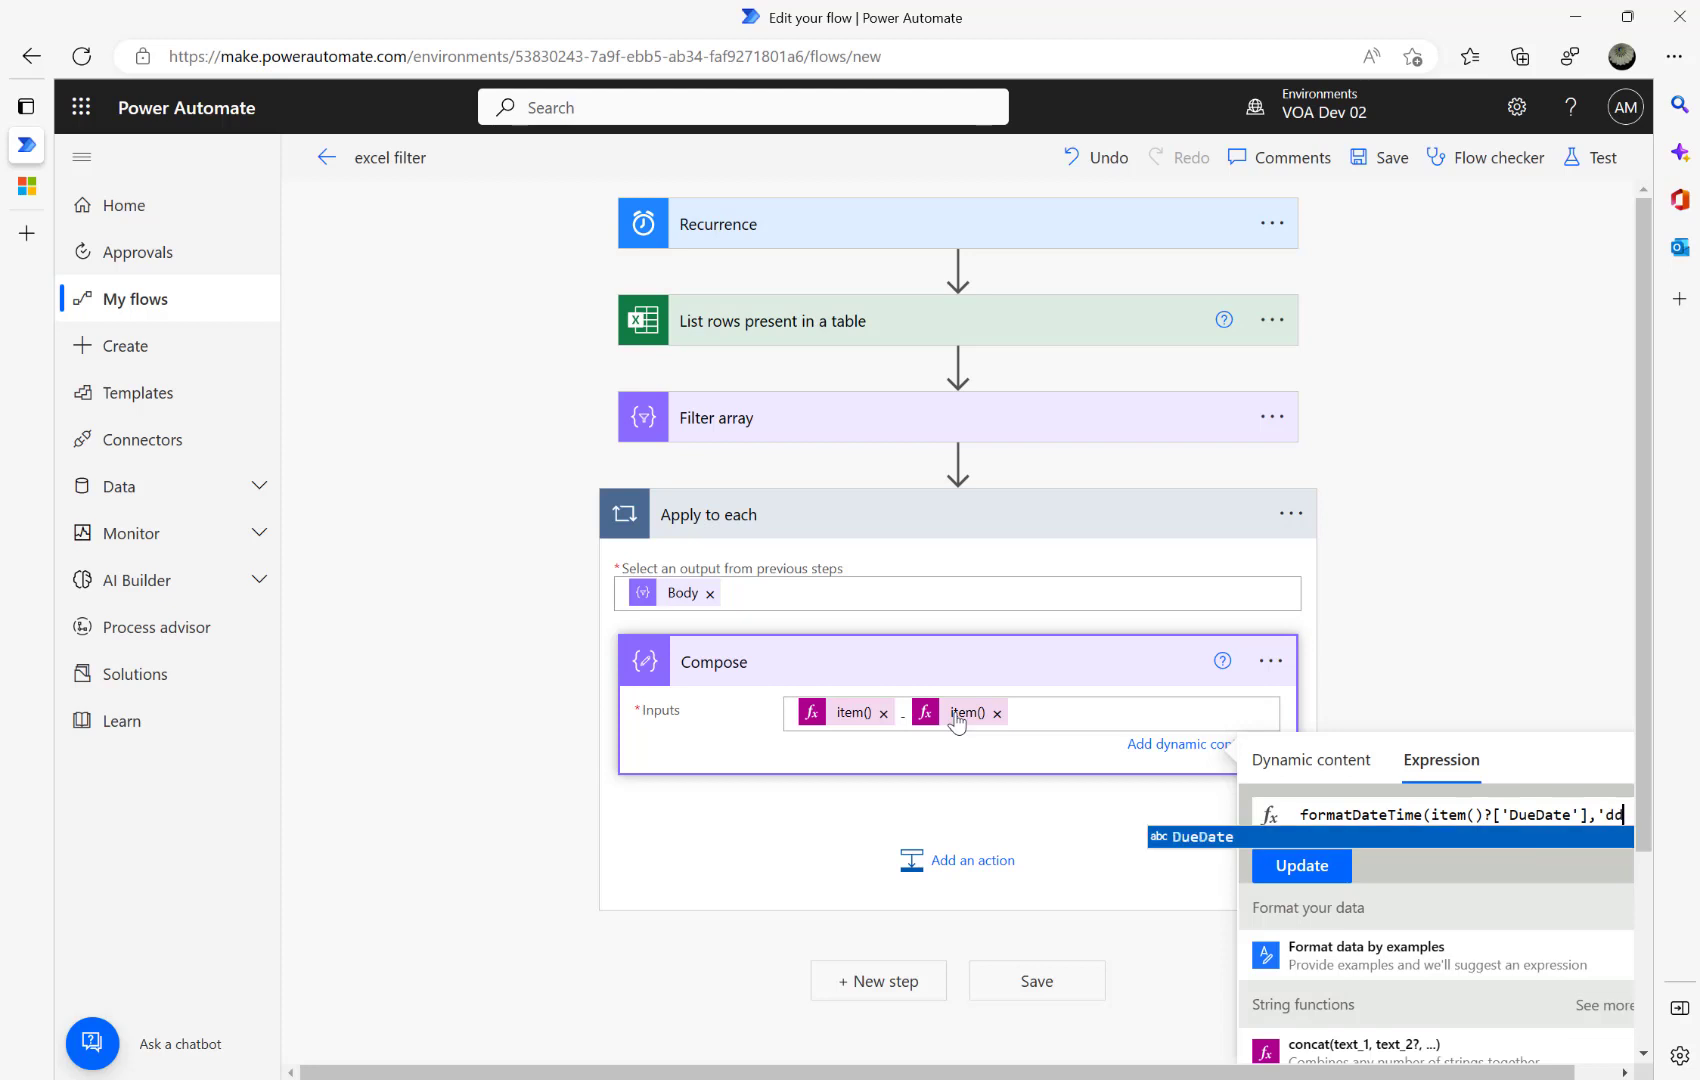
{"action": "type", "text": "-MM-yyyy')"}
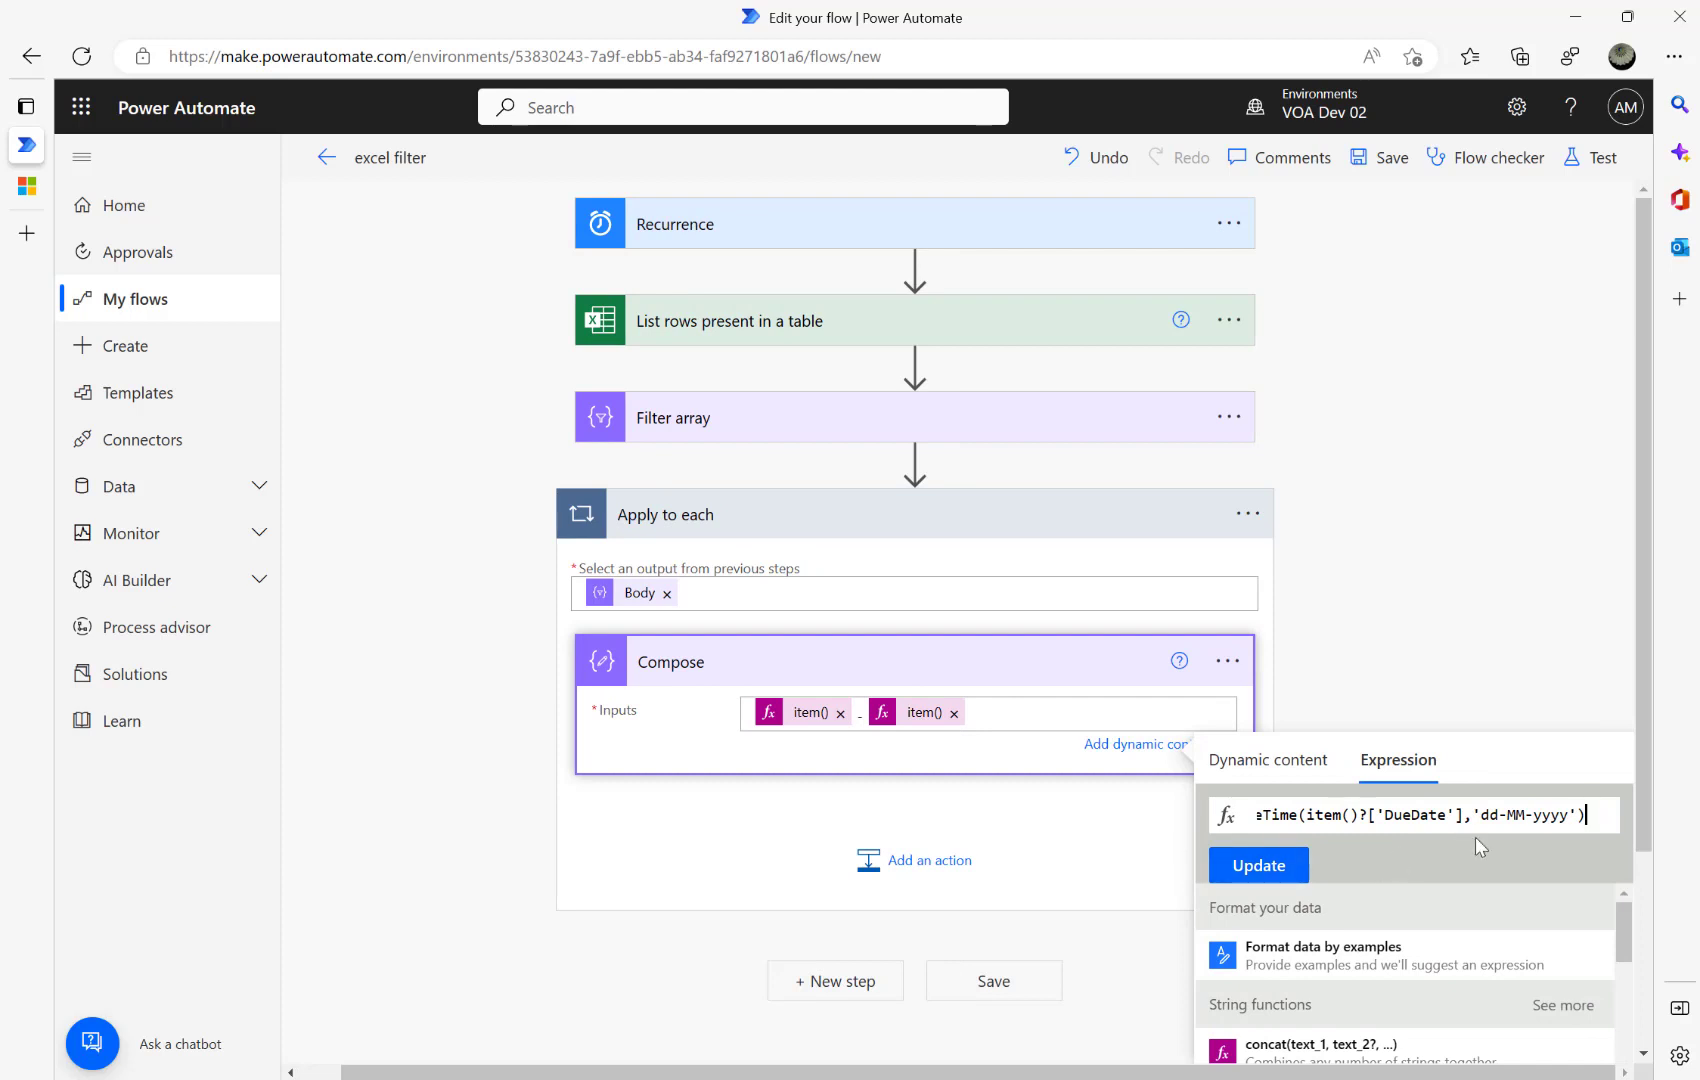
{"action": "left_click", "coordinate": [1260, 864]}
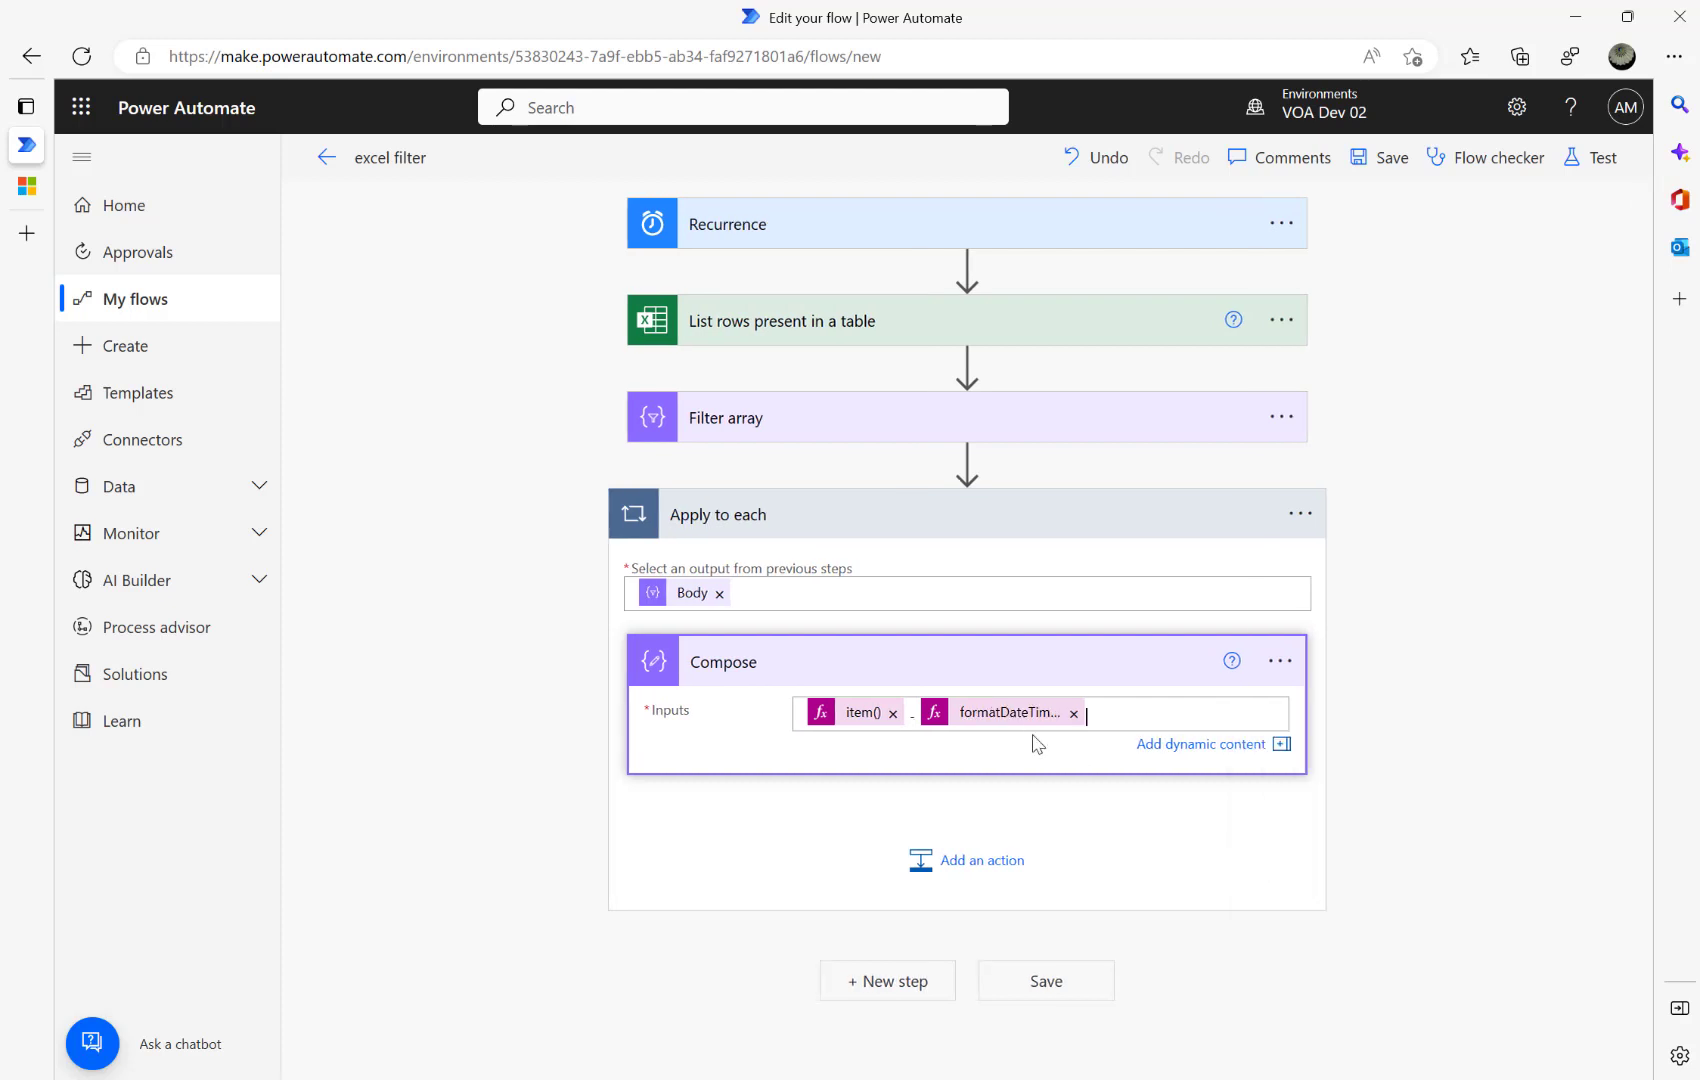
Save the flow with the formatted due date and run another manual test.
{"action": "left_click", "coordinate": [1596, 176]}
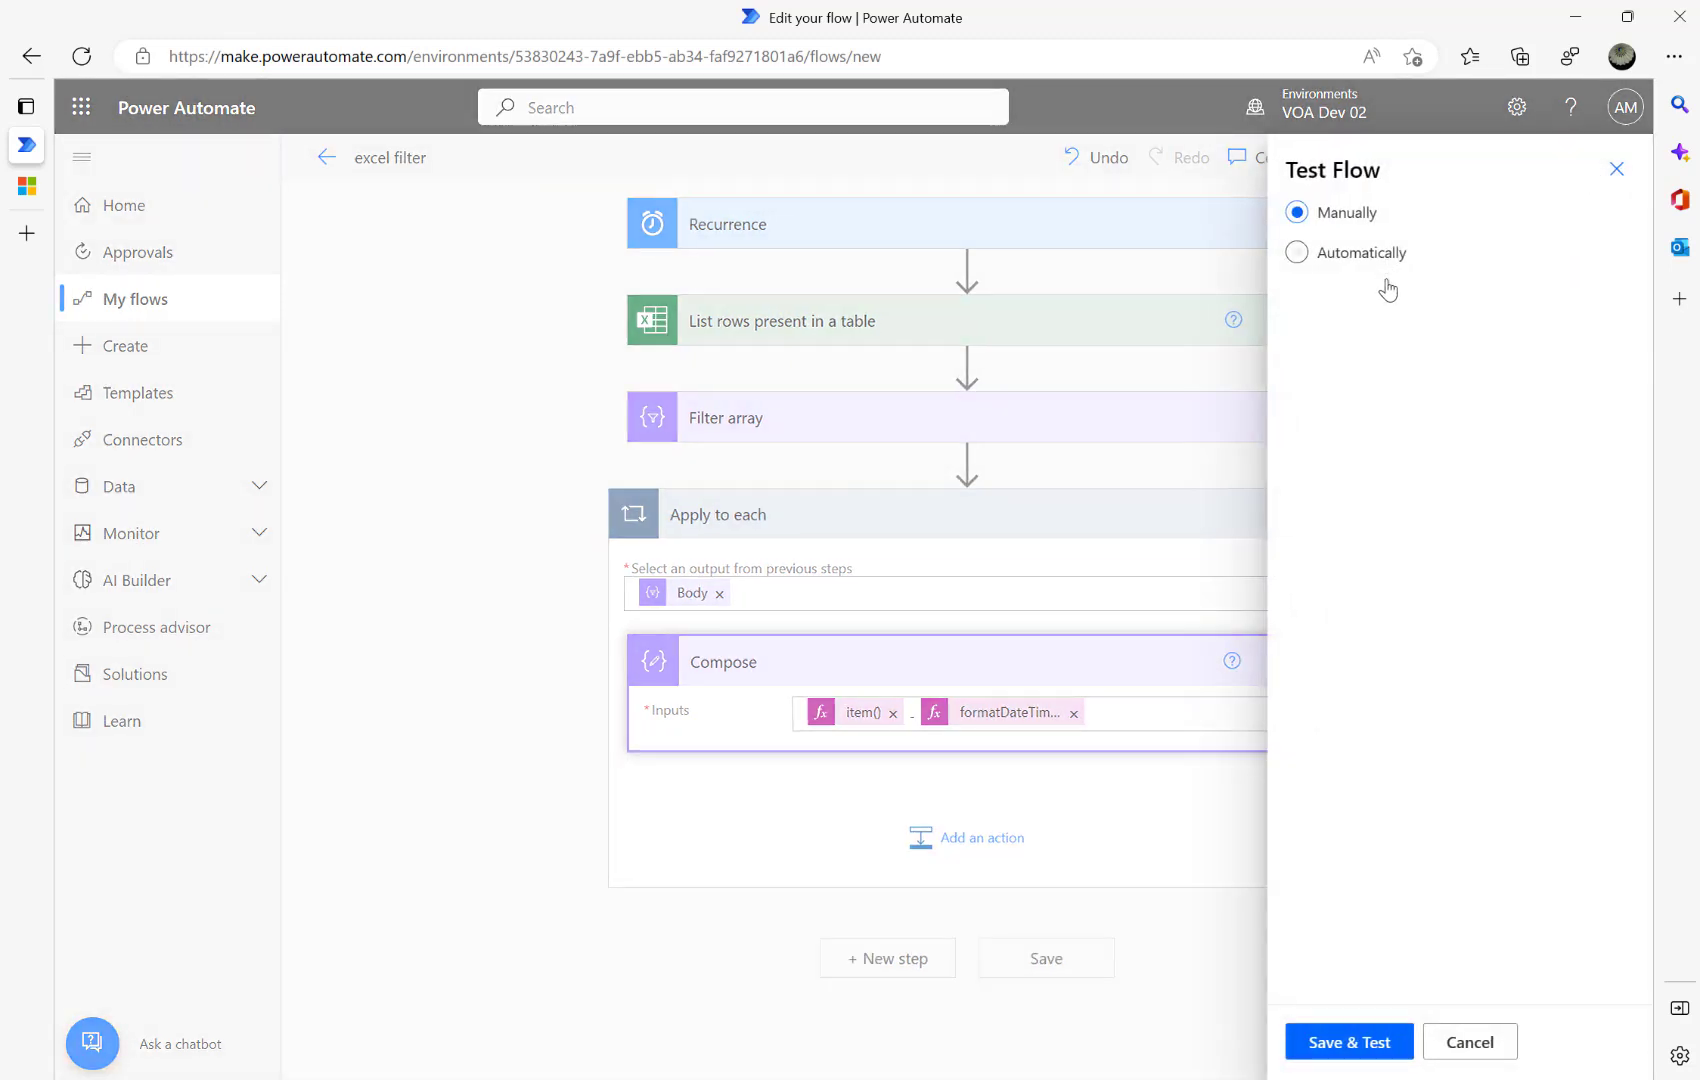
{"action": "left_click", "coordinate": [1362, 1052]}
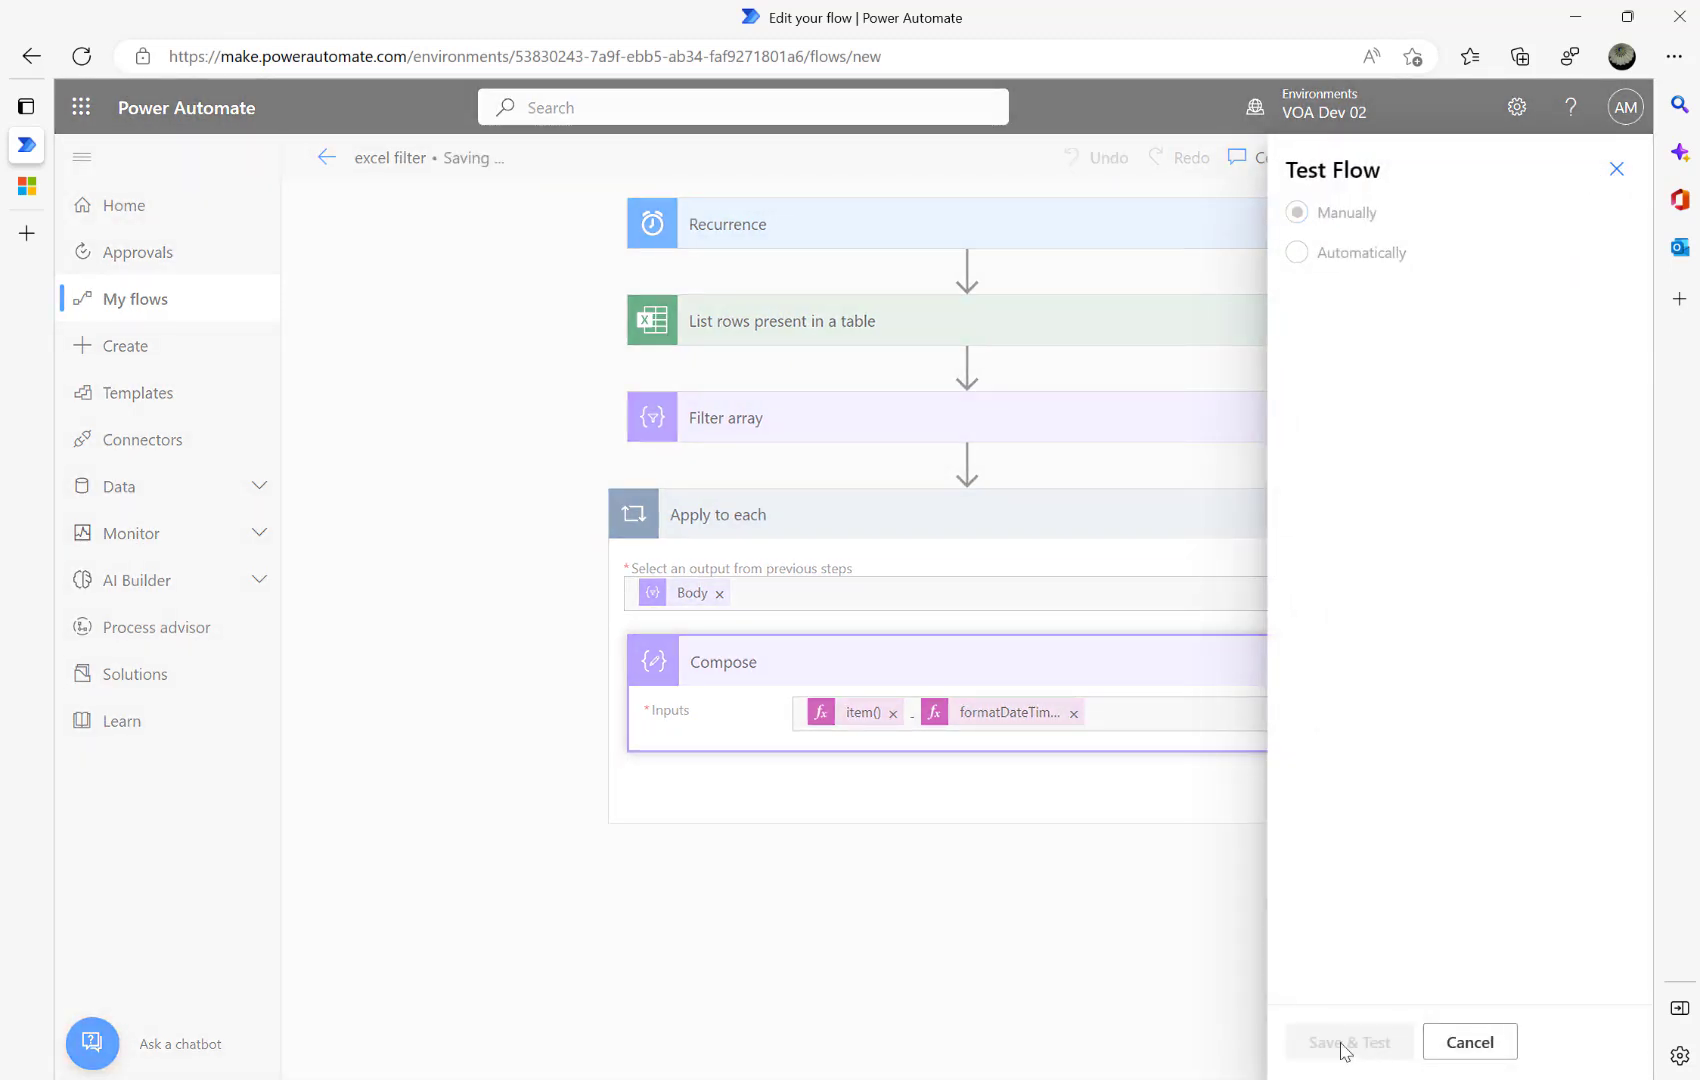
{"action": "left_click", "coordinate": [1341, 1046]}
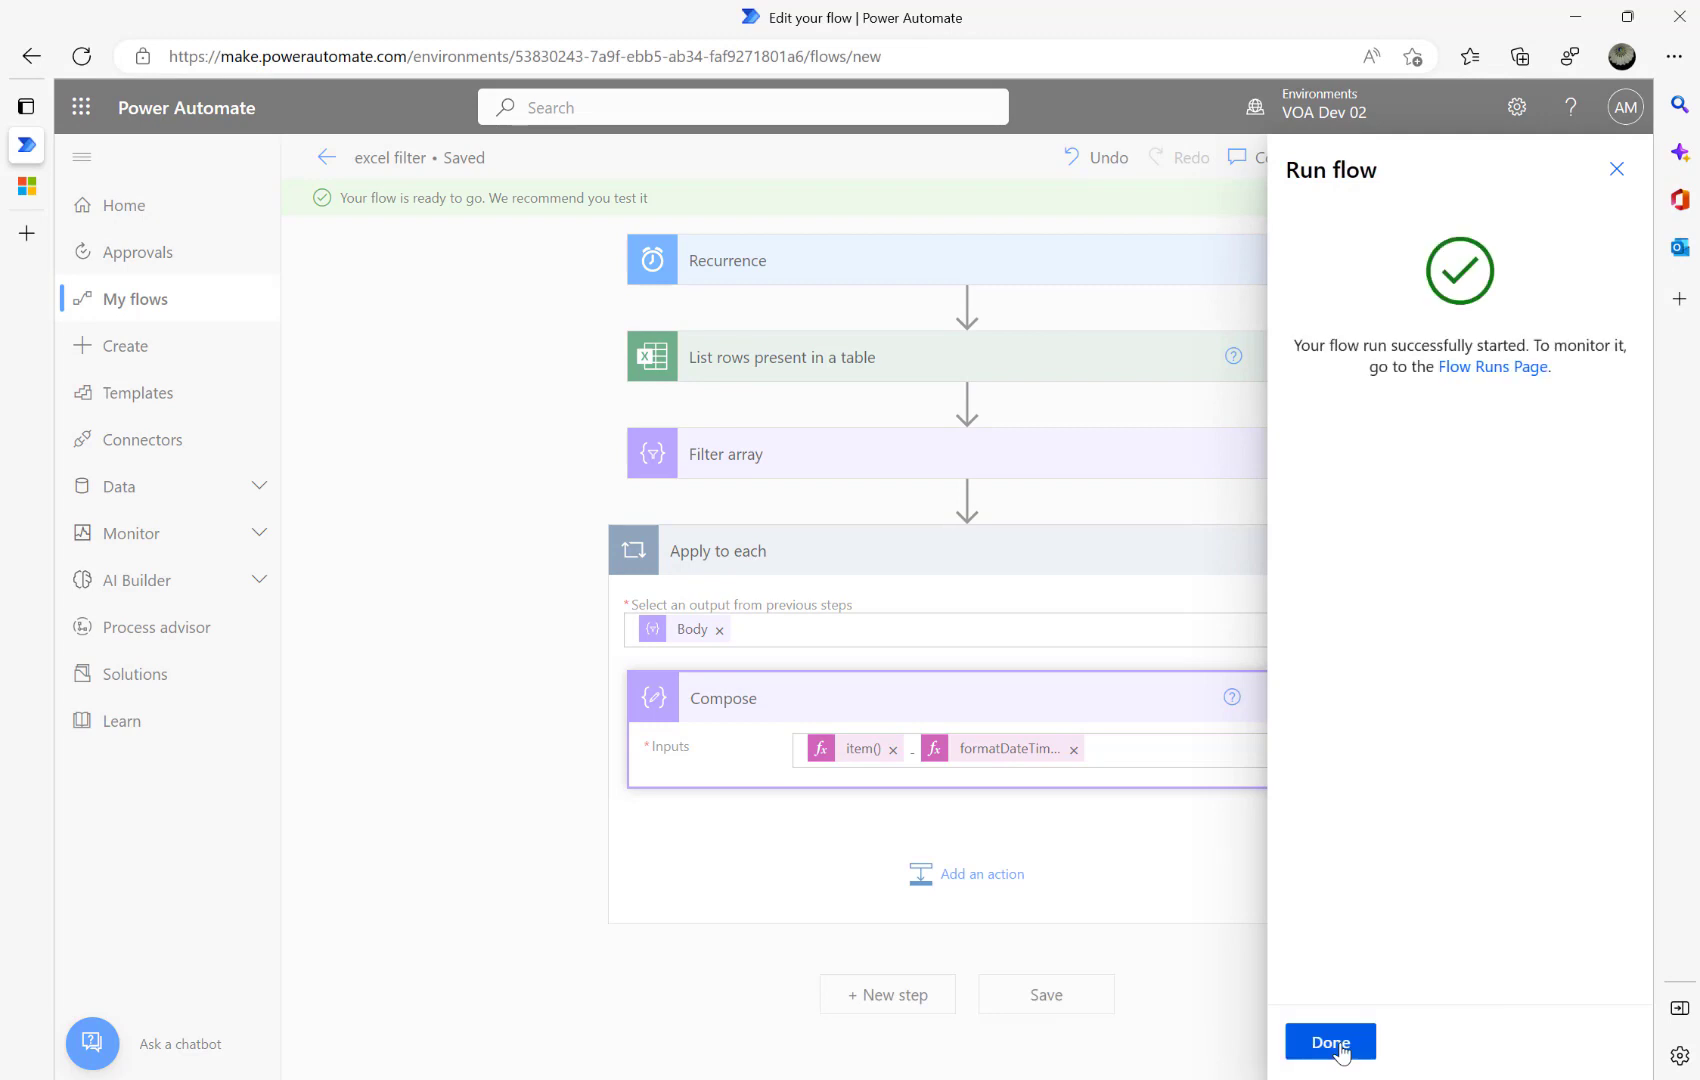
{"action": "left_click", "coordinate": [1340, 1046]}
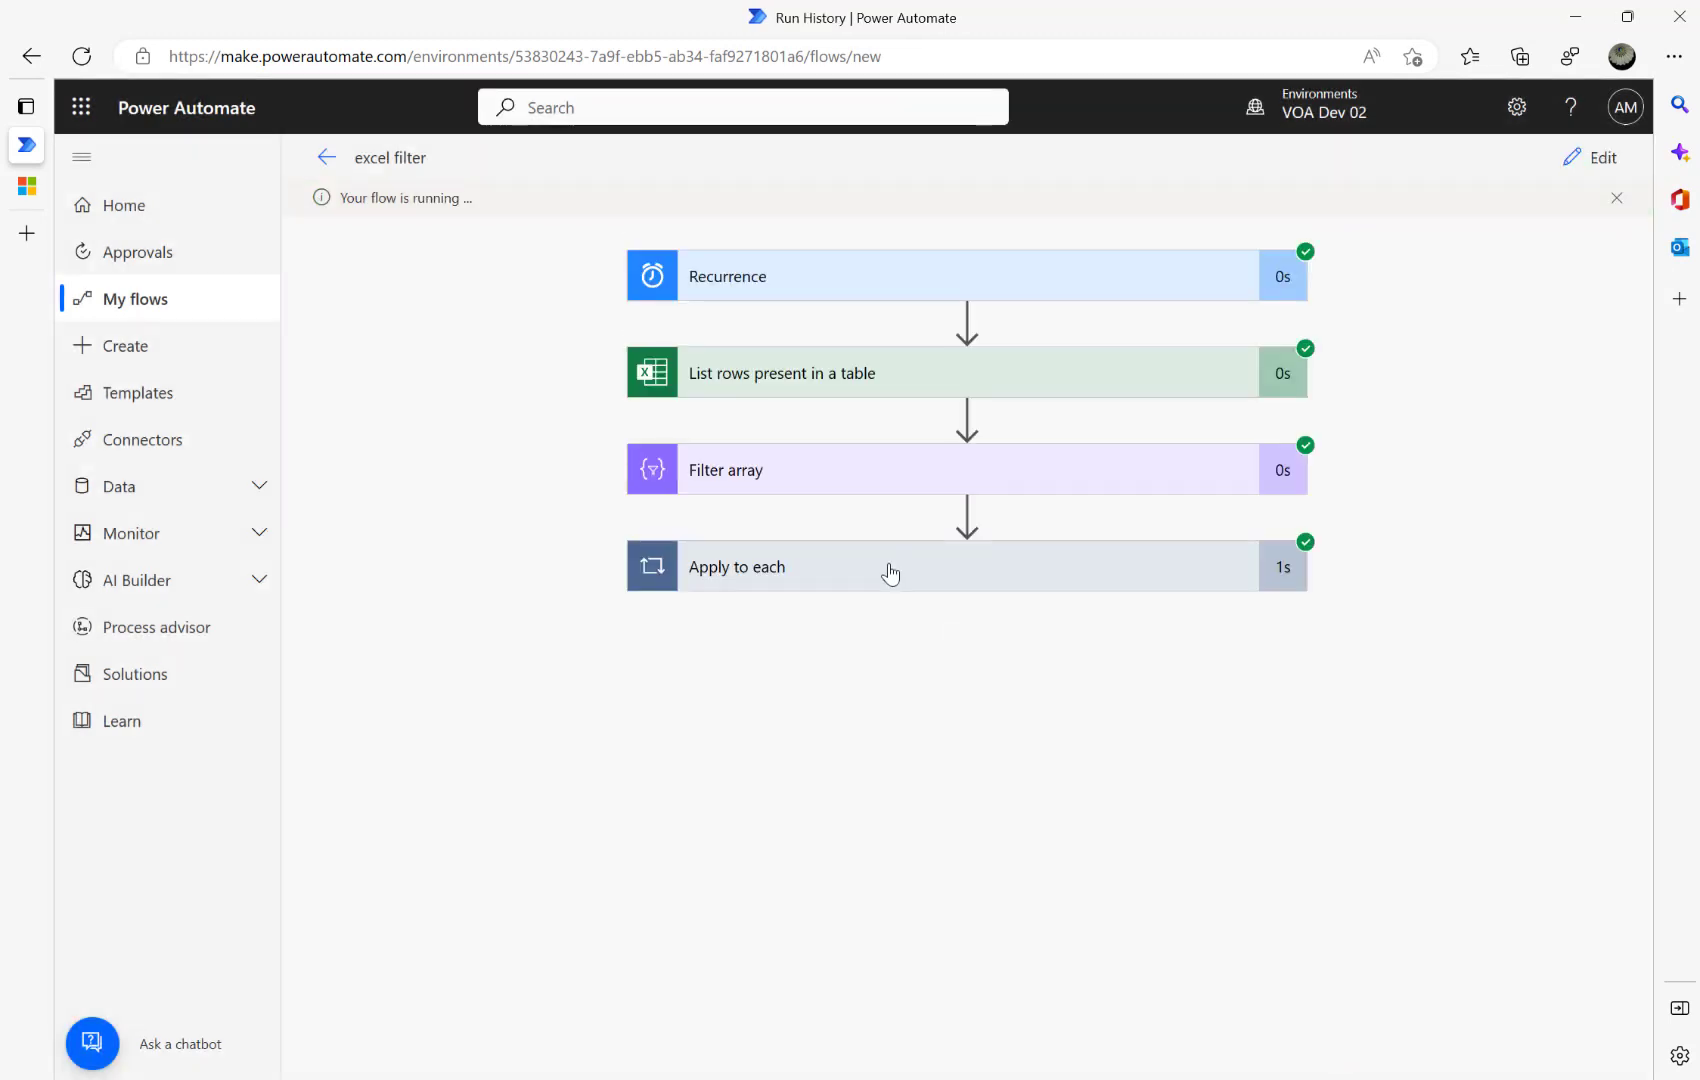
Examine the Compose and Filter array results of the new run, and reopen the flow for editing.
{"action": "left_click", "coordinate": [931, 572]}
{"action": "left_click", "coordinate": [917, 699]}
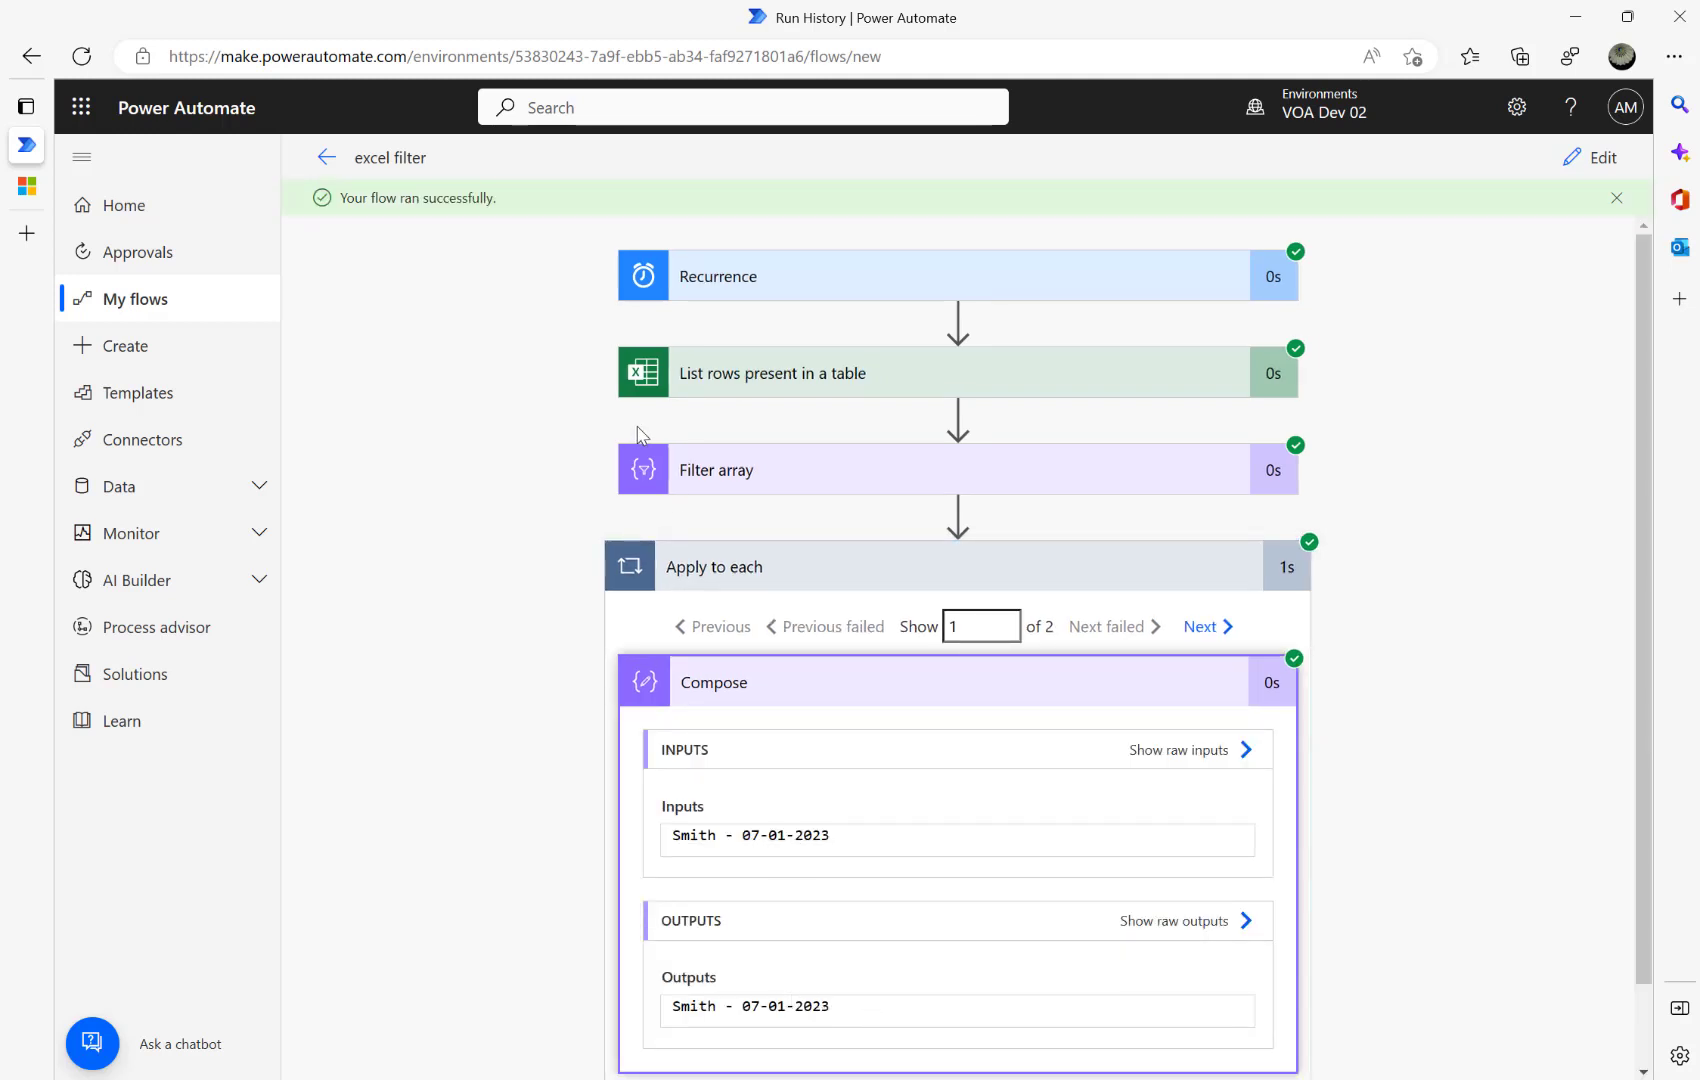
{"action": "left_click", "coordinate": [870, 480]}
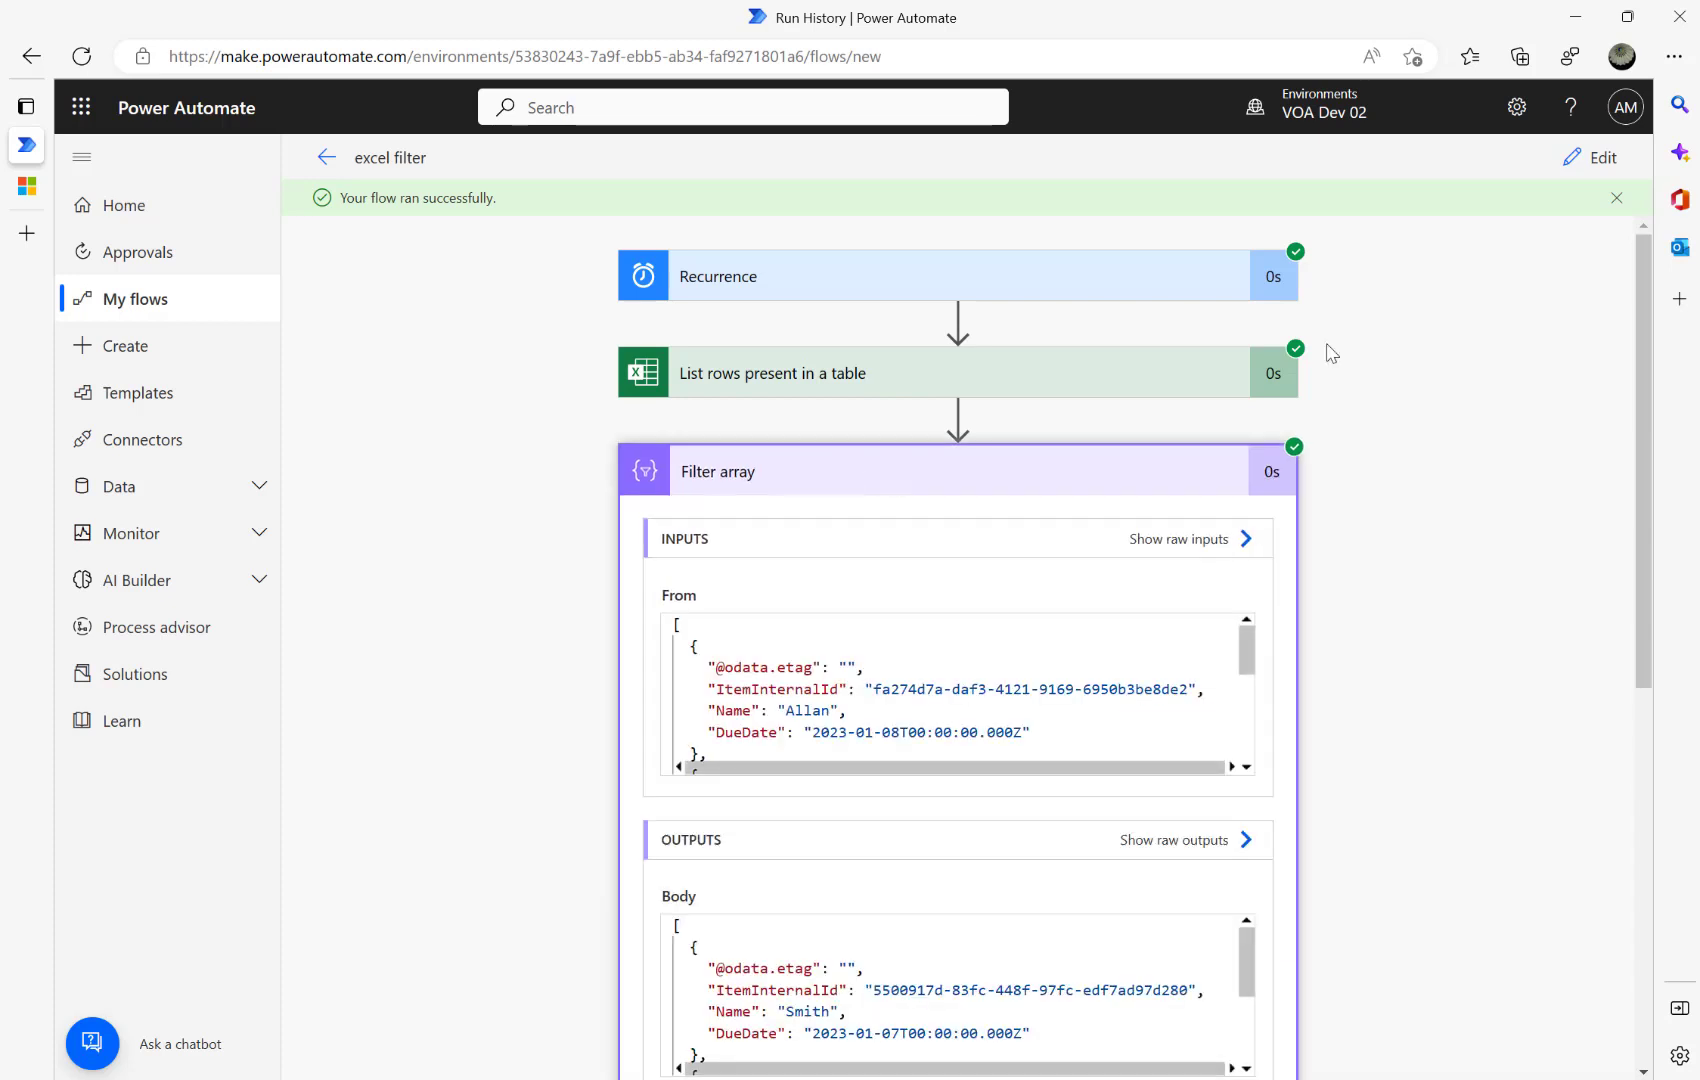
{"action": "left_click", "coordinate": [1600, 160]}
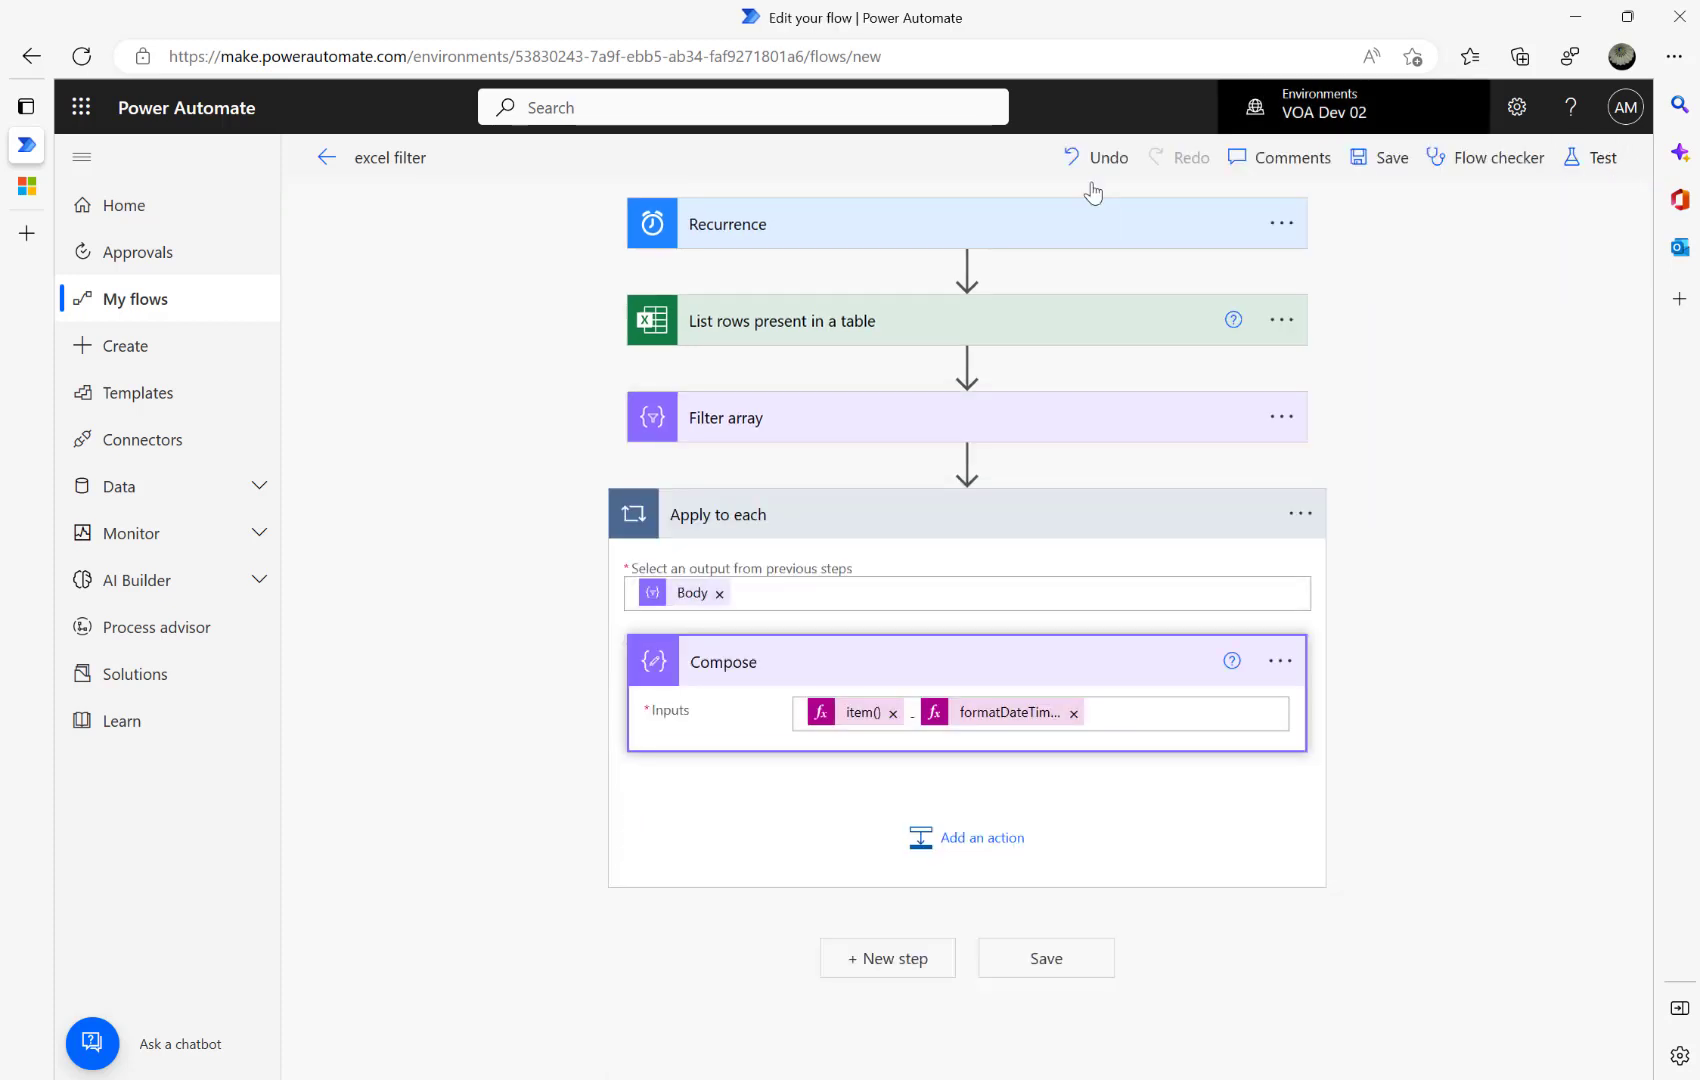
{"action": "left_click", "coordinate": [1300, 512]}
{"action": "left_click", "coordinate": [1367, 840]}
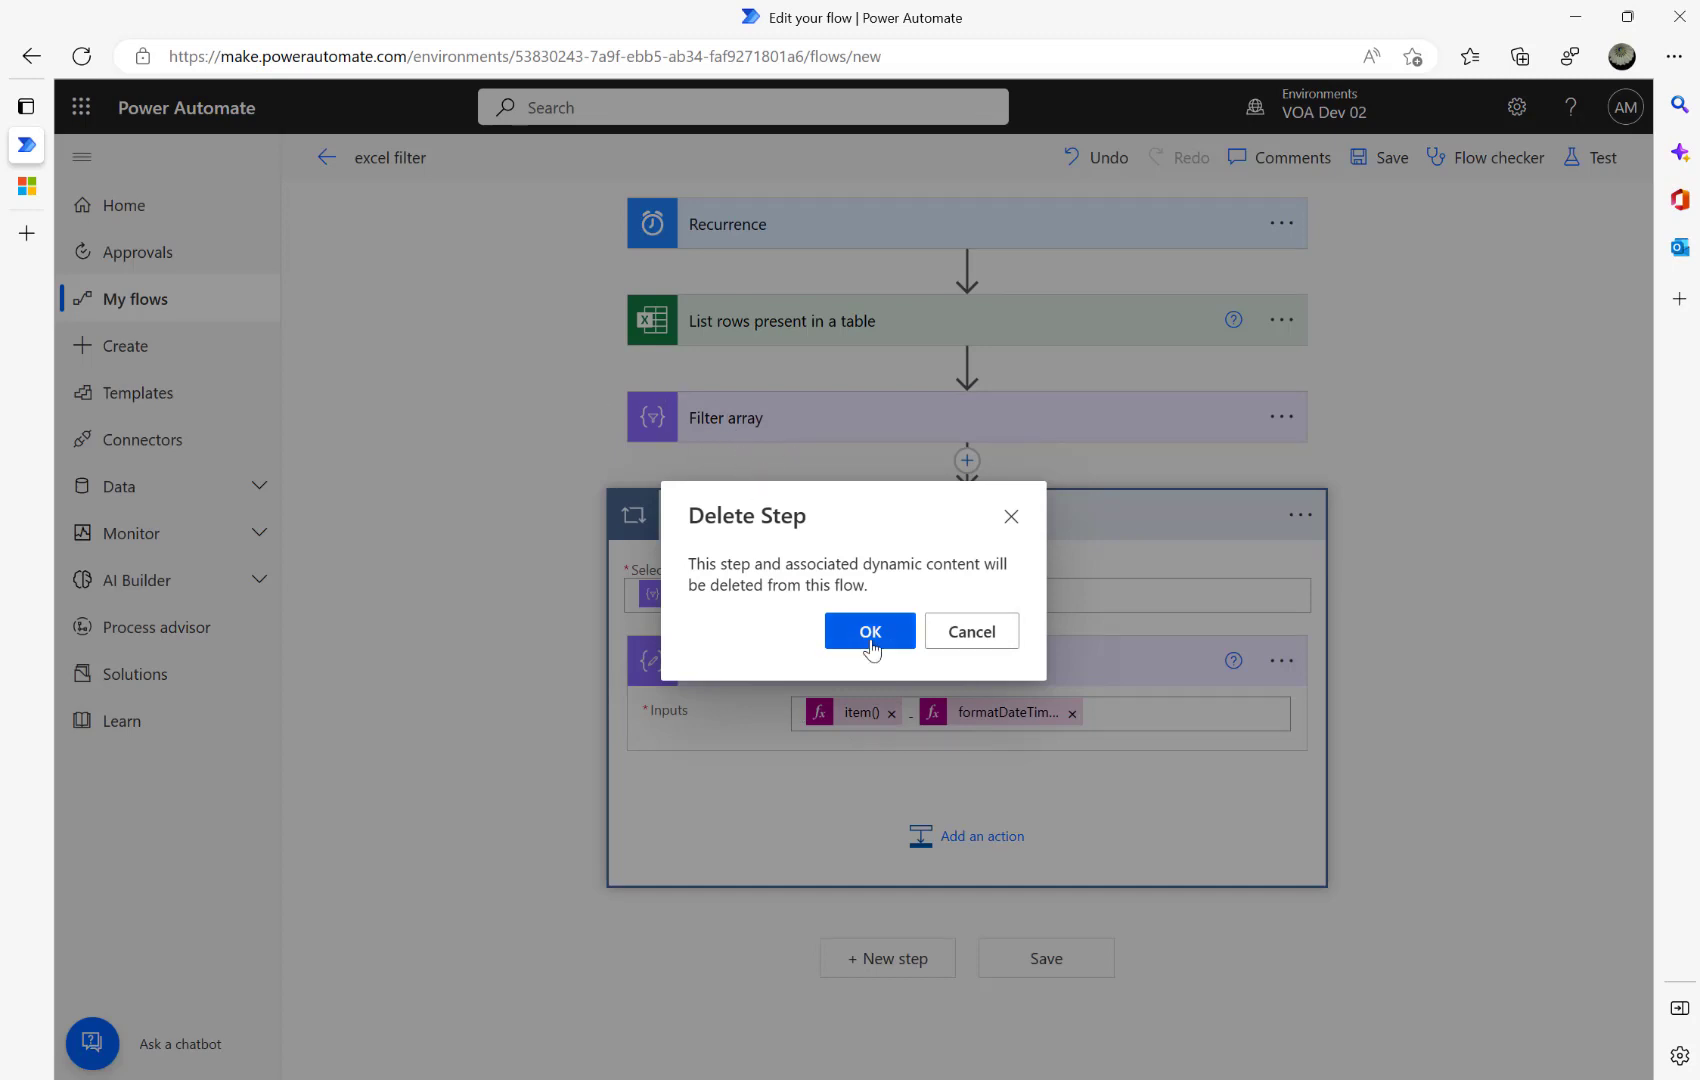
{"action": "left_click", "coordinate": [1008, 650]}
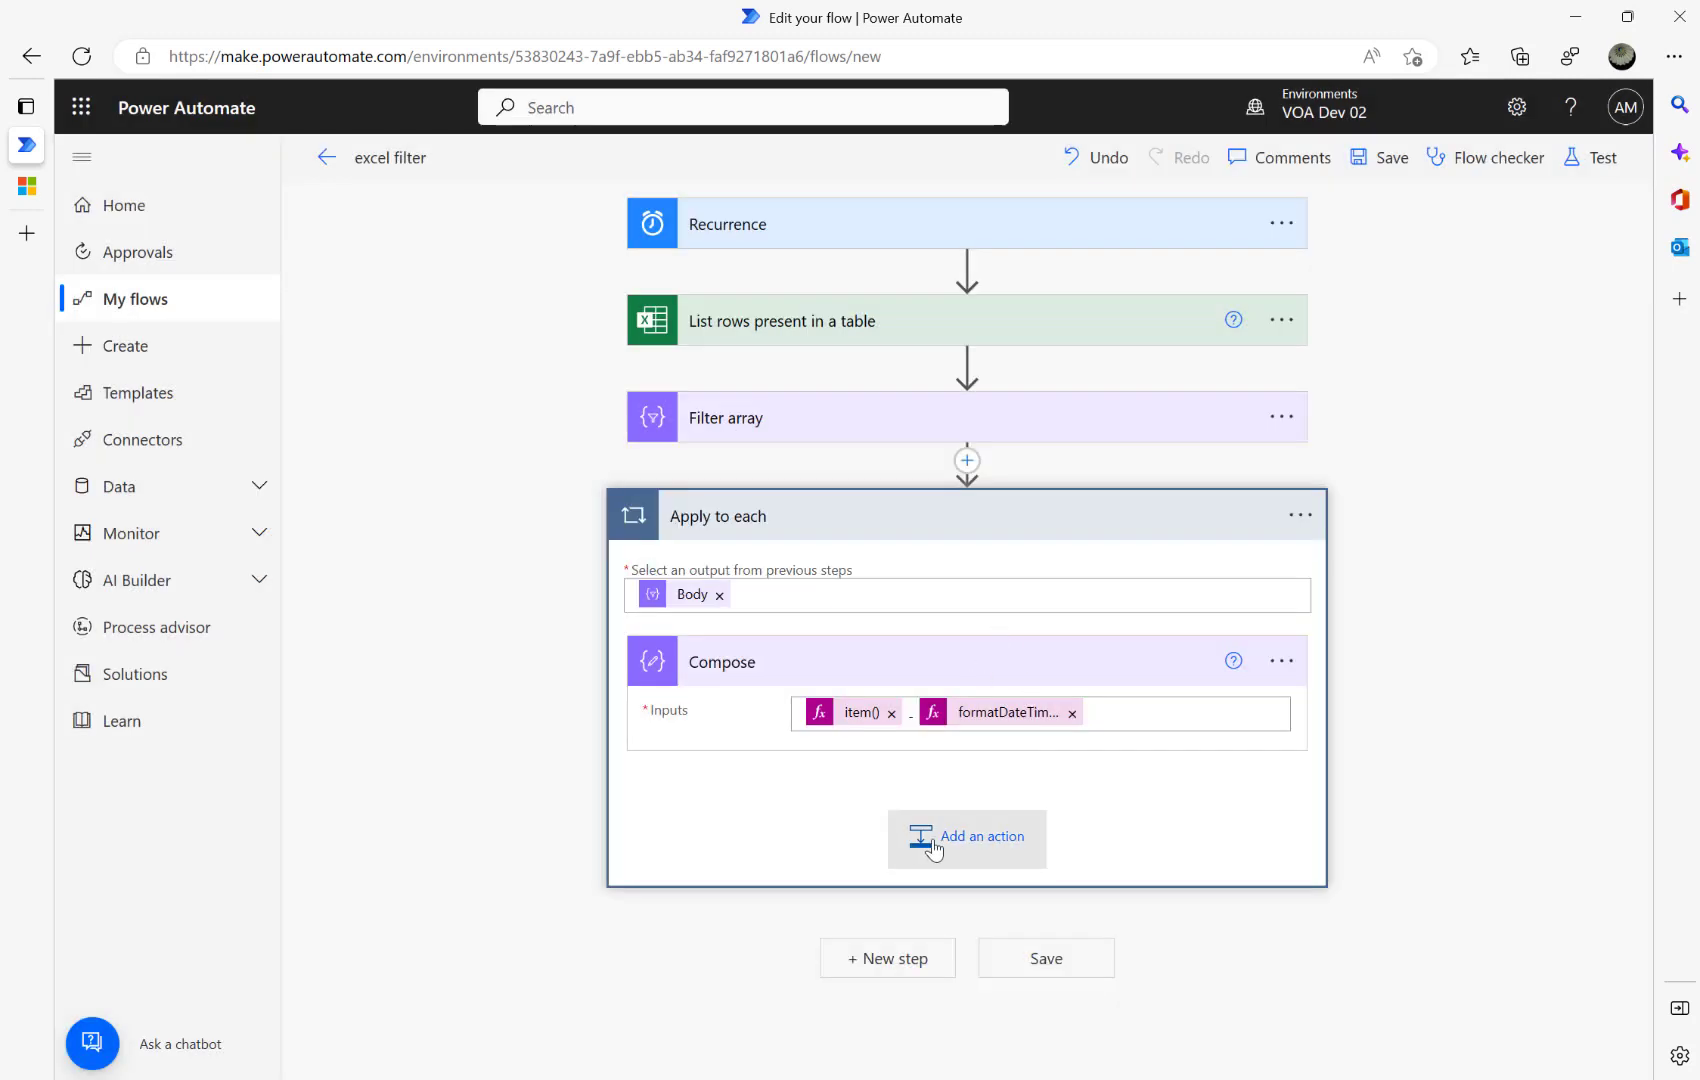
Add the Office 365 Outlook action Send an email (V2) after Compose inside the Apply to each loop.
{"action": "left_click", "coordinate": [933, 845]}
{"action": "type", "text": "se"}
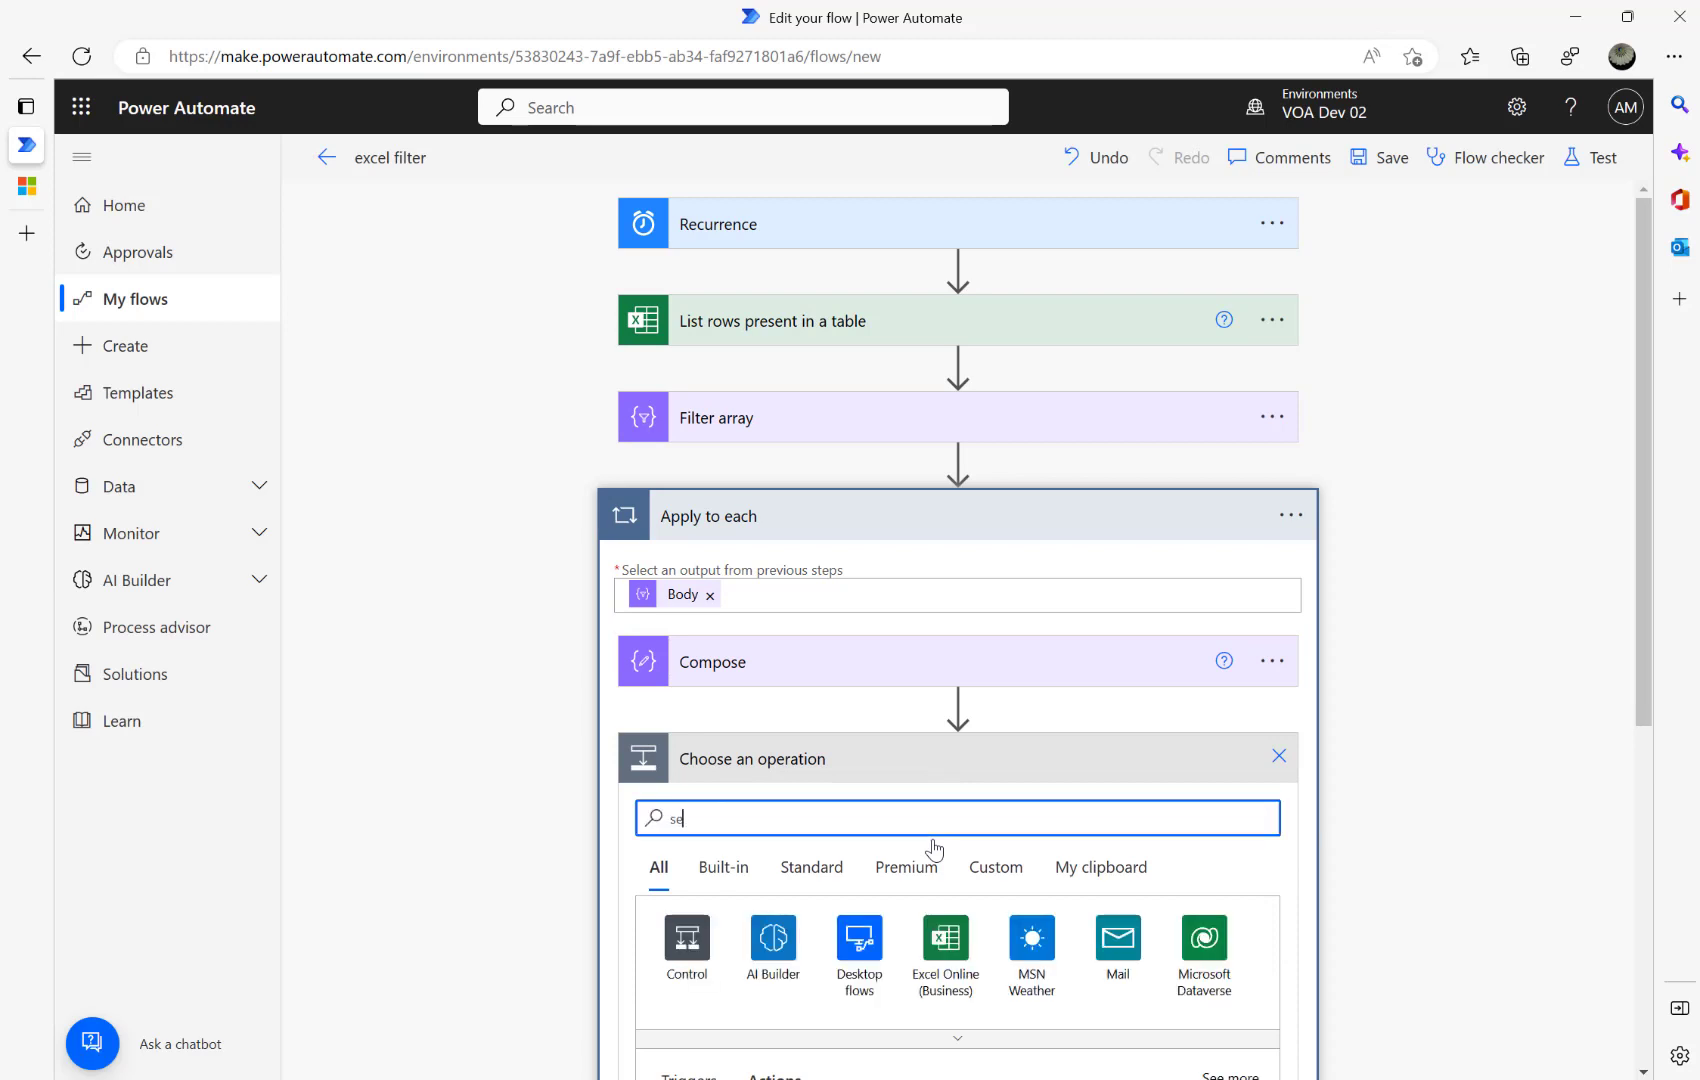
{"action": "type", "text": "nd em"}
{"action": "key", "text": "BackSpace"}
{"action": "type", "text": "emai"}
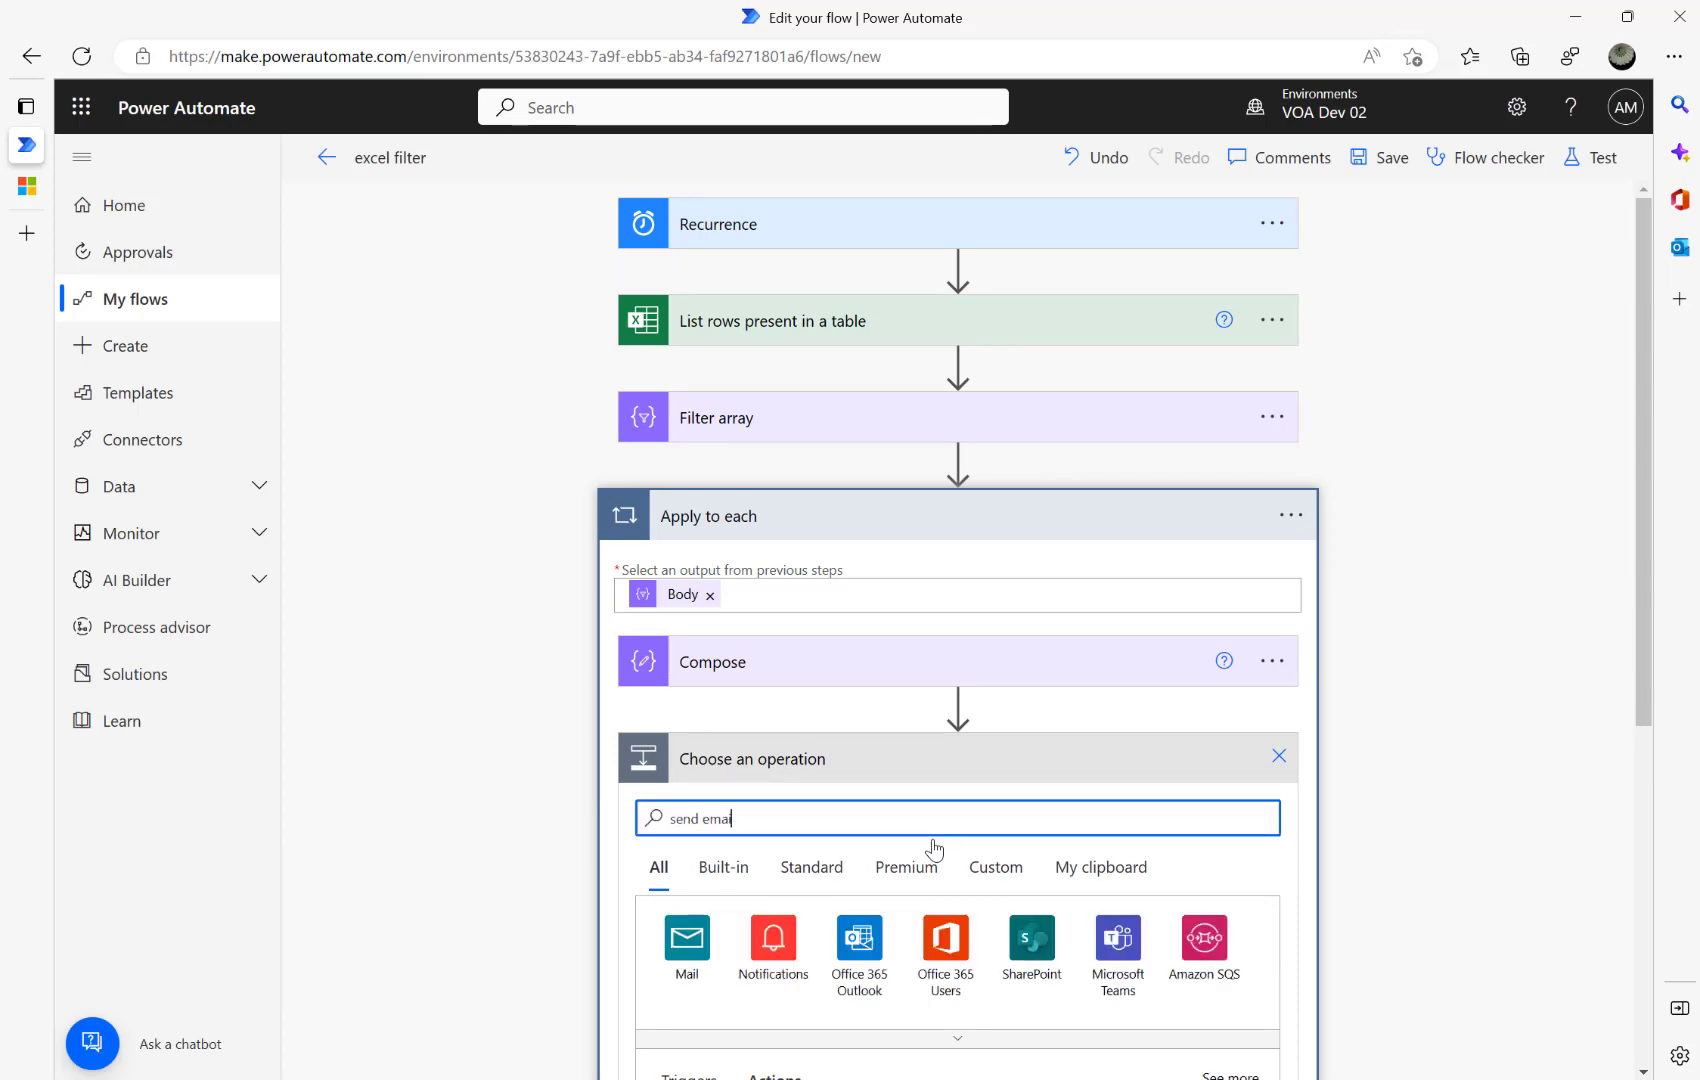
{"action": "type", "text": "l"}
{"action": "left_click", "coordinate": [785, 952]}
{"action": "scroll", "coordinate": [1017, 857], "scroll_direction": "down", "scroll_amount": 3}
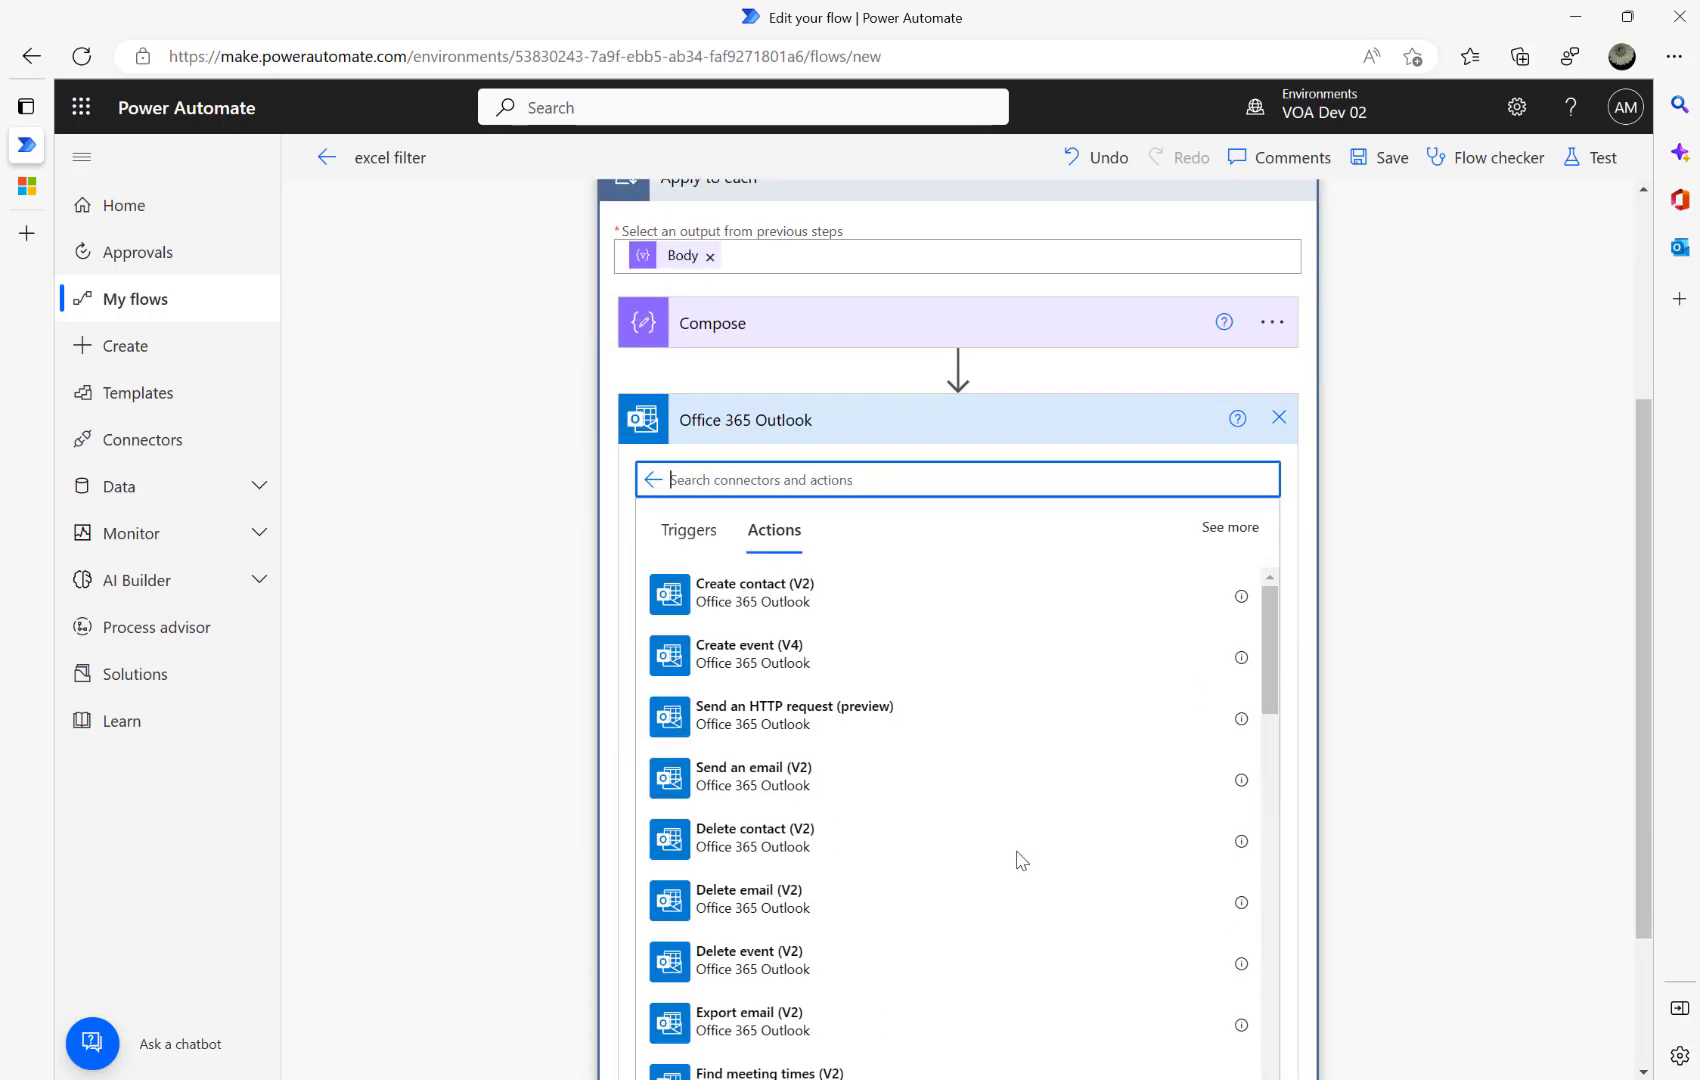
{"action": "left_click", "coordinate": [776, 777]}
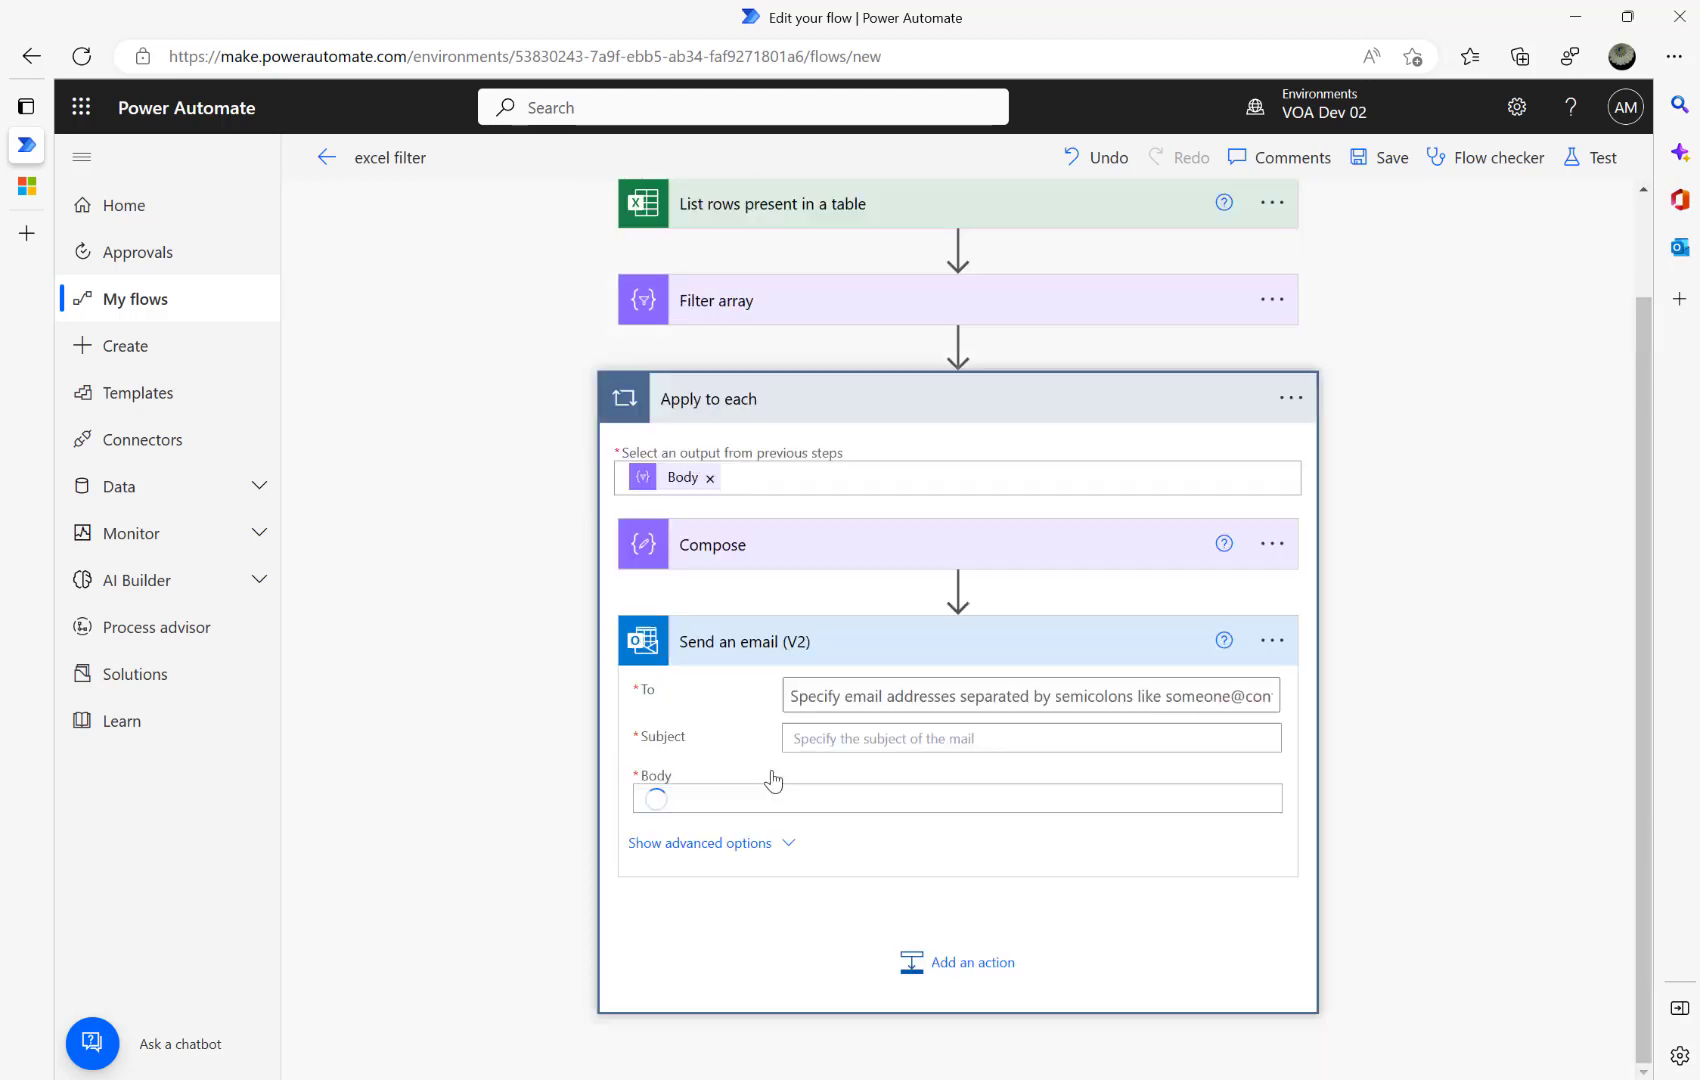
Write the expression item()?['emailaddress'] in the expression editor for the email's To field.
{"action": "left_click", "coordinate": [870, 652]}
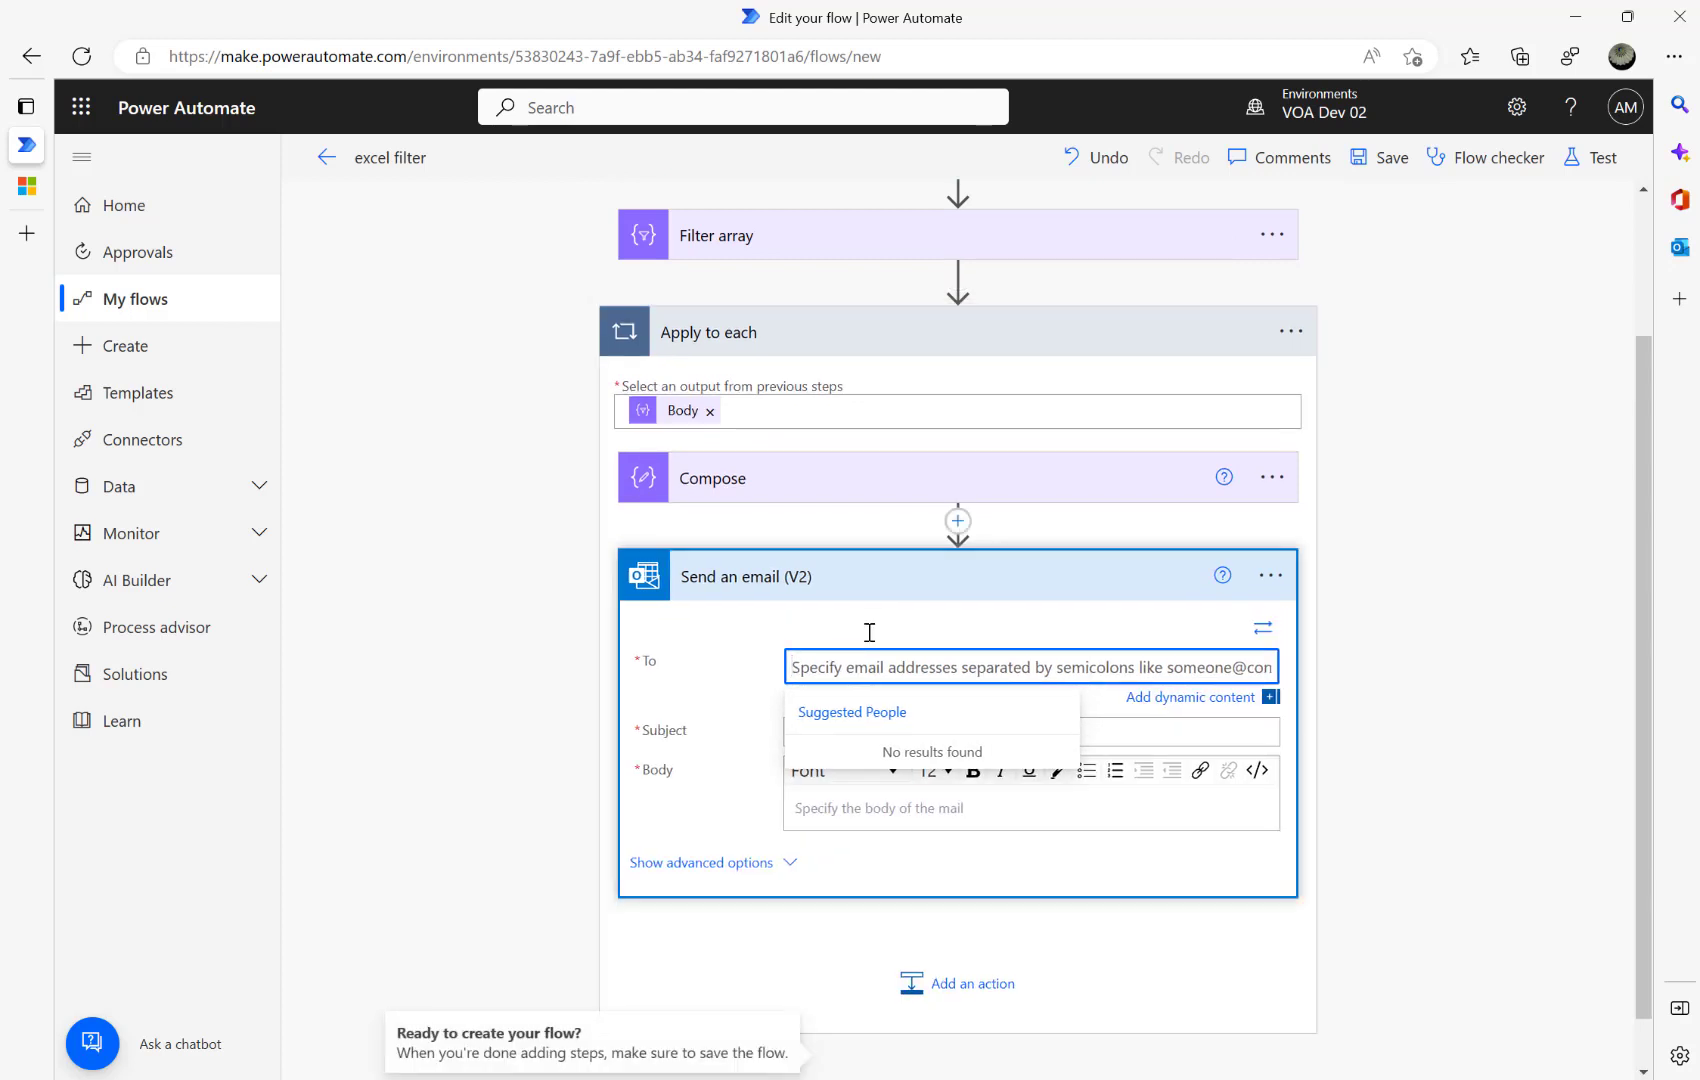
{"action": "left_click", "coordinate": [1190, 698]}
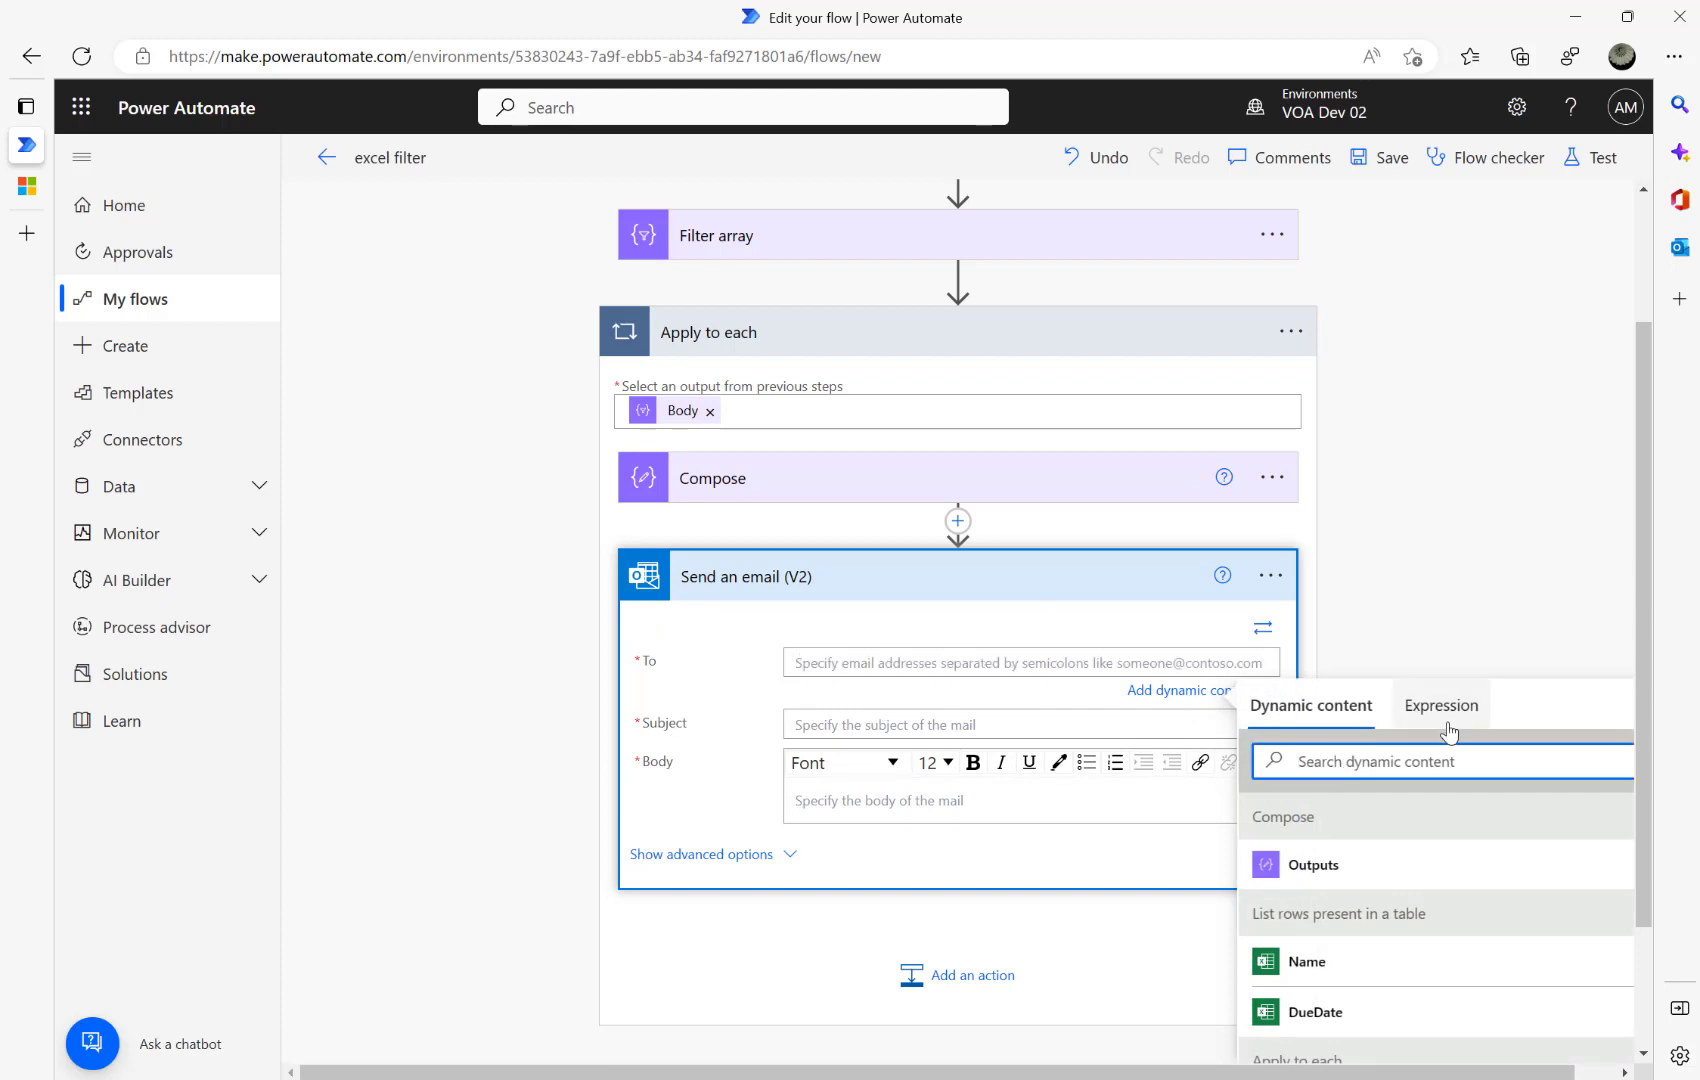
{"action": "left_click", "coordinate": [1443, 712]}
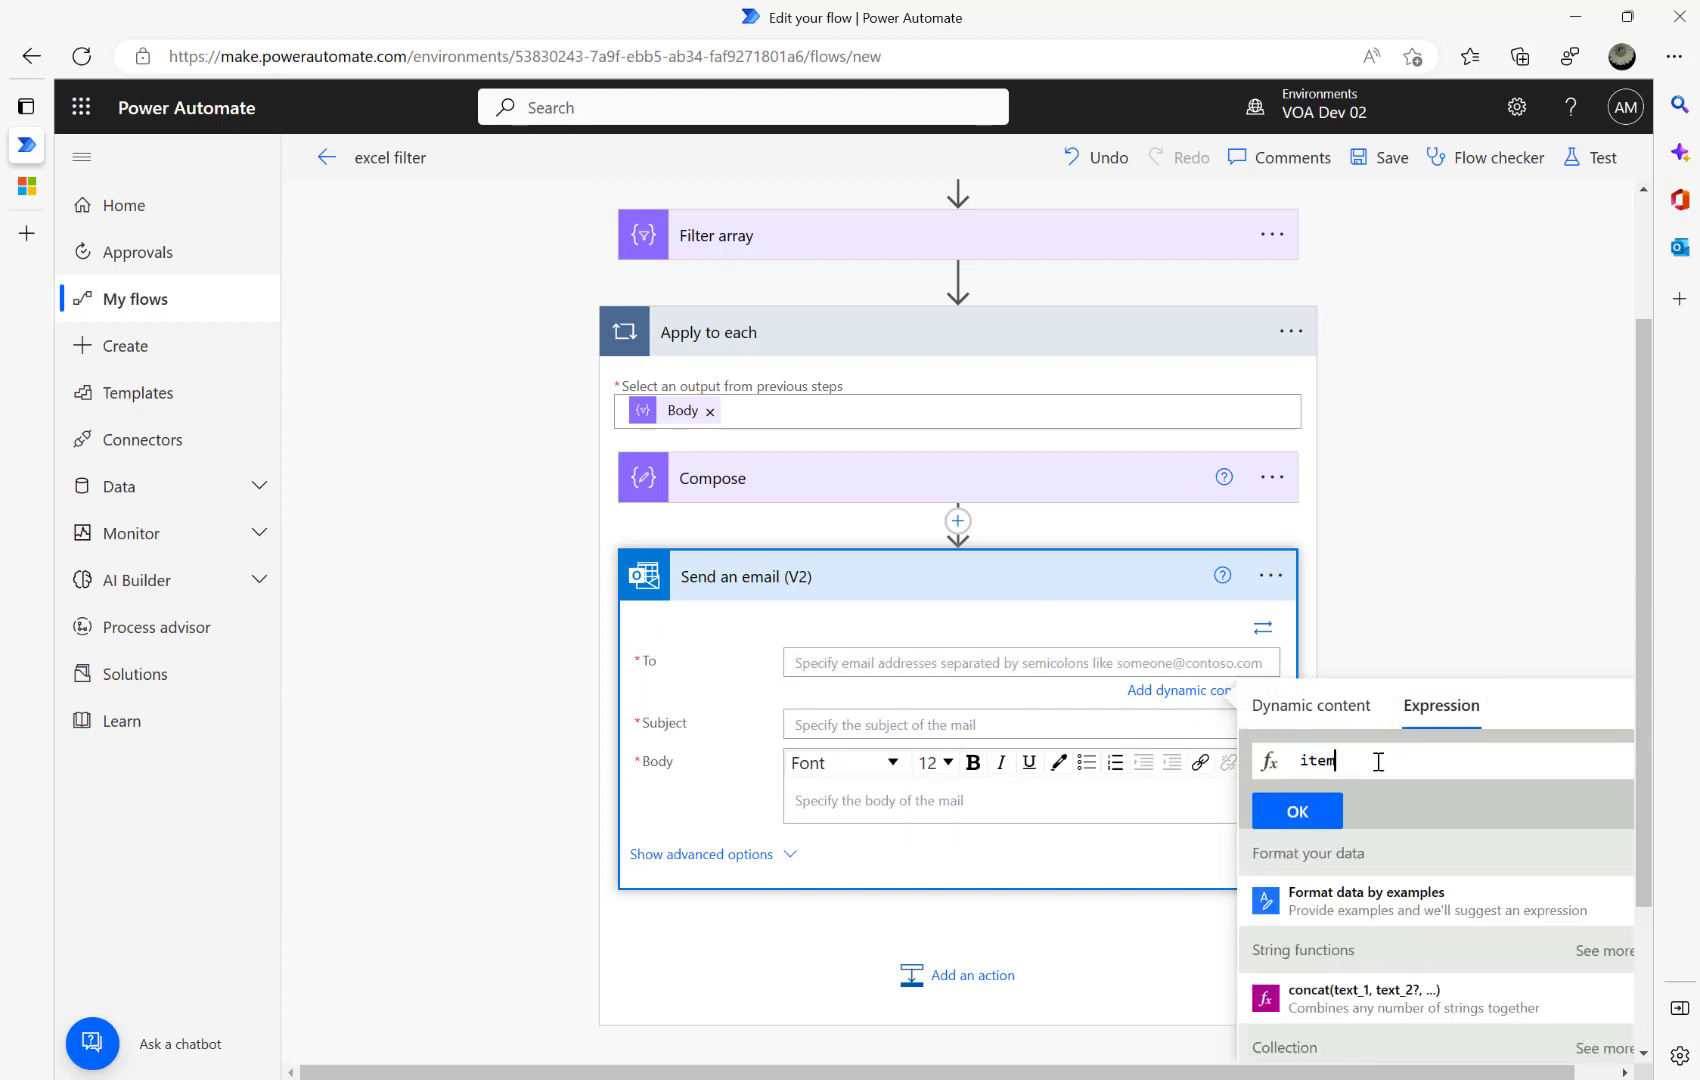
{"action": "type", "text": "item()?['emailaddress"}
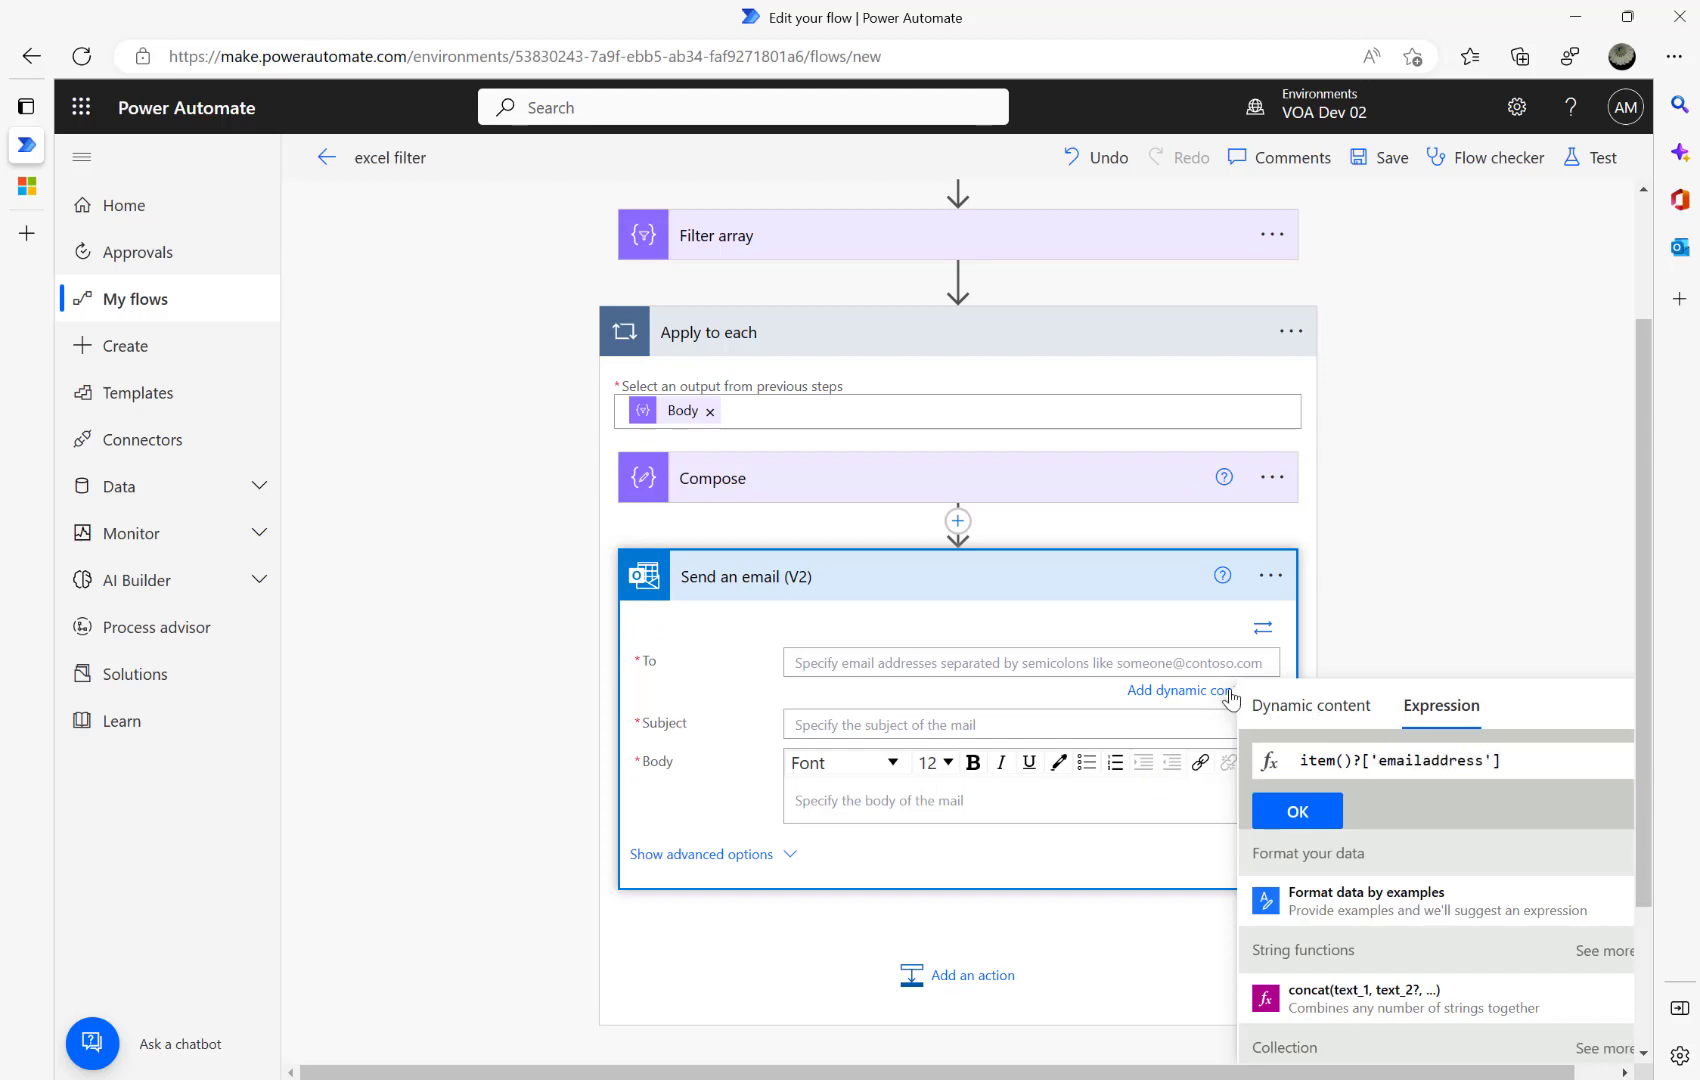
Check the emailaddress key in the expression against the column headers of the All Members Excel workbook, and return to the flow.
{"action": "scroll", "coordinate": [755, 380], "scroll_direction": "up", "scroll_amount": 2}
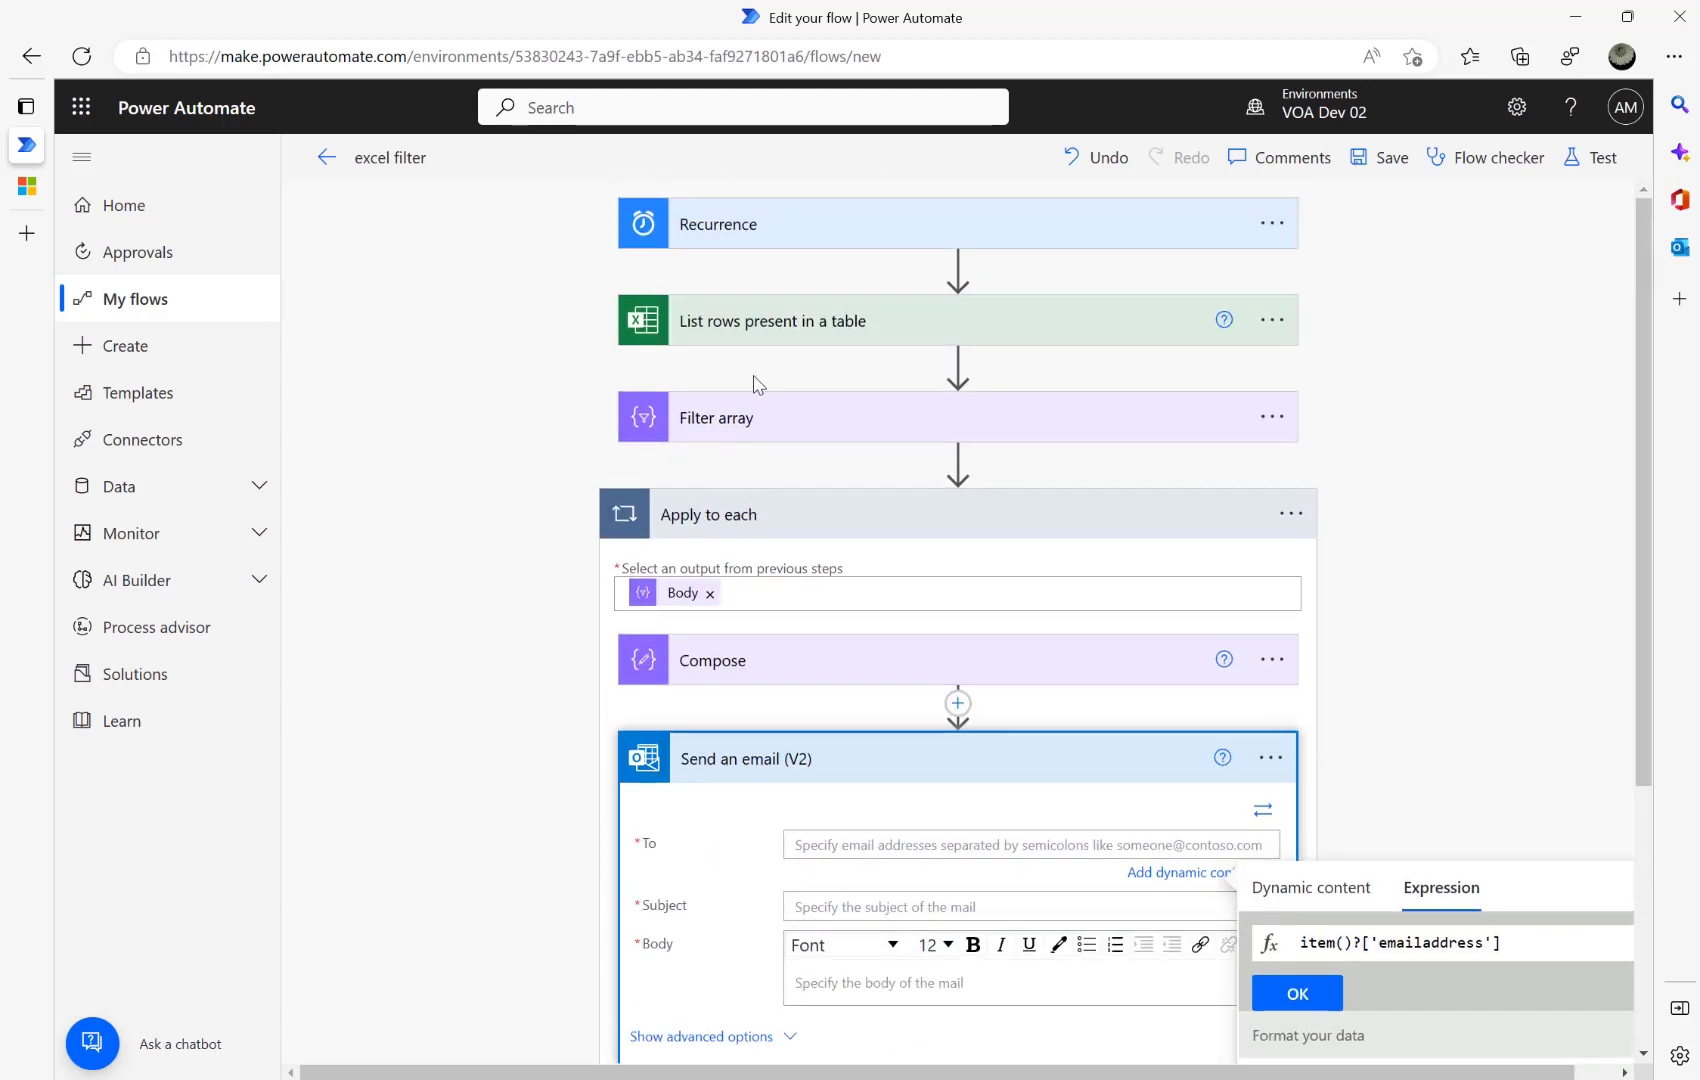
{"action": "double_click", "coordinate": [1431, 943]}
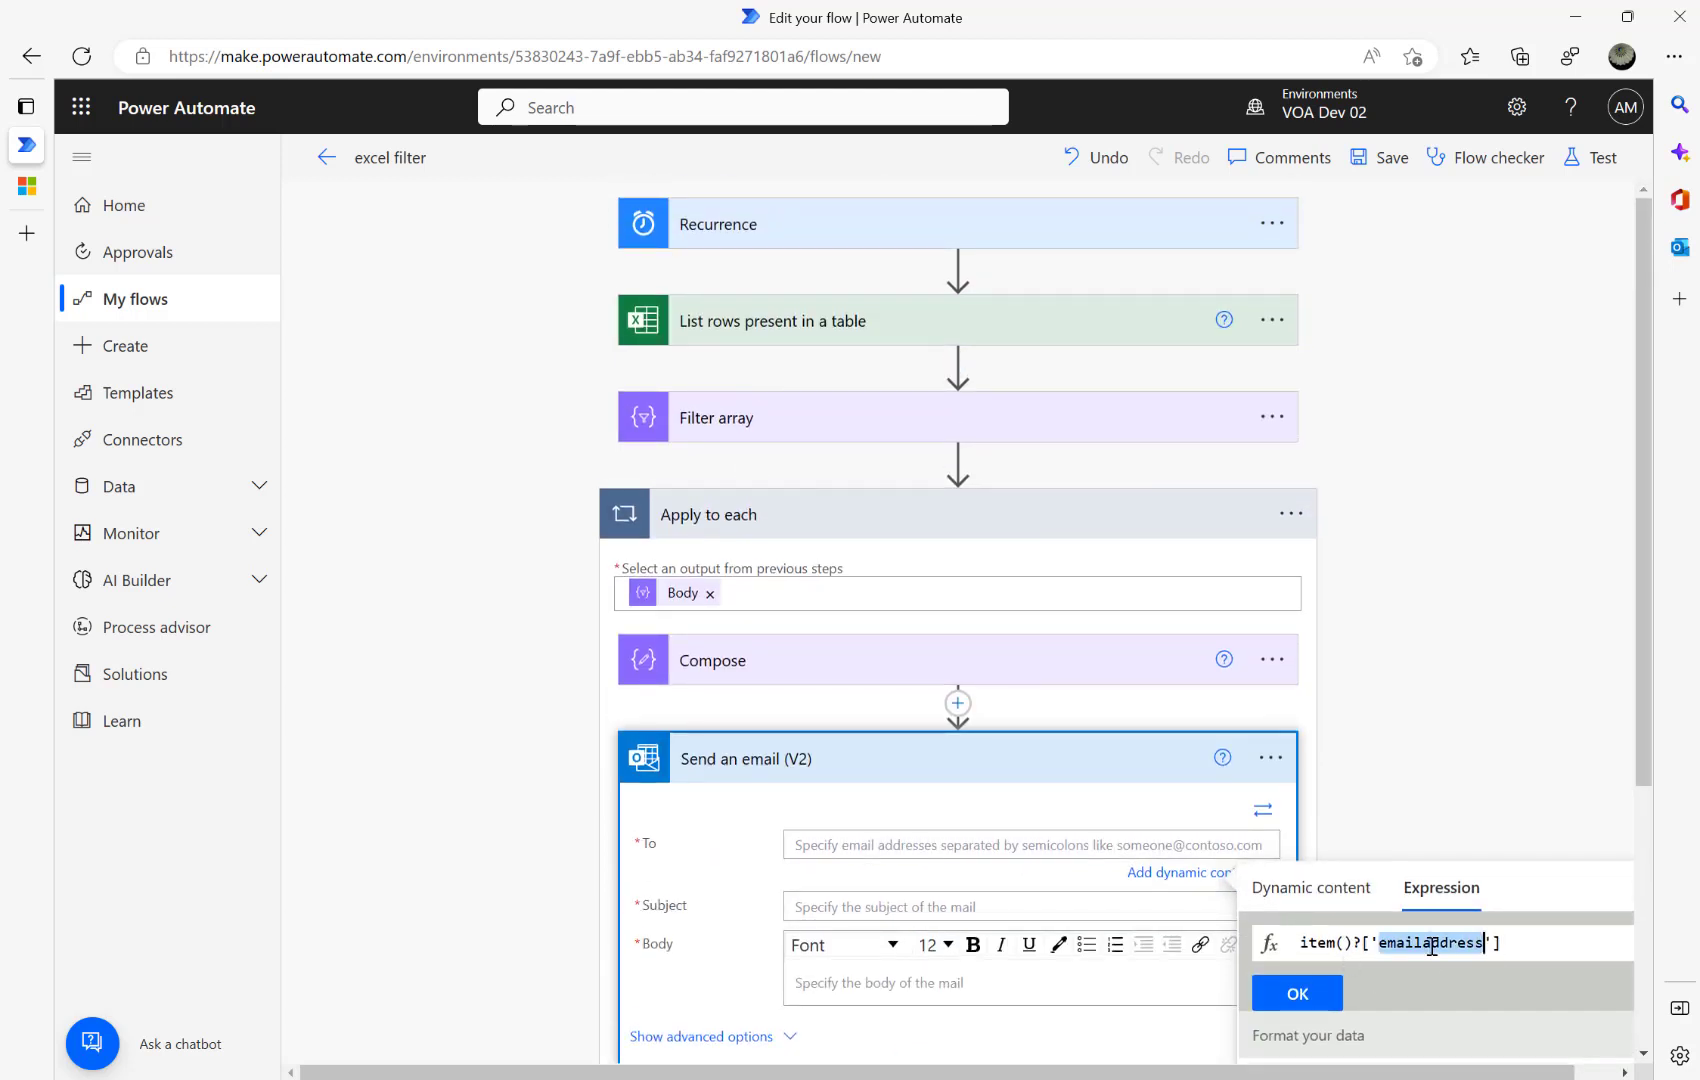
{"action": "key", "text": "alt+Tab"}
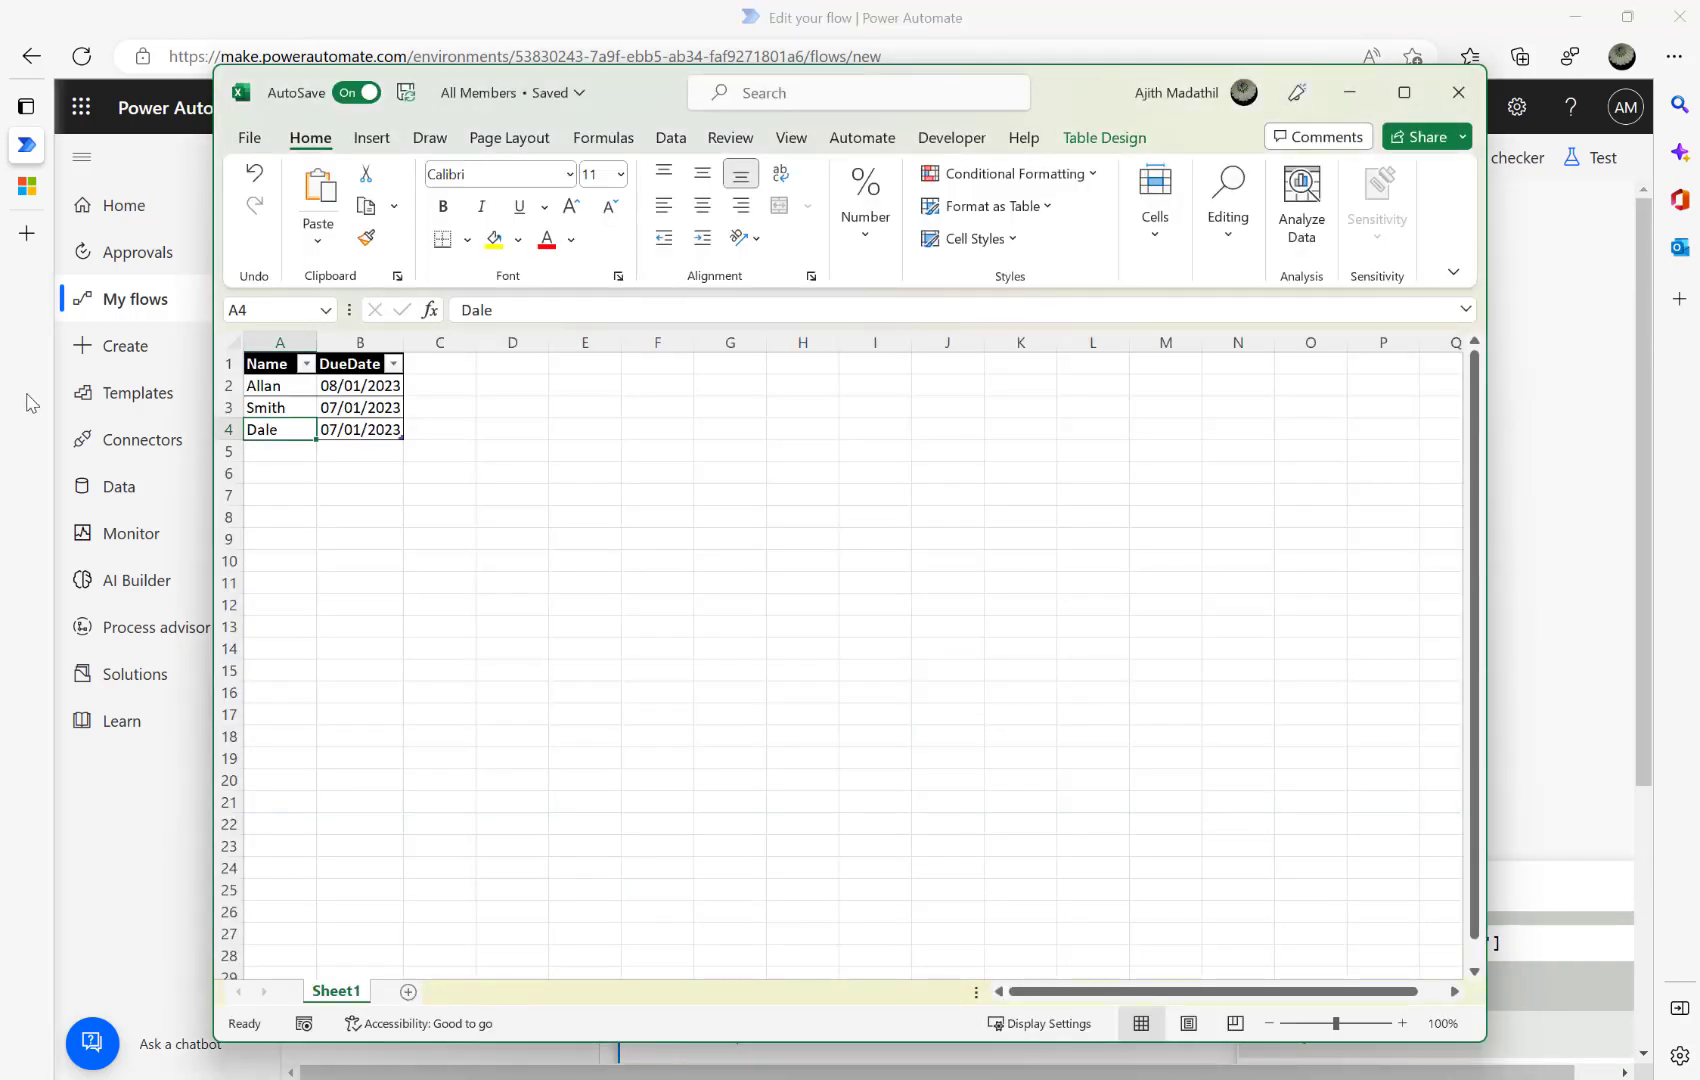
{"action": "left_click", "coordinate": [265, 368]}
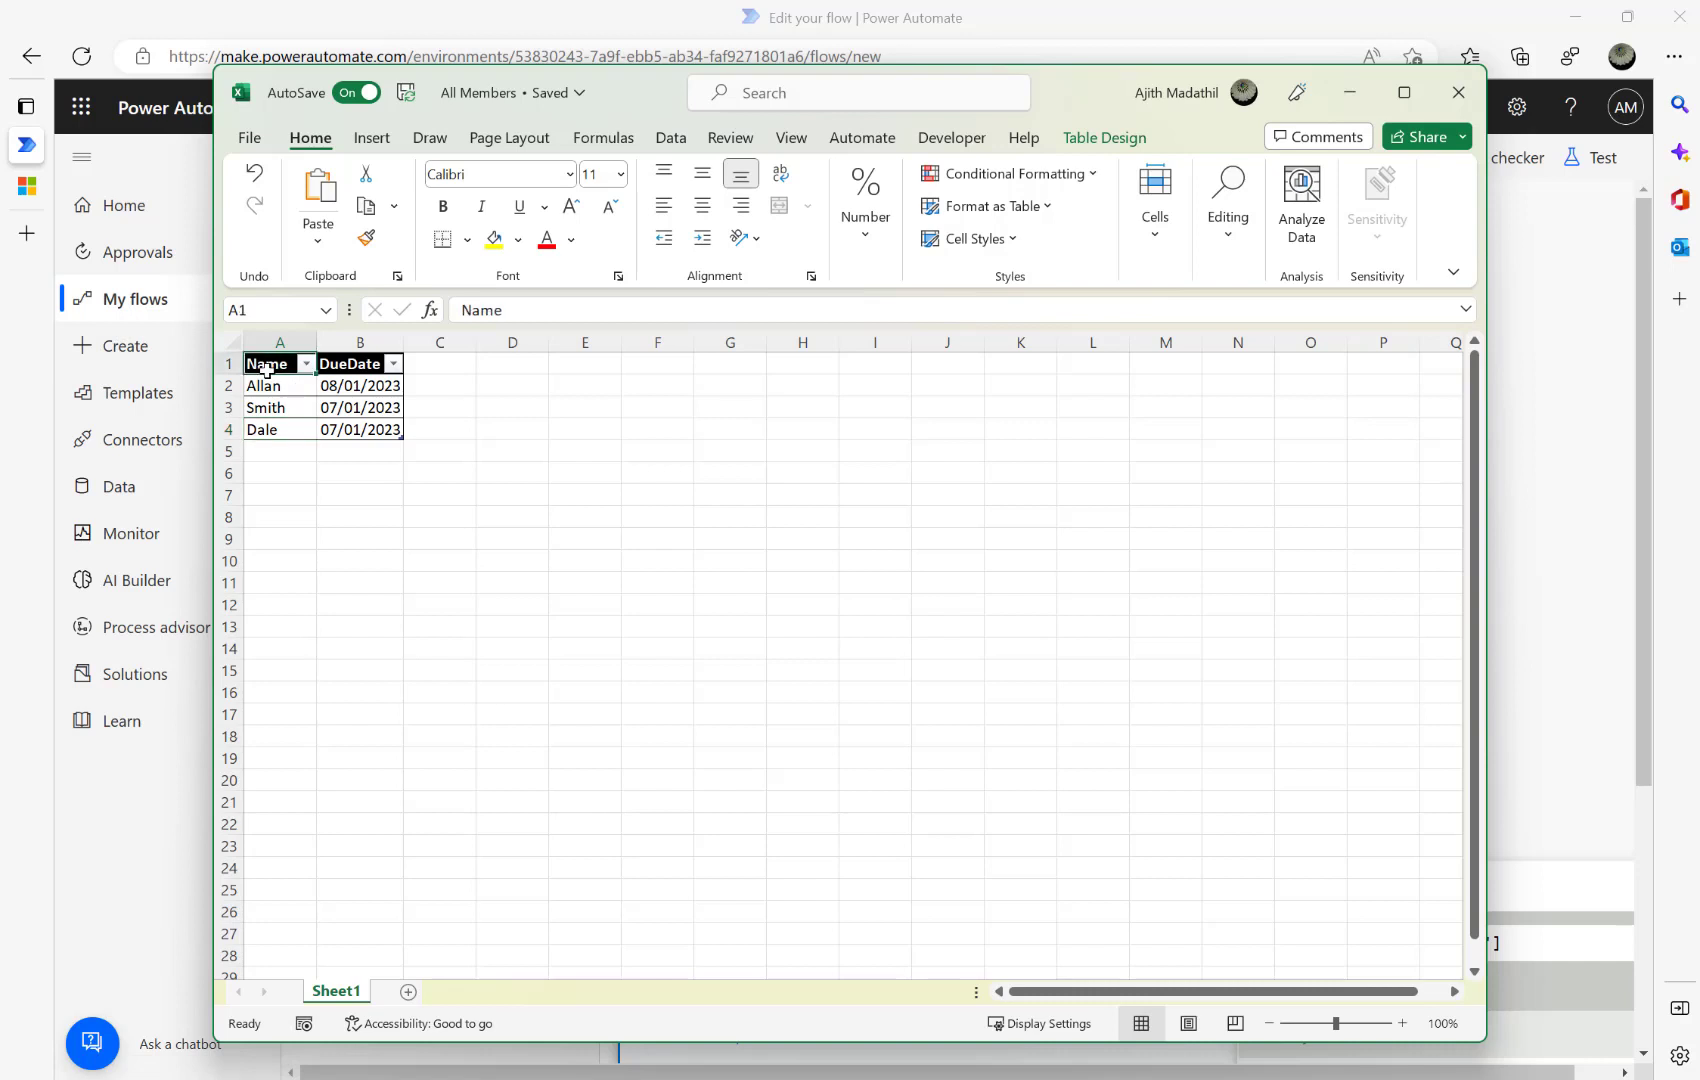
{"action": "left_click", "coordinate": [306, 38]}
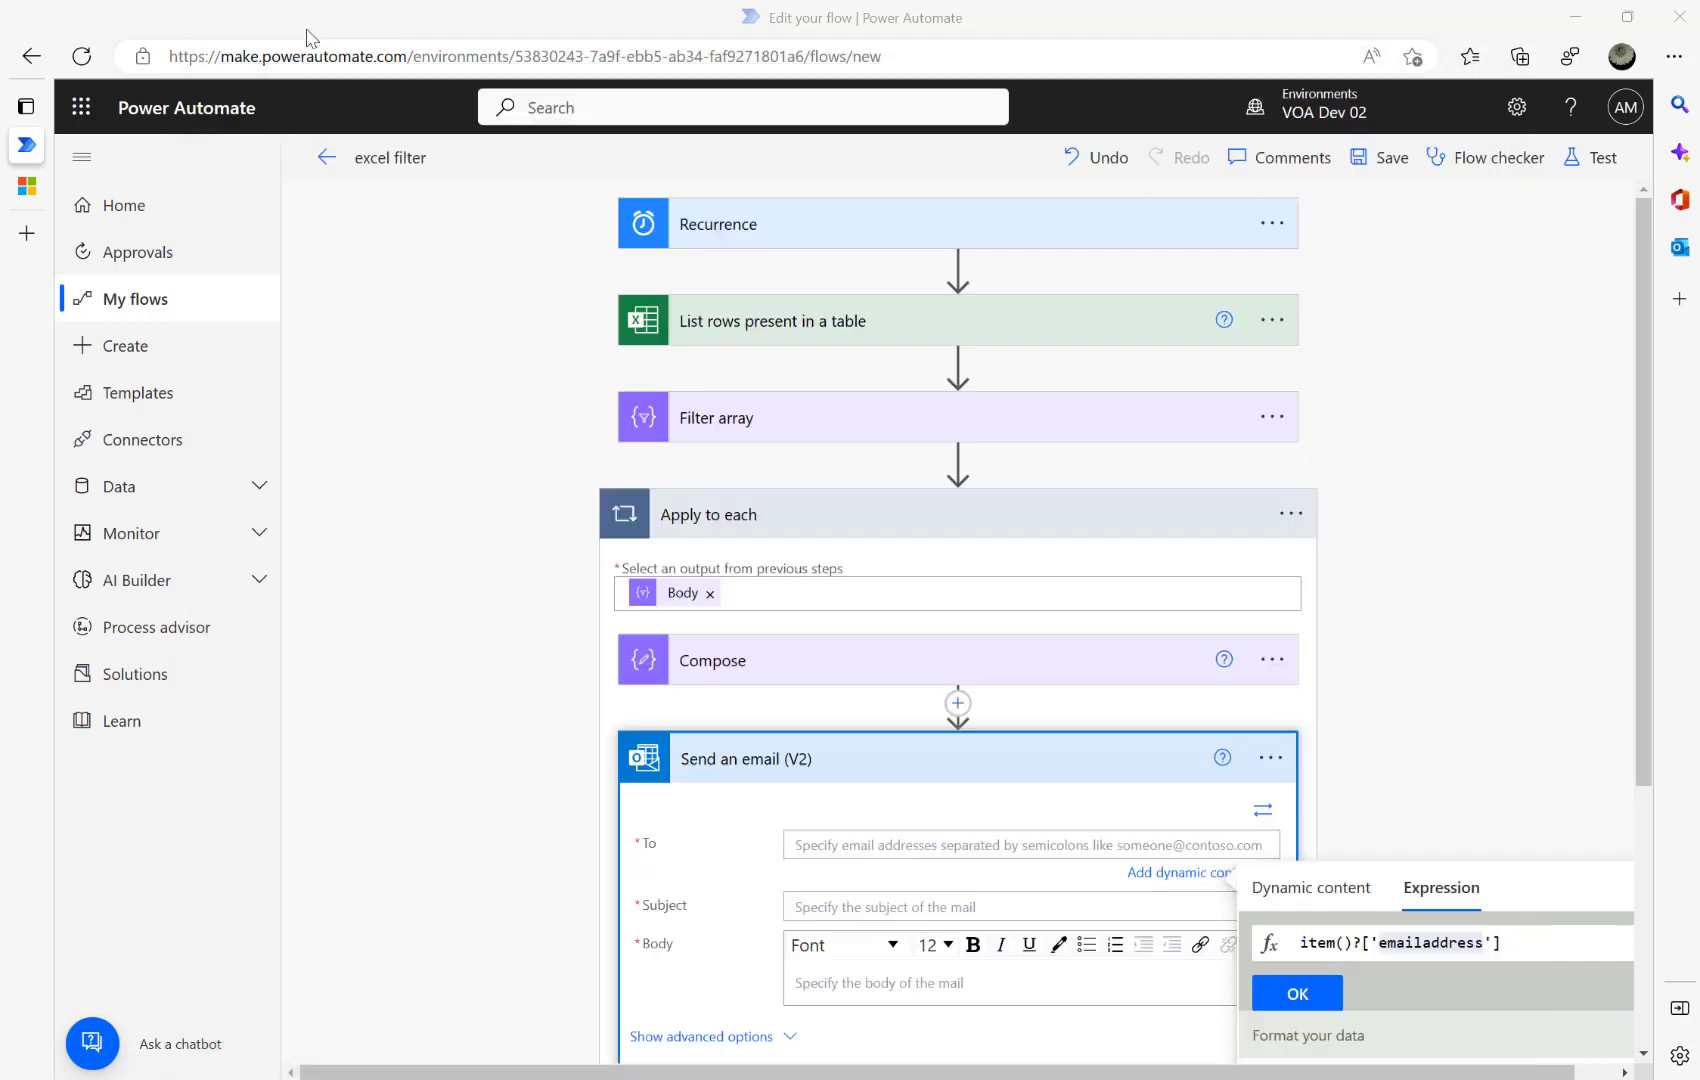
Insert the item()?['emailaddress'] expression into the To field of the Send an email (V2) action.
{"action": "left_click", "coordinate": [1296, 1012]}
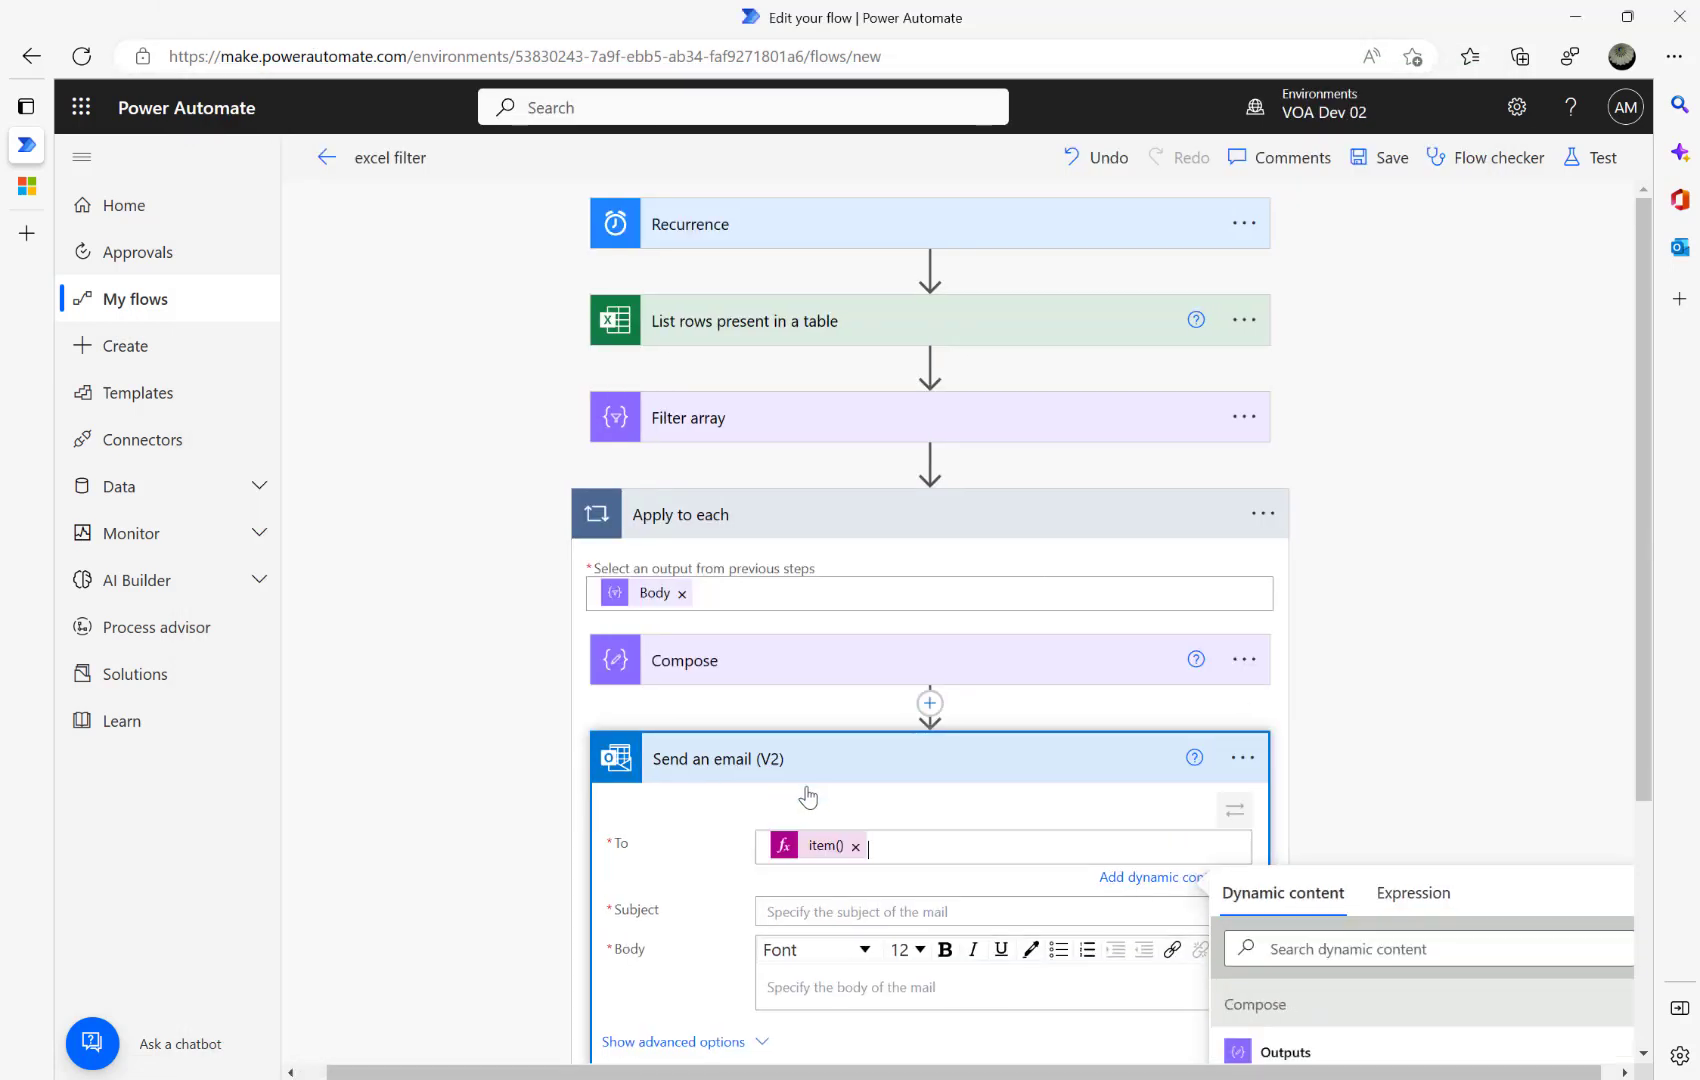
{"action": "left_click", "coordinate": [848, 1006]}
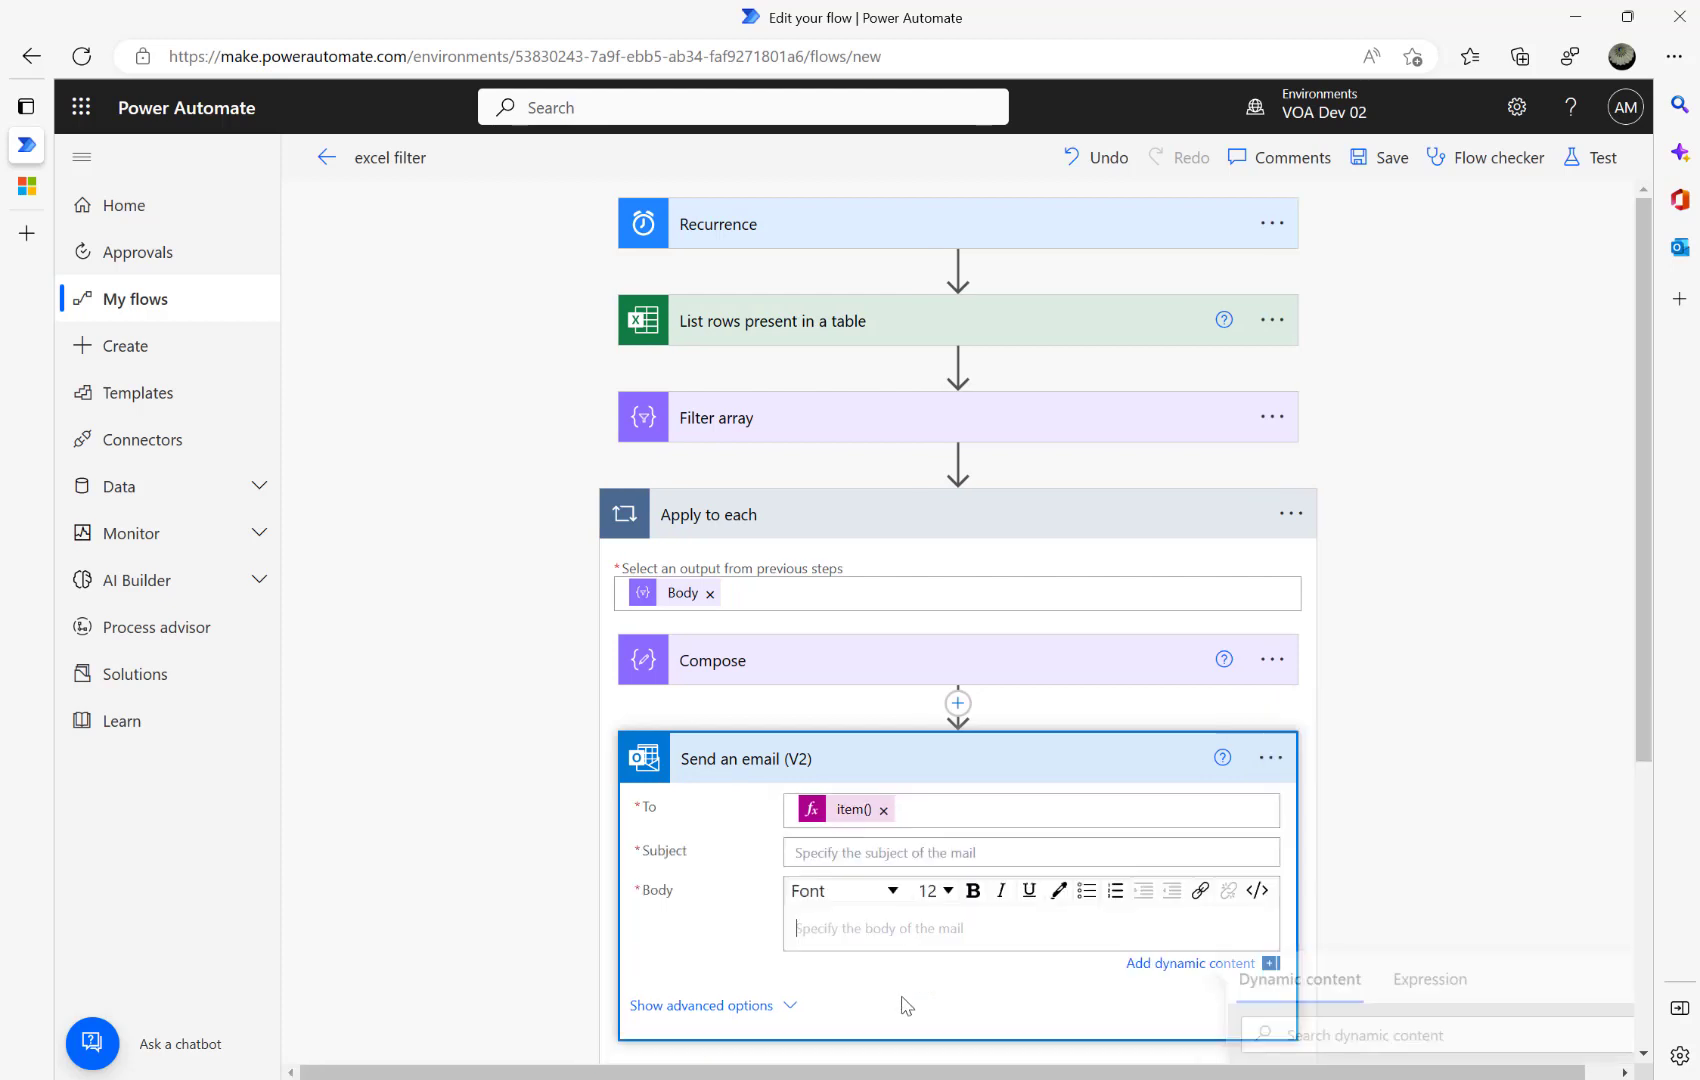
Delete the Send an email (V2) action and the Apply to each loop from the flow.
{"action": "left_click", "coordinate": [1271, 757]}
{"action": "left_click", "coordinate": [1362, 940]}
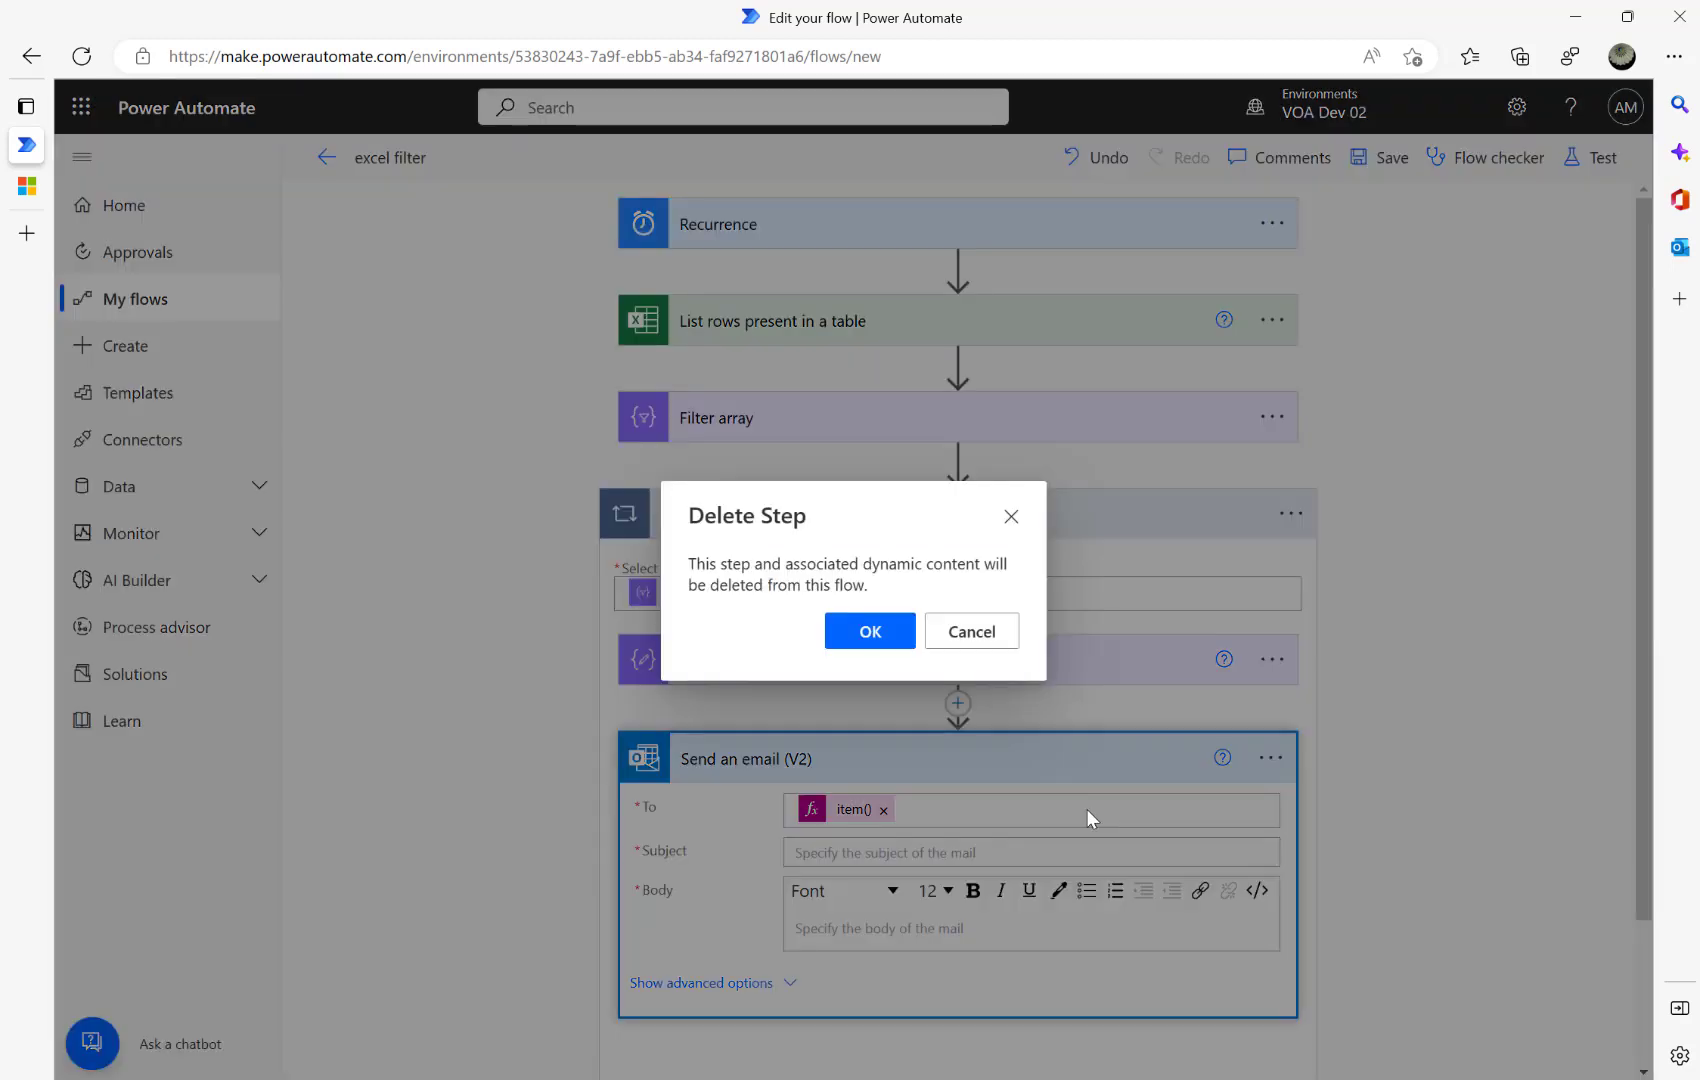
{"action": "left_click", "coordinate": [878, 643]}
{"action": "left_click", "coordinate": [1300, 514]}
{"action": "left_click", "coordinate": [1368, 840]}
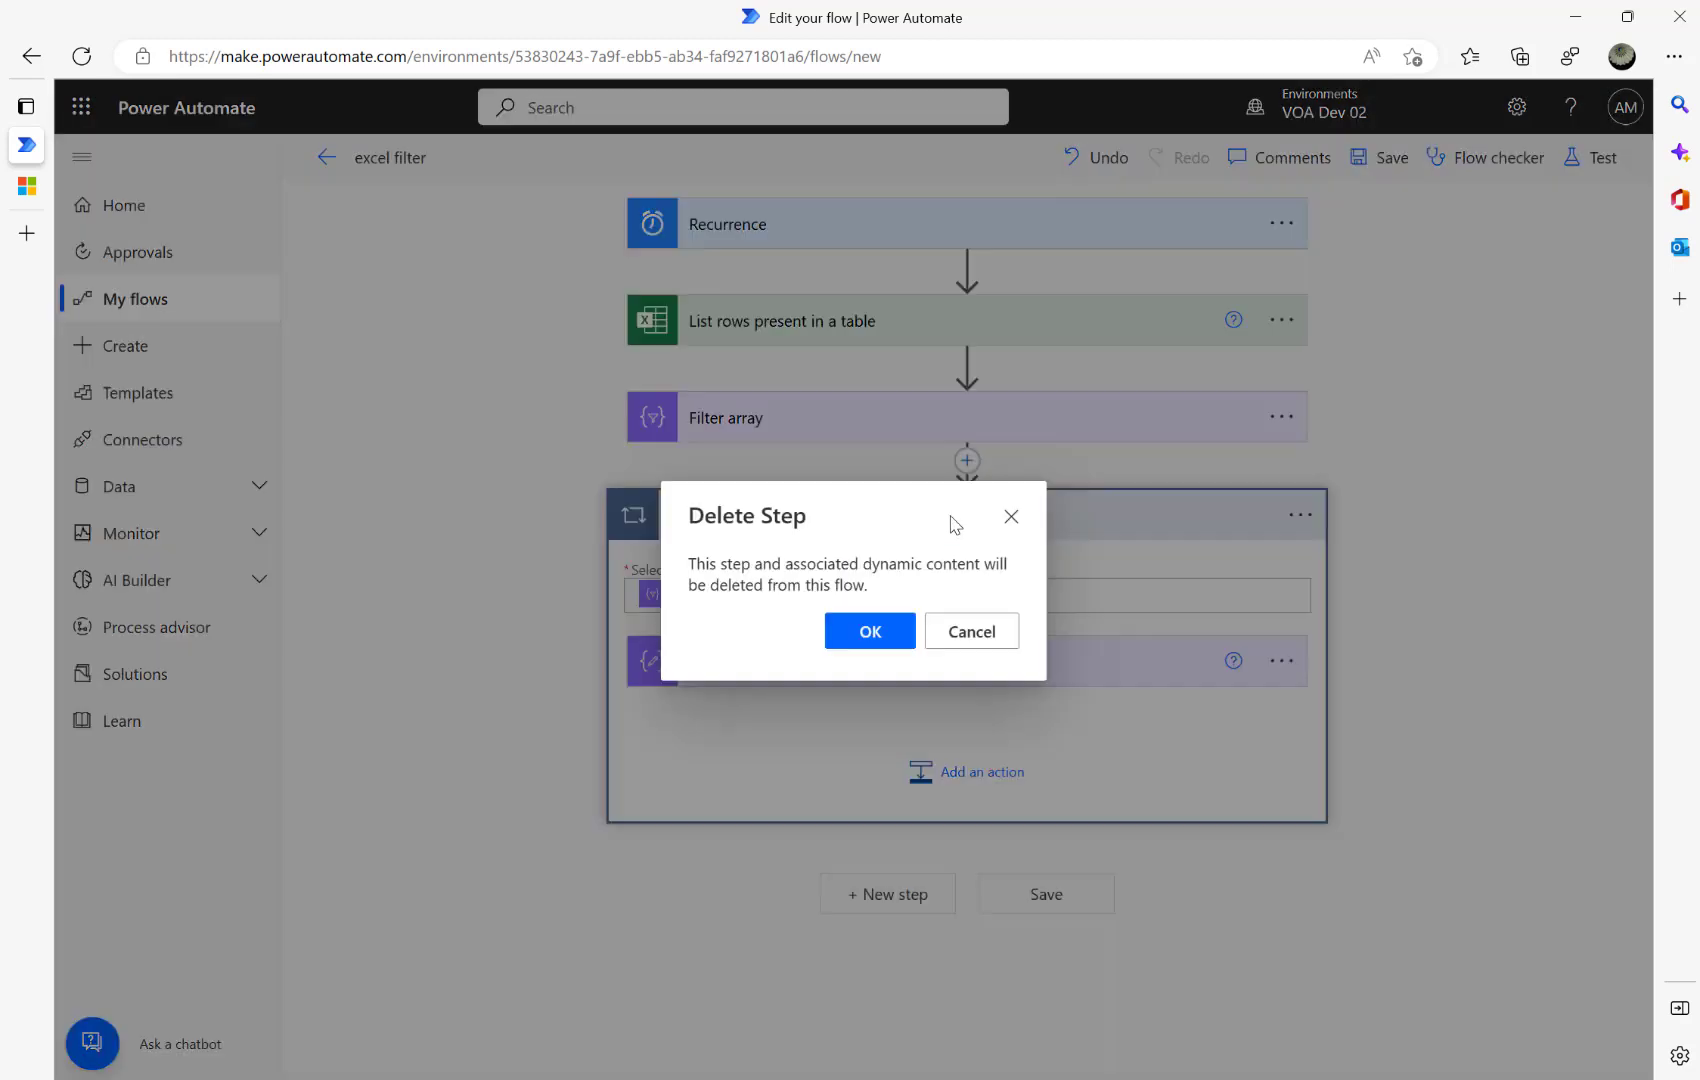
{"action": "left_click", "coordinate": [848, 630]}
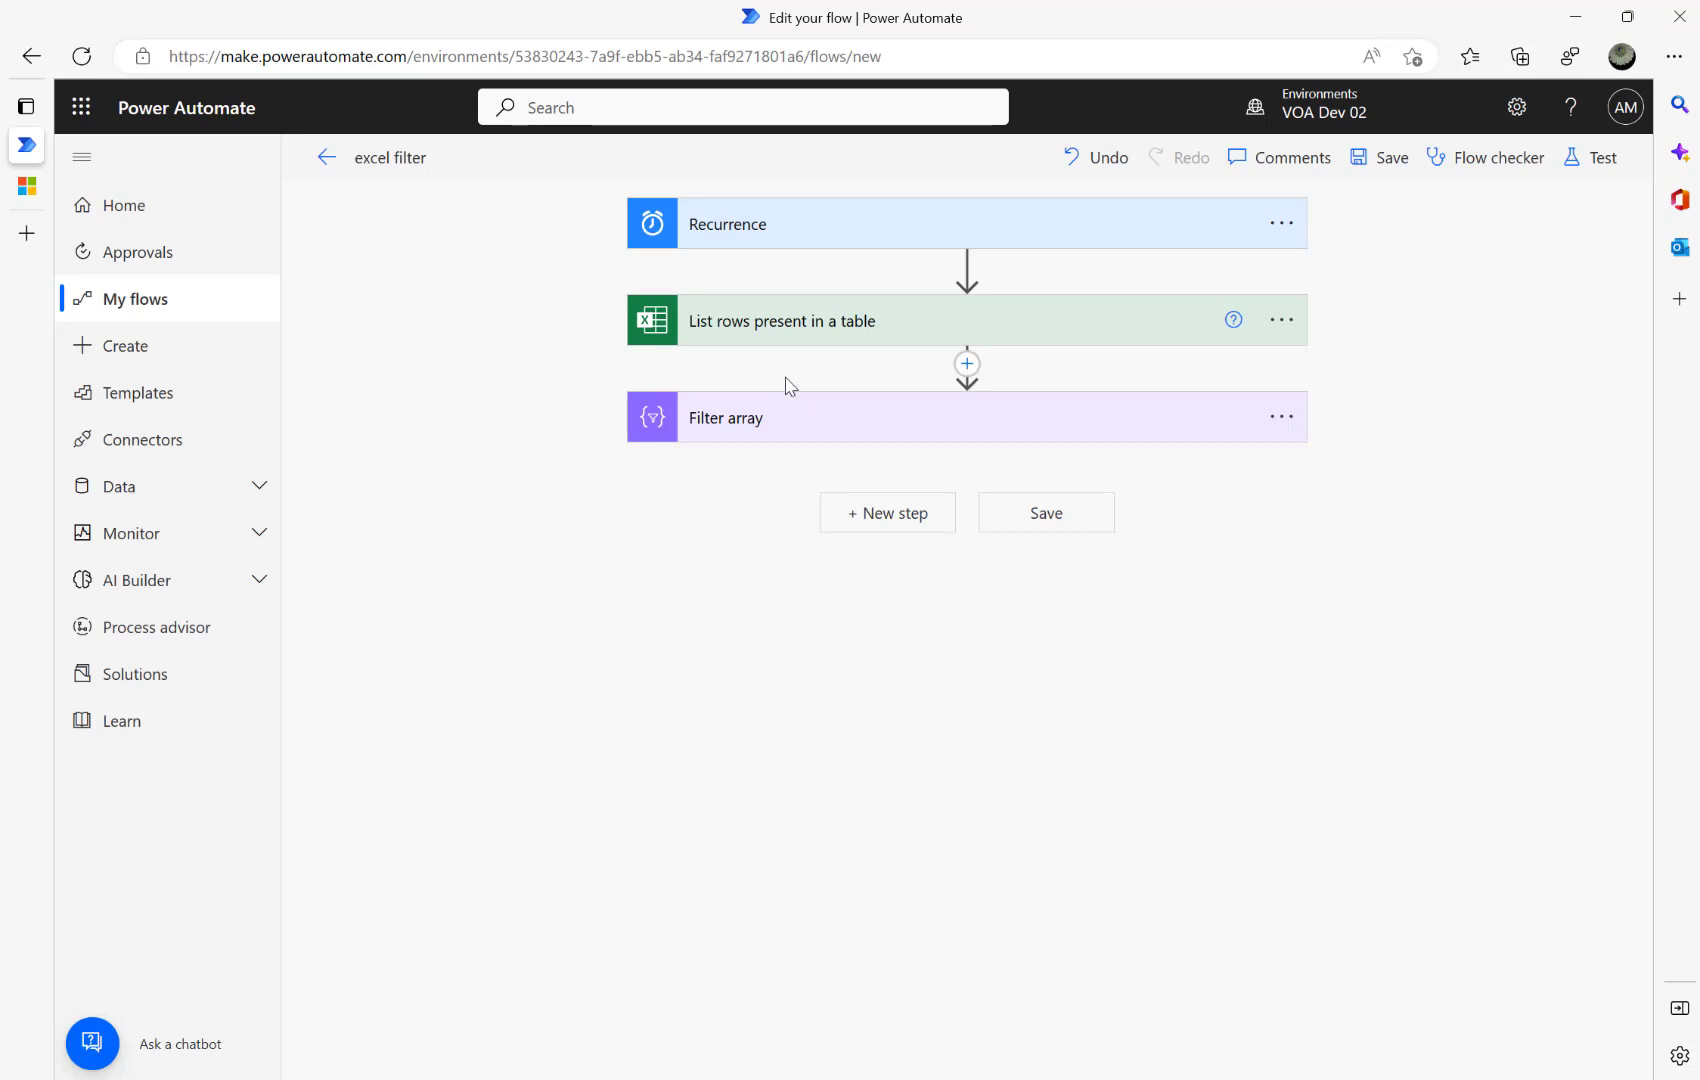
Set the DateTime Format of the List rows present in a table action to Serial Number.
{"action": "left_click", "coordinate": [845, 333]}
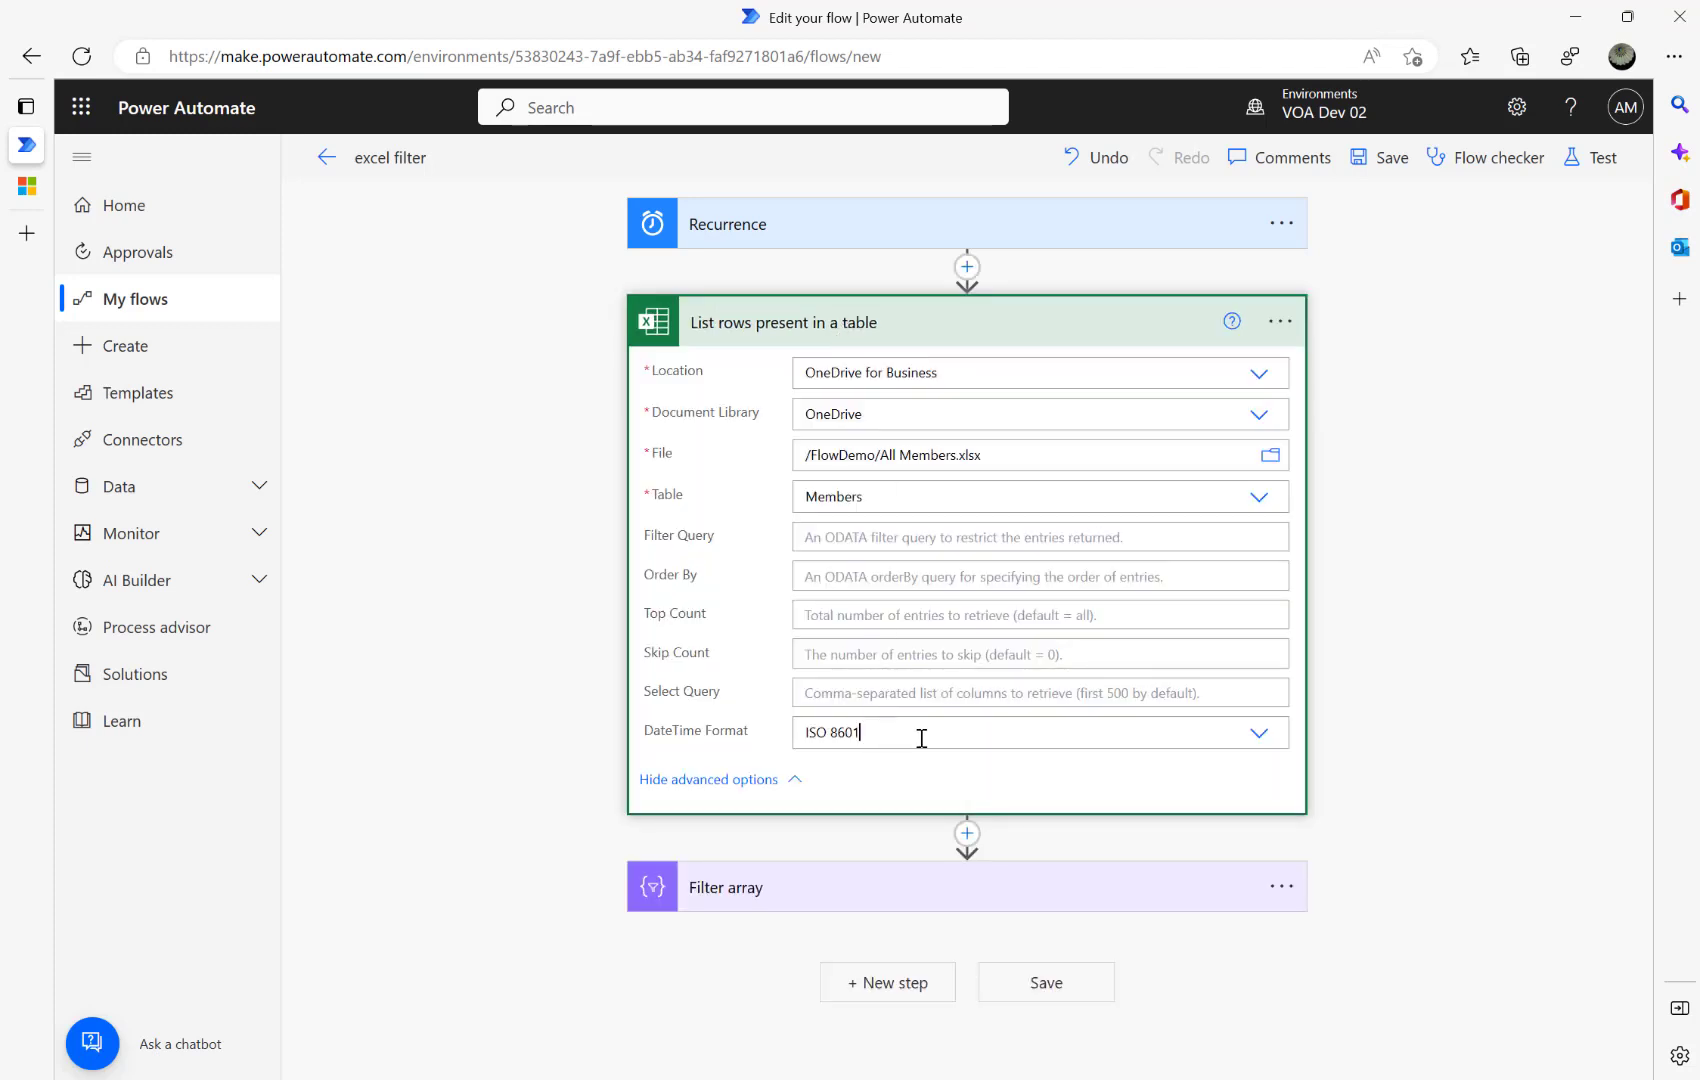
{"action": "left_click", "coordinate": [836, 770]}
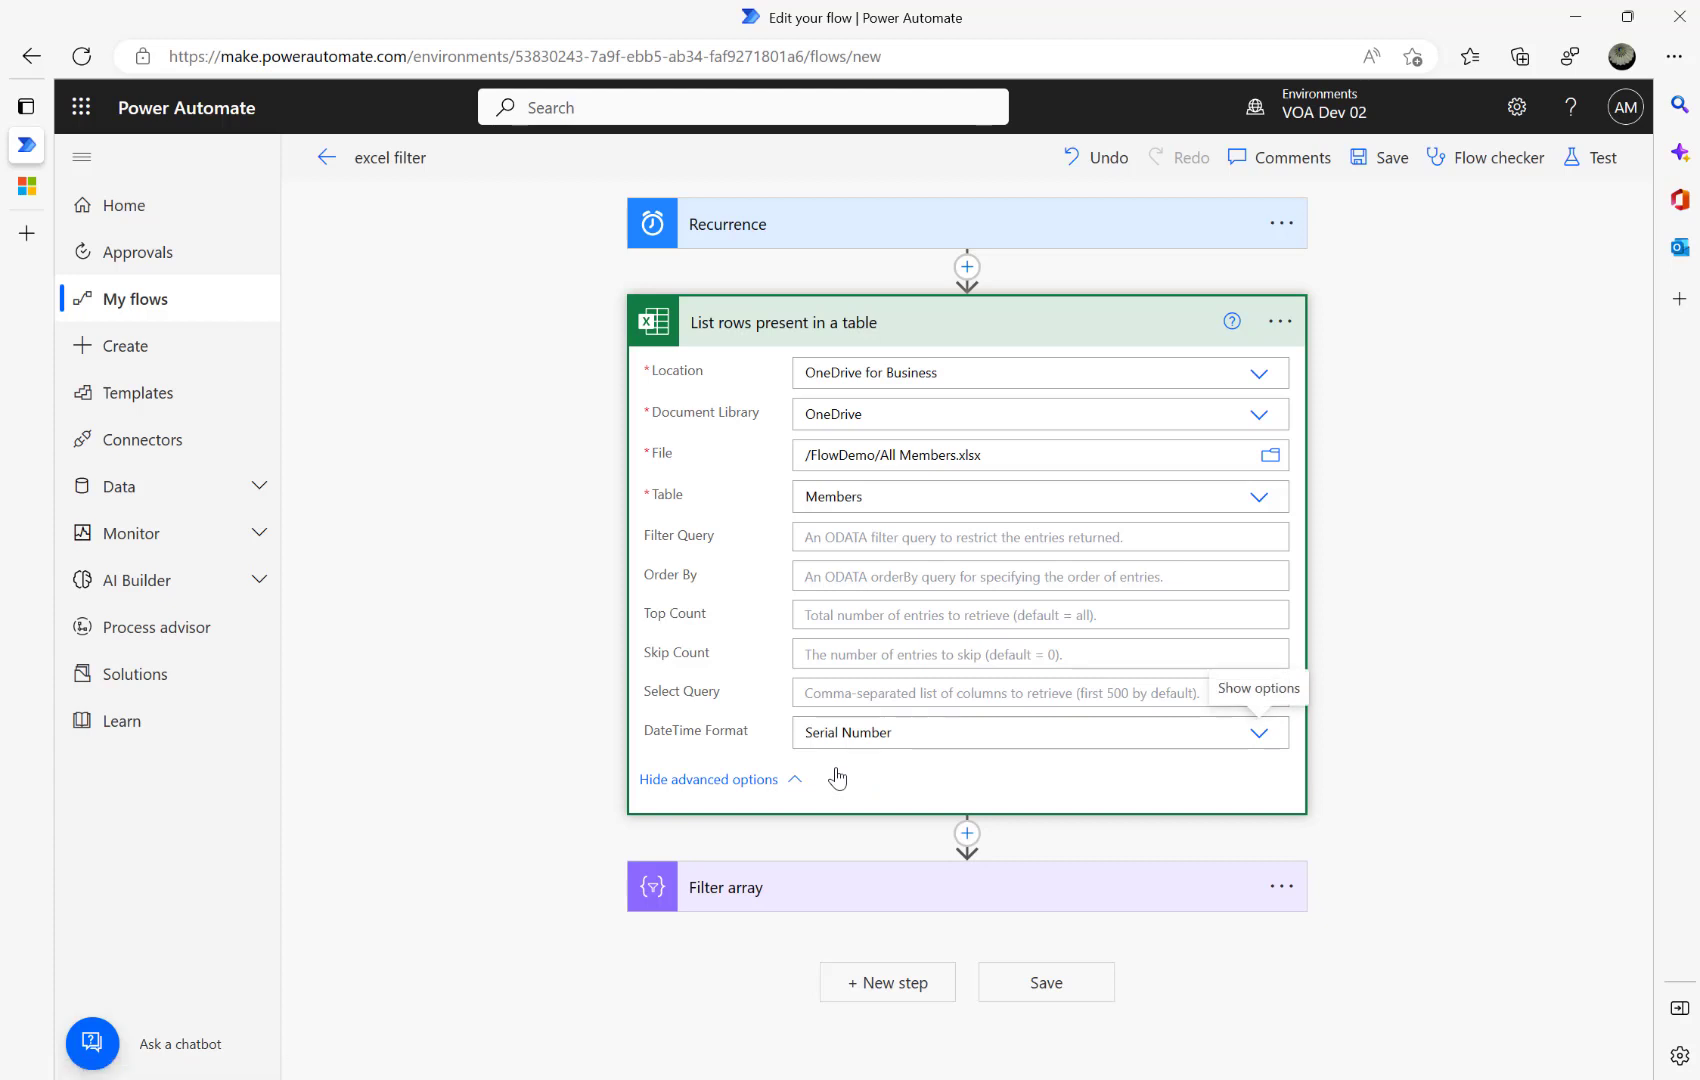
Delete the Filter array action that follows List rows present in a table.
{"action": "left_click", "coordinate": [1048, 893]}
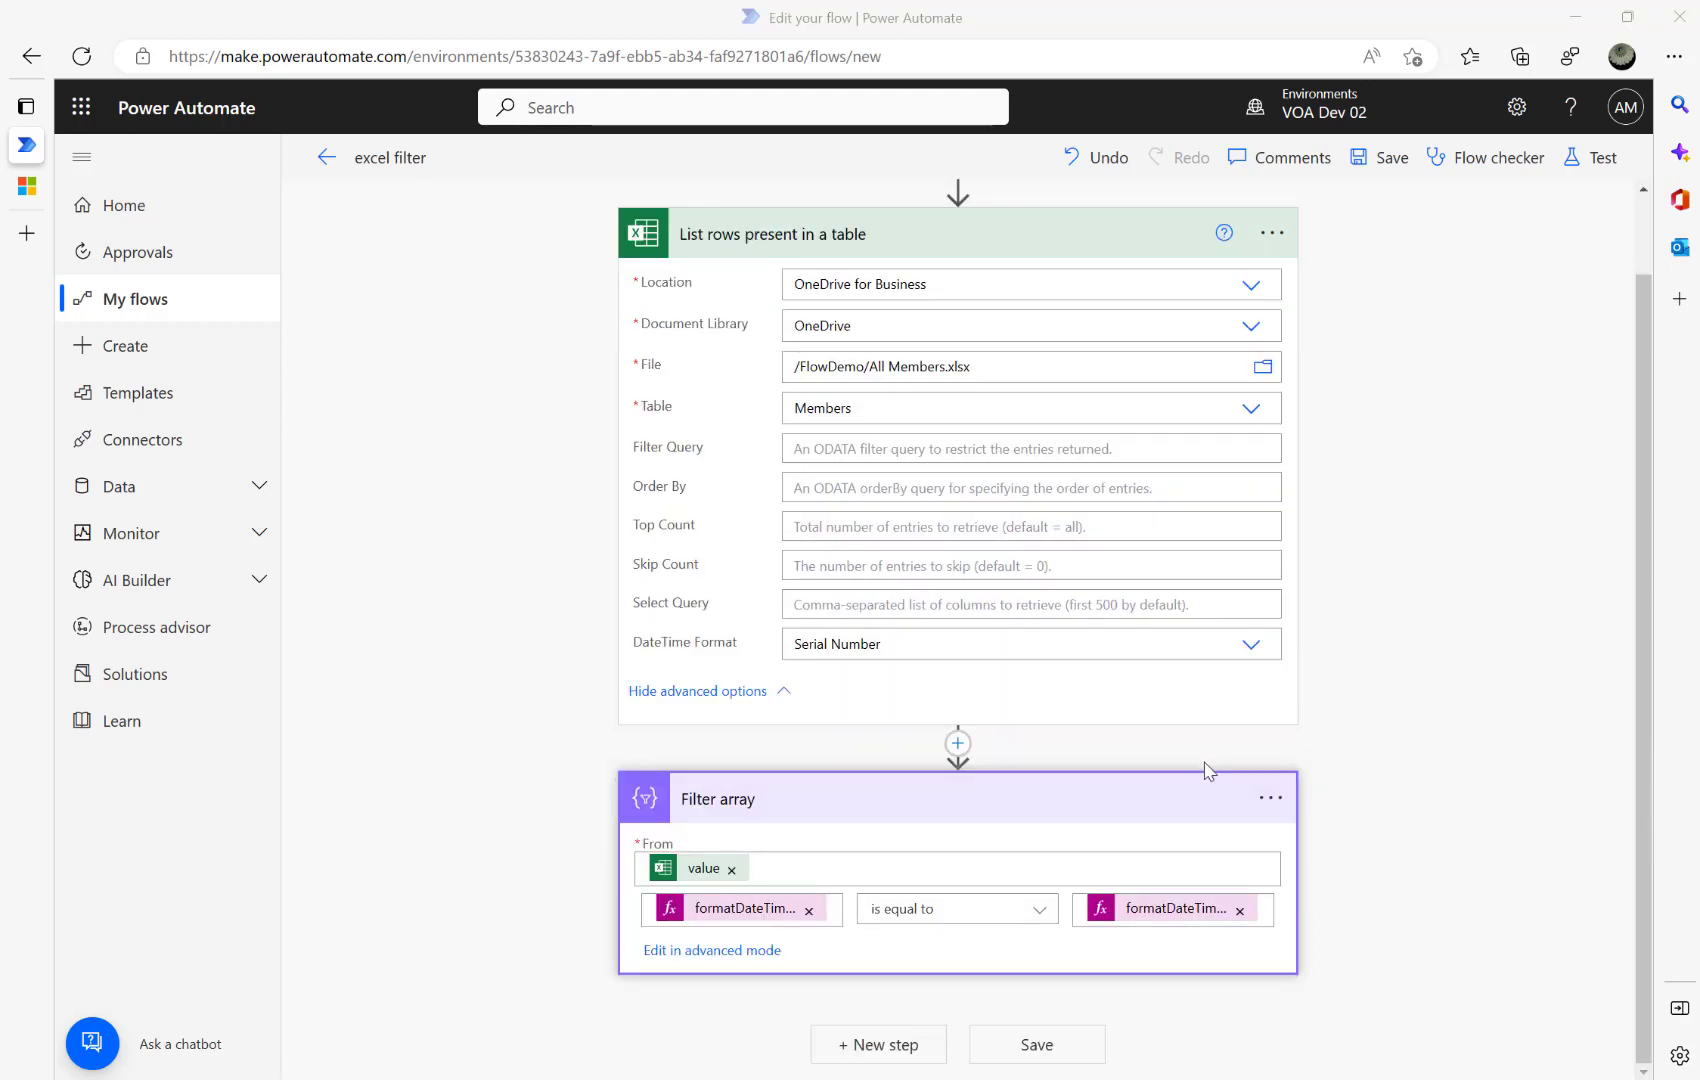
{"action": "left_click", "coordinate": [1270, 797]}
{"action": "left_click", "coordinate": [1390, 1053]}
{"action": "left_click", "coordinate": [870, 632]}
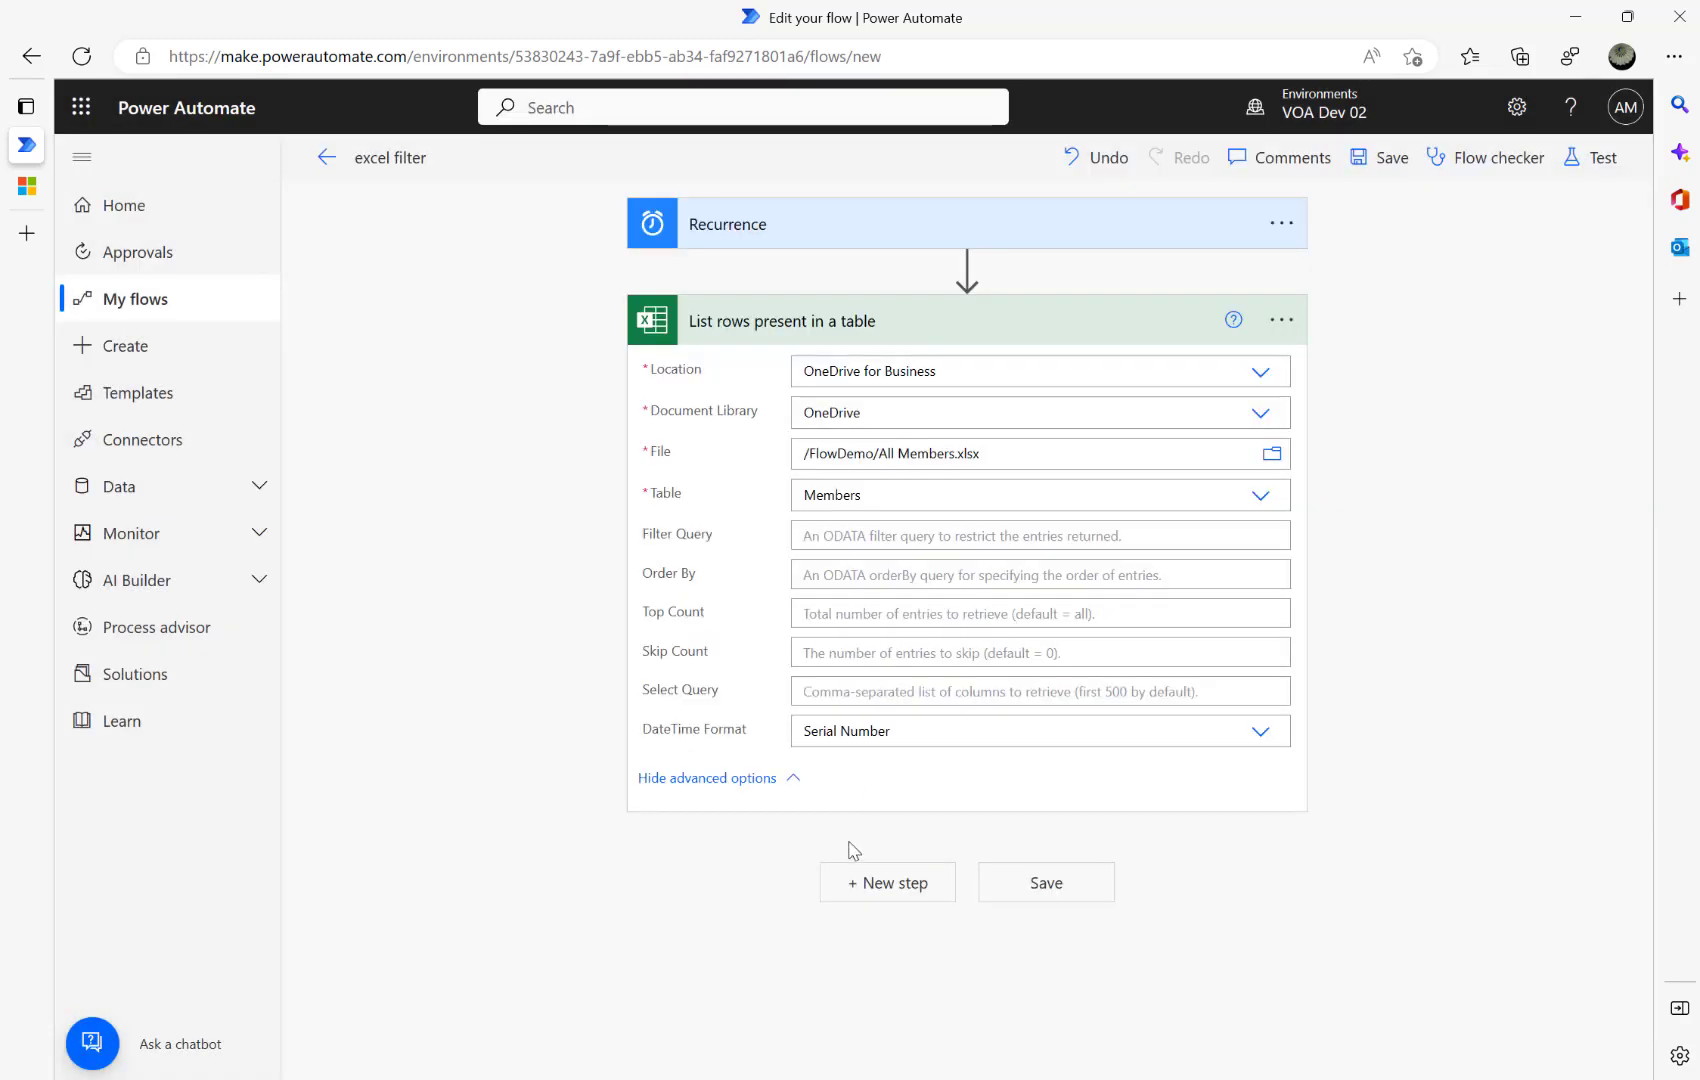
Add a Compose action after List rows present in a table, with DueDate as its input.
{"action": "left_click", "coordinate": [860, 880]}
{"action": "type", "text": "c"}
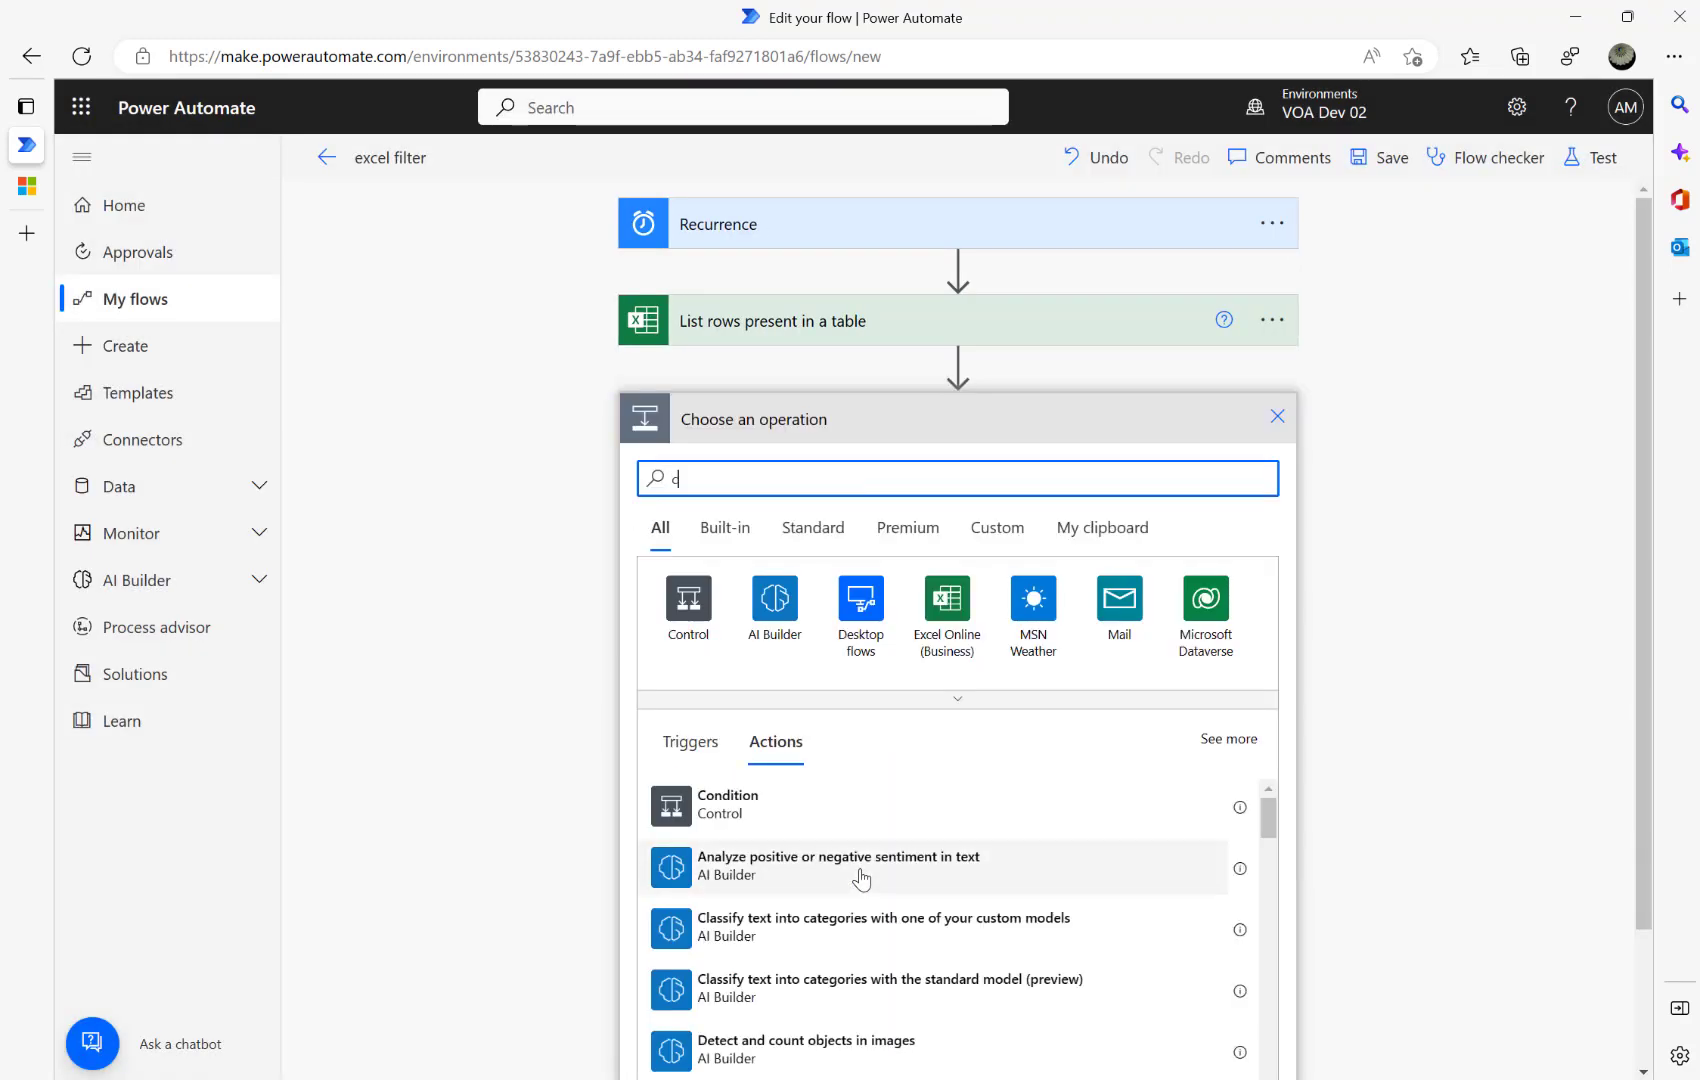
{"action": "type", "text": "ompose"}
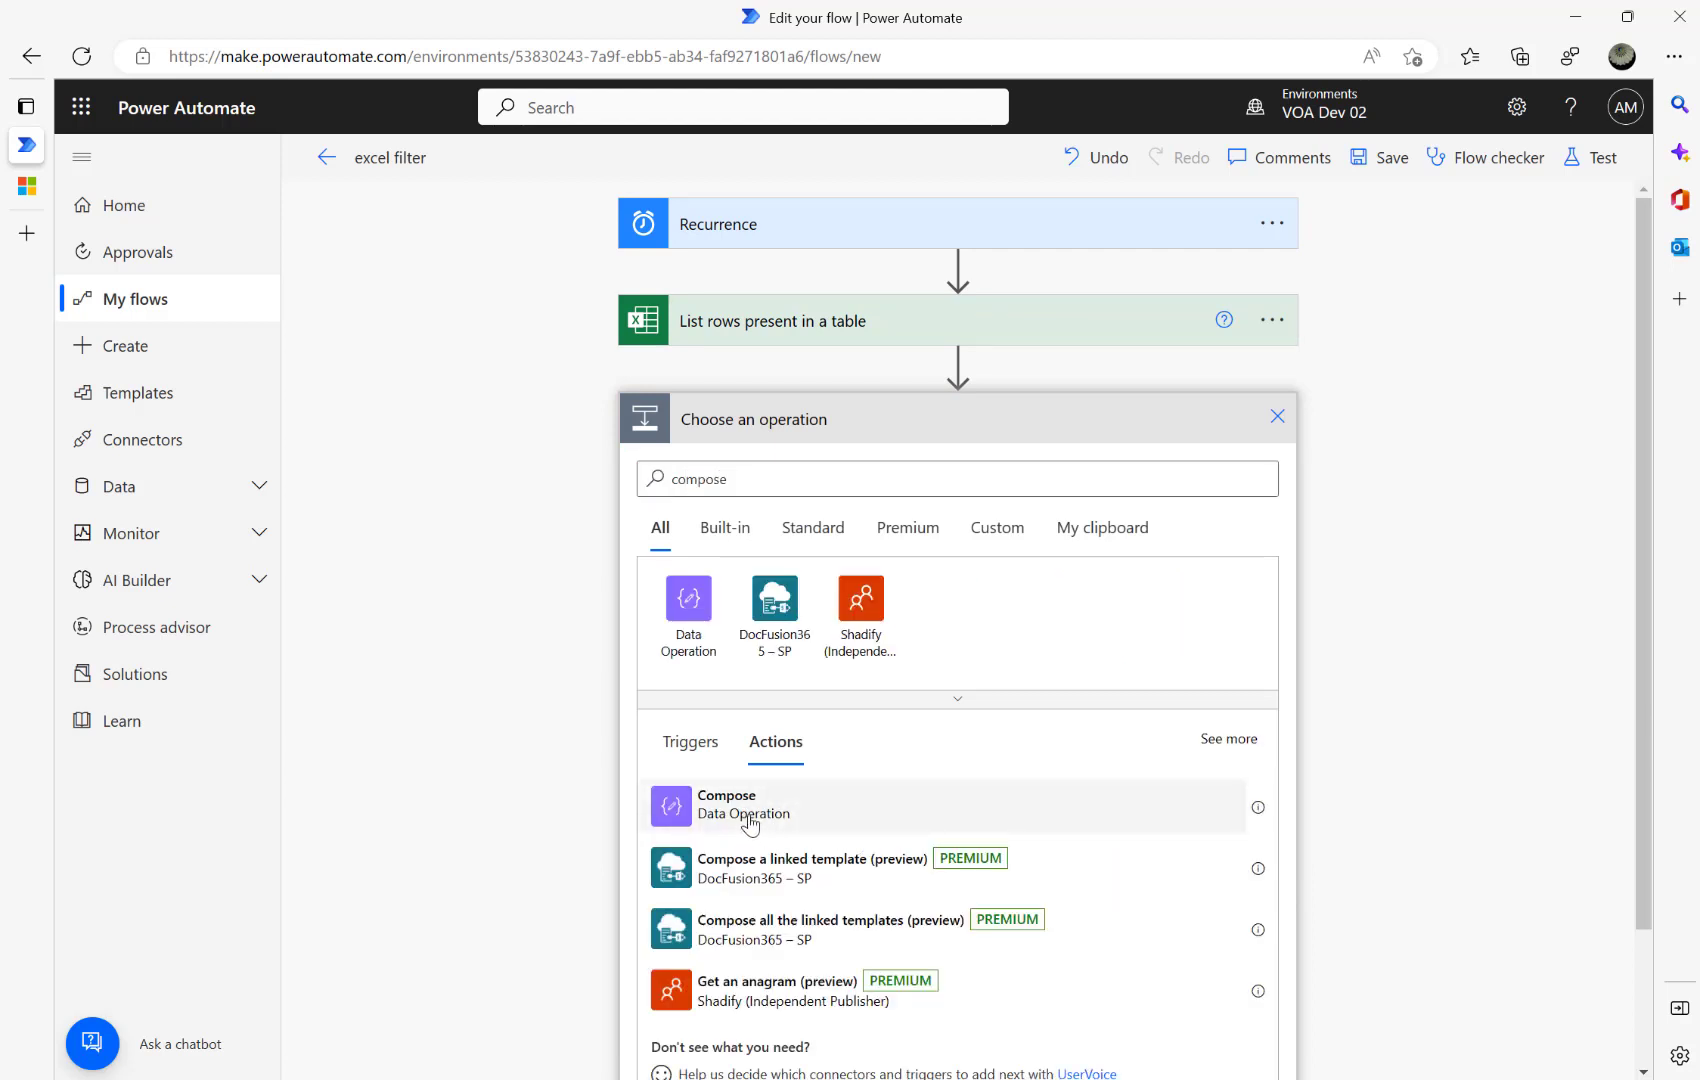
{"action": "left_click", "coordinate": [752, 812]}
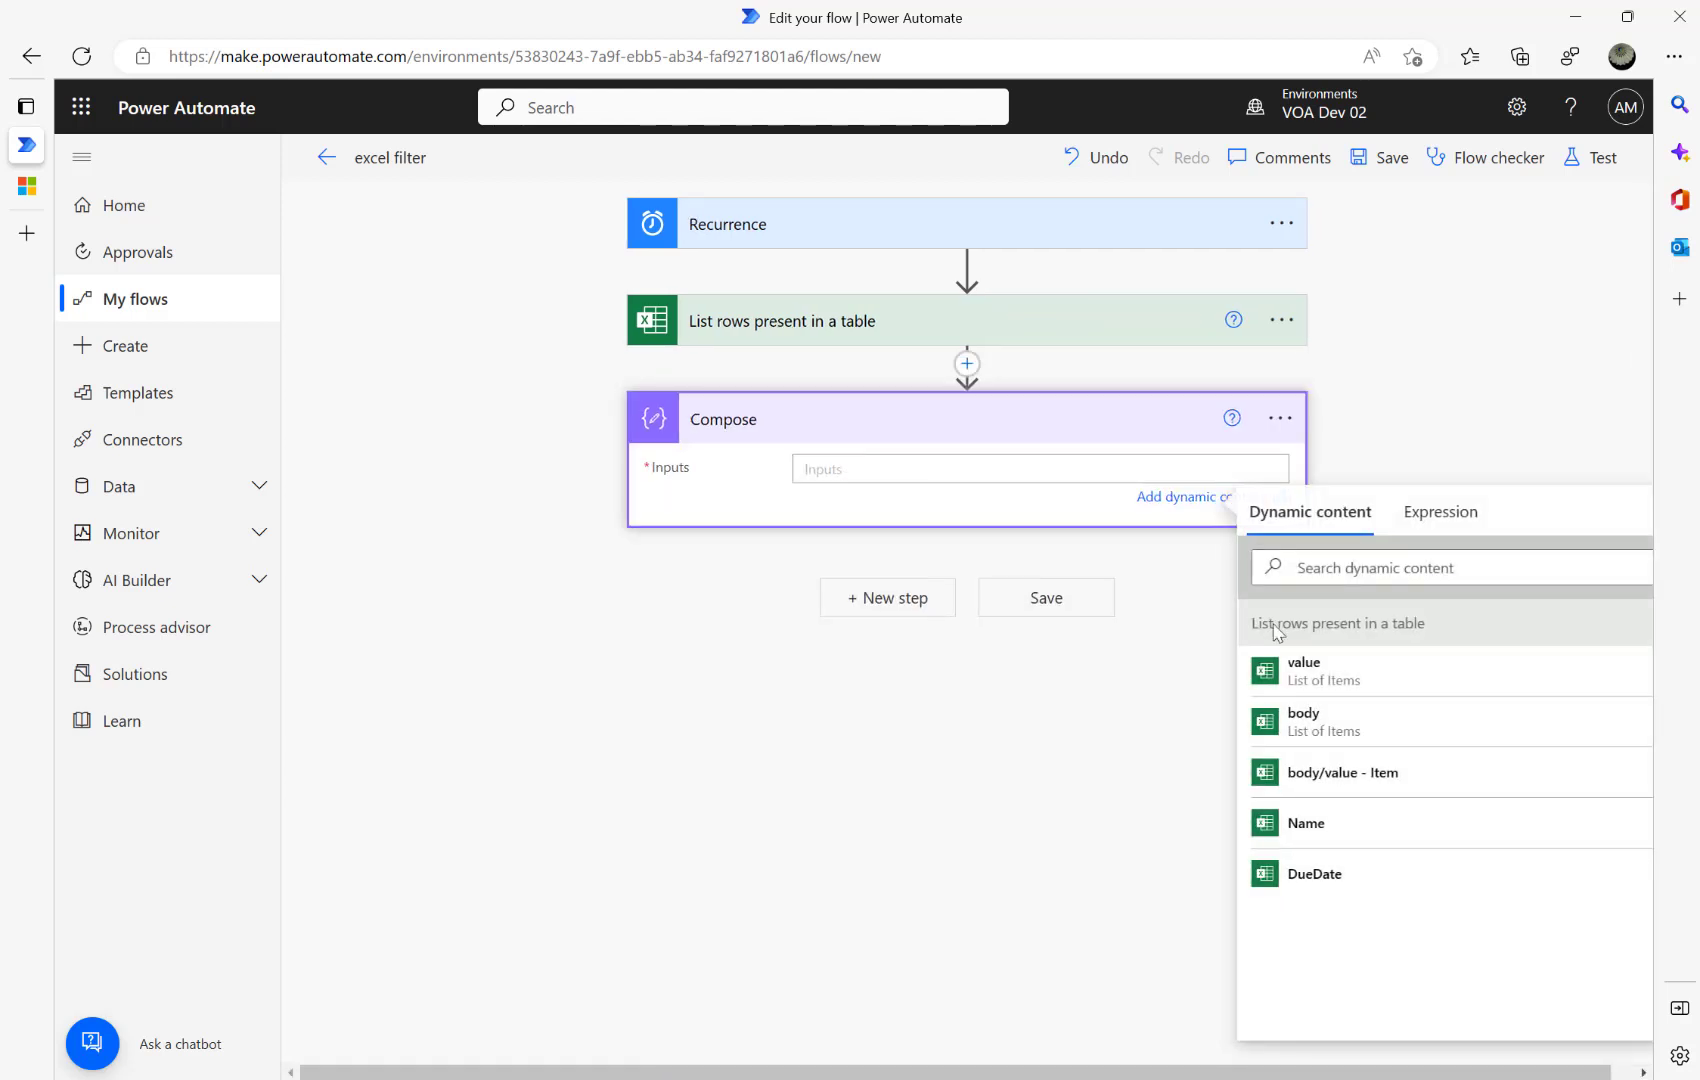
{"action": "left_click", "coordinate": [1347, 879]}
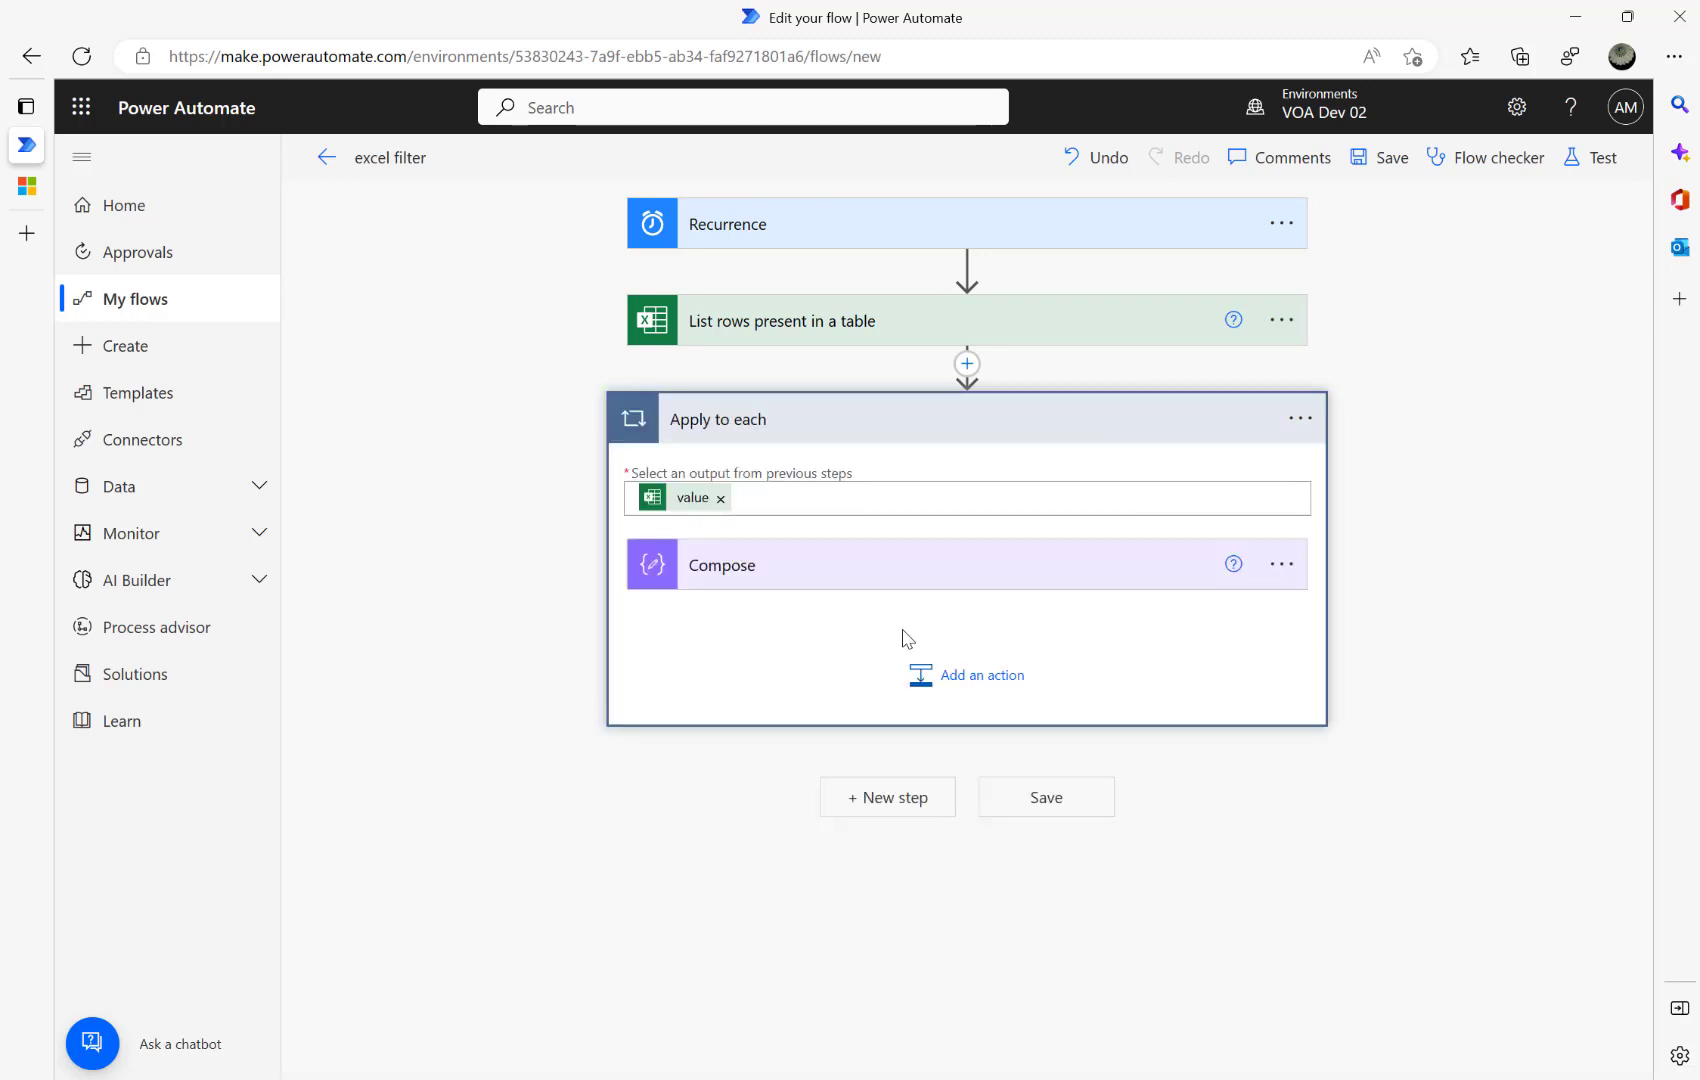
{"action": "left_click", "coordinate": [797, 569]}
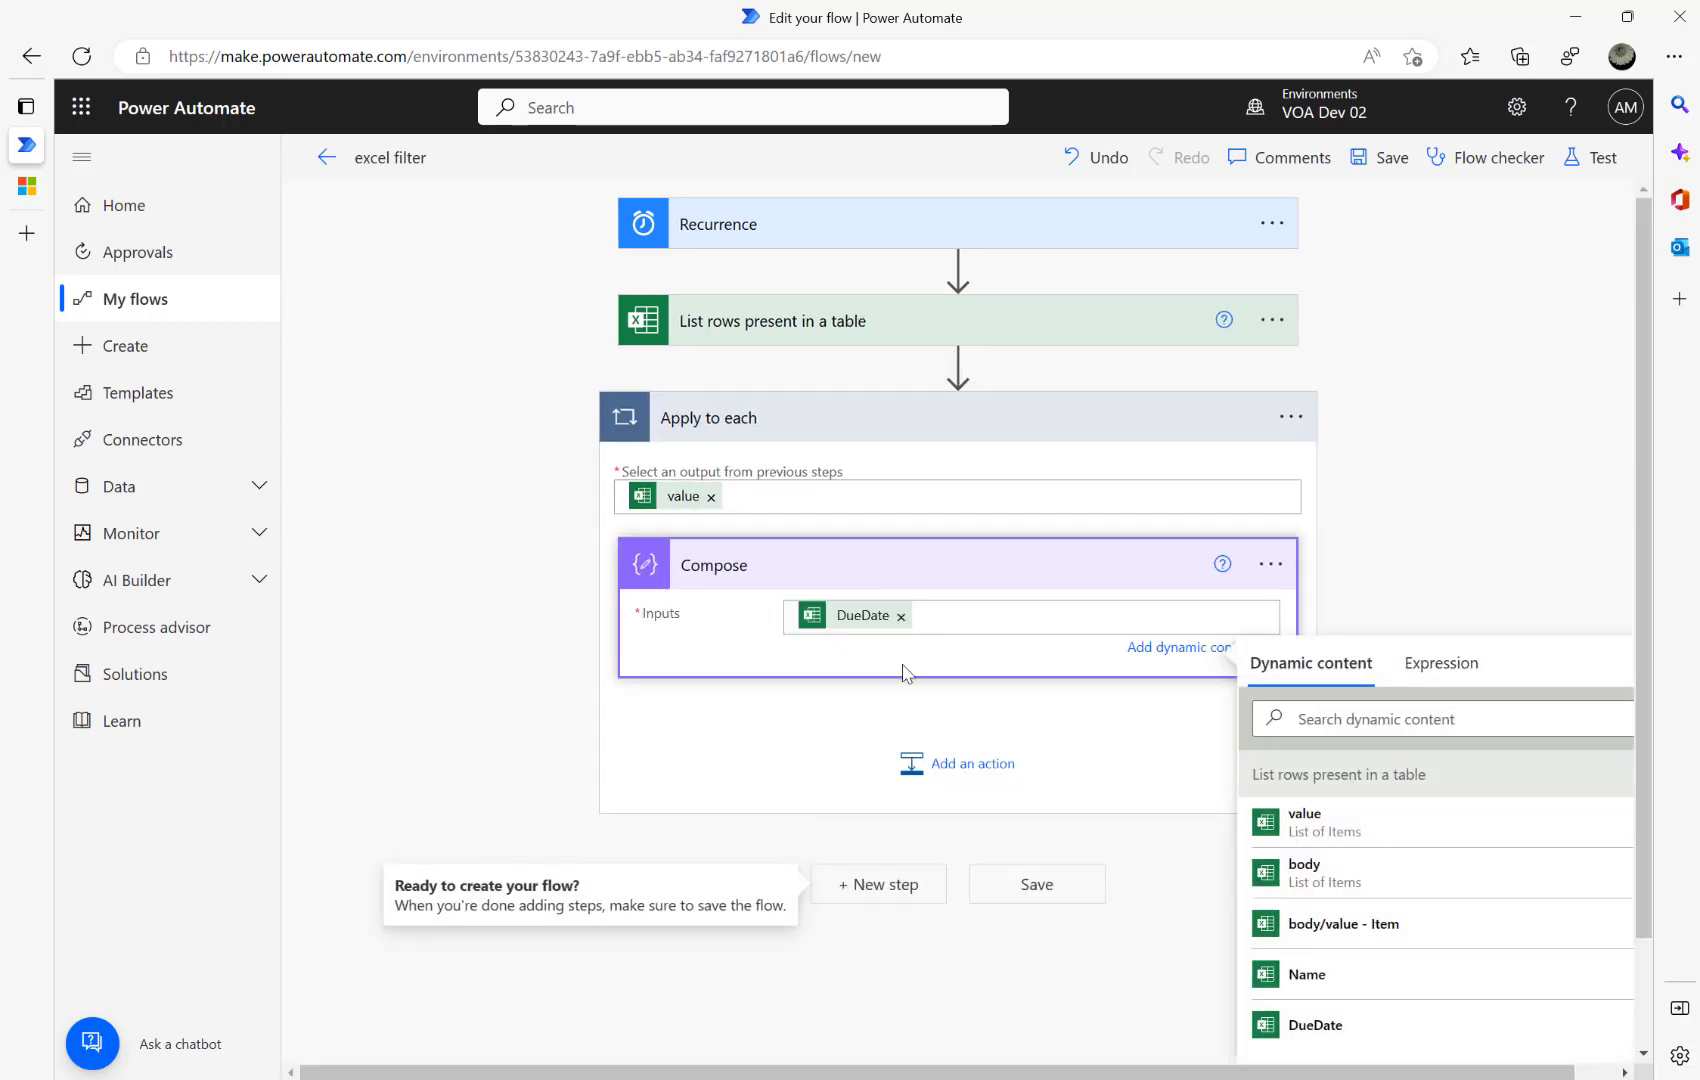
Add a second Compose inside Apply to each with the input expression addDays('1899-12-30',int(item()?['DueDate']),'yyyy-MM-dd').
{"action": "left_click", "coordinate": [946, 777]}
{"action": "type", "text": "compose"}
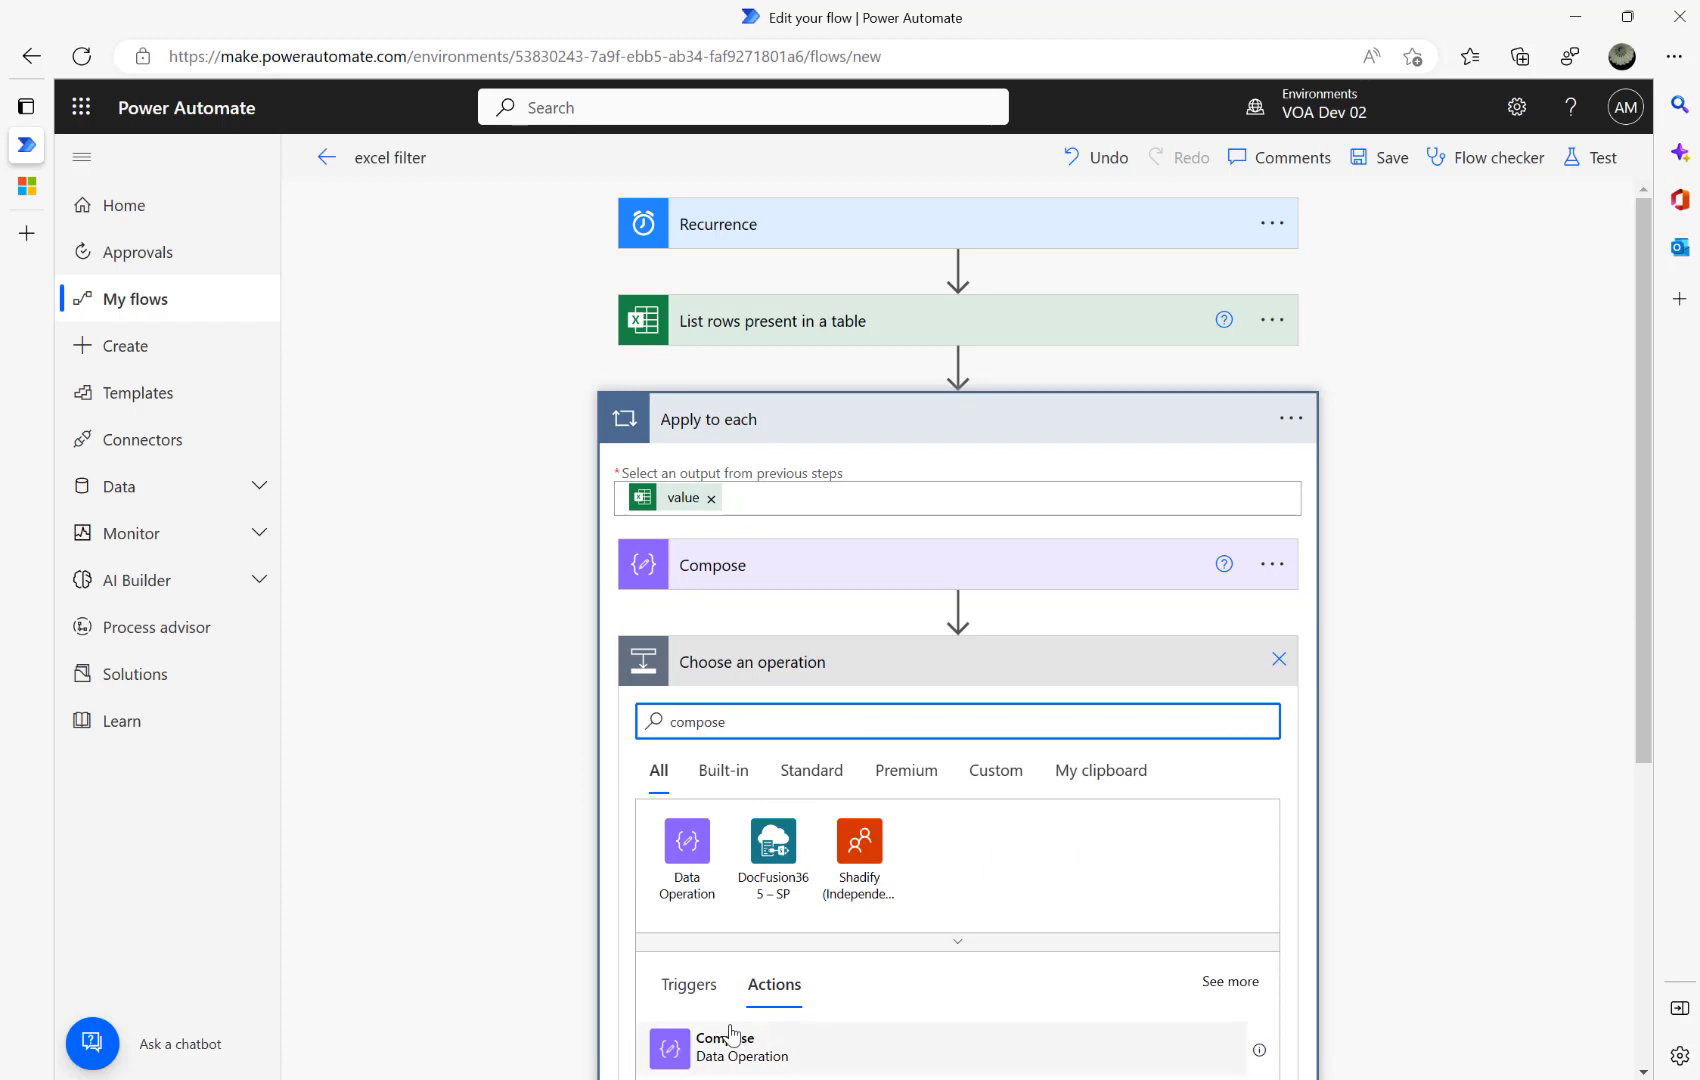
{"action": "left_click", "coordinate": [731, 1035]}
{"action": "left_click", "coordinate": [731, 1040]}
{"action": "left_click", "coordinate": [838, 712]}
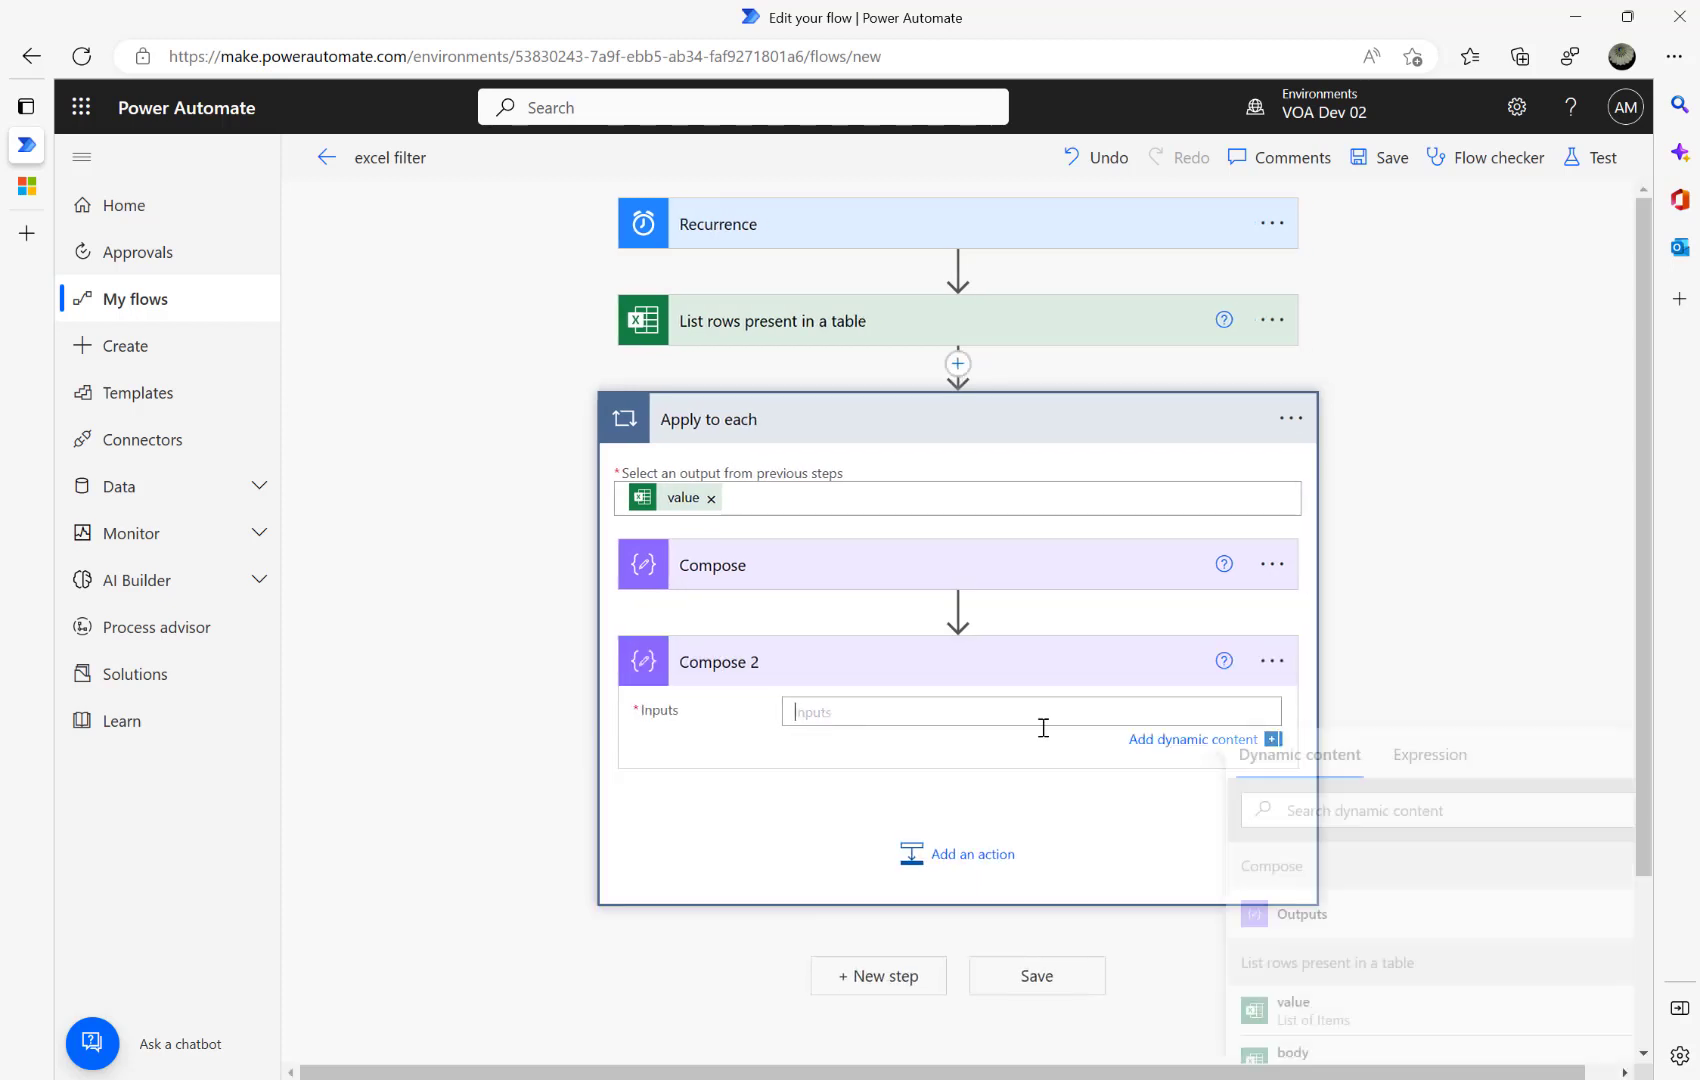
{"action": "left_click", "coordinate": [1441, 755]}
{"action": "key", "text": "ctrl+v"}
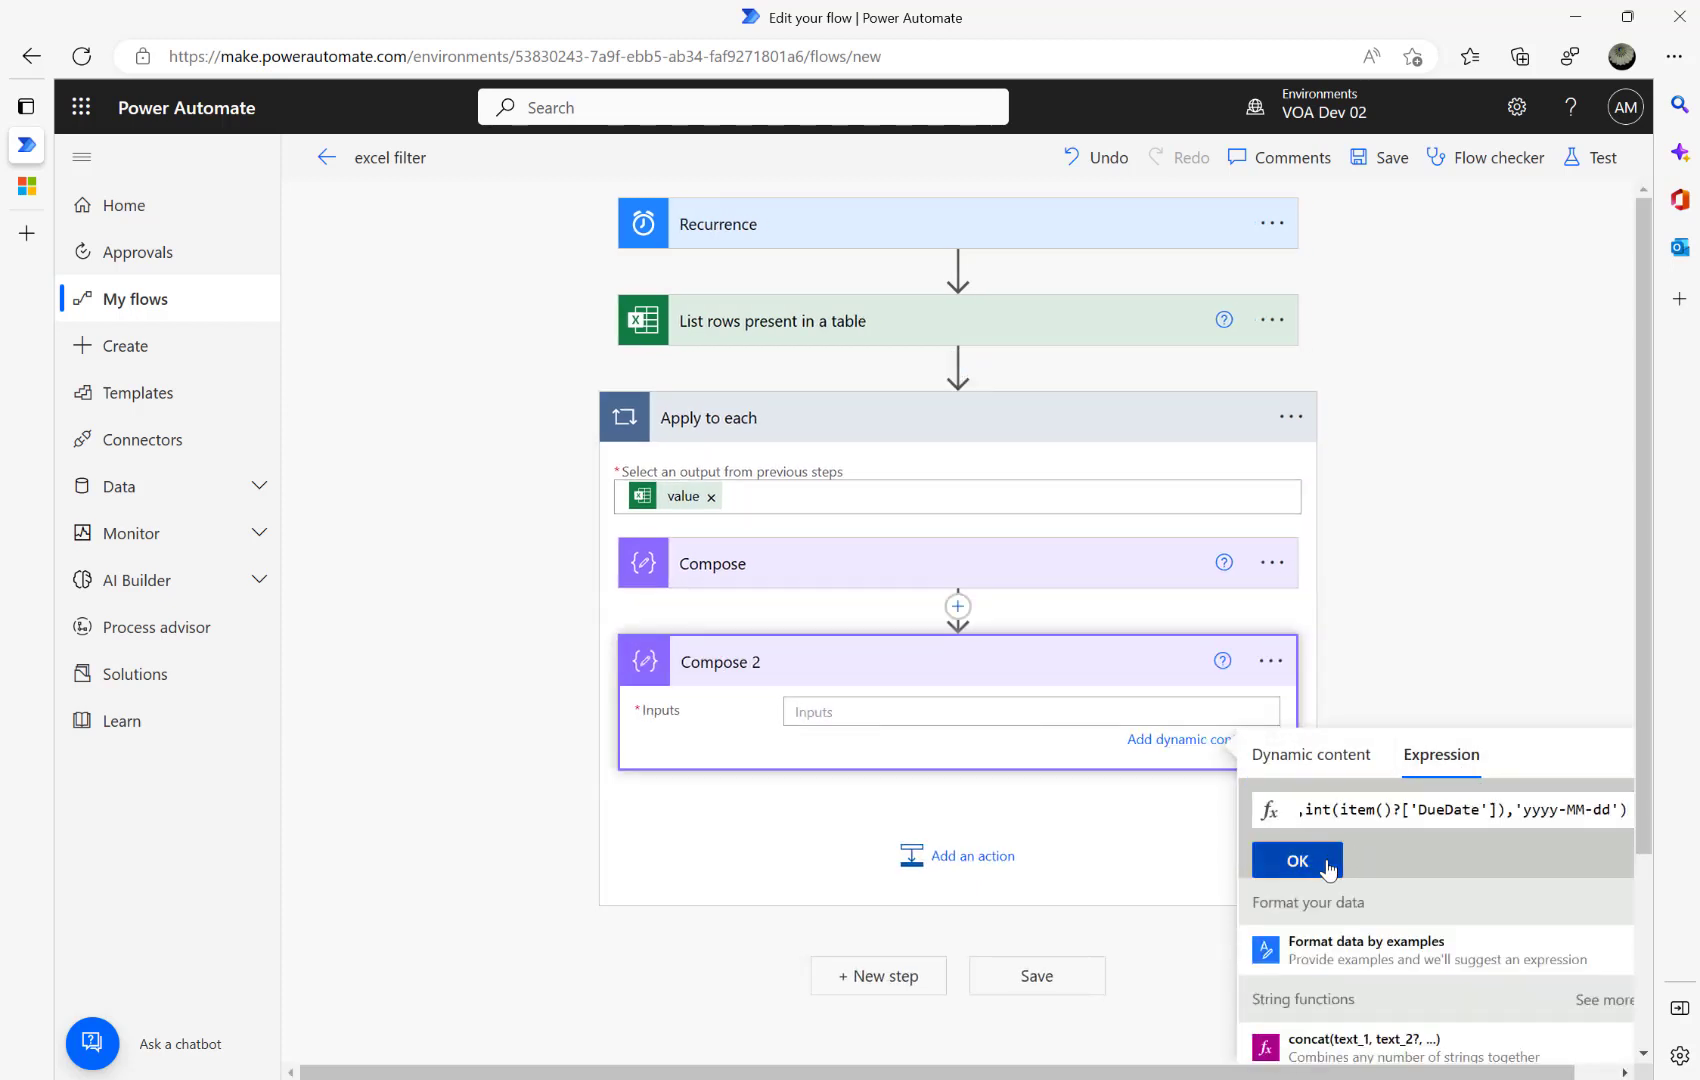
{"action": "left_click", "coordinate": [1328, 860]}
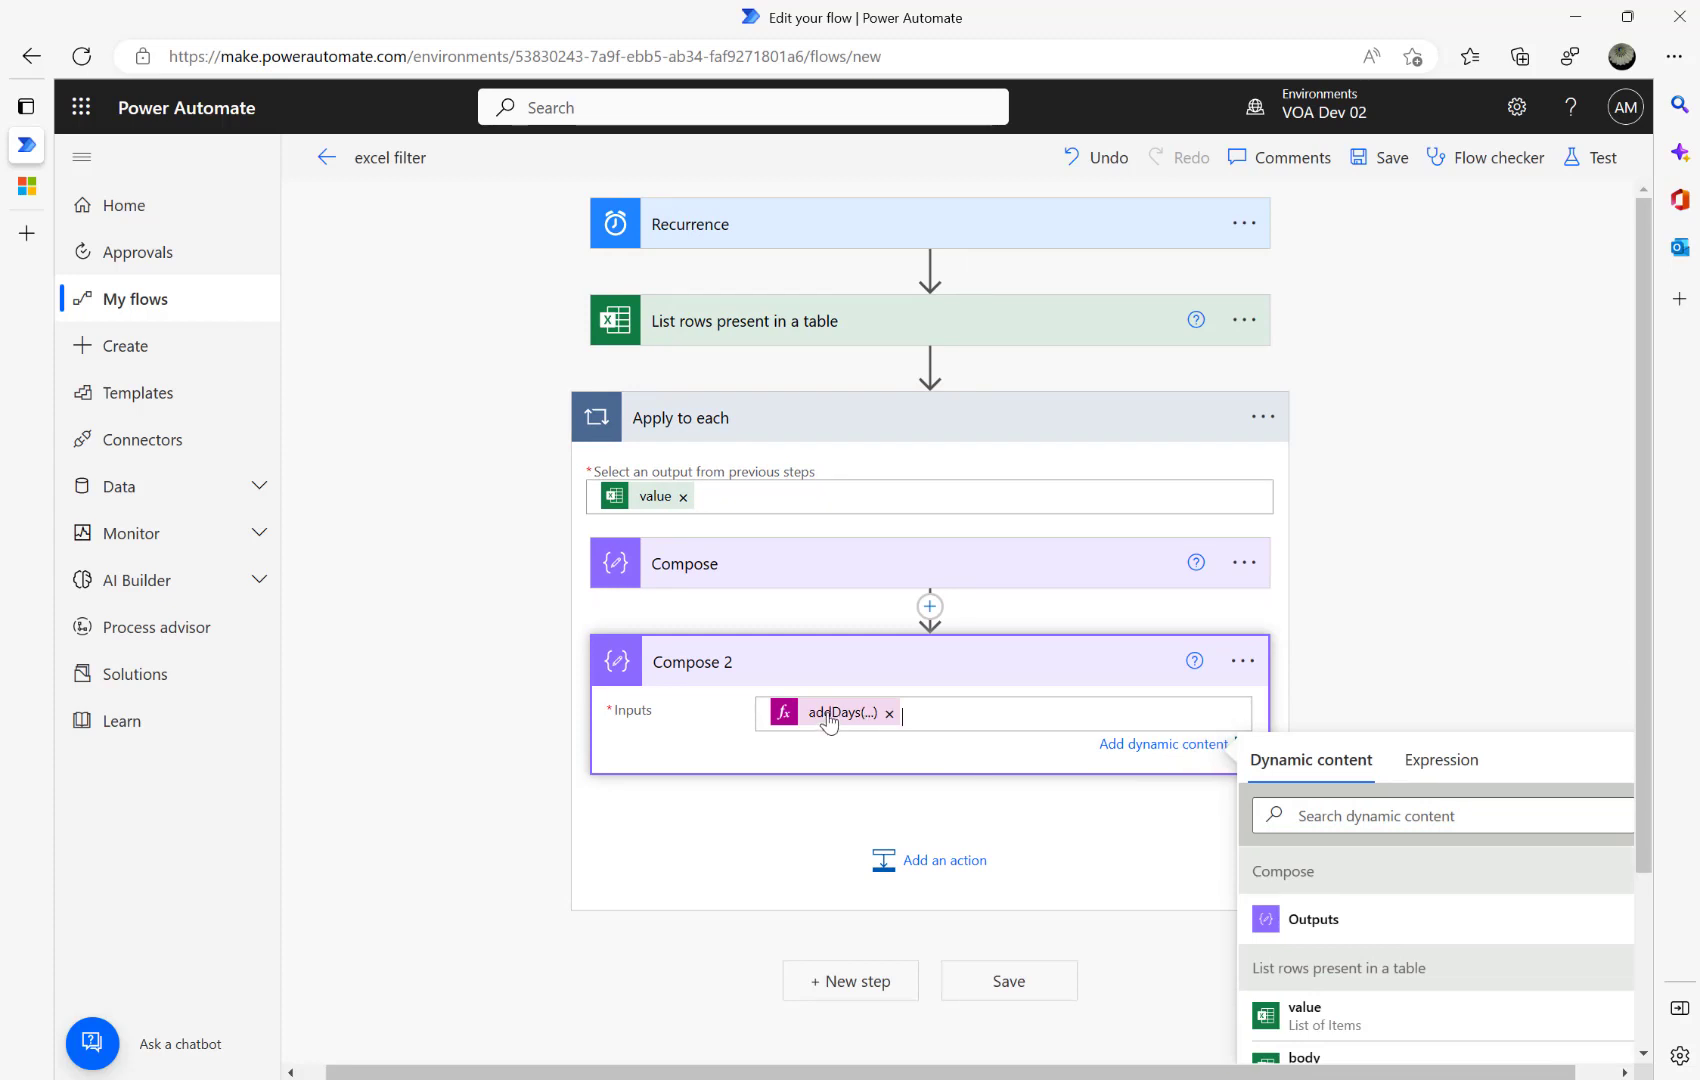
{"action": "left_click", "coordinate": [1240, 666]}
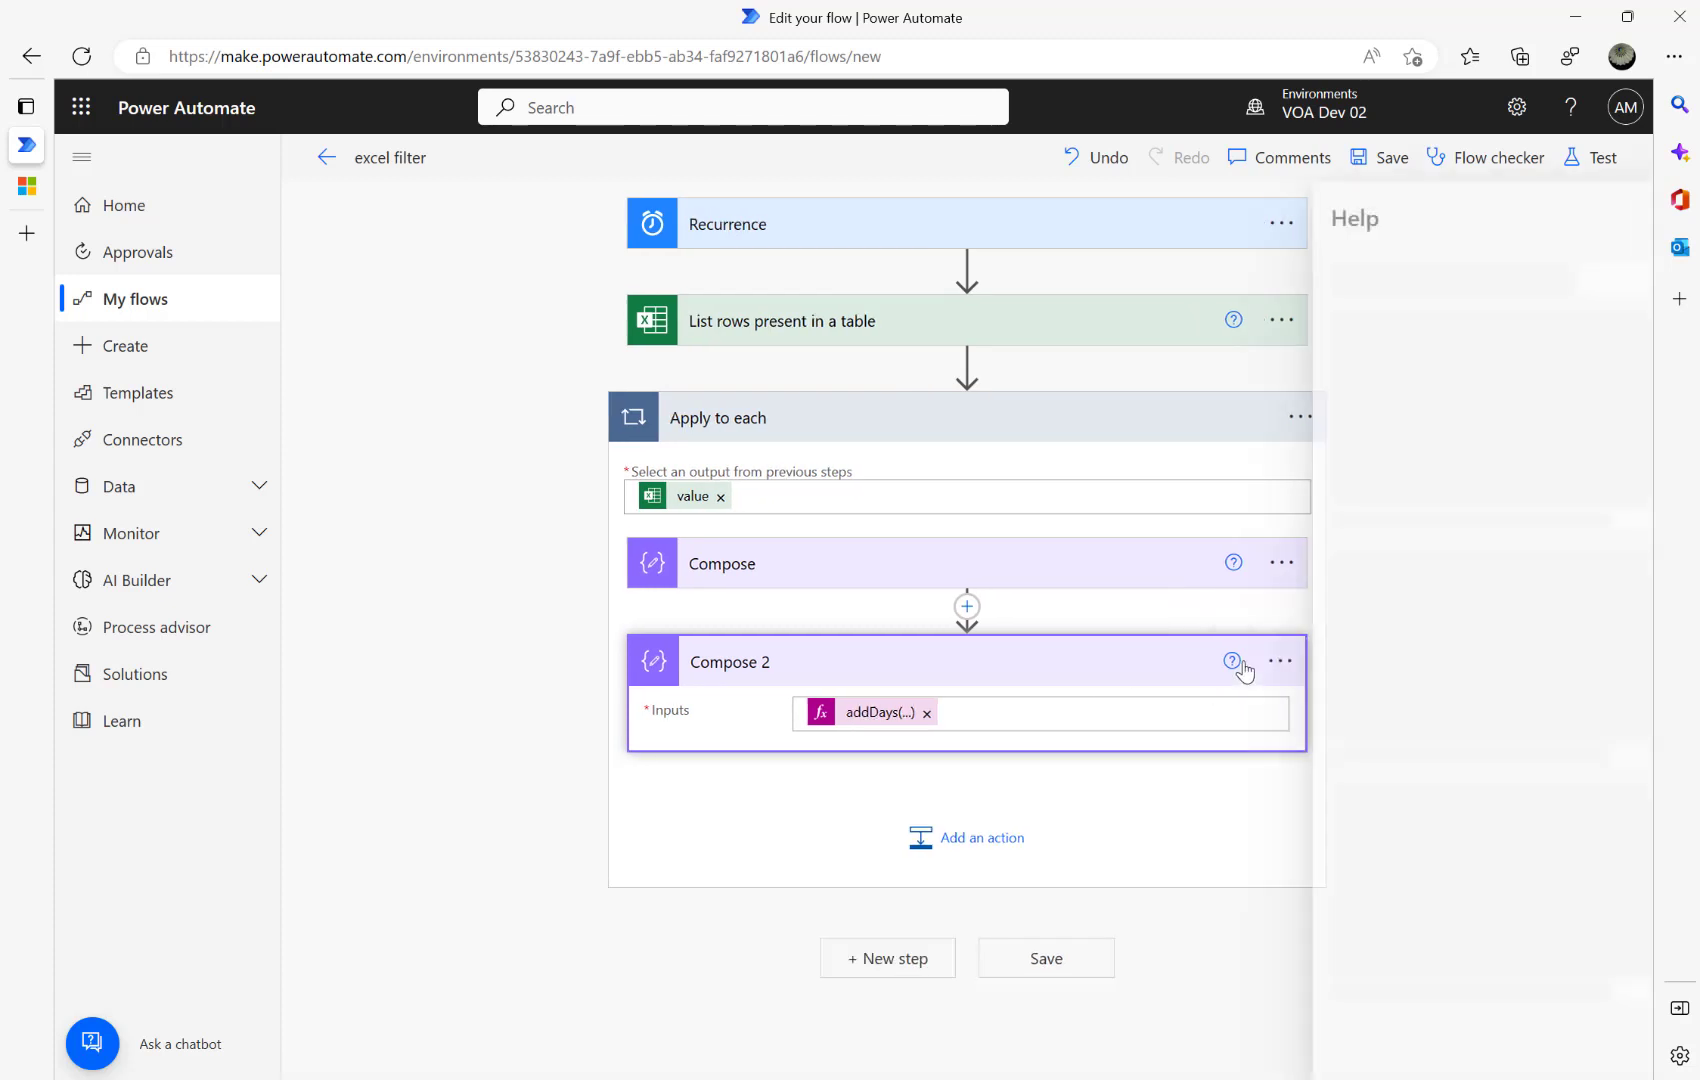
{"action": "left_click", "coordinate": [1160, 665]}
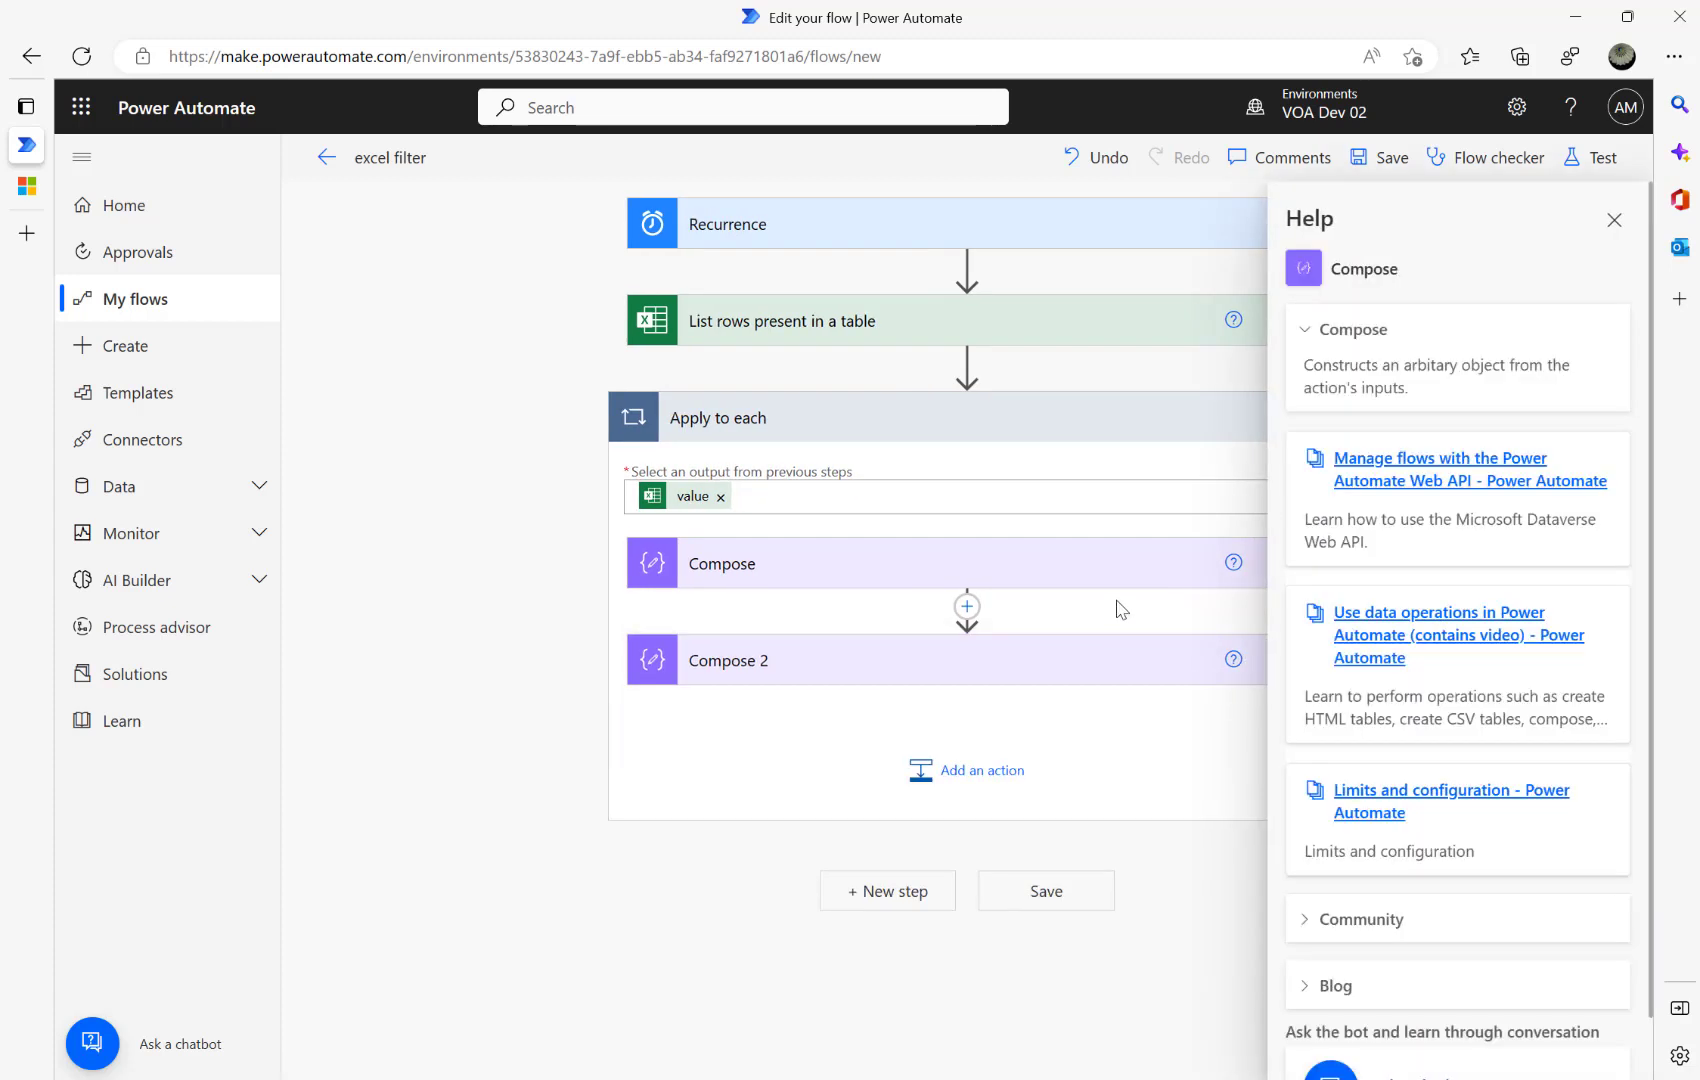
{"action": "left_click", "coordinate": [1081, 656]}
{"action": "left_click", "coordinate": [1614, 220]}
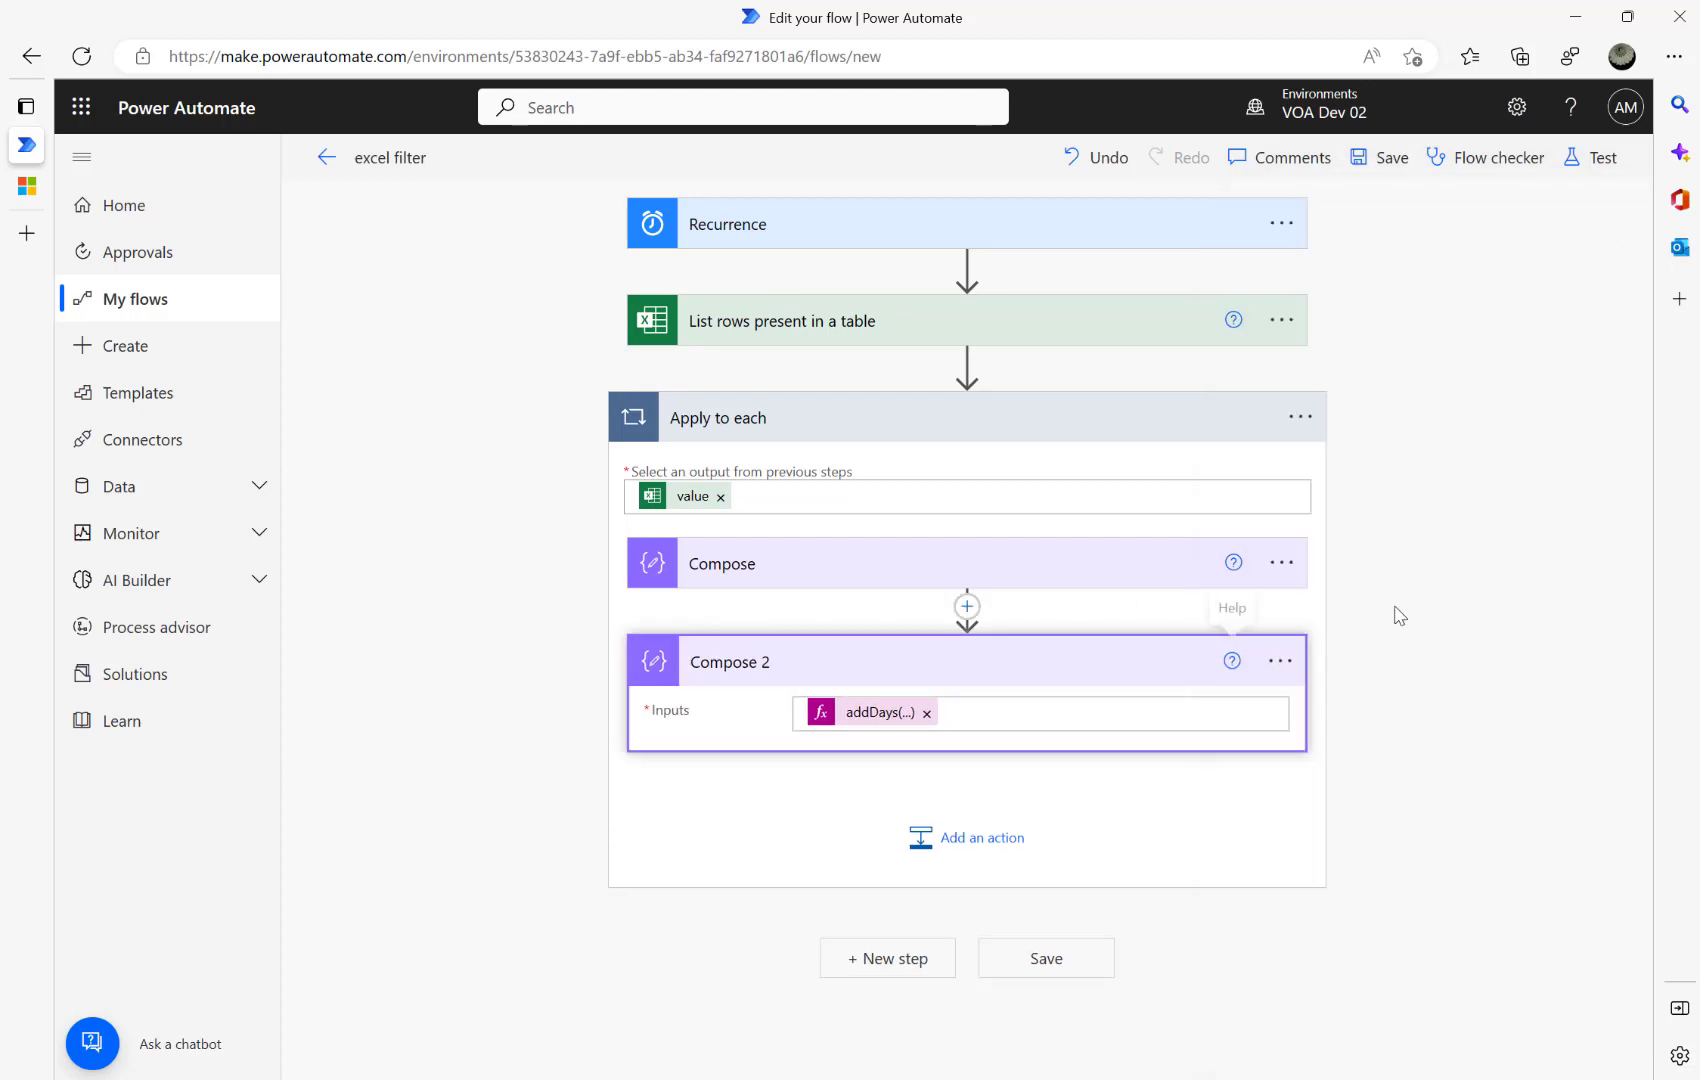
Add the note addDays('1899-12-30',int(item()?['DueDate']),'yyyy-MM-dd') to Compose 2 and highlight its DueDate key.
{"action": "left_click", "coordinate": [1280, 661]}
{"action": "left_click", "coordinate": [1376, 778]}
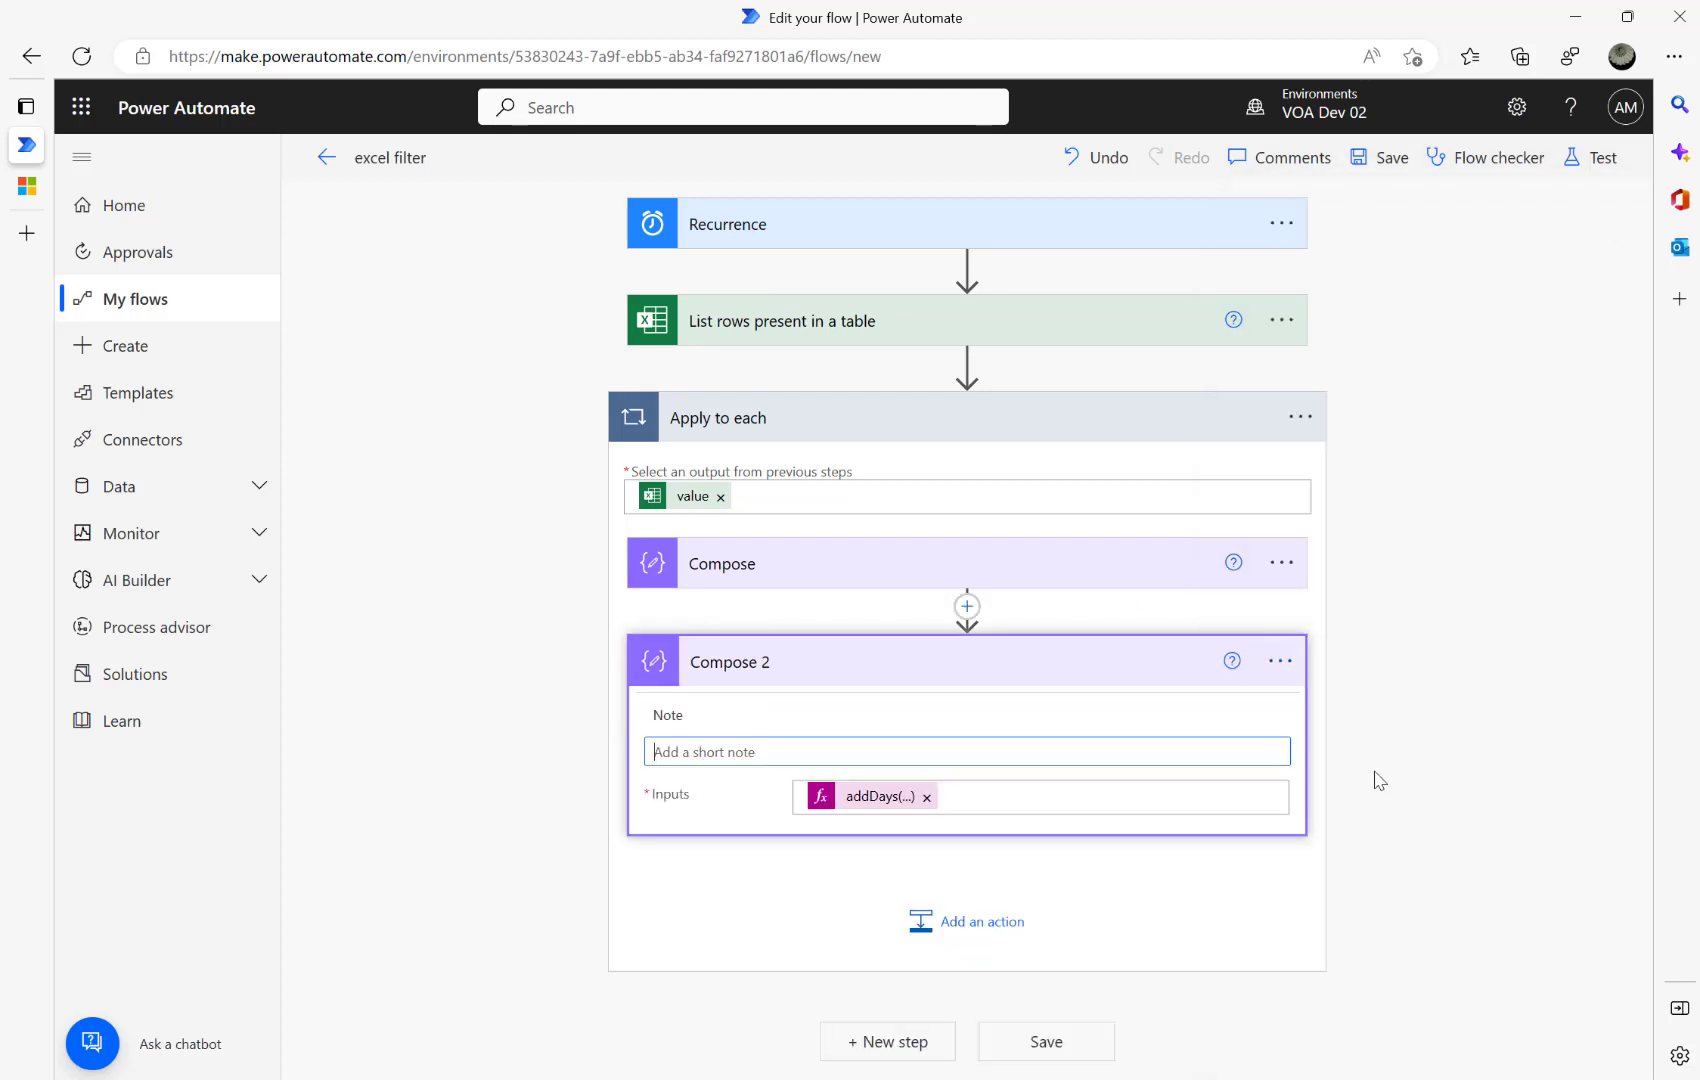
{"action": "type", "text": "addDays('1899-12-30',int(item()?['DueDate']),'yyyy-MM-dd')"}
{"action": "left_click", "coordinate": [1540, 663]}
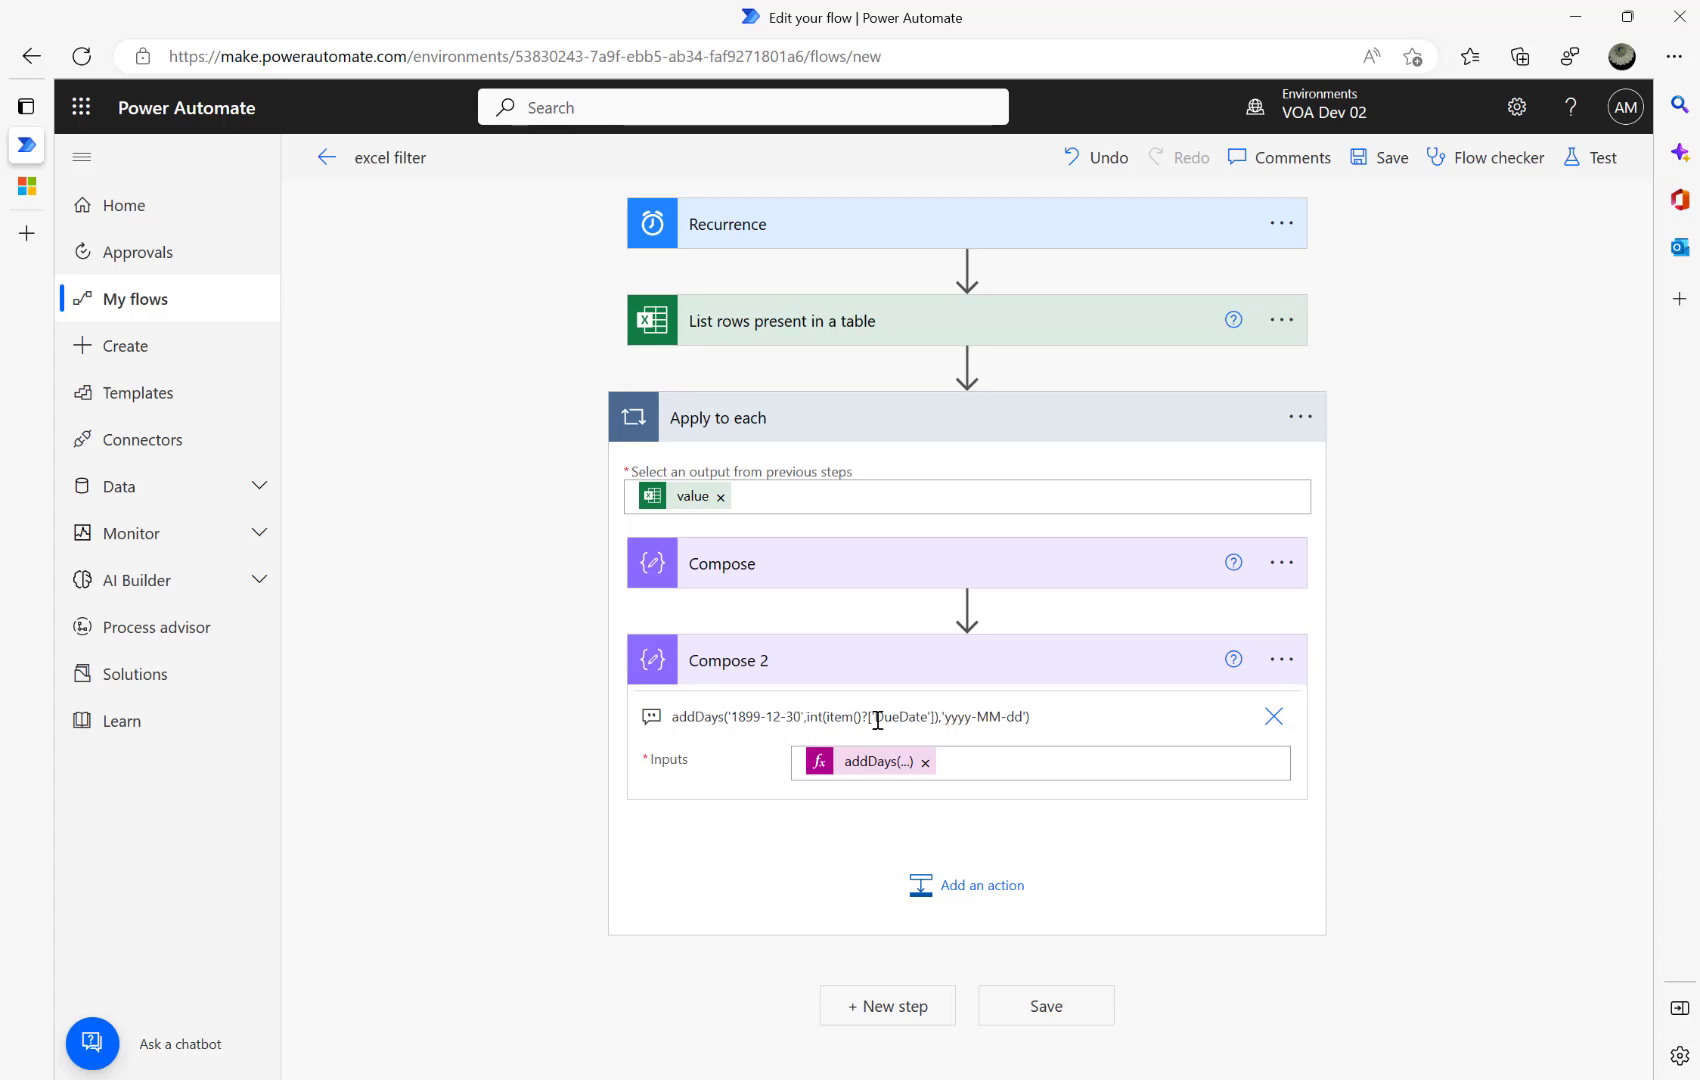
{"action": "double_click", "coordinate": [910, 720]}
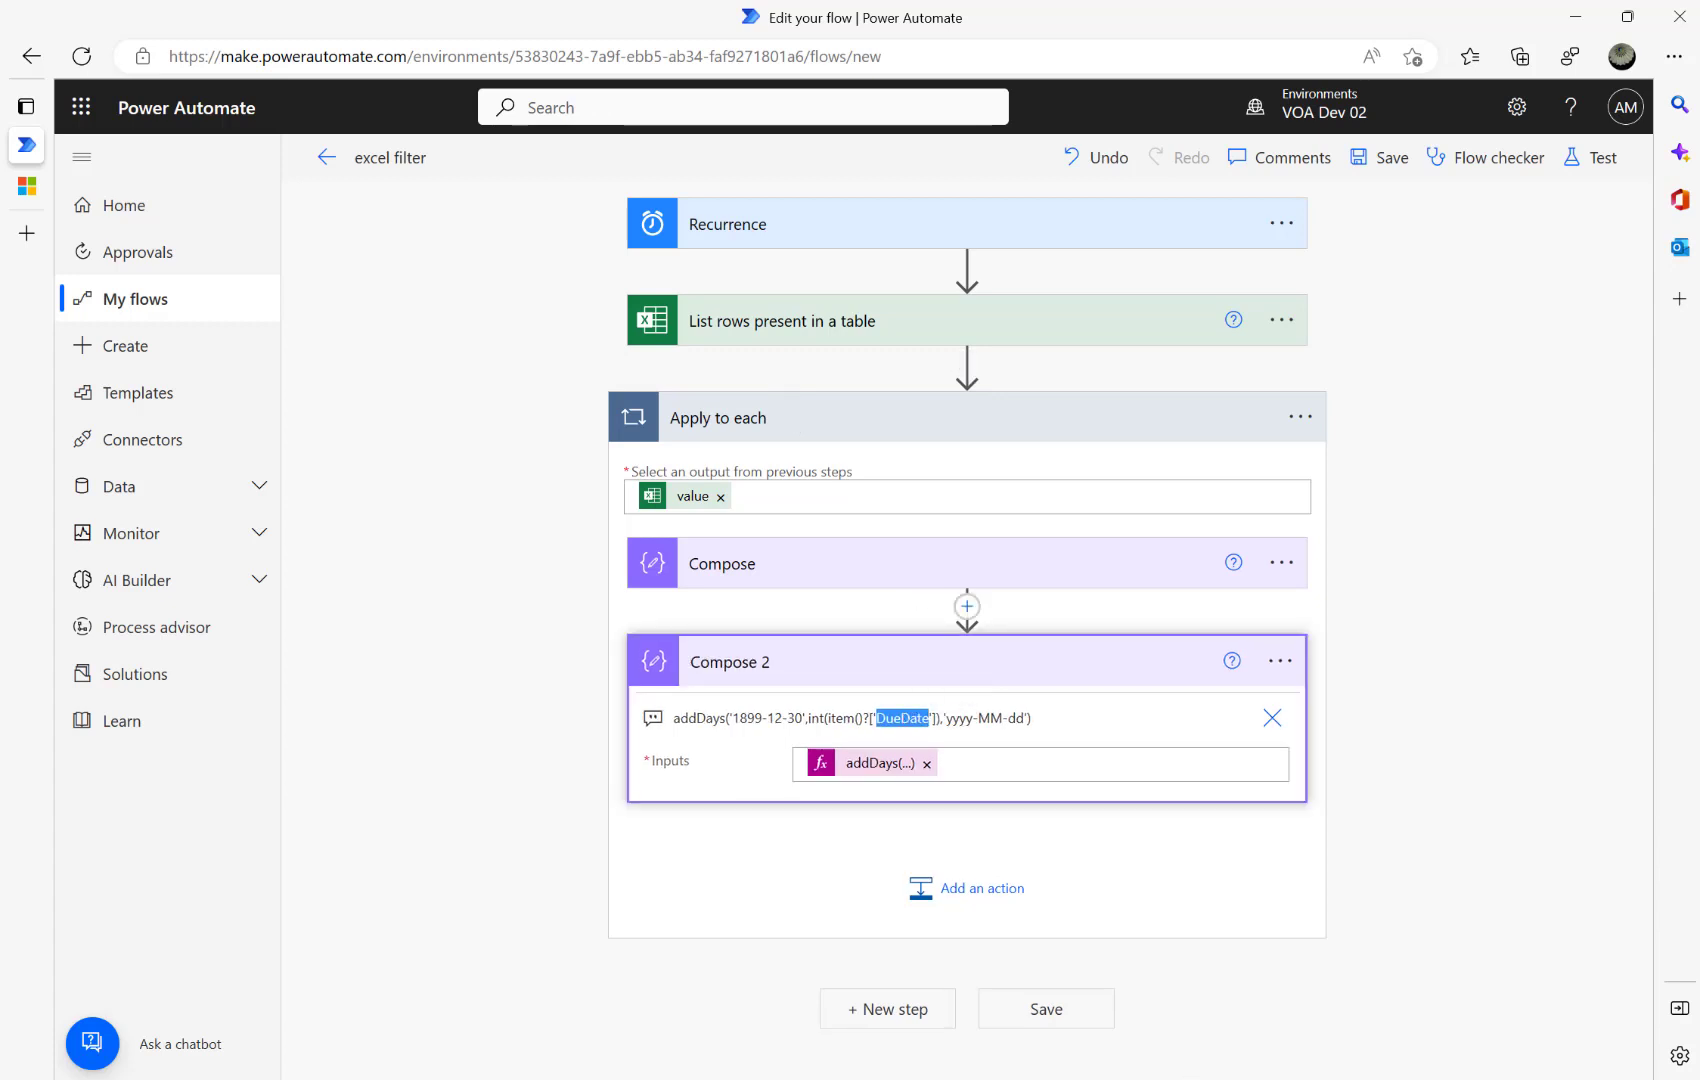
Save the flow and start a test run.
{"action": "mouse_move", "coordinate": [1188, 1078]}
{"action": "left_click", "coordinate": [1588, 157]}
{"action": "left_click", "coordinate": [1345, 1043]}
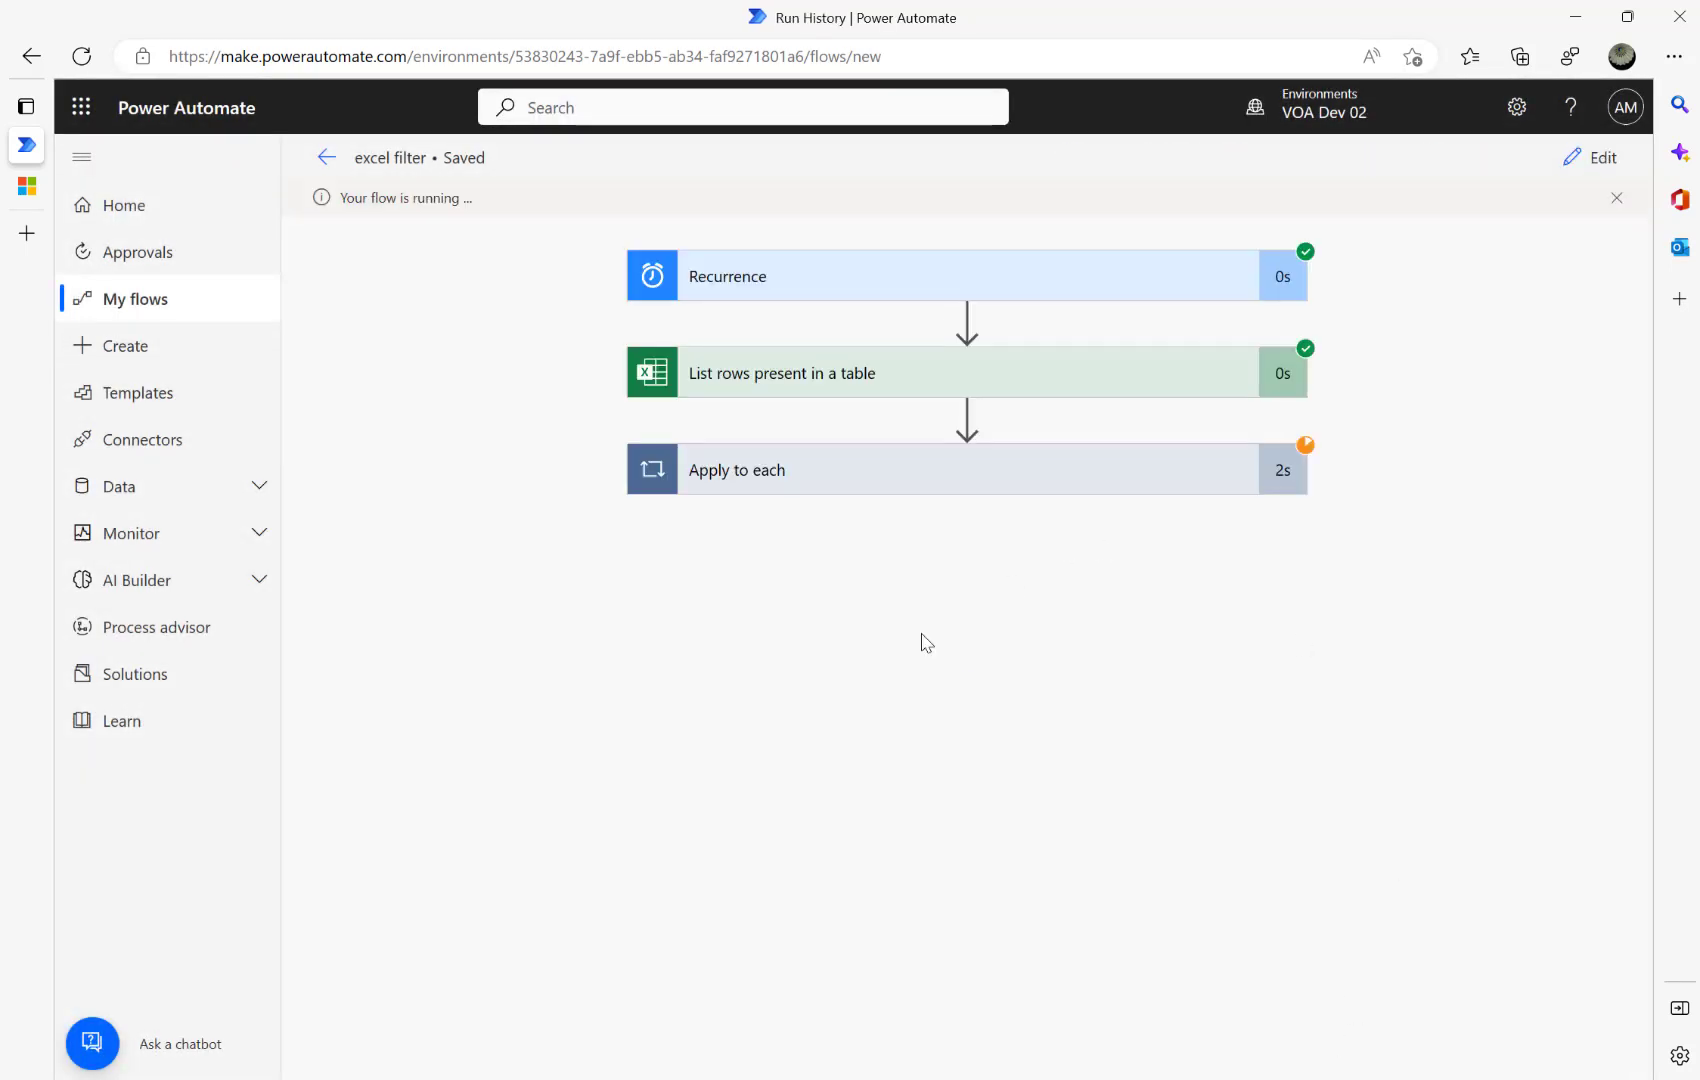
Examine the Compose and Compose 2 results for the first item of the Apply to each loop.
{"action": "left_click", "coordinate": [877, 486]}
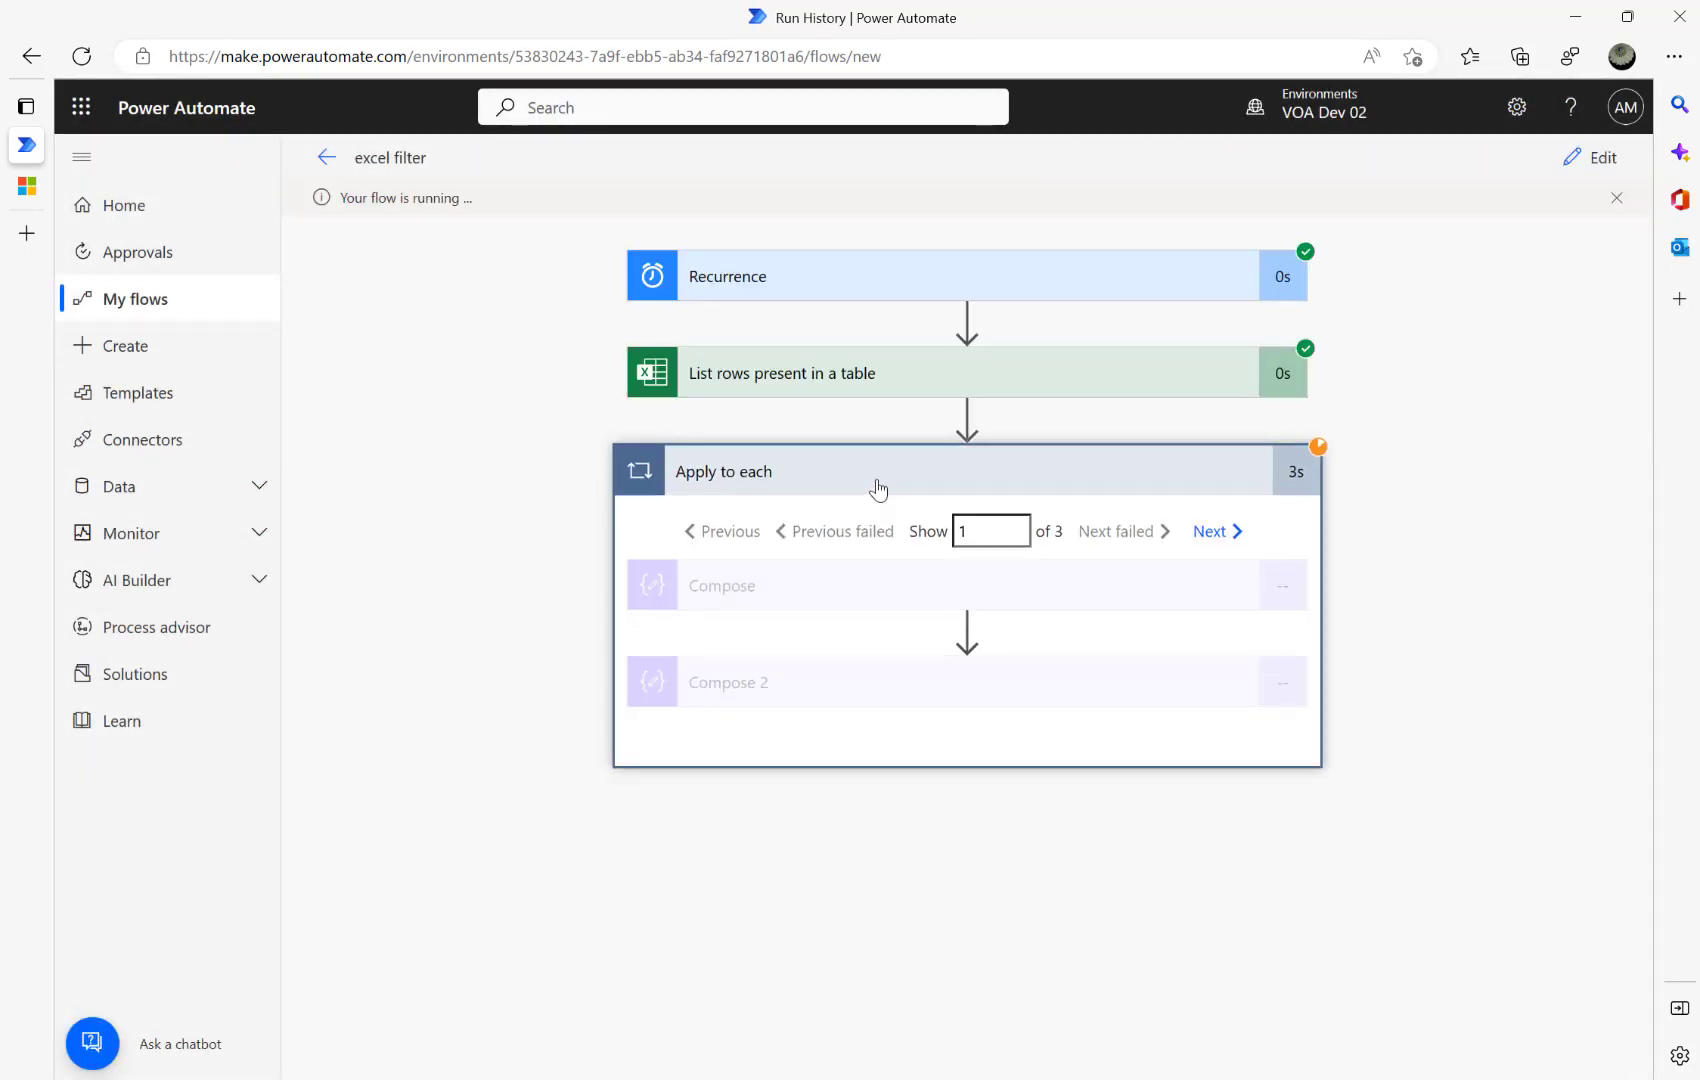
{"action": "left_click", "coordinate": [875, 703]}
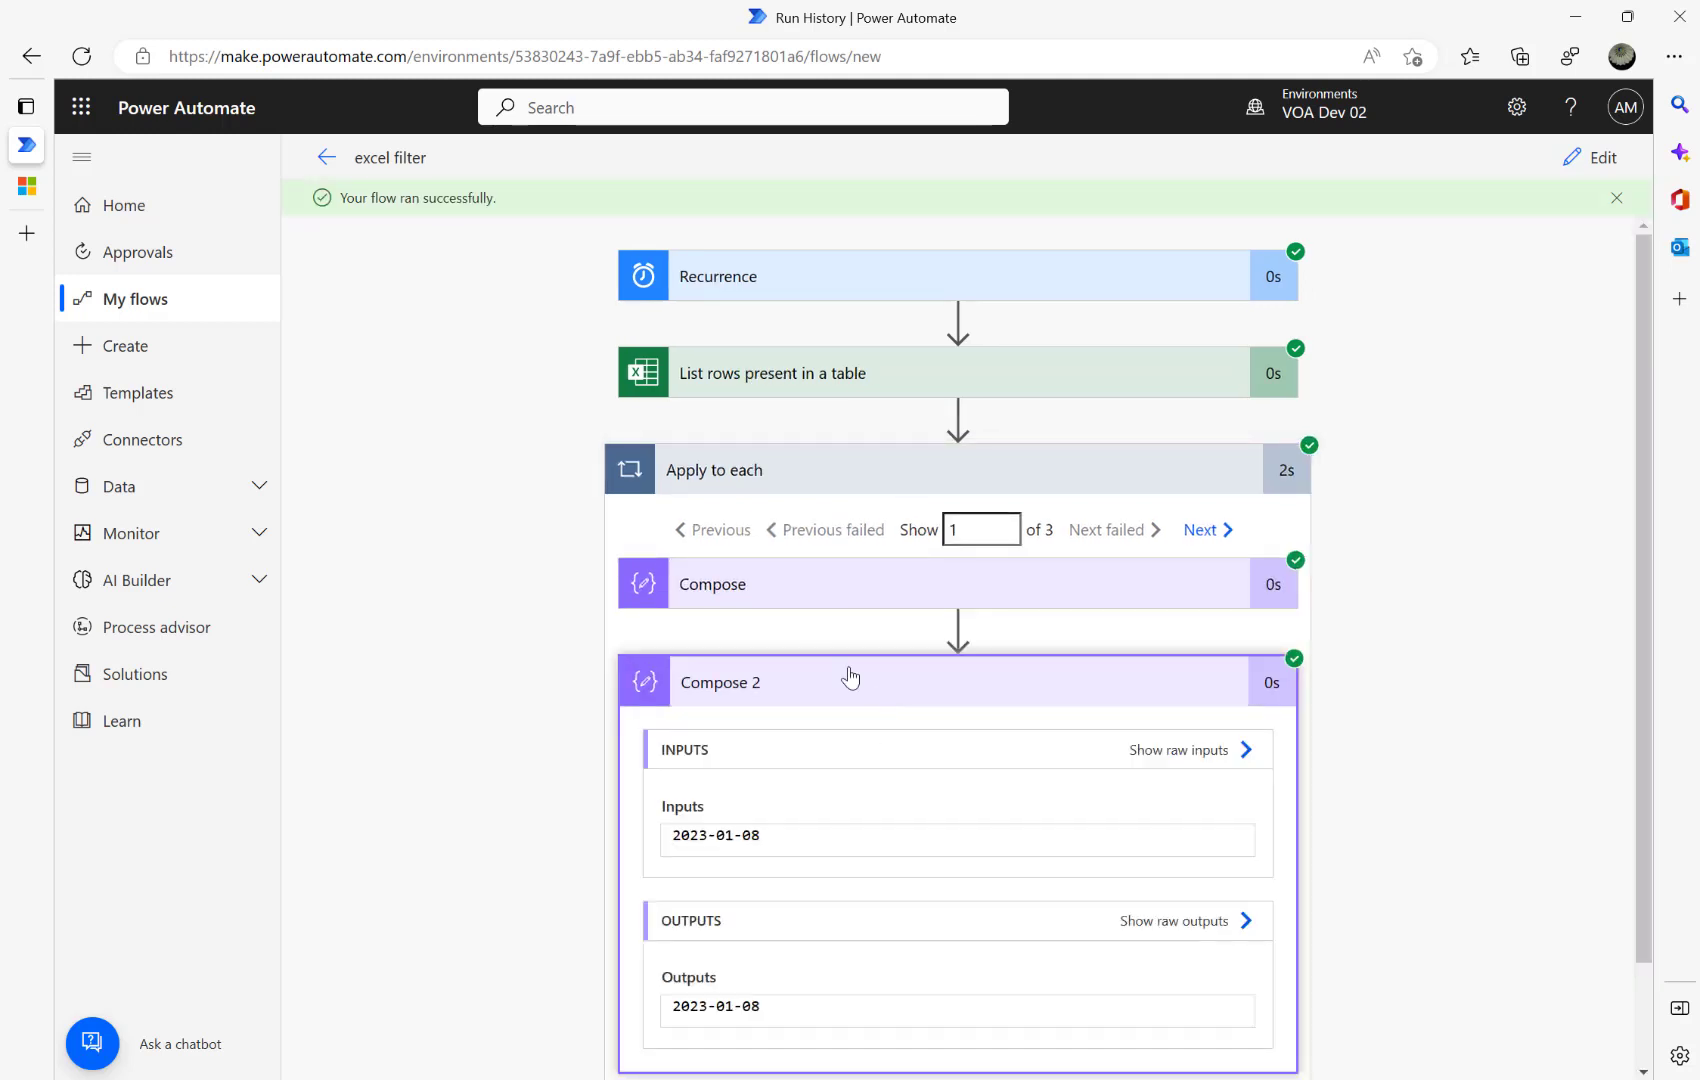
{"action": "left_click", "coordinate": [815, 608]}
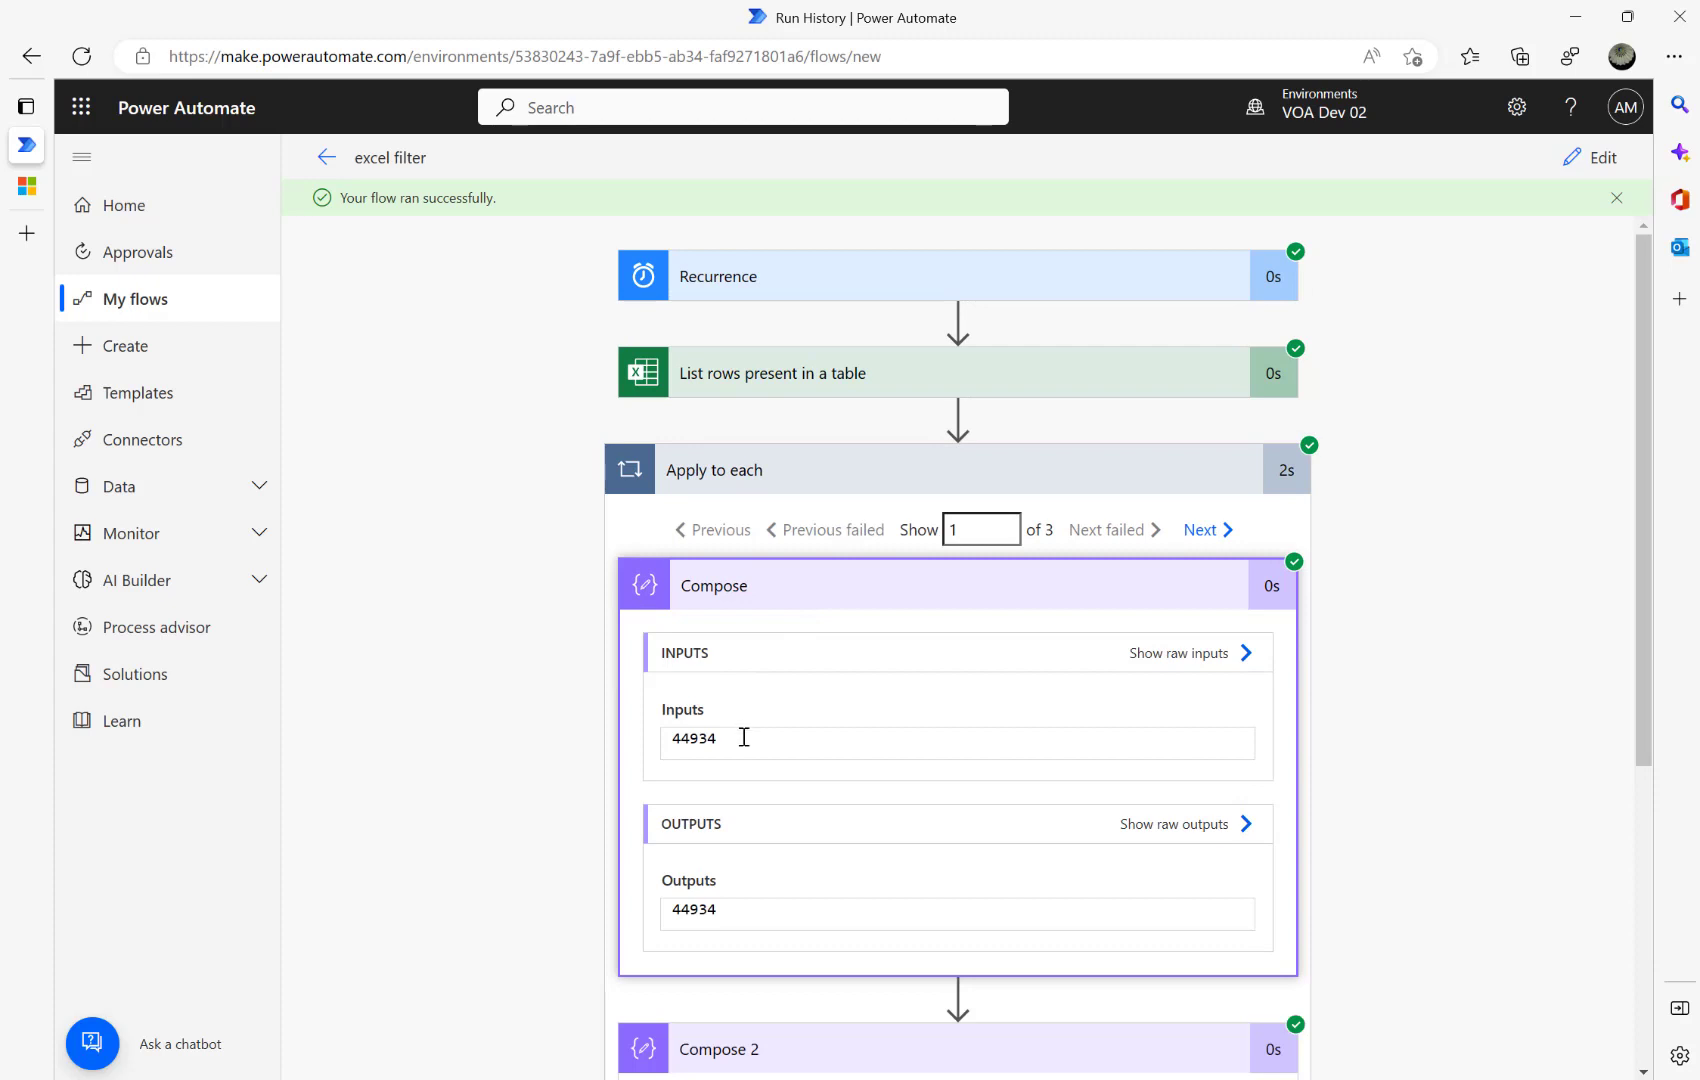
{"action": "scroll", "coordinate": [472, 785], "scroll_direction": "down", "scroll_amount": 4}
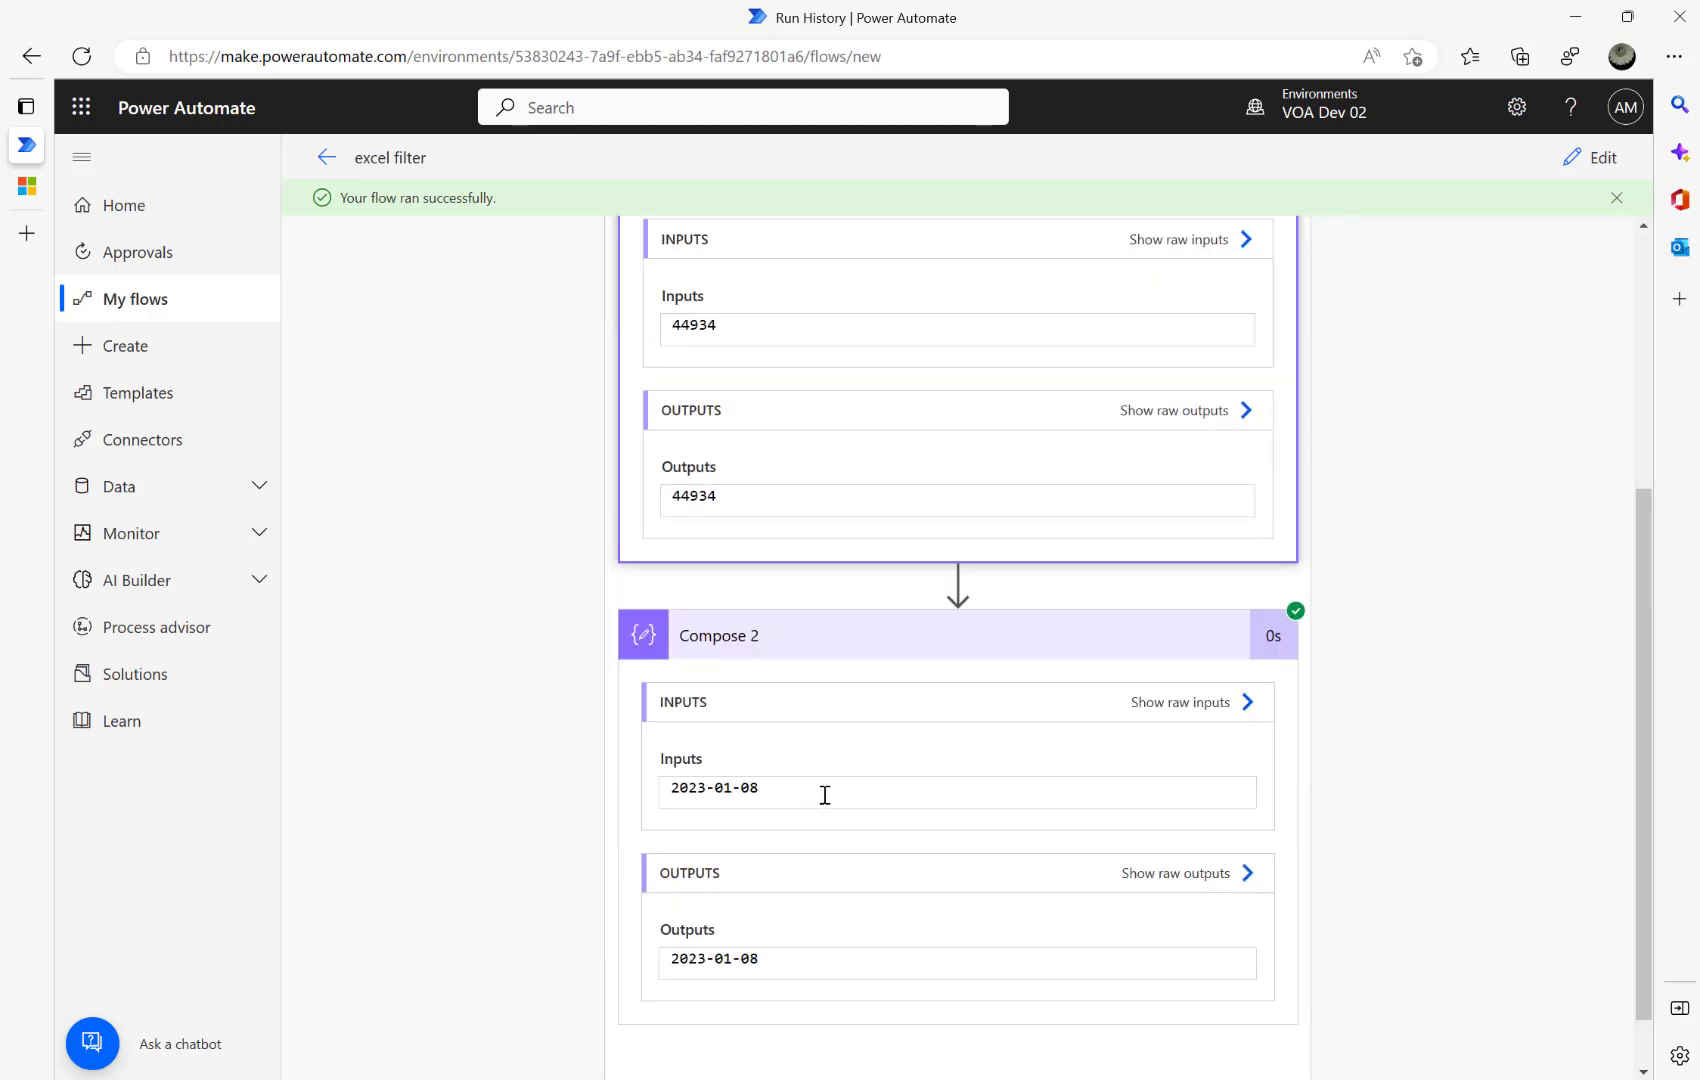
{"action": "left_click_drag", "start_coordinate": [817, 794], "coordinate": [508, 793]}
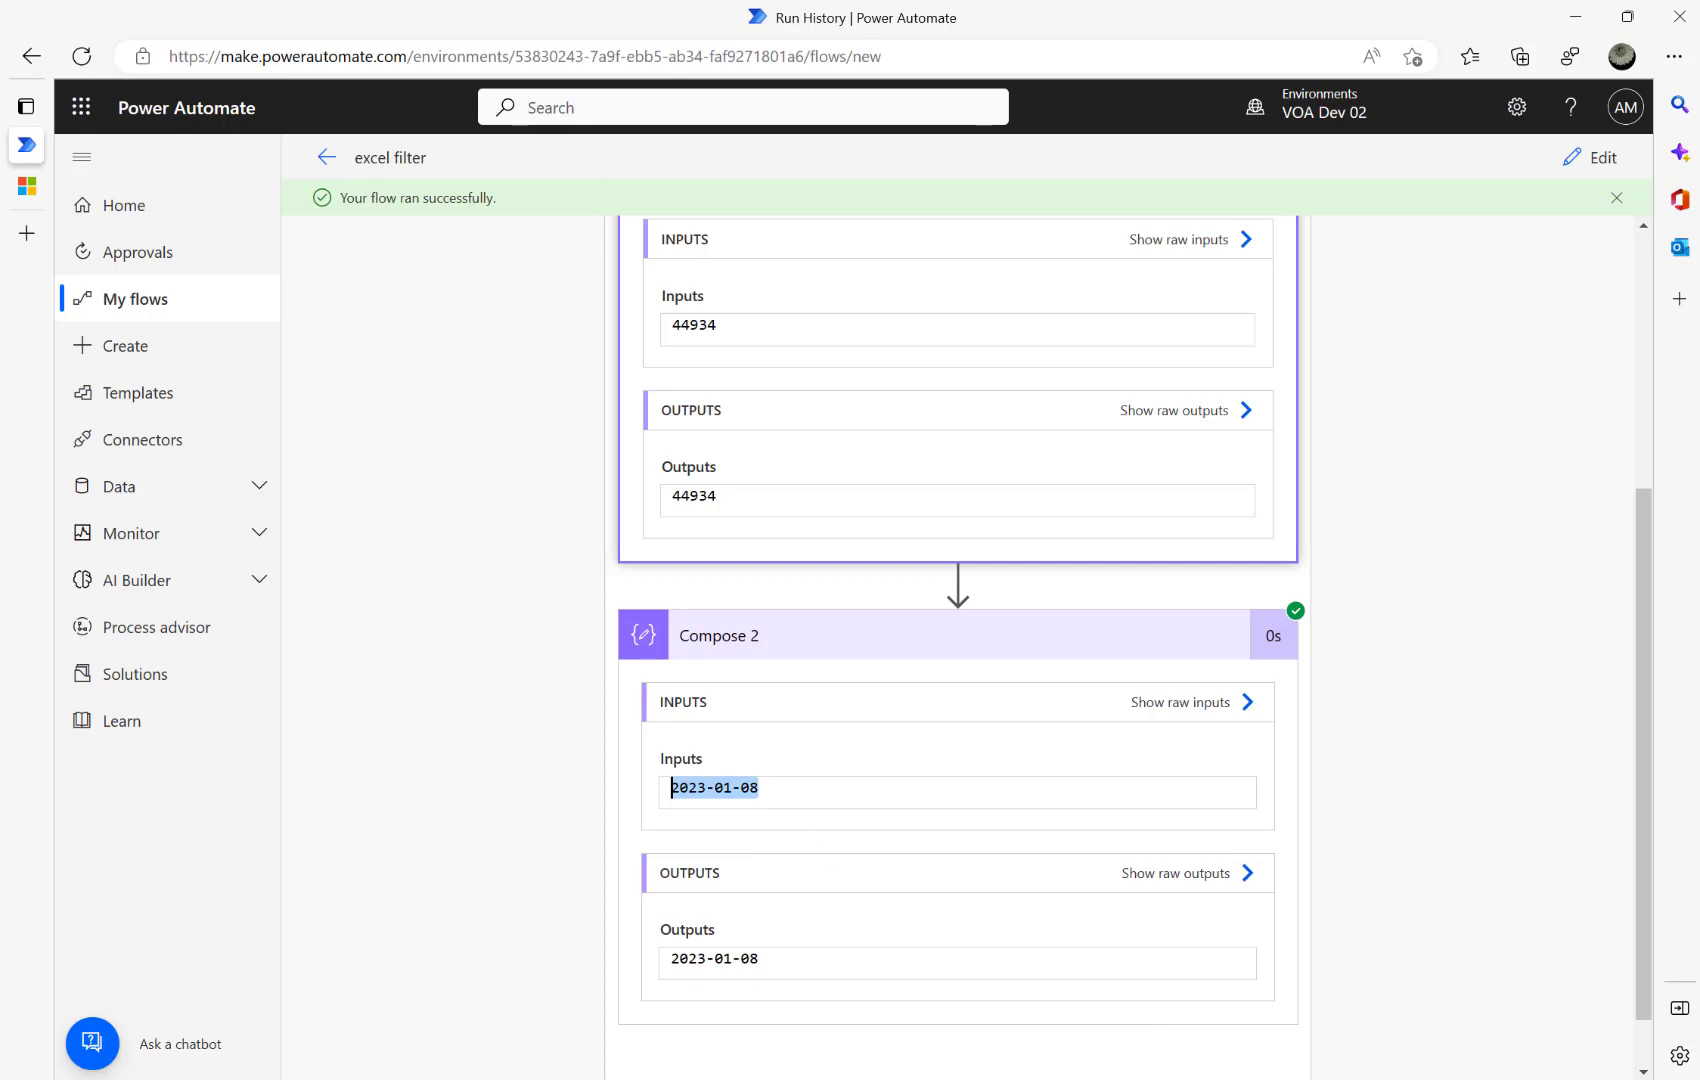
Compare the converted date with the DueDate column of the All Members Excel workbook, and return to the flow run.
{"action": "key", "text": "super+Tab"}
{"action": "key", "text": "Escape"}
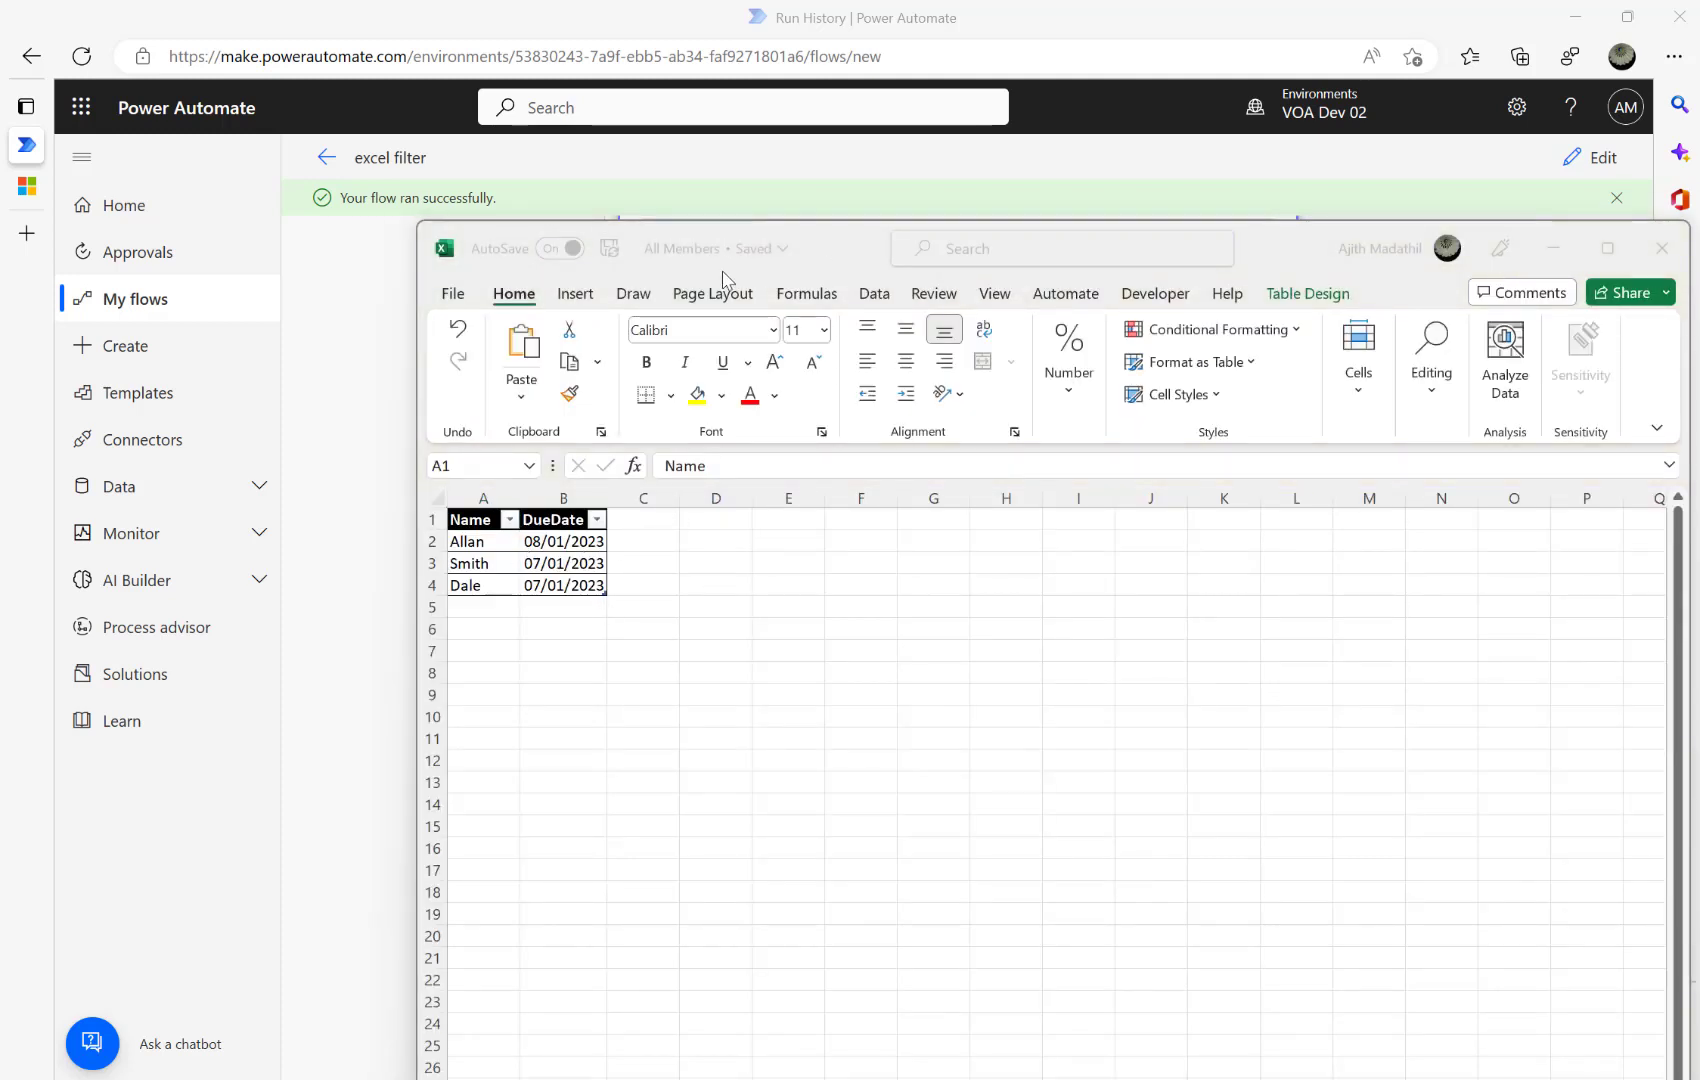
{"action": "left_click", "coordinate": [350, 487]}
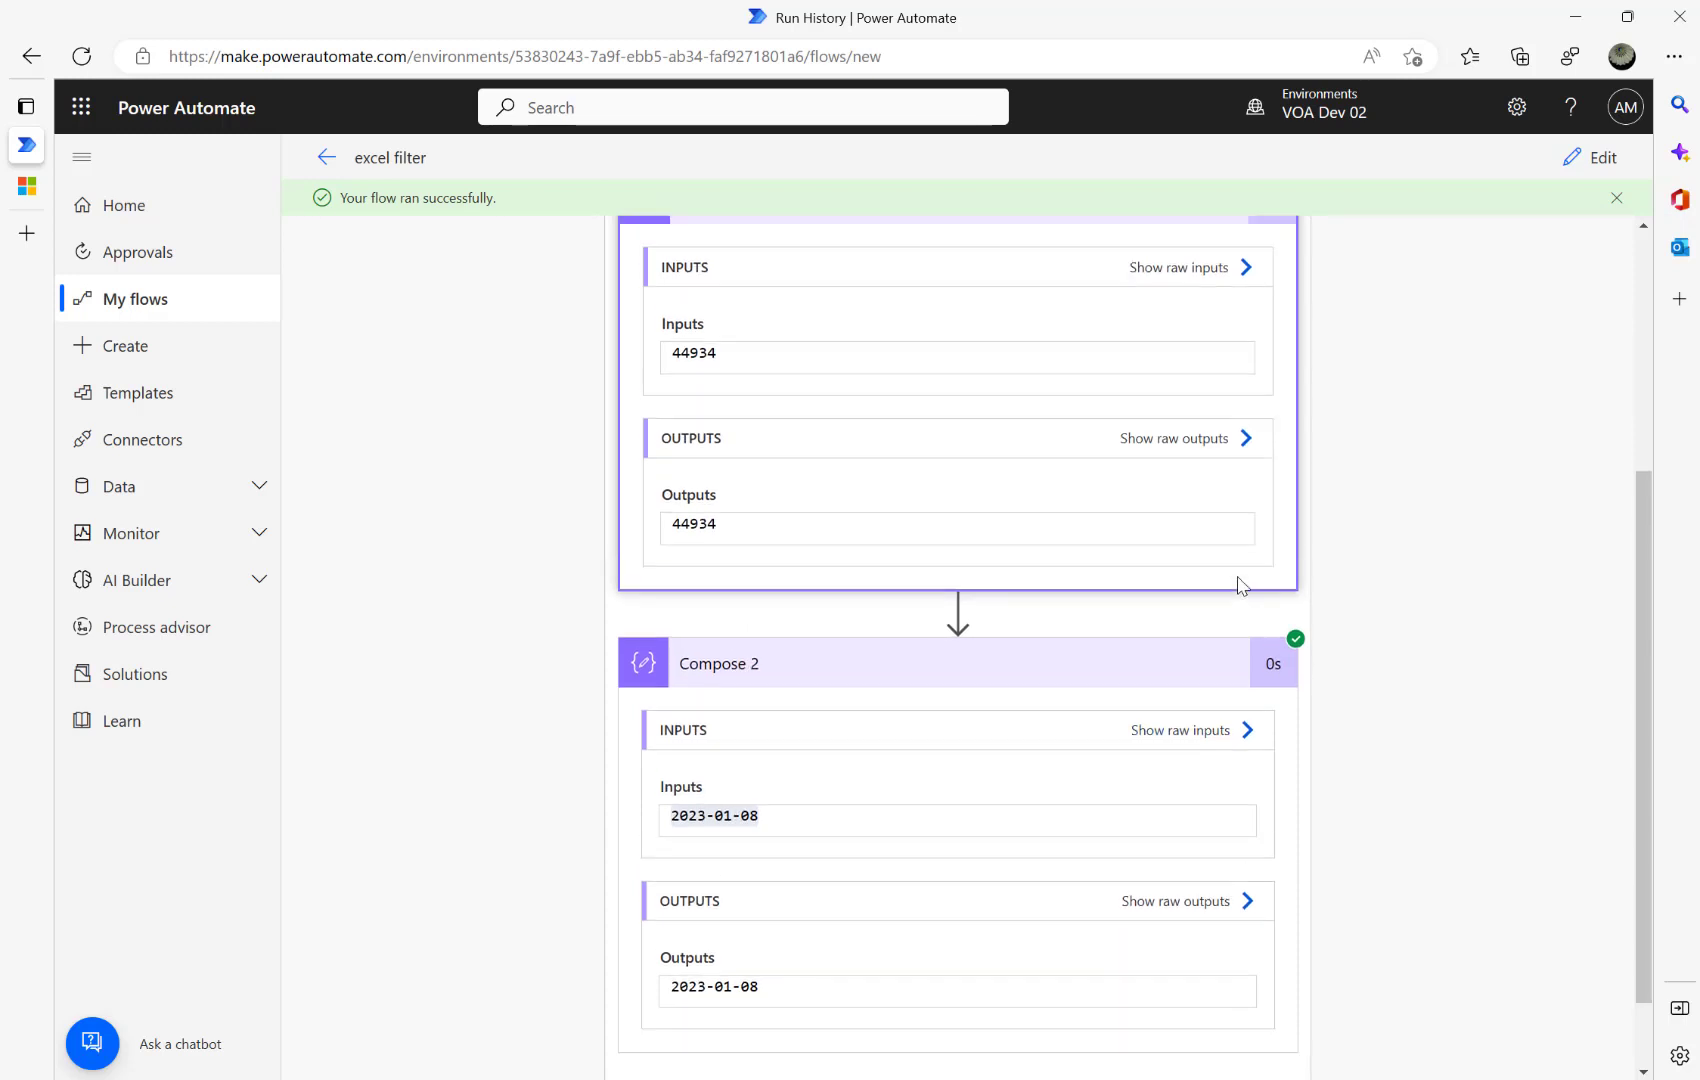
Examine the Compose and Compose 2 results for the second and third loop items, and reopen the flow for editing.
{"action": "scroll", "coordinate": [1236, 584], "scroll_direction": "up", "scroll_amount": 3}
{"action": "left_click", "coordinate": [1217, 378]}
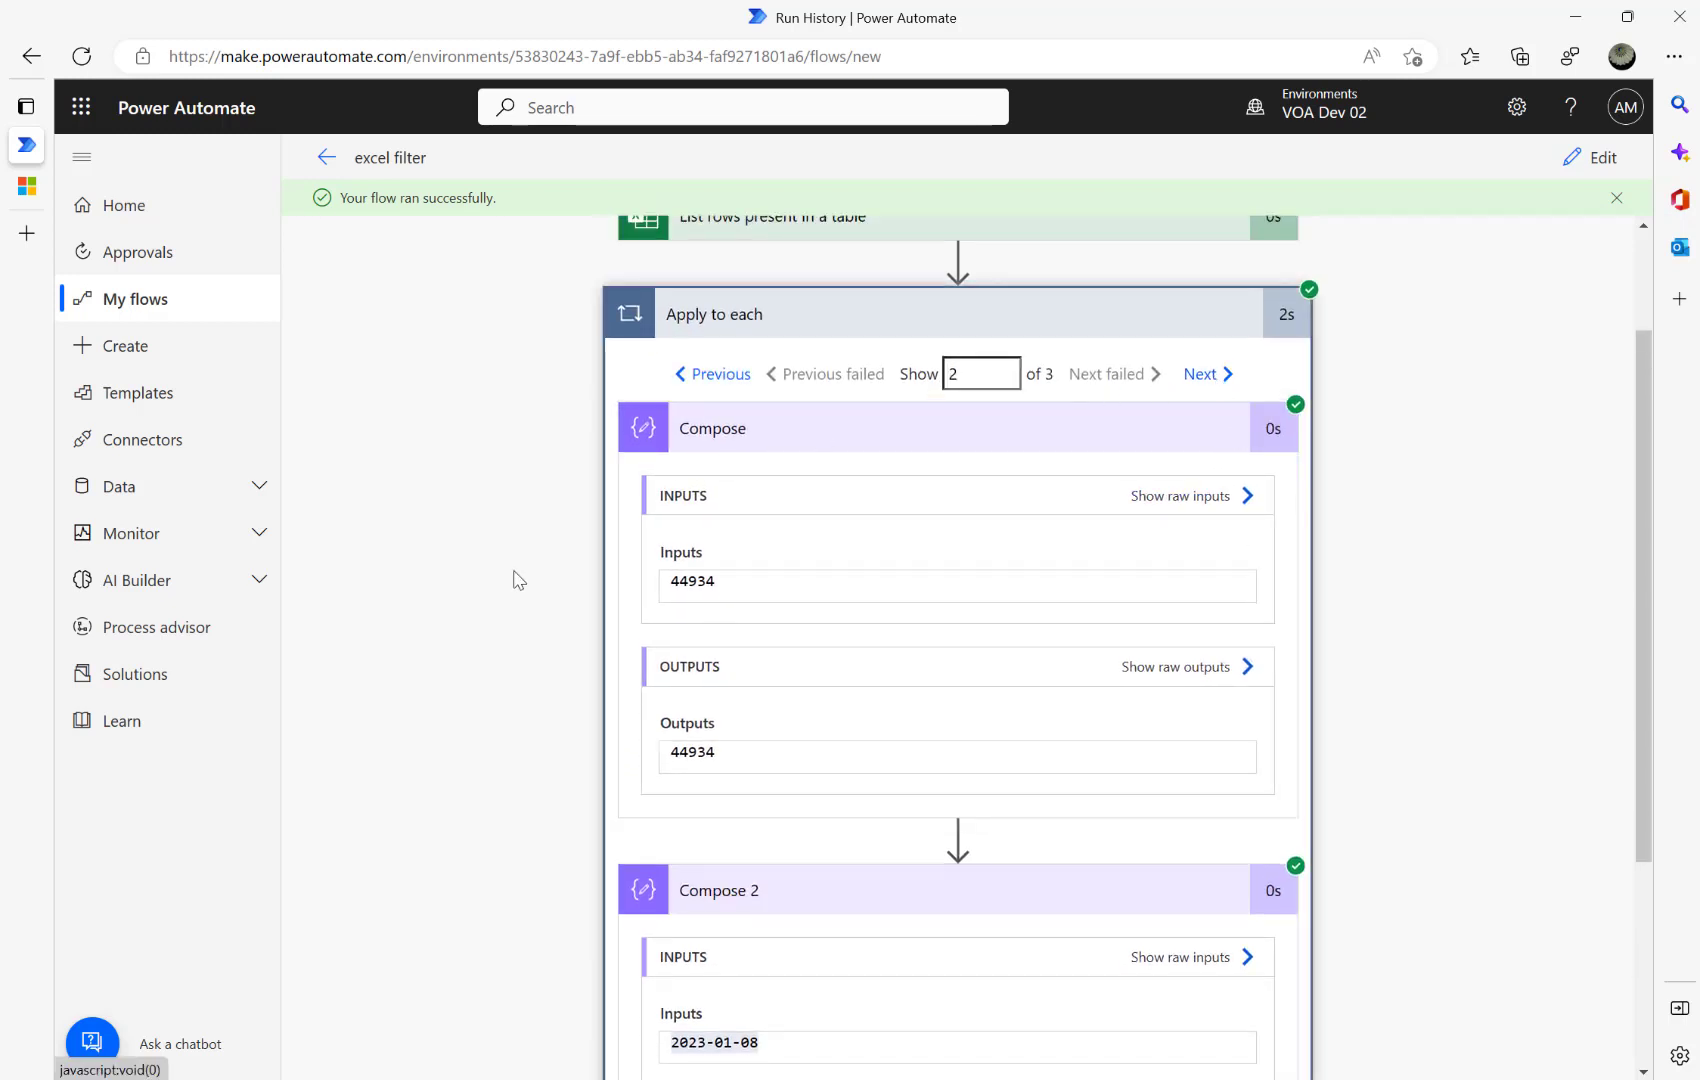
{"action": "scroll", "coordinate": [683, 918], "scroll_direction": "down", "scroll_amount": 2}
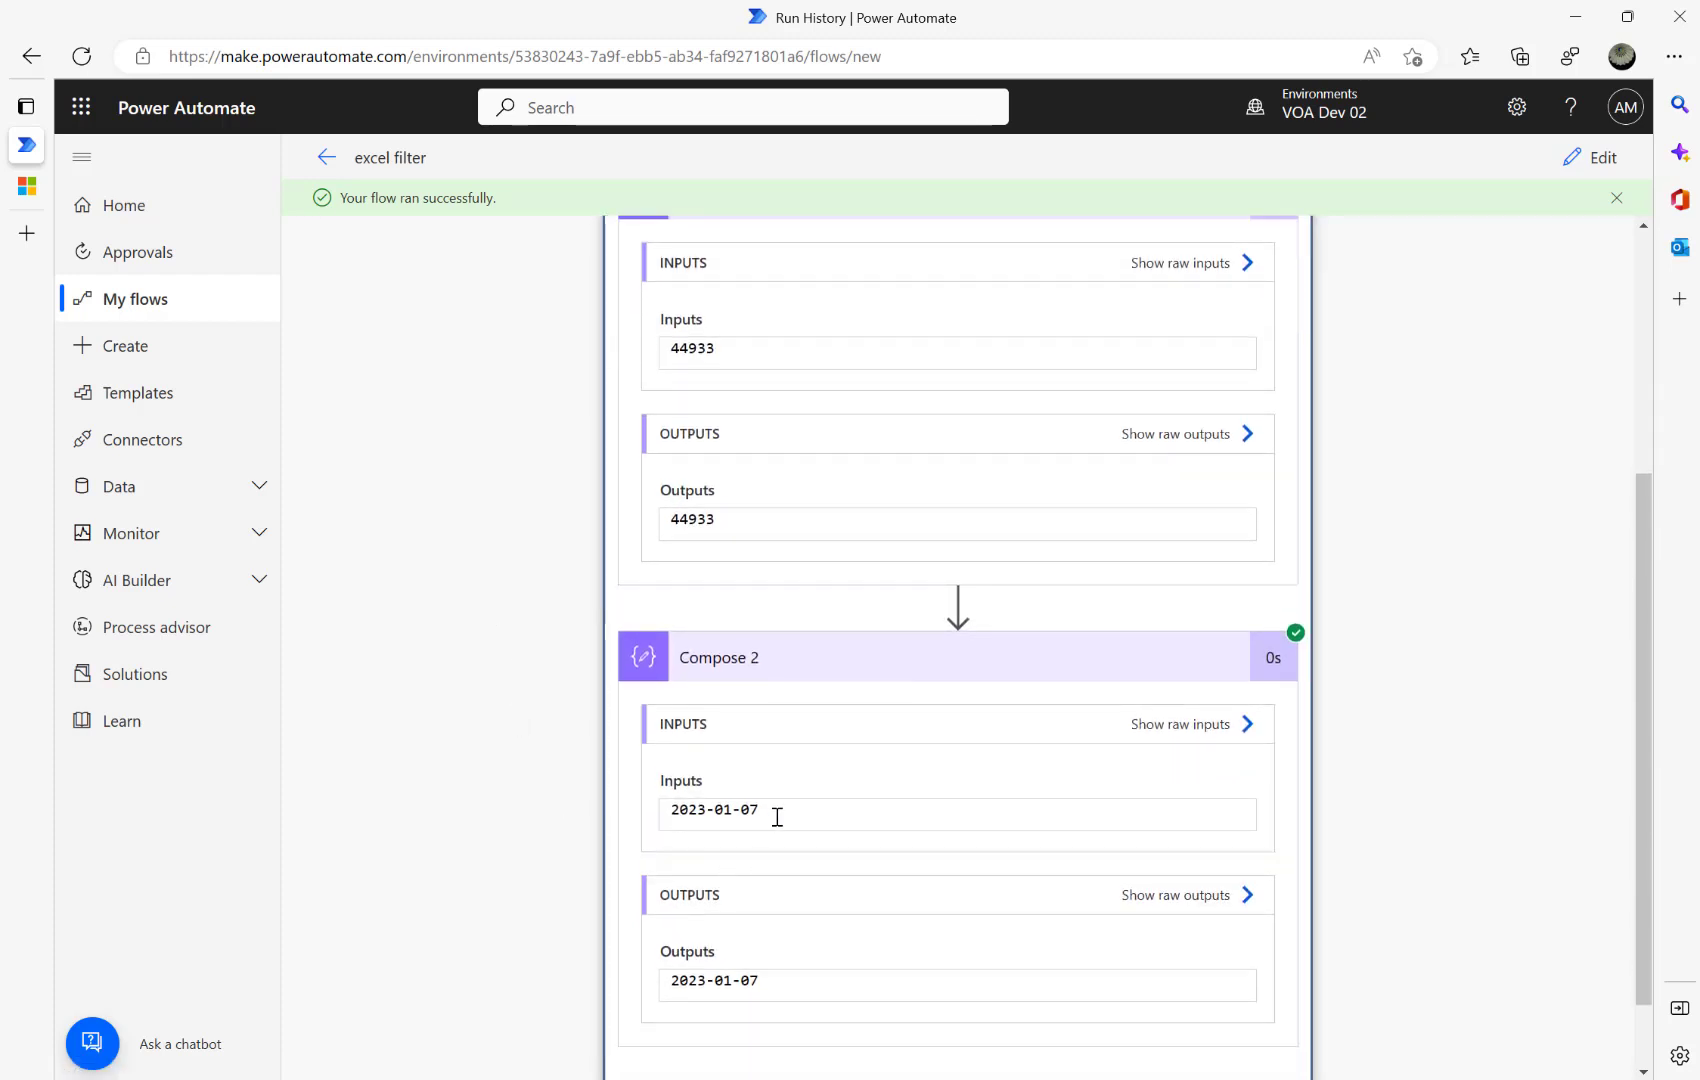
{"action": "left_click_drag", "start_coordinate": [776, 817], "coordinate": [524, 814]}
{"action": "scroll", "coordinate": [524, 822], "scroll_direction": "up", "scroll_amount": 3}
{"action": "left_click", "coordinate": [1199, 440]}
{"action": "scroll", "coordinate": [979, 960], "scroll_direction": "down", "scroll_amount": 3}
{"action": "left_click", "coordinate": [1577, 158]}
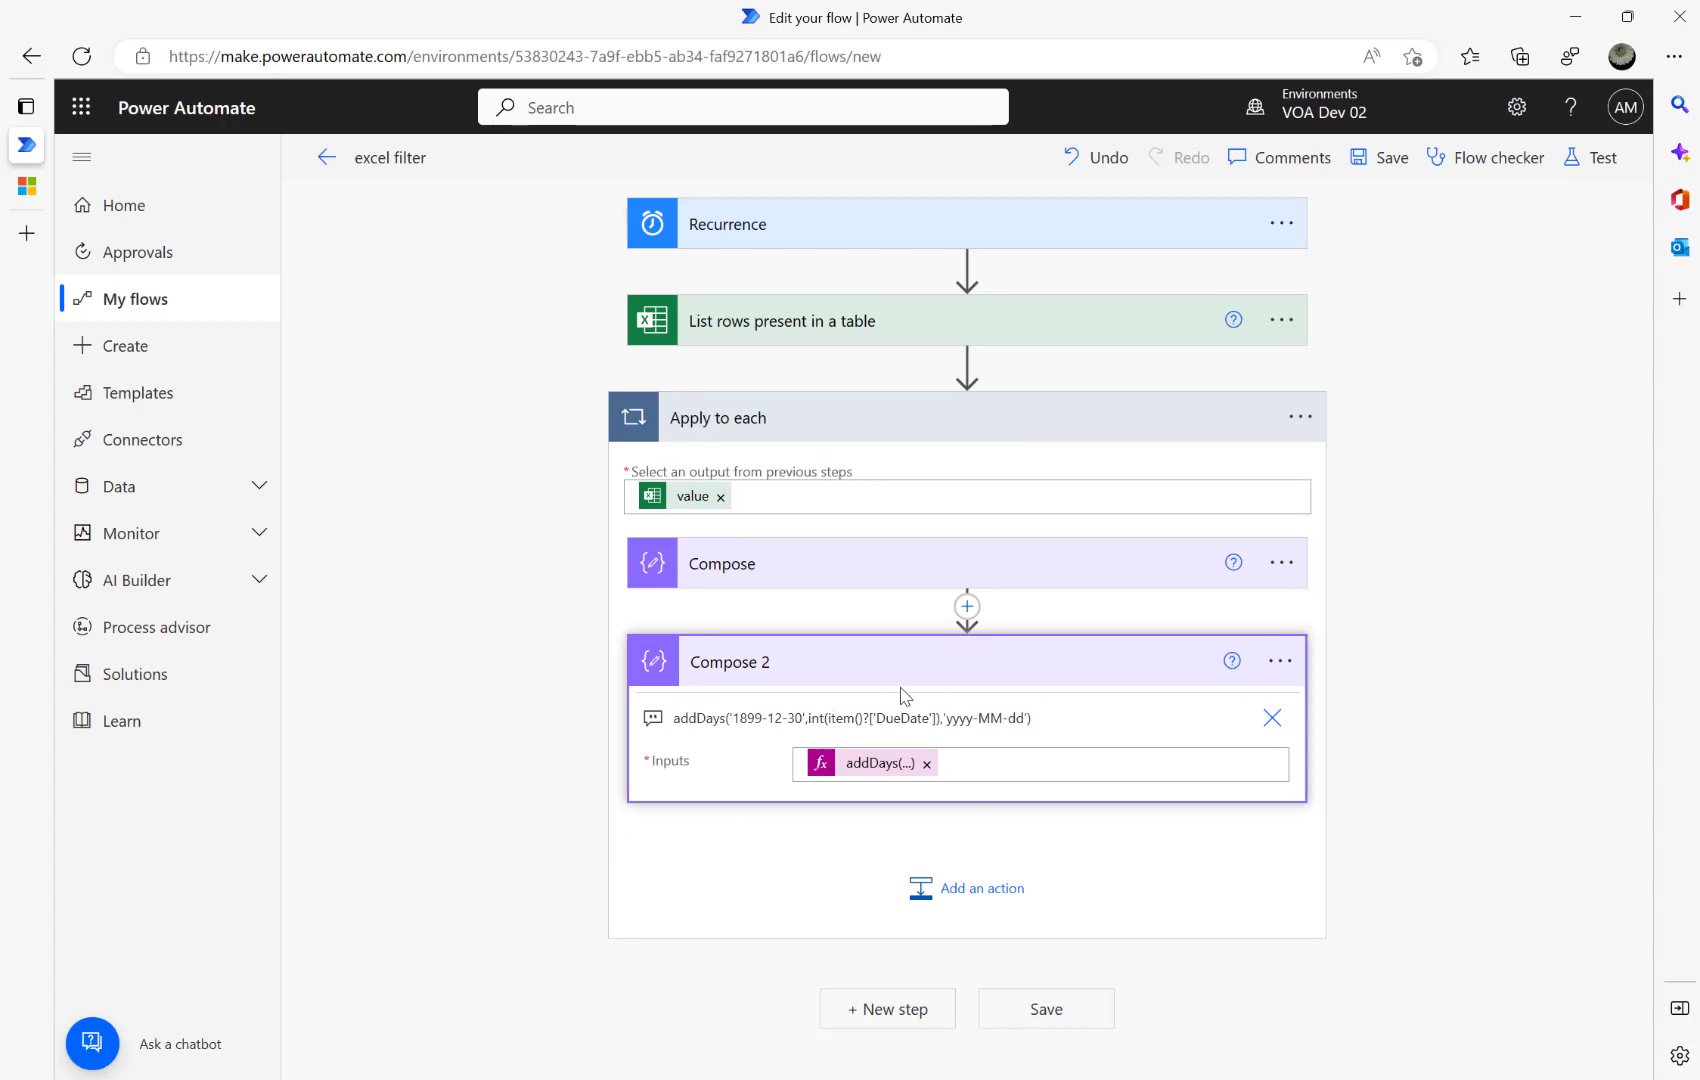
Insert a Filter array action between List rows present in a table and Apply to each, with the Excel value list as its From input.
{"action": "left_click", "coordinate": [968, 372]}
{"action": "left_click", "coordinate": [965, 402]}
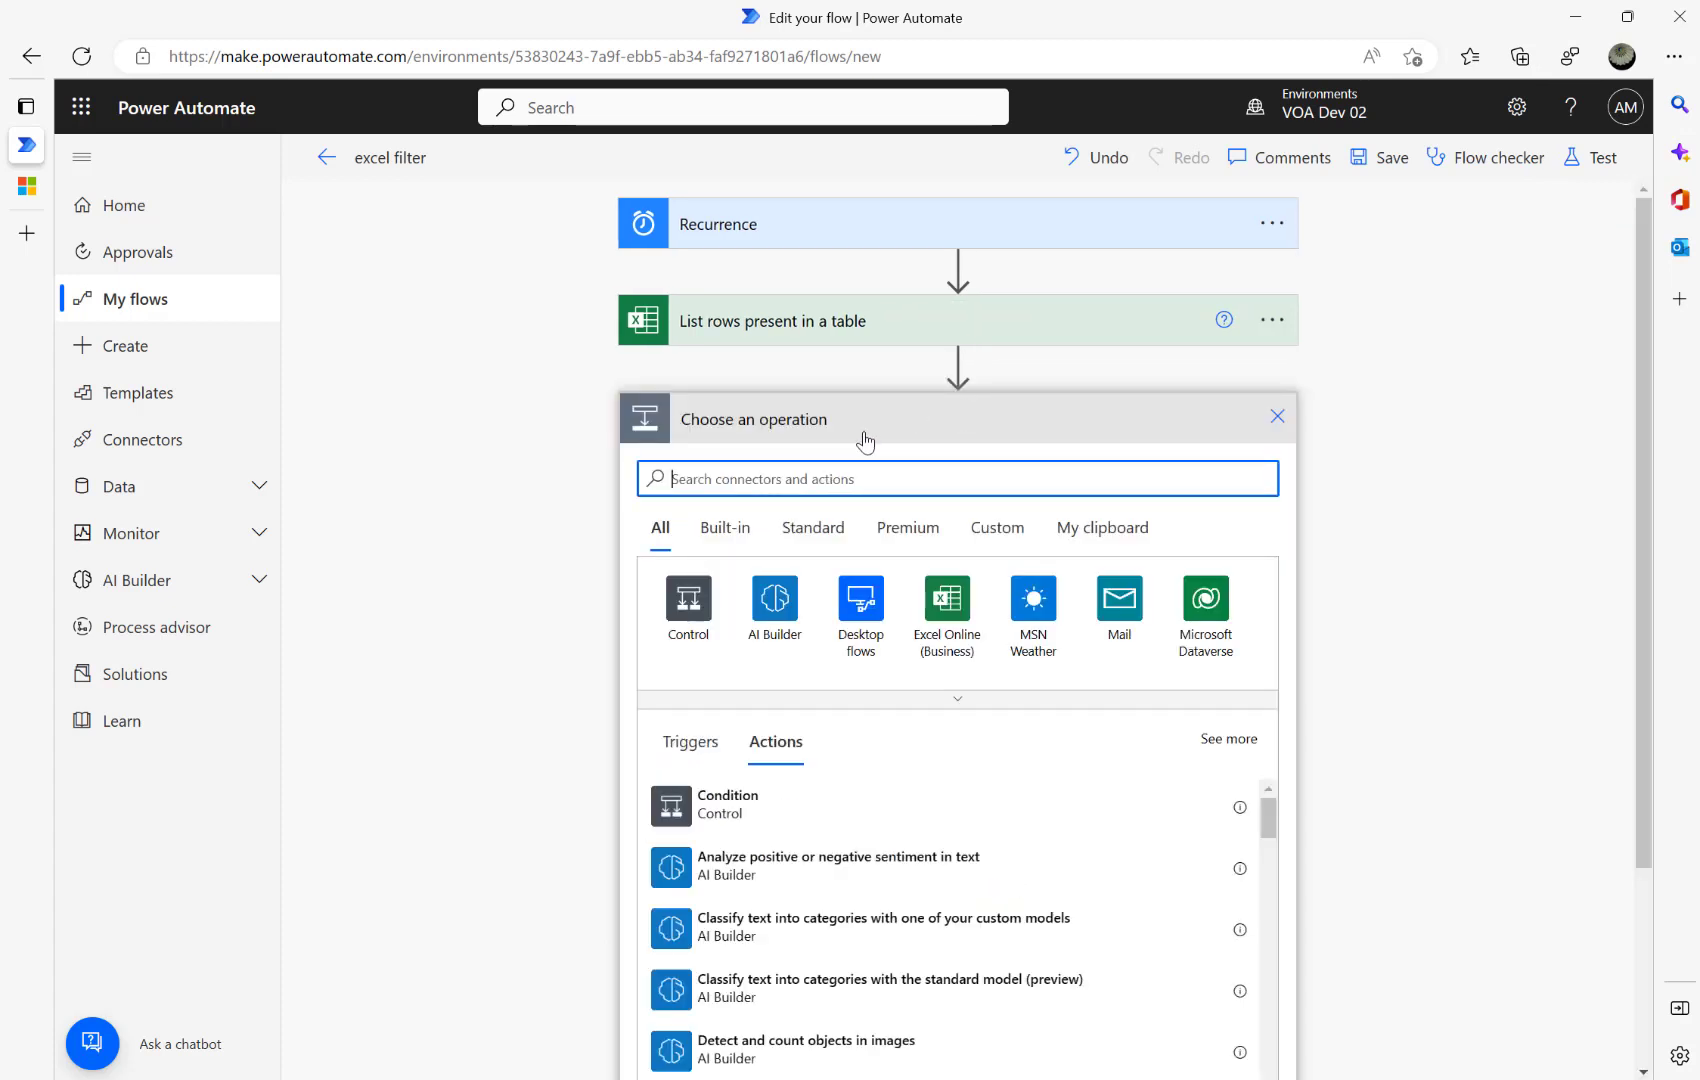
{"action": "type", "text": "filter a"}
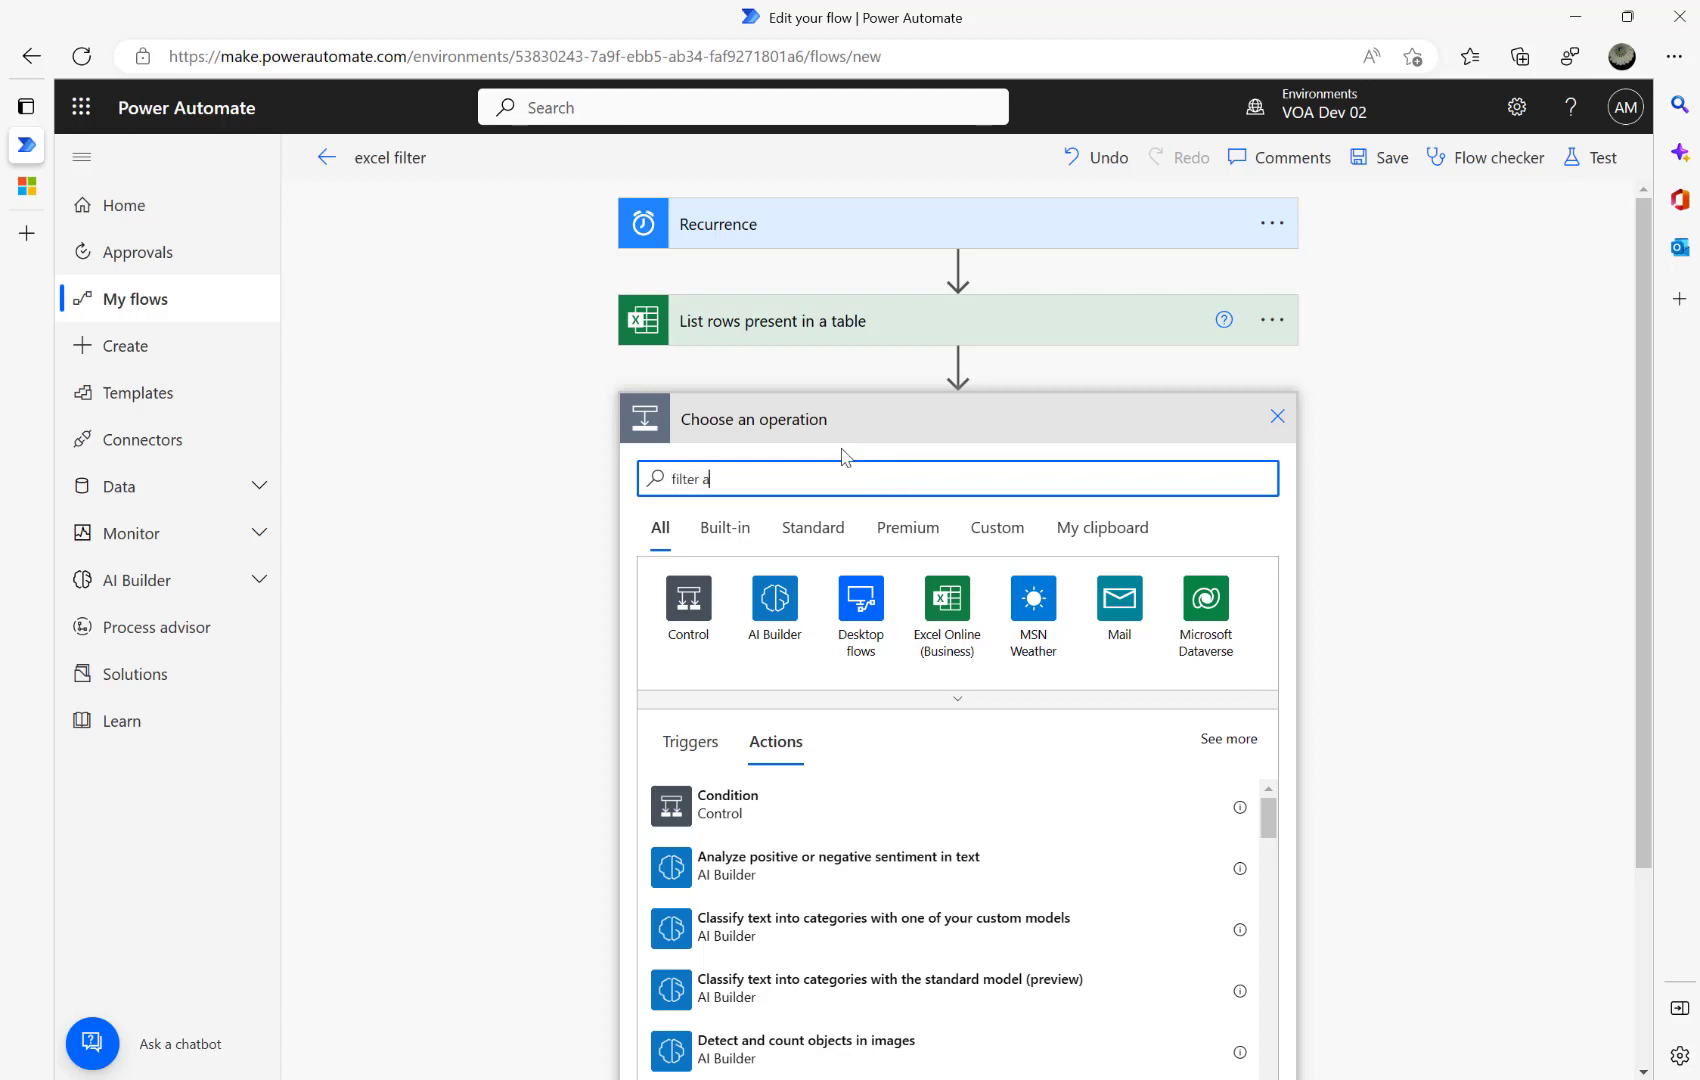
{"action": "type", "text": "rray"}
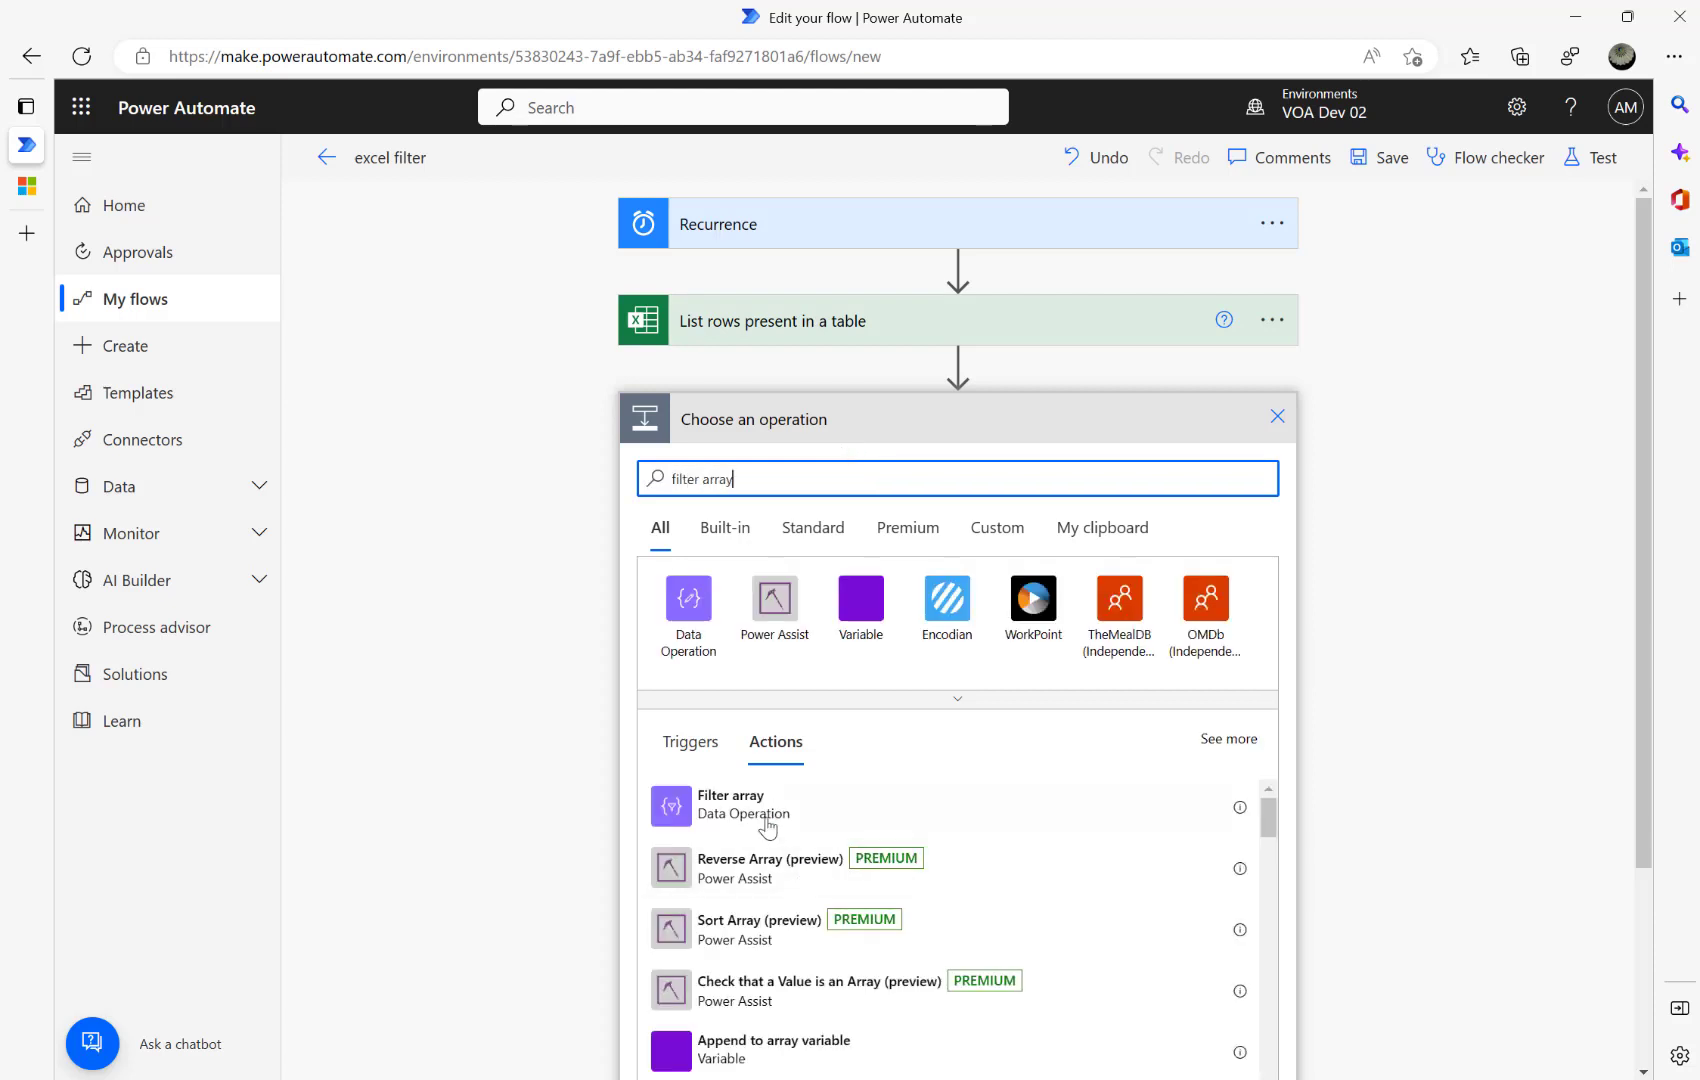
{"action": "left_click", "coordinate": [742, 815]}
{"action": "left_click", "coordinate": [748, 490]}
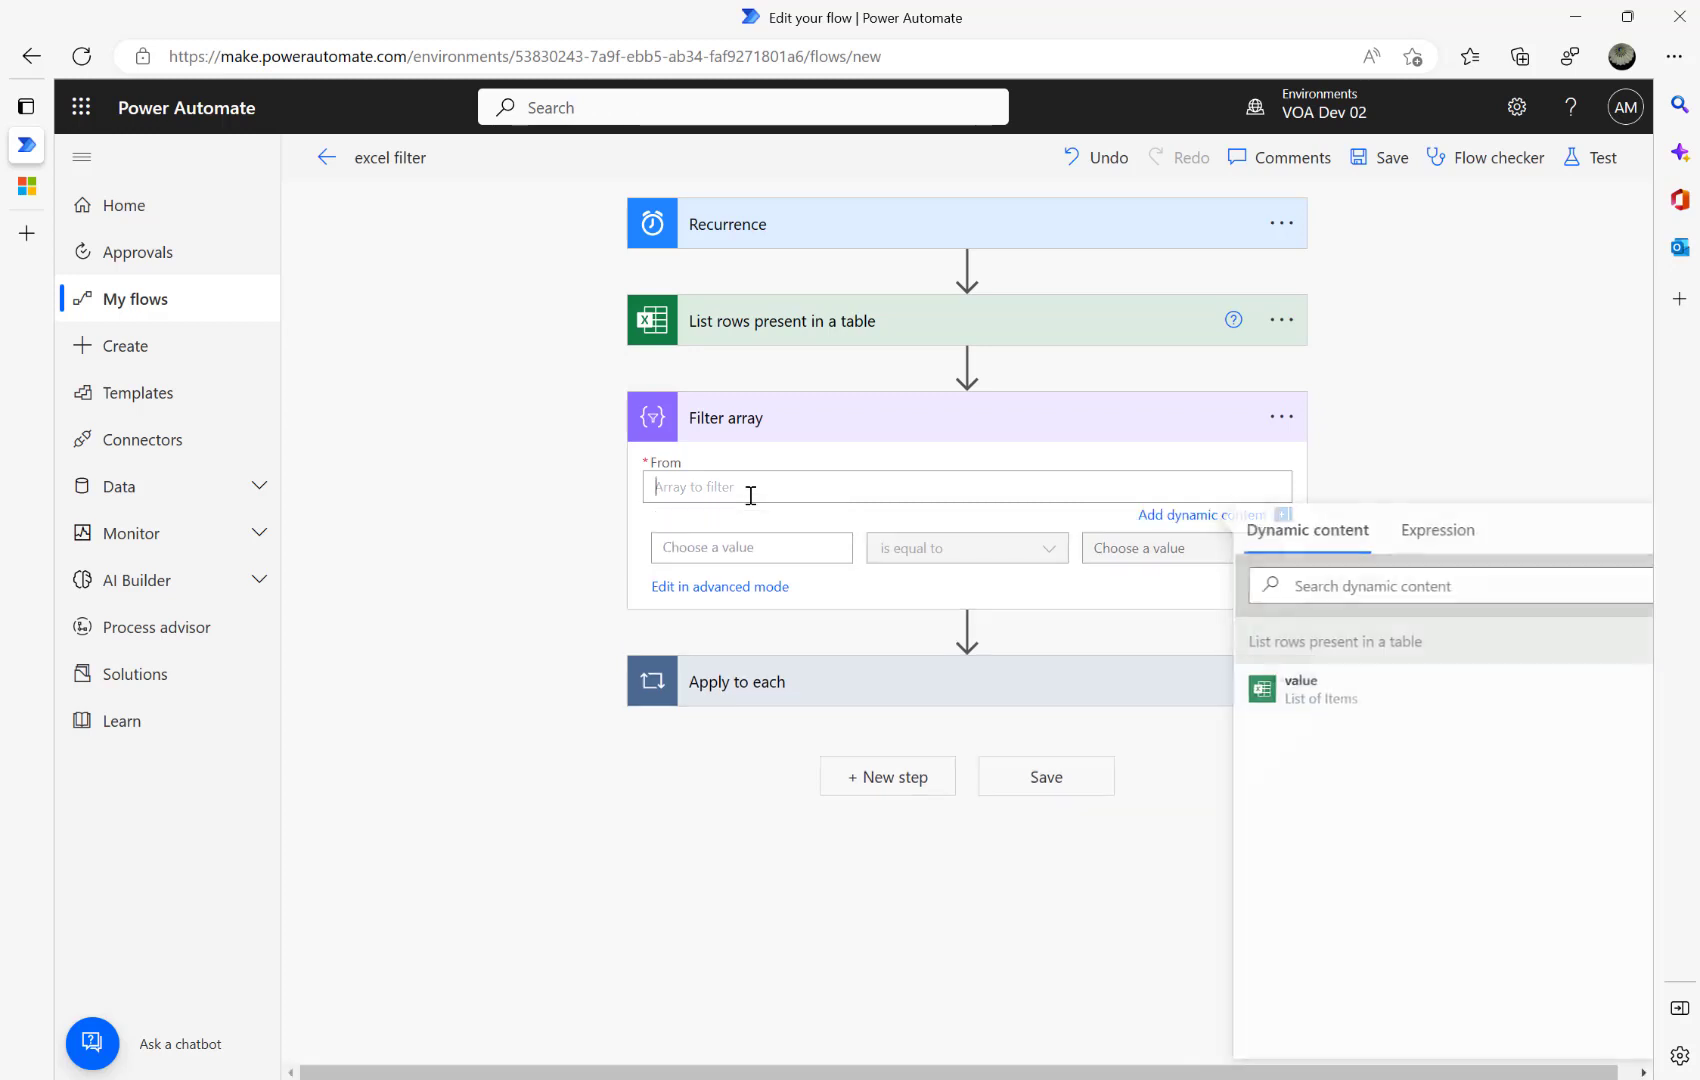
{"action": "left_click", "coordinate": [1315, 698]}
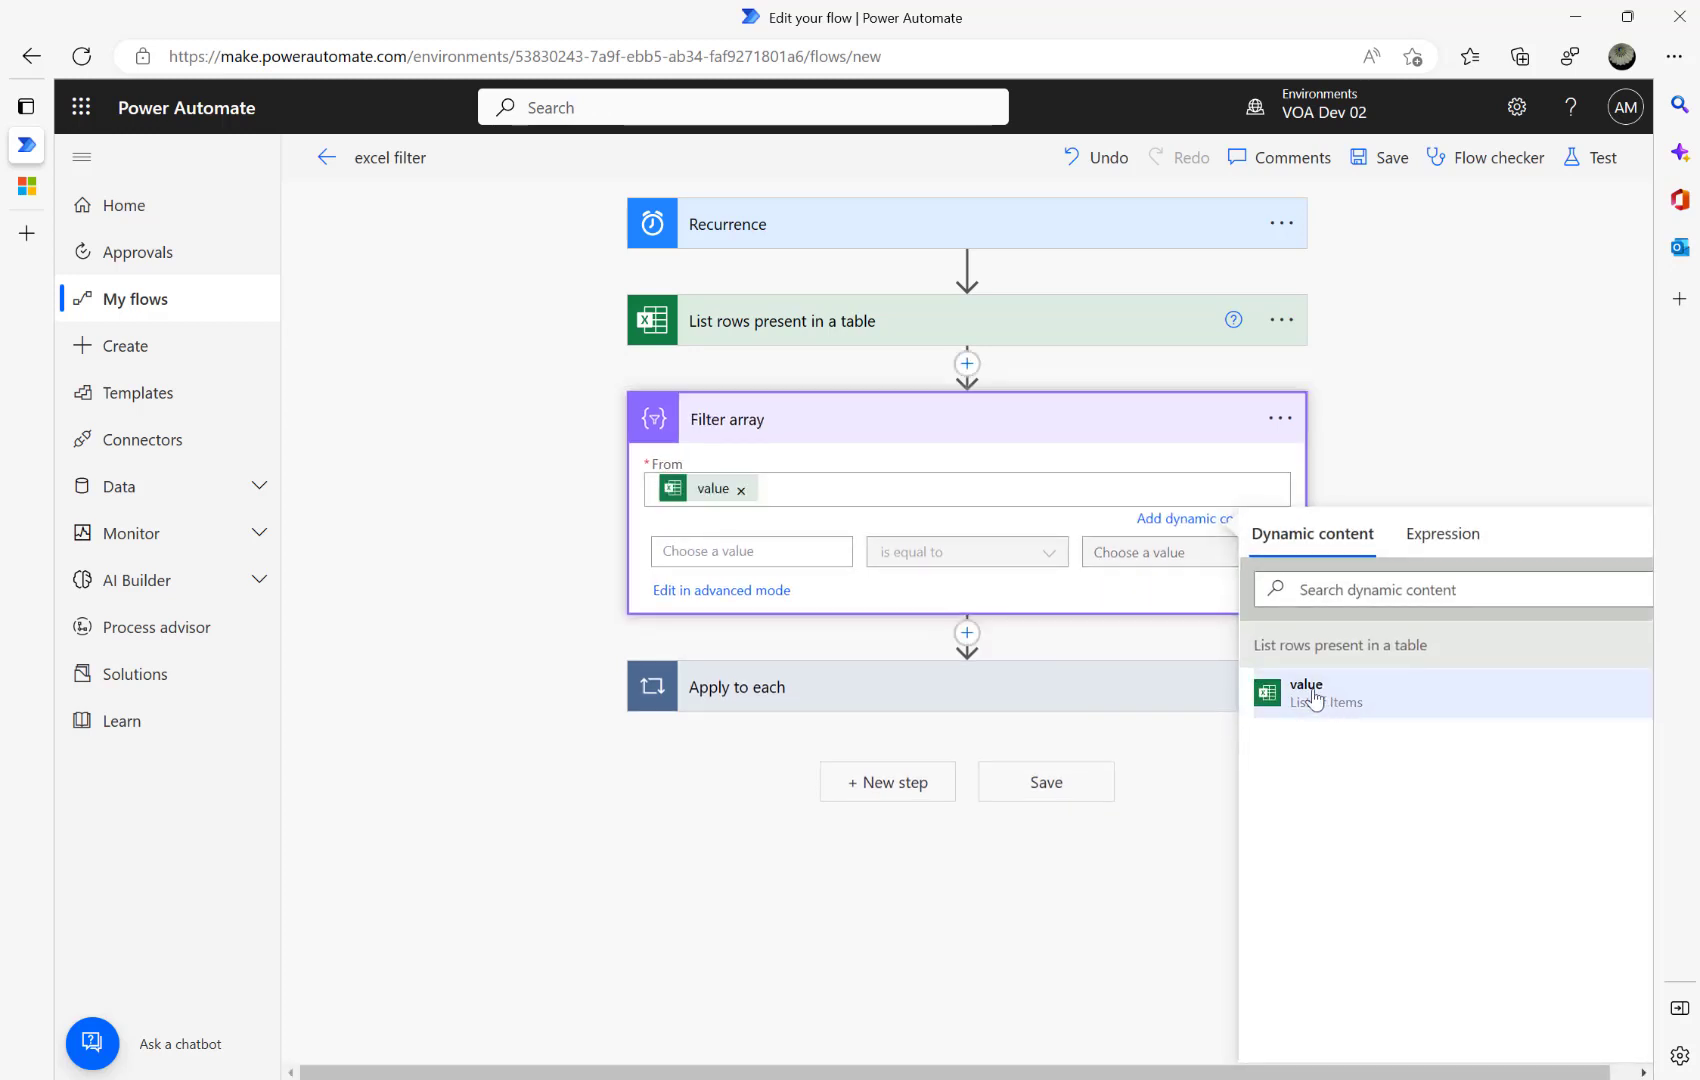
Copy the addDays expression from Compose 2 into the first comparison value of the Filter array condition.
{"action": "left_click", "coordinate": [772, 686]}
{"action": "left_click", "coordinate": [772, 916]}
{"action": "scroll", "coordinate": [860, 830], "scroll_direction": "down", "scroll_amount": 2}
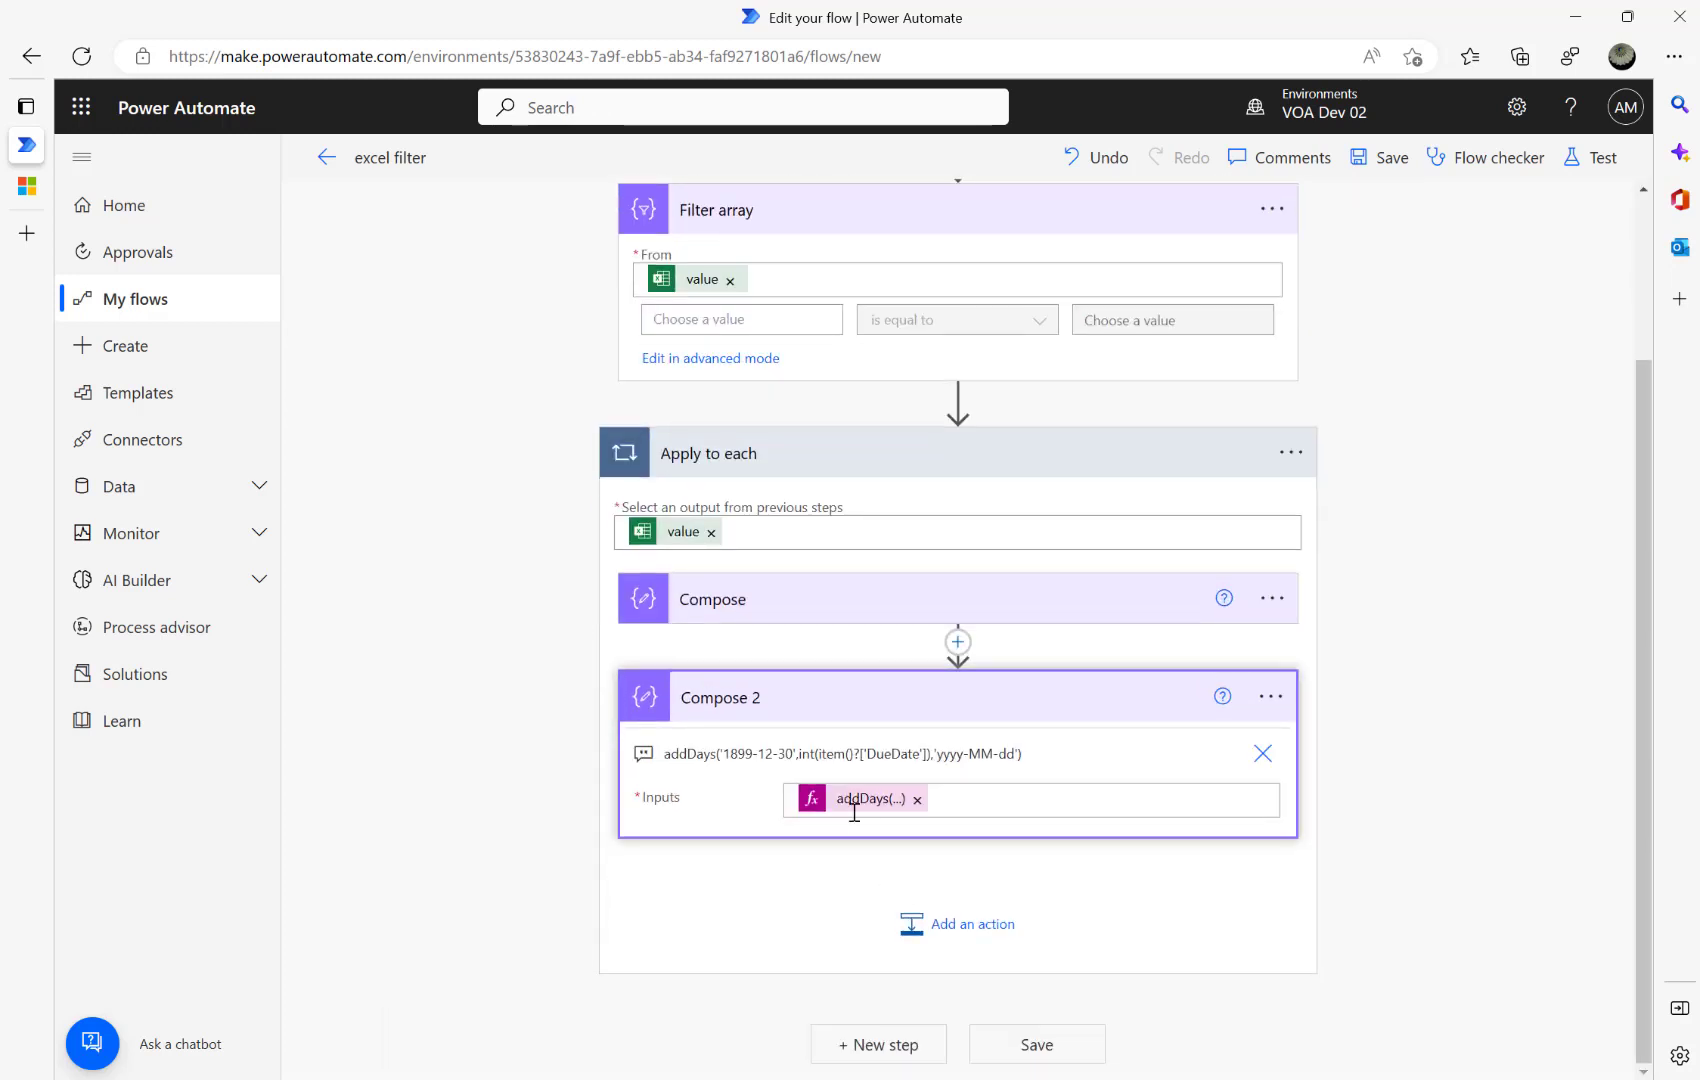
{"action": "left_click", "coordinate": [868, 810]}
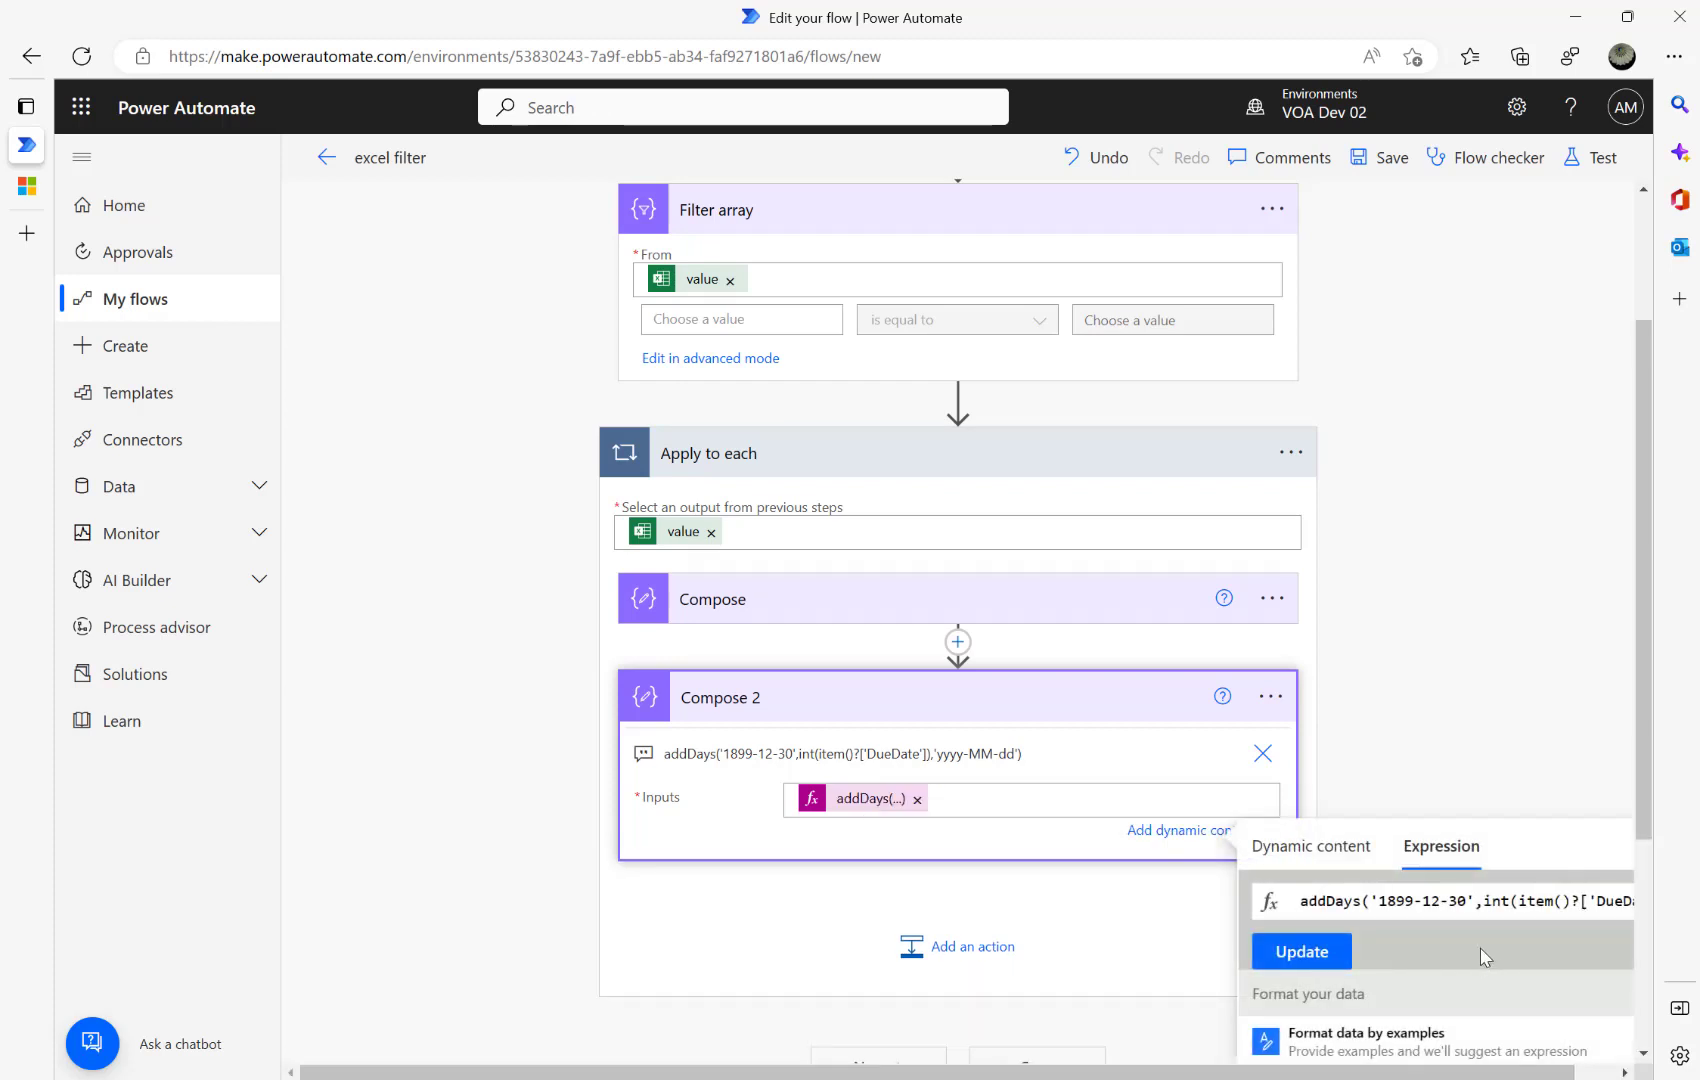
{"action": "triple_click", "coordinate": [1427, 907]}
{"action": "key", "text": "ctrl+c"}
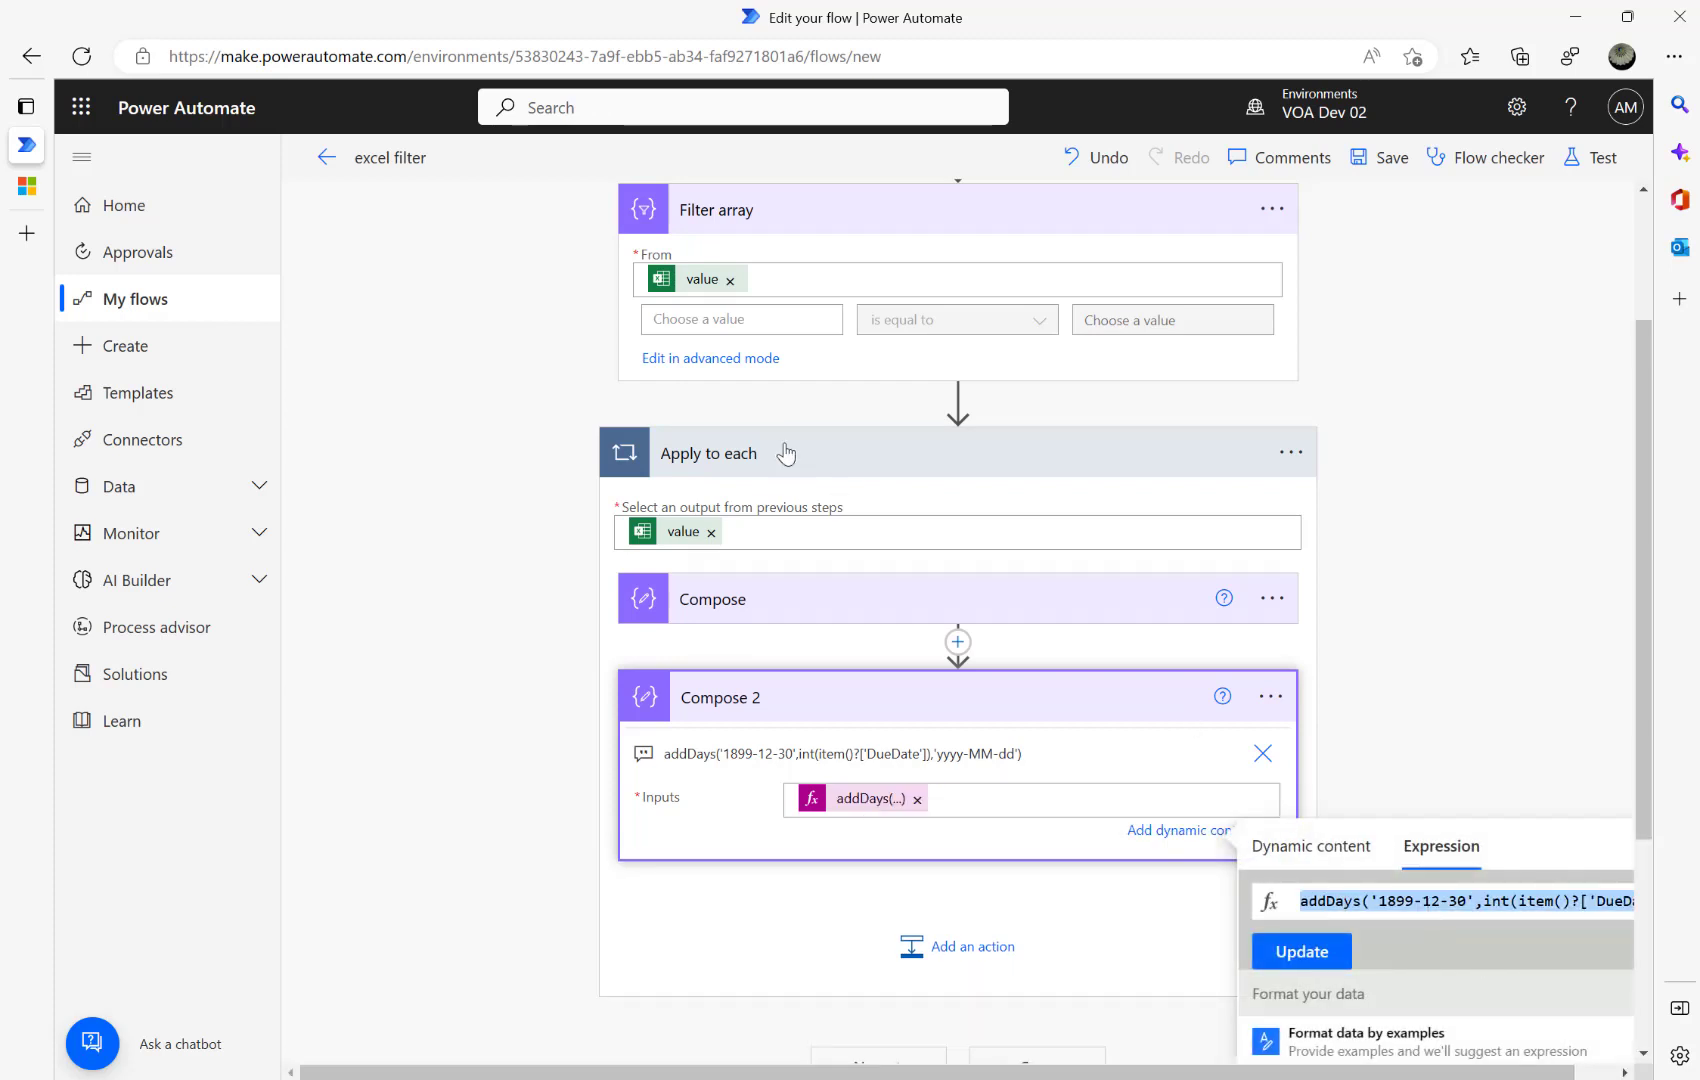
{"action": "left_click", "coordinate": [677, 315]}
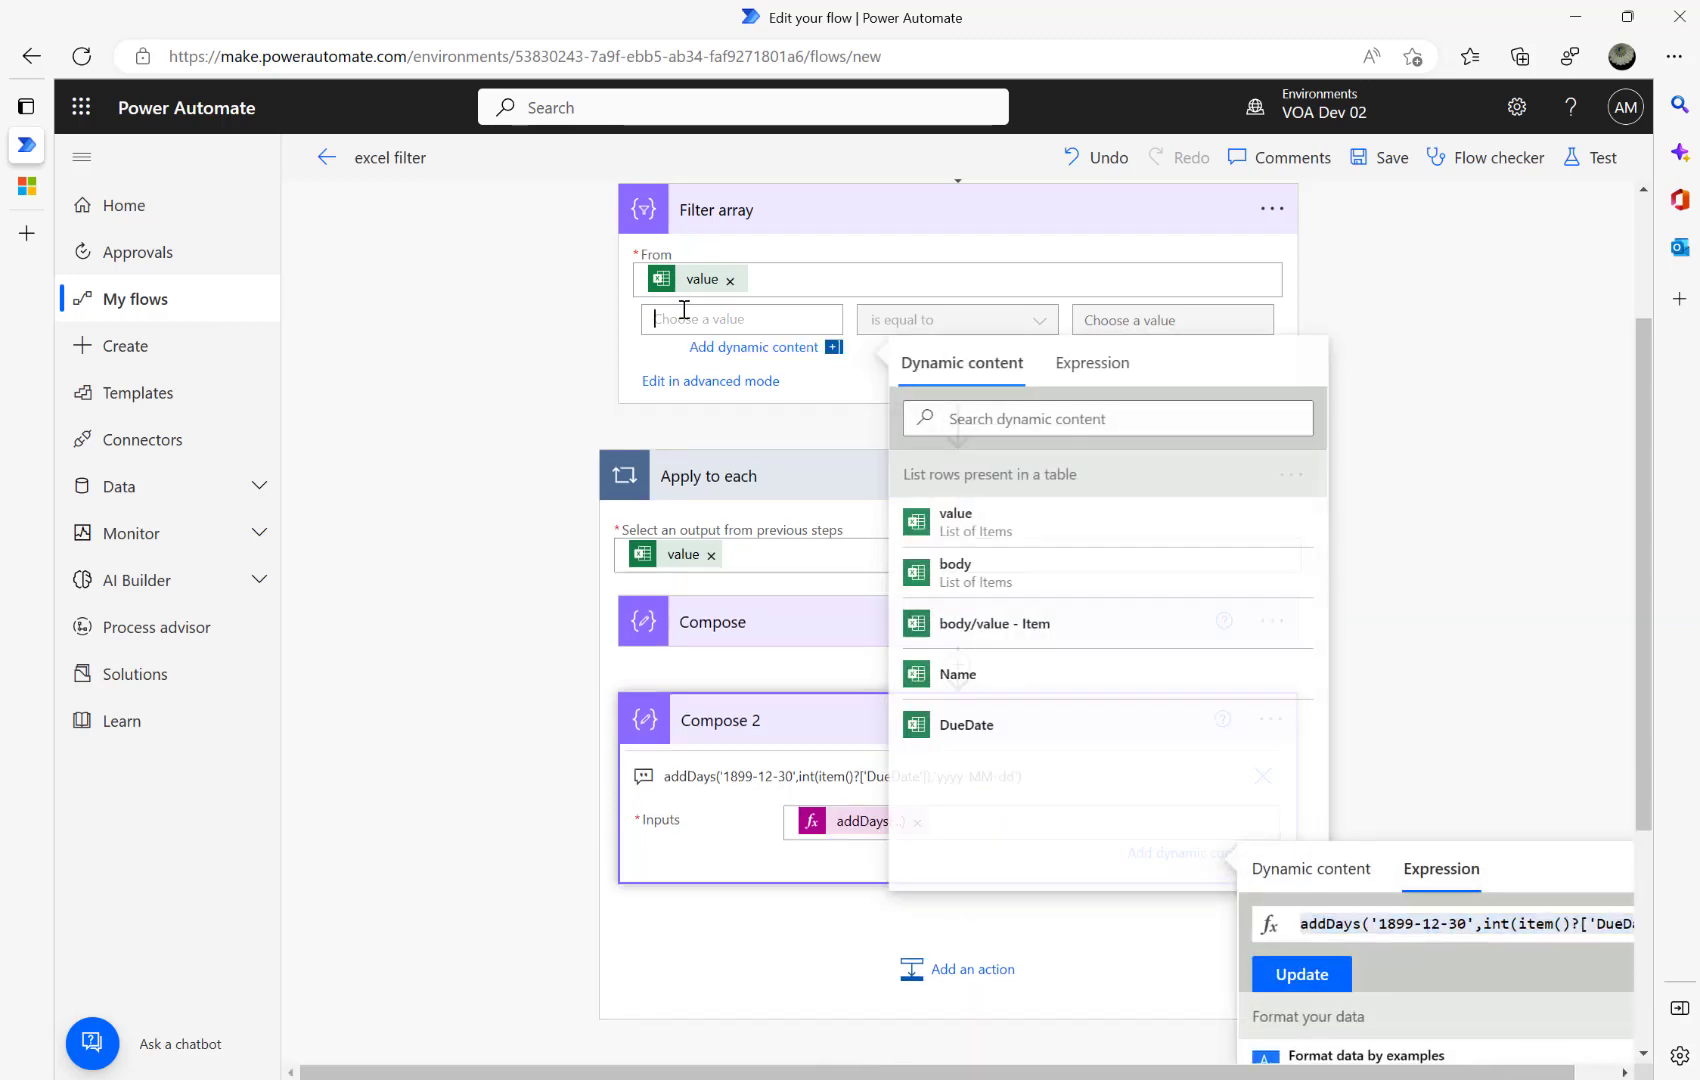
{"action": "left_click", "coordinate": [1092, 362]}
{"action": "key", "text": "ctrl+v"}
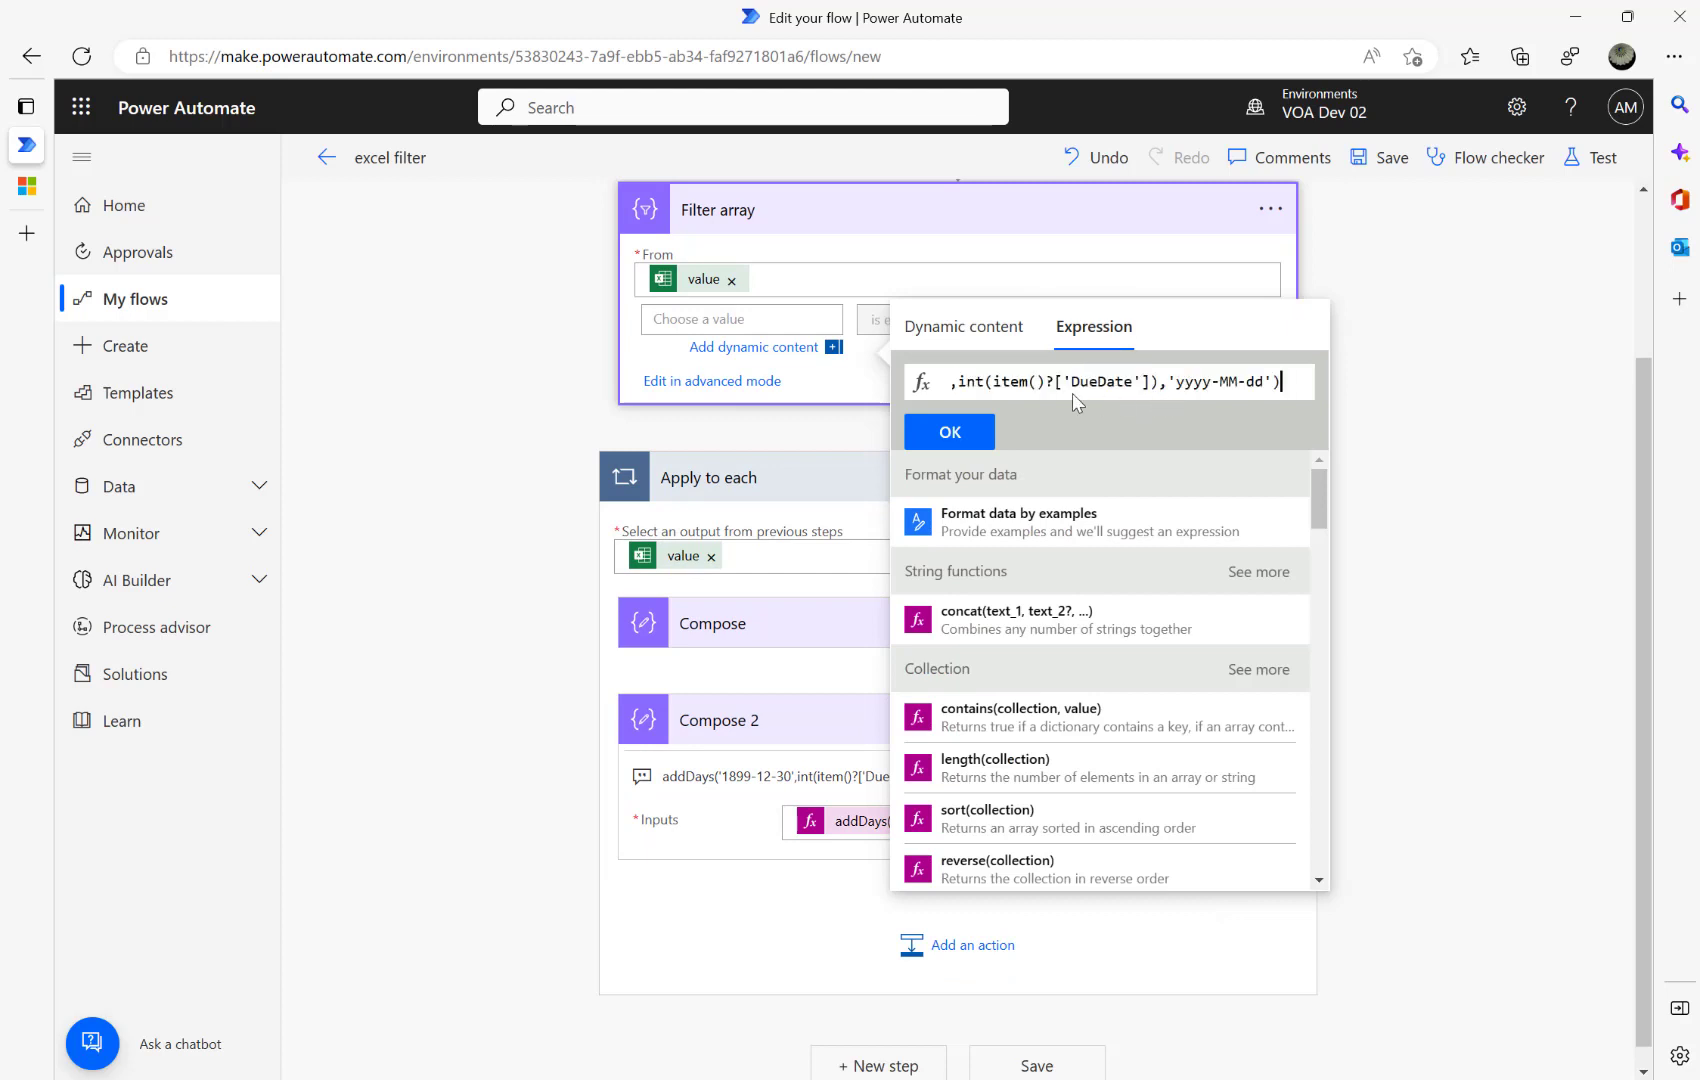
{"action": "left_click", "coordinate": [950, 432]}
{"action": "scroll", "coordinate": [497, 368], "scroll_direction": "up", "scroll_amount": 2}
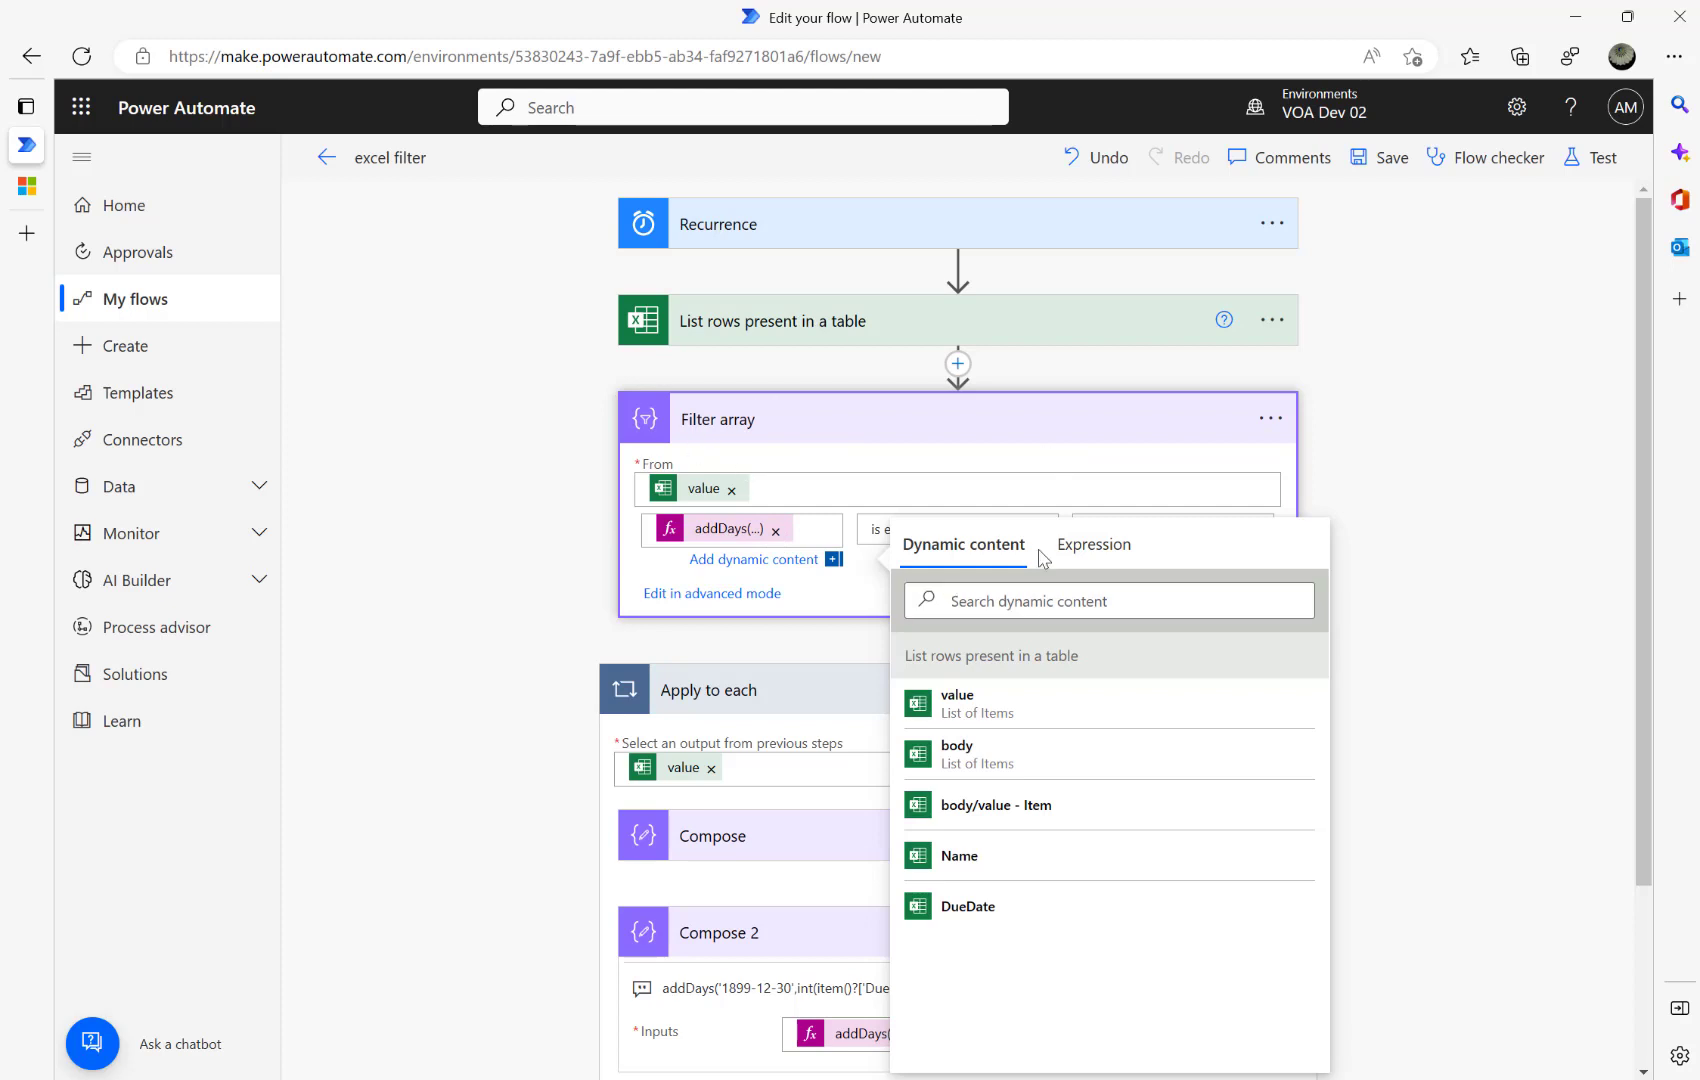
Set the Filter array condition's second value to the expression formatDateTime(utcNow(),'yyyy-MM-dd'), keeping the is equal to operator.
{"action": "left_click", "coordinate": [1133, 530]}
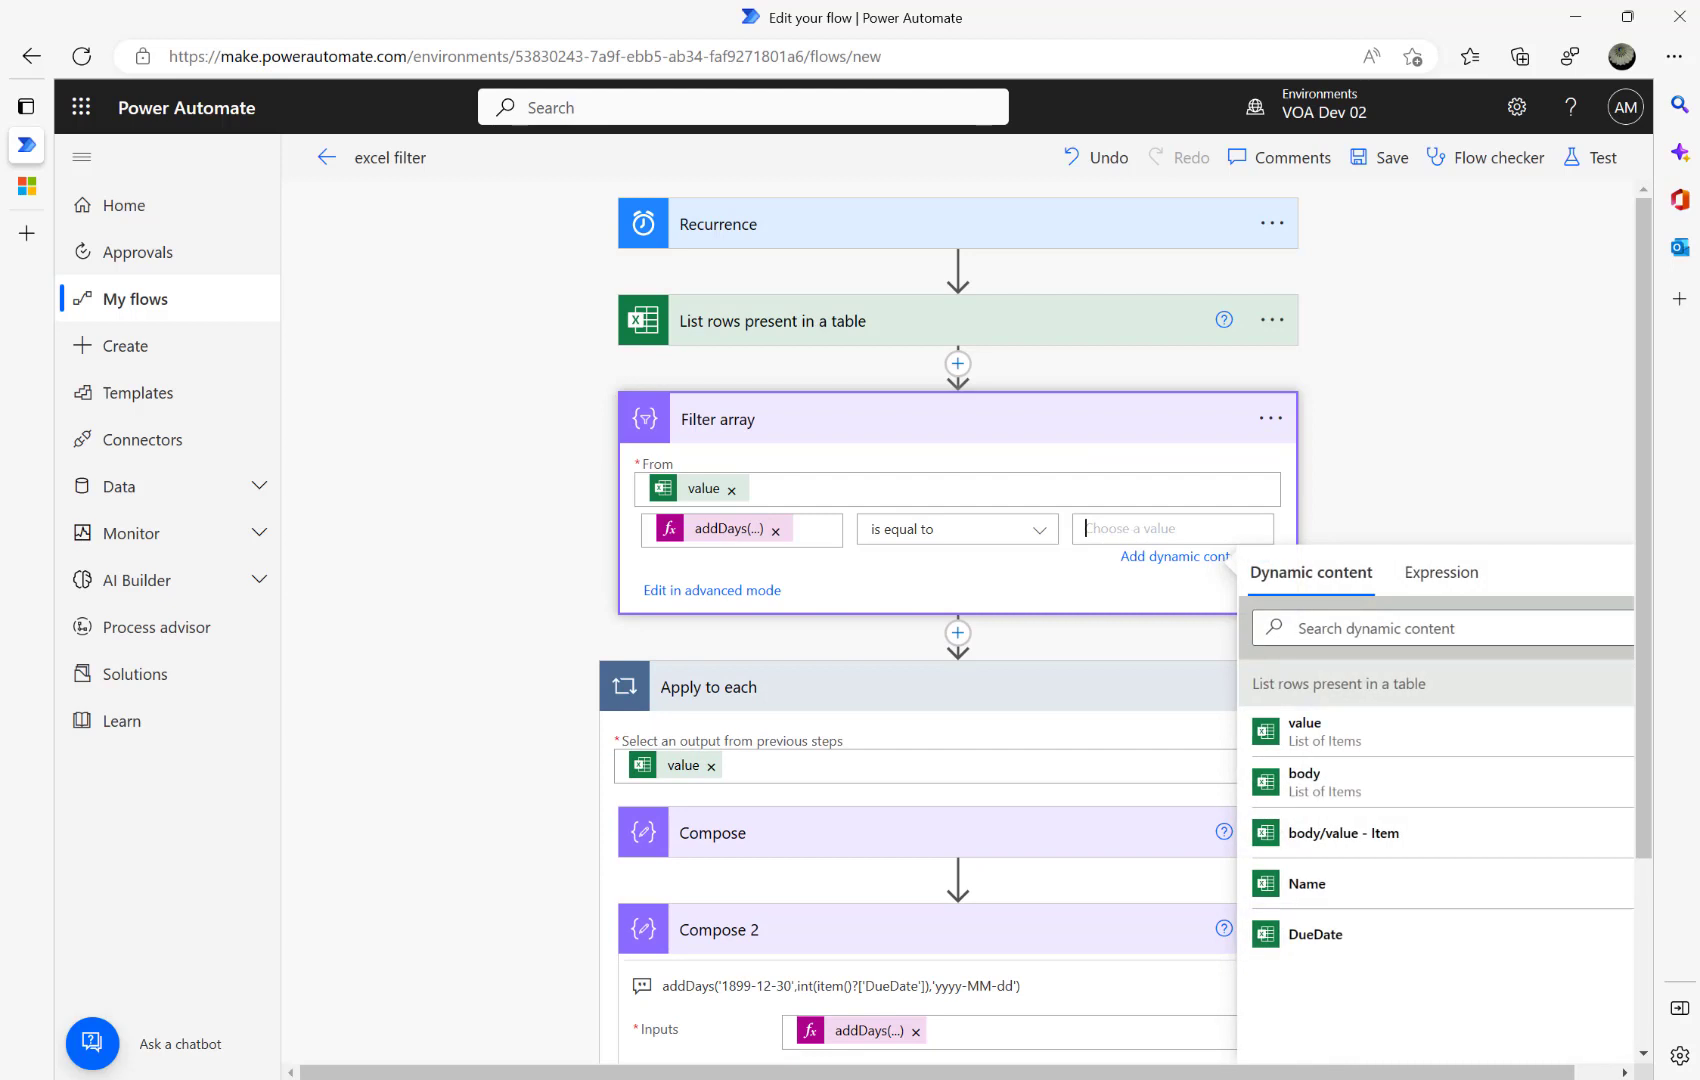
{"action": "left_click", "coordinate": [1441, 574]}
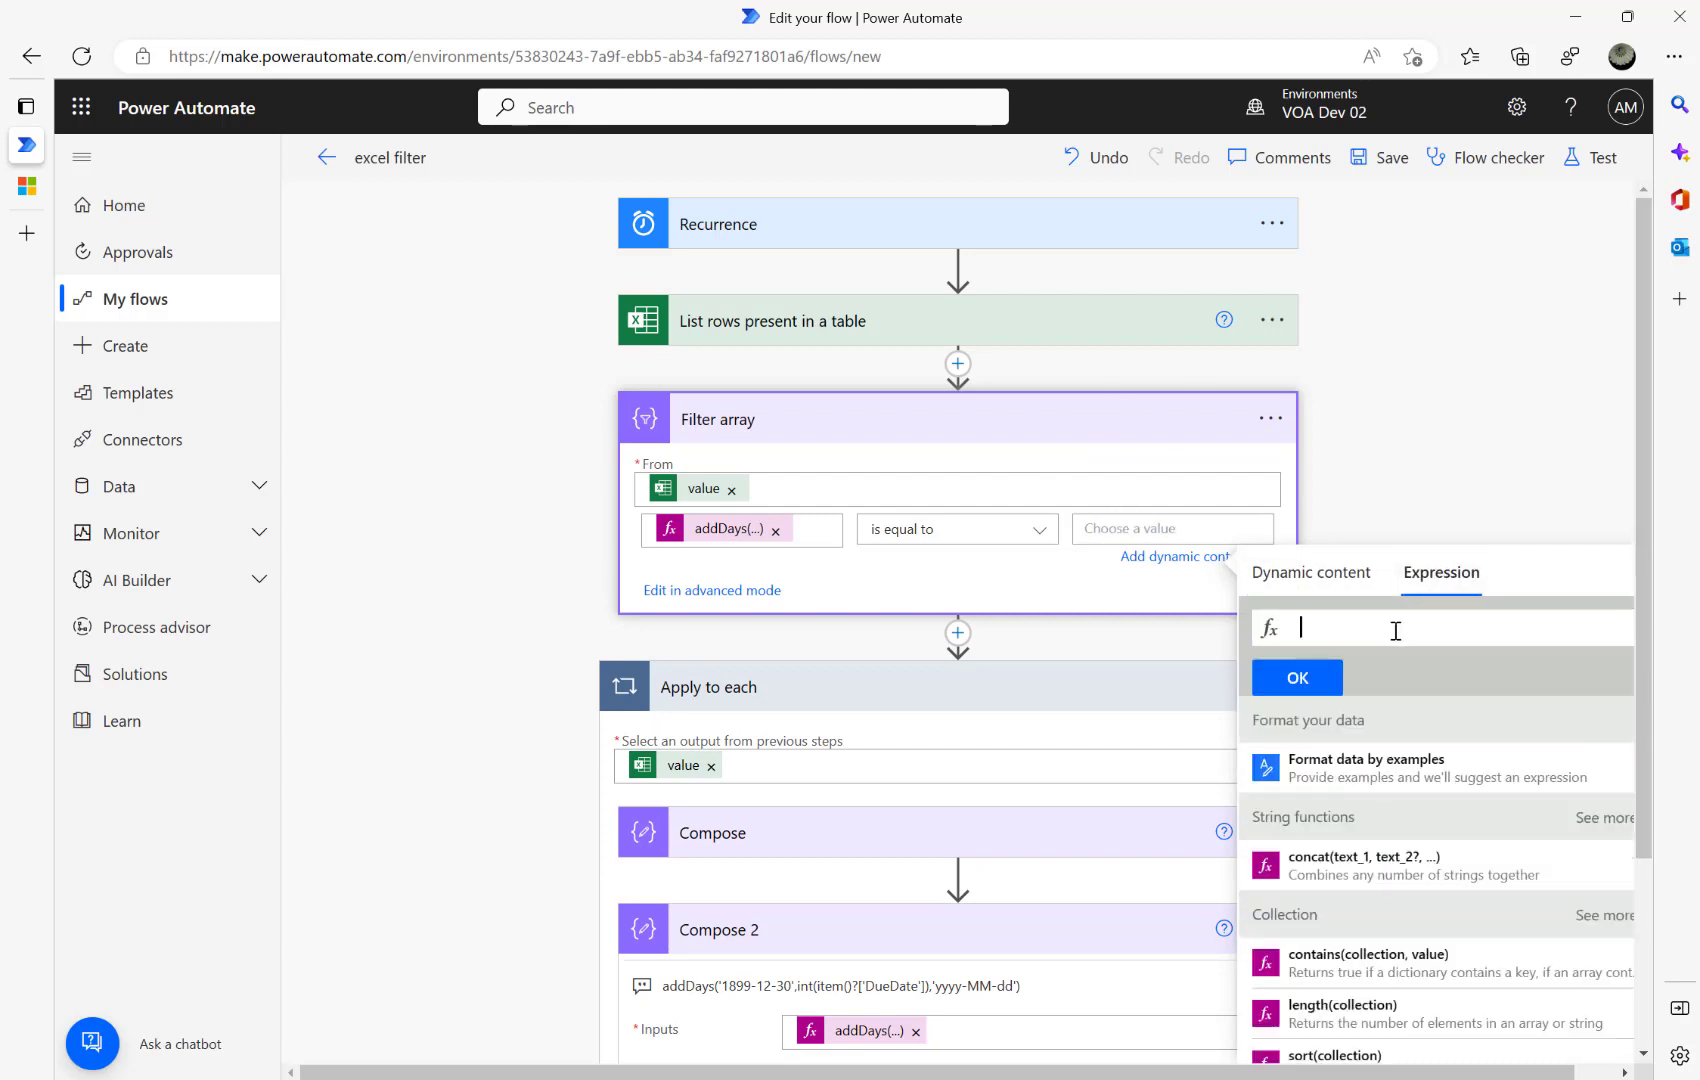
{"action": "type", "text": "format"}
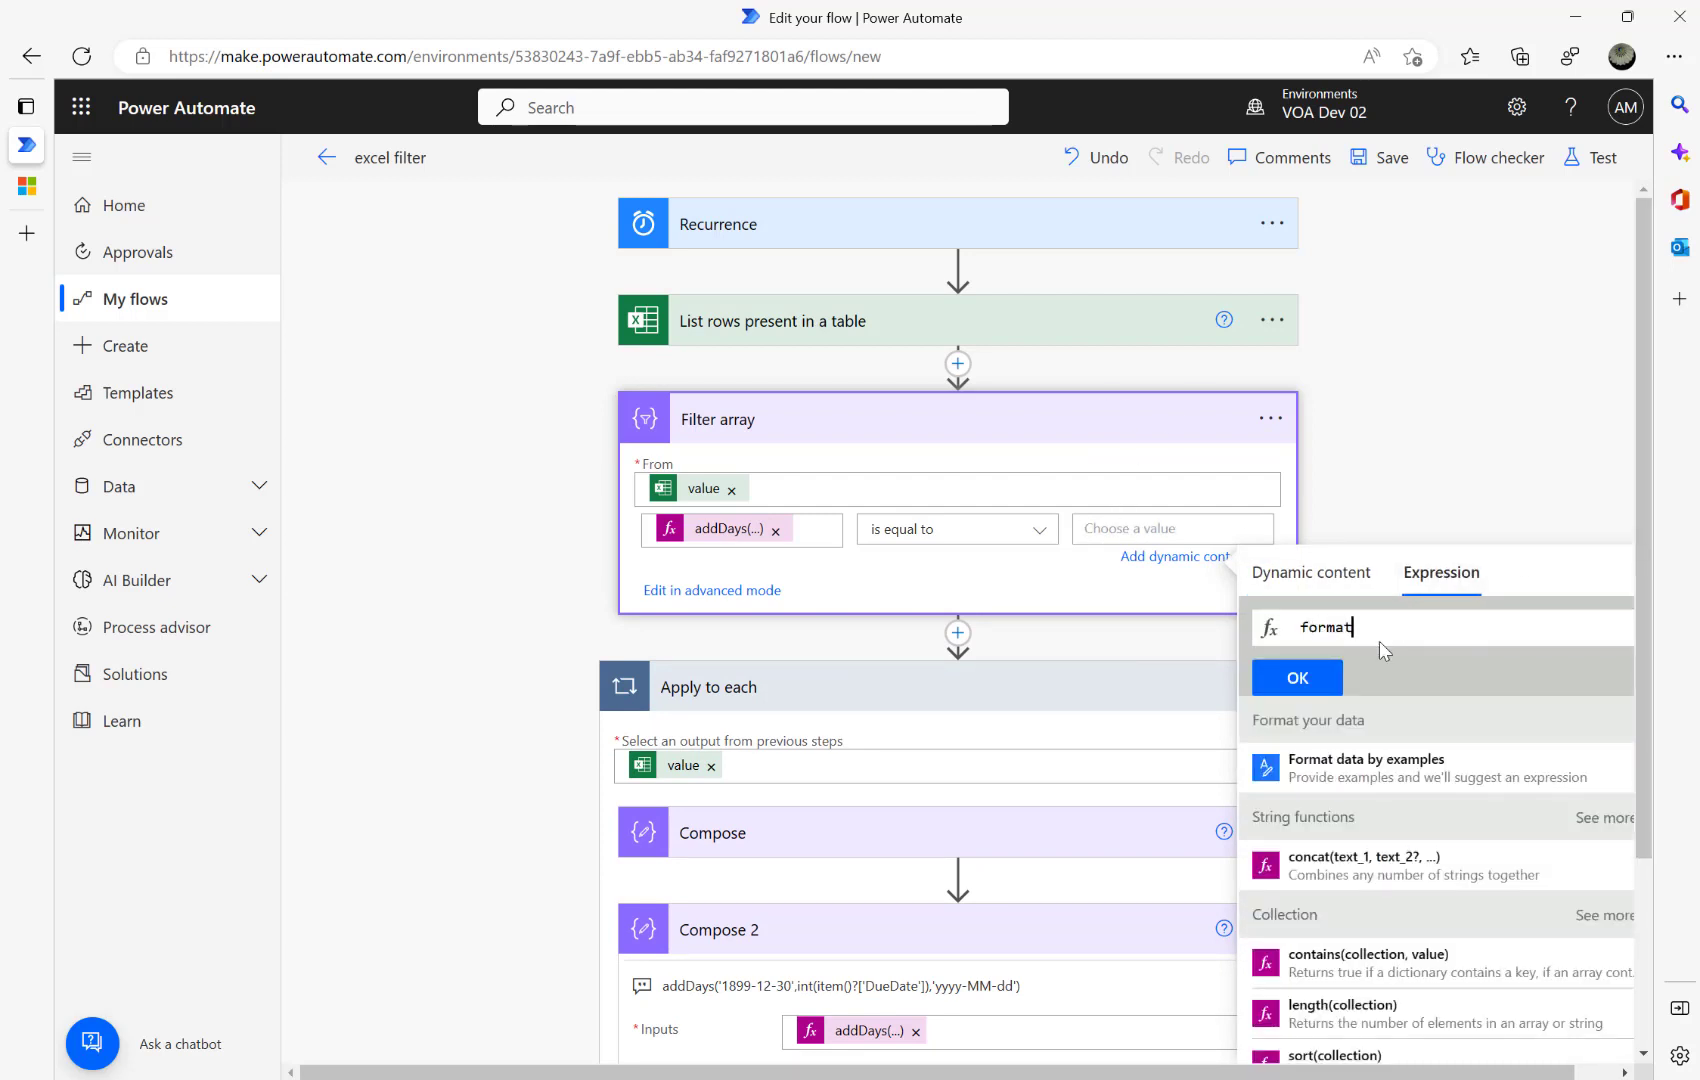
{"action": "type", "text": "DateTime(utcNow()"}
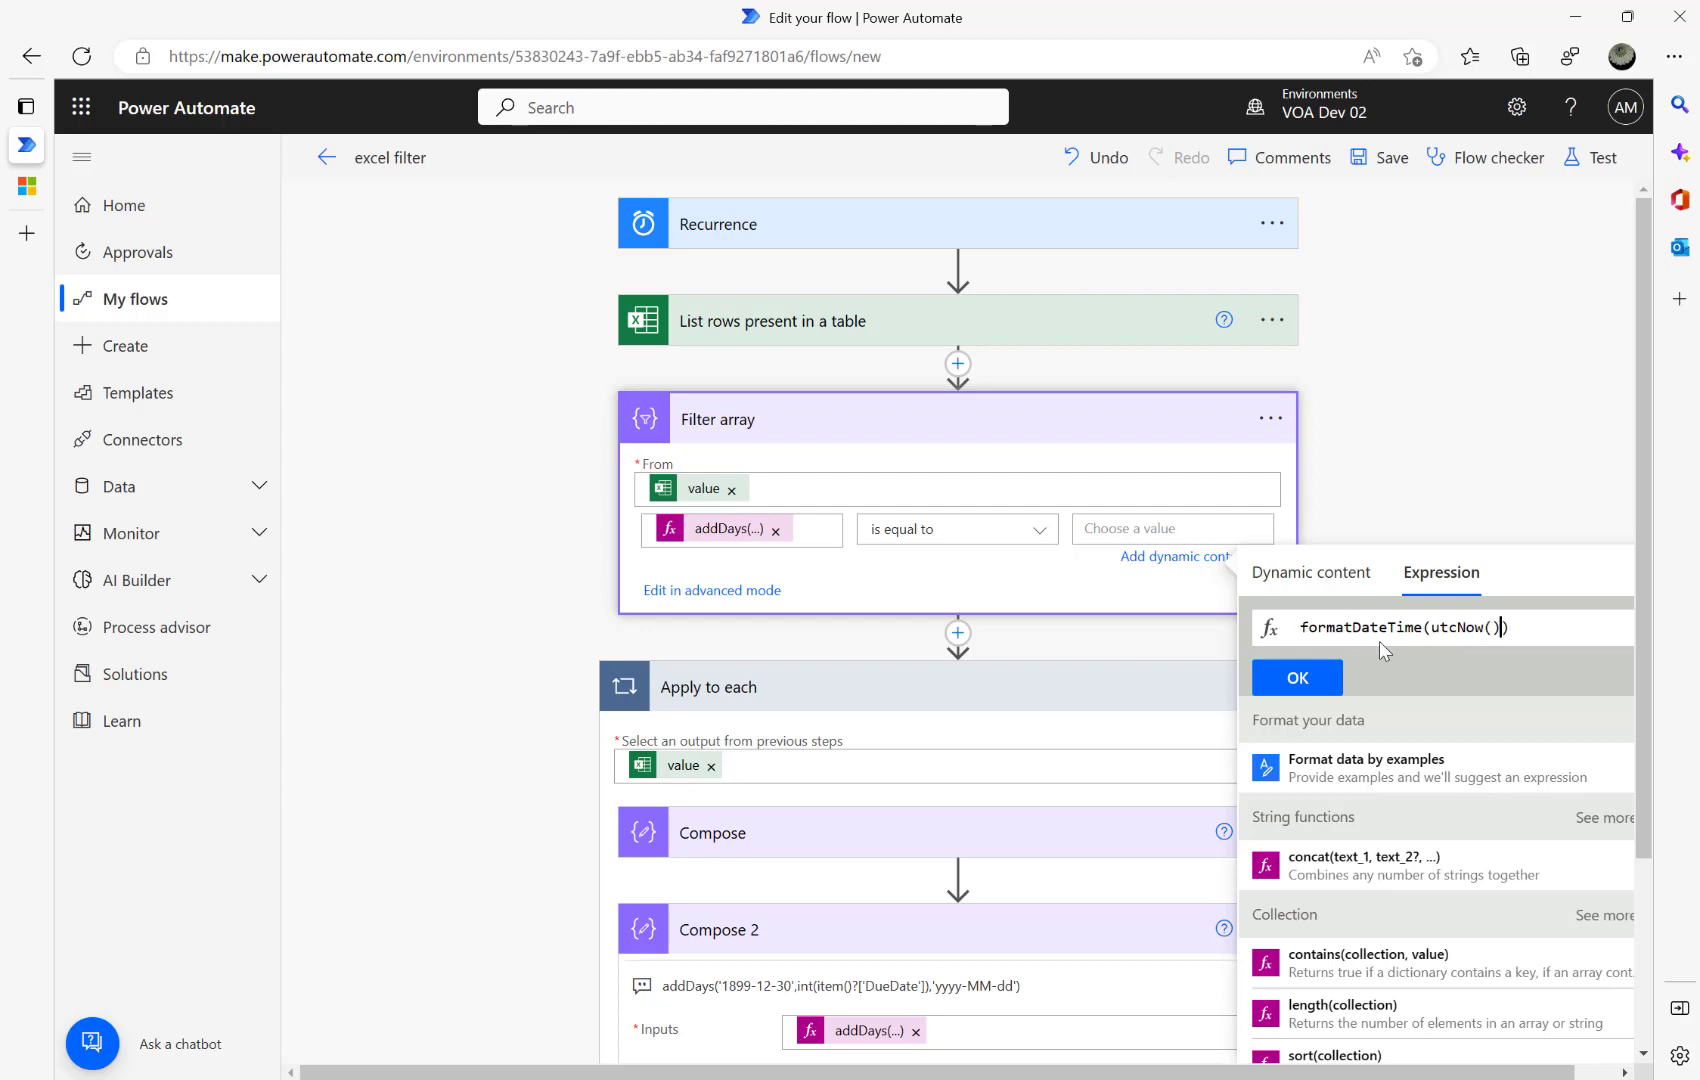
{"action": "type", "text": ",'yyyy-MM-dd"}
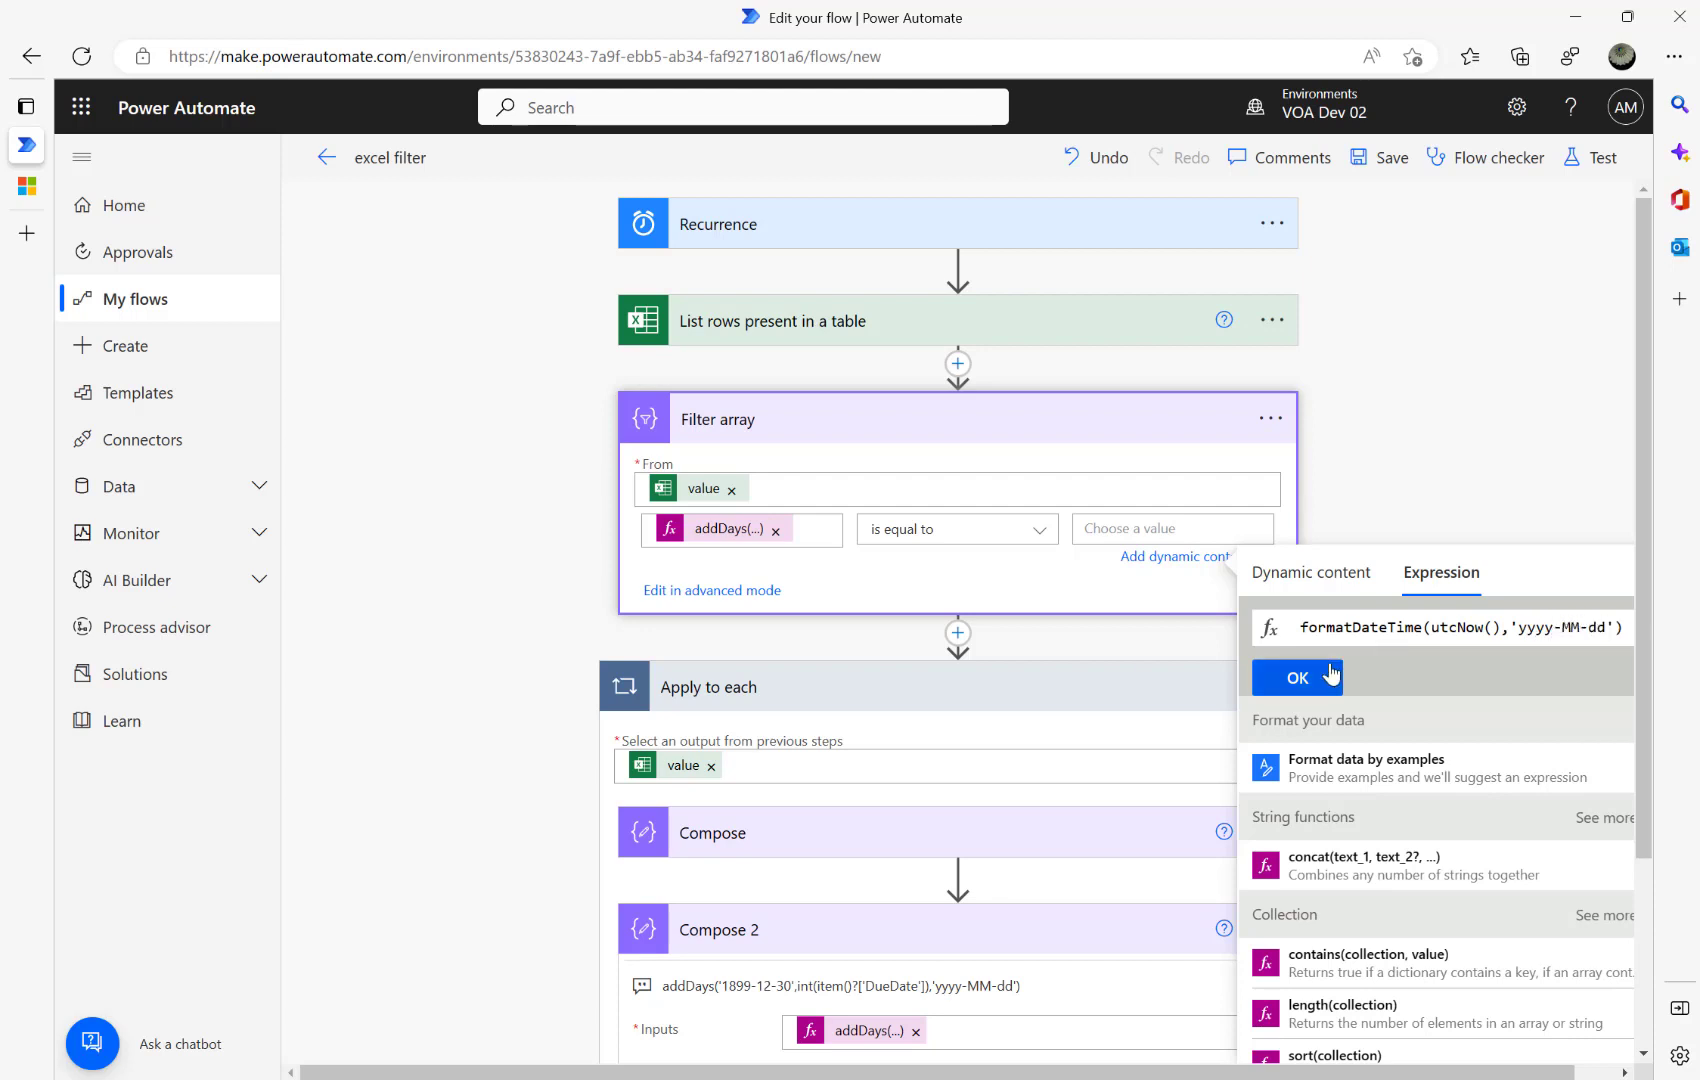
{"action": "left_click", "coordinate": [1330, 675]}
{"action": "left_click", "coordinate": [1051, 180]}
{"action": "left_click", "coordinate": [1300, 678]}
{"action": "left_click", "coordinate": [932, 540]}
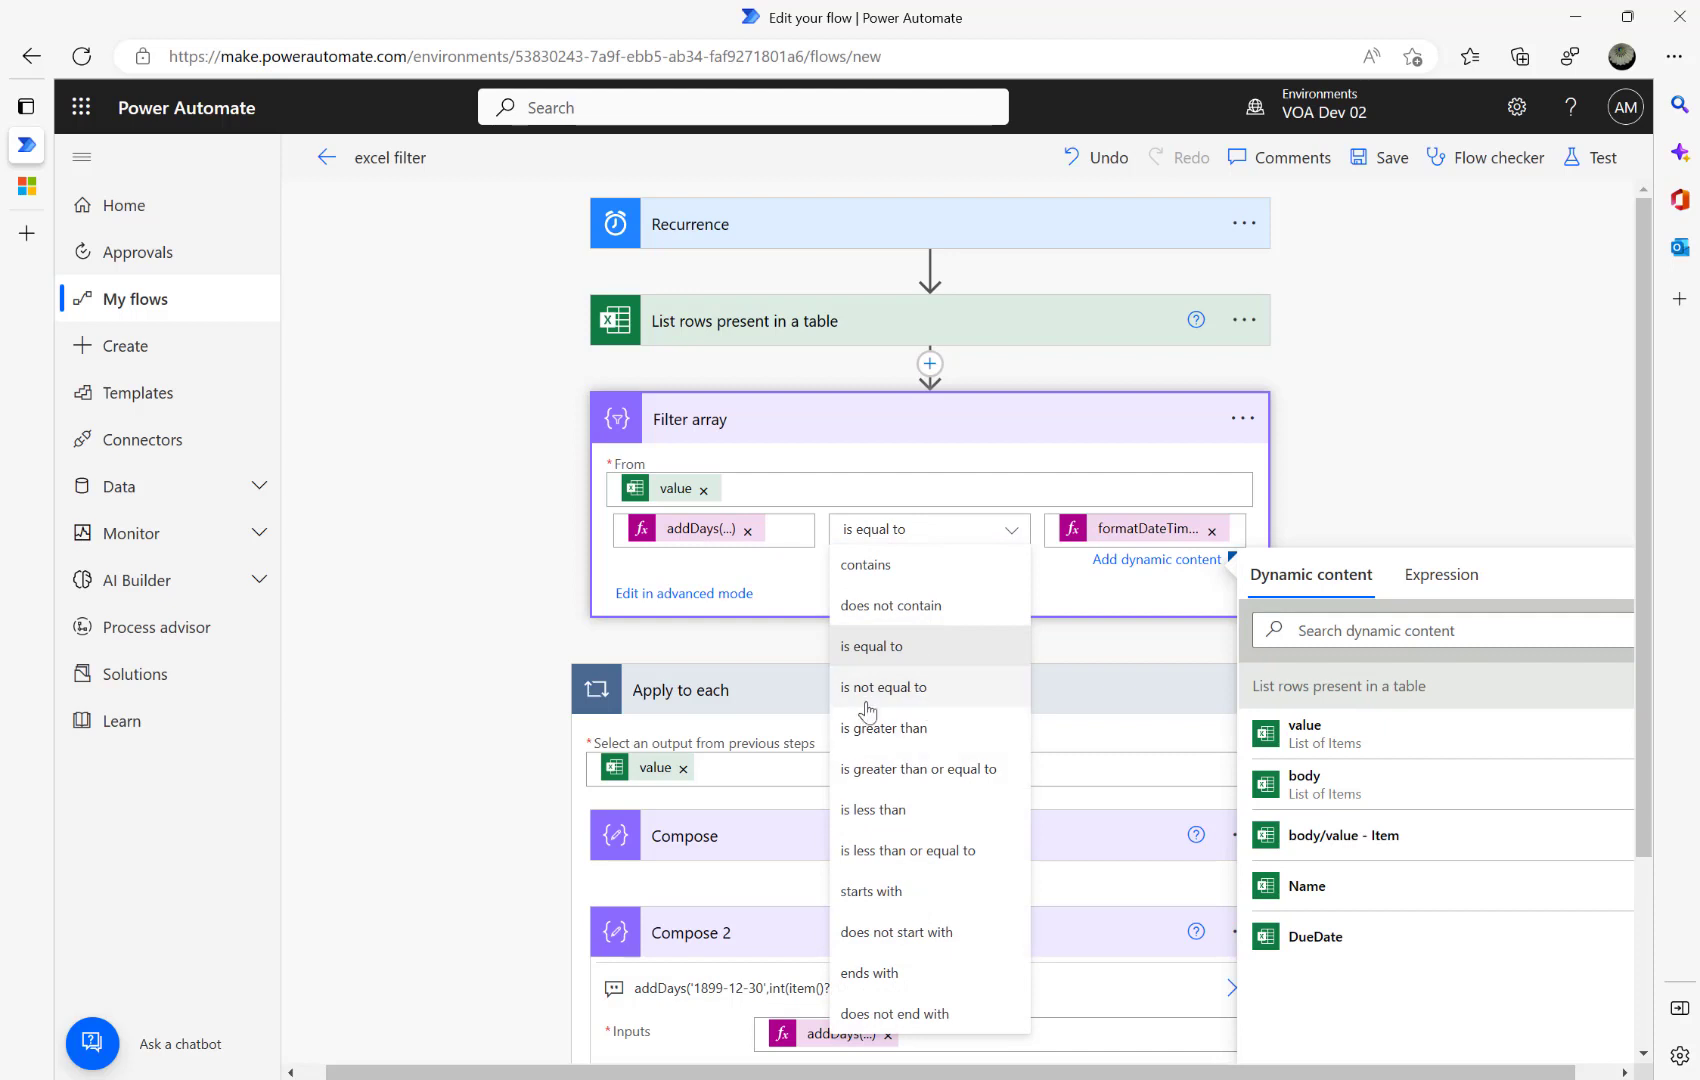
{"action": "left_click", "coordinate": [467, 650]}
Delete the existing Apply to each loop together with its Compose actions.
{"action": "scroll", "coordinate": [376, 645], "scroll_direction": "down", "scroll_amount": 2}
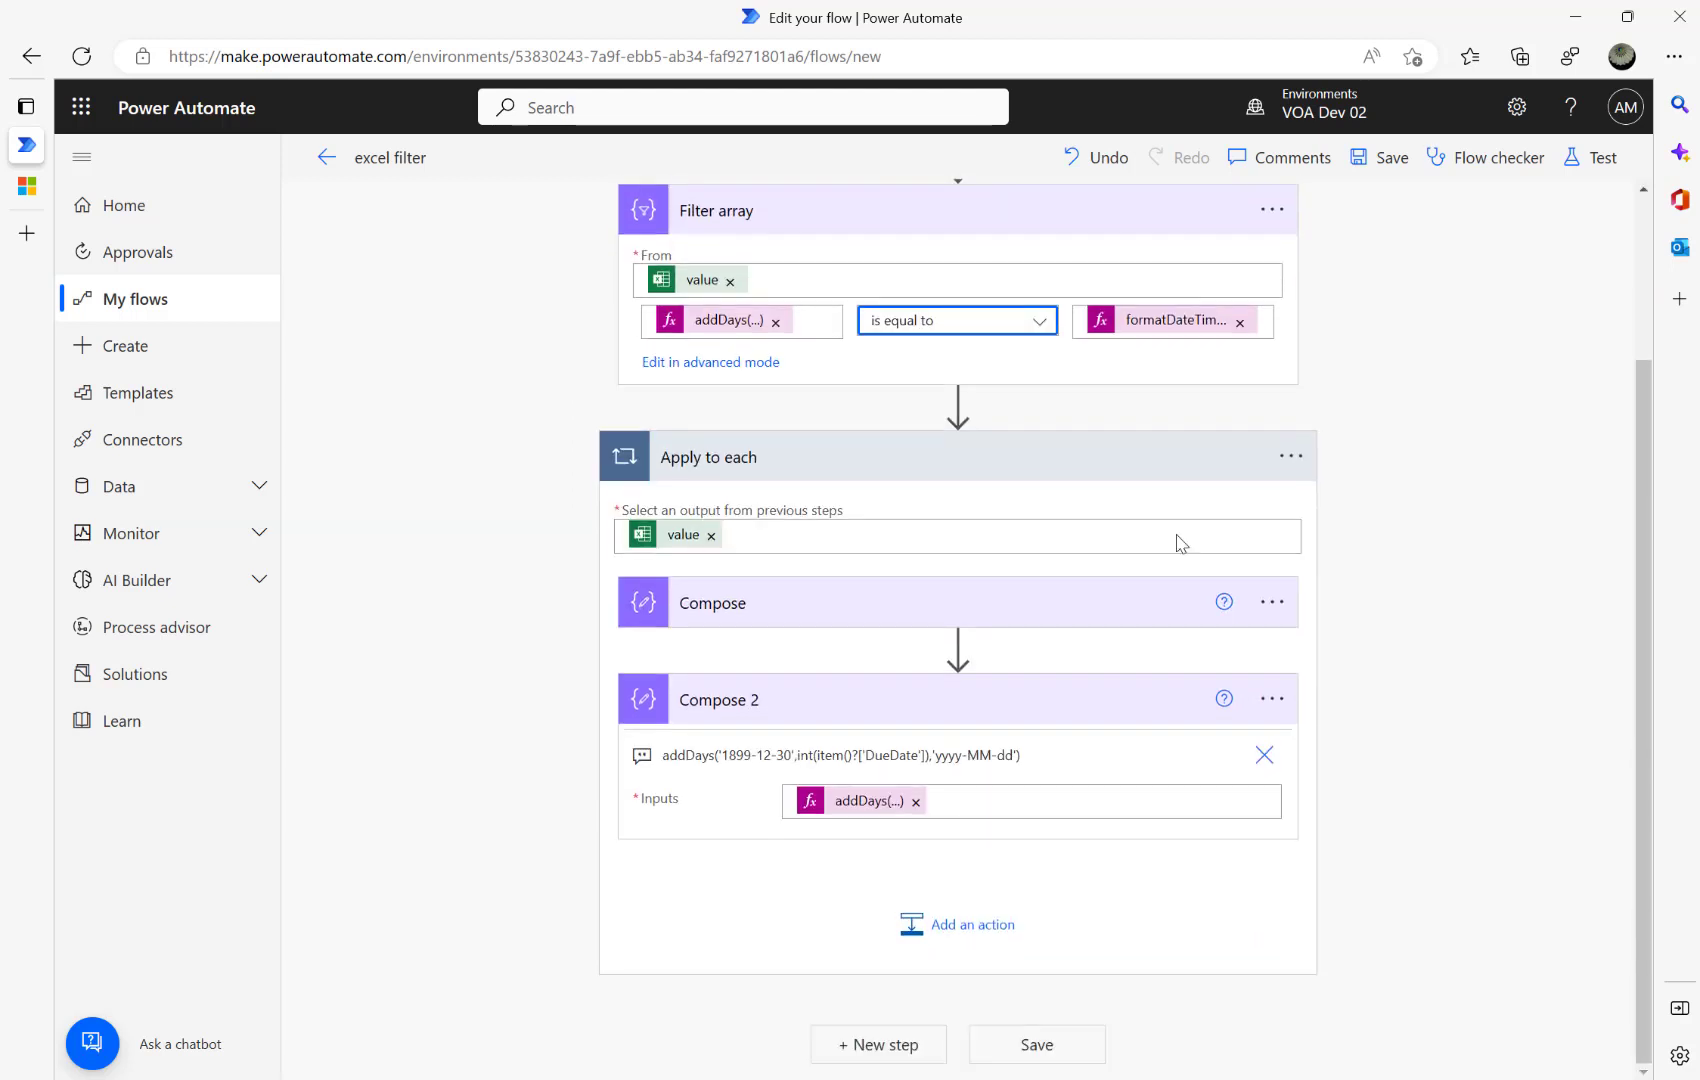
{"action": "left_click", "coordinate": [1291, 458]}
{"action": "left_click", "coordinate": [1388, 779]}
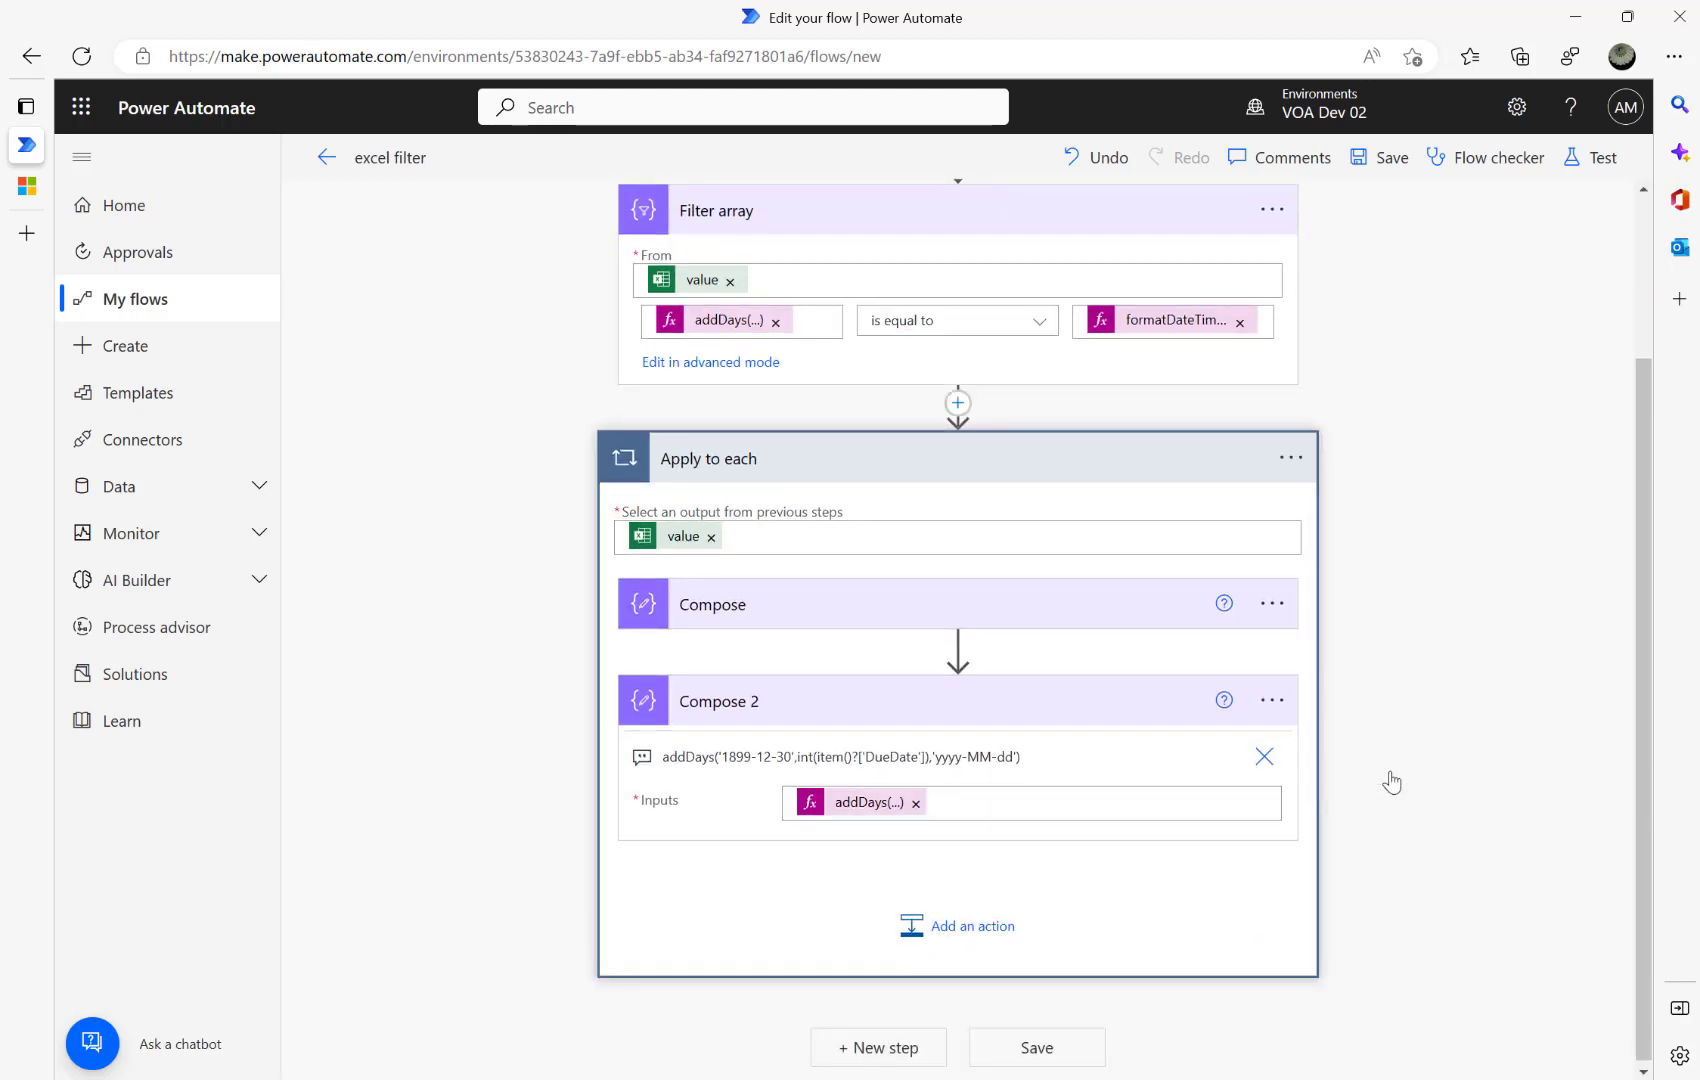
{"action": "left_click", "coordinate": [866, 636]}
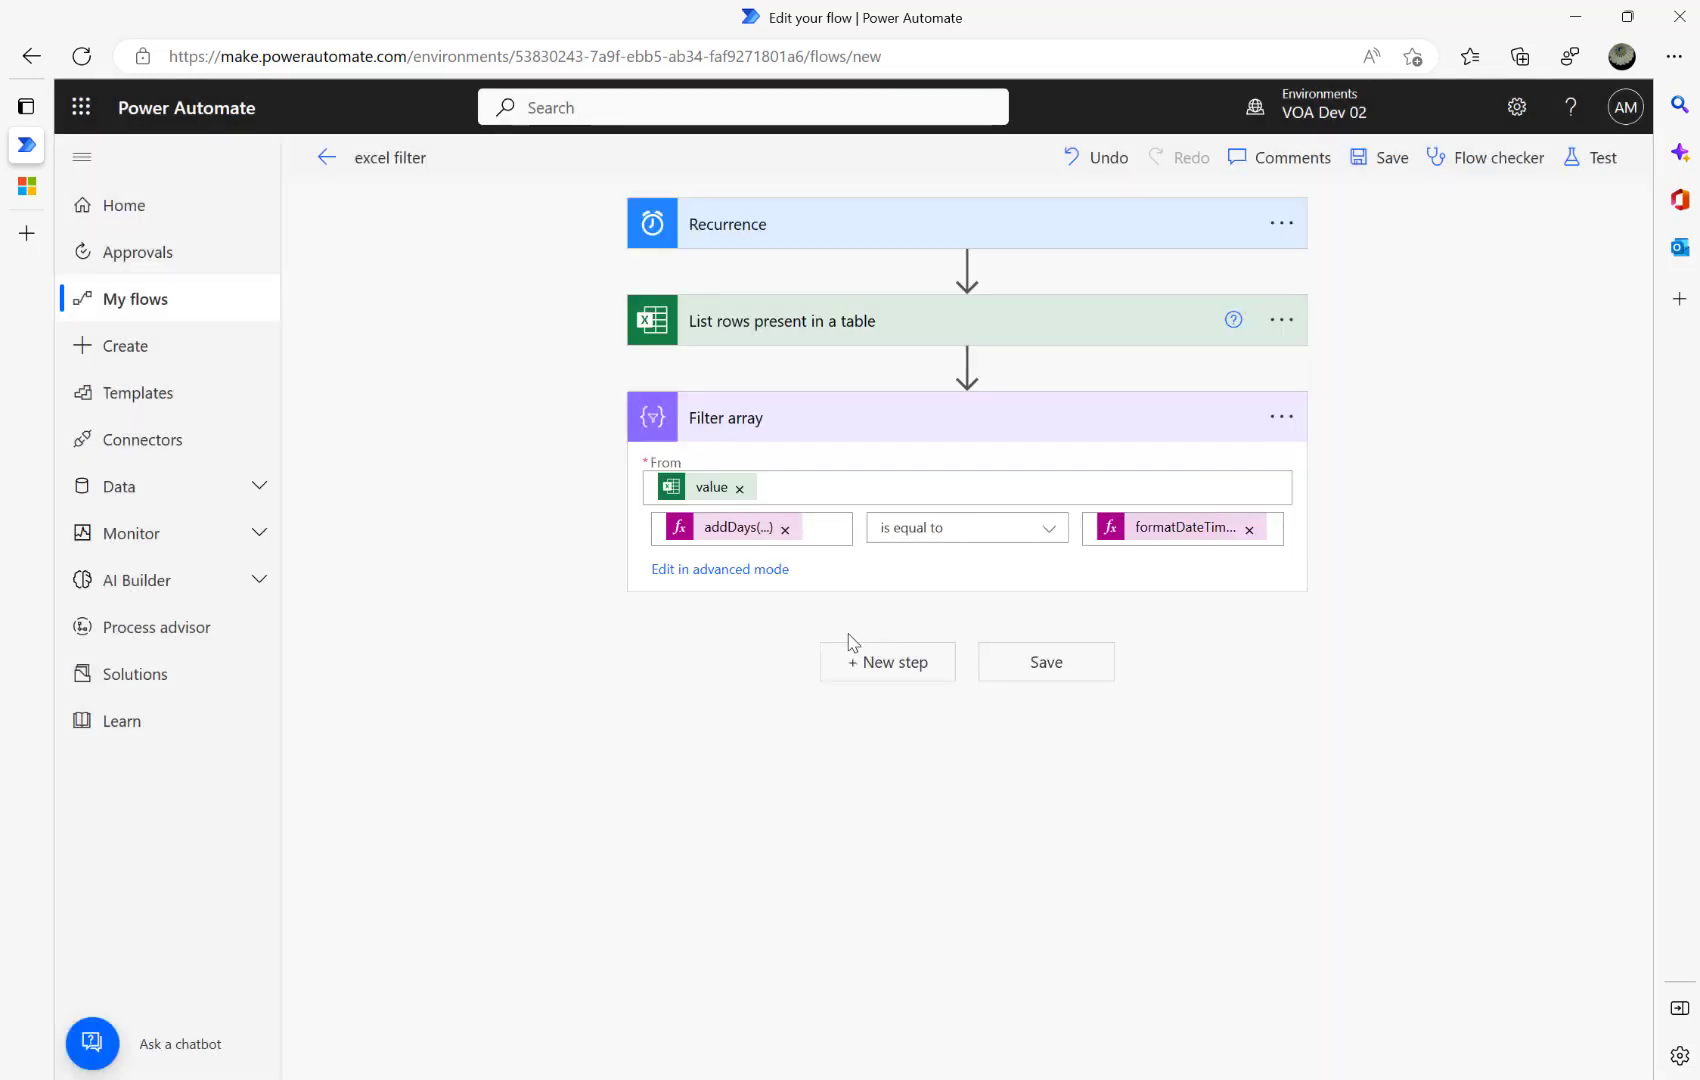
Add a new Apply to each loop after Filter array that iterates over the Filter array Body.
{"action": "left_click", "coordinate": [895, 664]}
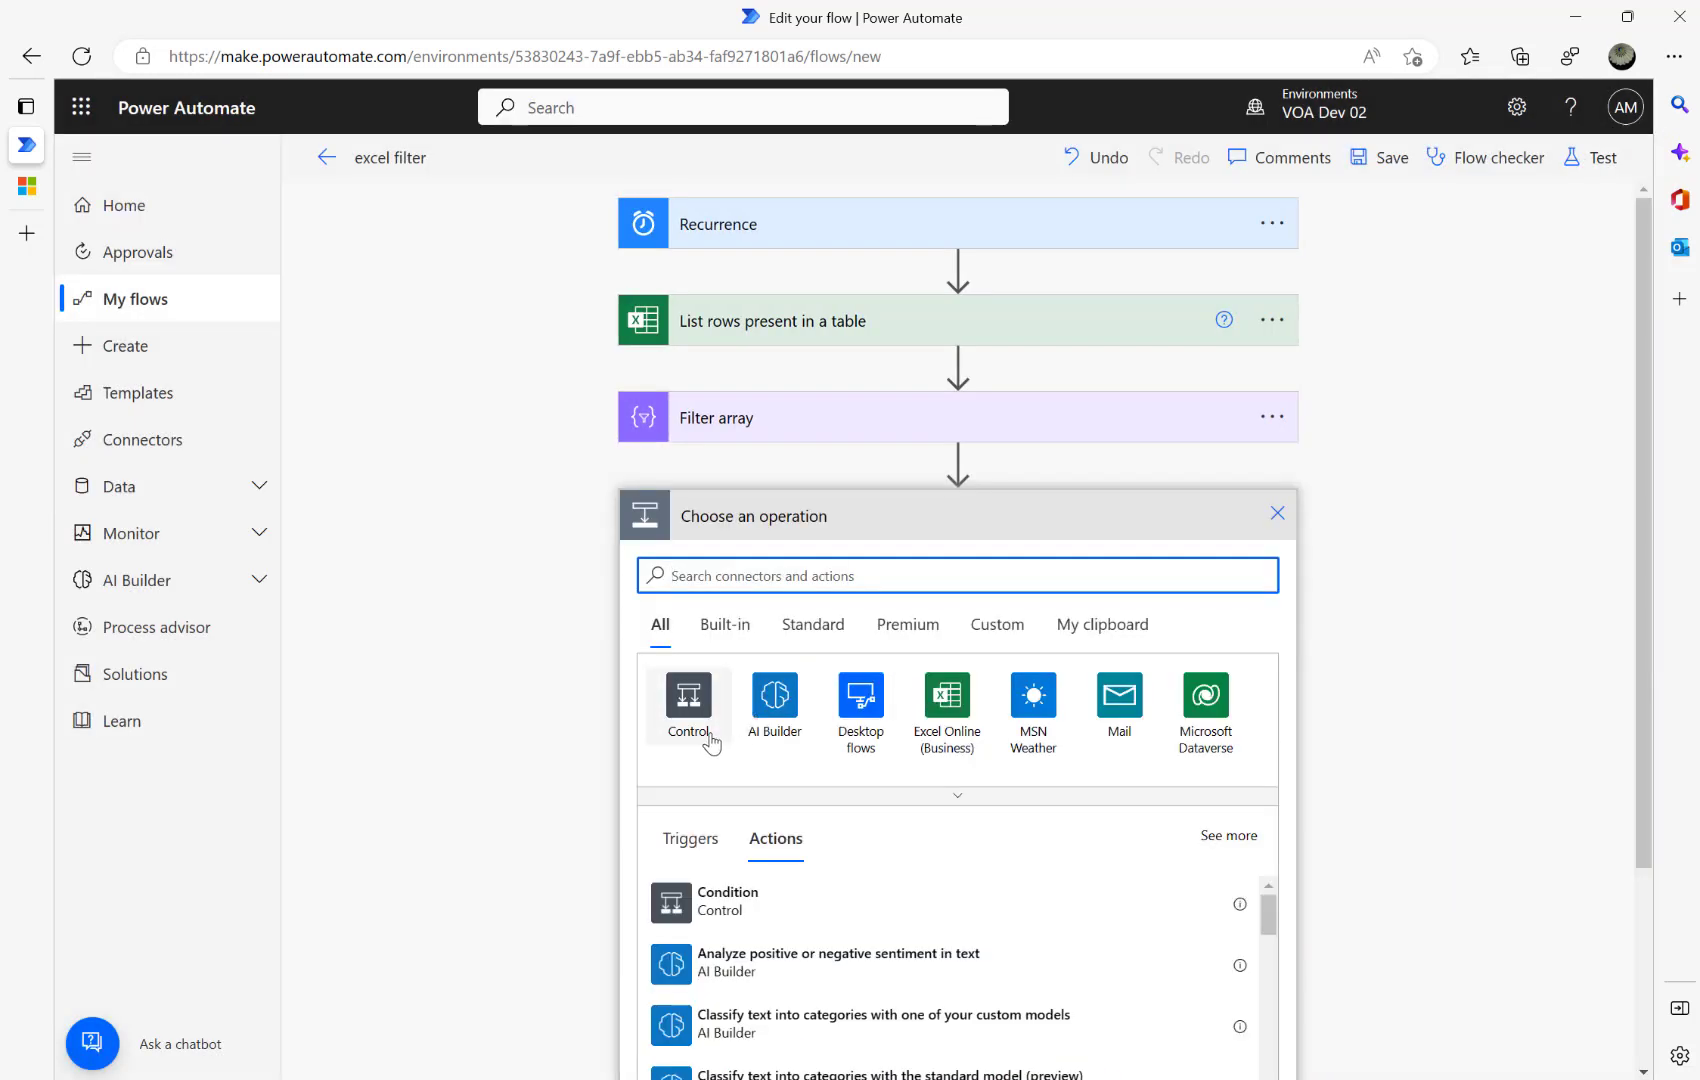
{"action": "left_click", "coordinate": [685, 712]}
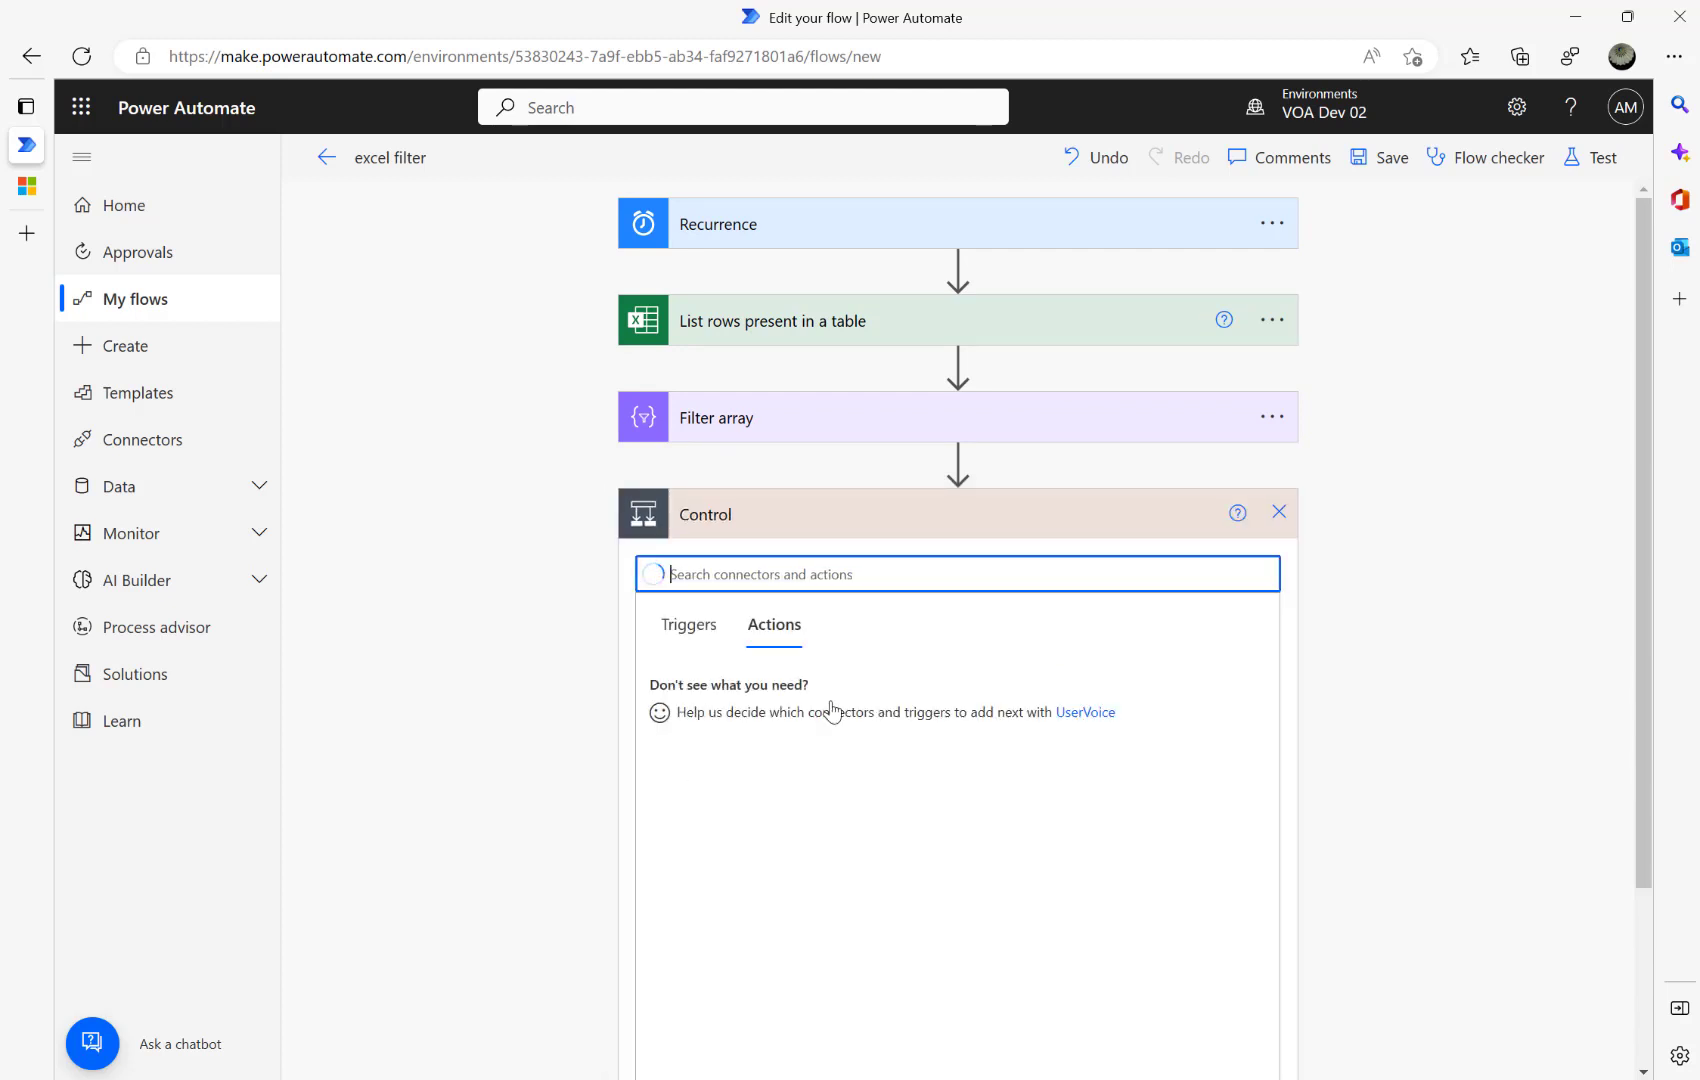
{"action": "left_click", "coordinate": [750, 760]}
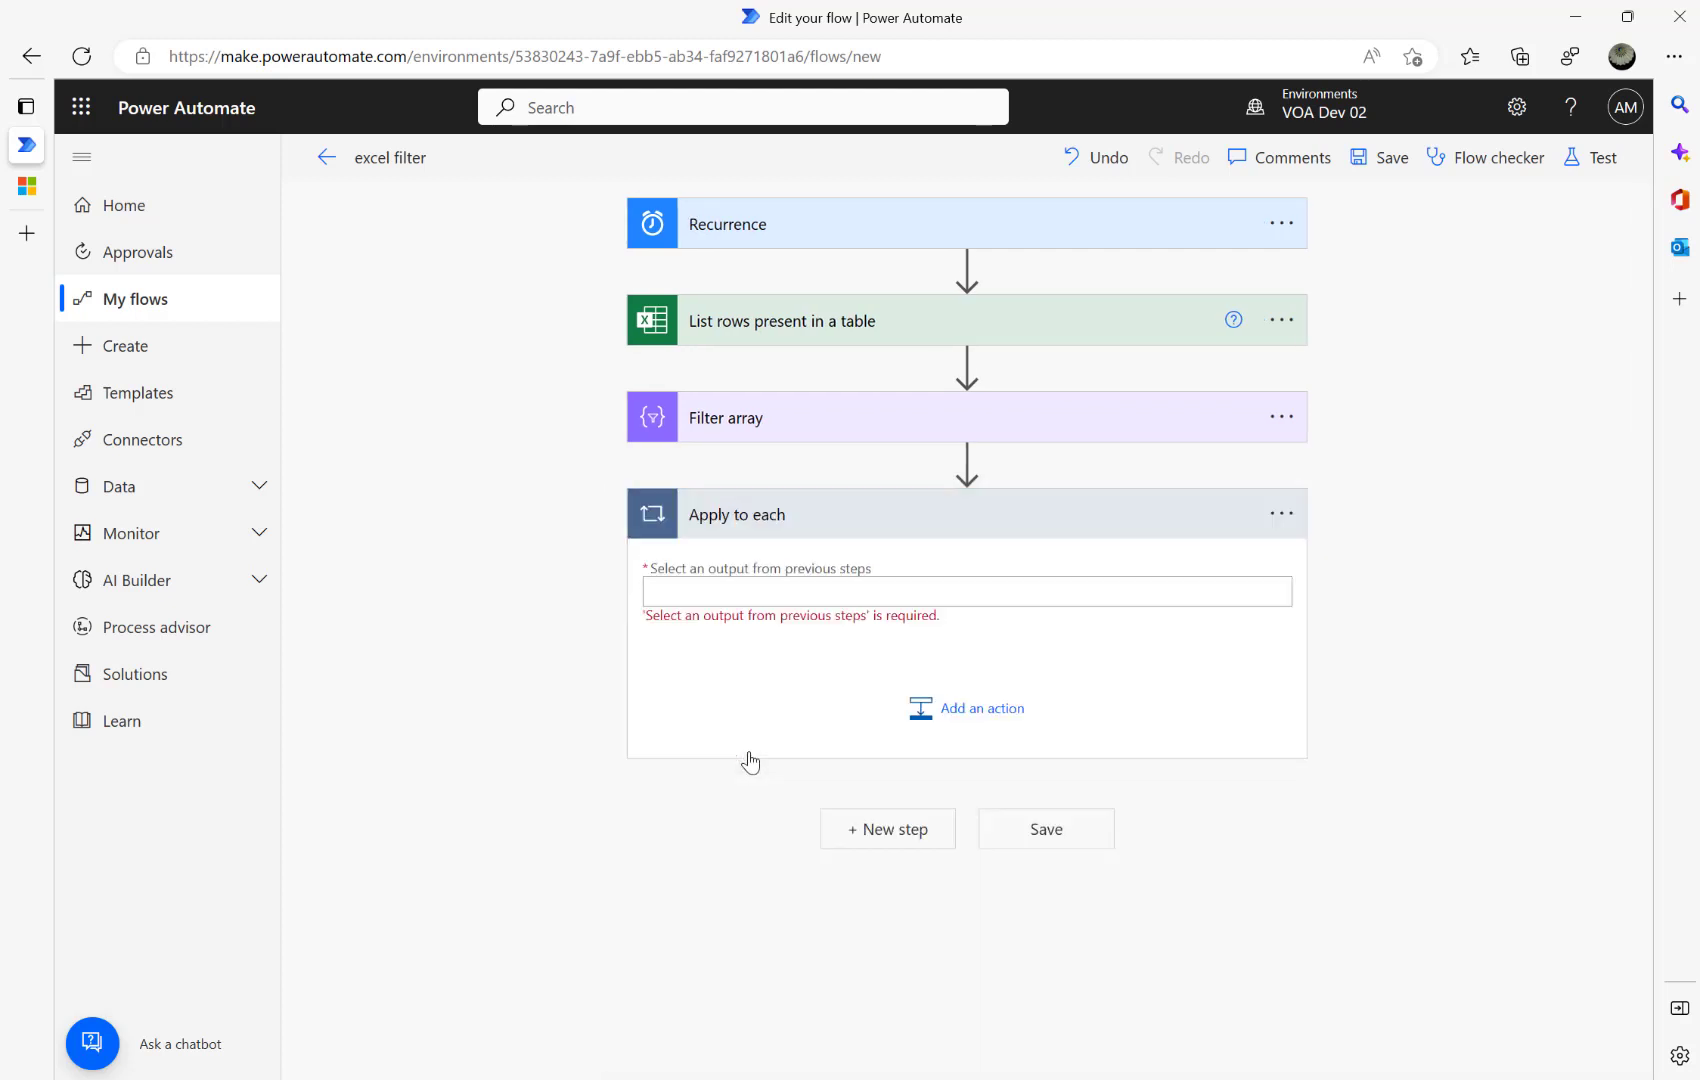
{"action": "left_click", "coordinate": [929, 590]}
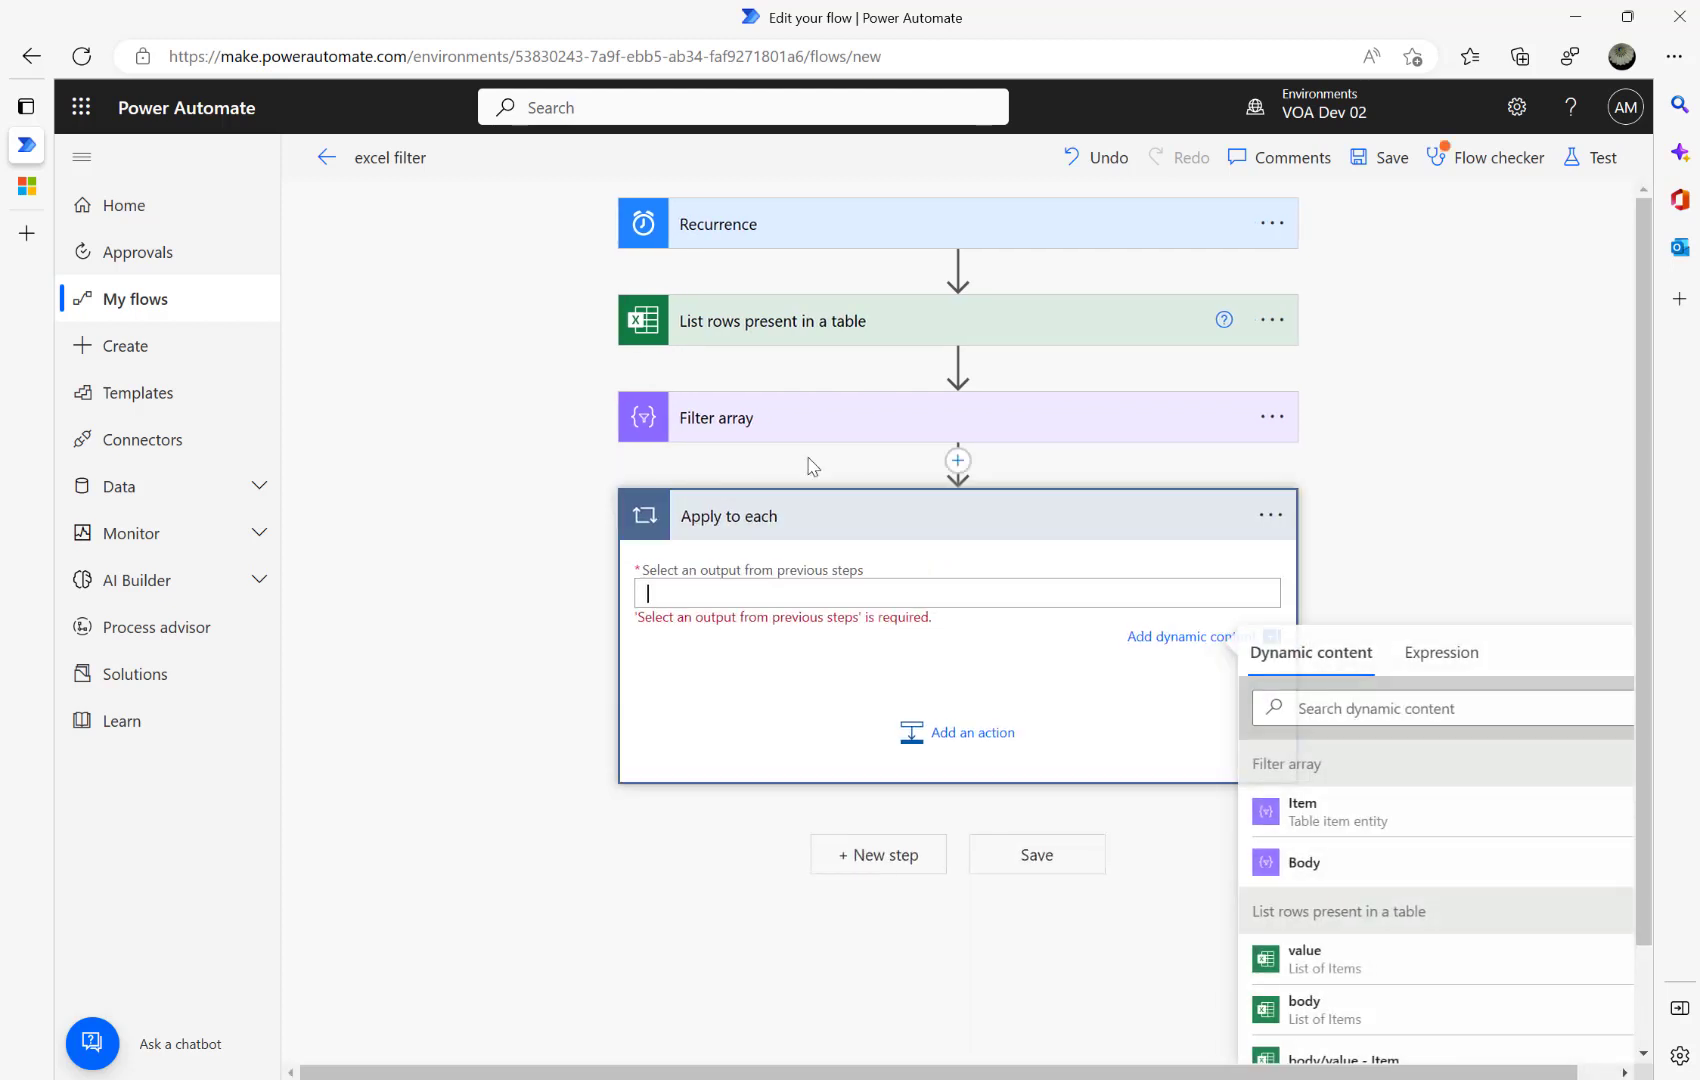
{"action": "left_click", "coordinate": [1304, 866]}
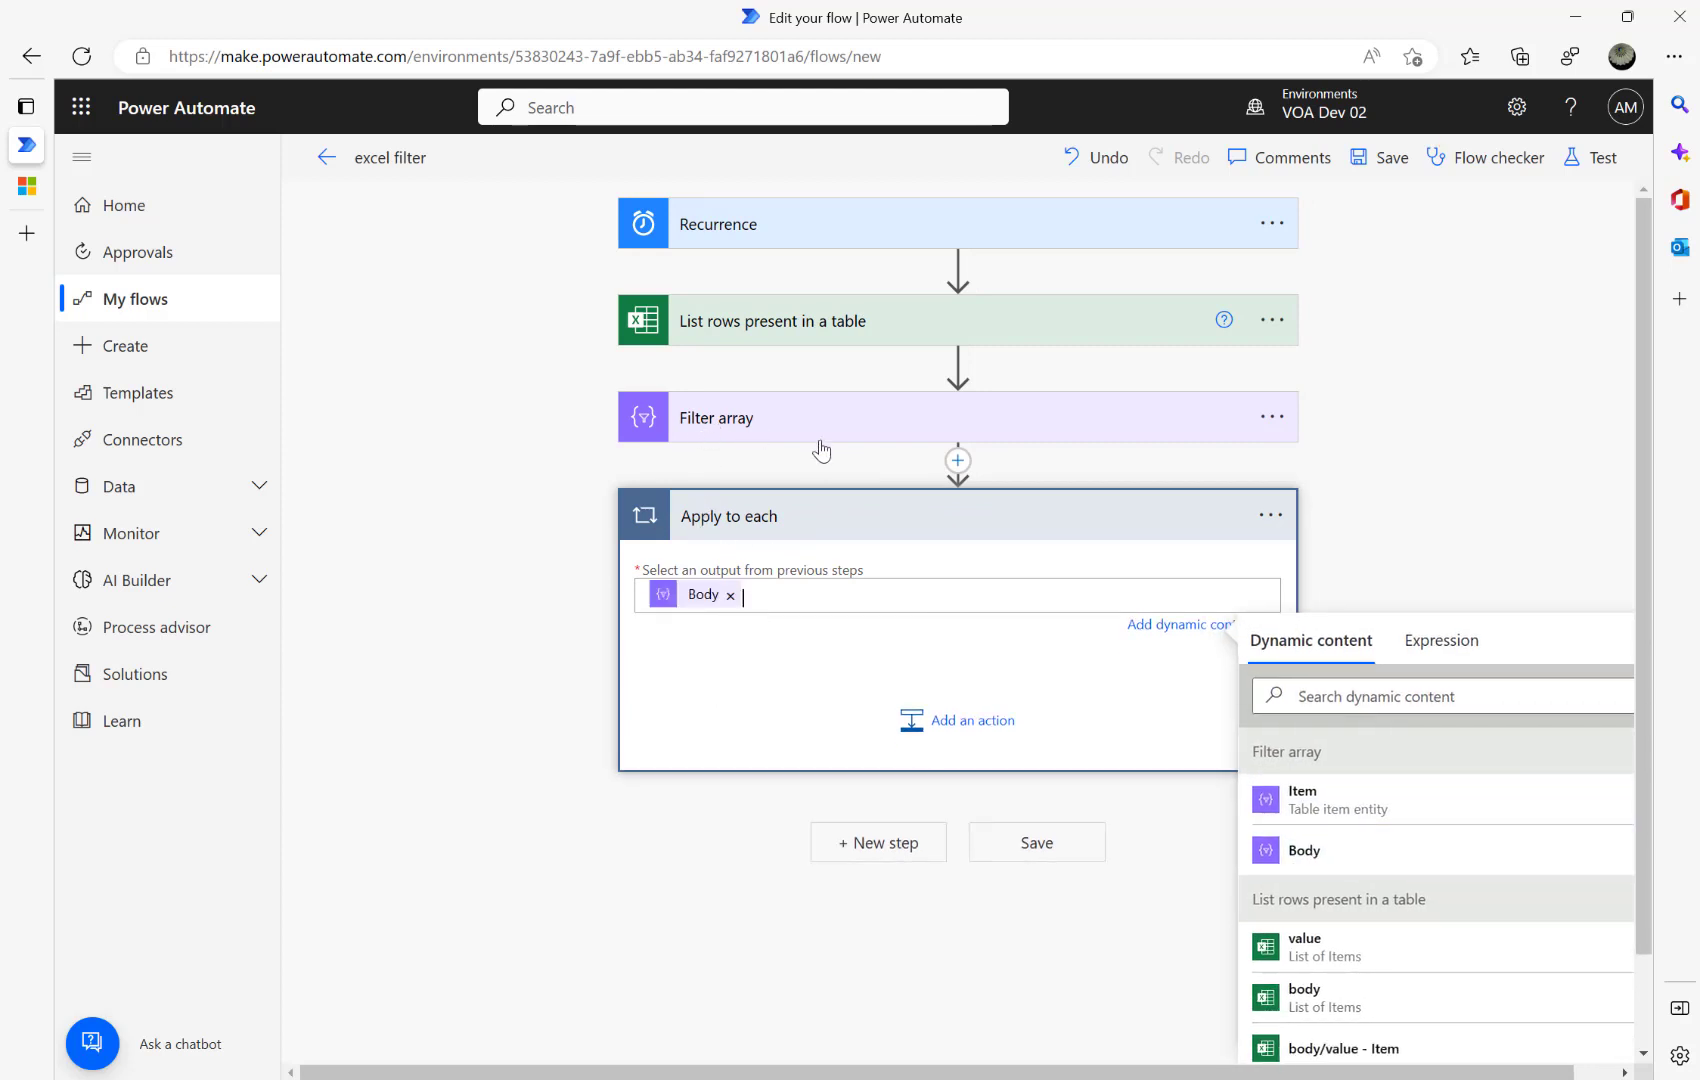
Add a Compose action inside the loop with the expression item()?['DueDate'] as its input.
{"action": "left_click", "coordinate": [947, 750]}
{"action": "type", "text": "com"}
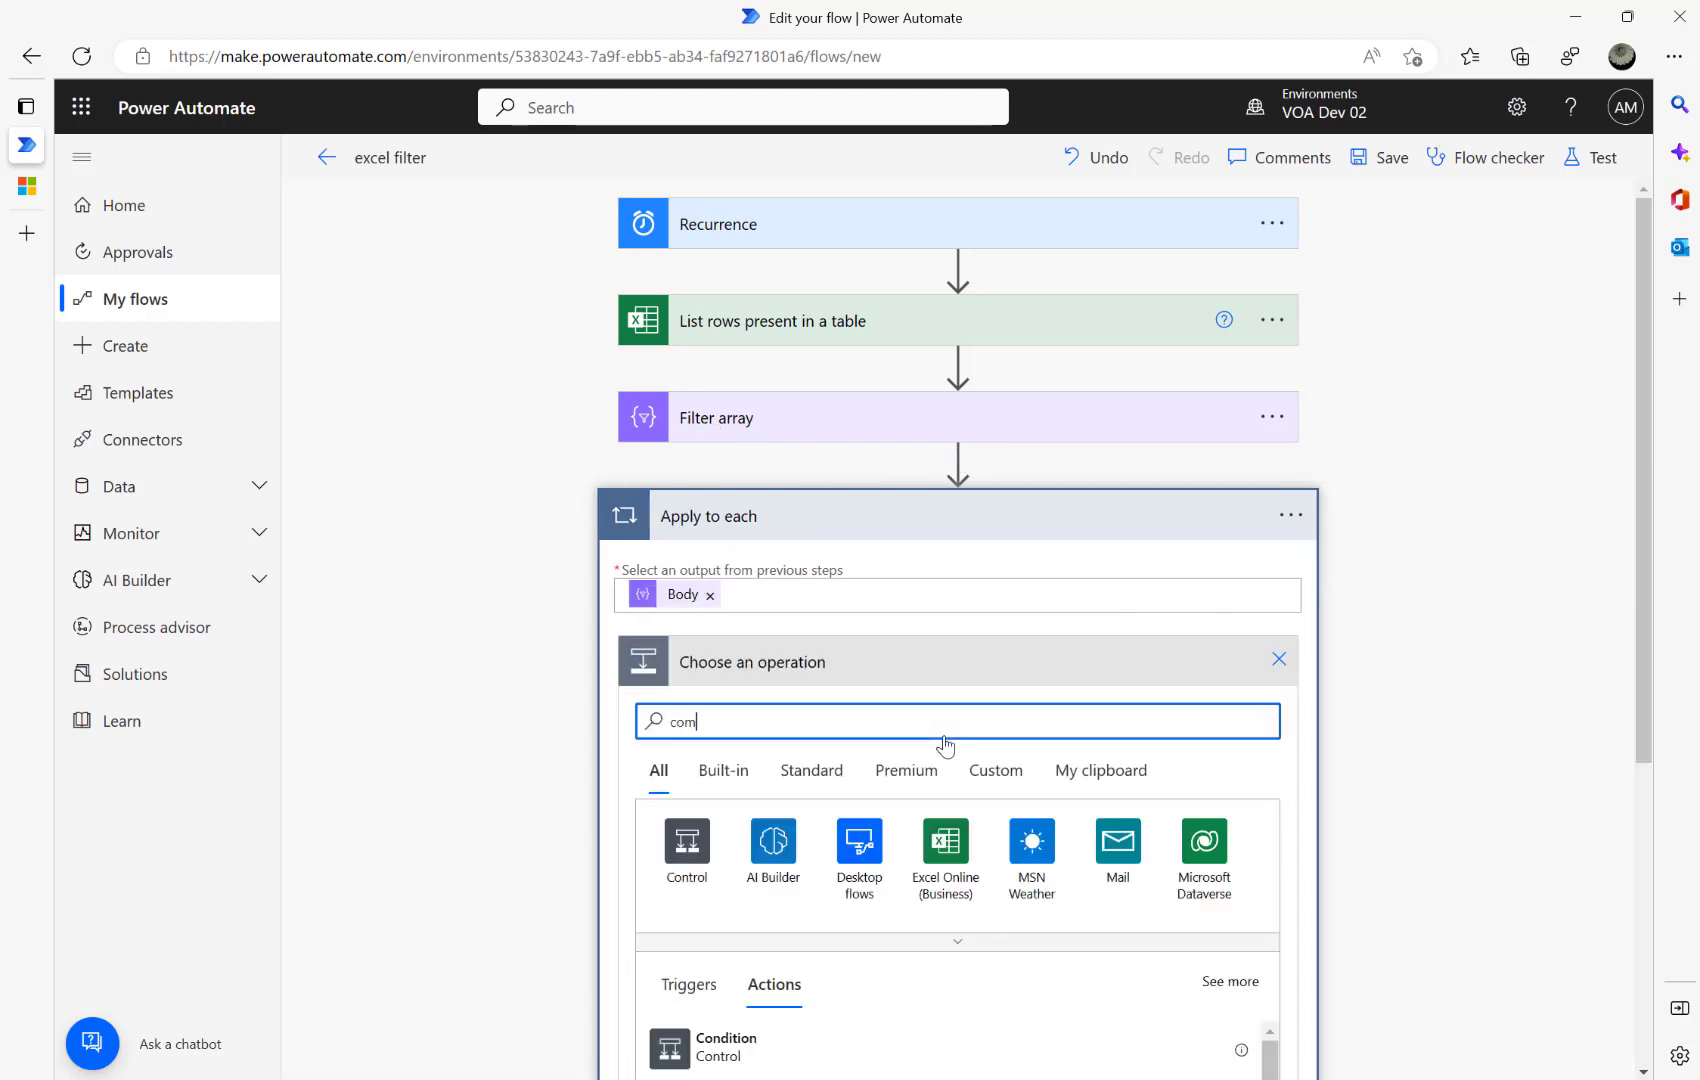
{"action": "left_click", "coordinate": [716, 1043]}
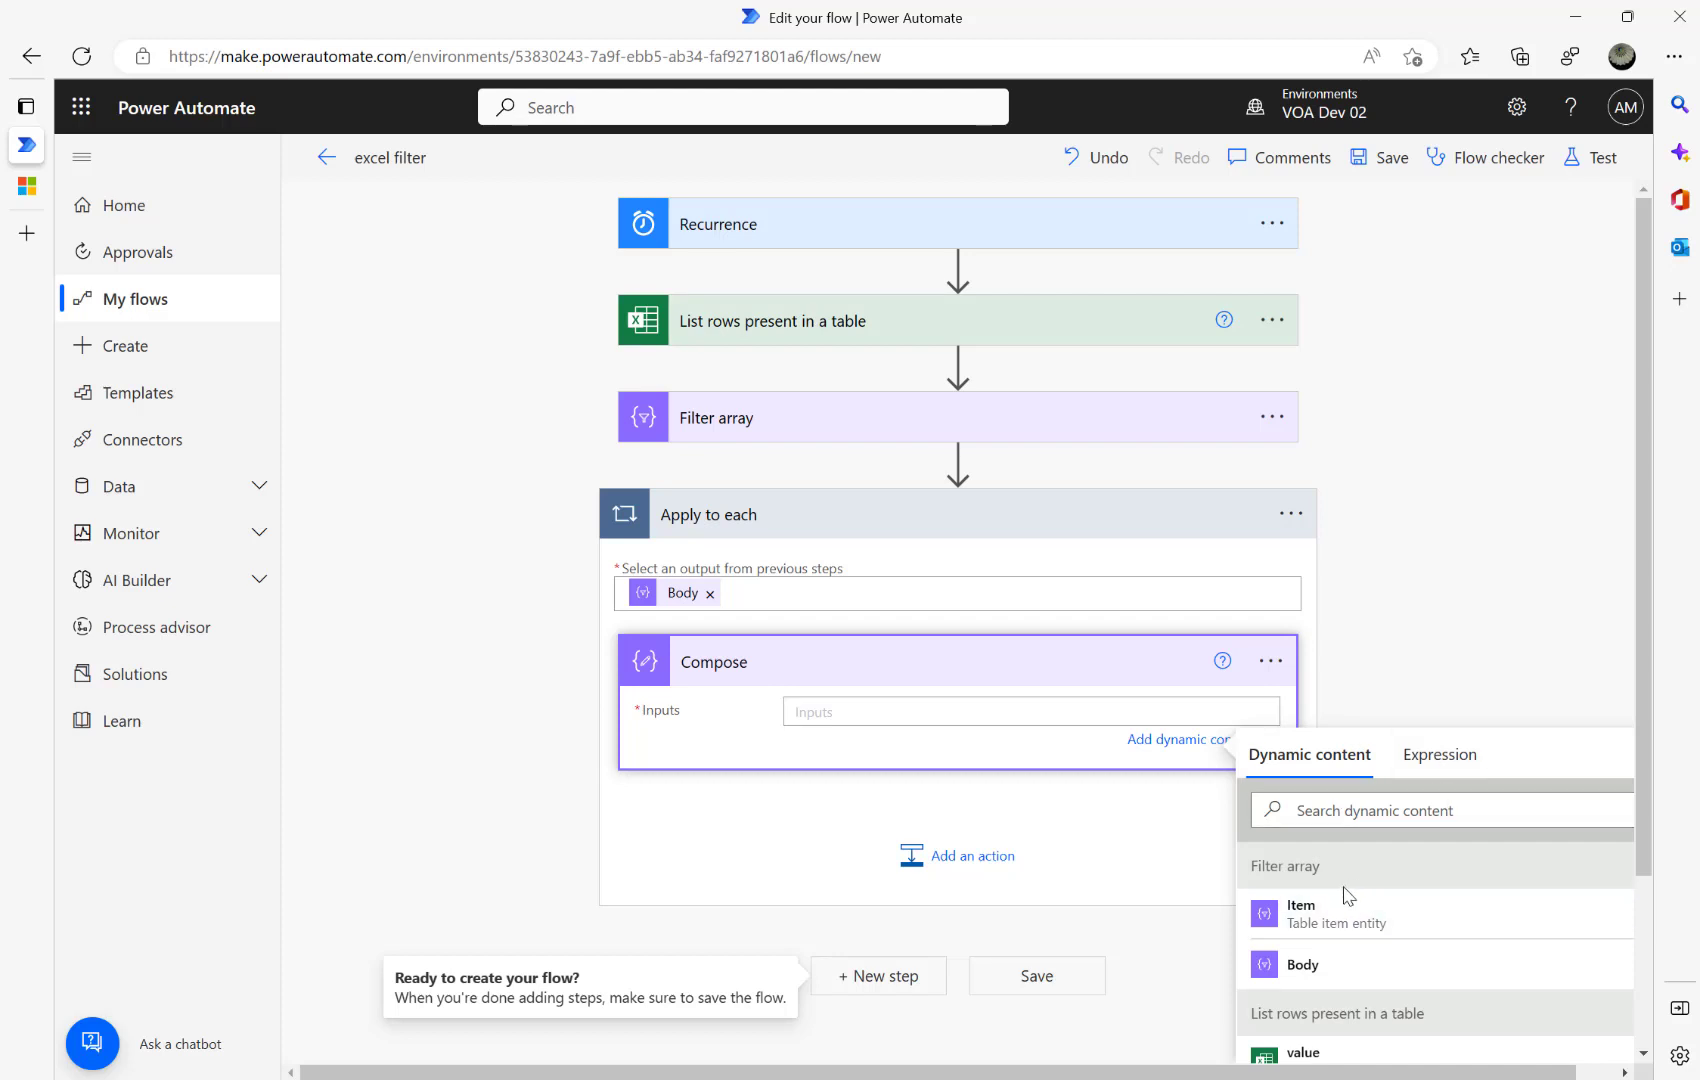
{"action": "left_click", "coordinate": [1440, 756]}
{"action": "type", "text": "item()?"}
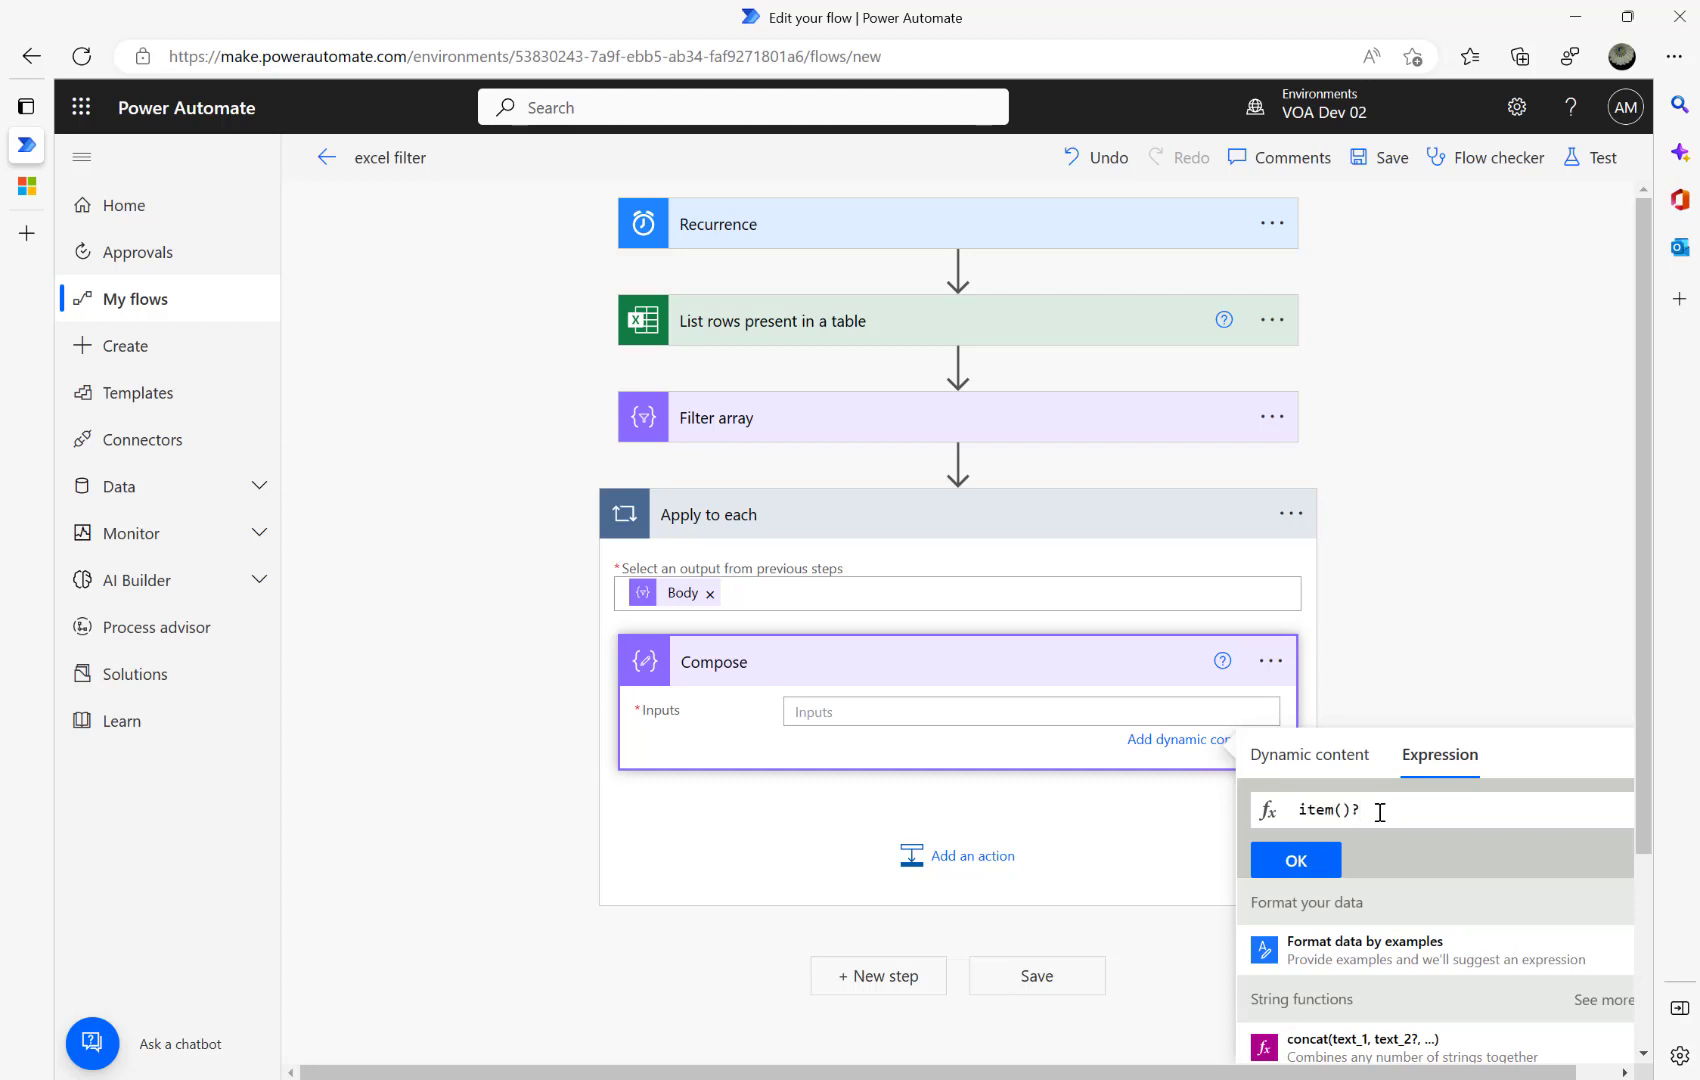
{"action": "type", "text": "['DueDate'"}
{"action": "key", "text": "Home"}
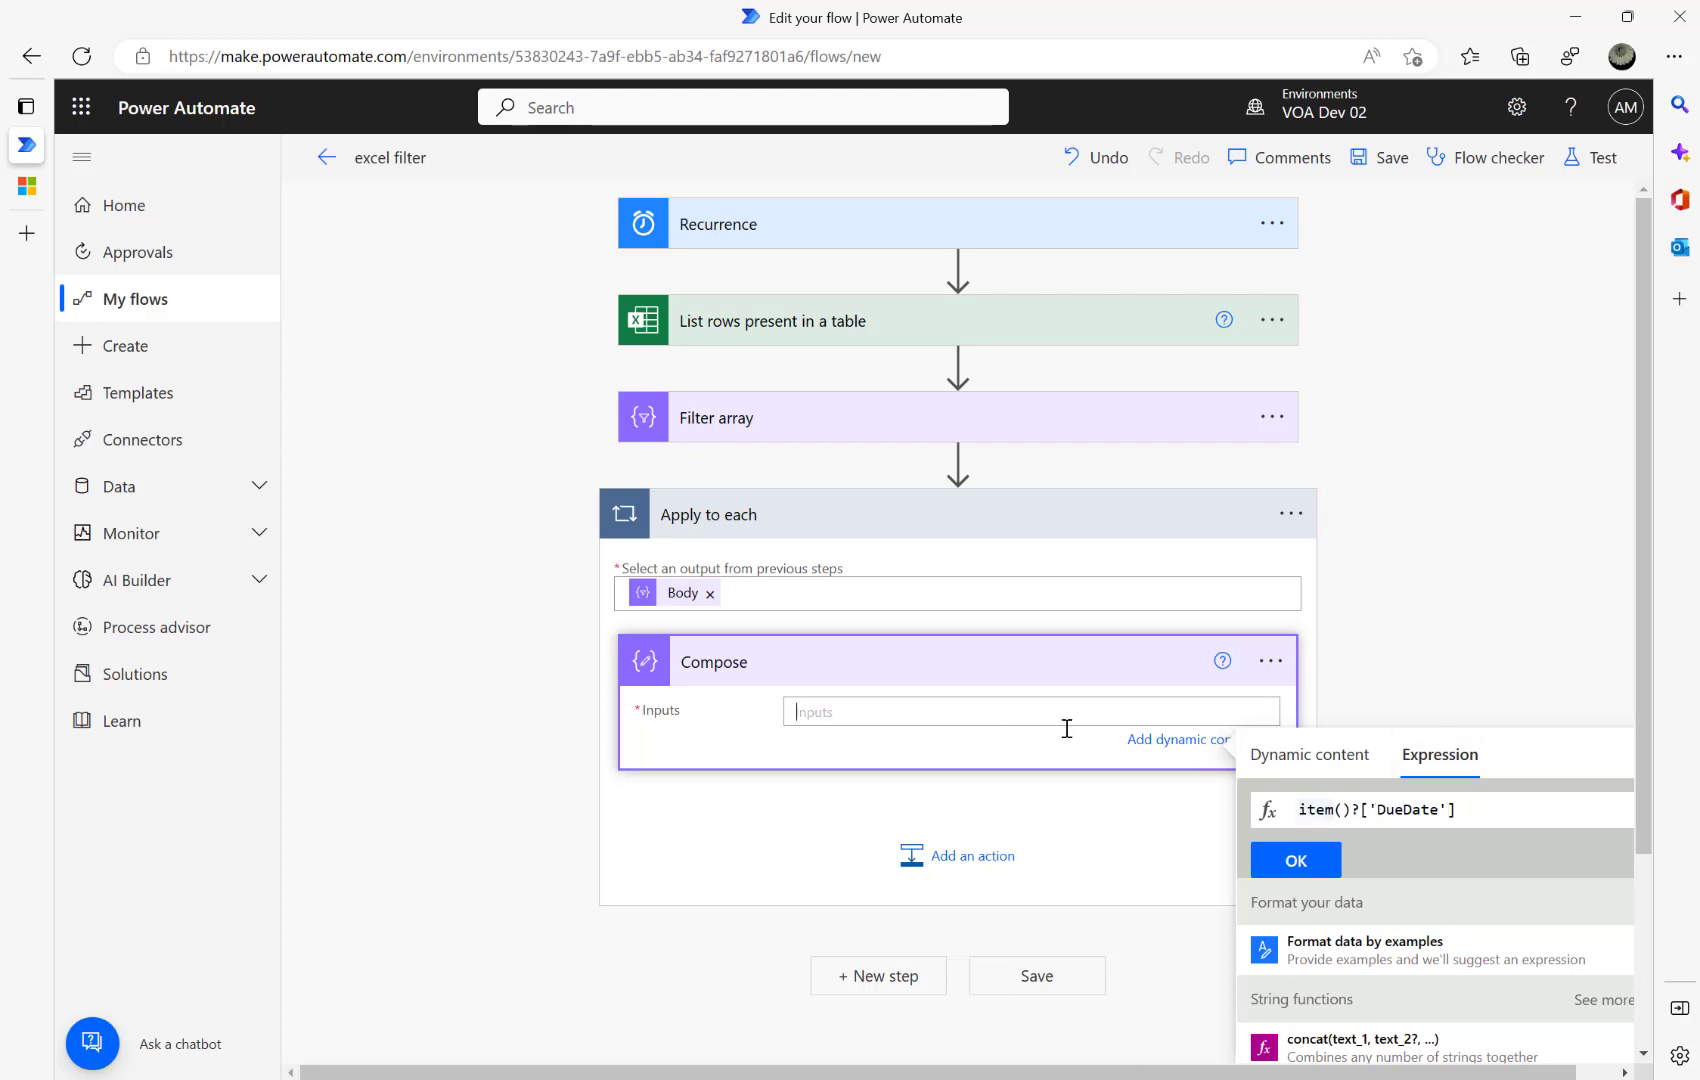
{"action": "left_click", "coordinate": [1297, 858]}
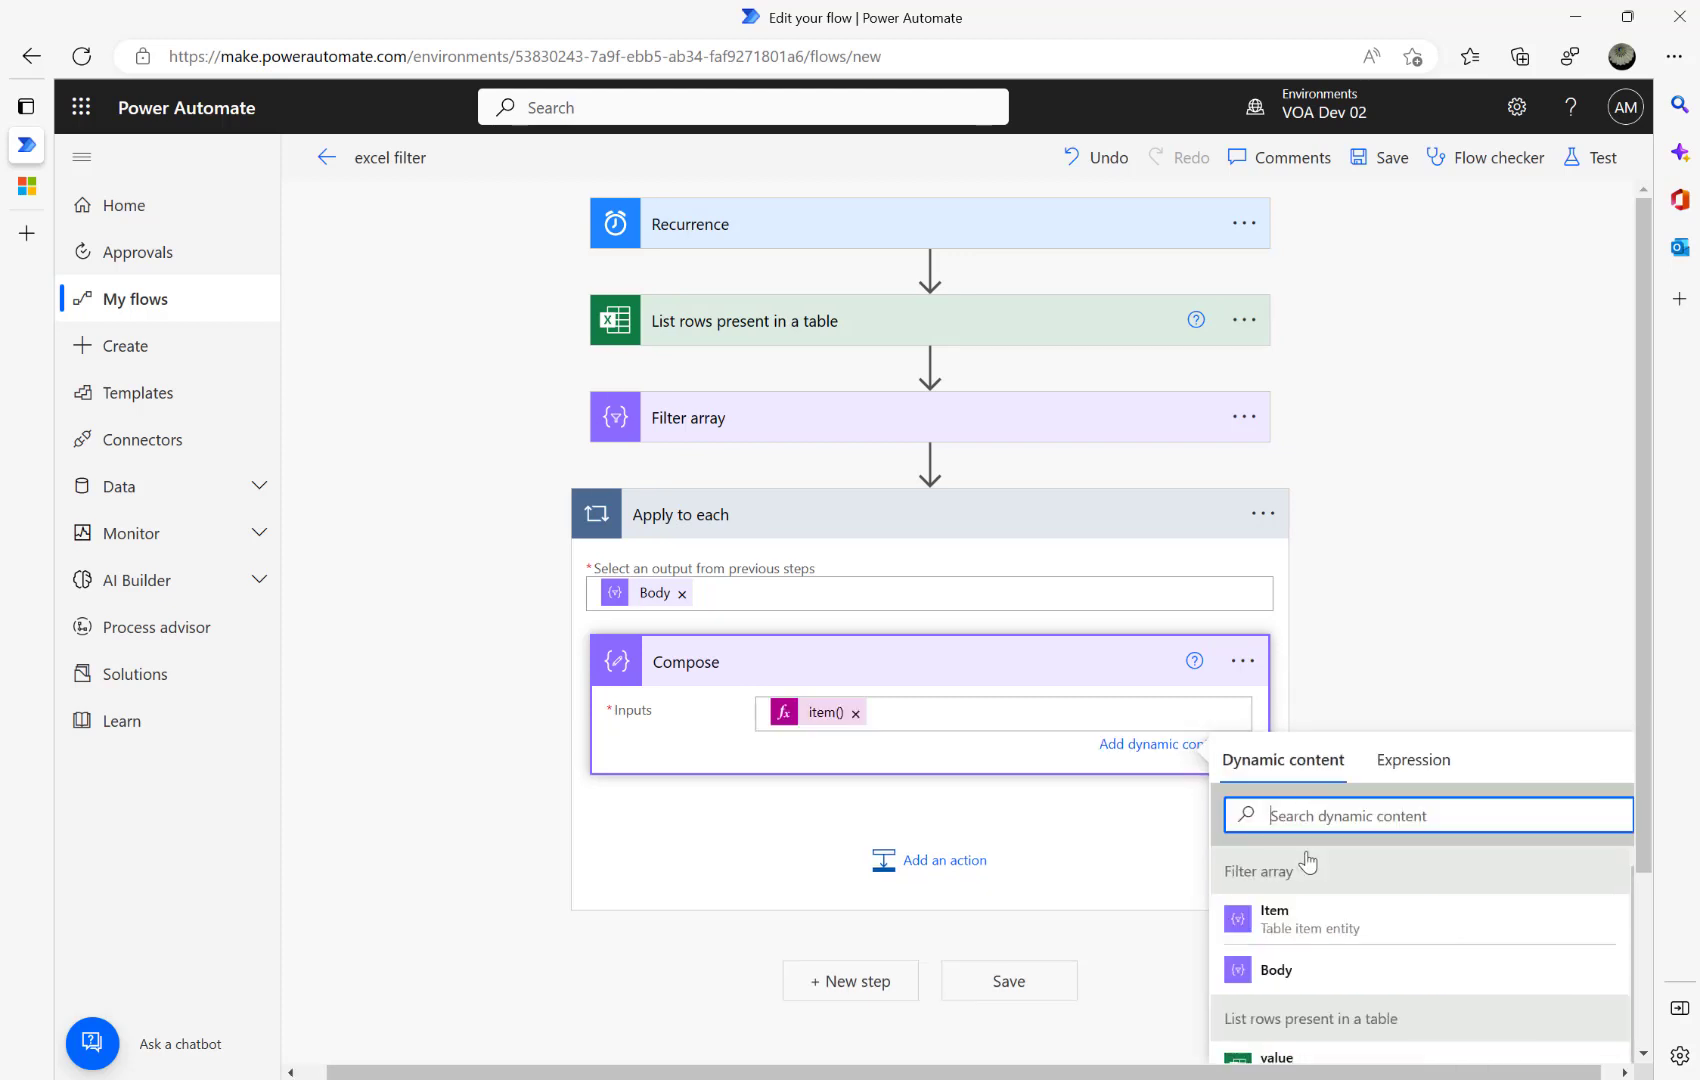
Add a second Compose action inside the loop with the expression item()?['Name'] as its input.
{"action": "left_click", "coordinate": [899, 866]}
{"action": "type", "text": "co,pose"}
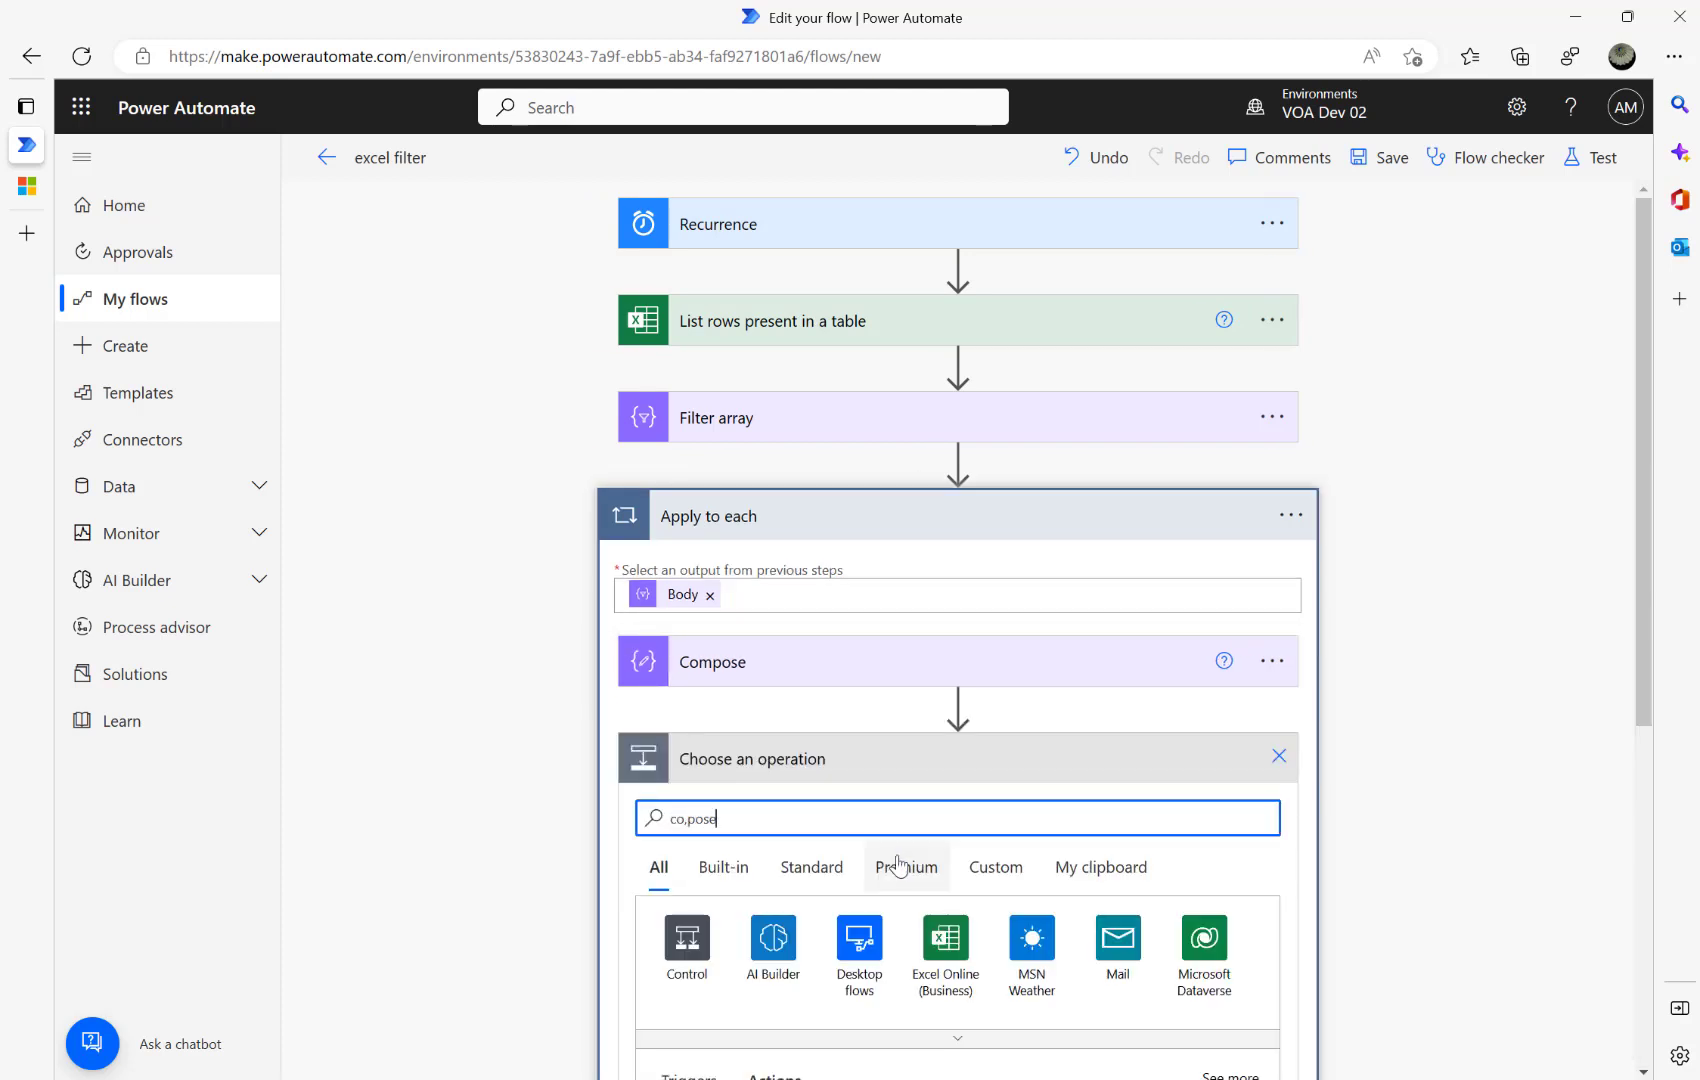
{"action": "left_click", "coordinate": [733, 1000]}
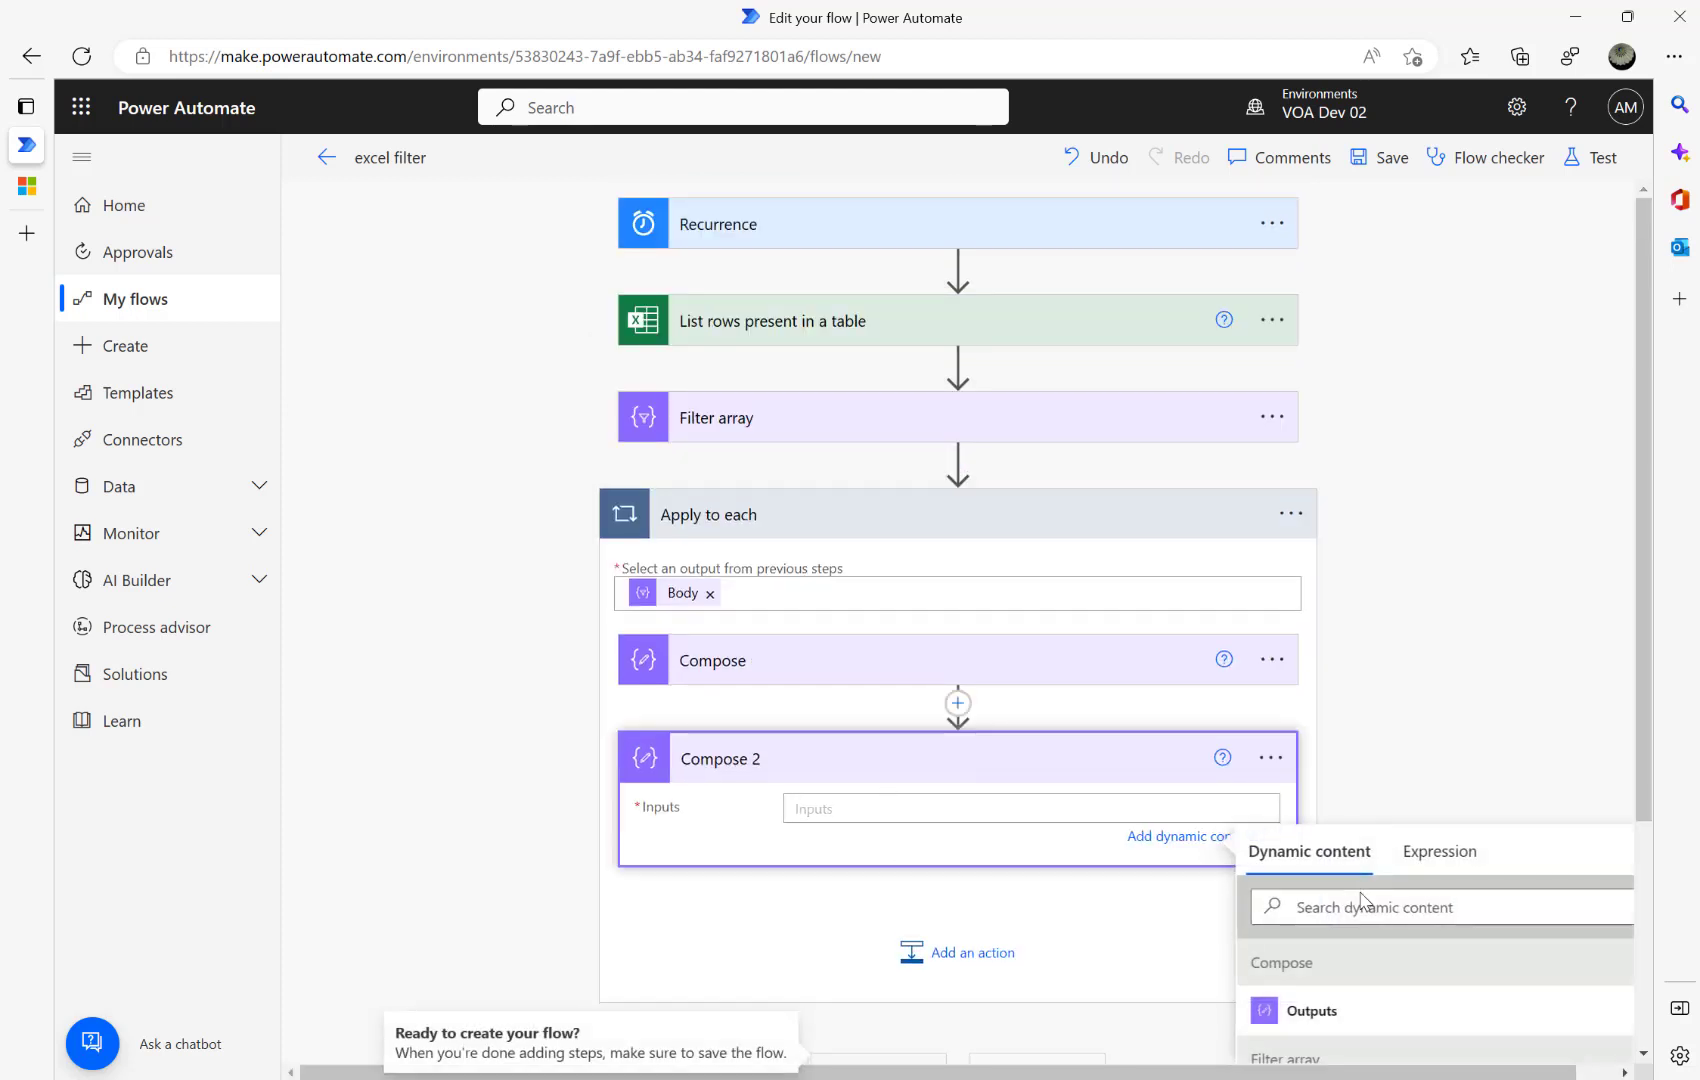
{"action": "left_click", "coordinate": [1440, 851]}
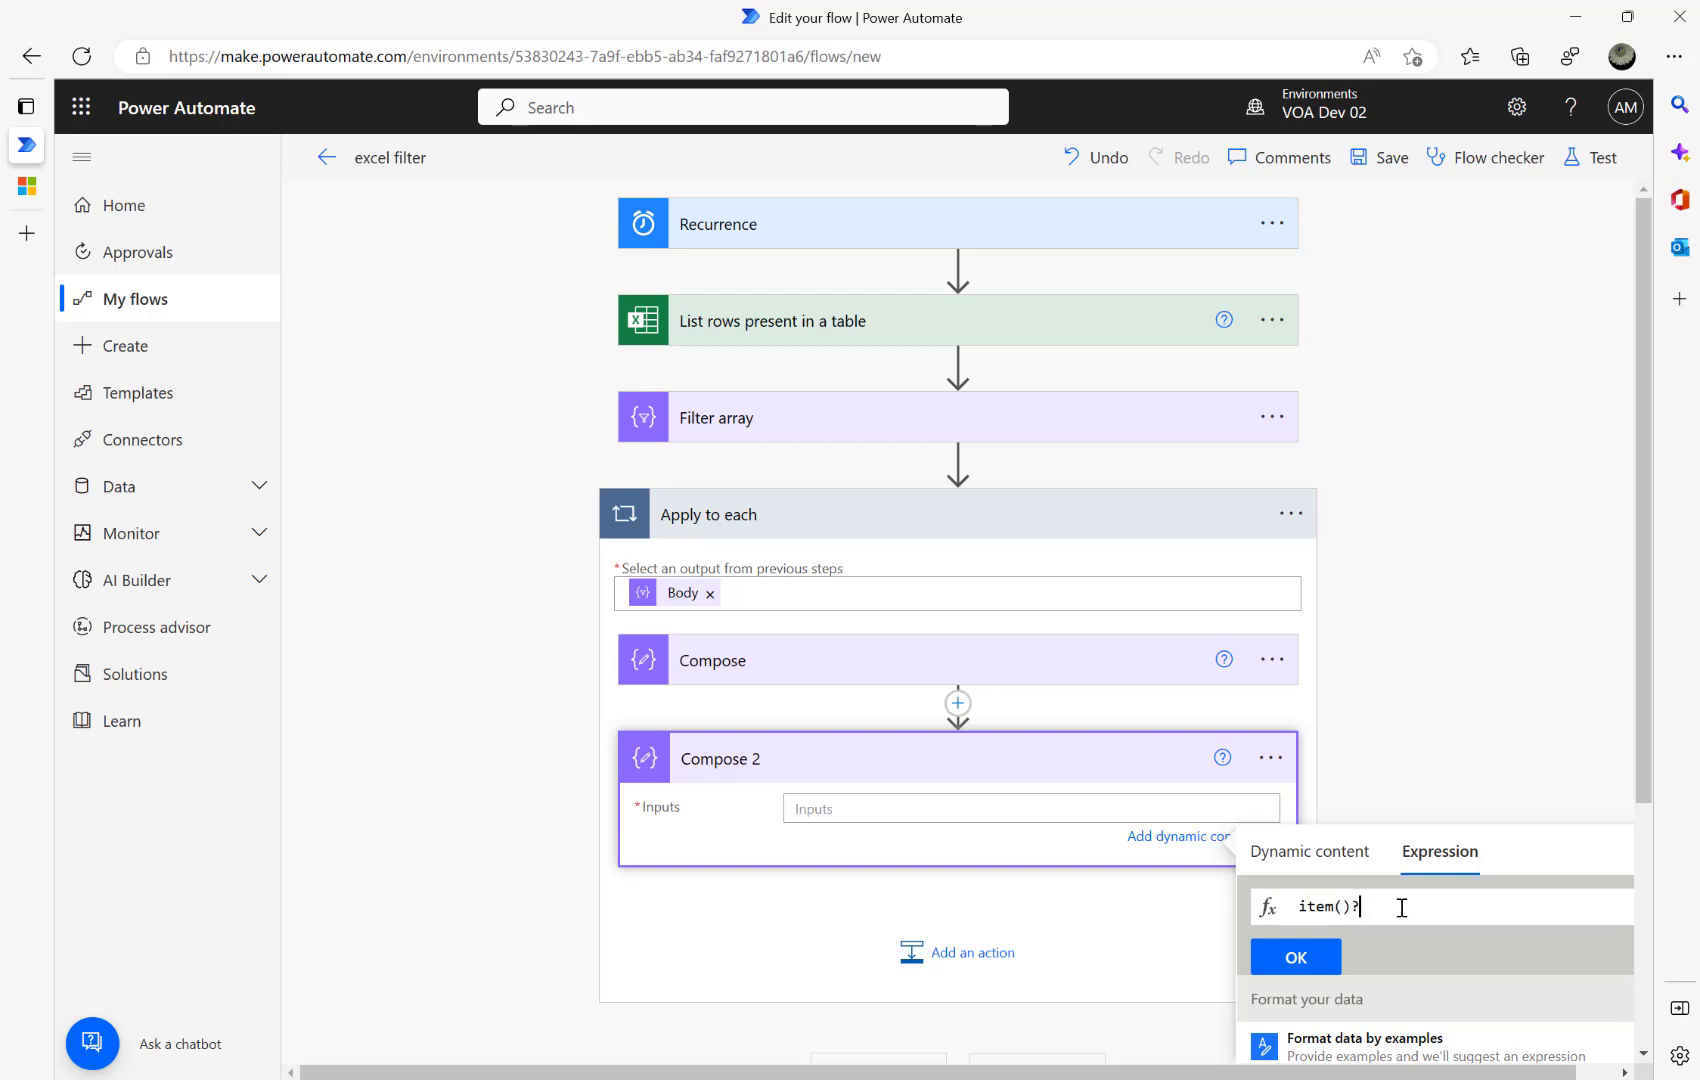
{"action": "type", "text": "item()?['Name'"}
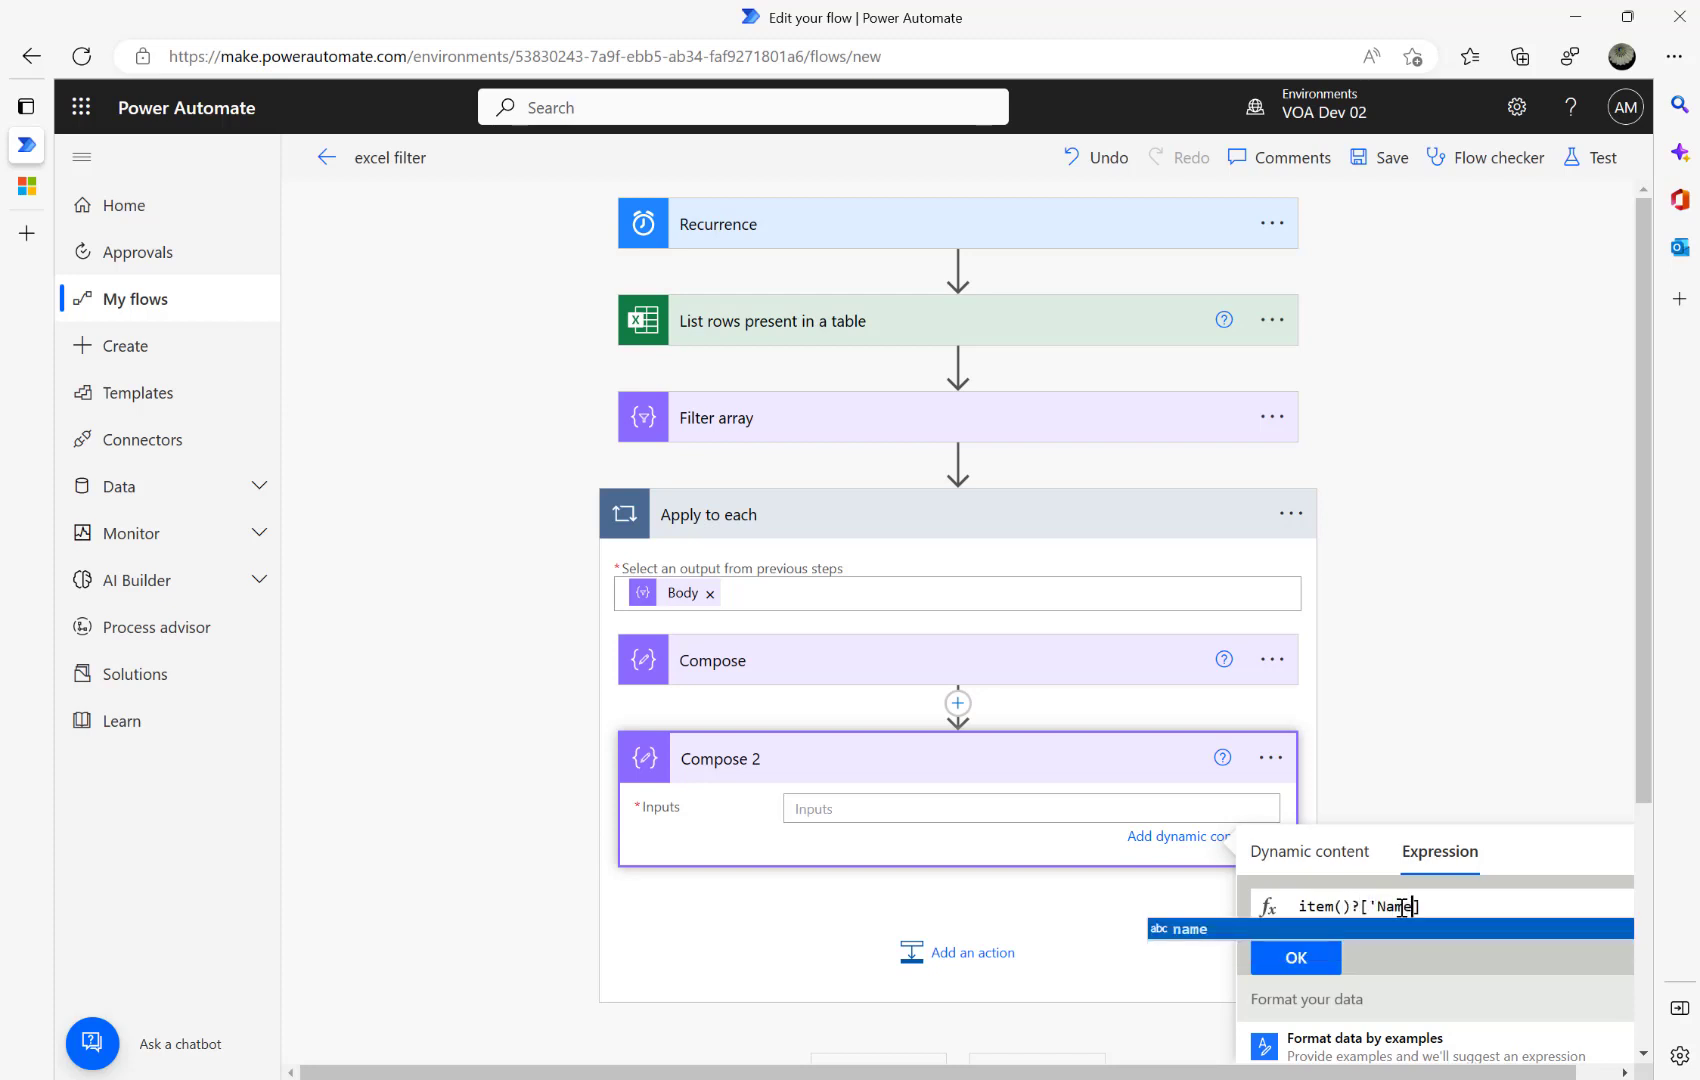
{"action": "left_click", "coordinate": [1302, 957]}
Save the flow and run a manual test of it.
{"action": "left_click", "coordinate": [1590, 152]}
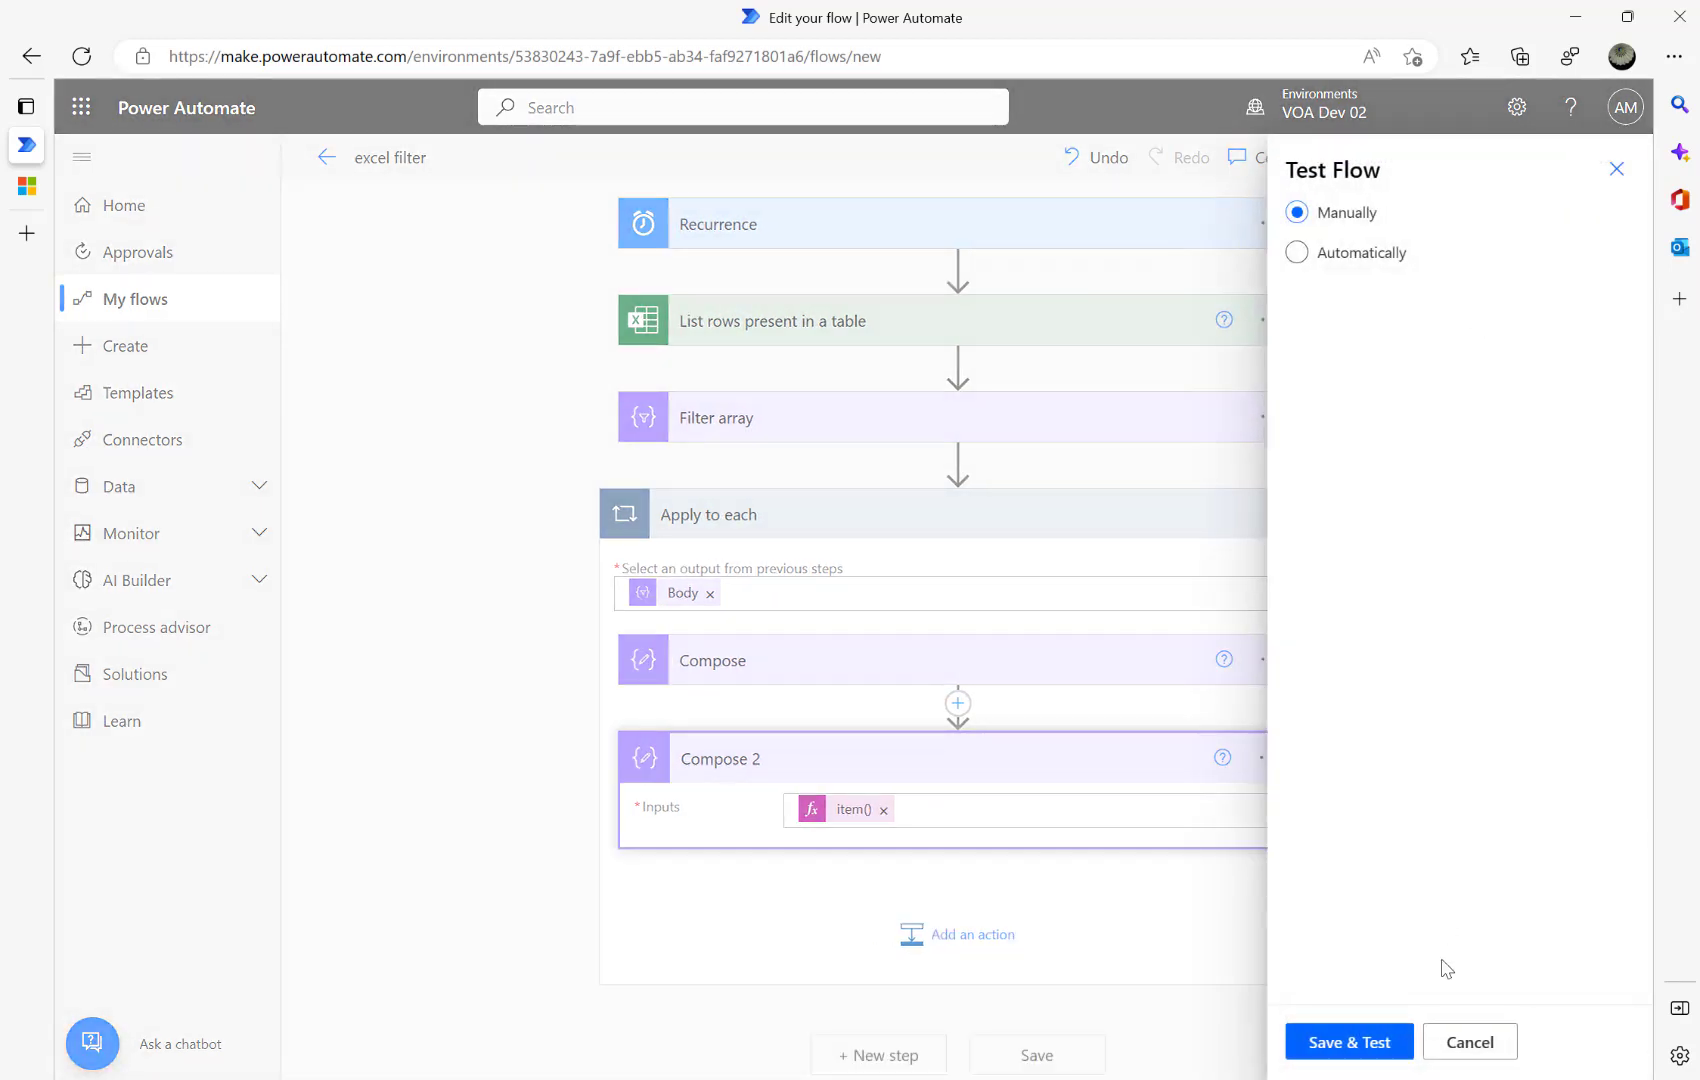
{"action": "left_click", "coordinate": [1362, 1045]}
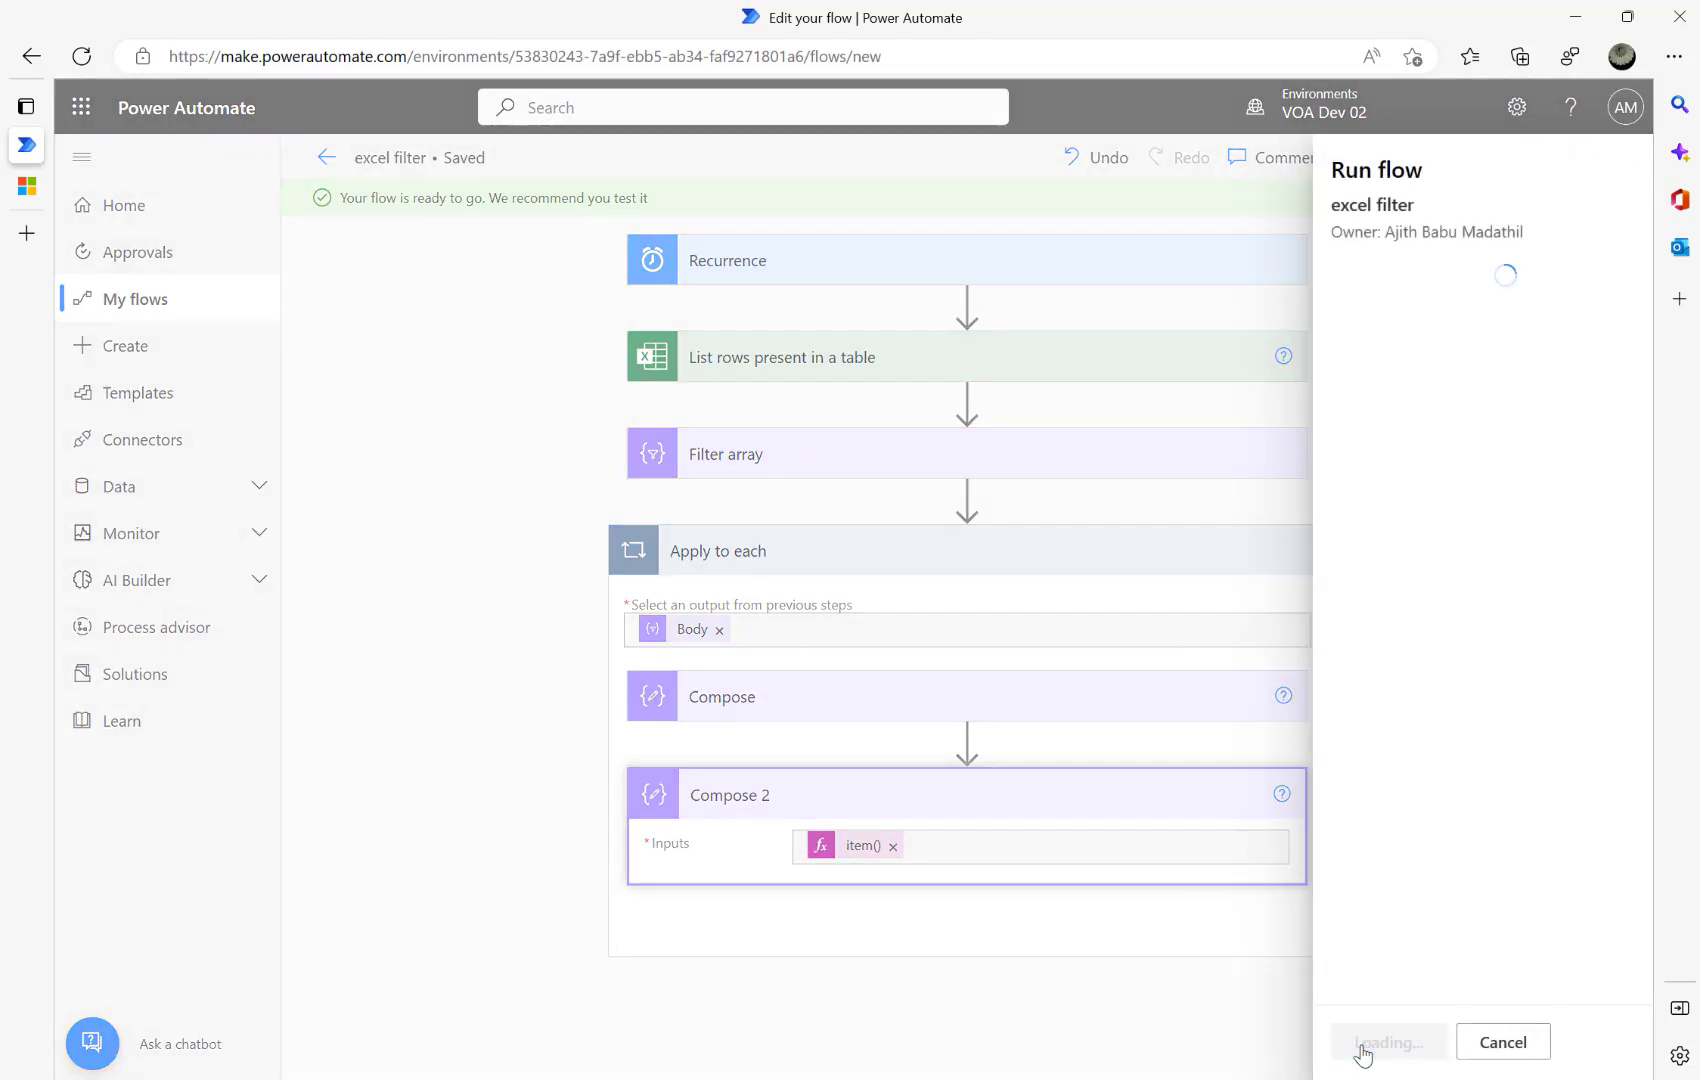
{"action": "left_click", "coordinate": [1362, 1045]}
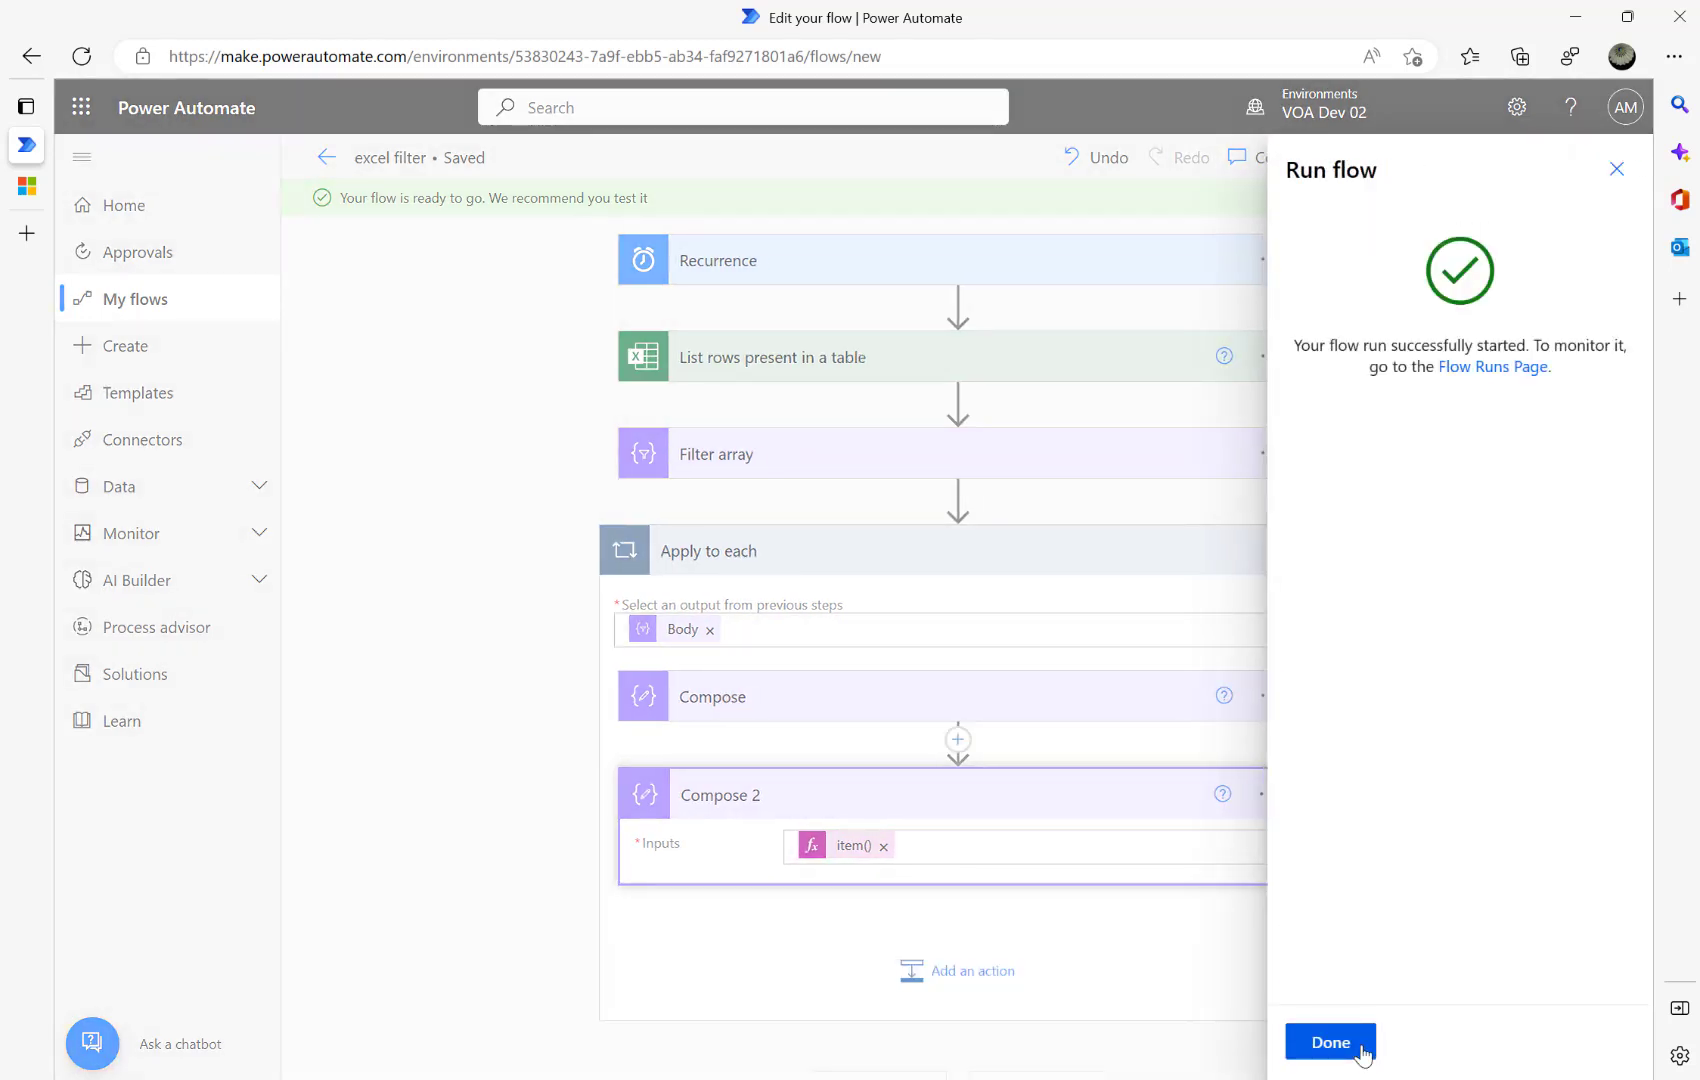
{"action": "left_click", "coordinate": [1331, 1043]}
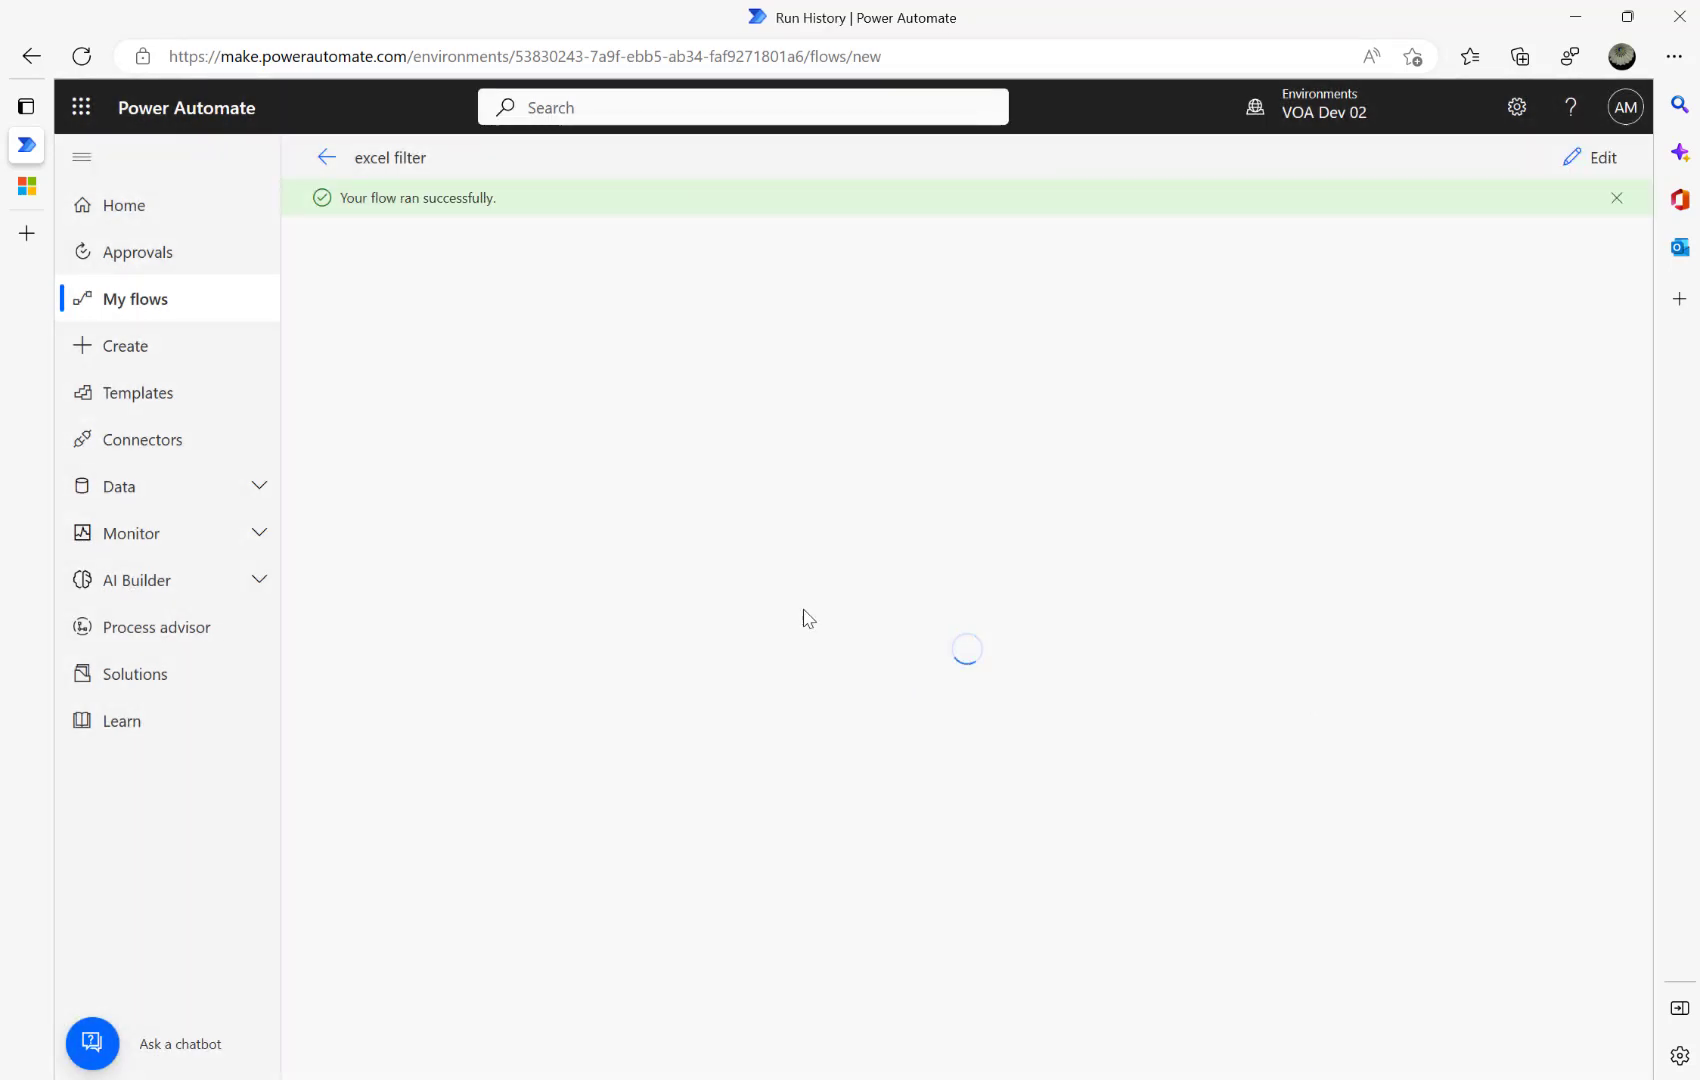
Expand Apply to each and Filter array in the test run and examine the raw outputs of Filter array.
{"action": "left_click", "coordinate": [823, 582]}
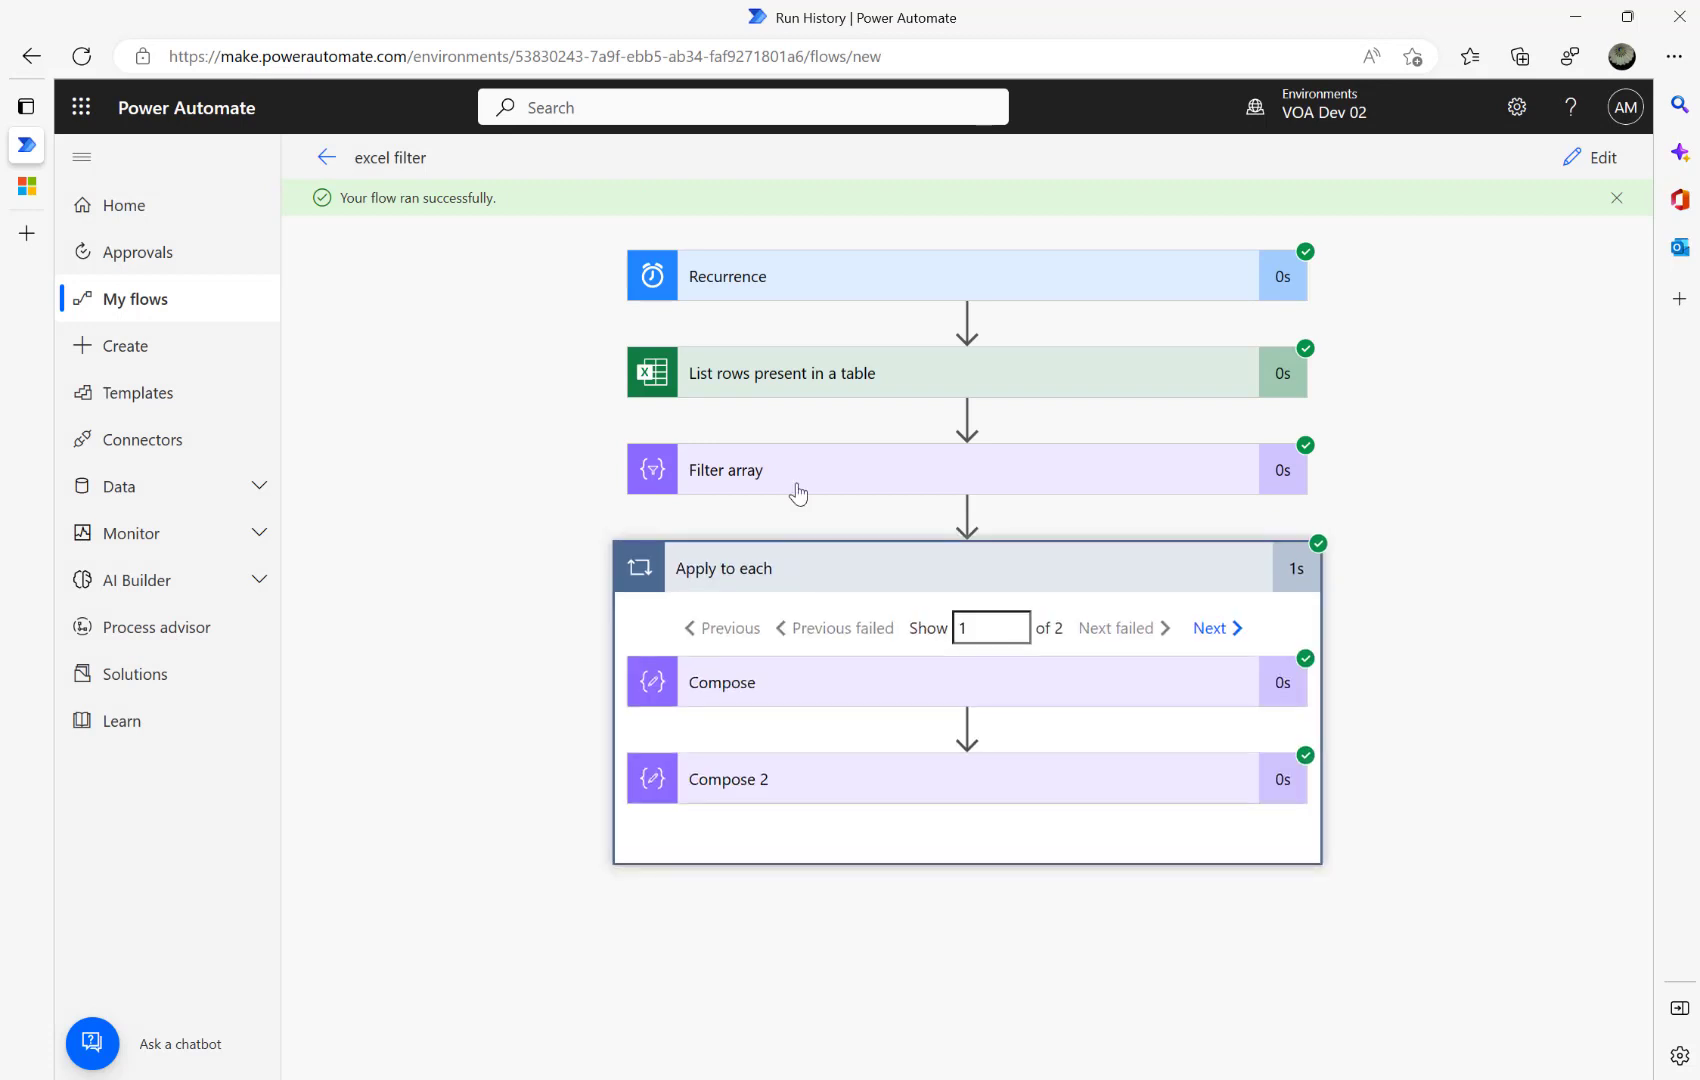
{"action": "left_click", "coordinate": [797, 489]}
{"action": "scroll", "coordinate": [797, 493], "scroll_direction": "down", "scroll_amount": 3}
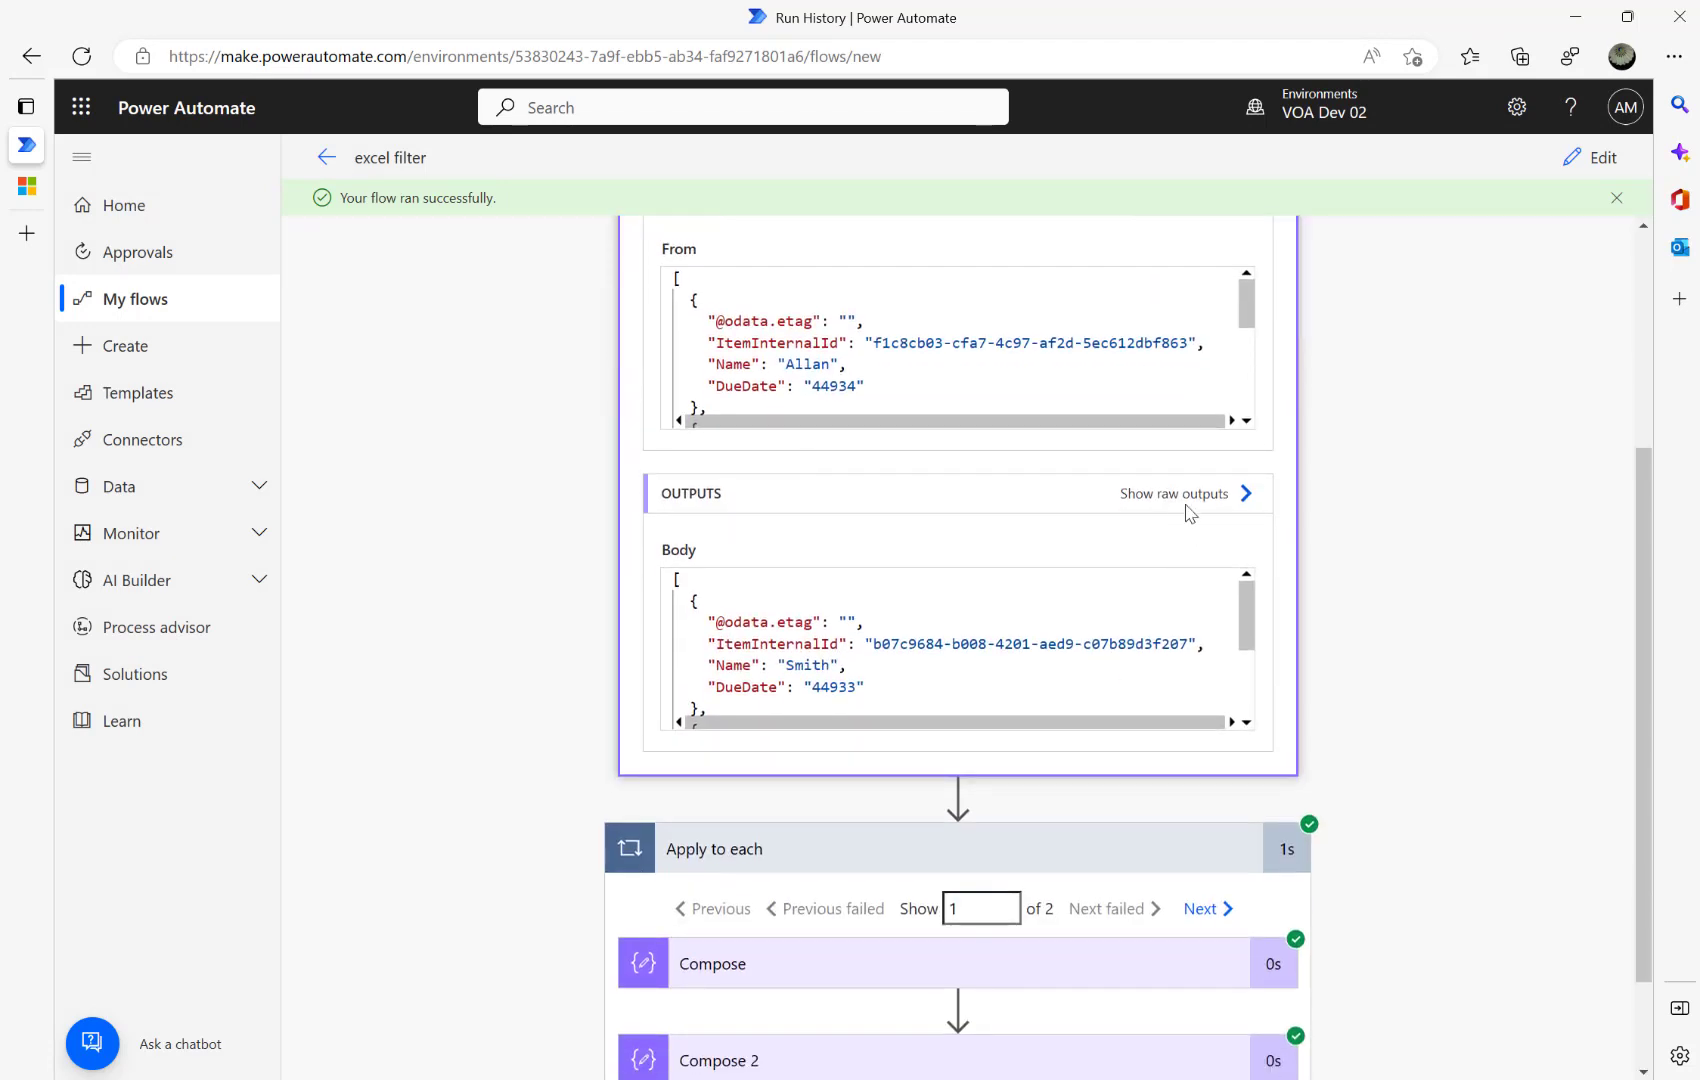
{"action": "left_click", "coordinate": [1180, 500]}
{"action": "left_click_drag", "start_coordinate": [1118, 297], "coordinate": [1259, 483]}
{"action": "left_click", "coordinate": [1597, 169]}
{"action": "scroll", "coordinate": [486, 668], "scroll_direction": "down", "scroll_amount": 1}
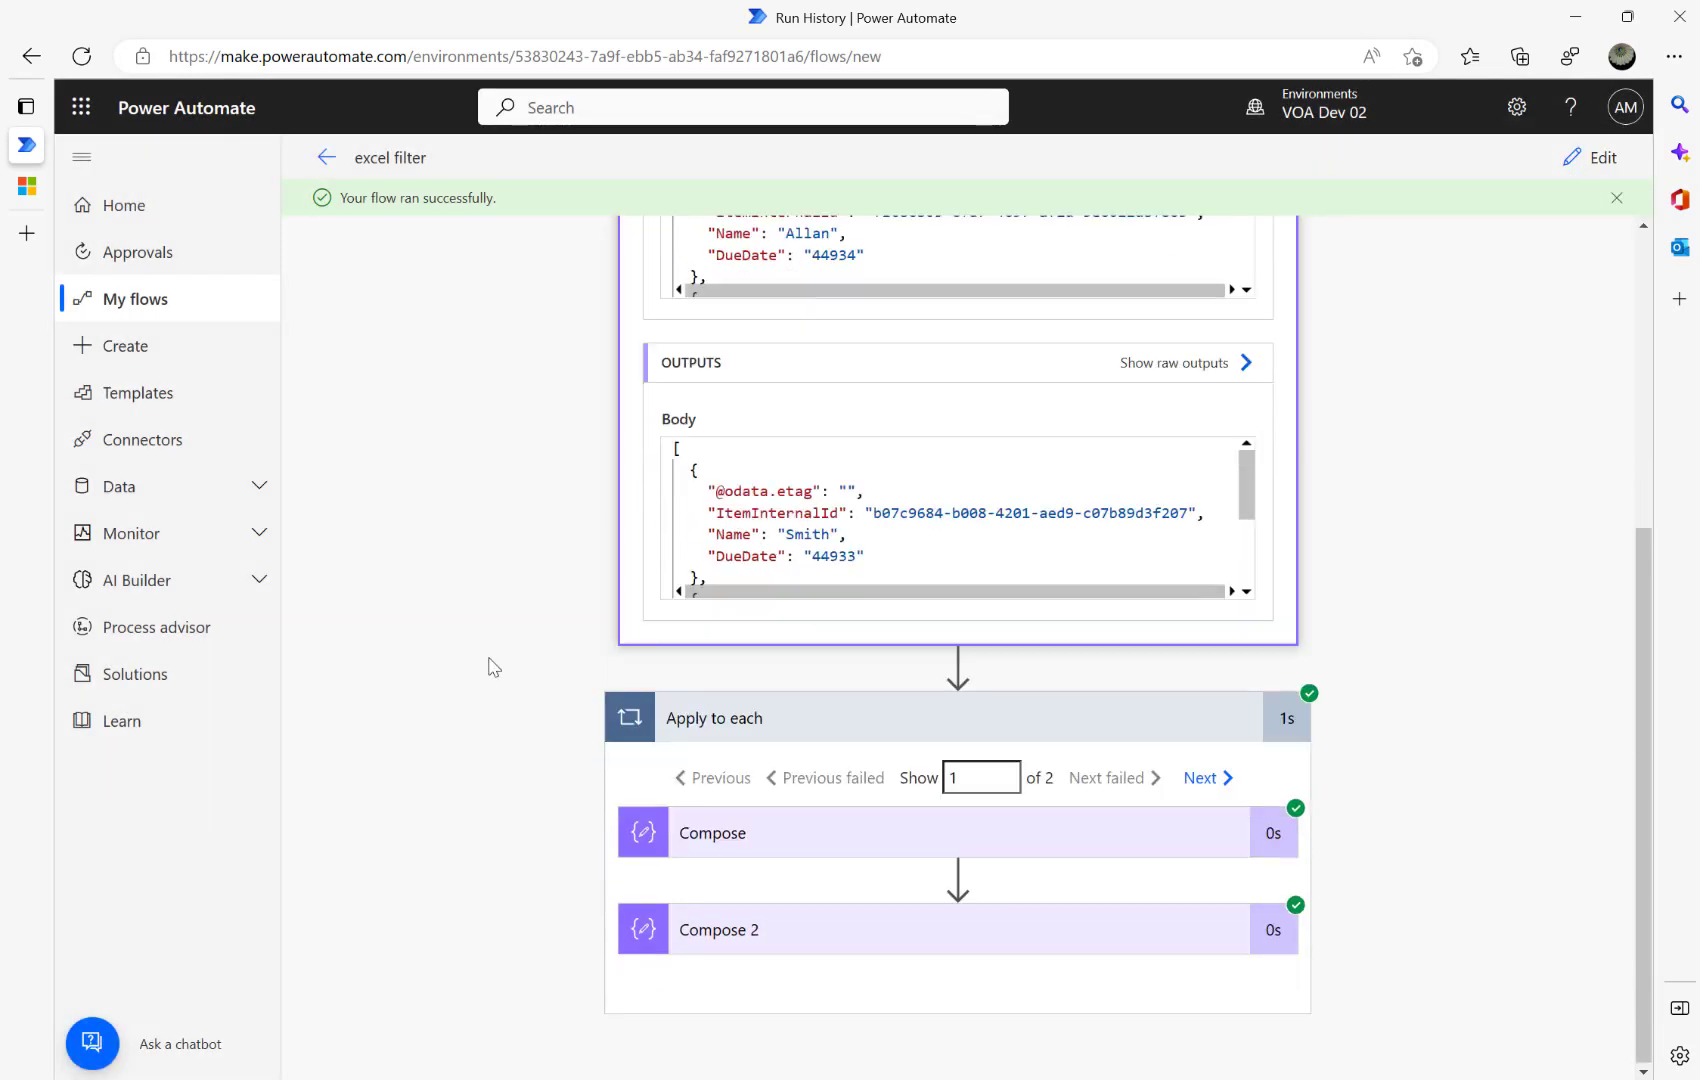
Check the inputs and outputs of Compose and Compose 2 for the first iteration of Apply to each.
{"action": "left_click", "coordinate": [848, 830]}
{"action": "left_click_drag", "start_coordinate": [626, 699], "coordinate": [546, 700]}
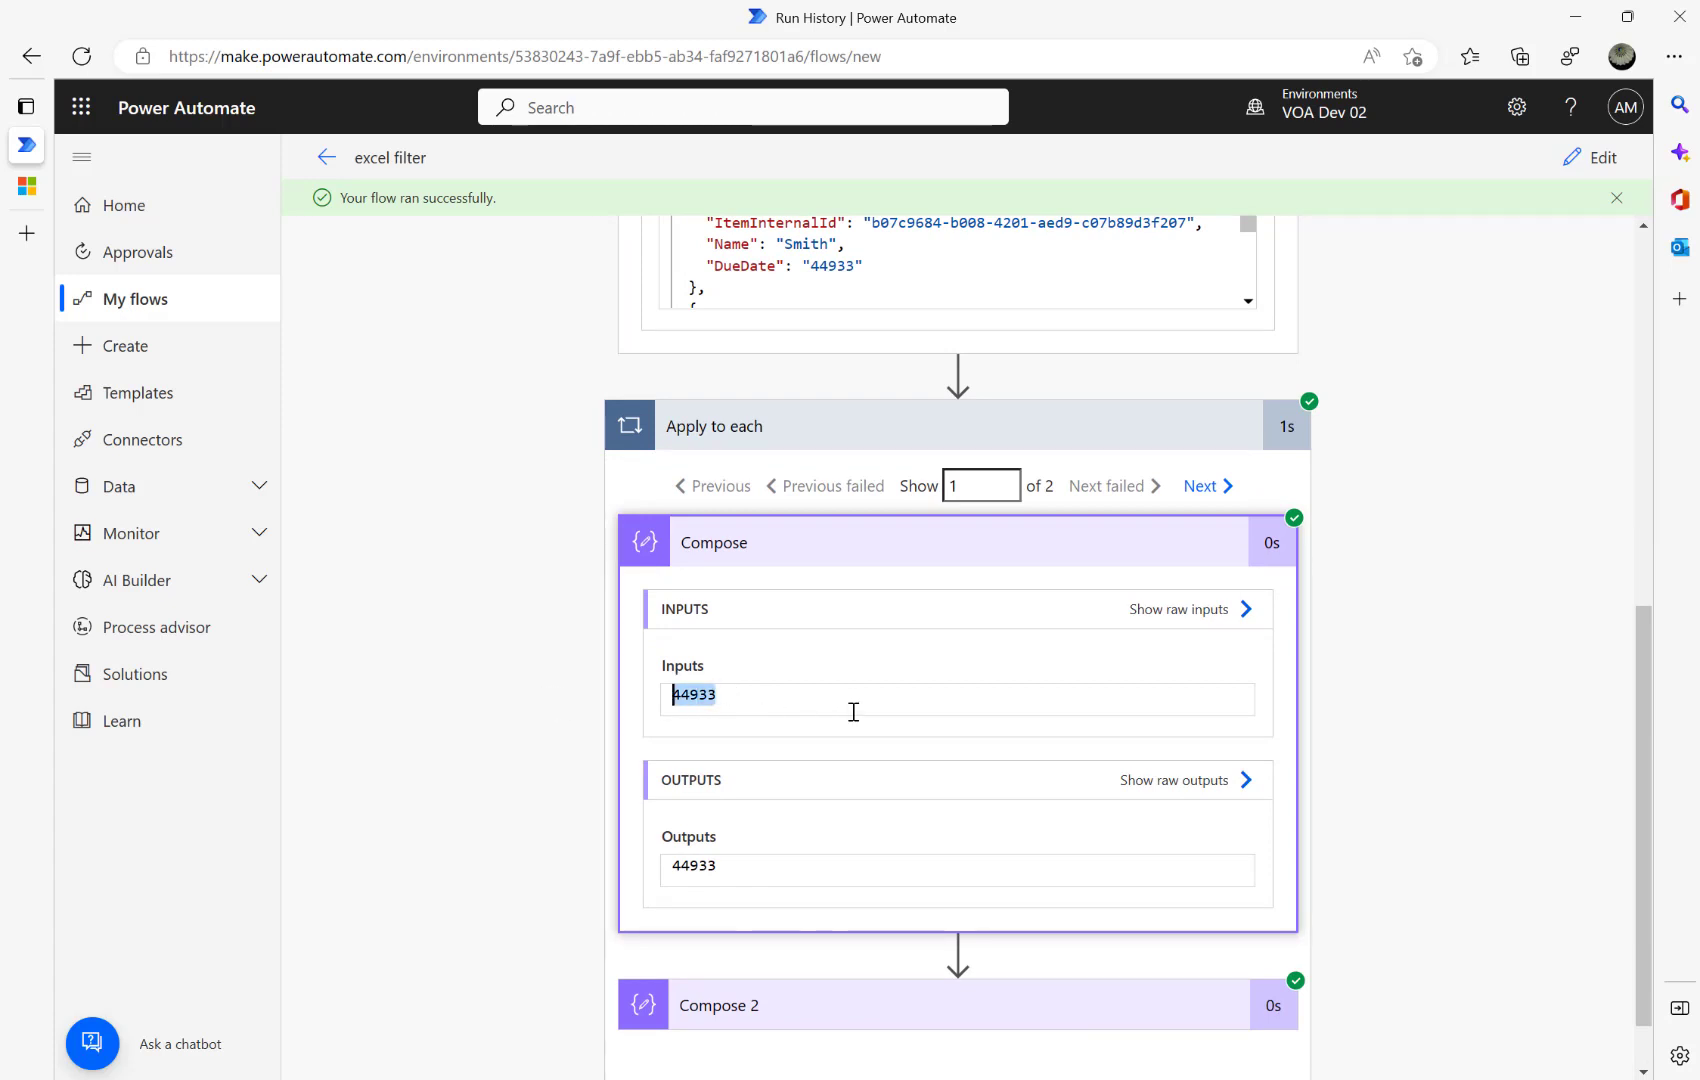
{"action": "scroll", "coordinate": [840, 550], "scroll_direction": "up", "scroll_amount": 3}
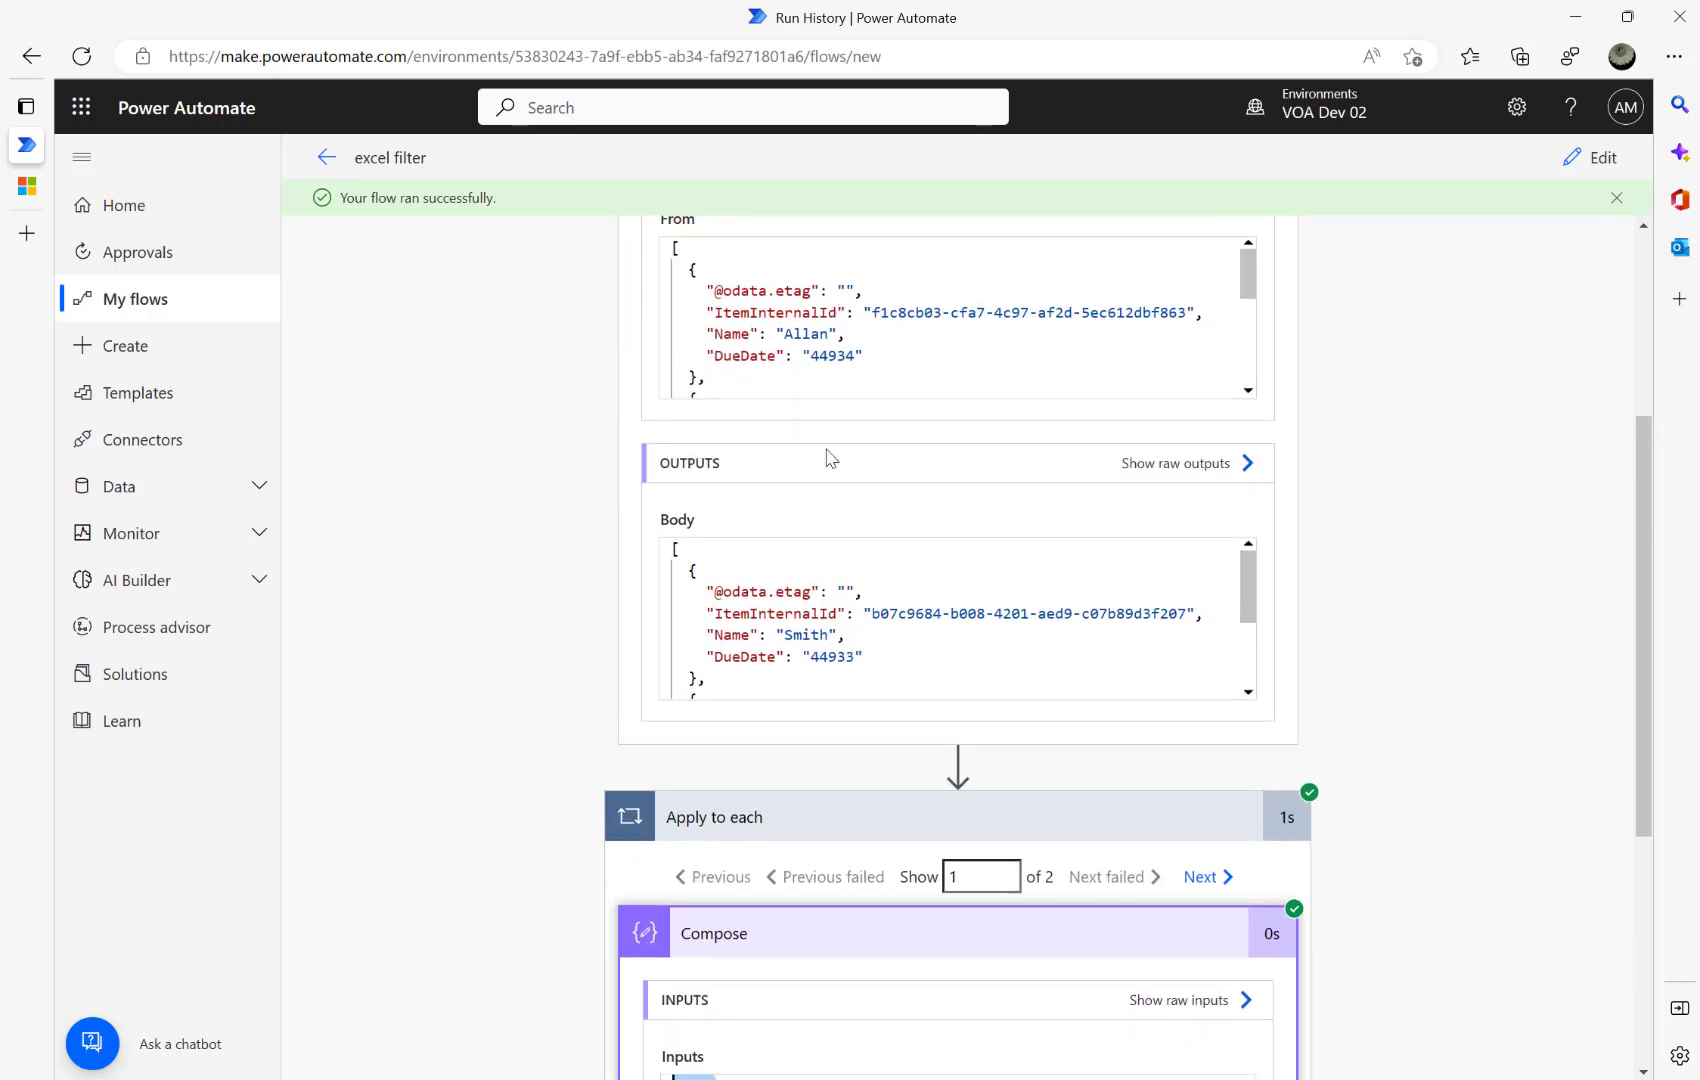
{"action": "scroll", "coordinate": [759, 750], "scroll_direction": "down", "scroll_amount": 3}
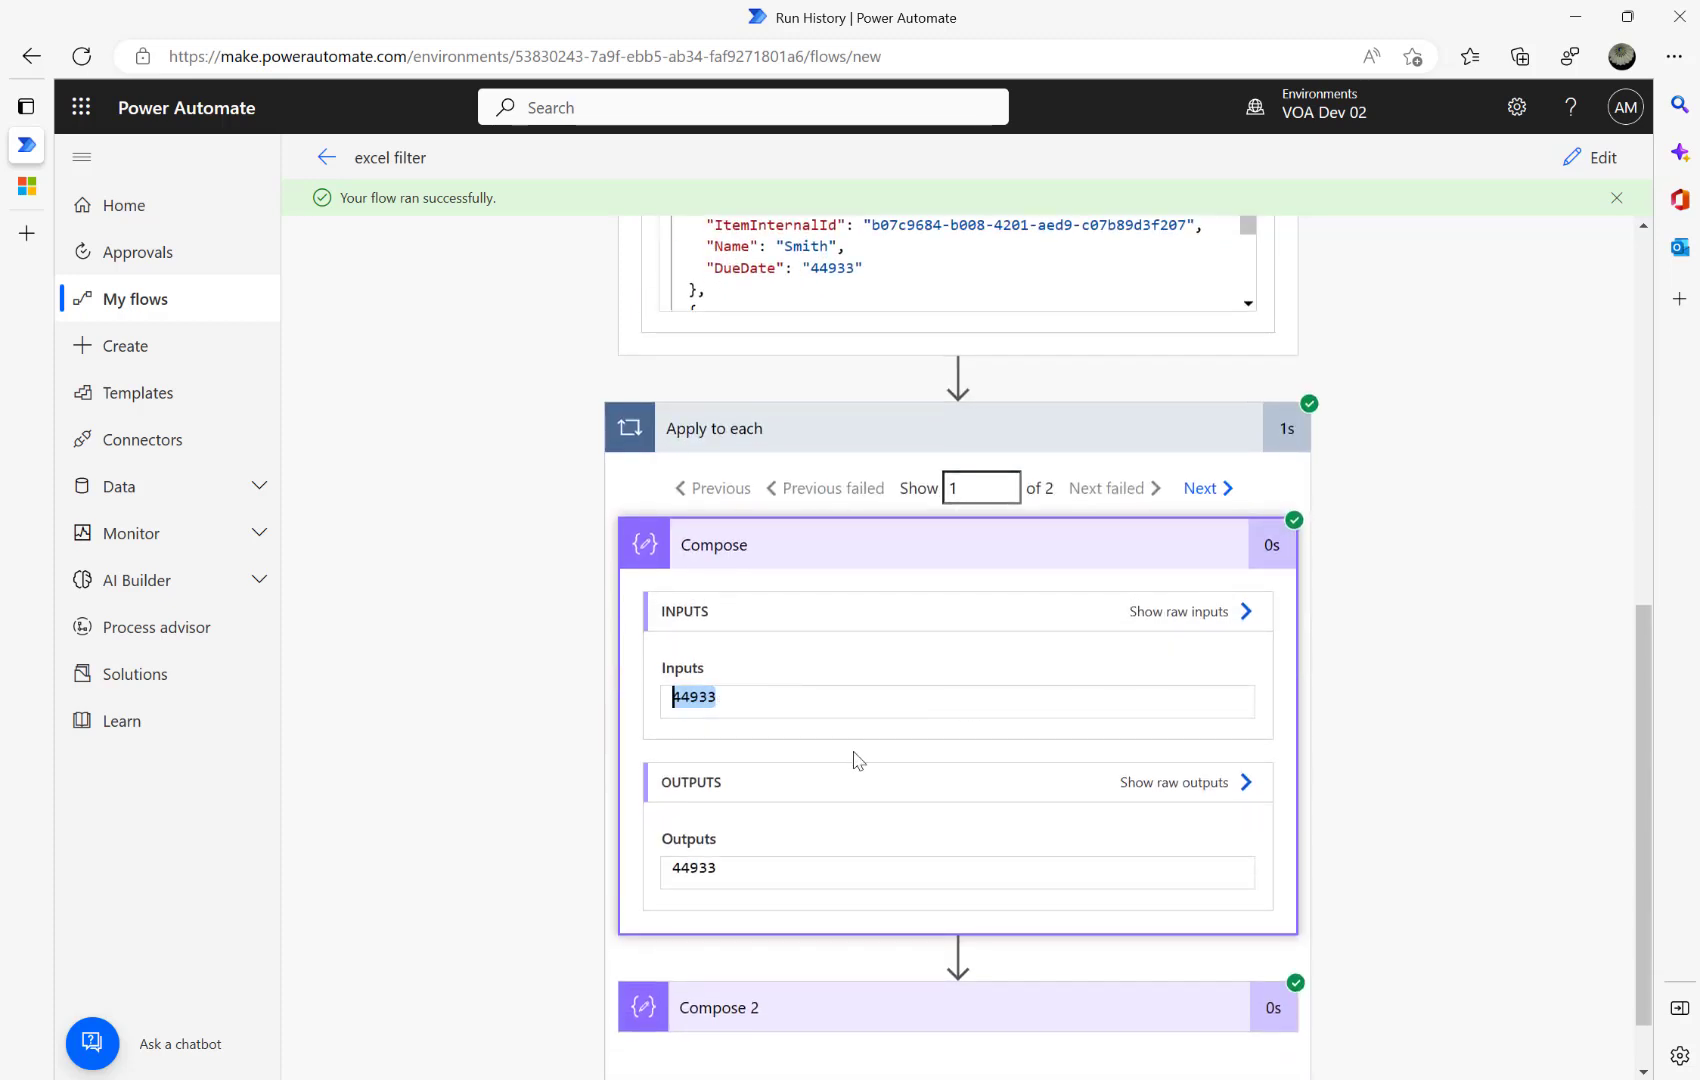
{"action": "scroll", "coordinate": [930, 790], "scroll_direction": "down", "scroll_amount": 1}
{"action": "left_click", "coordinate": [868, 931]}
{"action": "scroll", "coordinate": [933, 920], "scroll_direction": "down", "scroll_amount": 3}
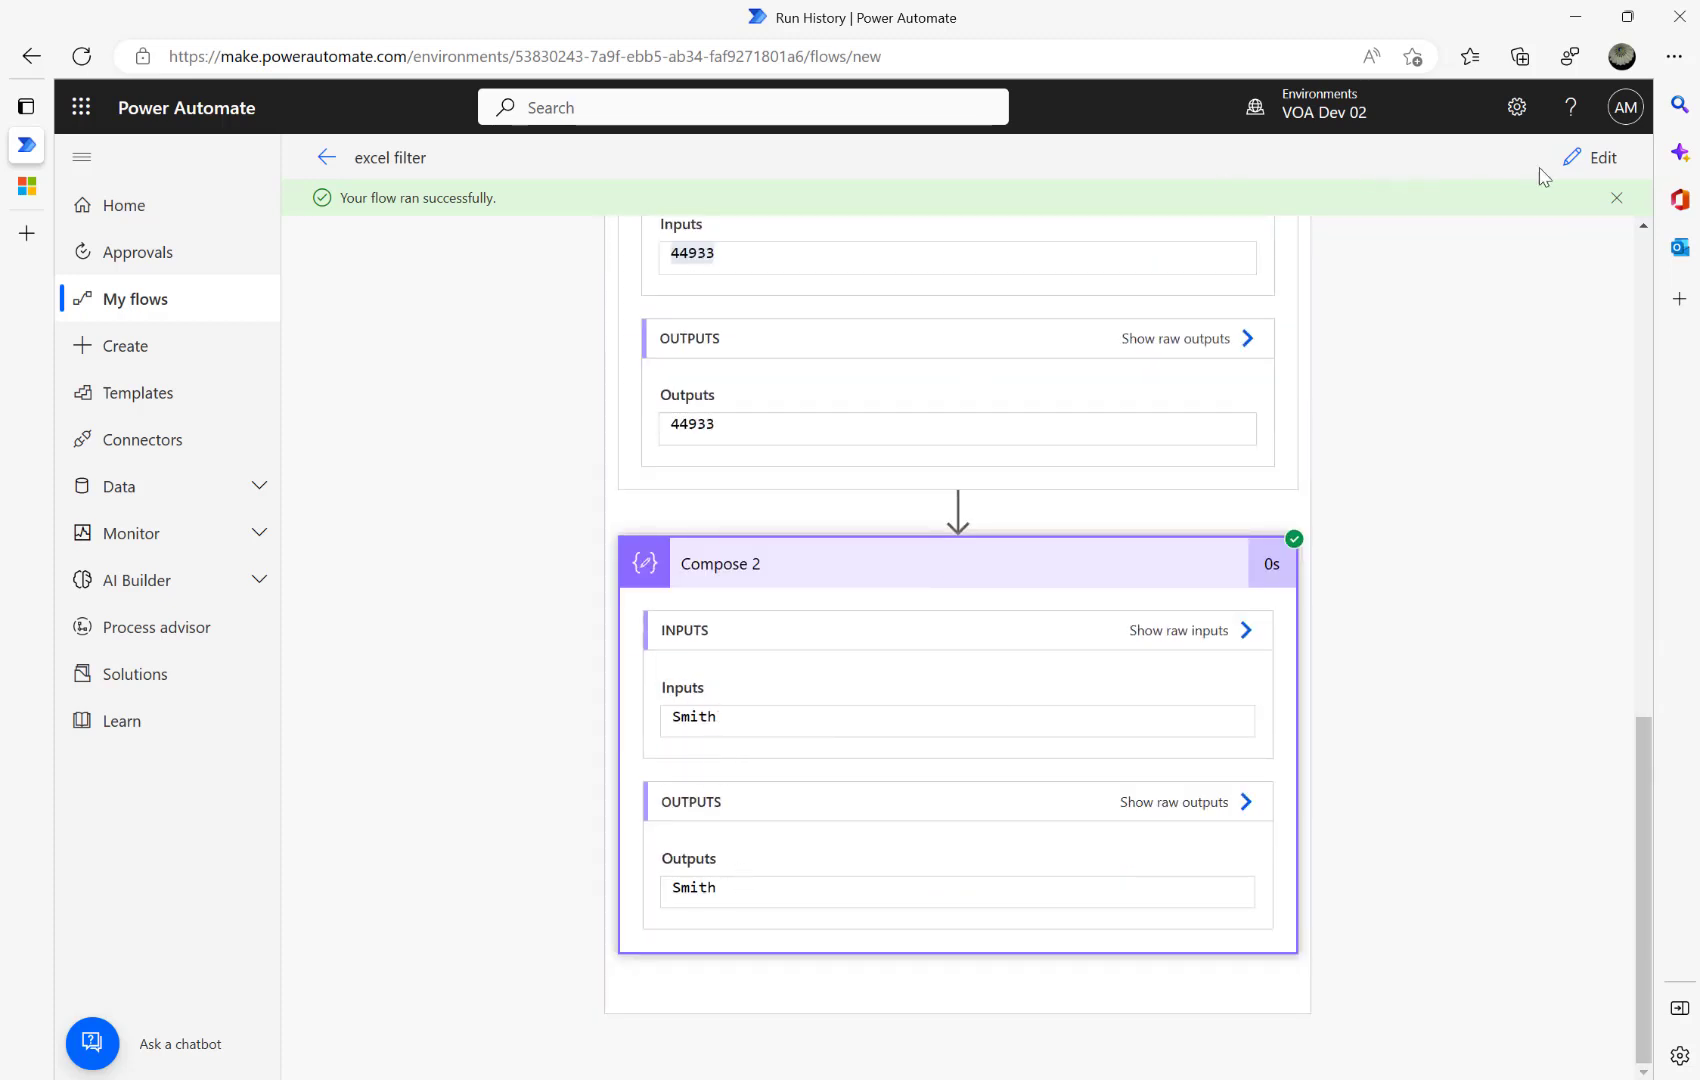
Check the Compose and Compose 2 results for the second iteration of Apply to each.
{"action": "scroll", "coordinate": [1276, 460], "scroll_direction": "up", "scroll_amount": 3}
{"action": "left_click", "coordinate": [1214, 319]}
{"action": "scroll", "coordinate": [834, 697], "scroll_direction": "down", "scroll_amount": 3}
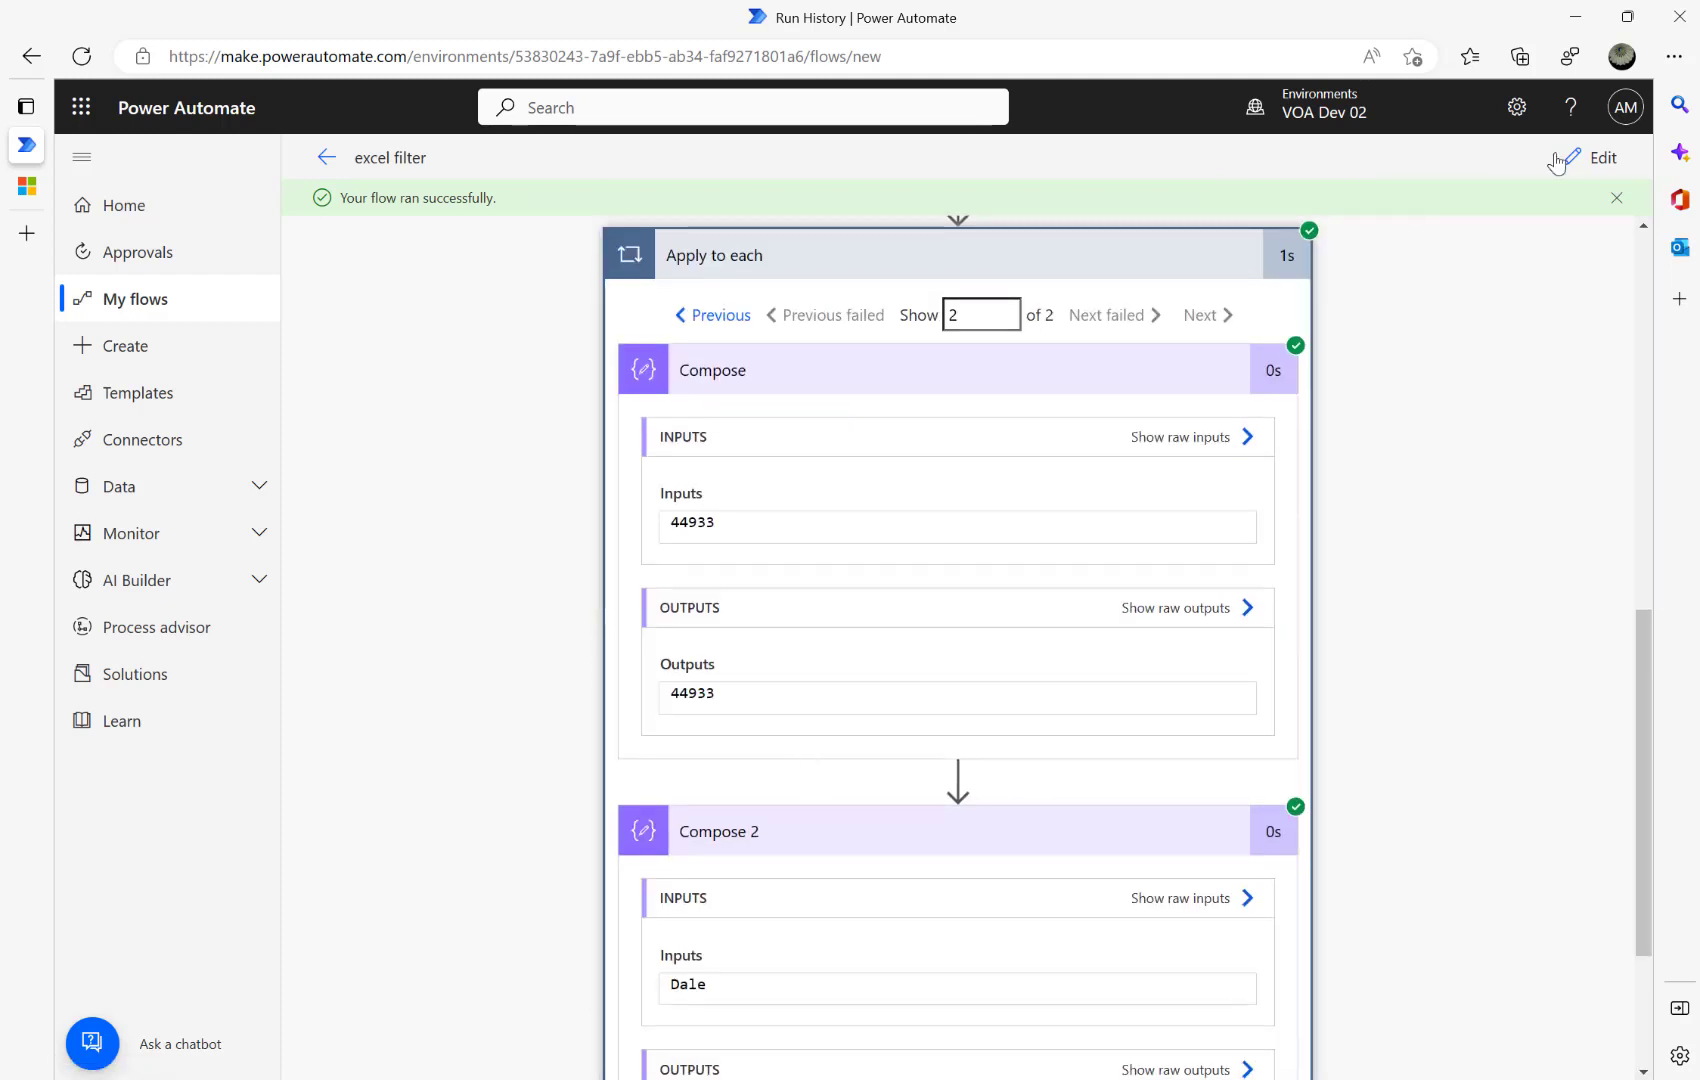
Reopen the flow for editing and copy the addDays expression from the Filter array condition.
{"action": "left_click", "coordinate": [1590, 157]}
{"action": "left_click", "coordinate": [815, 672]}
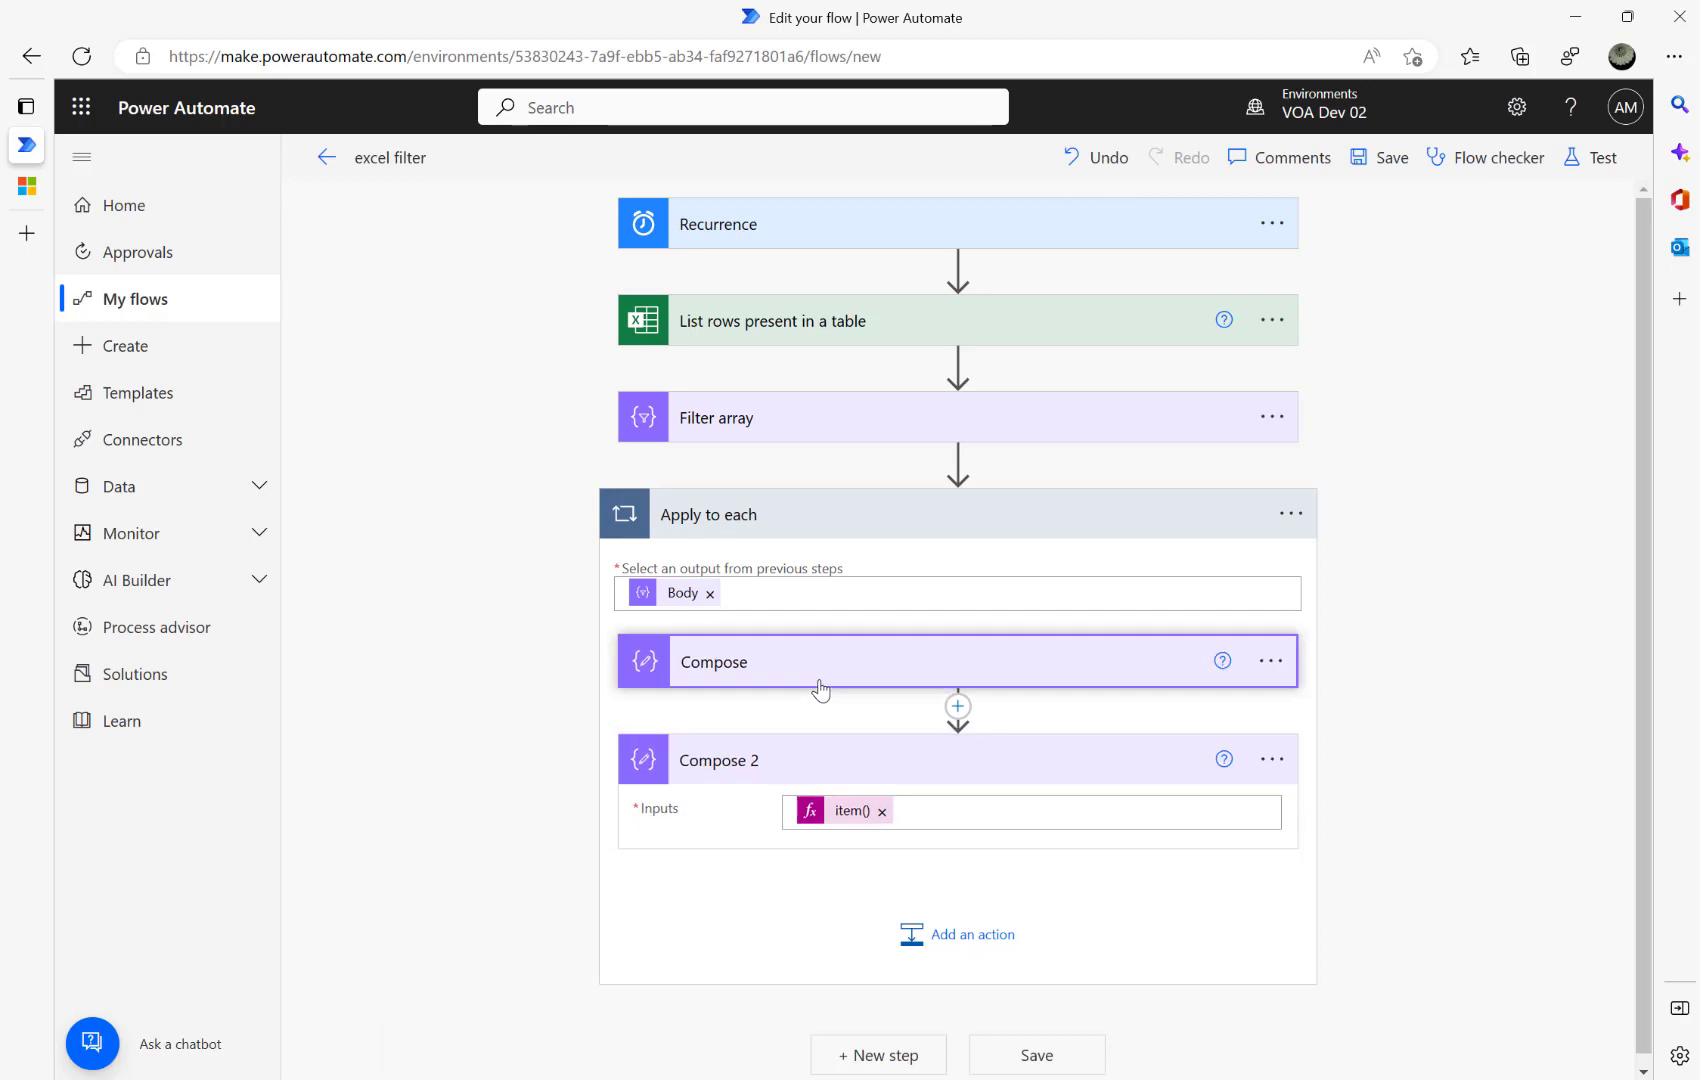
{"action": "left_click", "coordinate": [725, 425]}
{"action": "left_click", "coordinate": [725, 530]}
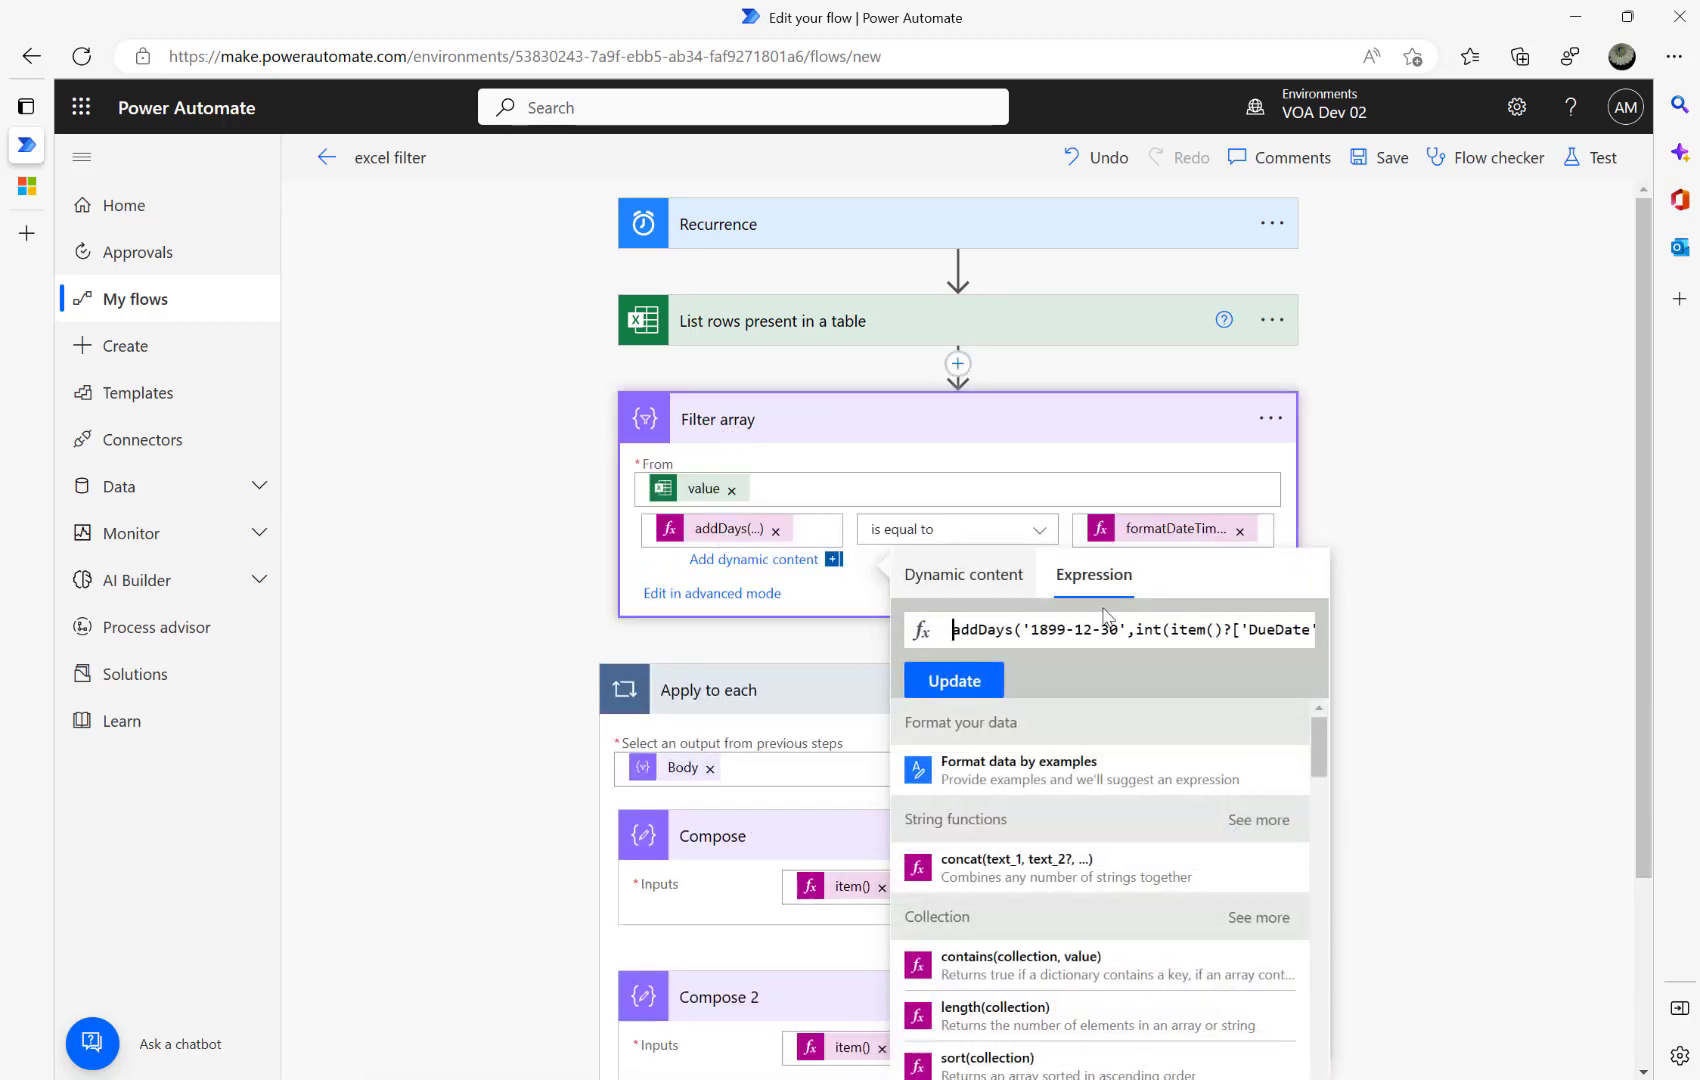
{"action": "key", "text": "ctrl+a"}
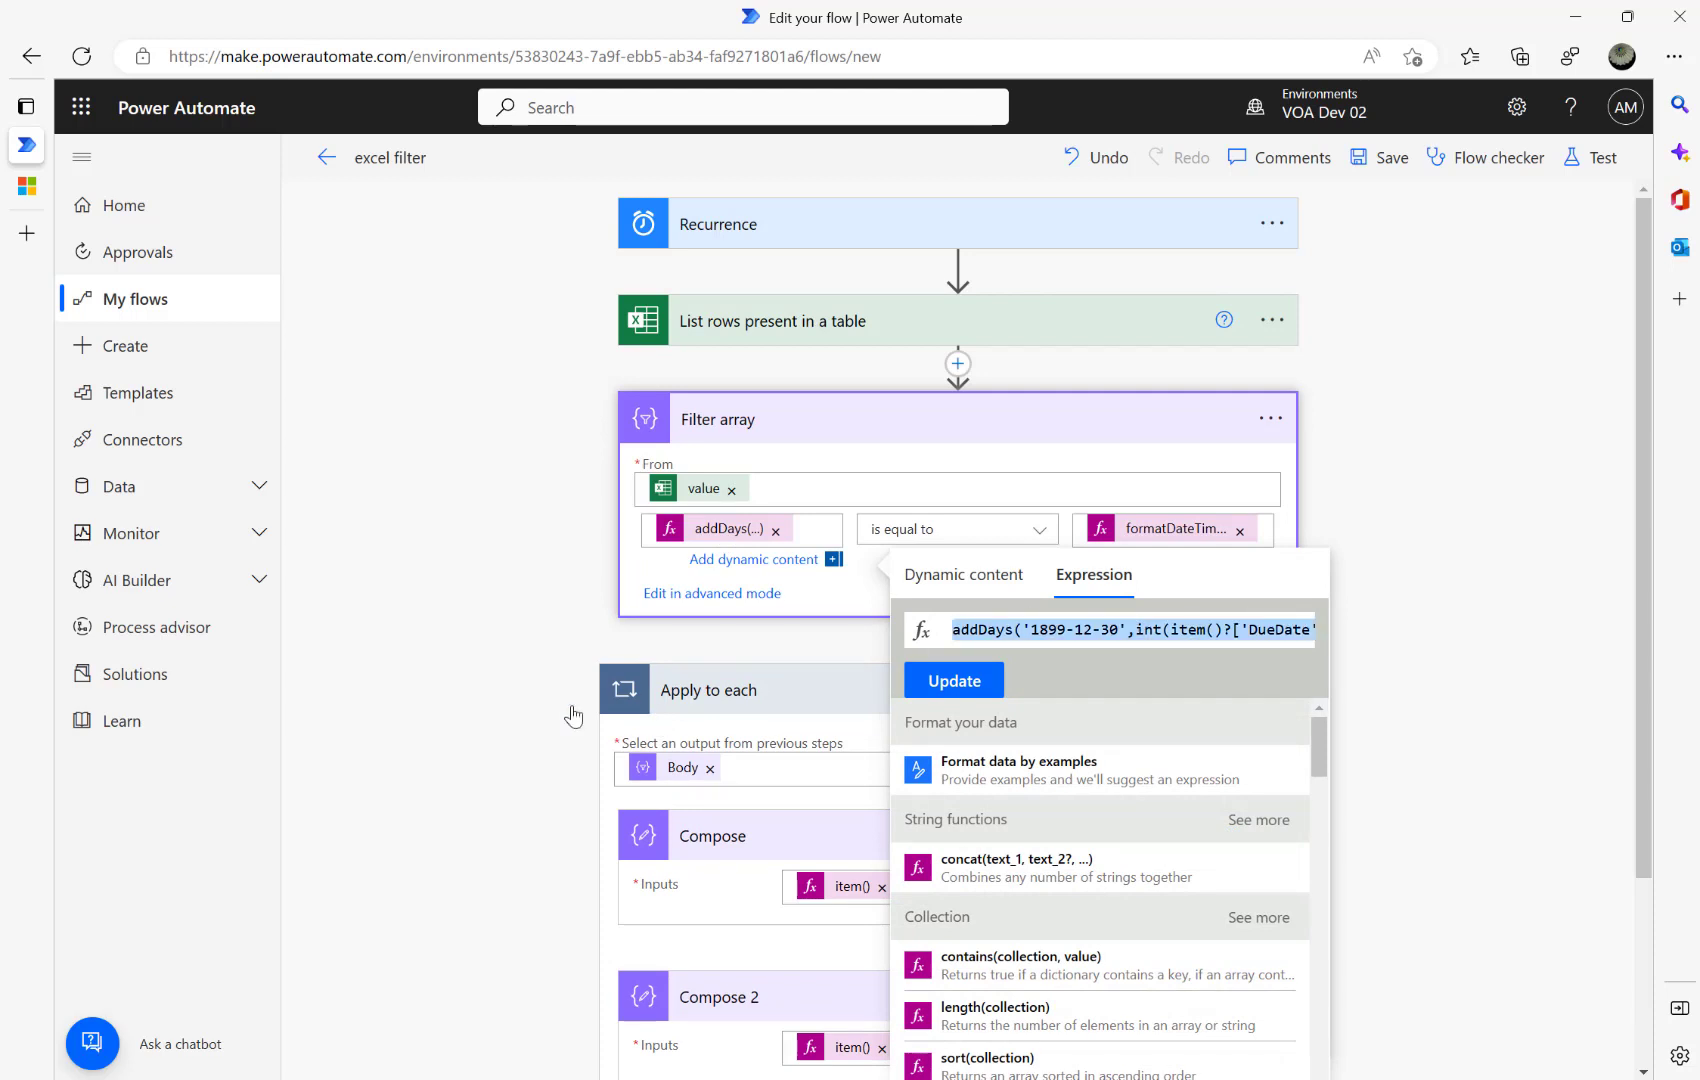
Replace the first Compose action's input with the expression addDays('1899-12-30',int(item()?['DueDate']),'yyyy-MM-dd').
{"action": "scroll", "coordinate": [854, 600], "scroll_direction": "down", "scroll_amount": 2}
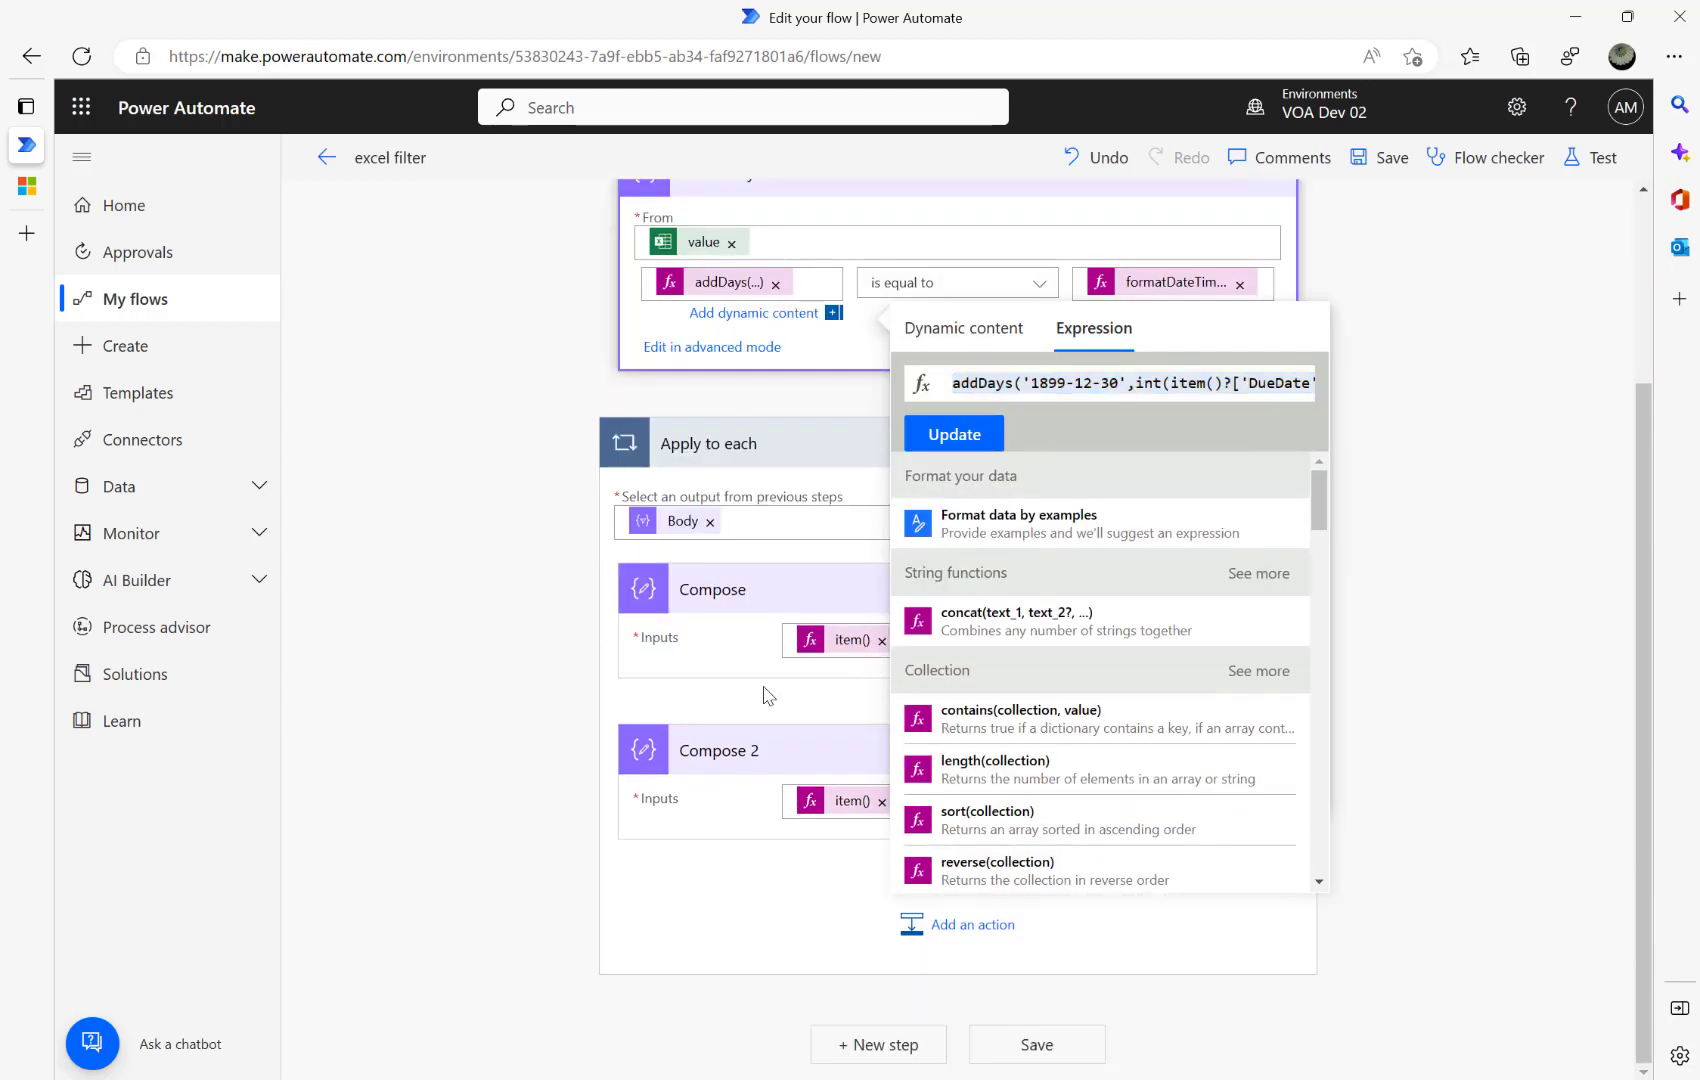
{"action": "left_click", "coordinate": [882, 641]}
{"action": "left_click", "coordinate": [882, 641]}
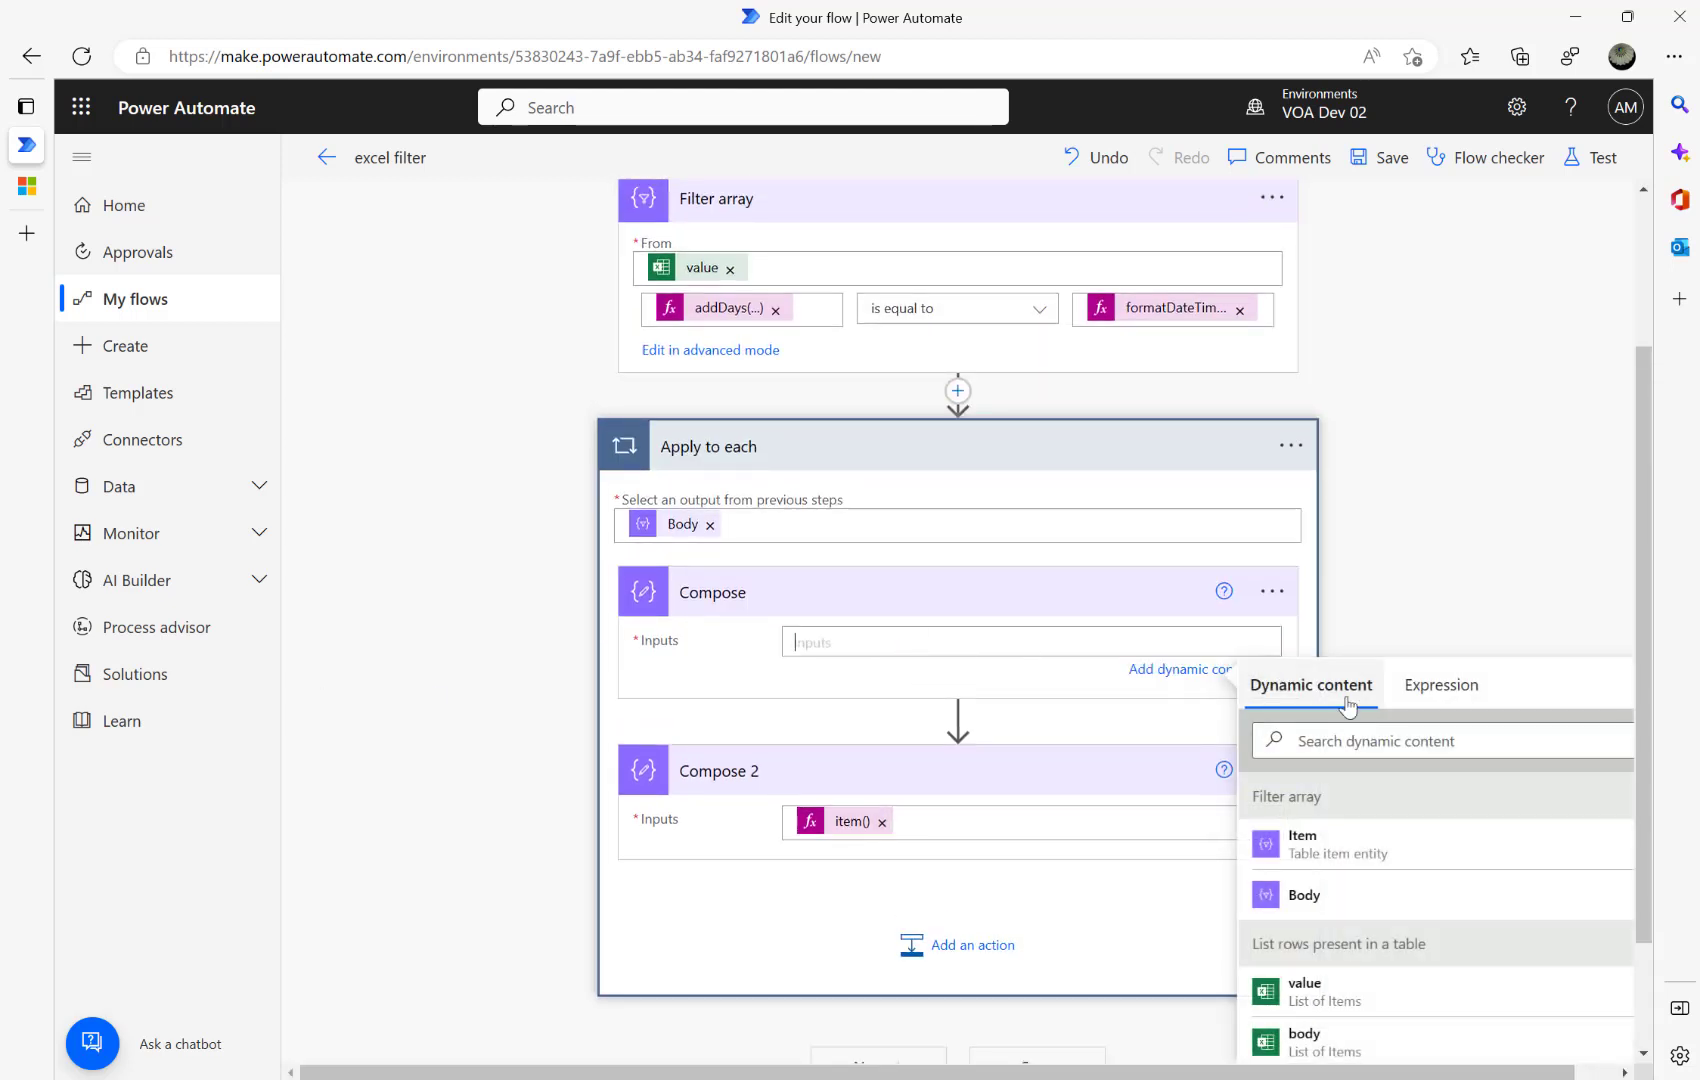
{"action": "left_click", "coordinate": [1417, 688]}
{"action": "left_click", "coordinate": [1285, 800]}
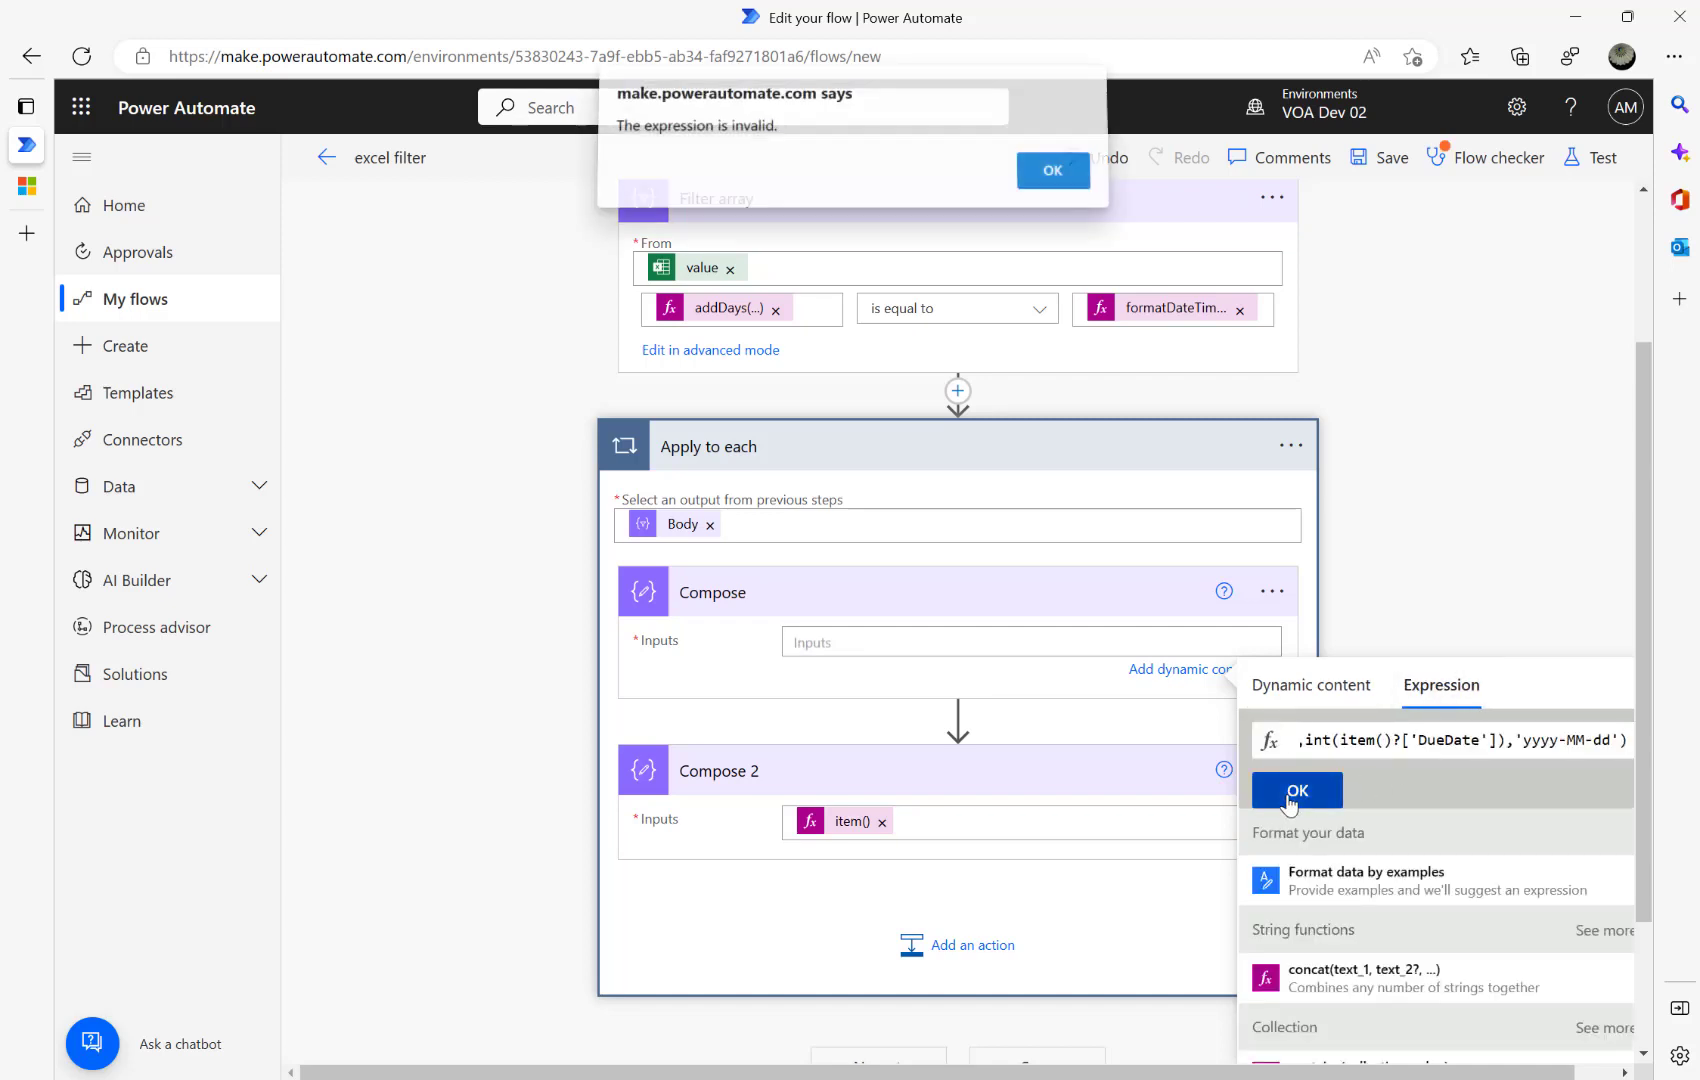
{"action": "left_click", "coordinate": [1050, 183]}
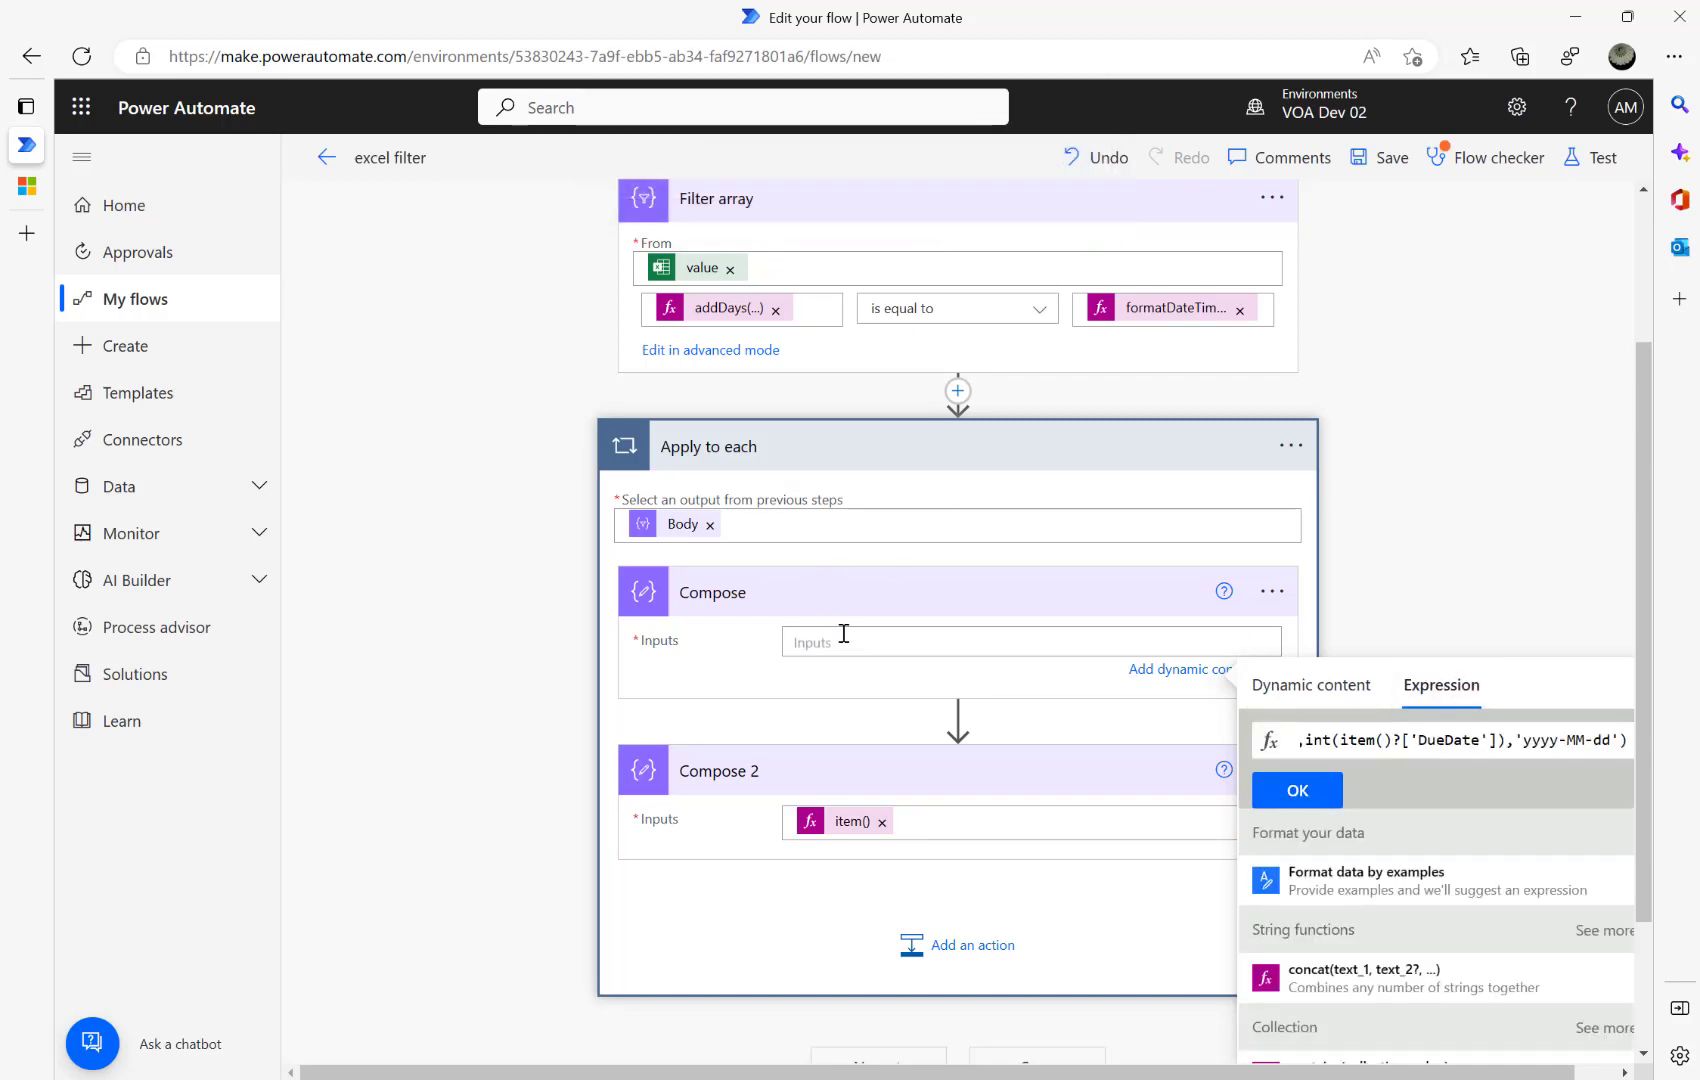
{"action": "left_click", "coordinate": [1297, 790]}
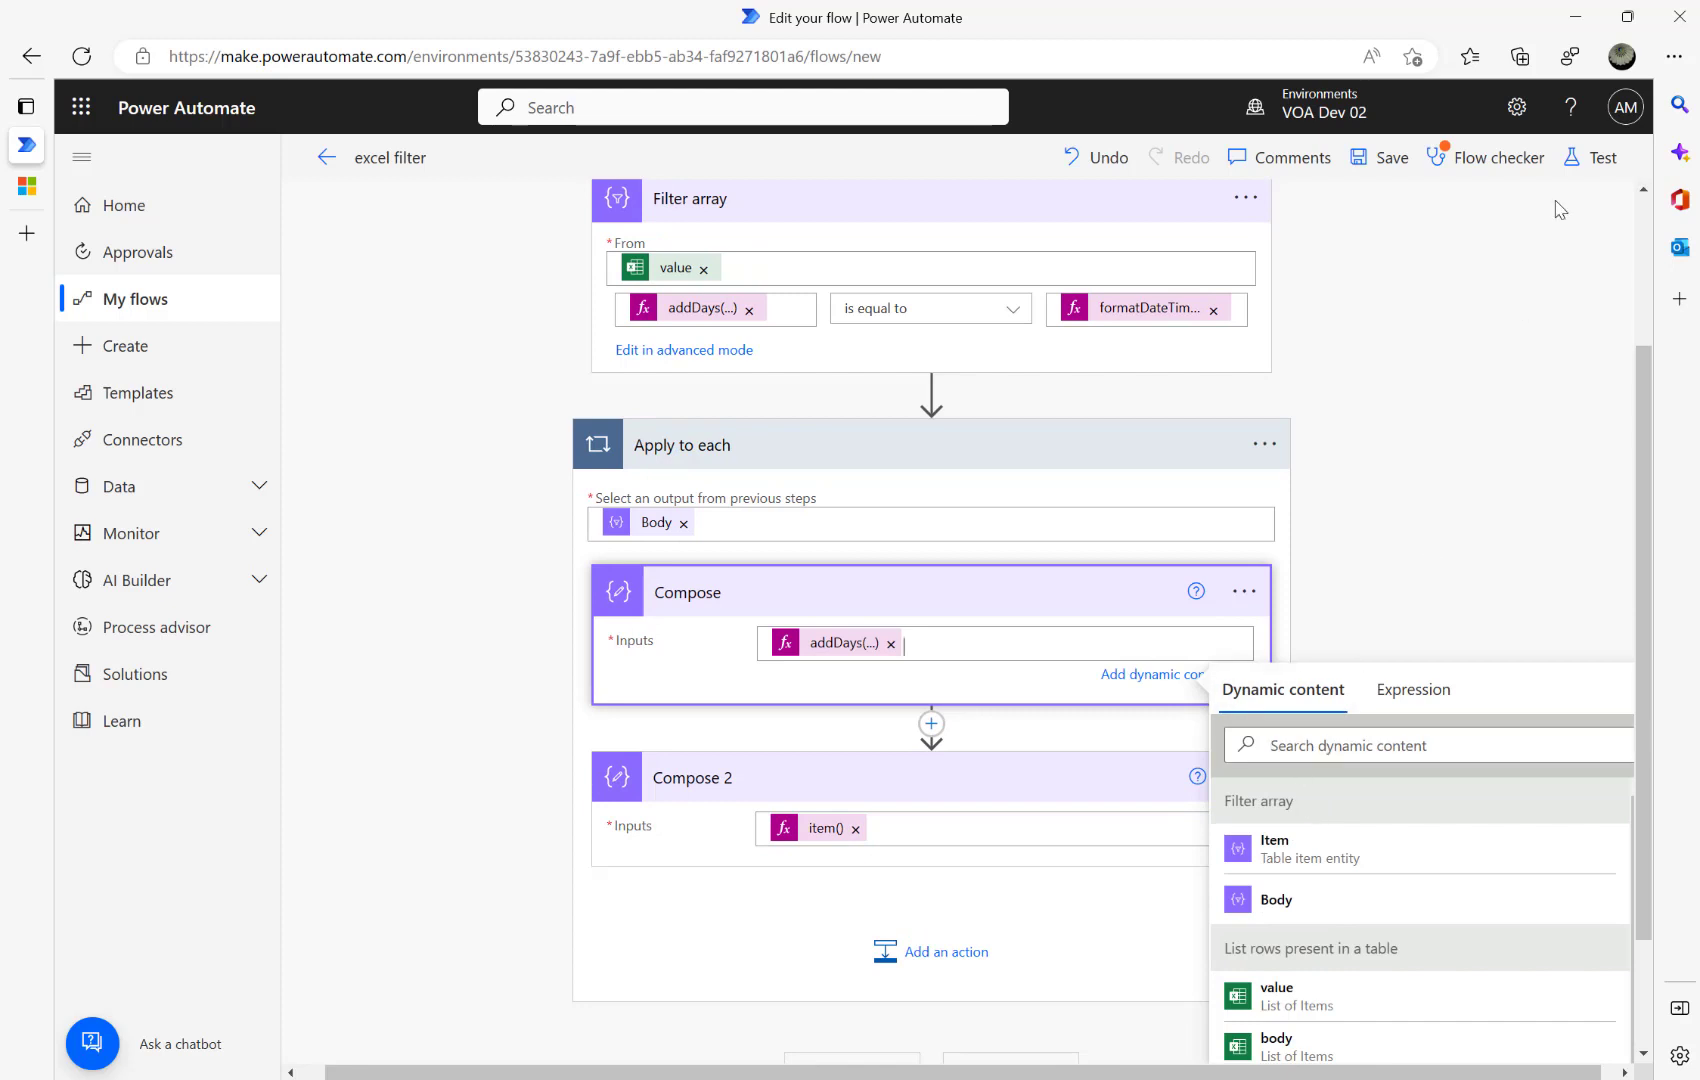
Save the updated flow and run another manual test.
{"action": "left_click", "coordinate": [1595, 158]}
{"action": "left_click", "coordinate": [1356, 1041]}
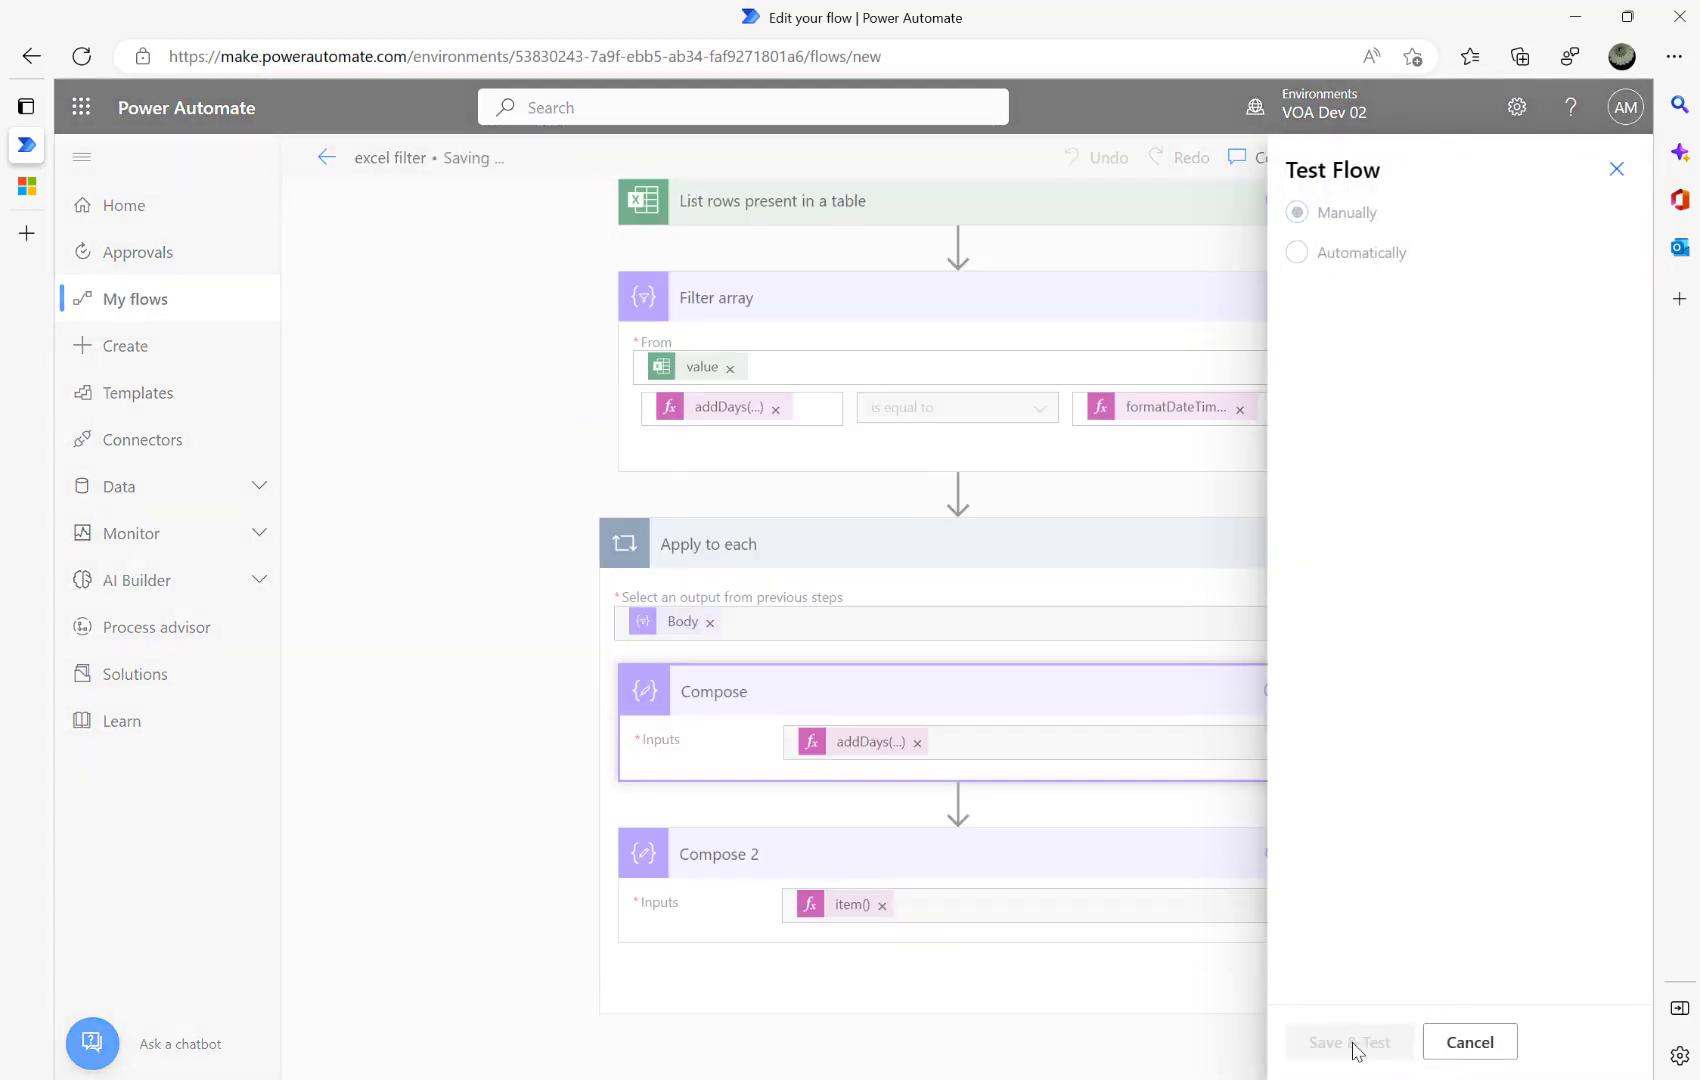
{"action": "left_click", "coordinate": [1353, 1044]}
{"action": "left_click", "coordinate": [1331, 1043]}
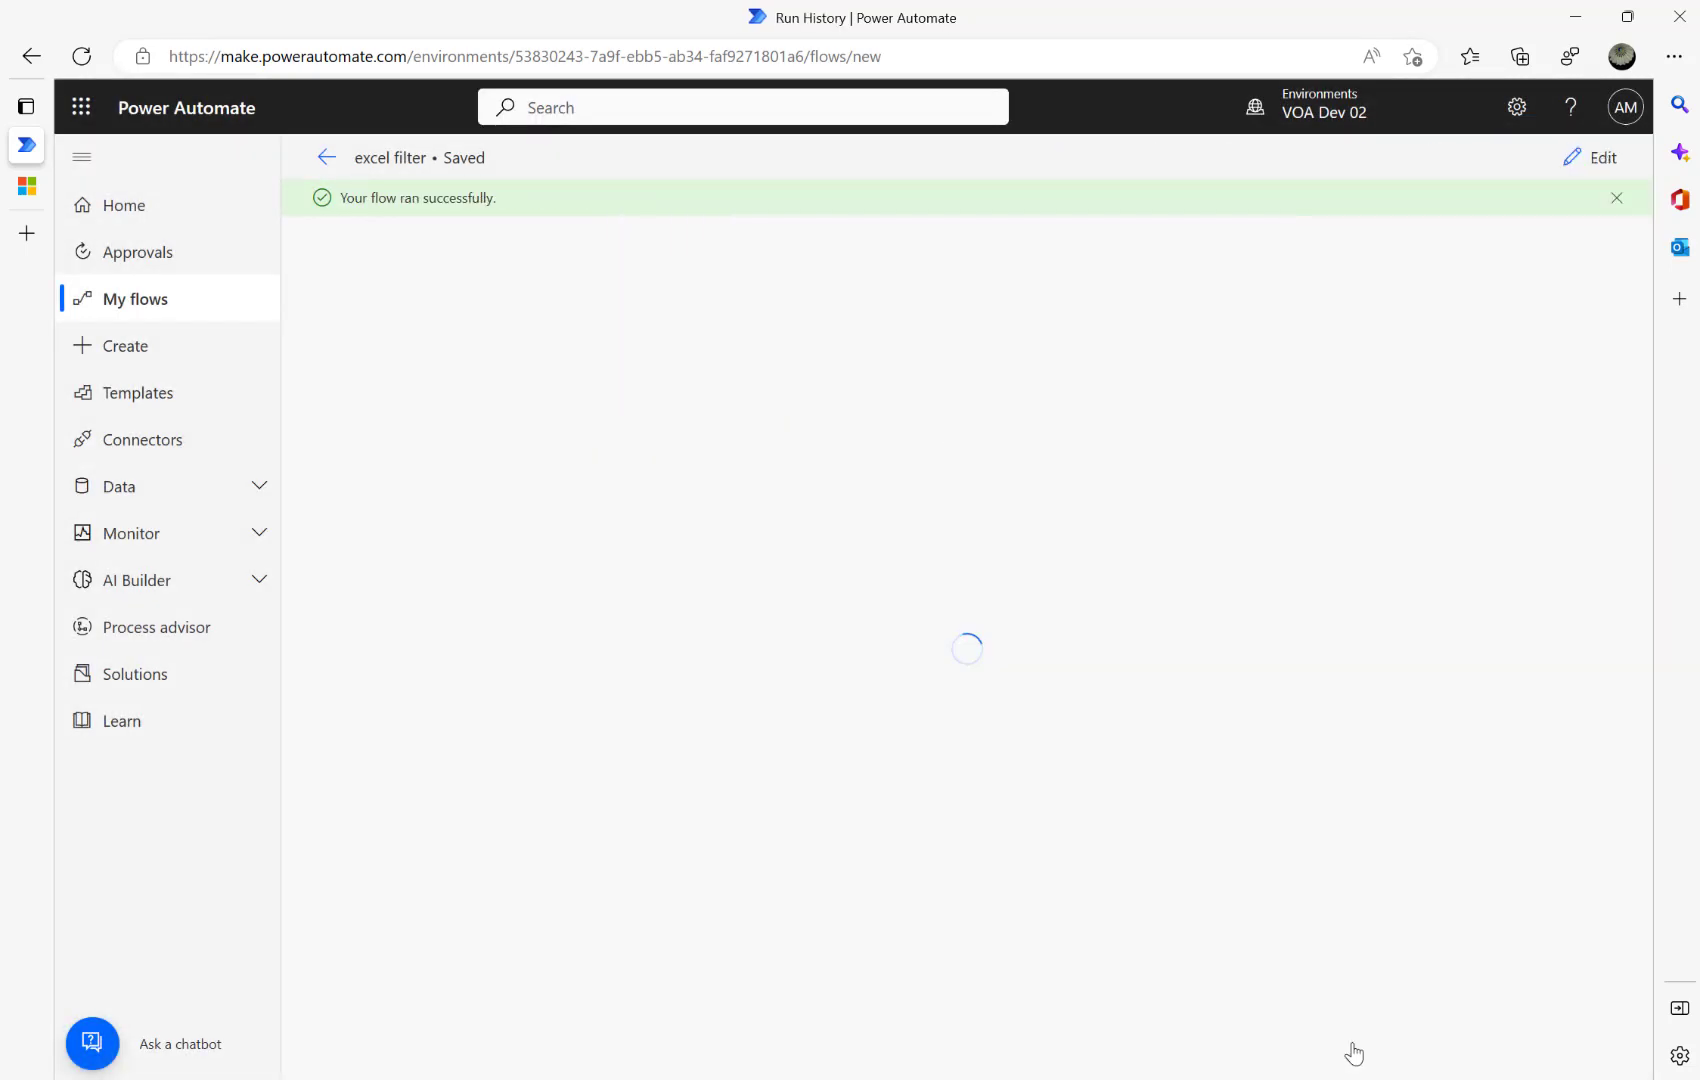
Check the due date that Compose returns in both iterations of Apply to each.
{"action": "left_click", "coordinate": [893, 573]}
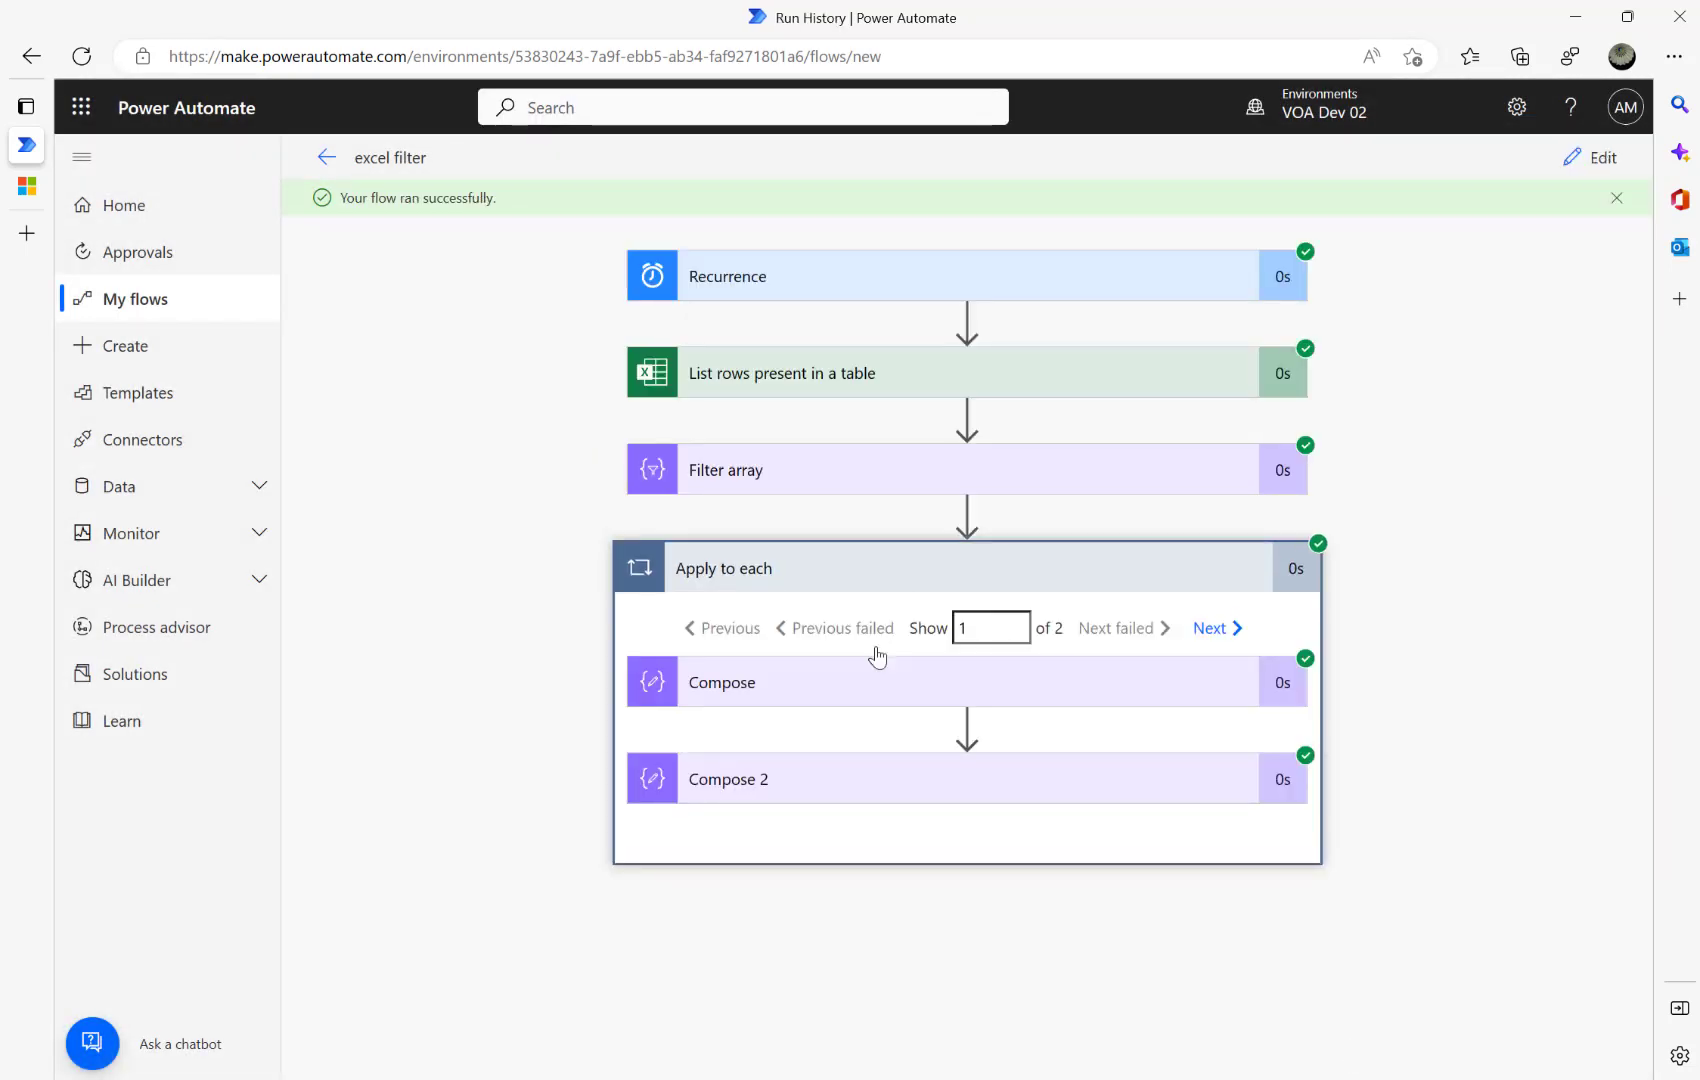
{"action": "left_click", "coordinate": [841, 695]}
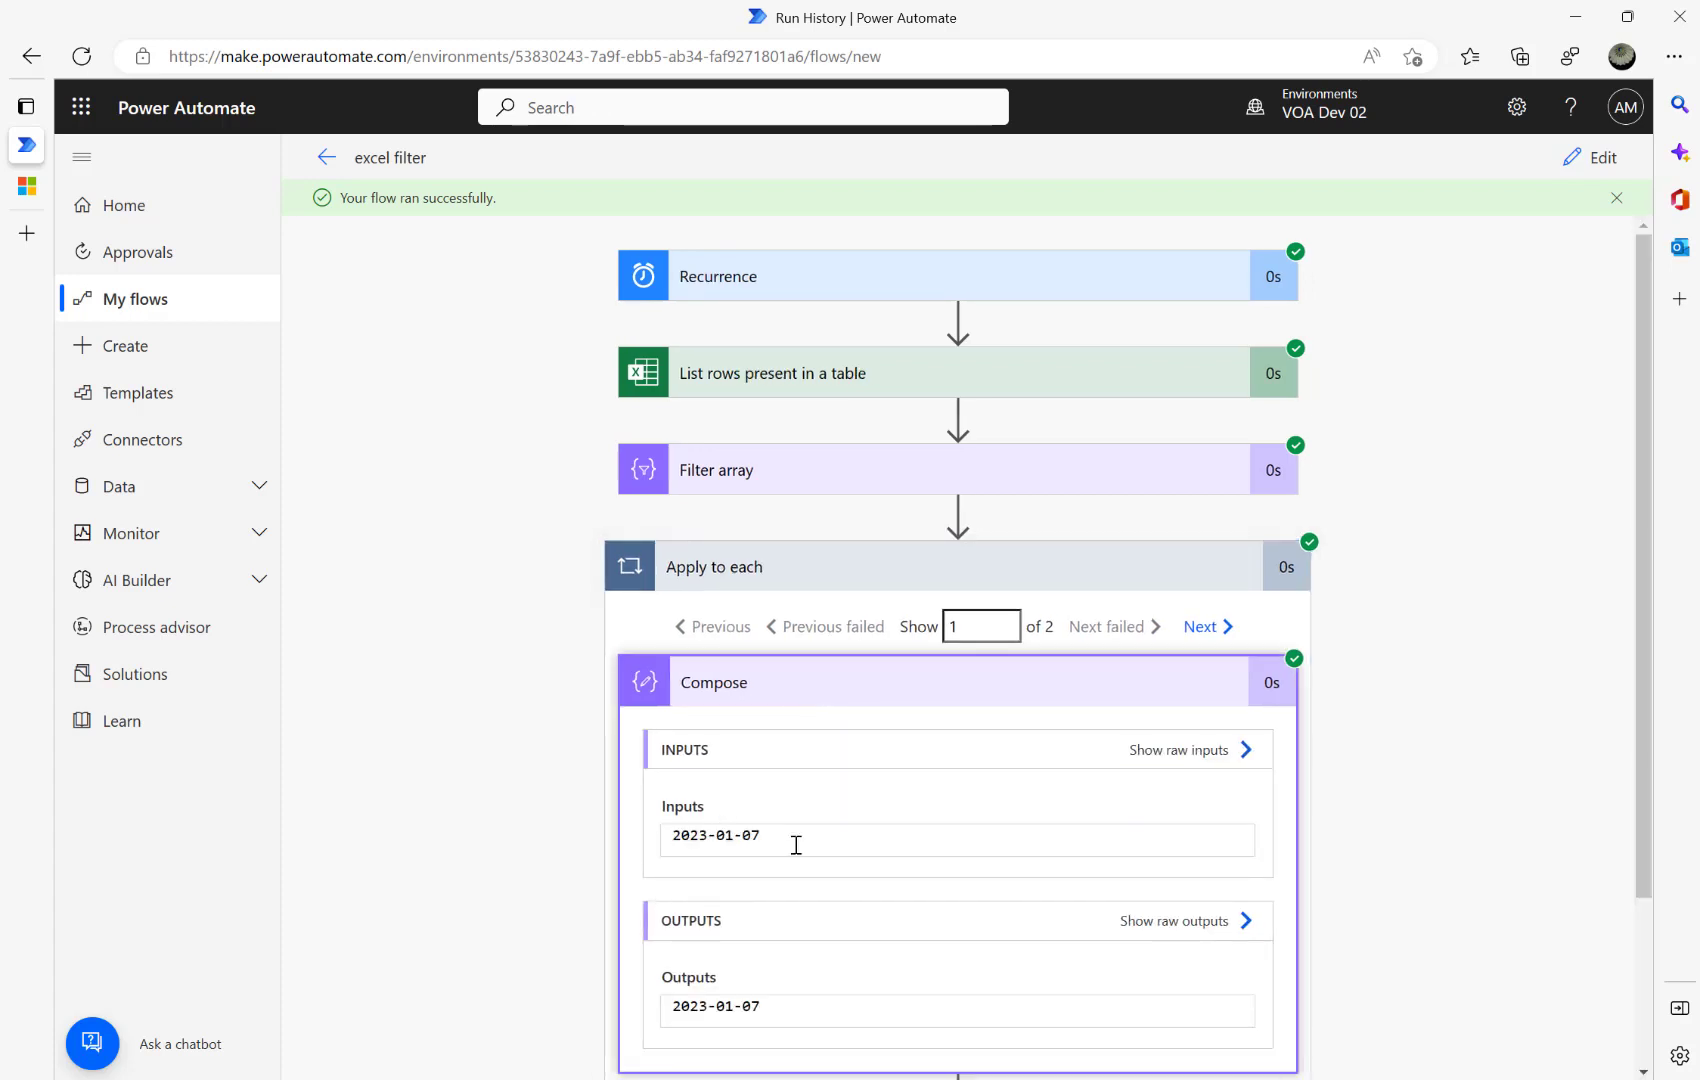
{"action": "left_click_drag", "start_coordinate": [796, 845], "coordinate": [530, 842]}
{"action": "scroll", "coordinate": [533, 850], "scroll_direction": "down", "scroll_amount": 2}
{"action": "left_click", "coordinate": [1226, 412]}
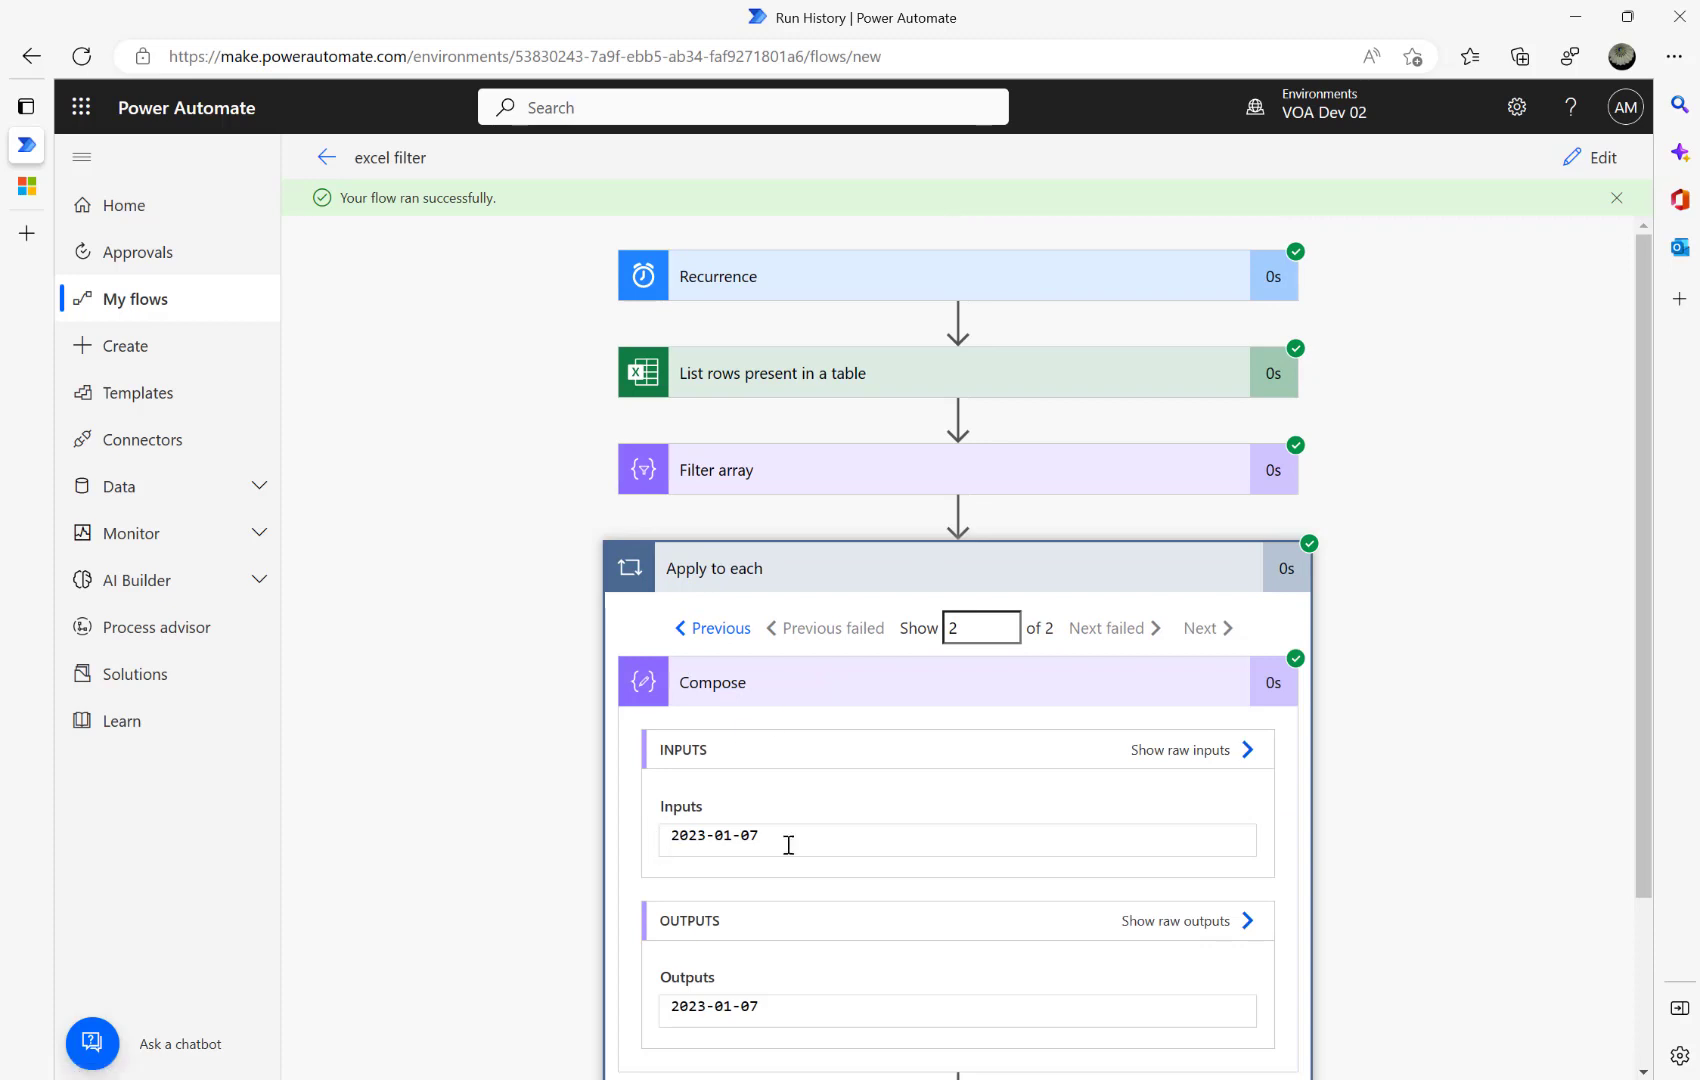
{"action": "left_click_drag", "start_coordinate": [788, 845], "coordinate": [495, 838]}
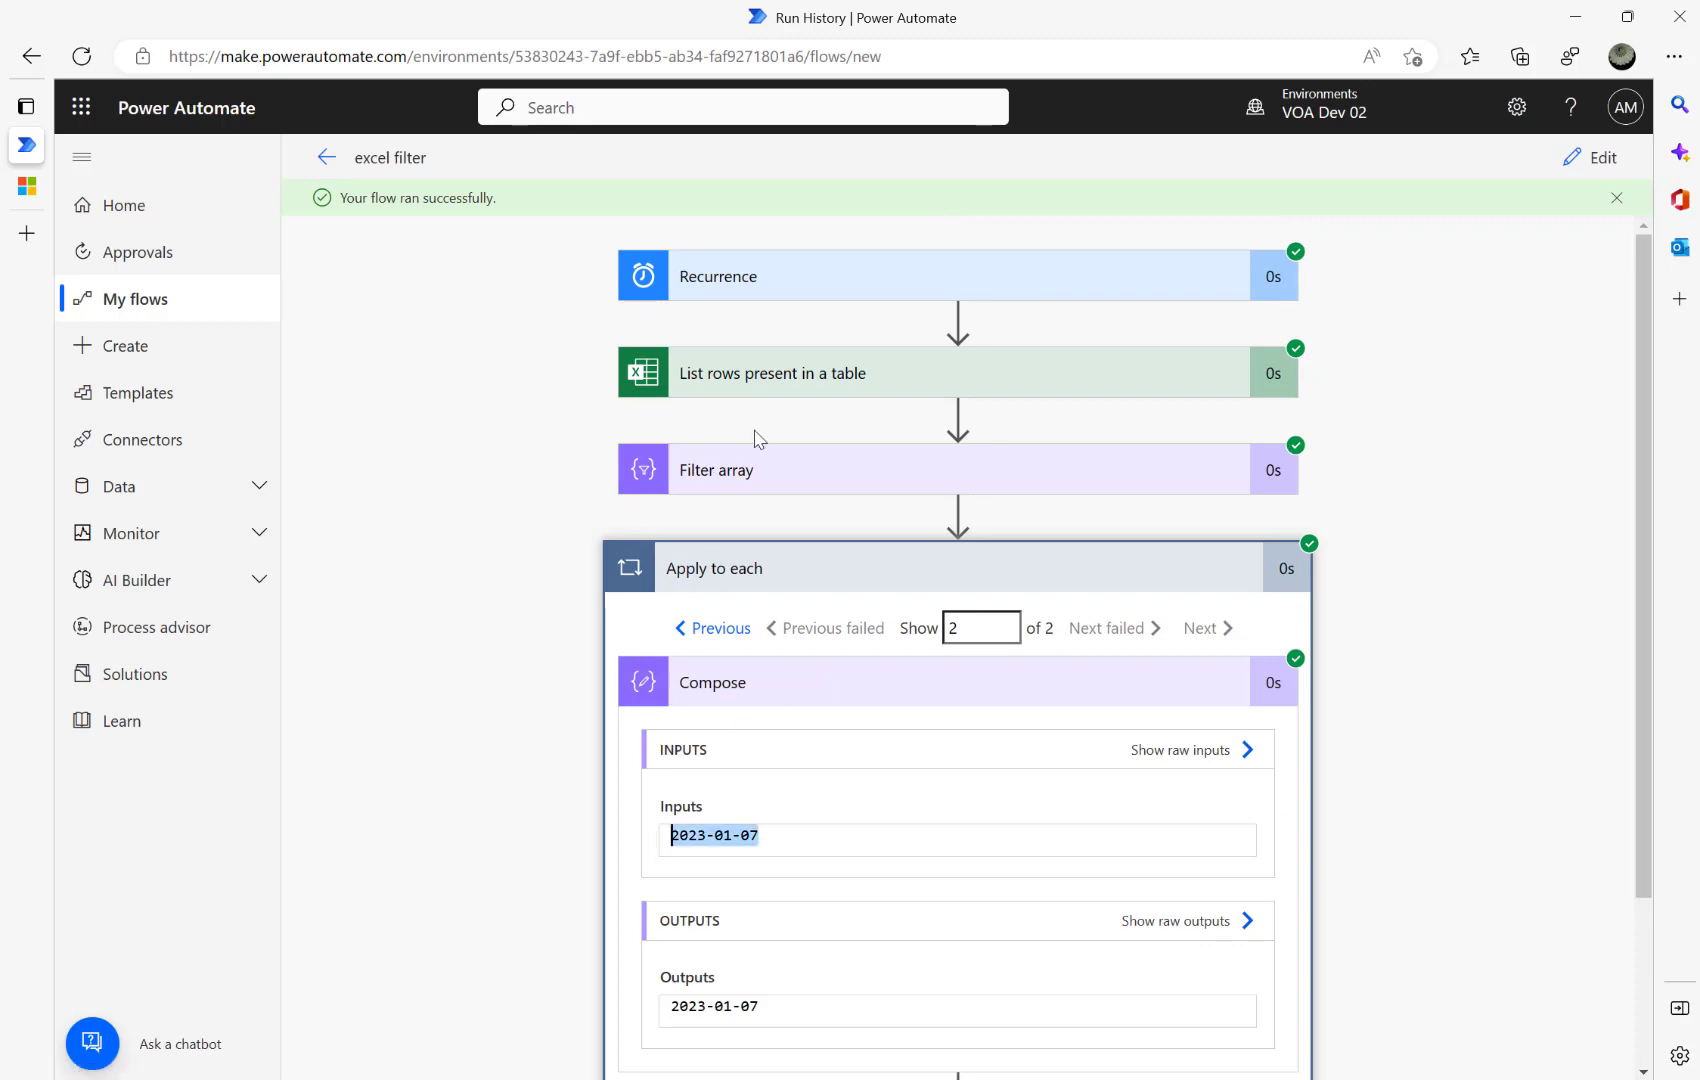
Reopen the flow for editing and view the DateTime Format options of List rows present in a table.
{"action": "left_click", "coordinate": [748, 385]}
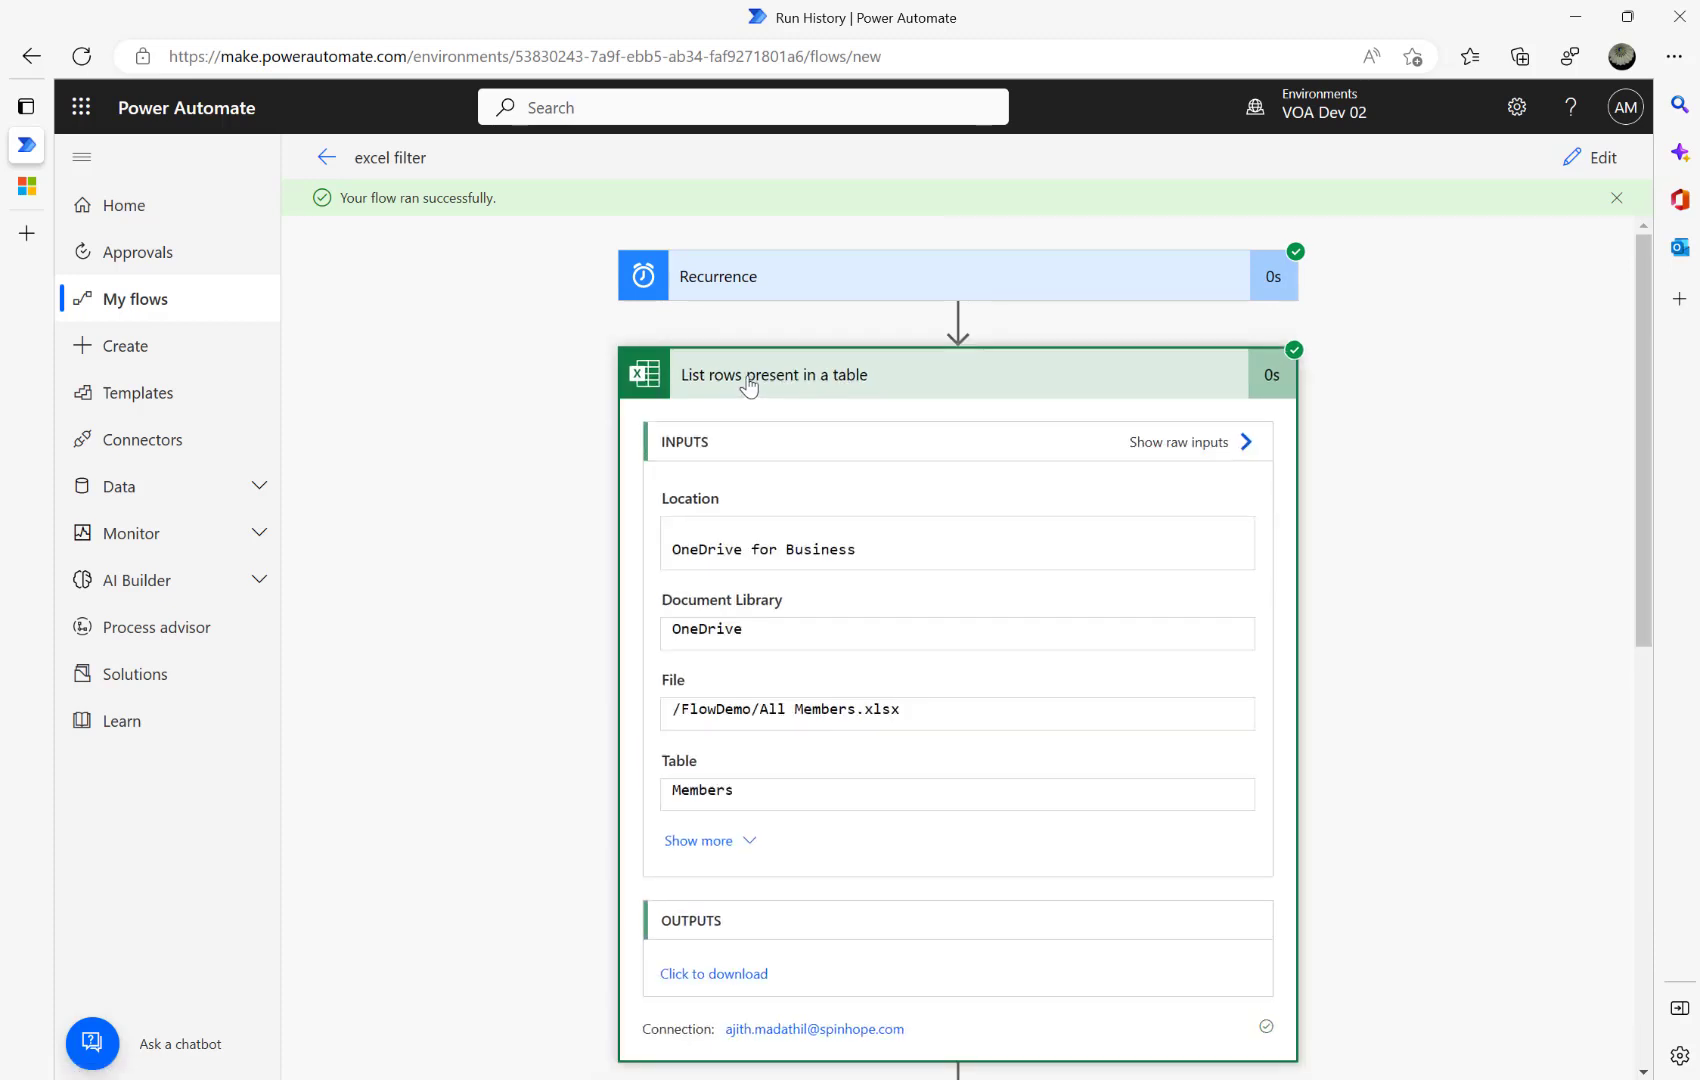
{"action": "left_click", "coordinate": [1575, 158]}
{"action": "left_click", "coordinate": [790, 344]}
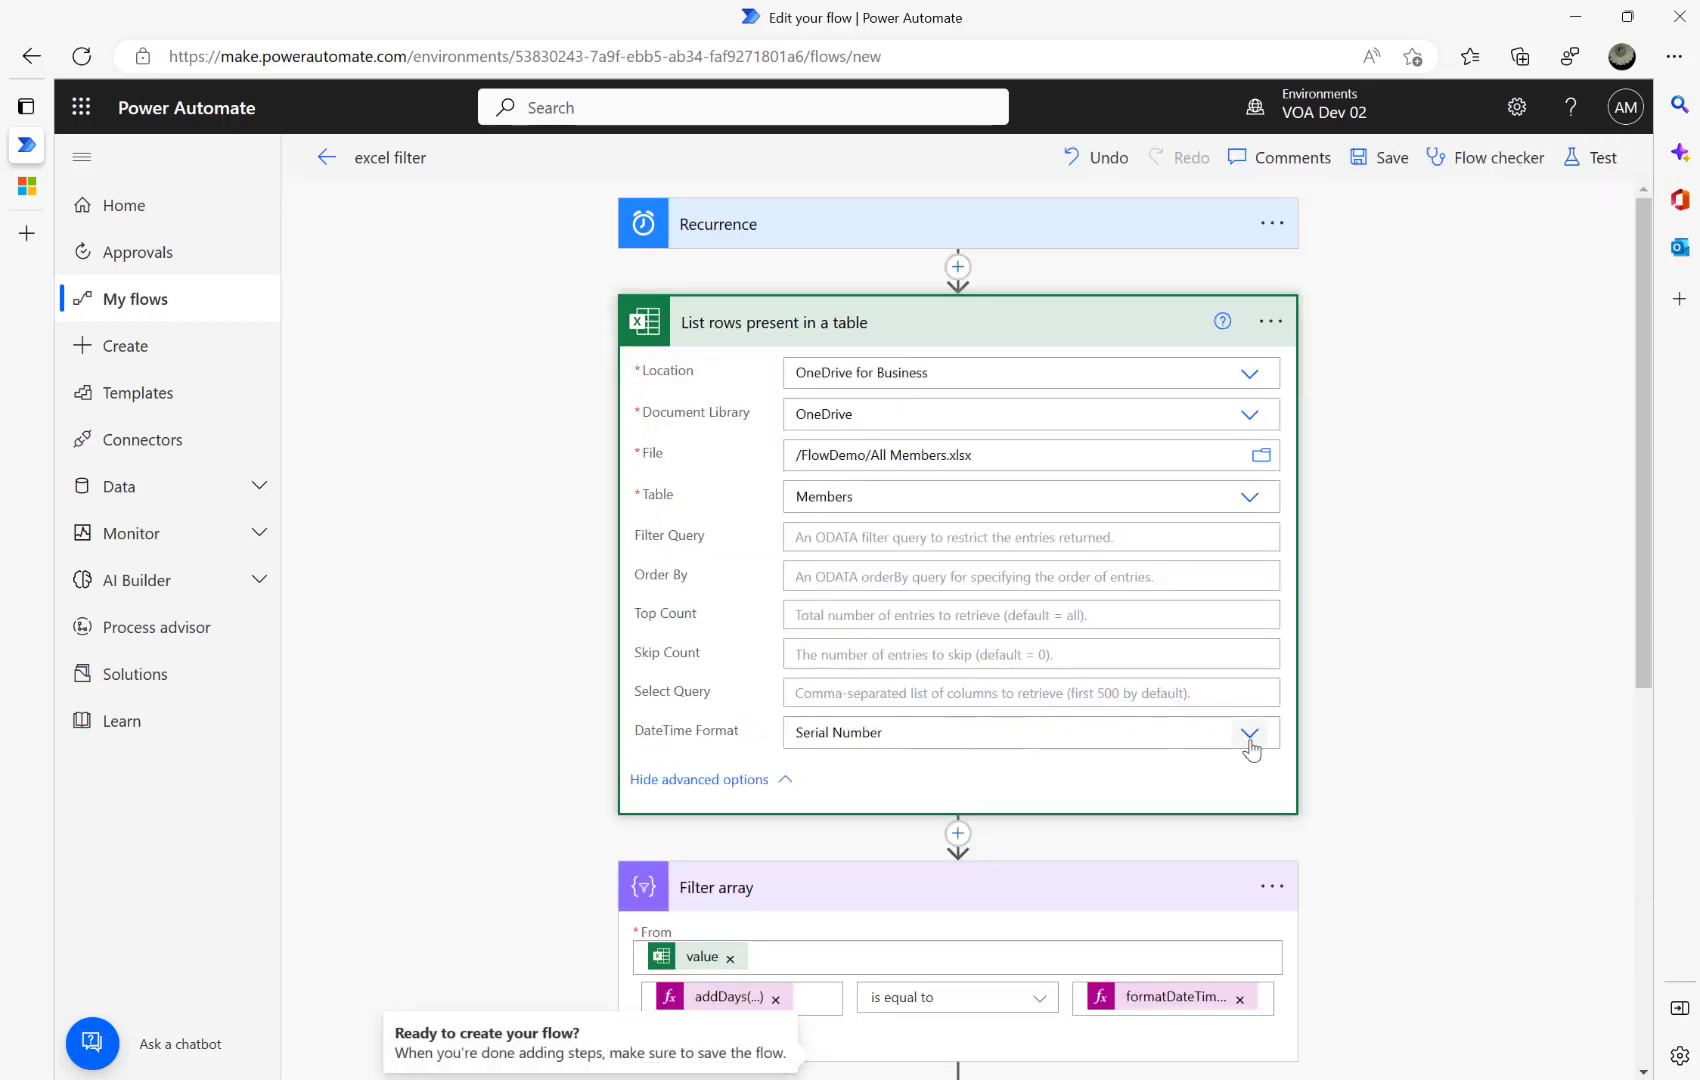
{"action": "left_click", "coordinate": [900, 733]}
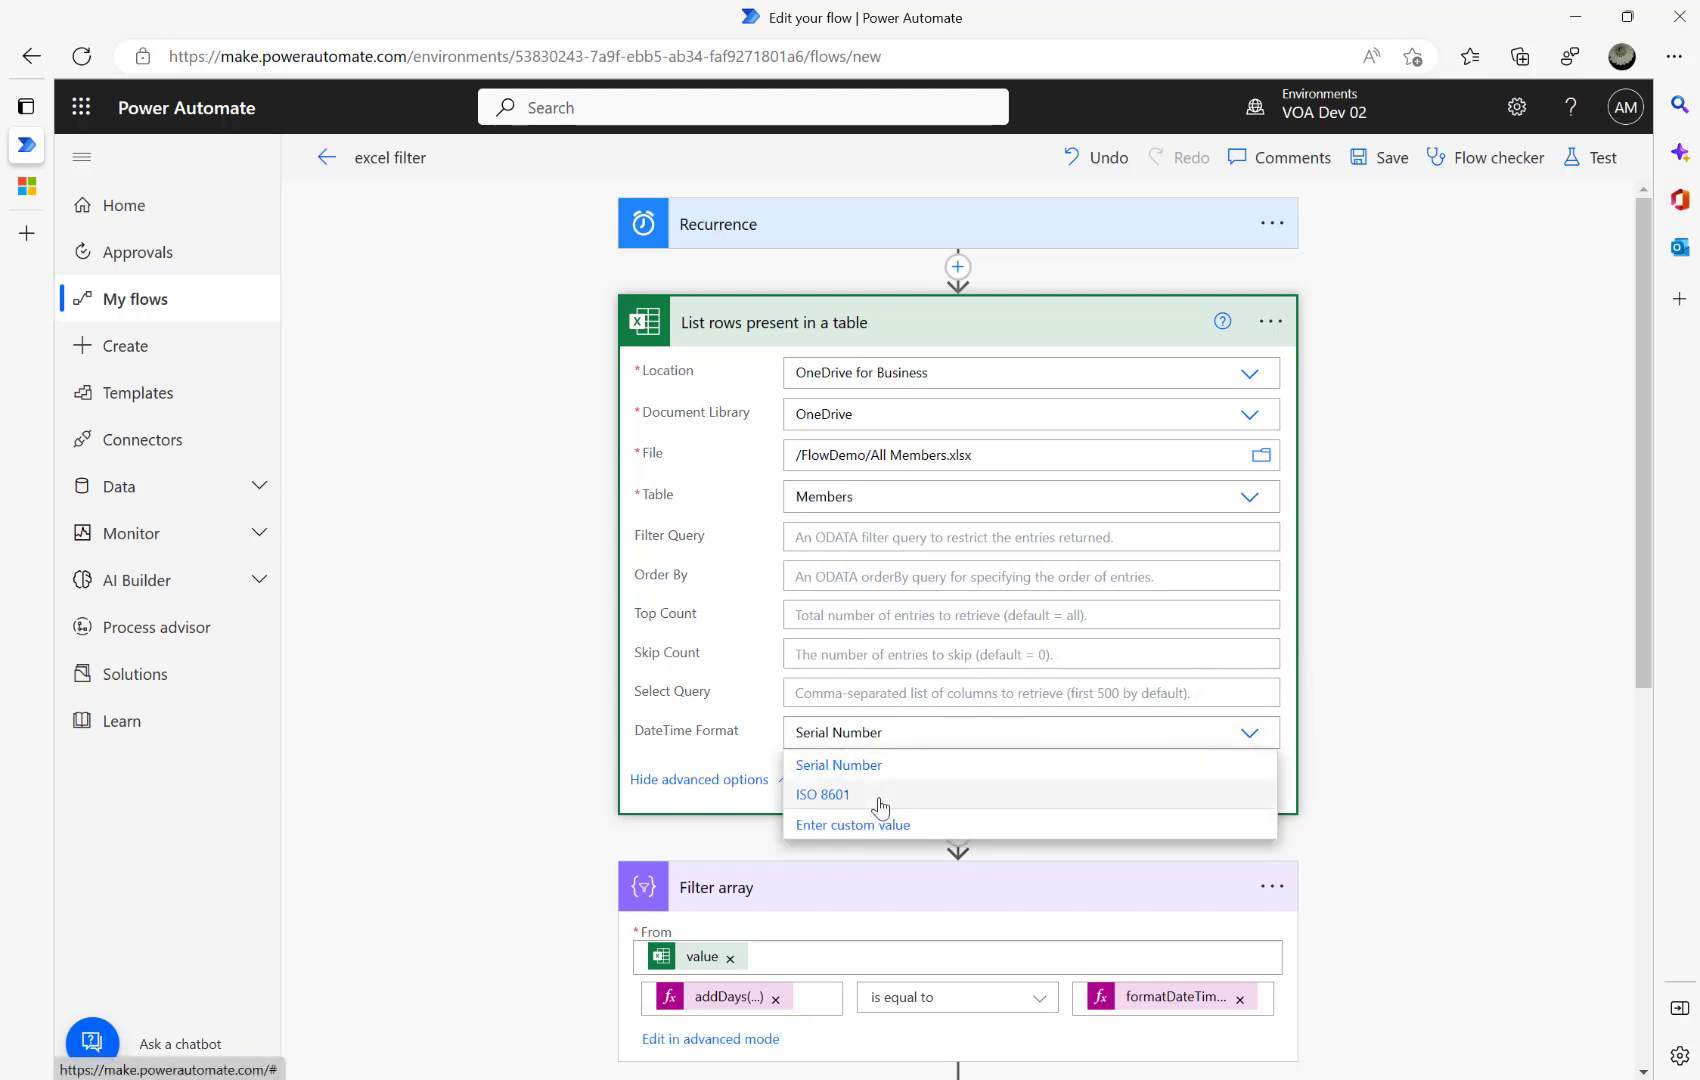
{"action": "scroll", "coordinate": [497, 760], "scroll_direction": "down", "scroll_amount": 7}
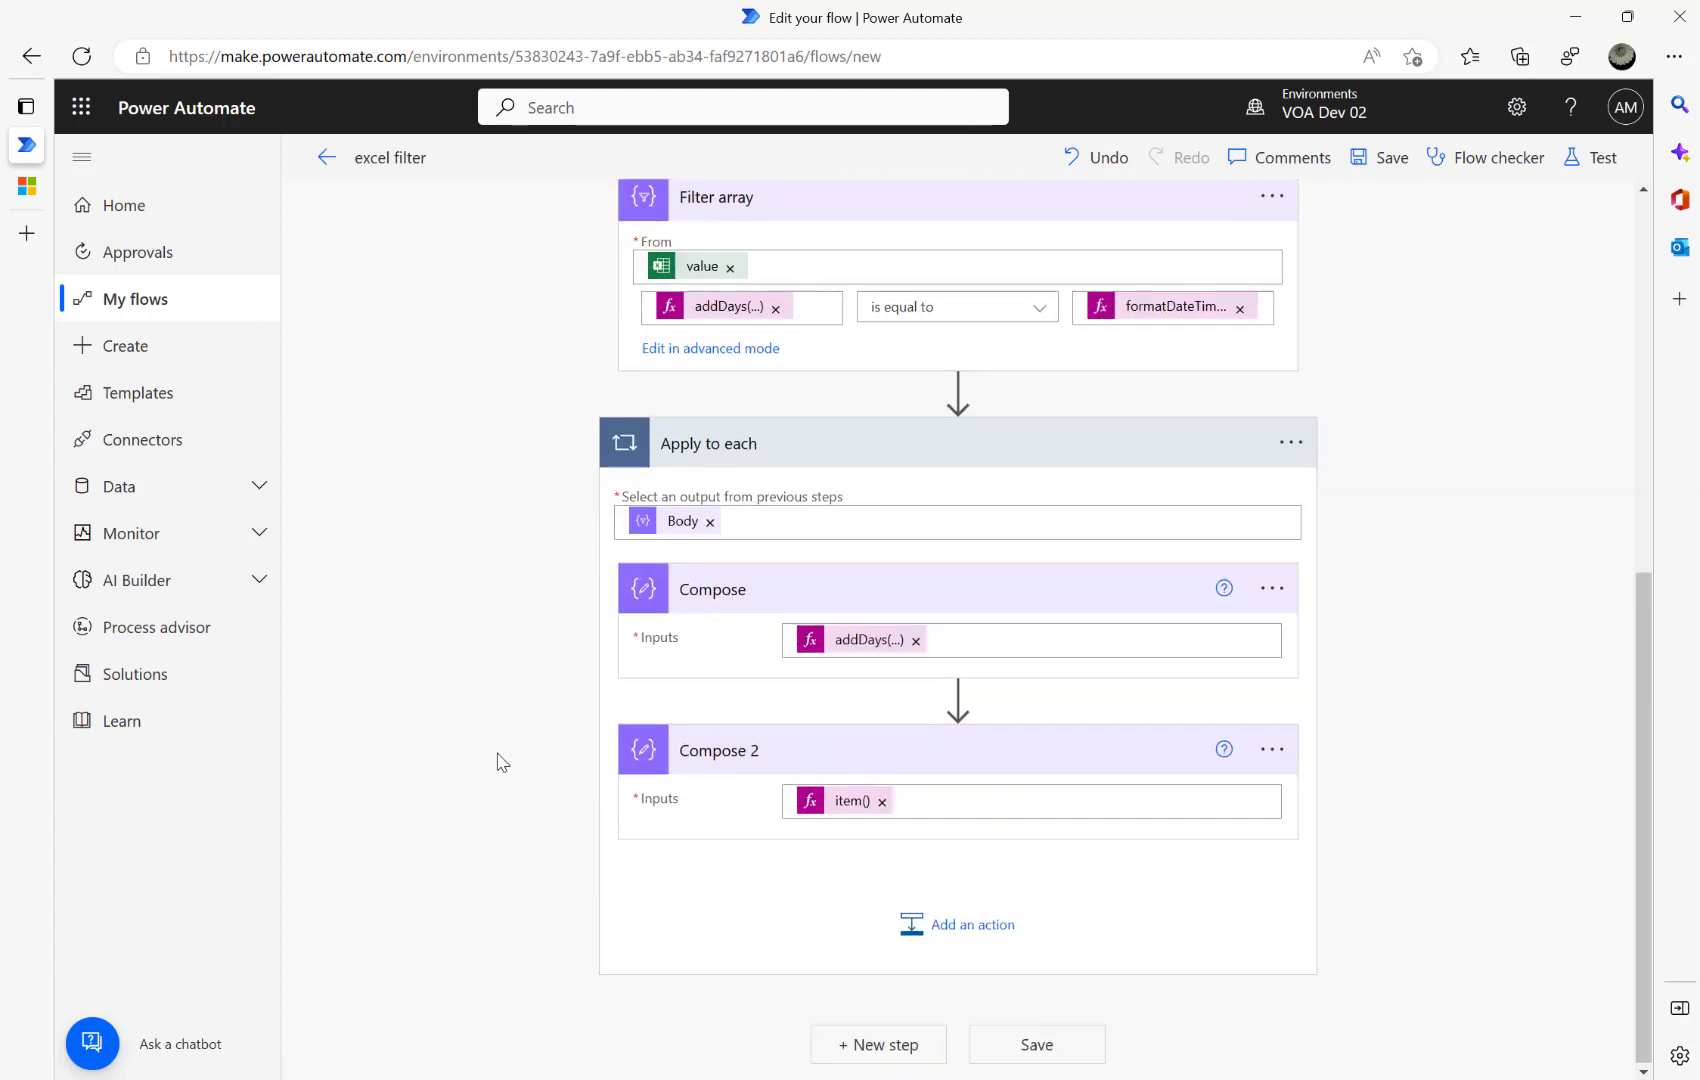